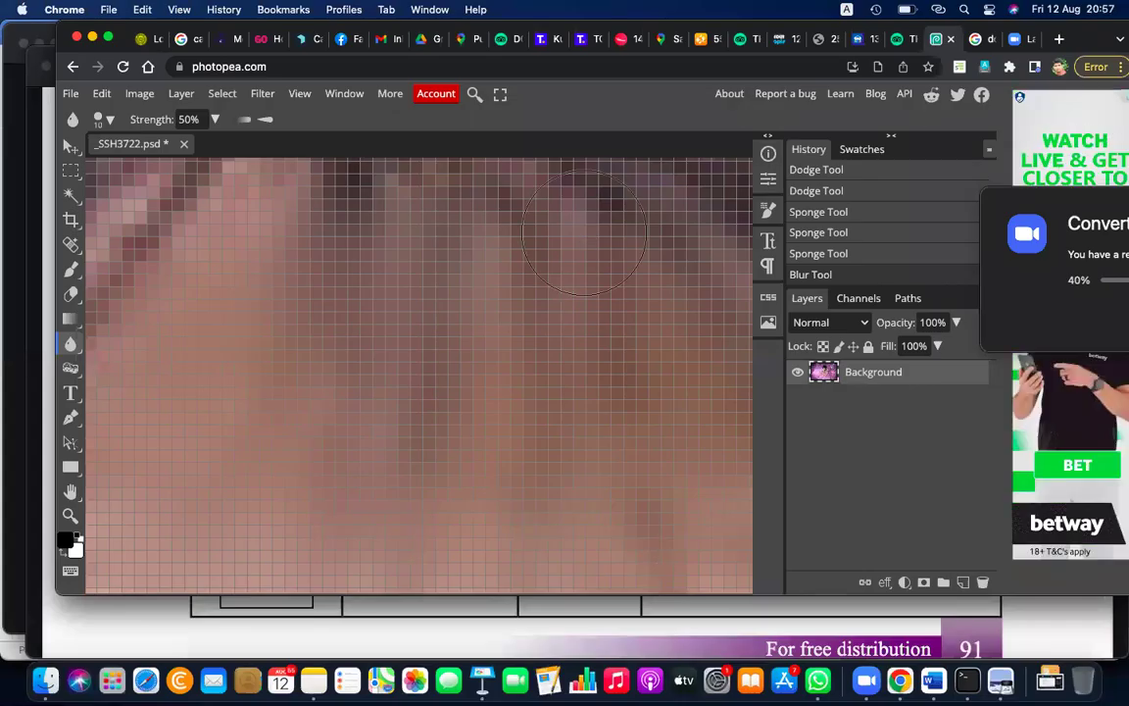
Step: Lower the system volume and switch to the Rectangular Select tool
{"action": "key", "text": "XF86AudioRaiseVolume"}
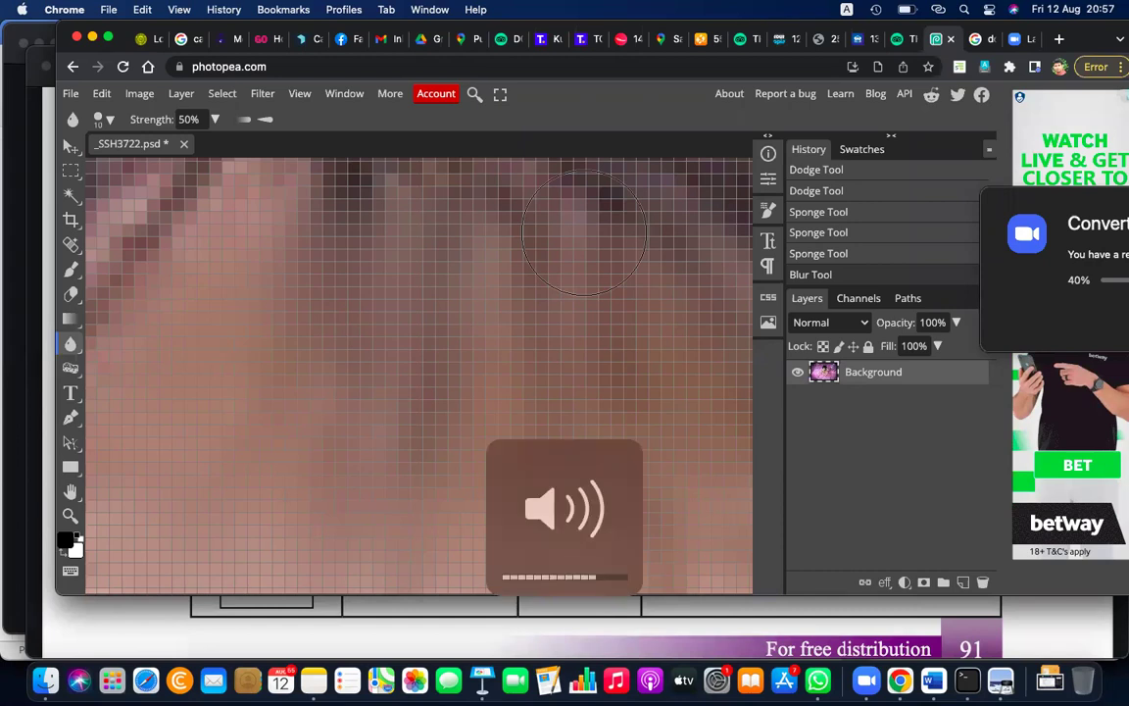
{"action": "key", "text": "XF86AudioLowerVolume"}
{"action": "key", "text": "XF86AudioLowerVolume"}
{"action": "key", "text": "XF86AudioLowerVolume"}
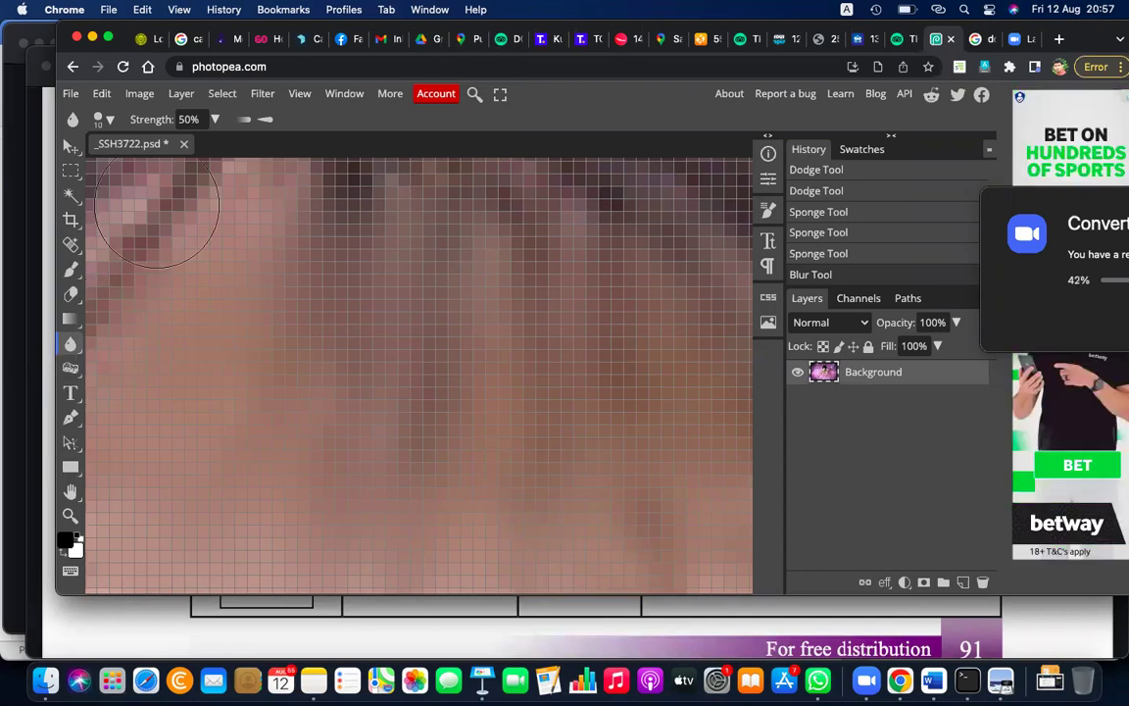
{"action": "left_click", "coordinate": [72, 171]}
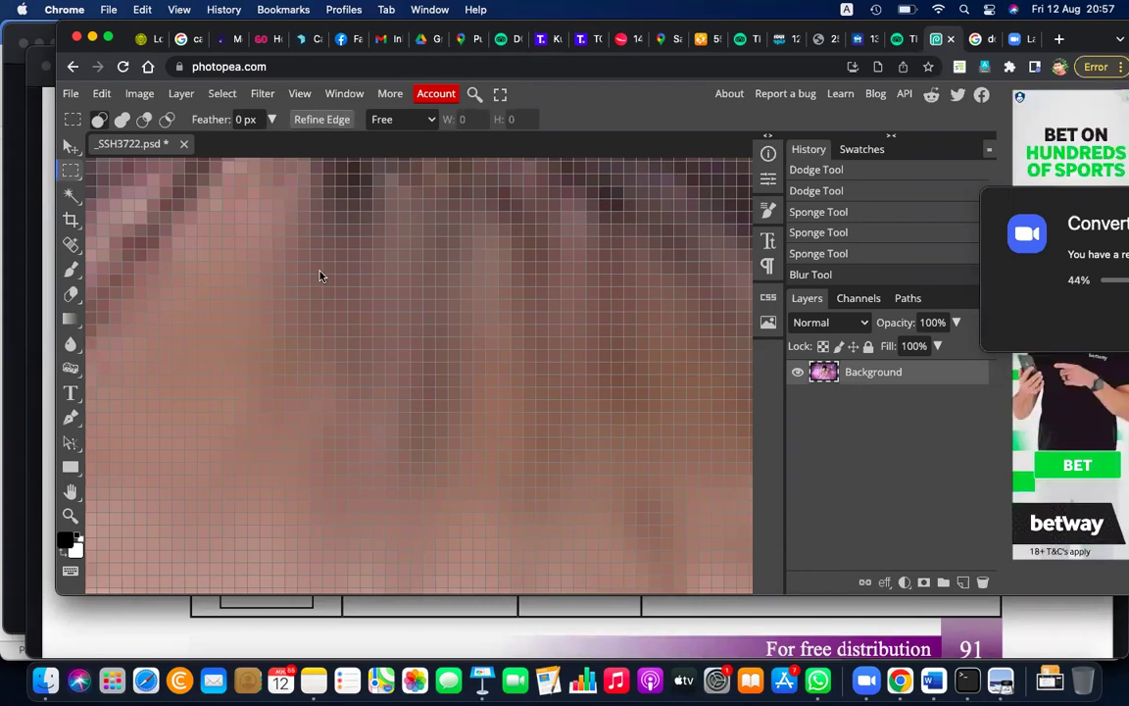
Step: Hand-write pink numbers such as 3, 6, 7, 12 and 5 over individual skin pixels
{"action": "mouse_move", "coordinate": [297, 260]}
{"action": "left_mouse_down"}
{"action": "mouse_move", "coordinate": [309, 270]}
{"action": "mouse_move", "coordinate": [297, 296]}
{"action": "left_mouse_up"}
{"action": "left_click_drag", "start_coordinate": [371, 256], "coordinate": [361, 274]}
{"action": "mouse_move", "coordinate": [298, 340]}
{"action": "left_mouse_down"}
{"action": "mouse_move", "coordinate": [320, 333]}
{"action": "mouse_move", "coordinate": [312, 382]}
{"action": "mouse_move", "coordinate": [324, 358]}
{"action": "mouse_move", "coordinate": [402, 359]}
{"action": "left_mouse_up"}
{"action": "left_click_drag", "start_coordinate": [448, 247], "coordinate": [465, 276]}
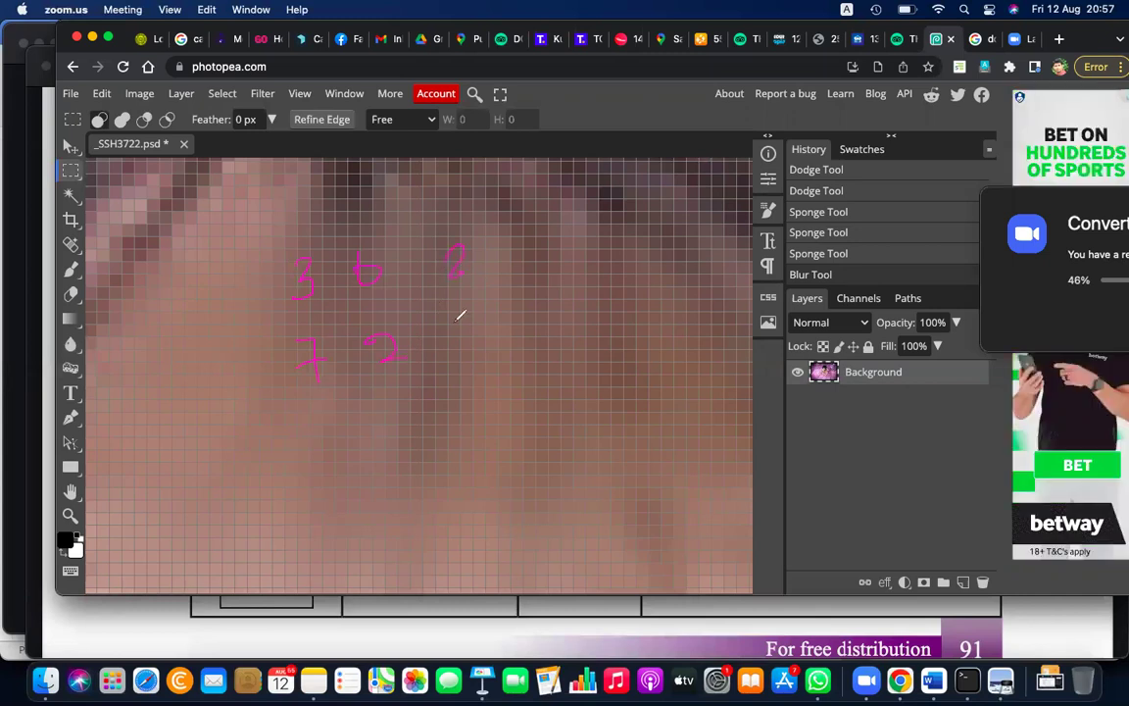
{"action": "mouse_move", "coordinate": [460, 320]}
{"action": "left_mouse_down"}
{"action": "mouse_move", "coordinate": [455, 338]}
{"action": "mouse_move", "coordinate": [469, 320]}
{"action": "left_mouse_up"}
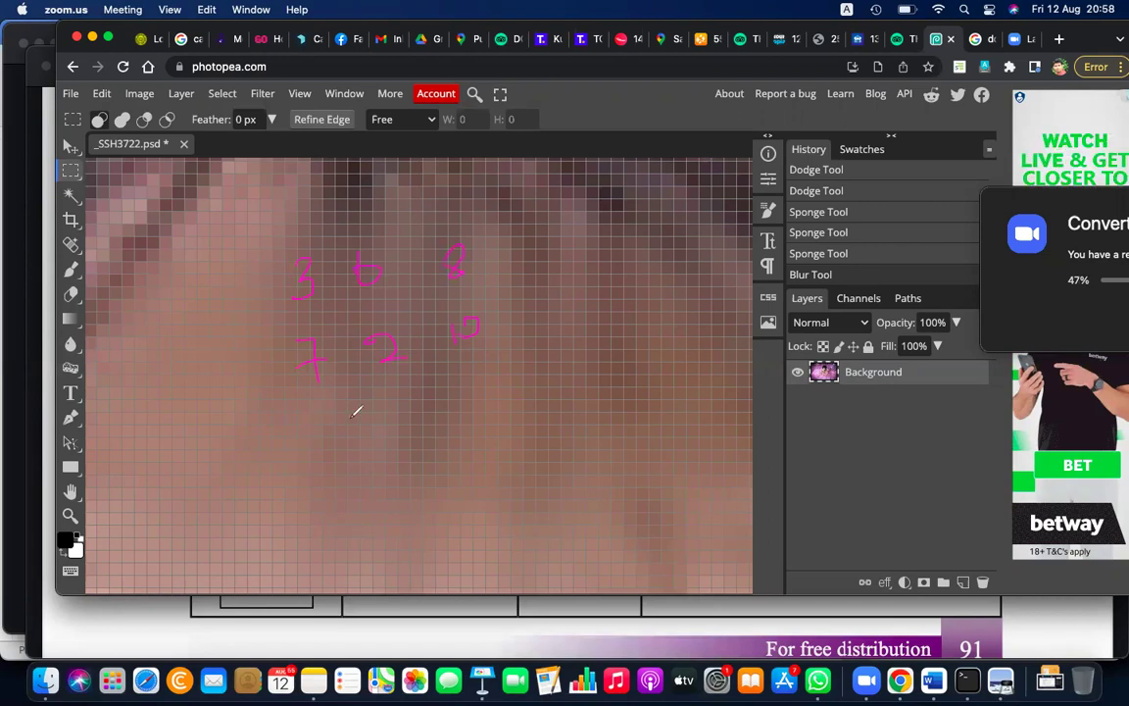
{"action": "mouse_move", "coordinate": [312, 413]}
{"action": "left_mouse_down"}
{"action": "mouse_move", "coordinate": [313, 437]}
{"action": "mouse_move", "coordinate": [434, 424]}
{"action": "left_mouse_up"}
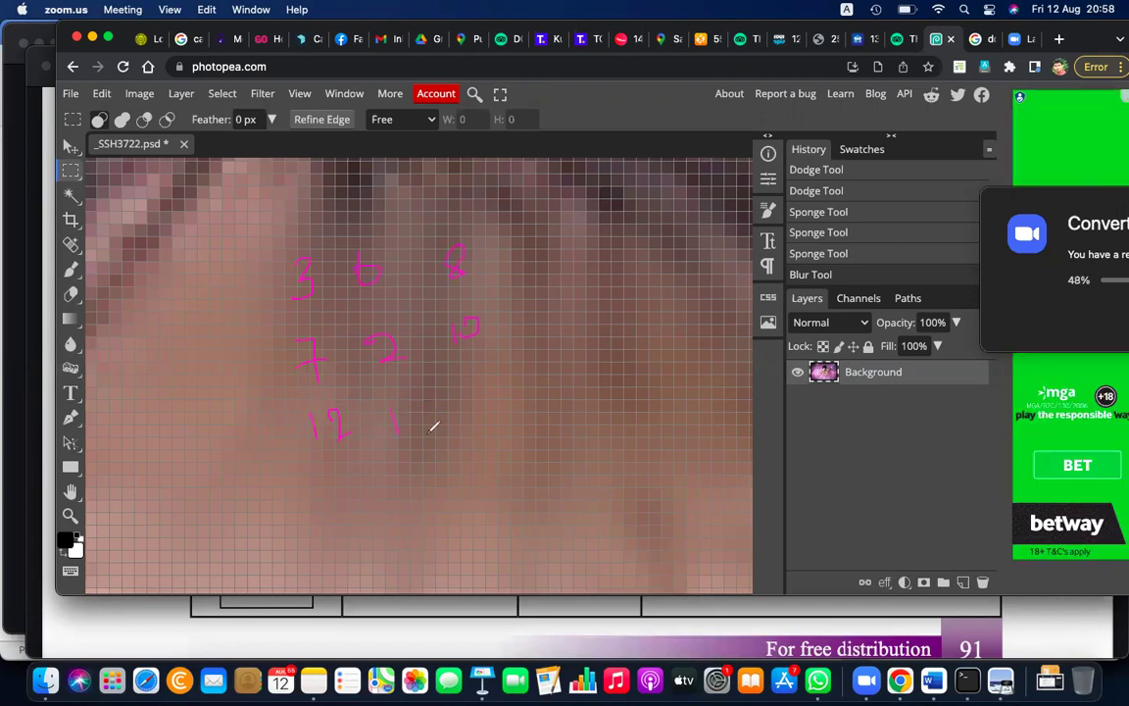
{"action": "left_click_drag", "start_coordinate": [476, 386], "coordinate": [482, 417]}
{"action": "left_click_drag", "start_coordinate": [526, 326], "coordinate": [571, 340]}
{"action": "left_click_drag", "start_coordinate": [606, 243], "coordinate": [614, 269]}
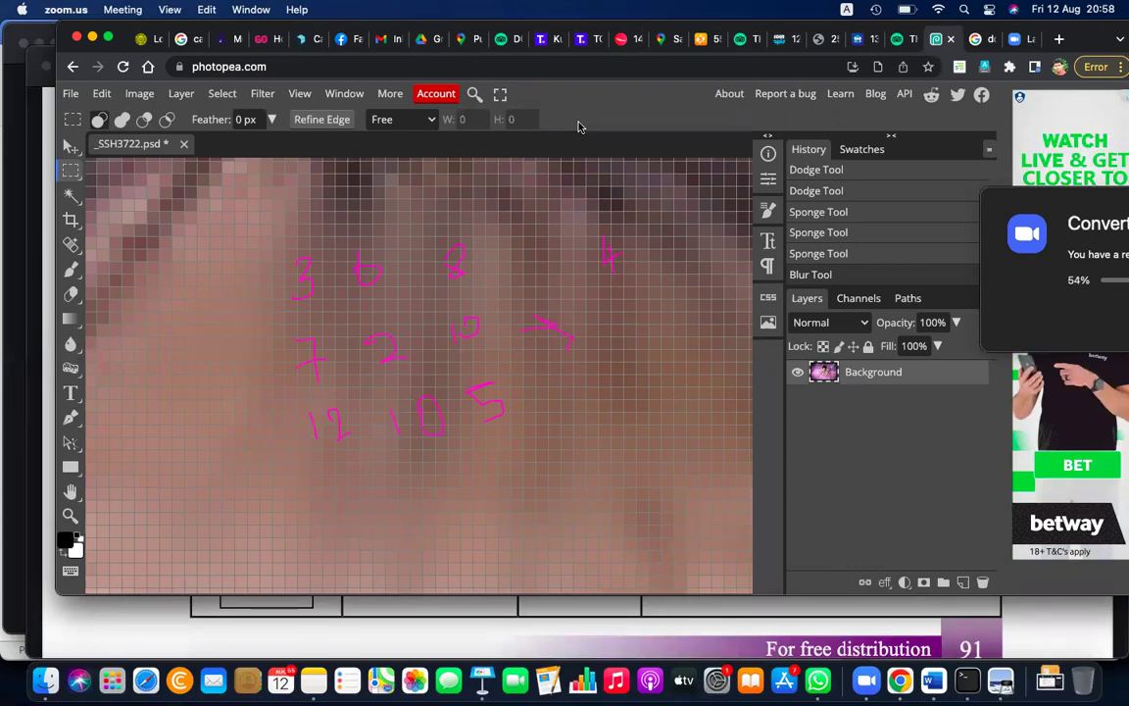
Step: Erase the stray 4 and annotate more upper-right pixels with 9, 5, 6, 8 and 4
{"action": "left_click", "coordinate": [609, 253]}
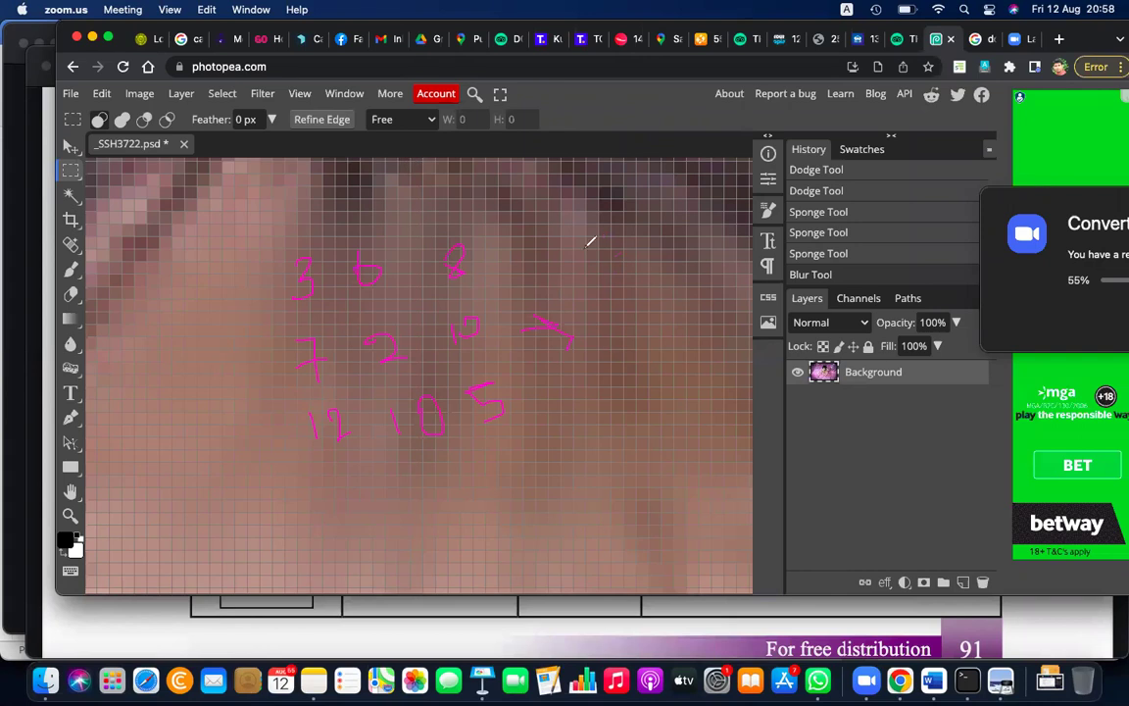
{"action": "mouse_move", "coordinate": [576, 245]}
{"action": "left_mouse_down"}
{"action": "mouse_move", "coordinate": [596, 261]}
{"action": "mouse_move", "coordinate": [588, 283]}
{"action": "left_mouse_up"}
{"action": "mouse_move", "coordinate": [635, 245]}
{"action": "left_mouse_down"}
{"action": "mouse_move", "coordinate": [648, 239]}
{"action": "mouse_move", "coordinate": [639, 278]}
{"action": "left_mouse_up"}
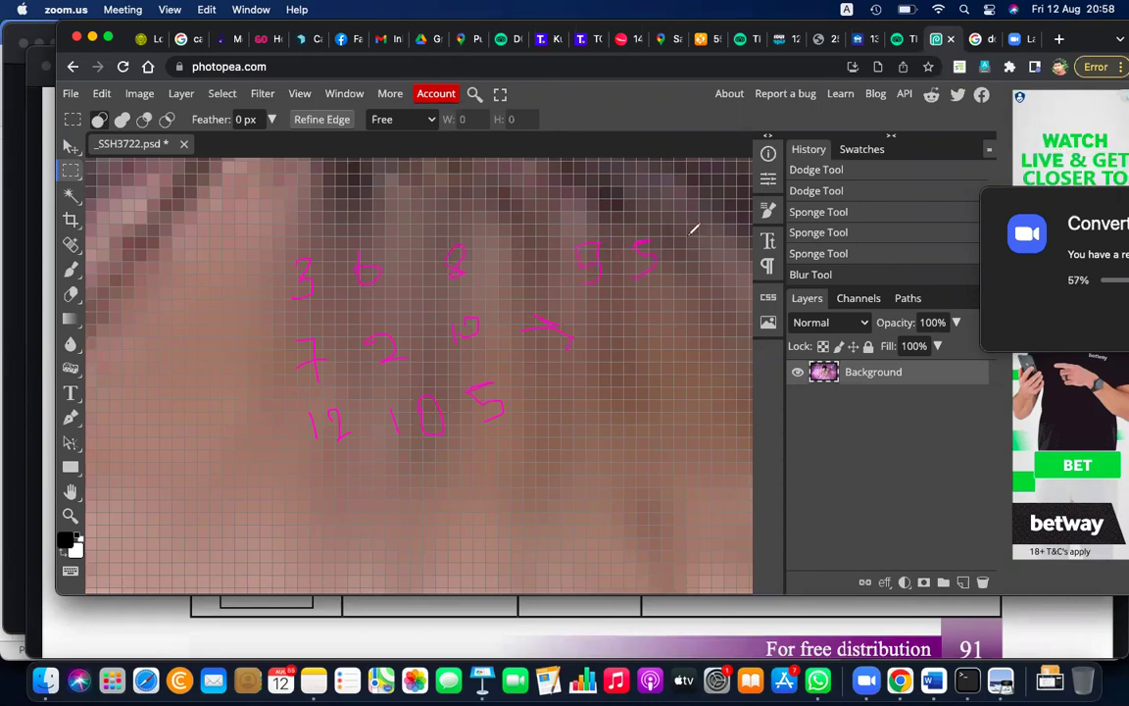
{"action": "left_click_drag", "start_coordinate": [694, 231], "coordinate": [700, 255]}
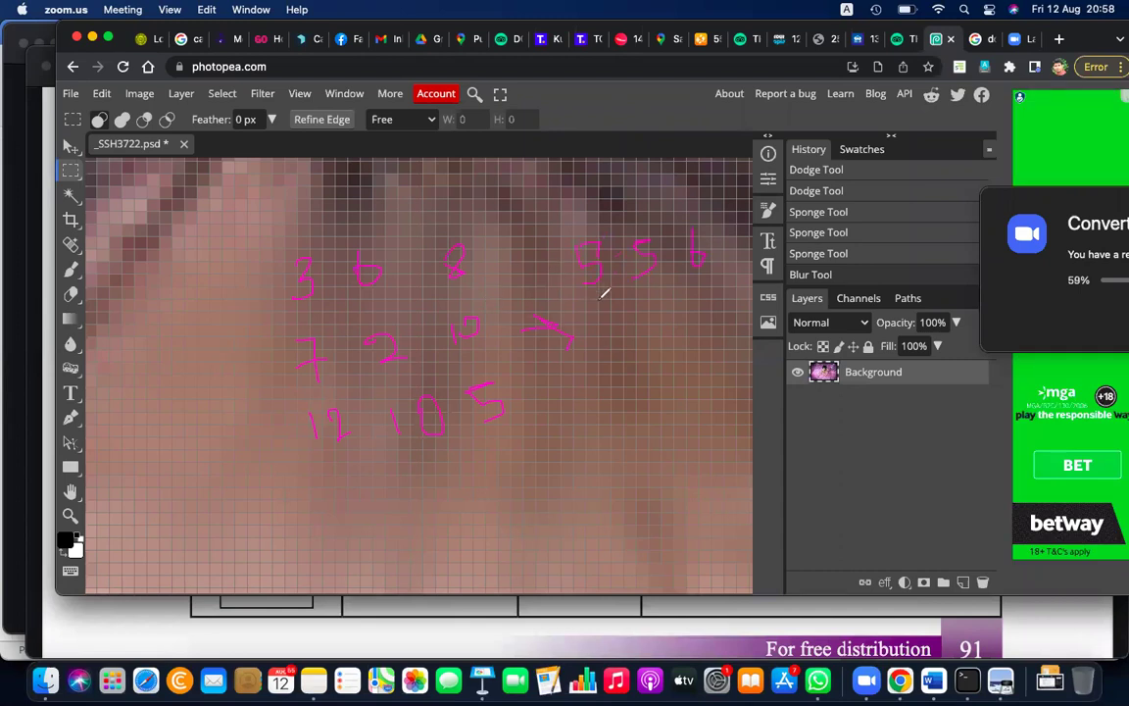
{"action": "left_click_drag", "start_coordinate": [605, 318], "coordinate": [602, 310]}
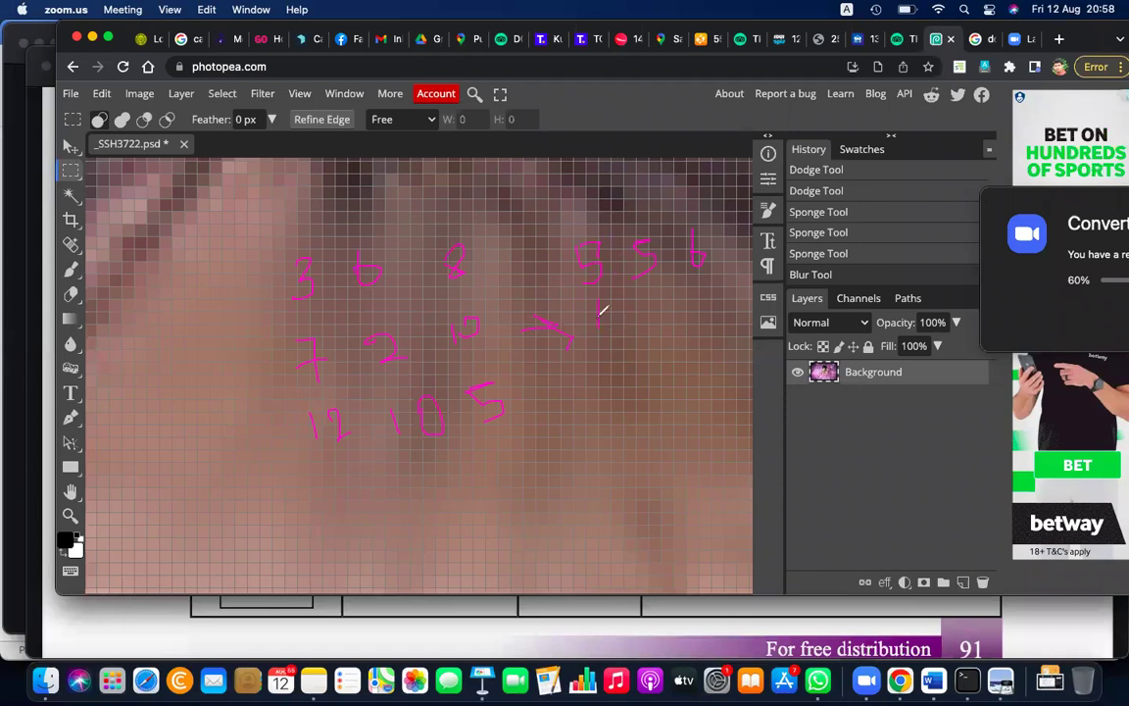
{"action": "mouse_move", "coordinate": [609, 365]}
{"action": "left_mouse_down"}
{"action": "mouse_move", "coordinate": [608, 387]}
{"action": "mouse_move", "coordinate": [670, 386]}
{"action": "left_mouse_up"}
{"action": "left_click_drag", "start_coordinate": [654, 306], "coordinate": [667, 329]}
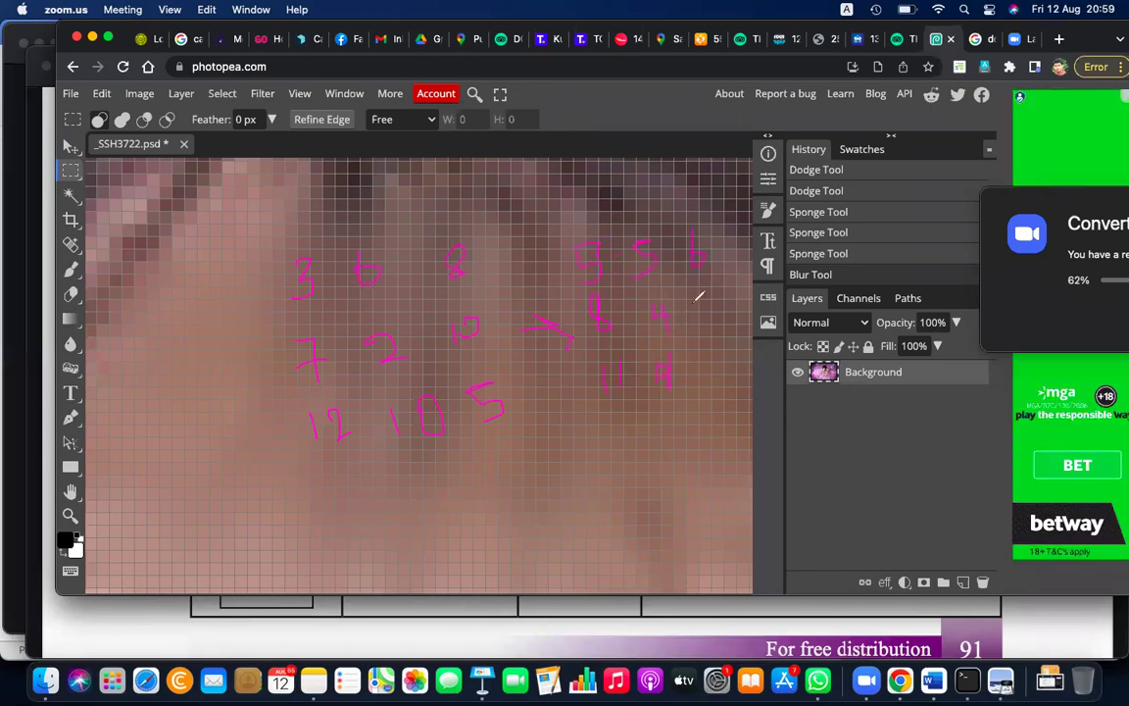
{"action": "left_click_drag", "start_coordinate": [703, 292], "coordinate": [708, 315]}
{"action": "left_click_drag", "start_coordinate": [718, 358], "coordinate": [717, 382]}
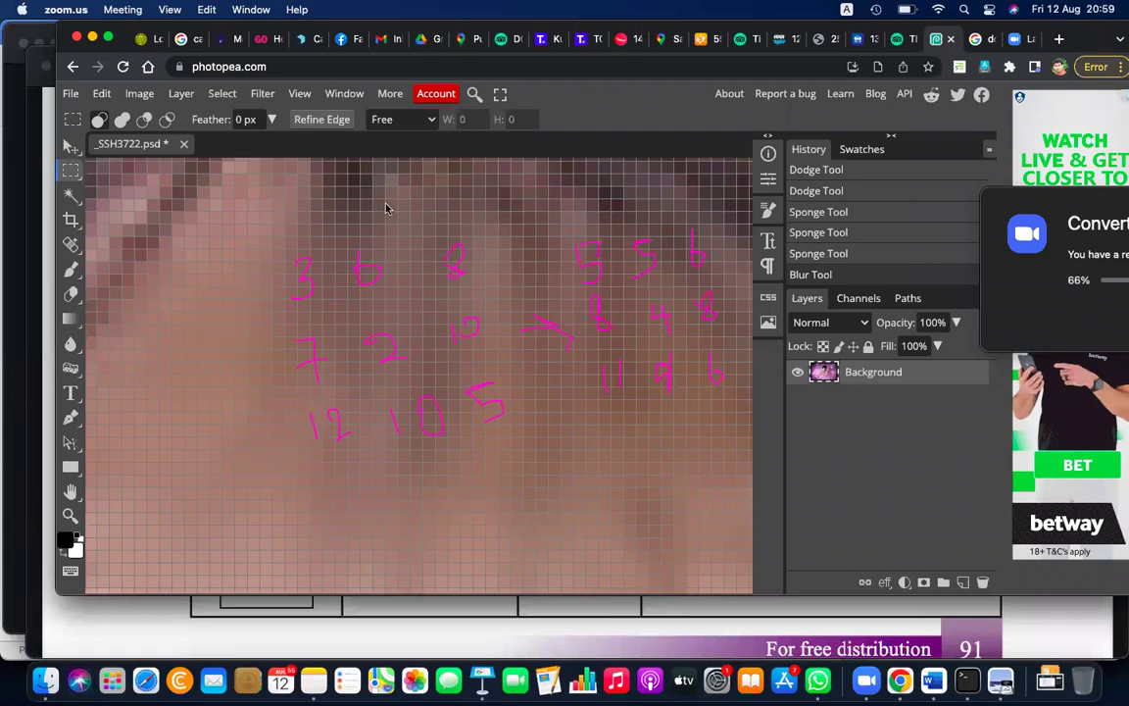
{"action": "left_click", "coordinate": [575, 332]}
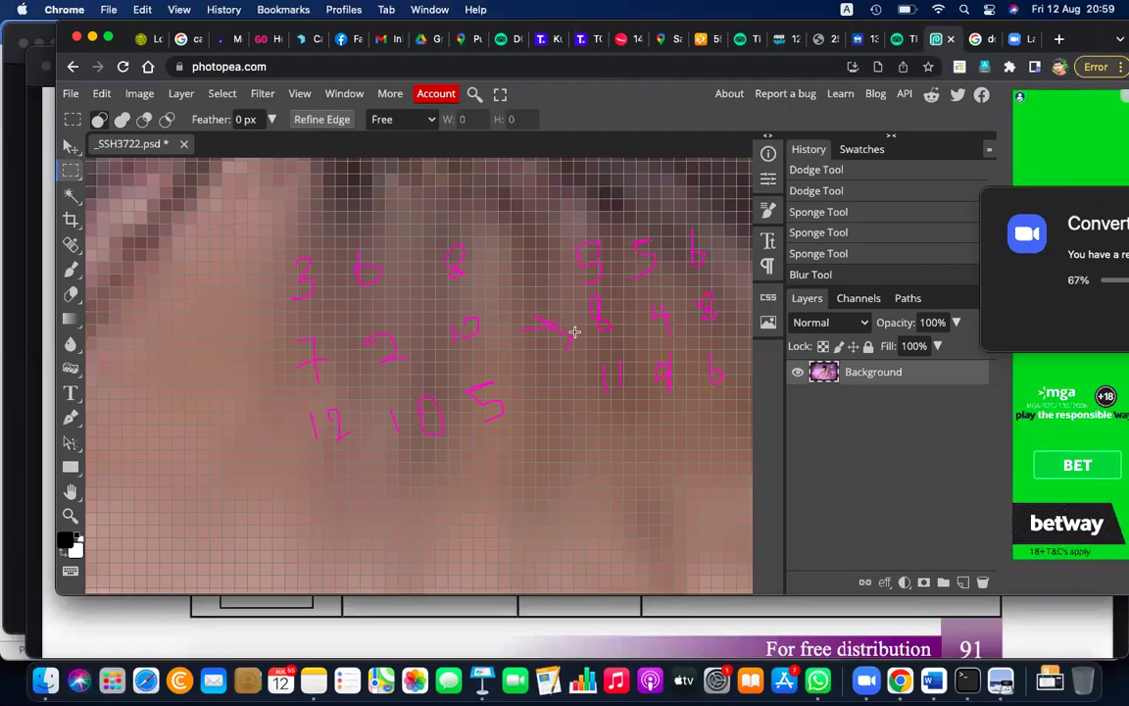
Step: Undo the last blur and sponge strokes, then paint a fresh blur stroke over the magnified skin
{"action": "key", "text": "ctrl+z"}
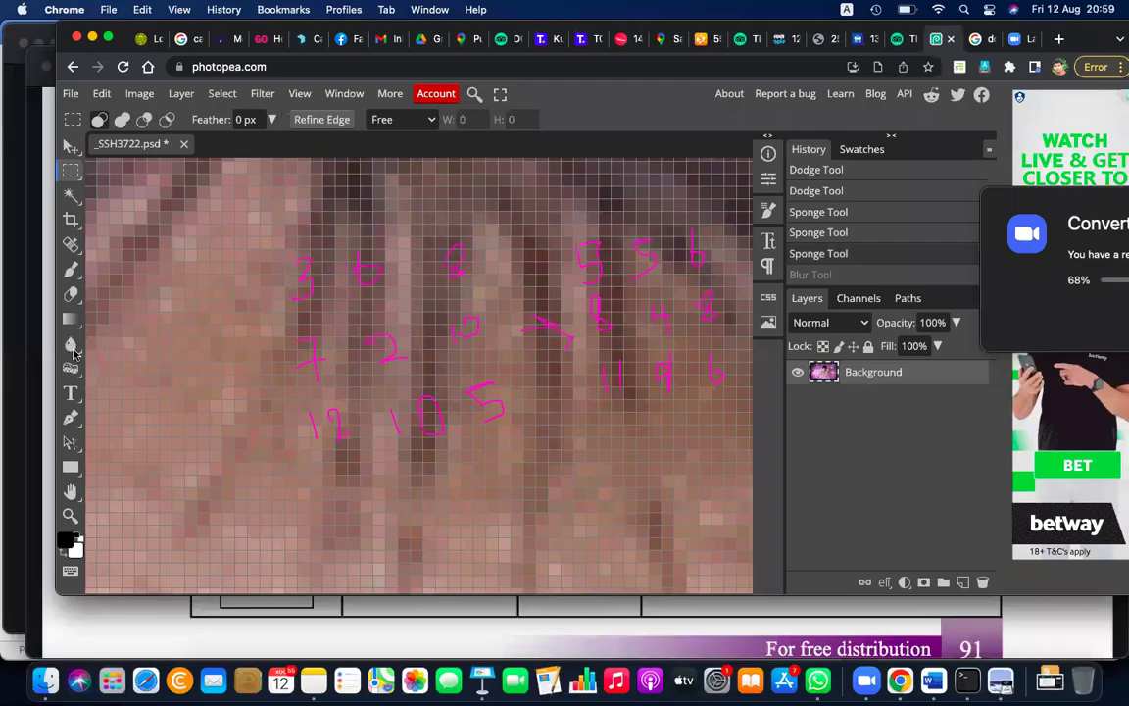
{"action": "key", "text": "ctrl+z"}
{"action": "key", "text": "ctrl+z"}
{"action": "left_click", "coordinate": [74, 352]}
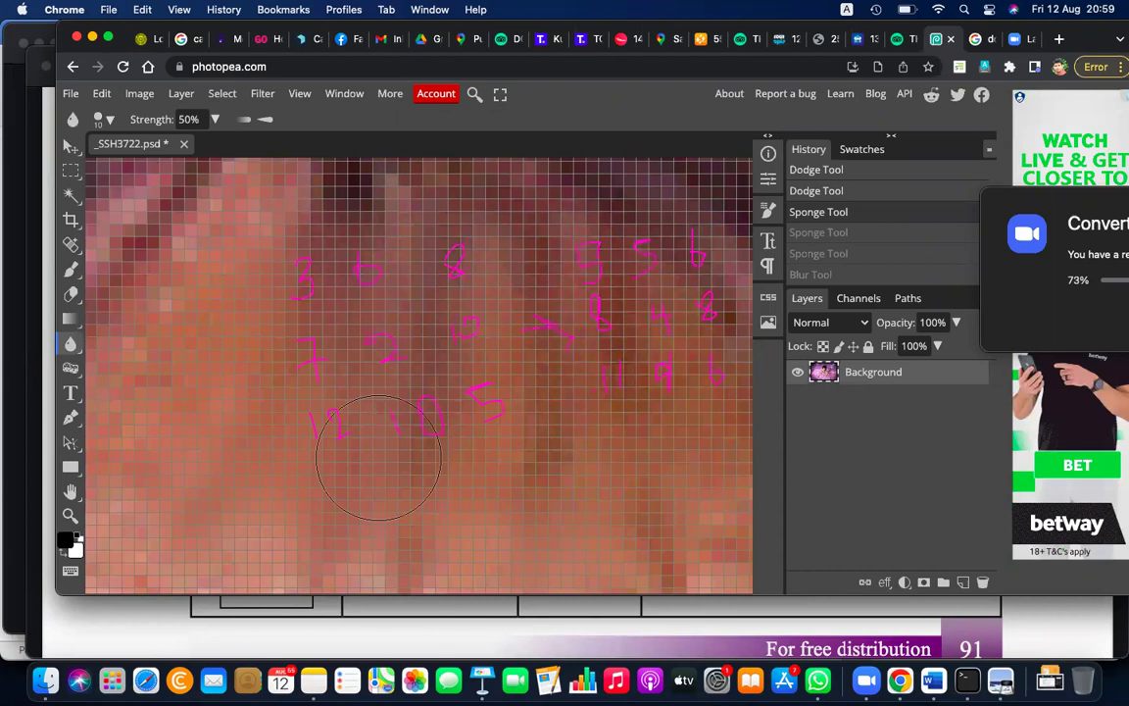
{"action": "left_click_drag", "start_coordinate": [657, 523], "coordinate": [583, 479]}
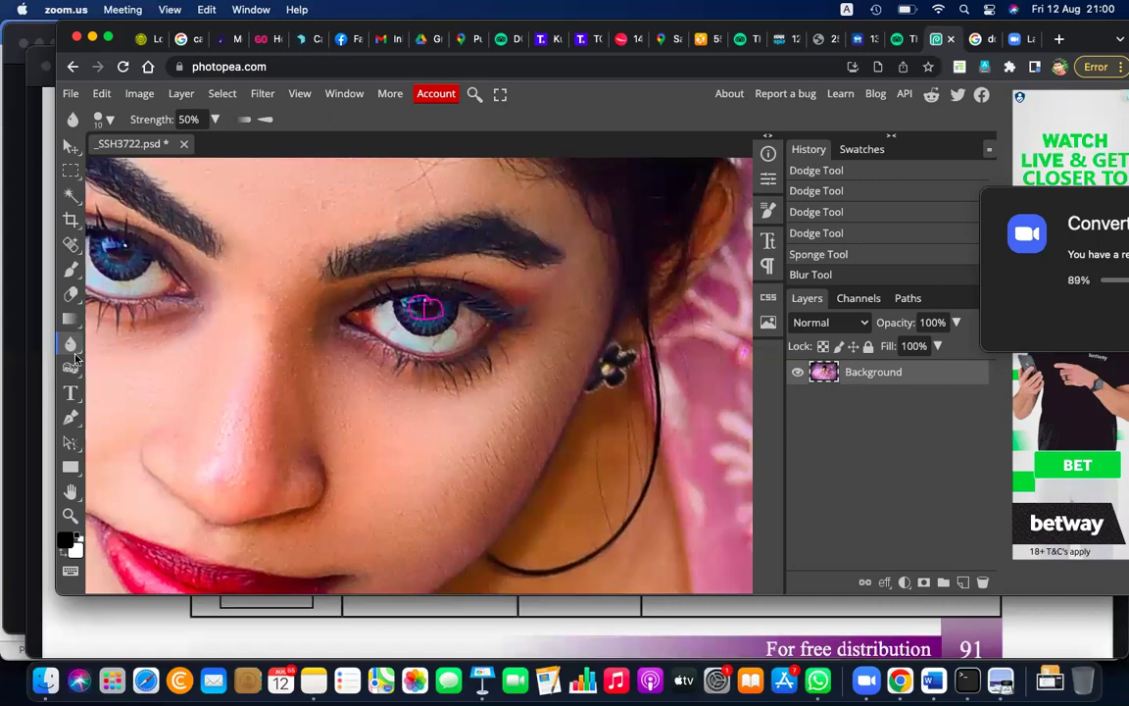
Step: Raise the blur brush to size 25 and blur across the eye, its corner and white
{"action": "left_click", "coordinate": [413, 331]}
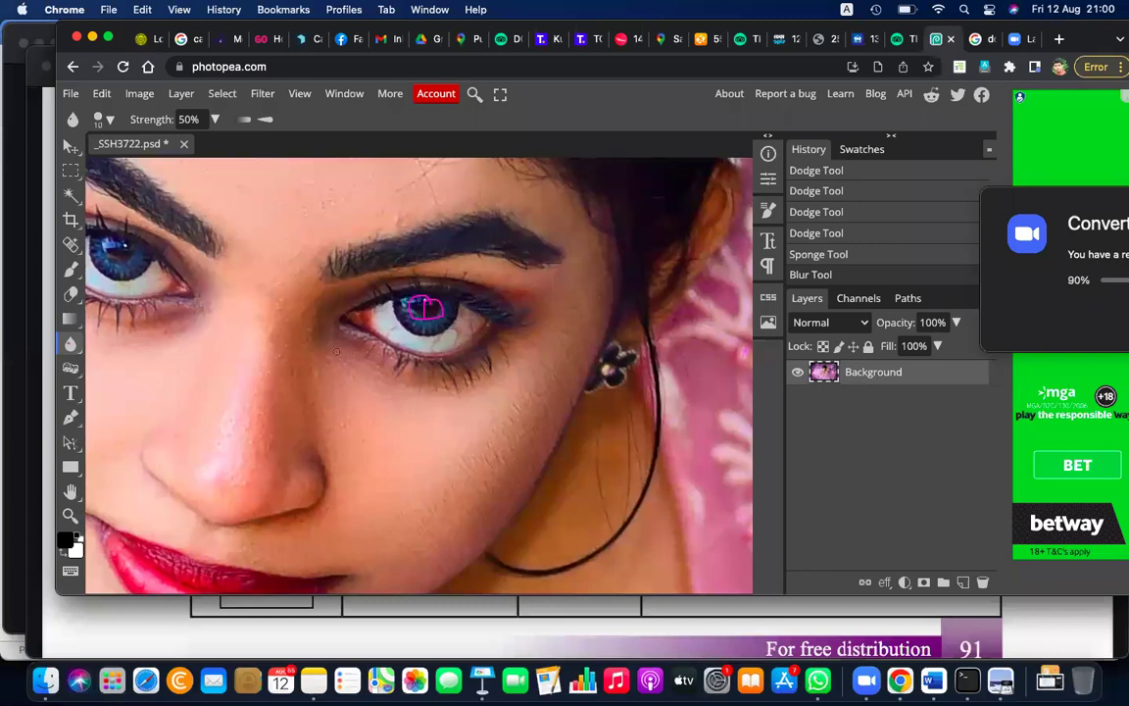
{"action": "key", "text": "bracketright"}
{"action": "left_click_drag", "start_coordinate": [423, 325], "coordinate": [480, 322]}
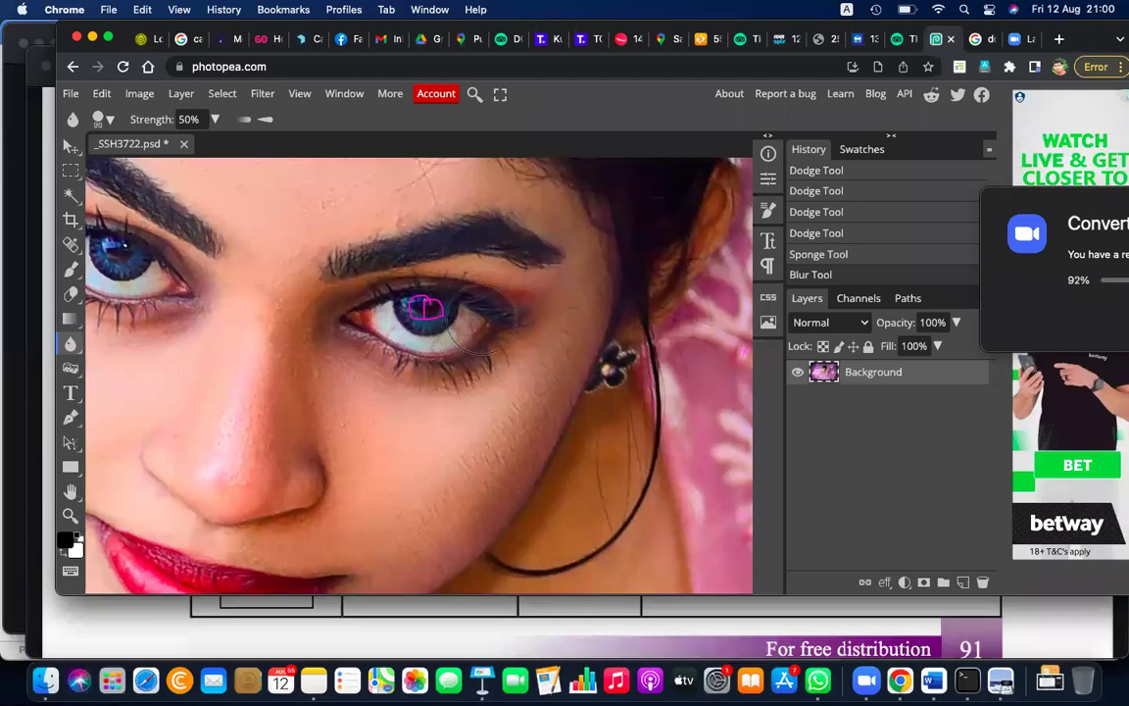
{"action": "mouse_move", "coordinate": [392, 299]}
{"action": "left_mouse_down"}
{"action": "mouse_move", "coordinate": [436, 357]}
{"action": "mouse_move", "coordinate": [508, 330]}
{"action": "left_mouse_up"}
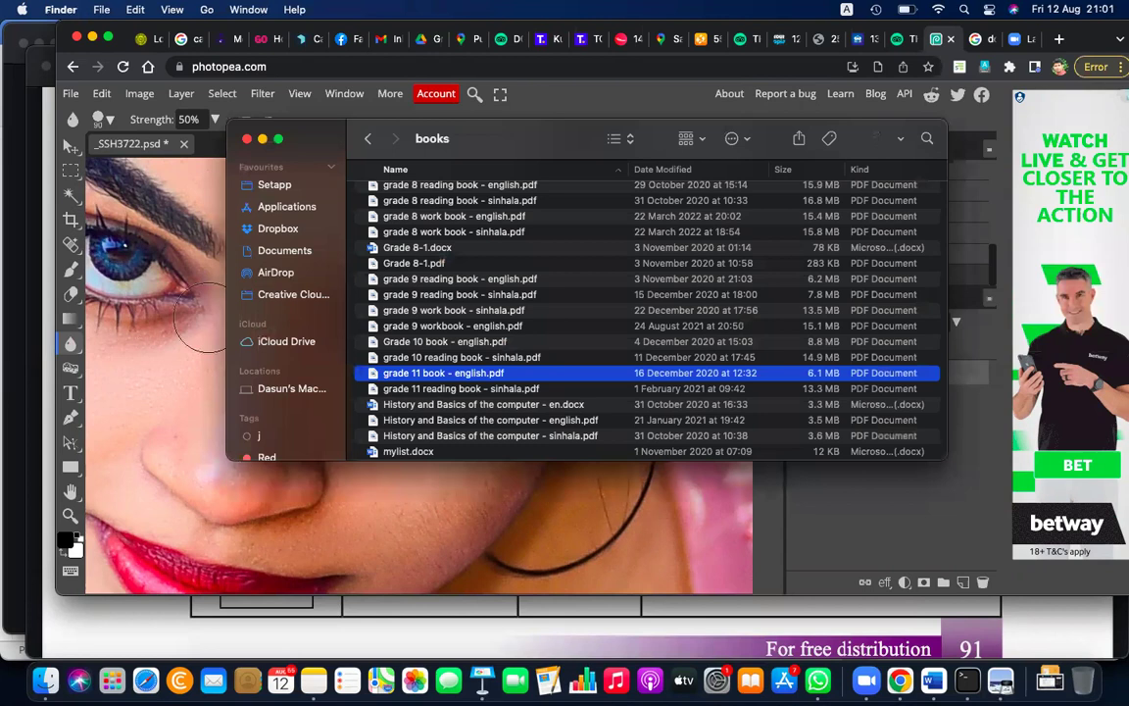
Step: Use Edit > Step Backward repeatedly to remove the forehead and eye blur strokes
{"action": "left_click", "coordinate": [209, 316]}
{"action": "left_click_drag", "start_coordinate": [208, 315], "coordinate": [298, 198]}
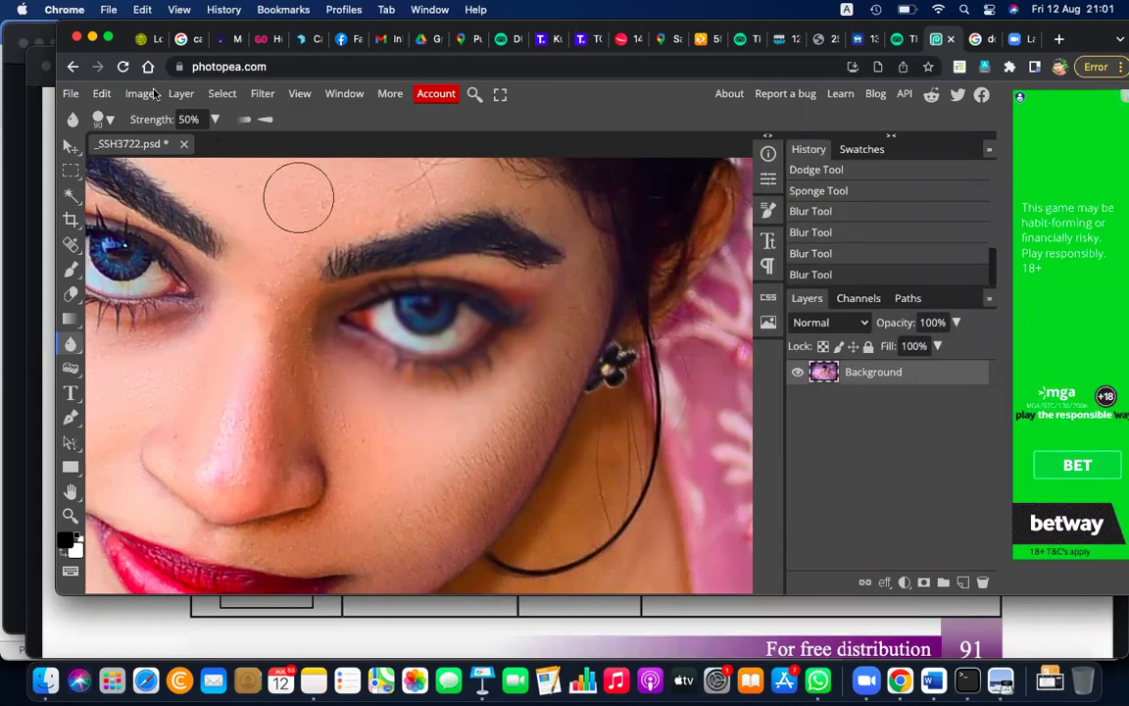
{"action": "left_click", "coordinate": [141, 93]}
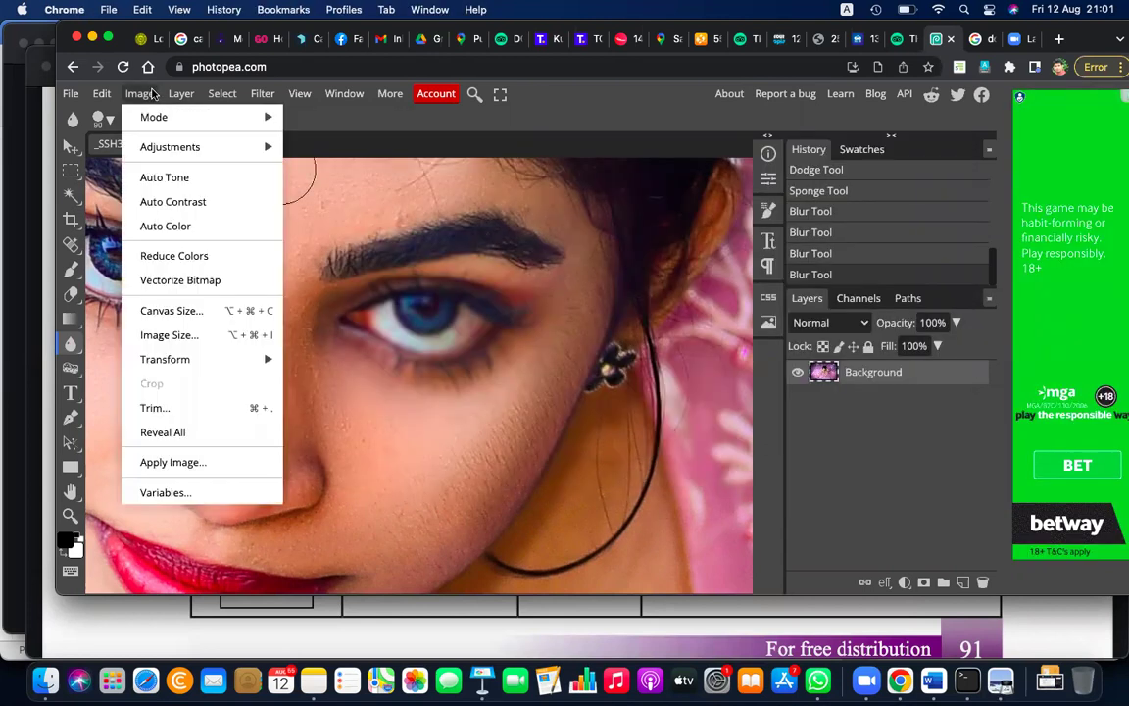
{"action": "left_click", "coordinate": [103, 99]}
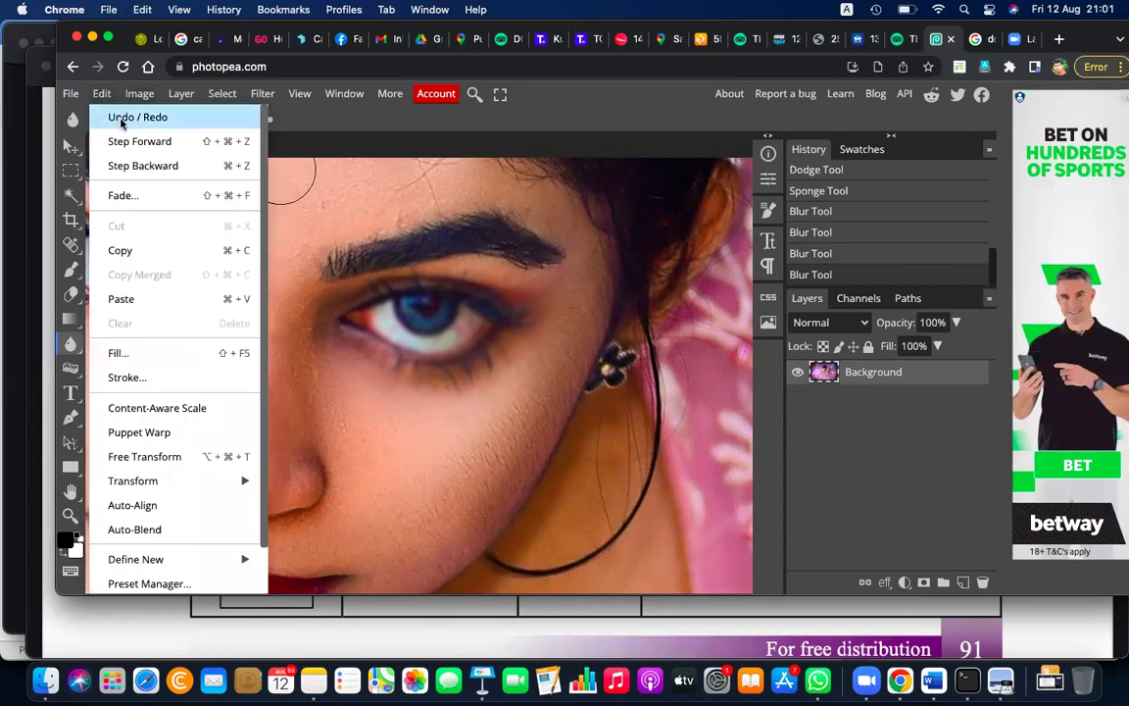
{"action": "left_click", "coordinate": [140, 165]}
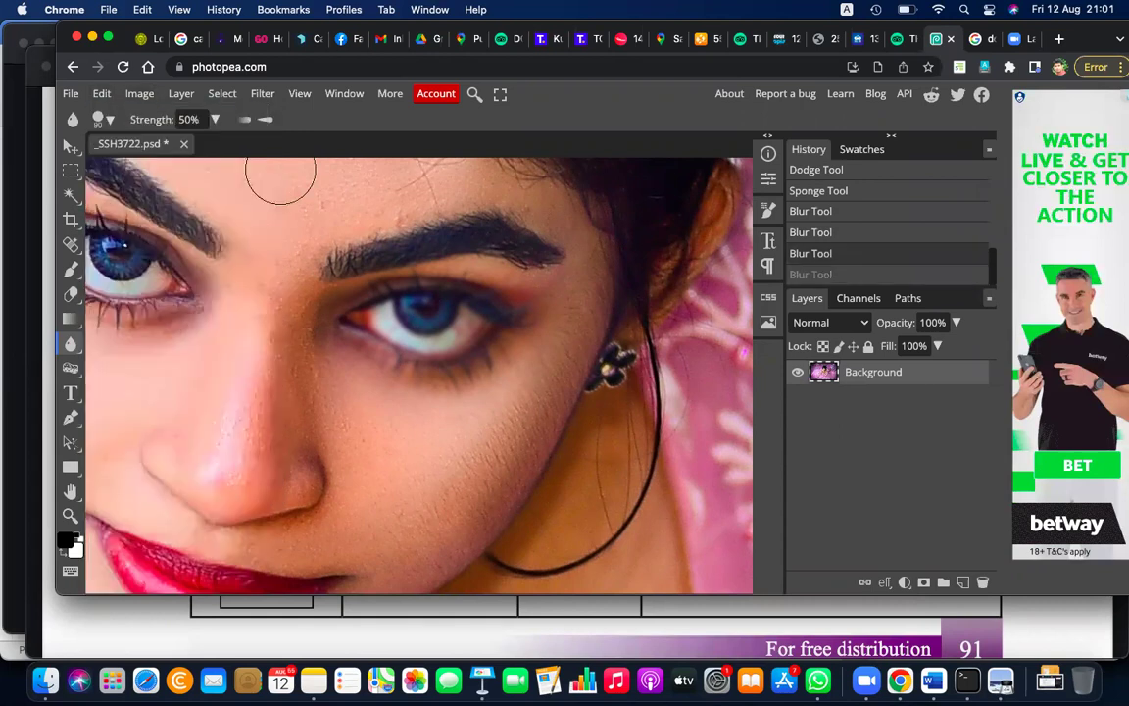
{"action": "left_click", "coordinate": [102, 93]}
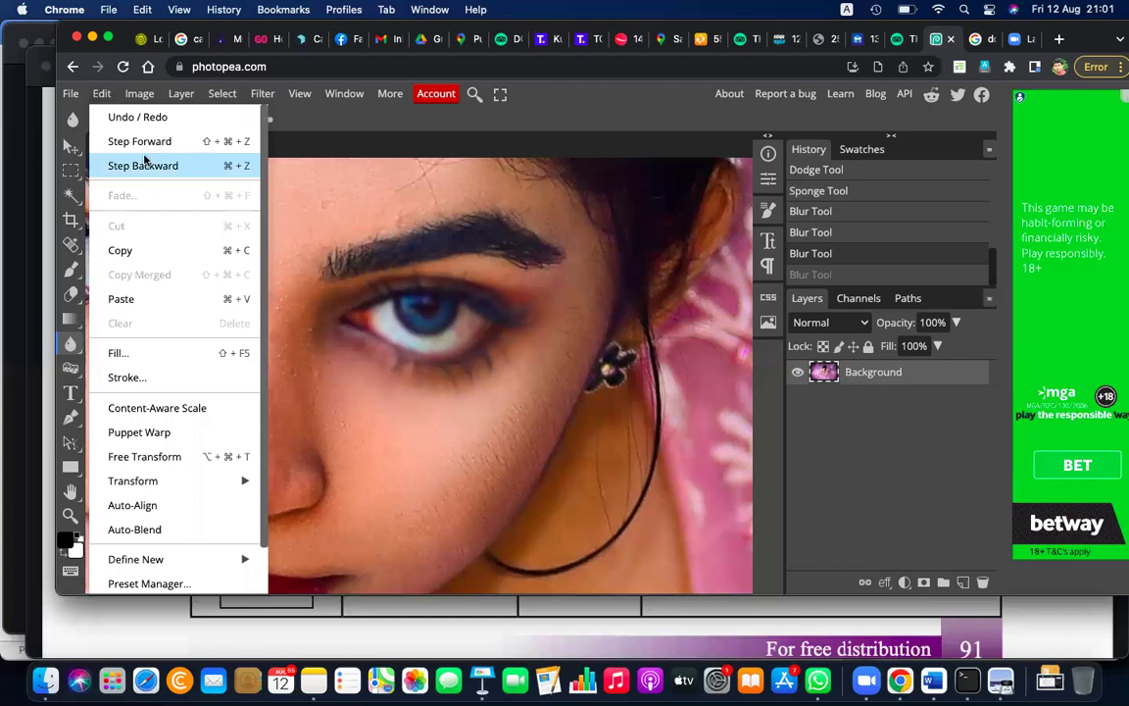
{"action": "left_click", "coordinate": [144, 165]}
{"action": "left_click", "coordinate": [102, 93]}
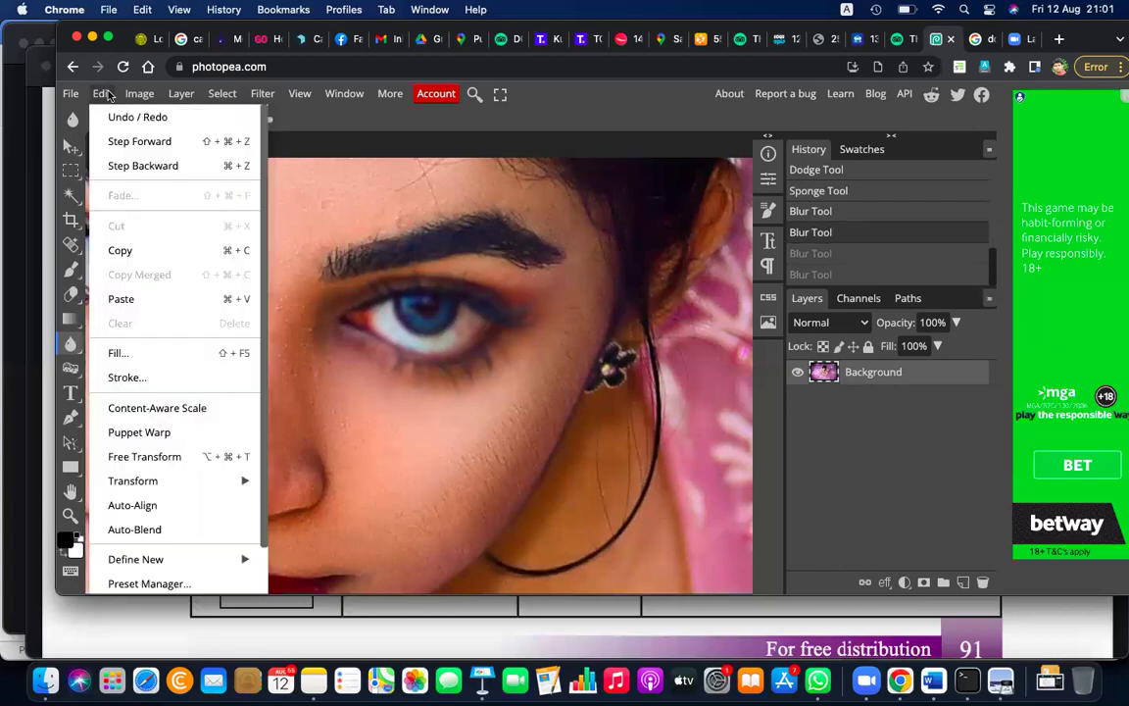
{"action": "left_click", "coordinate": [143, 166]}
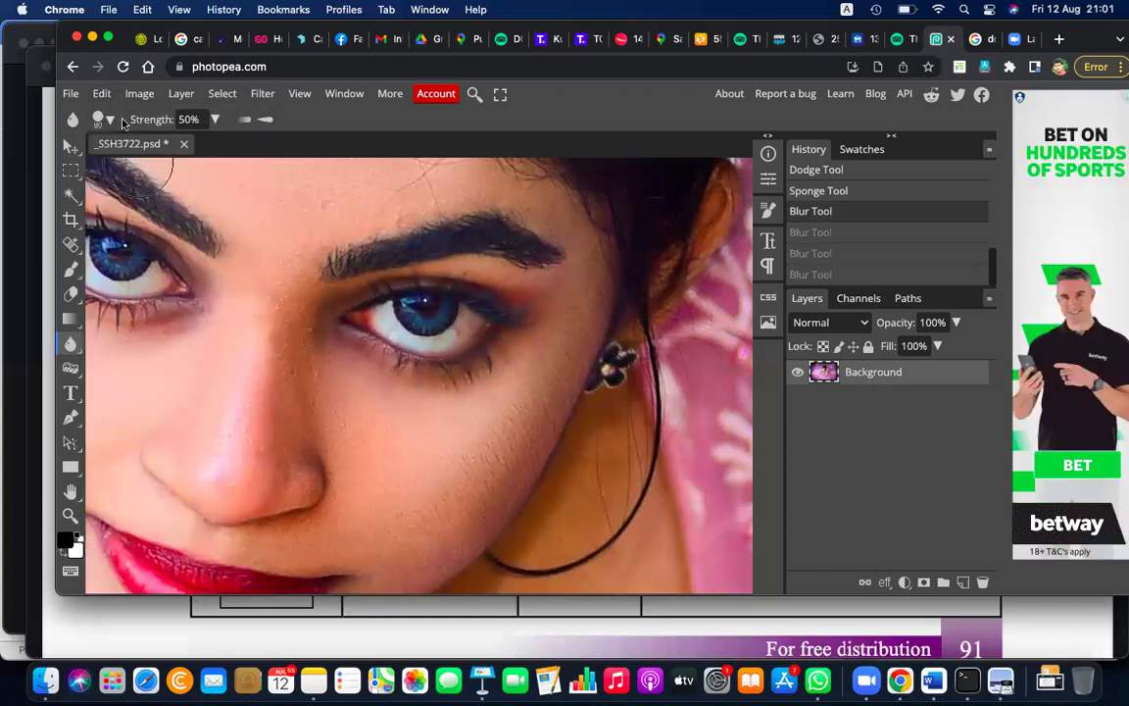
{"action": "left_click", "coordinate": [102, 93]}
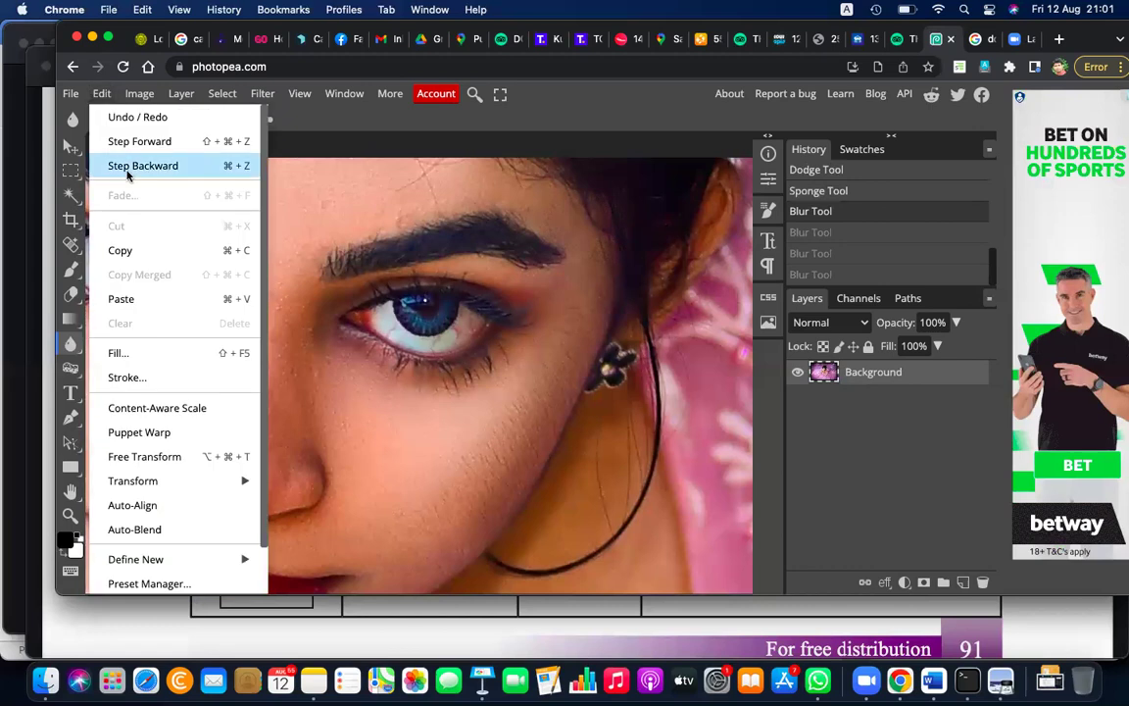
{"action": "left_click", "coordinate": [124, 167]}
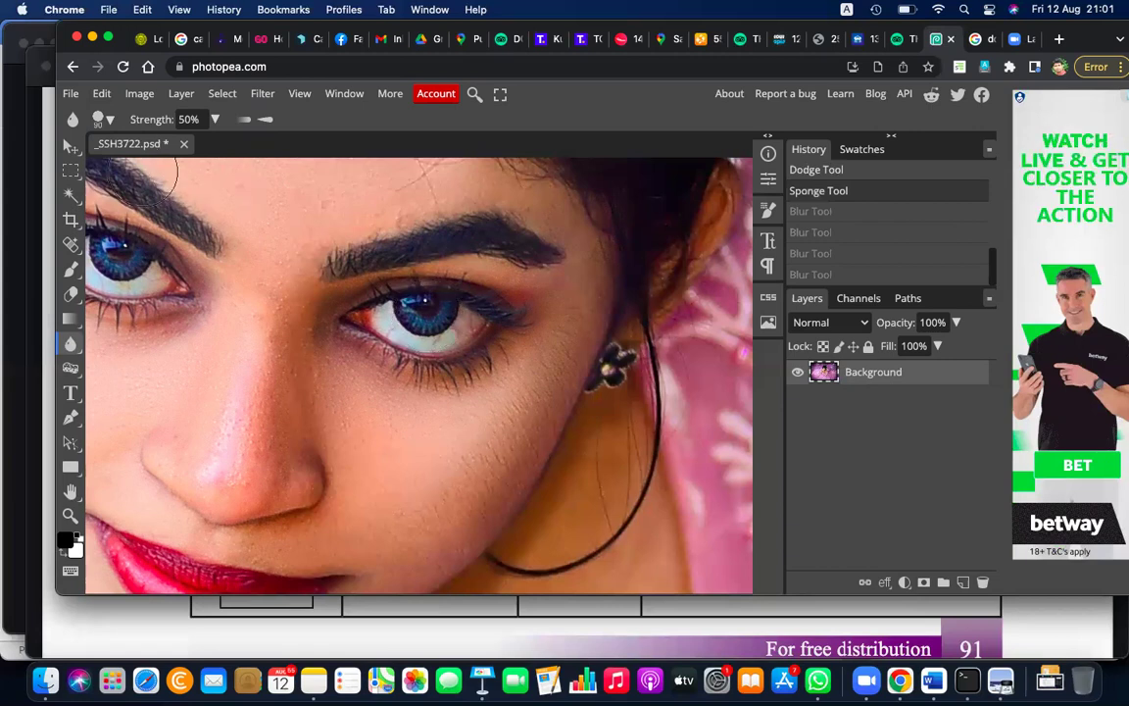
Step: Switch to the Sharpen Tool and zoom in on the lower eyelashes
{"action": "right_click", "coordinate": [68, 348]}
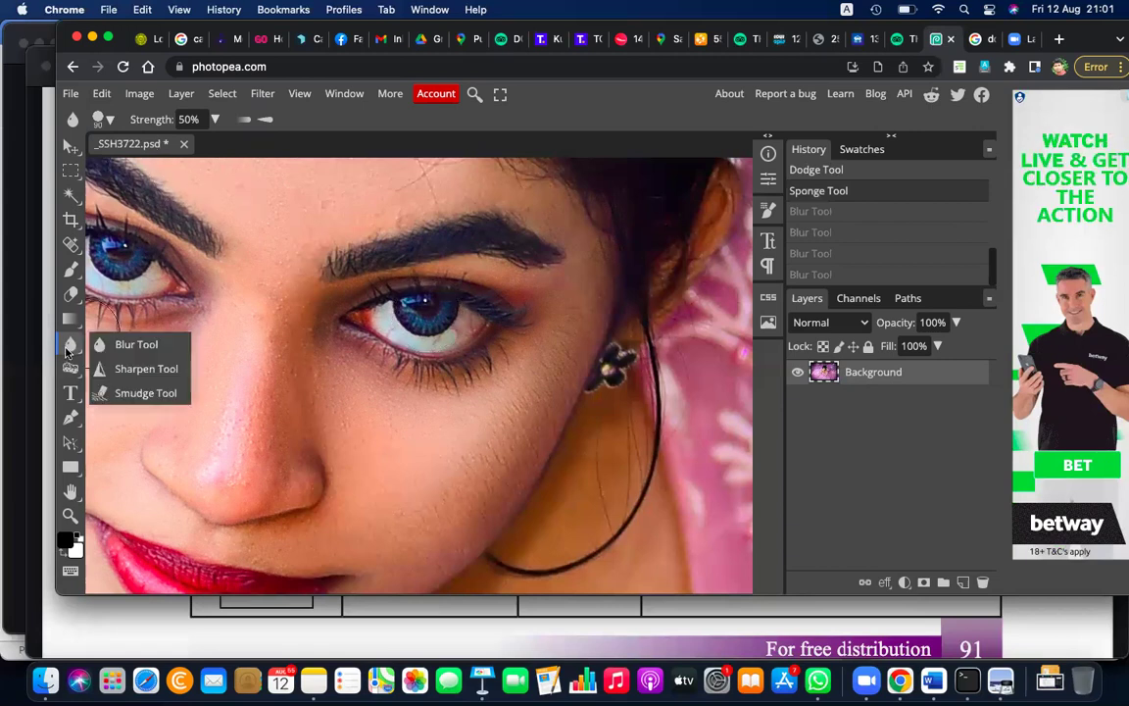
{"action": "left_click", "coordinate": [143, 369]}
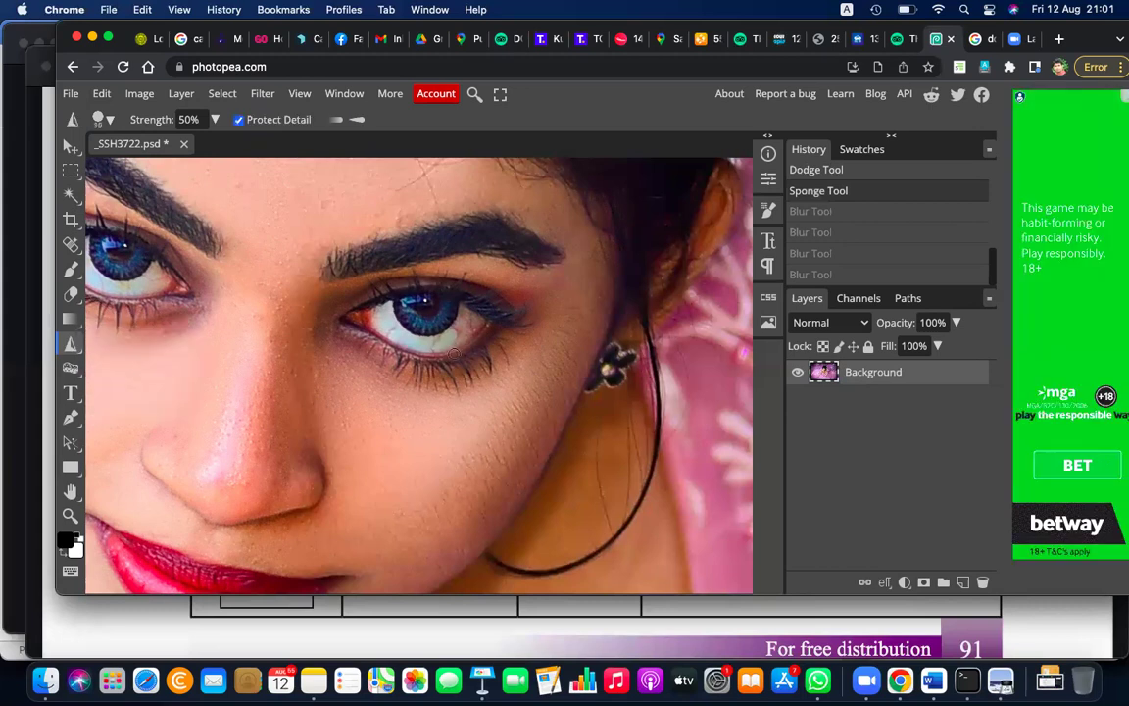
{"action": "scroll", "coordinate": [453, 357], "scroll_direction": "up", "scroll_amount": 5}
{"action": "scroll", "coordinate": [452, 356], "scroll_direction": "up", "scroll_amount": 5}
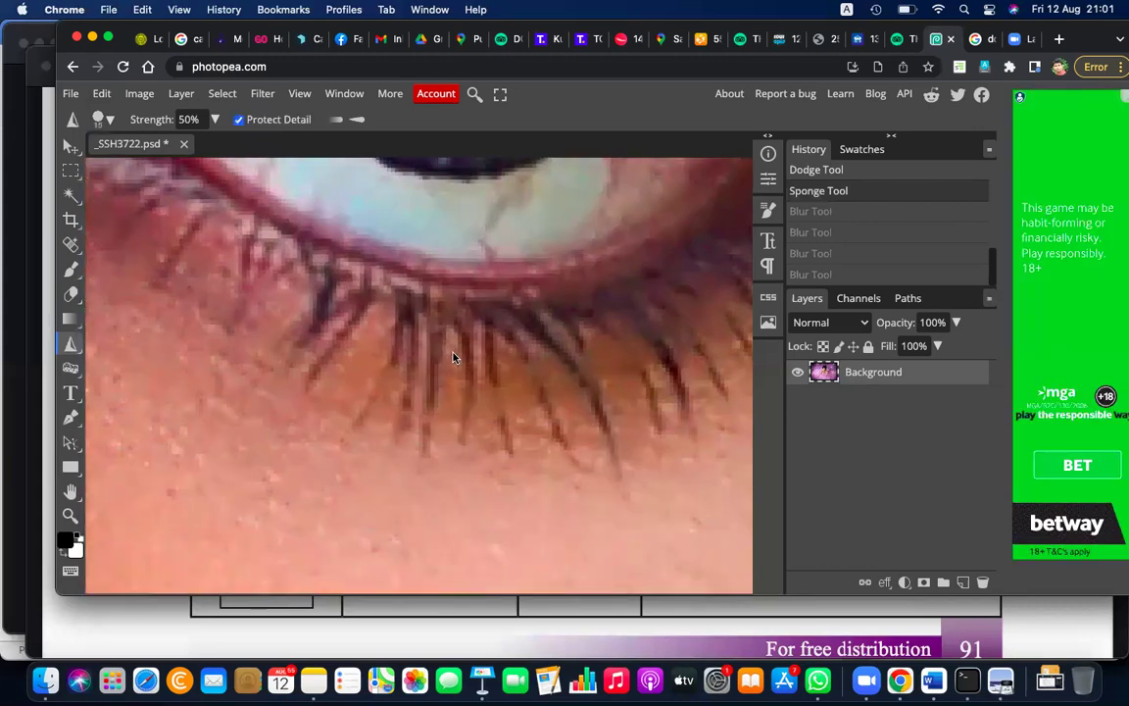
{"action": "scroll", "coordinate": [453, 357], "scroll_direction": "up", "scroll_amount": 2}
{"action": "scroll", "coordinate": [453, 357], "scroll_direction": "up", "scroll_amount": 2}
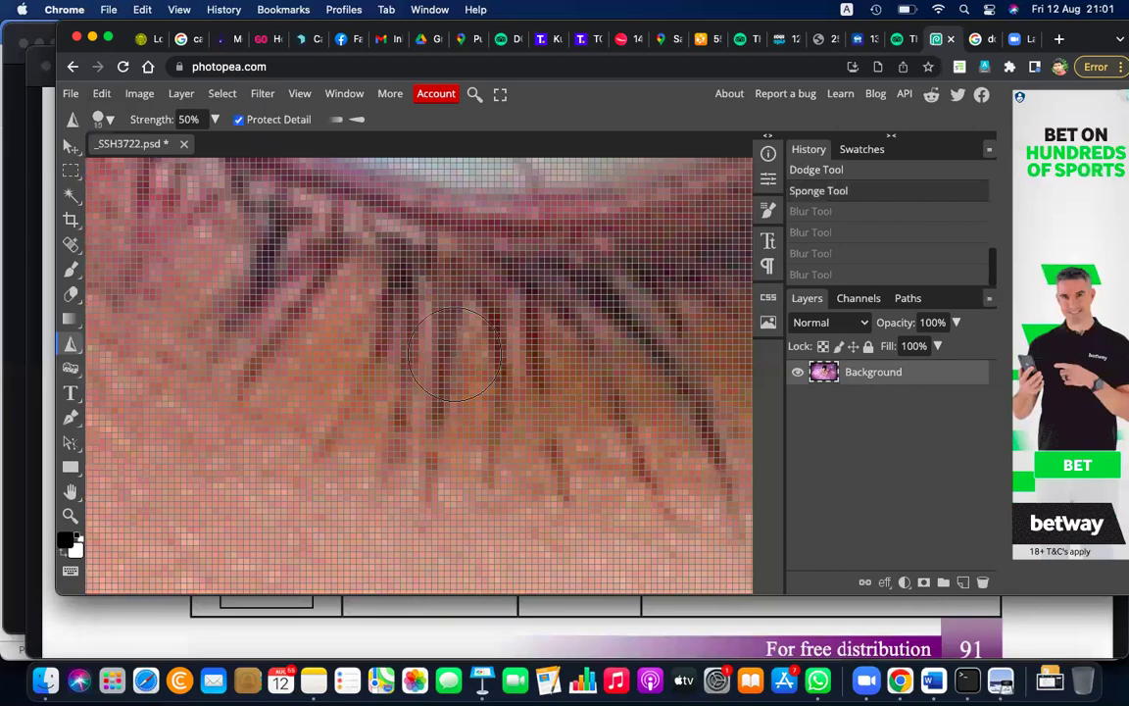
{"action": "scroll", "coordinate": [452, 357], "scroll_direction": "down", "scroll_amount": 2}
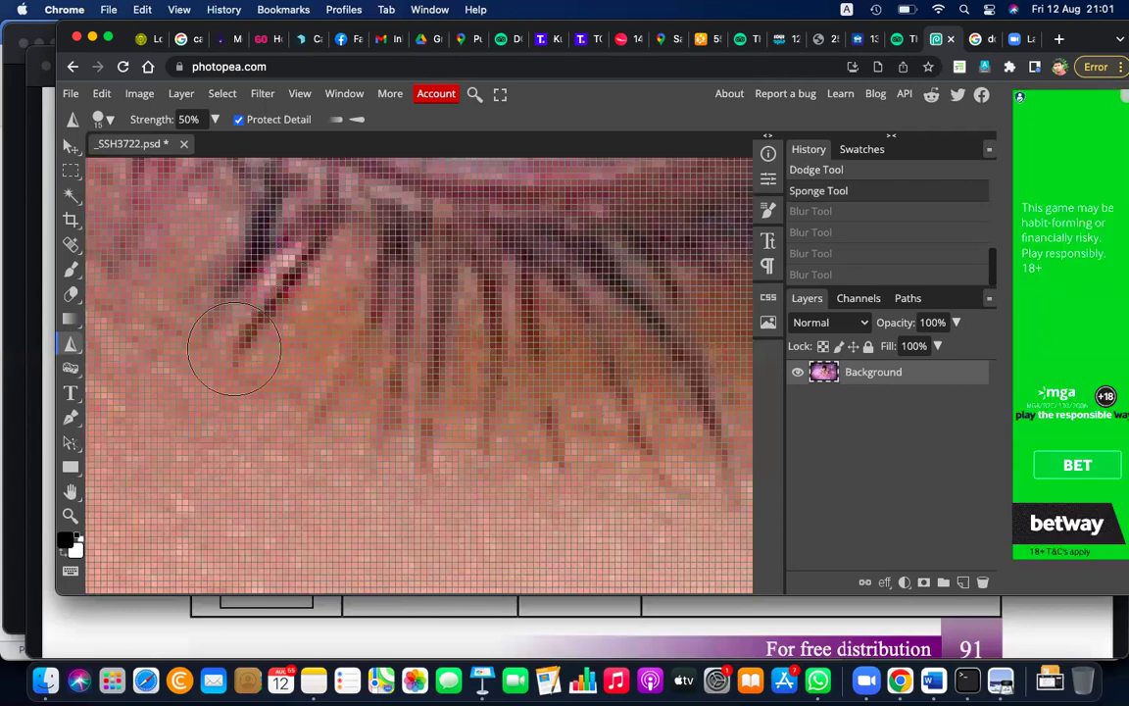
Step: Sharpen along the ends of the lower lashes, then zoom back out
{"action": "mouse_move", "coordinate": [248, 251]}
{"action": "left_mouse_down"}
{"action": "mouse_move", "coordinate": [261, 336]}
{"action": "mouse_move", "coordinate": [219, 356]}
{"action": "mouse_move", "coordinate": [333, 238]}
{"action": "mouse_move", "coordinate": [176, 334]}
{"action": "mouse_move", "coordinate": [205, 376]}
{"action": "left_mouse_up"}
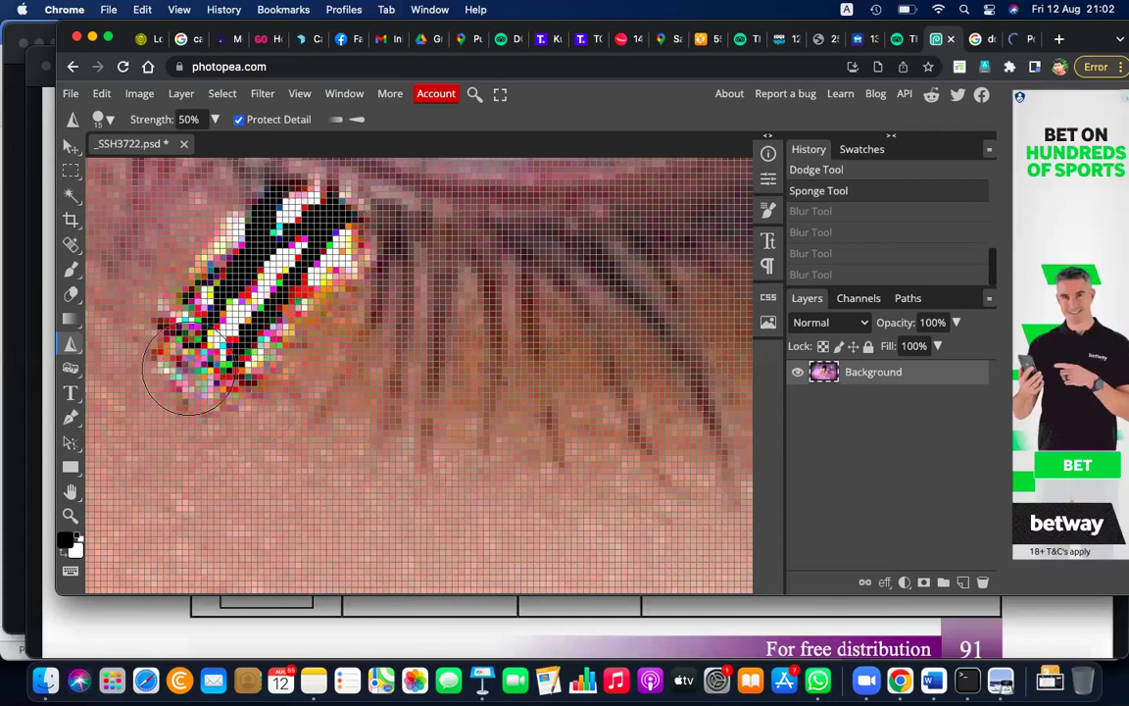
{"action": "left_click_drag", "start_coordinate": [205, 375], "coordinate": [245, 372]}
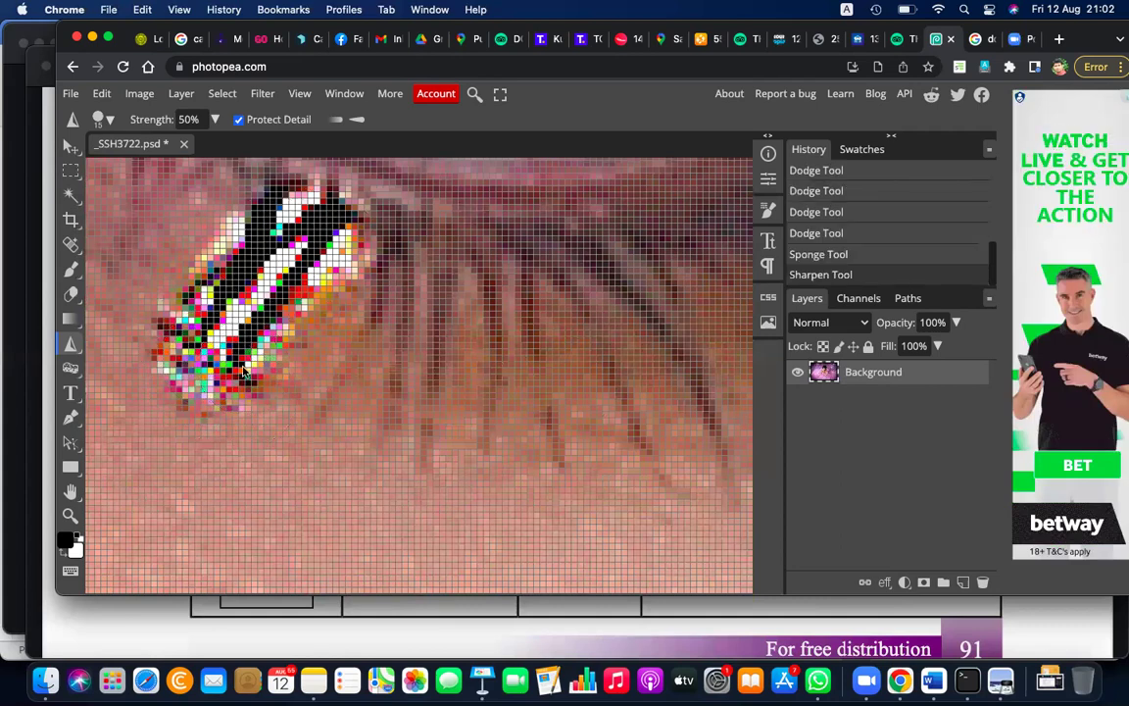
{"action": "scroll", "coordinate": [244, 369], "scroll_direction": "down", "scroll_amount": 3}
{"action": "scroll", "coordinate": [244, 369], "scroll_direction": "down", "scroll_amount": 2}
{"action": "scroll", "coordinate": [244, 366], "scroll_direction": "down", "scroll_amount": 1}
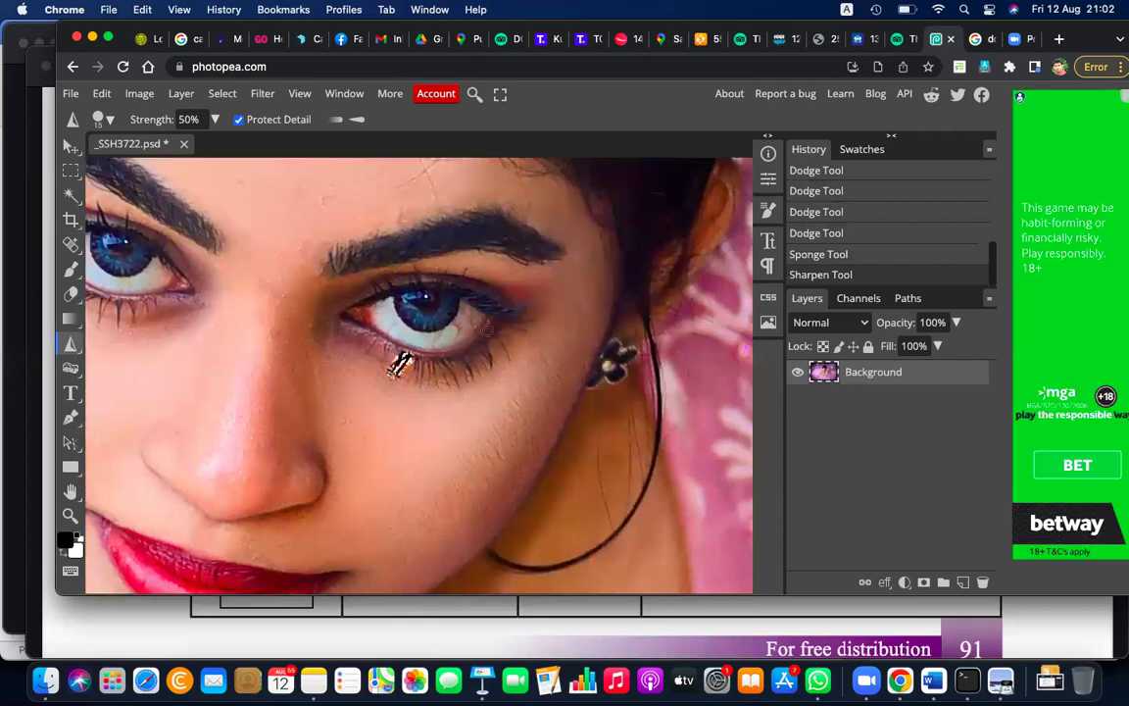
Step: Undo the lash sharpening and sponge edit, enlarge the brush, and brush along the lower eyelid
{"action": "key", "text": "super+z"}
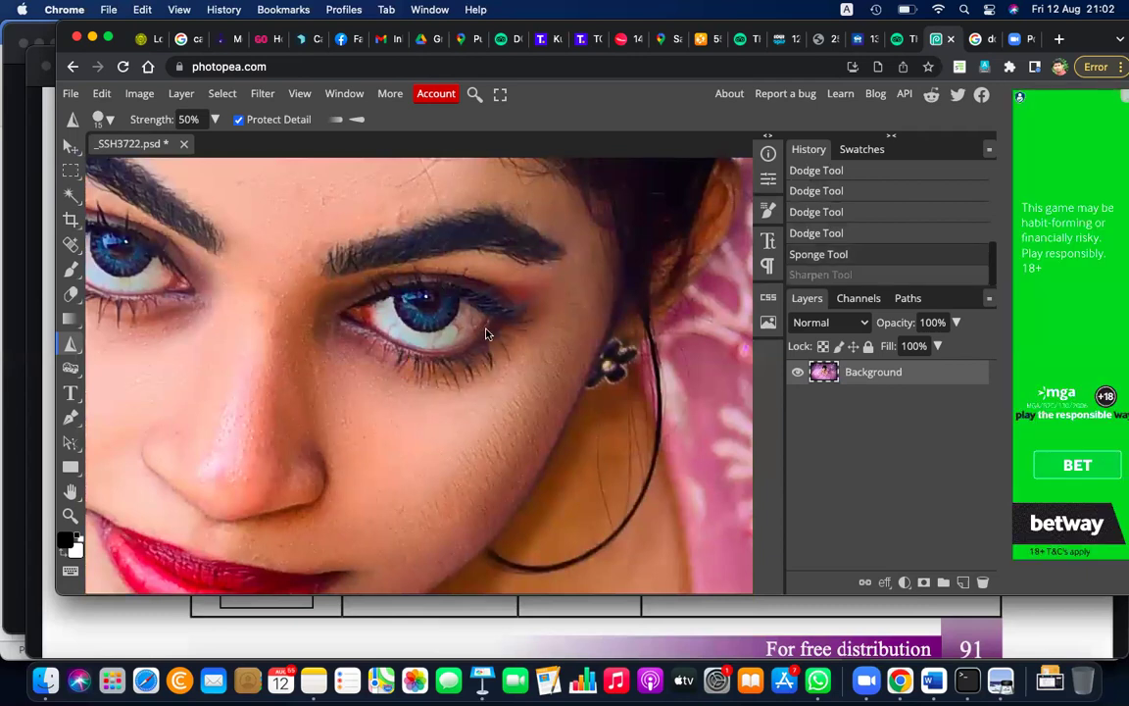
{"action": "key", "text": "super+z"}
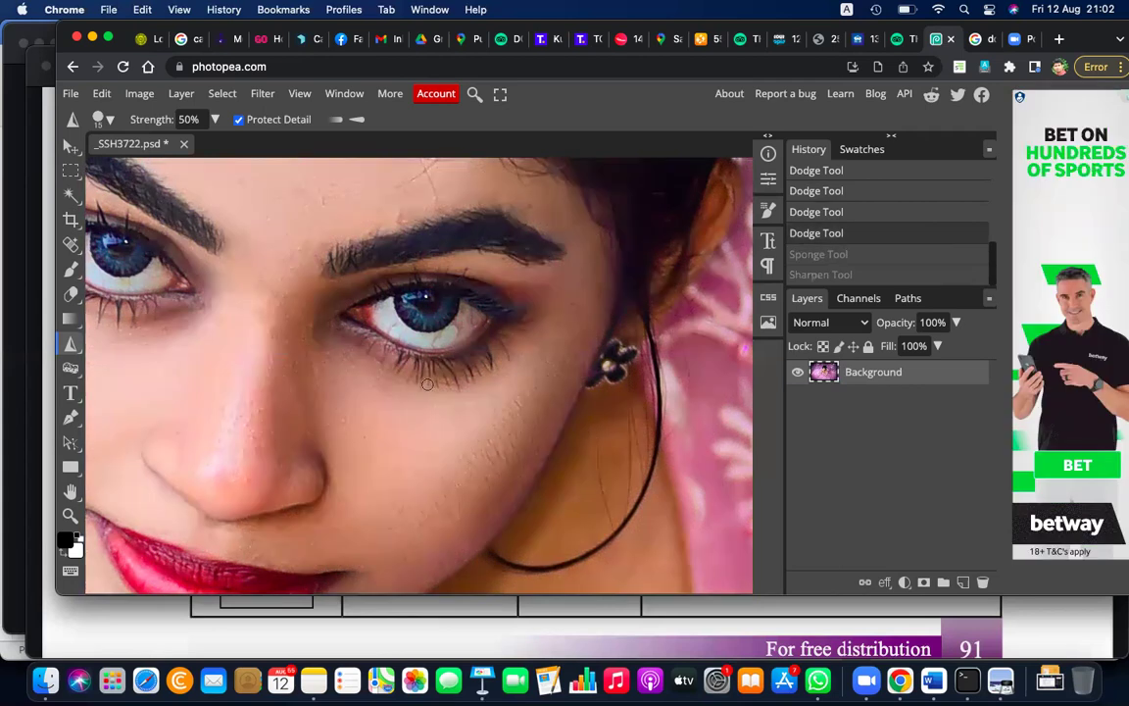
{"action": "scroll", "coordinate": [428, 384], "scroll_direction": "up", "scroll_amount": 3}
{"action": "scroll", "coordinate": [428, 382], "scroll_direction": "up", "scroll_amount": 3}
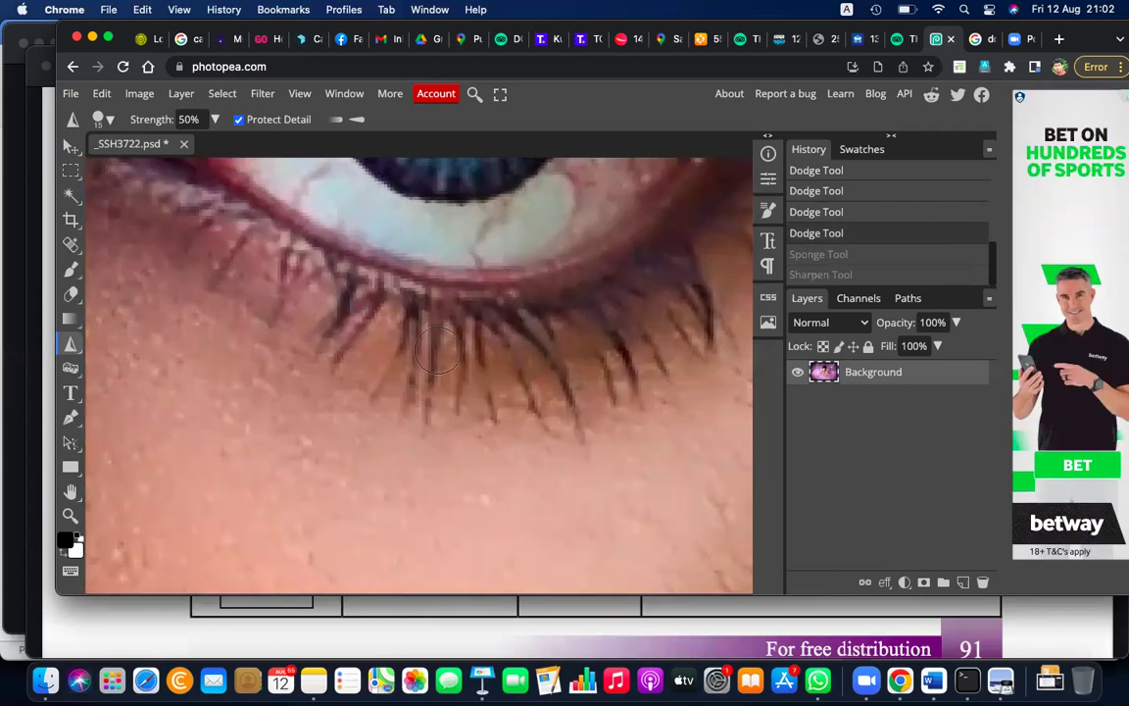
{"action": "scroll", "coordinate": [437, 353], "scroll_direction": "down", "scroll_amount": 2}
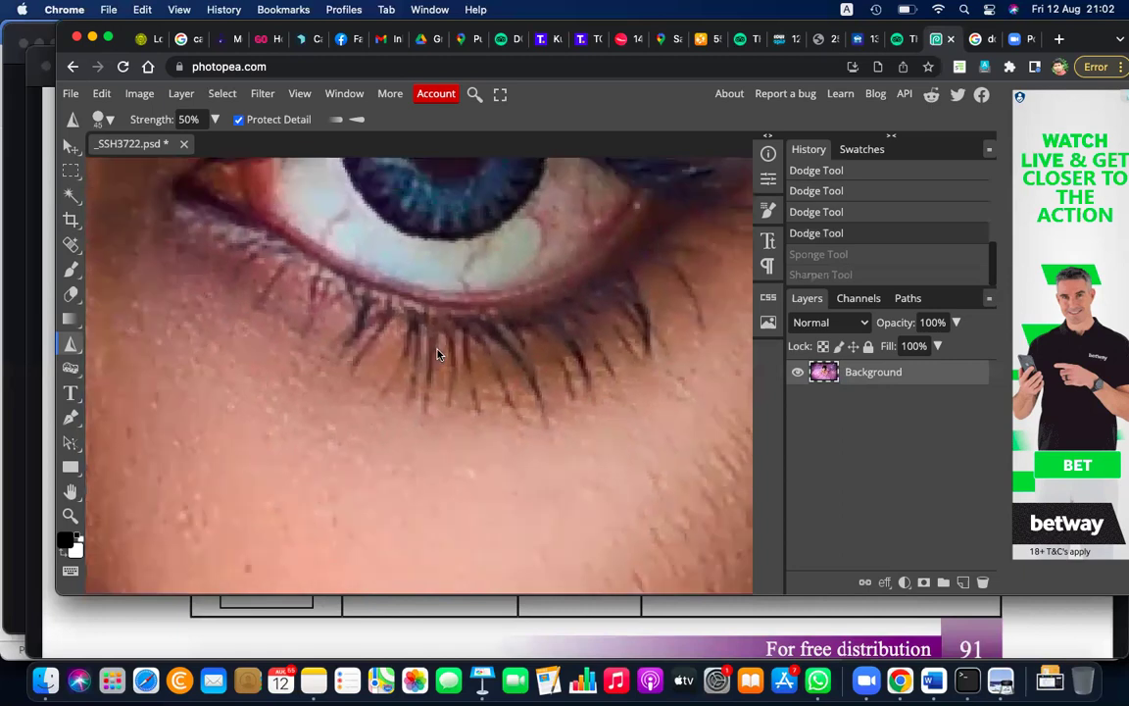
{"action": "scroll", "coordinate": [437, 353], "scroll_direction": "down", "scroll_amount": 2}
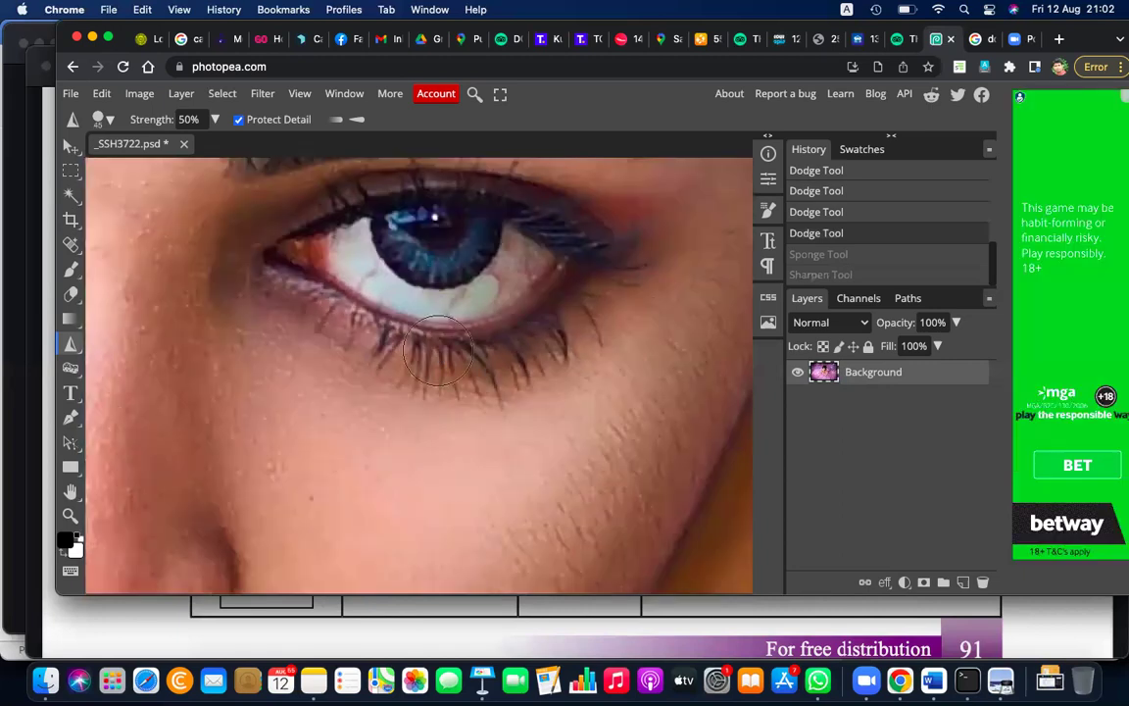
{"action": "key", "text": "bracketright"}
{"action": "key", "text": "bracketright"}
{"action": "key", "text": "bracketright"}
{"action": "left_click_drag", "start_coordinate": [539, 267], "coordinate": [315, 297]}
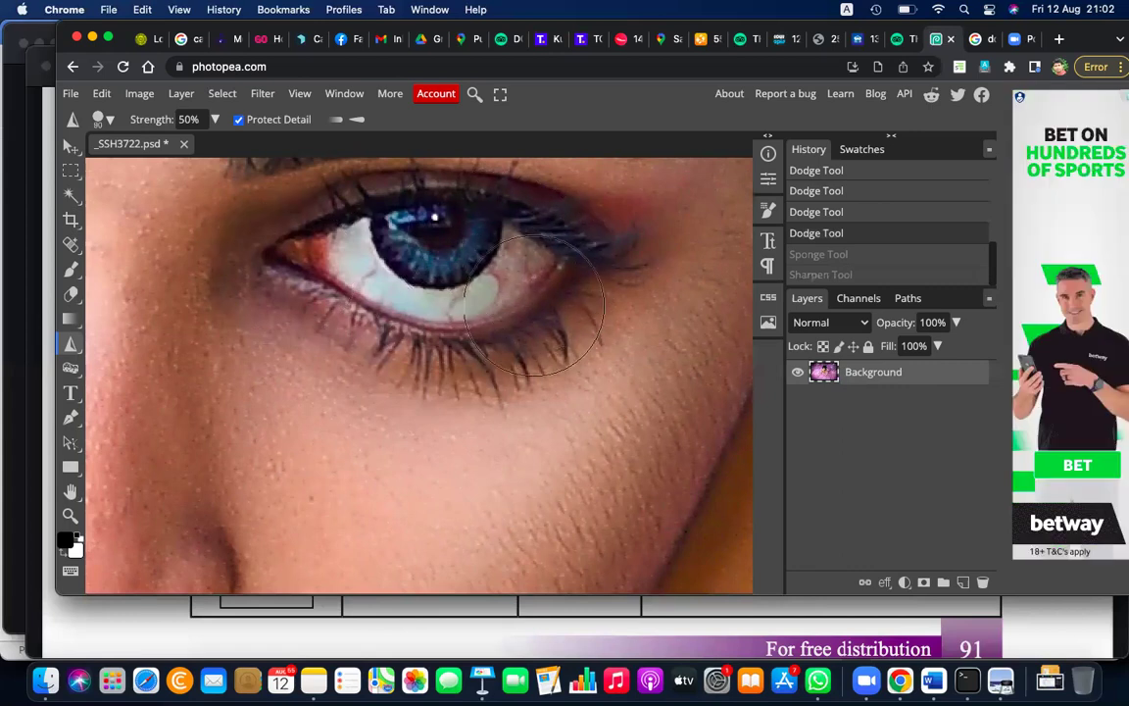
Step: Zoom out and sharpen both eyes, the left eyebrow and the nose
{"action": "key", "text": "ctrl+minus"}
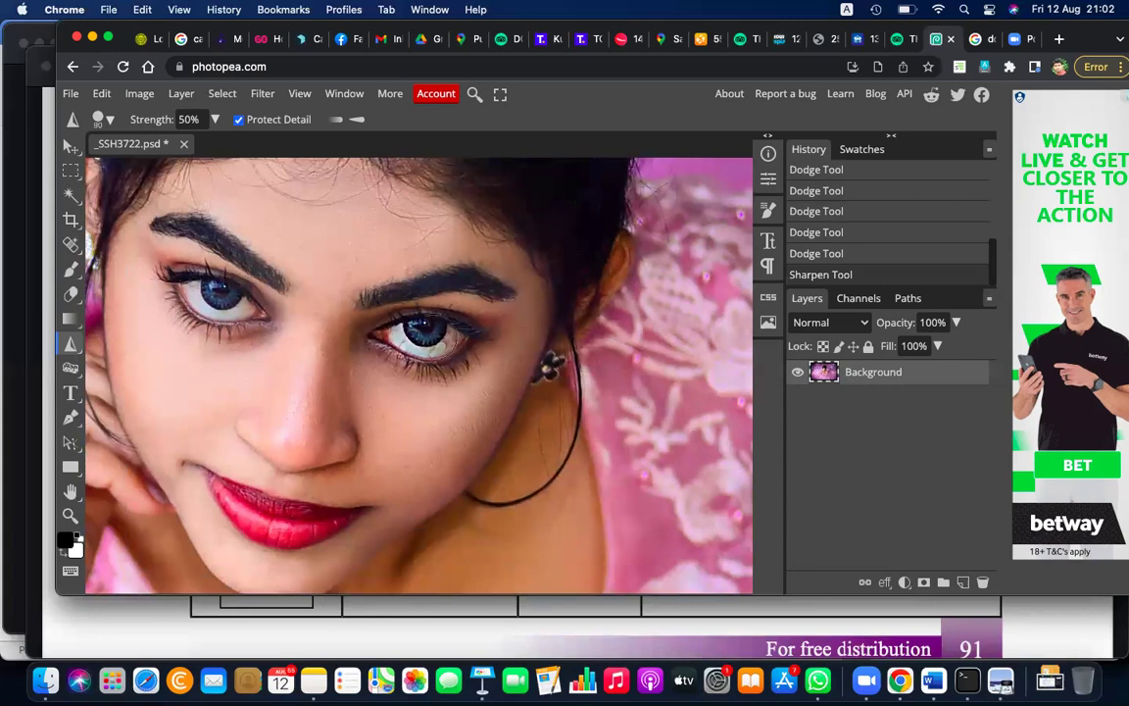
{"action": "left_click_drag", "start_coordinate": [251, 323], "coordinate": [249, 293]}
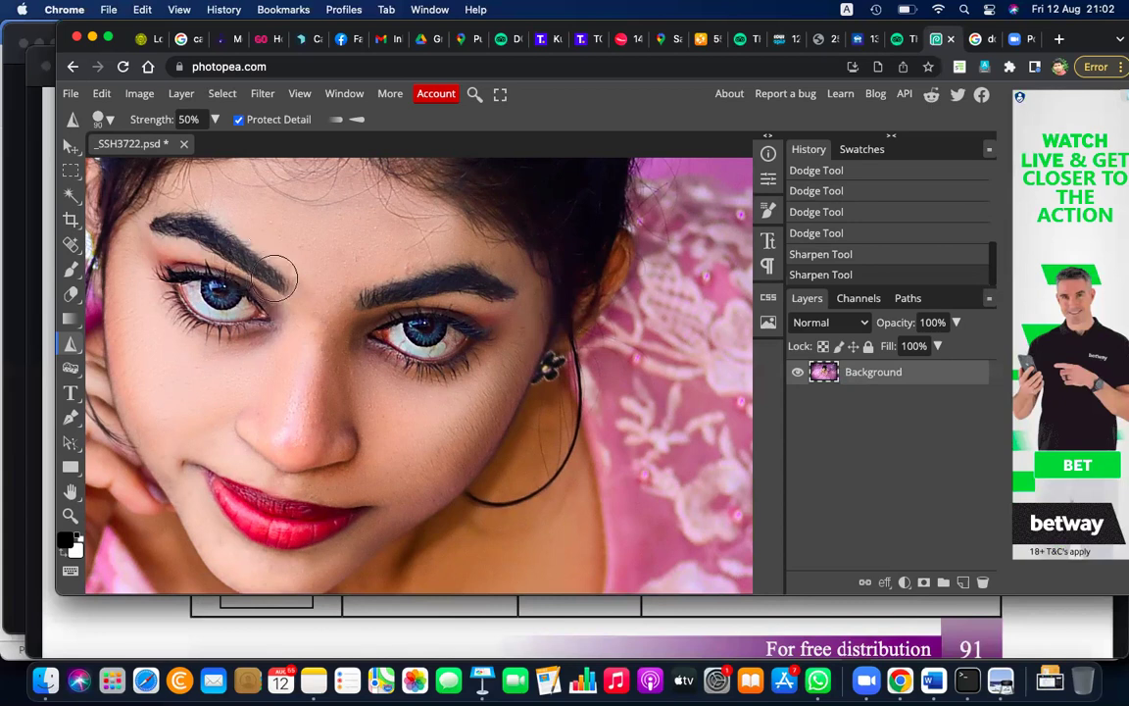
{"action": "left_click_drag", "start_coordinate": [275, 278], "coordinate": [167, 221]}
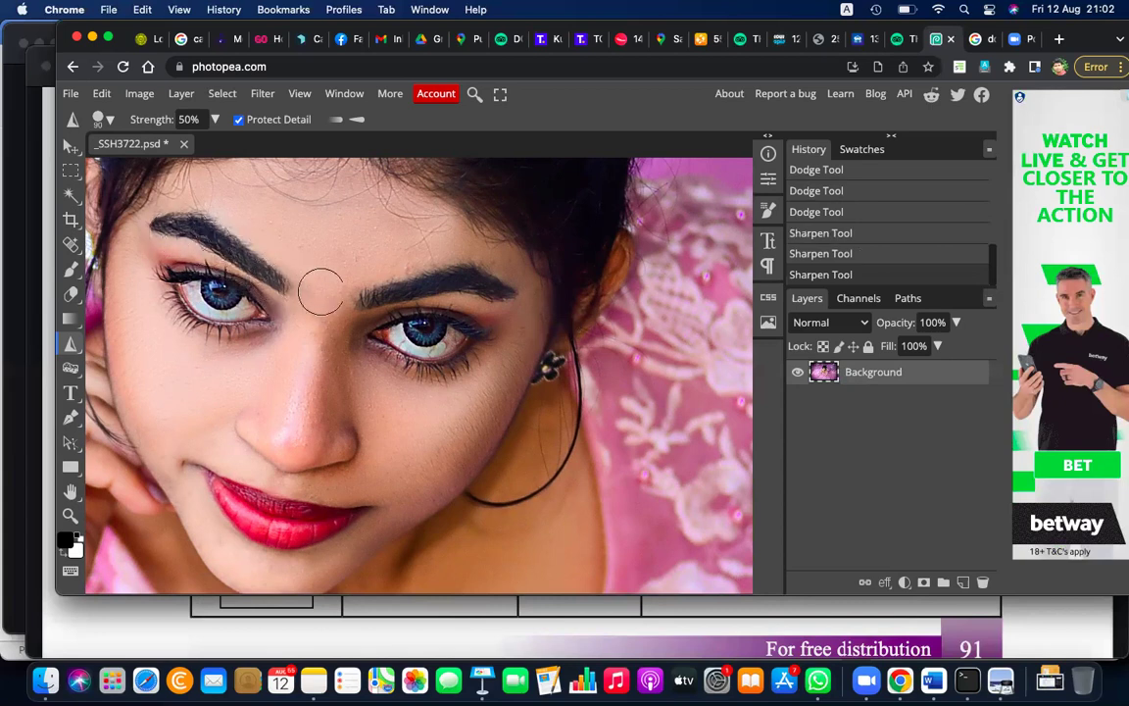
{"action": "left_click_drag", "start_coordinate": [363, 300], "coordinate": [441, 328]}
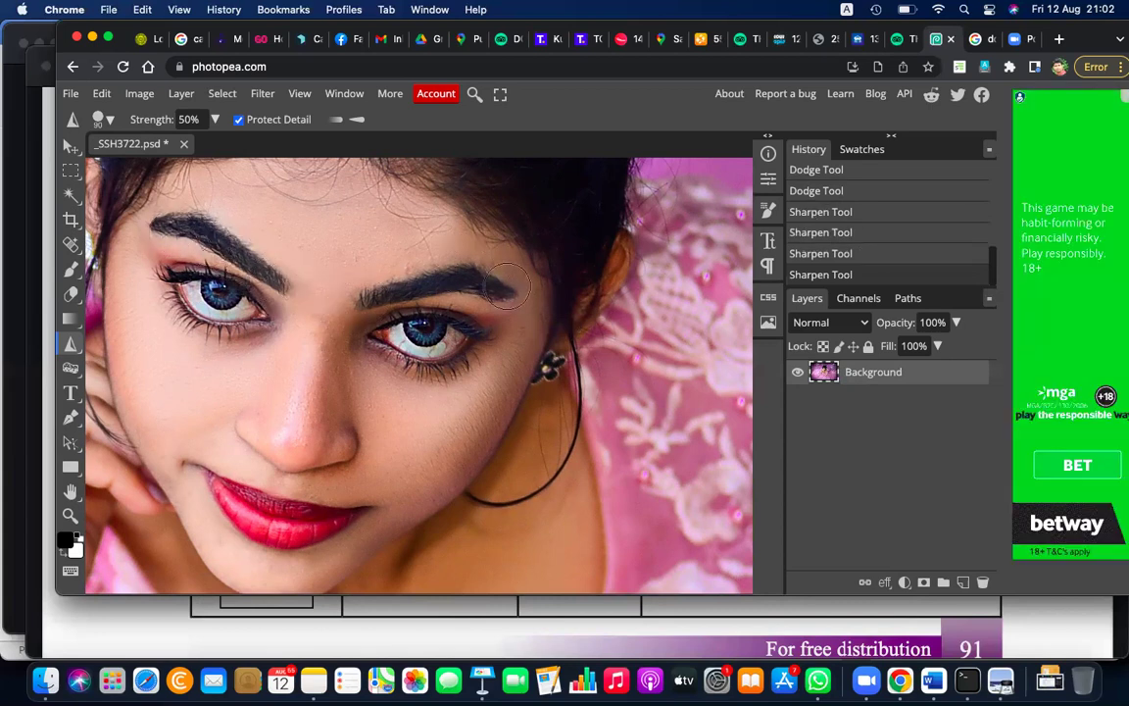
{"action": "scroll", "coordinate": [436, 378], "scroll_direction": "down", "scroll_amount": 1}
{"action": "scroll", "coordinate": [431, 376], "scroll_direction": "down", "scroll_amount": 1}
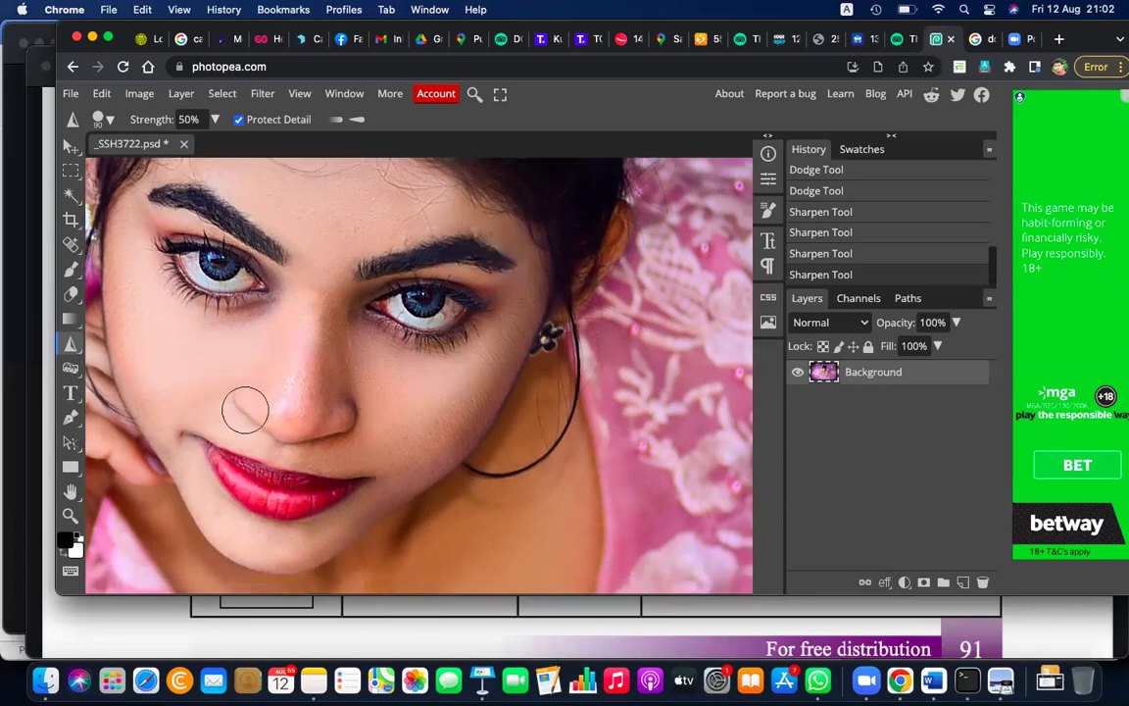
{"action": "left_click_drag", "start_coordinate": [245, 409], "coordinate": [313, 392]}
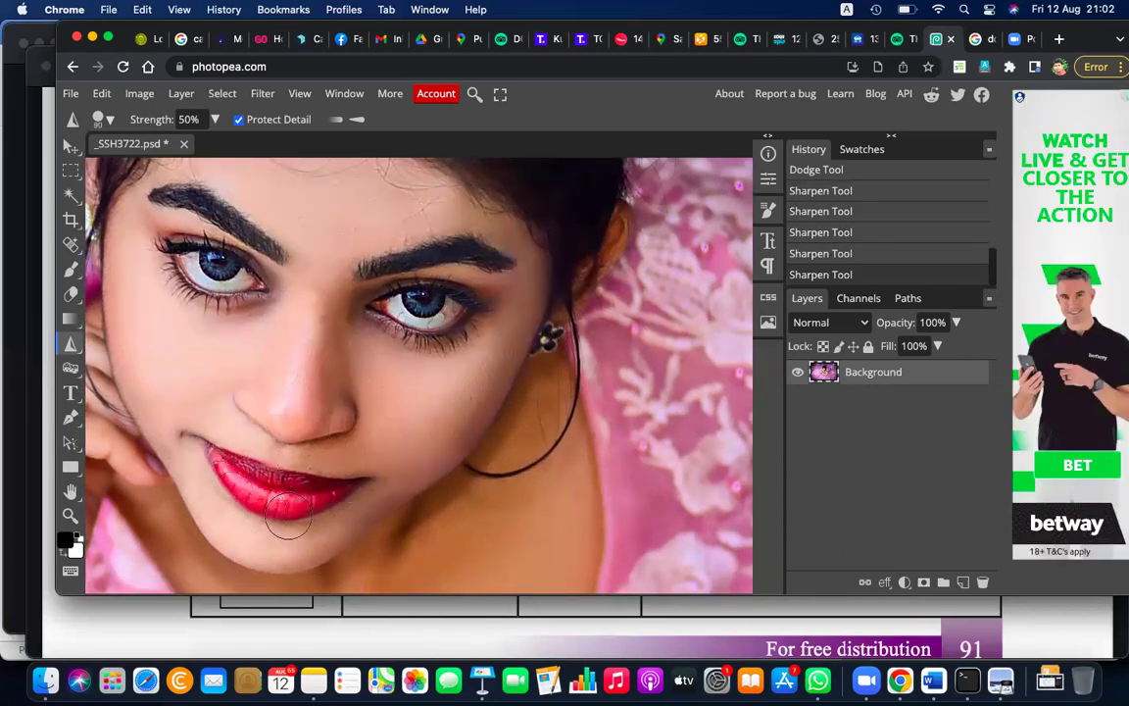
{"action": "scroll", "coordinate": [422, 460], "scroll_direction": "up", "scroll_amount": 2}
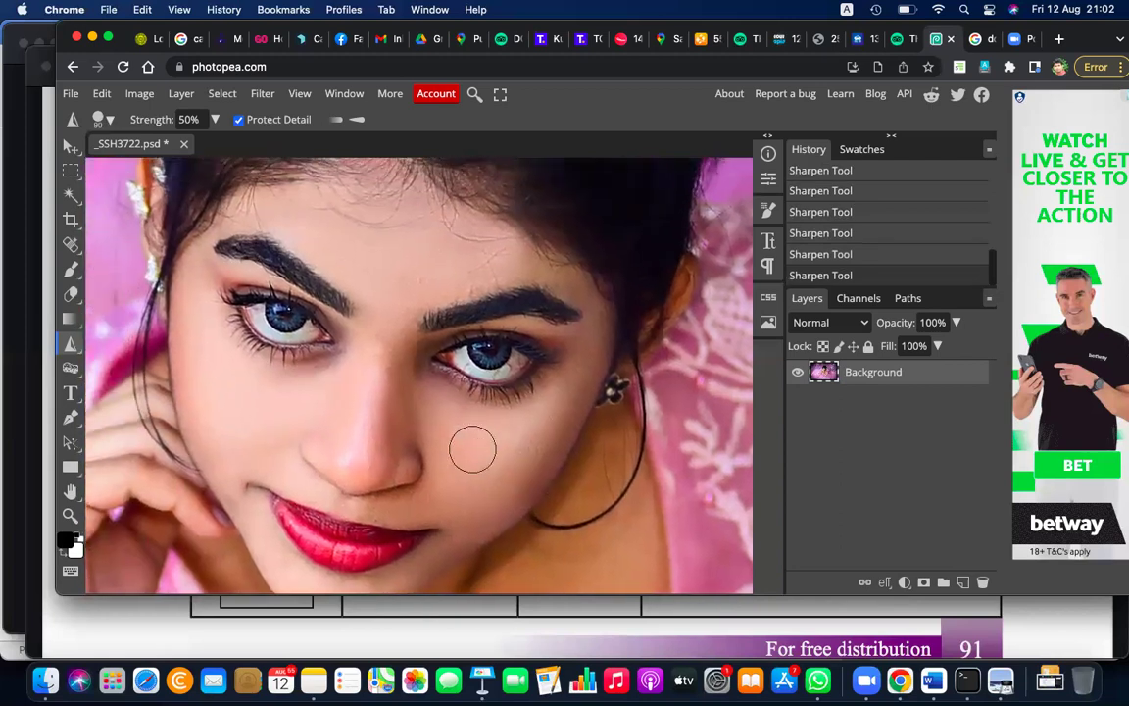
{"action": "scroll", "coordinate": [472, 451], "scroll_direction": "up", "scroll_amount": 2}
{"action": "scroll", "coordinate": [472, 451], "scroll_direction": "up", "scroll_amount": 1}
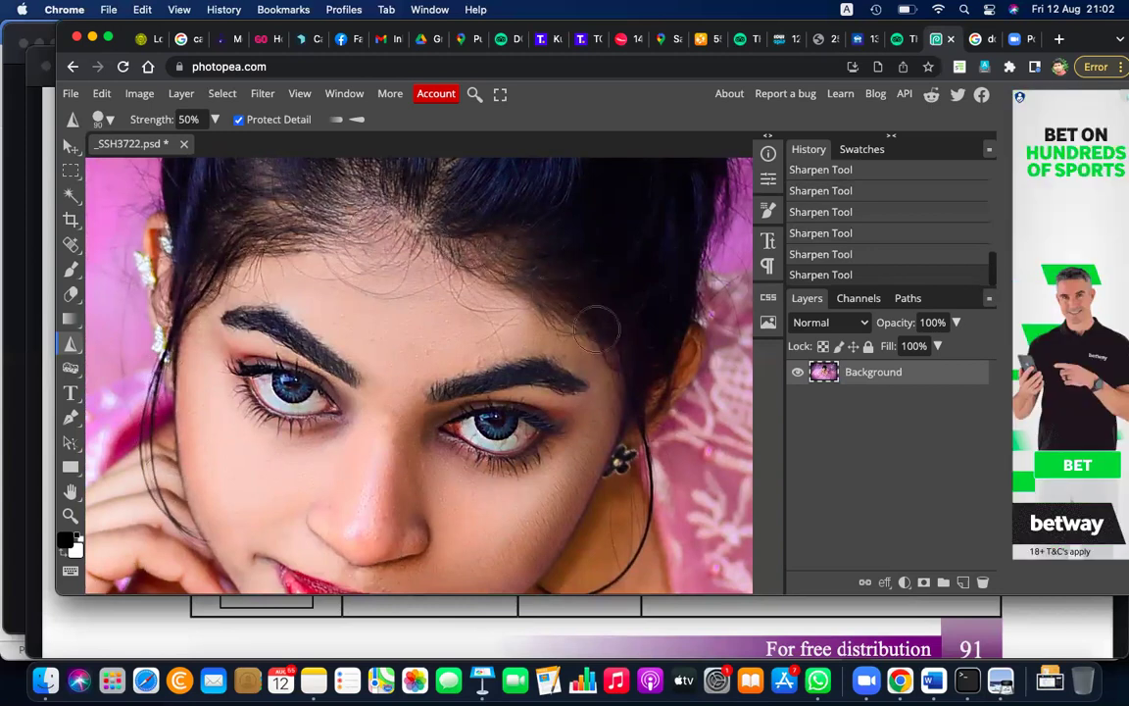
{"action": "scroll", "coordinate": [632, 412], "scroll_direction": "up", "scroll_amount": 3}
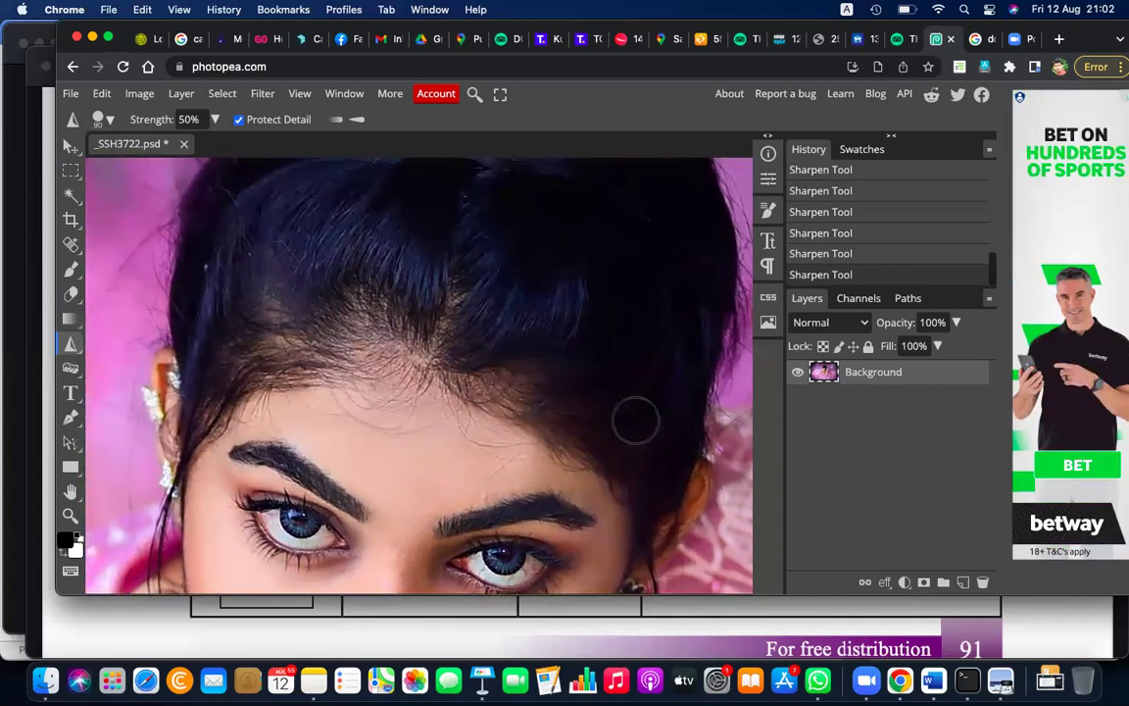
{"action": "scroll", "coordinate": [632, 419], "scroll_direction": "down", "scroll_amount": 3}
{"action": "scroll", "coordinate": [509, 372], "scroll_direction": "down", "scroll_amount": 3}
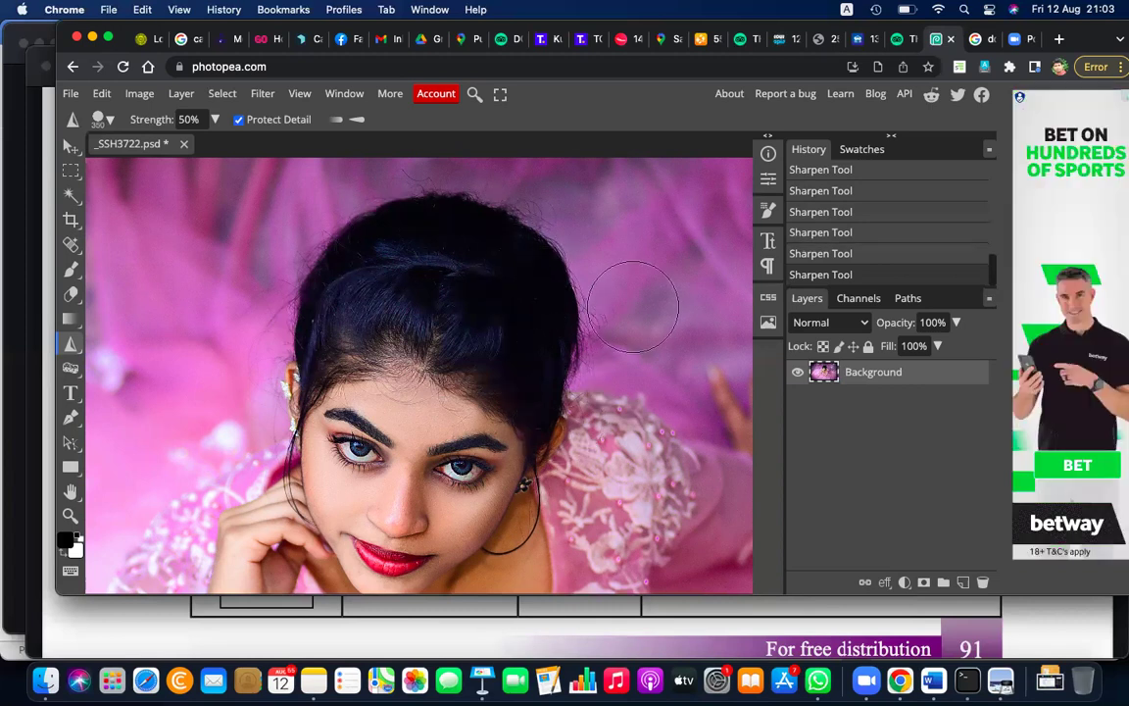
{"action": "scroll", "coordinate": [627, 294], "scroll_direction": "down", "scroll_amount": 2}
{"action": "scroll", "coordinate": [632, 305], "scroll_direction": "down", "scroll_amount": 1}
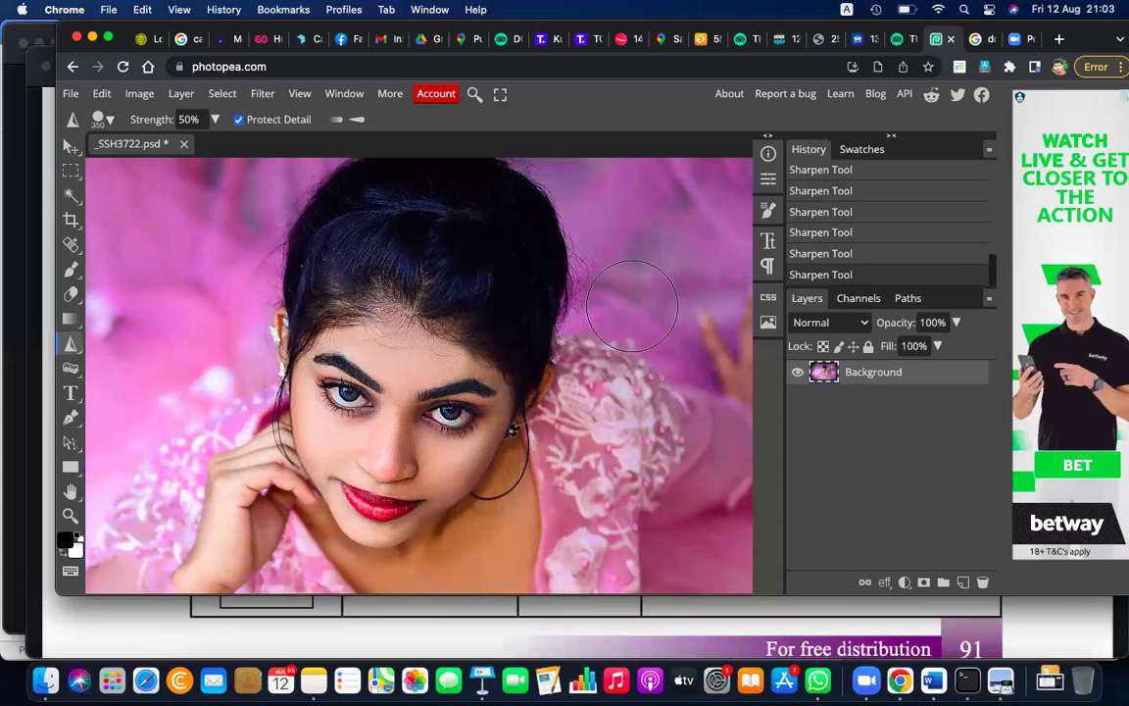
Step: Step back through the sharpen strokes, then duplicate the Background layer as Layer 1
{"action": "left_click", "coordinate": [139, 93]}
{"action": "mouse_move", "coordinate": [101, 93]}
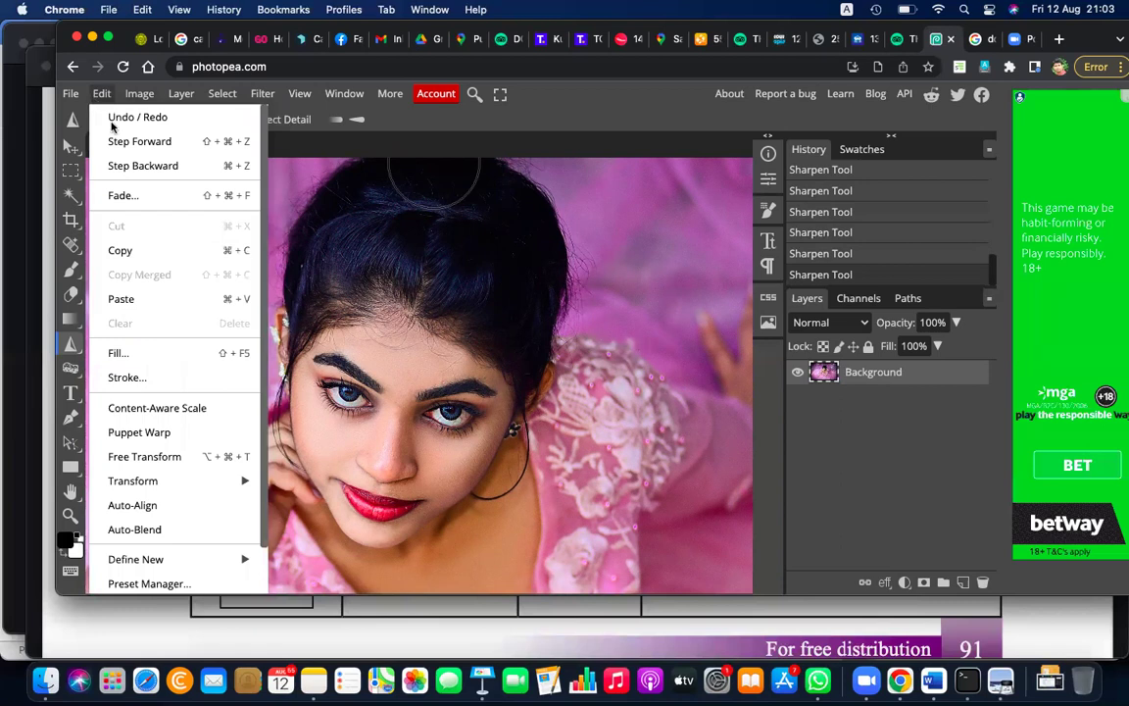
{"action": "left_click", "coordinate": [142, 166]}
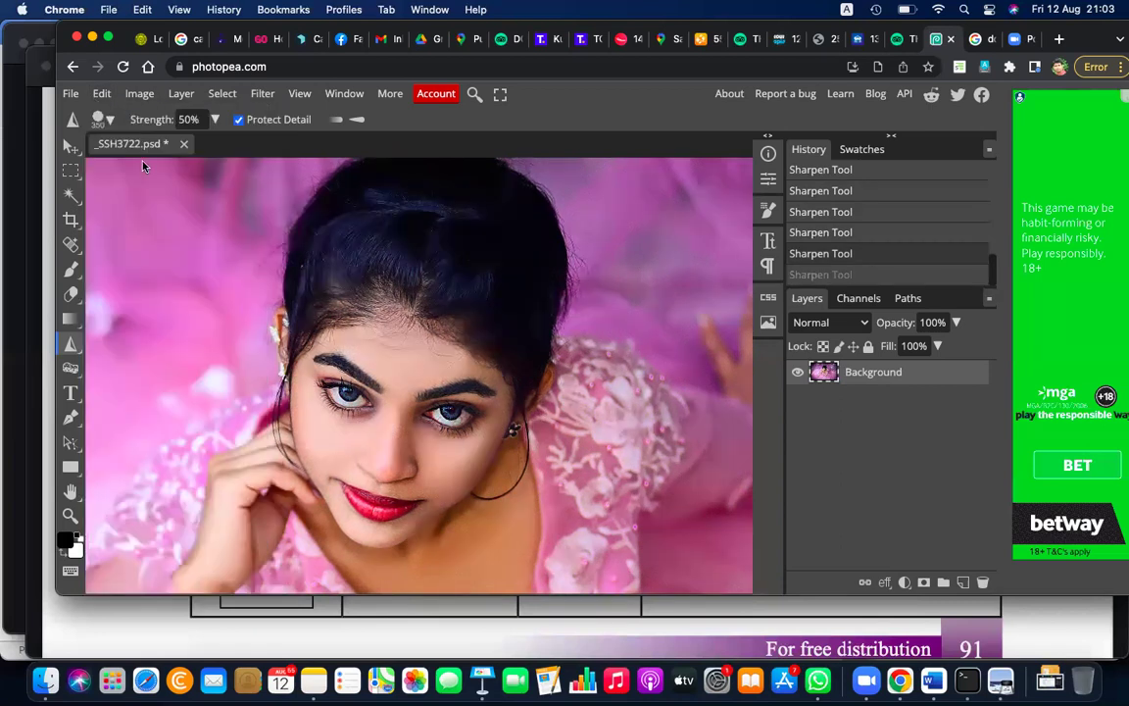
{"action": "key", "text": "super+z"}
{"action": "key", "text": "super+z"}
{"action": "key", "text": "super+z"}
{"action": "key", "text": "super+z"}
{"action": "key", "text": "super+z"}
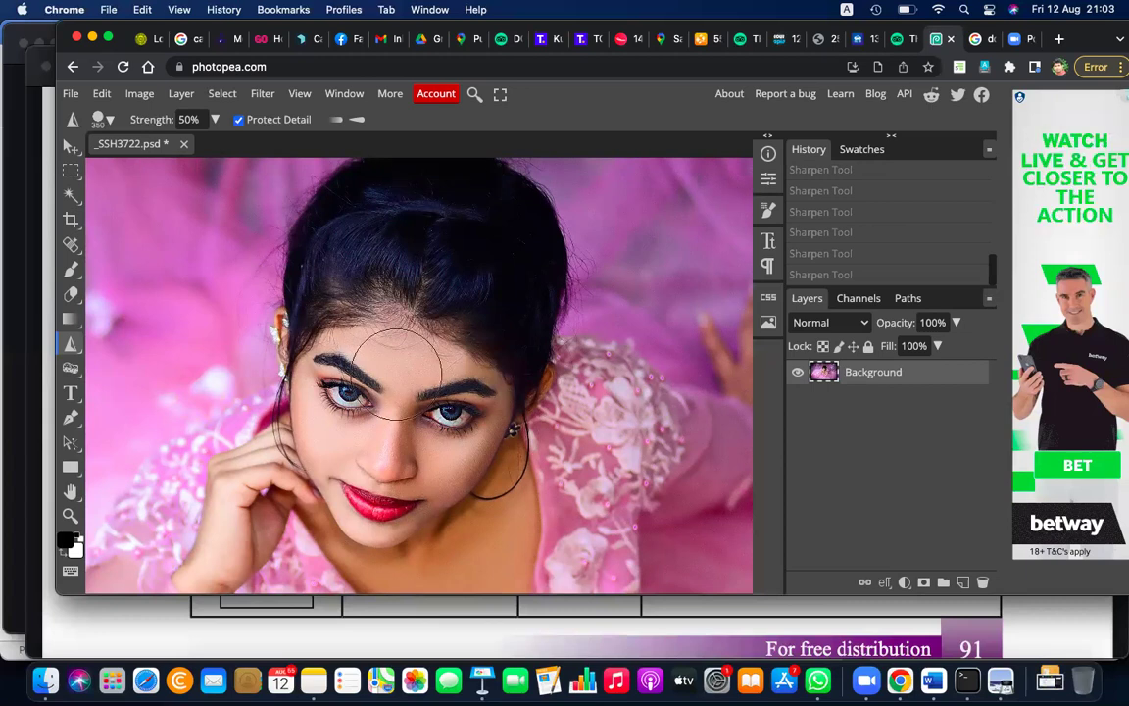
{"action": "right_click", "coordinate": [887, 380]}
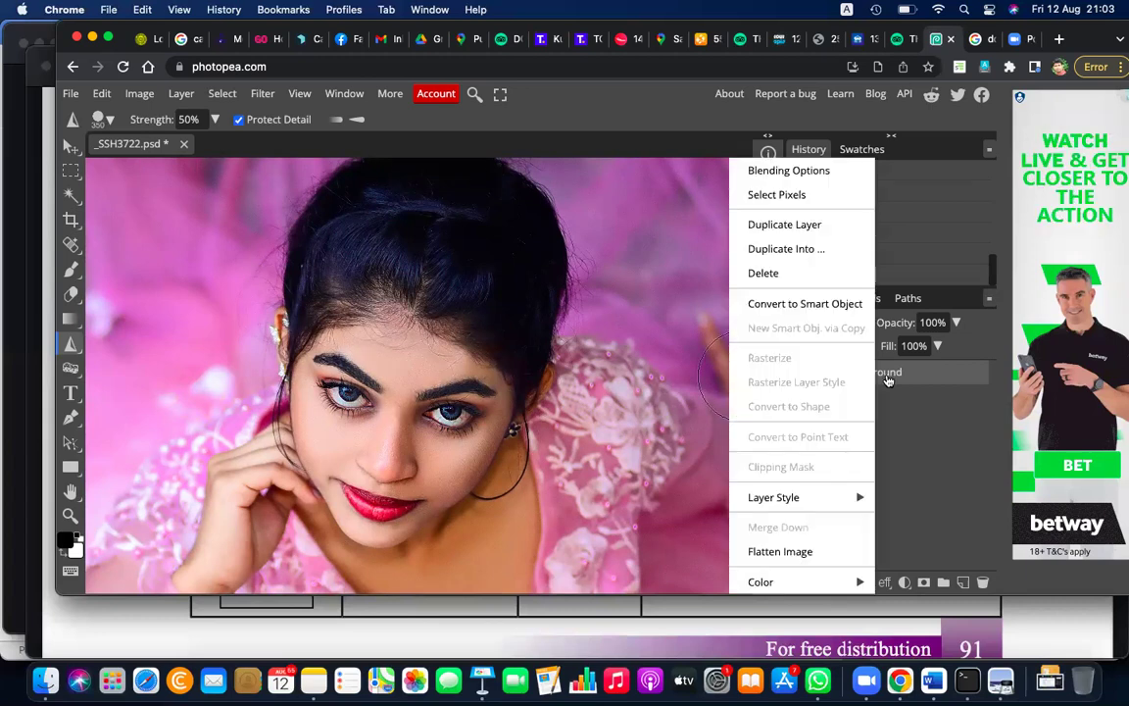
{"action": "left_click", "coordinate": [817, 229]}
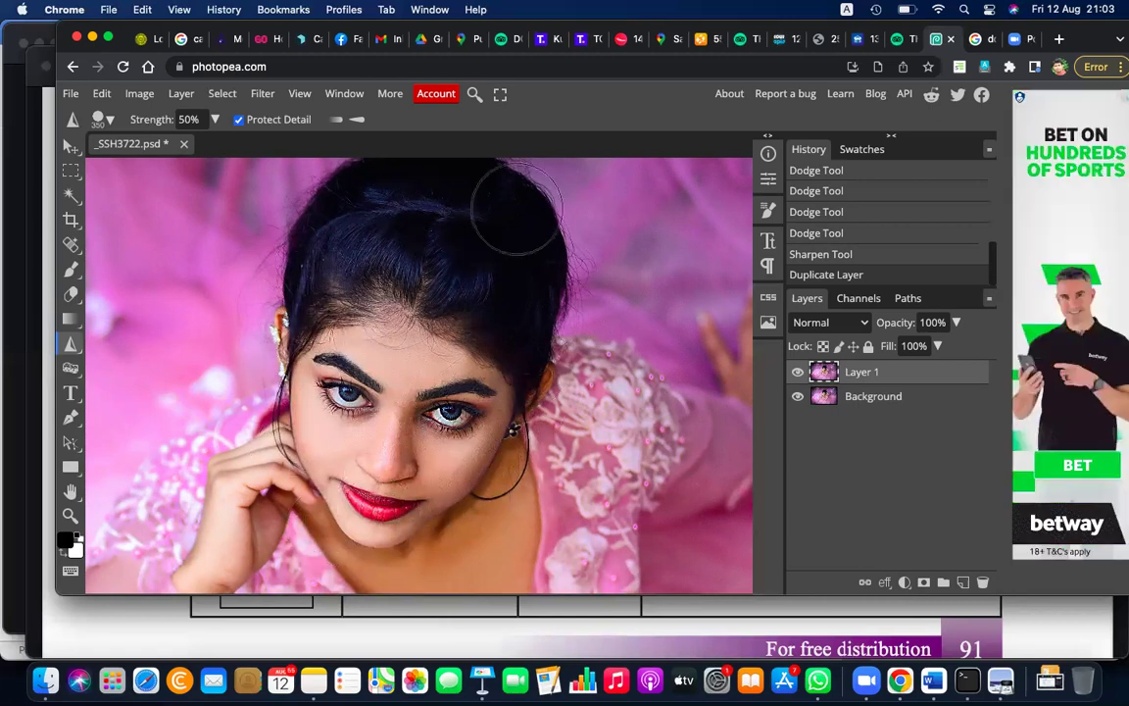
Step: Sharpen the shoulder, the hand against her face and the chest lace on Layer 1
{"action": "left_click_drag", "start_coordinate": [576, 382], "coordinate": [572, 392]}
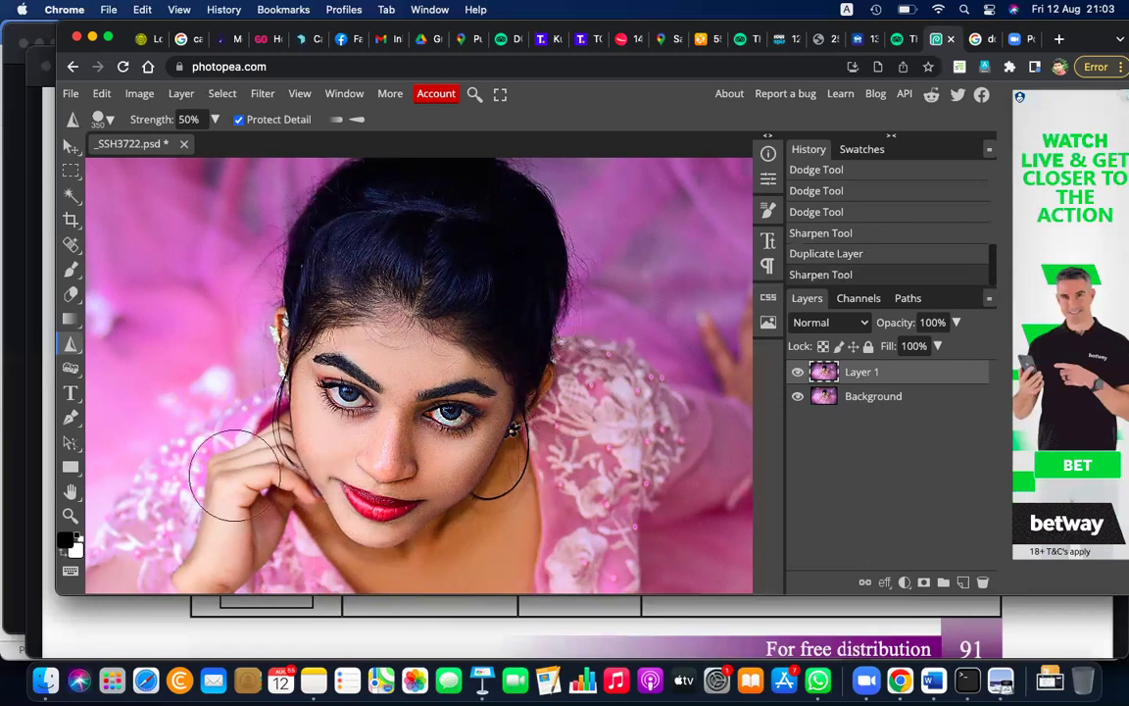
{"action": "left_click_drag", "start_coordinate": [171, 490], "coordinate": [166, 505]}
{"action": "scroll", "coordinate": [166, 509], "scroll_direction": "down", "scroll_amount": 3}
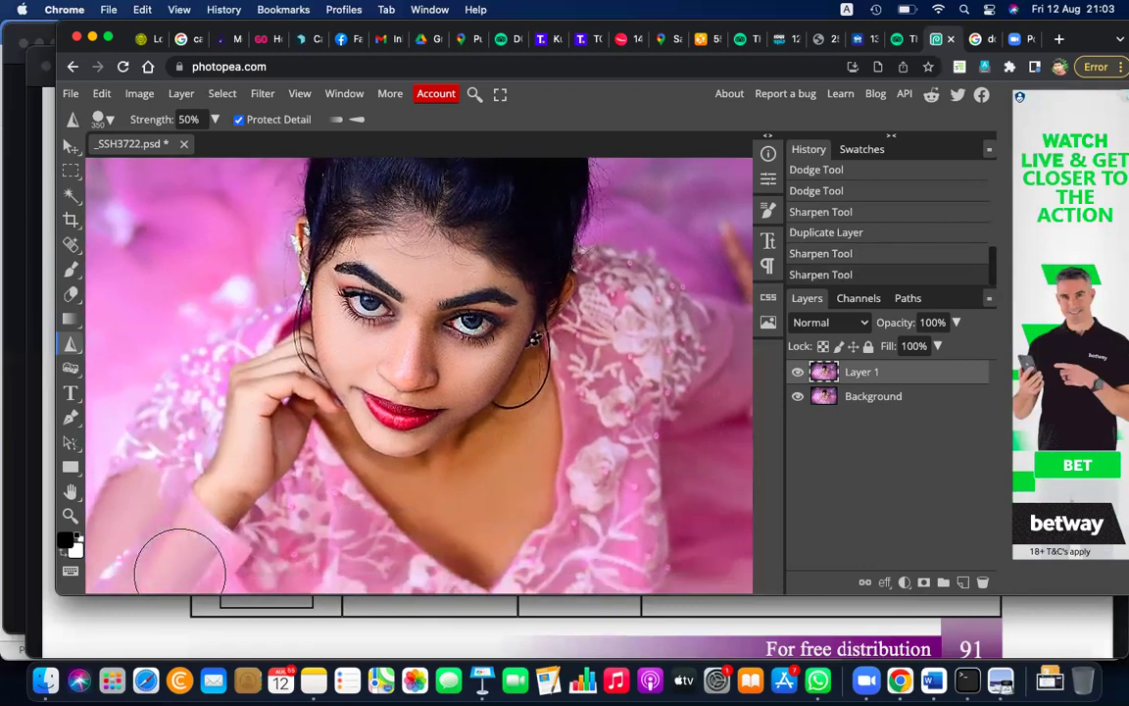
{"action": "left_click_drag", "start_coordinate": [565, 448], "coordinate": [551, 338]}
{"action": "scroll", "coordinate": [588, 343], "scroll_direction": "up", "scroll_amount": 2}
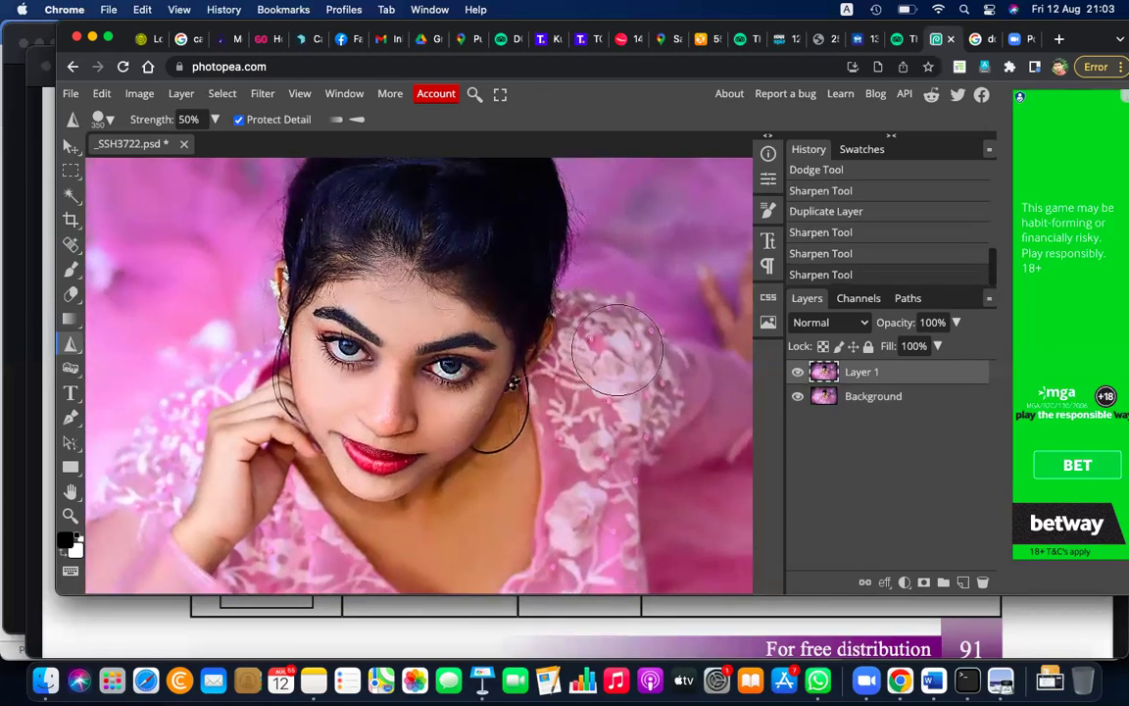
{"action": "left_click_drag", "start_coordinate": [525, 413], "coordinate": [520, 480]}
{"action": "scroll", "coordinate": [723, 382], "scroll_direction": "up", "scroll_amount": 1}
{"action": "scroll", "coordinate": [537, 340], "scroll_direction": "down", "scroll_amount": 1}
{"action": "scroll", "coordinate": [596, 382], "scroll_direction": "down", "scroll_amount": 1}
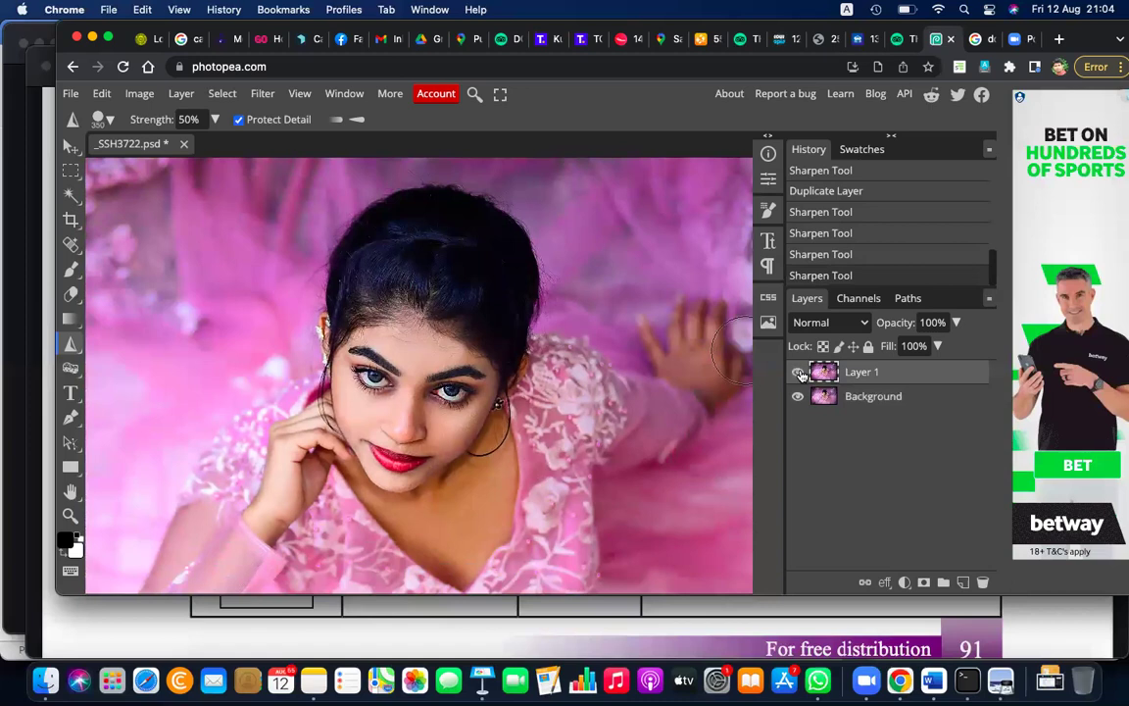
Step: Toggle Layer 1's visibility several times to compare the sharpened version with the original
{"action": "left_click", "coordinate": [798, 372]}
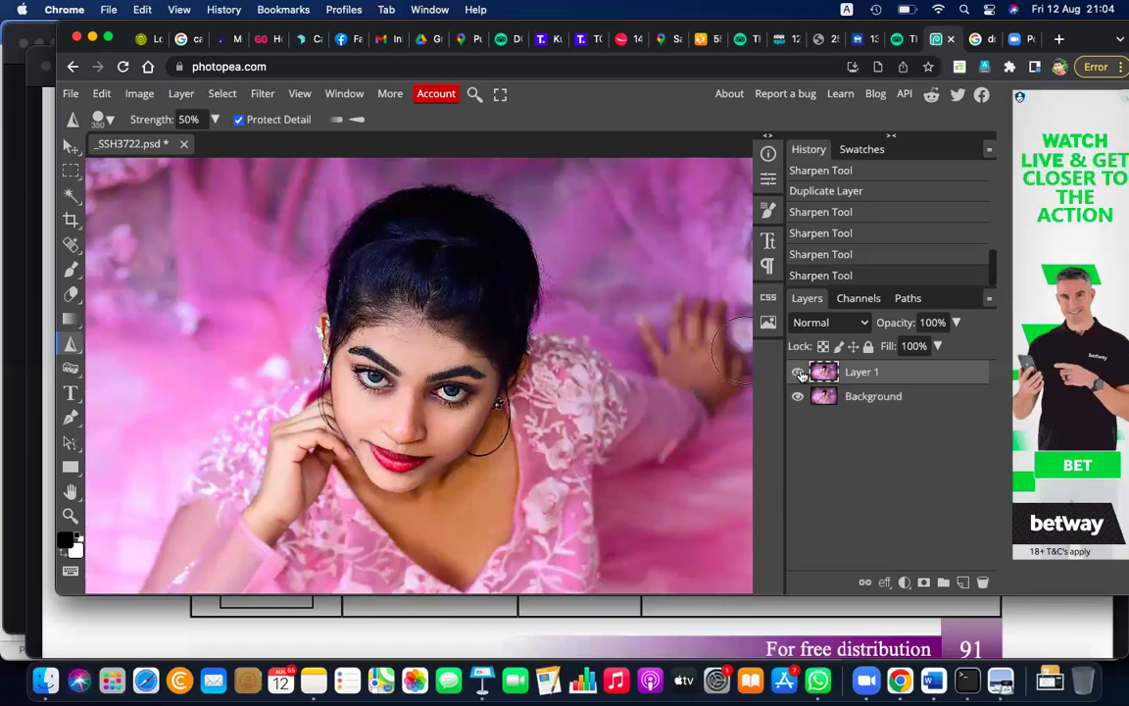
{"action": "left_click", "coordinate": [800, 374]}
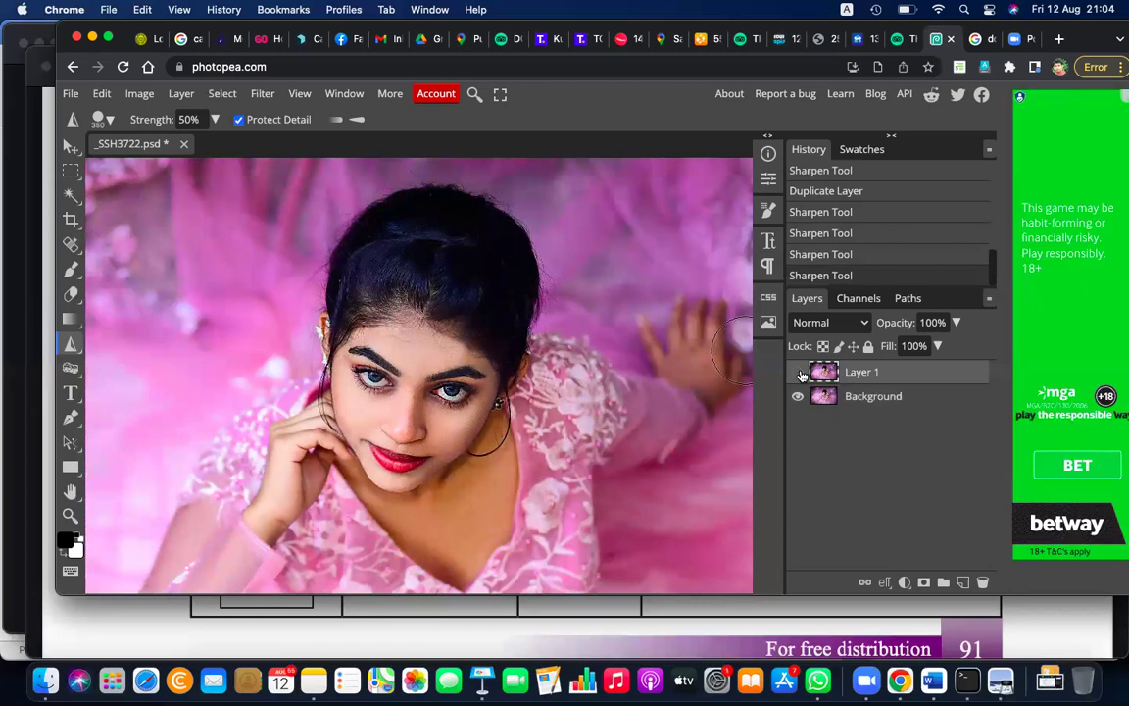
{"action": "left_click", "coordinate": [800, 373]}
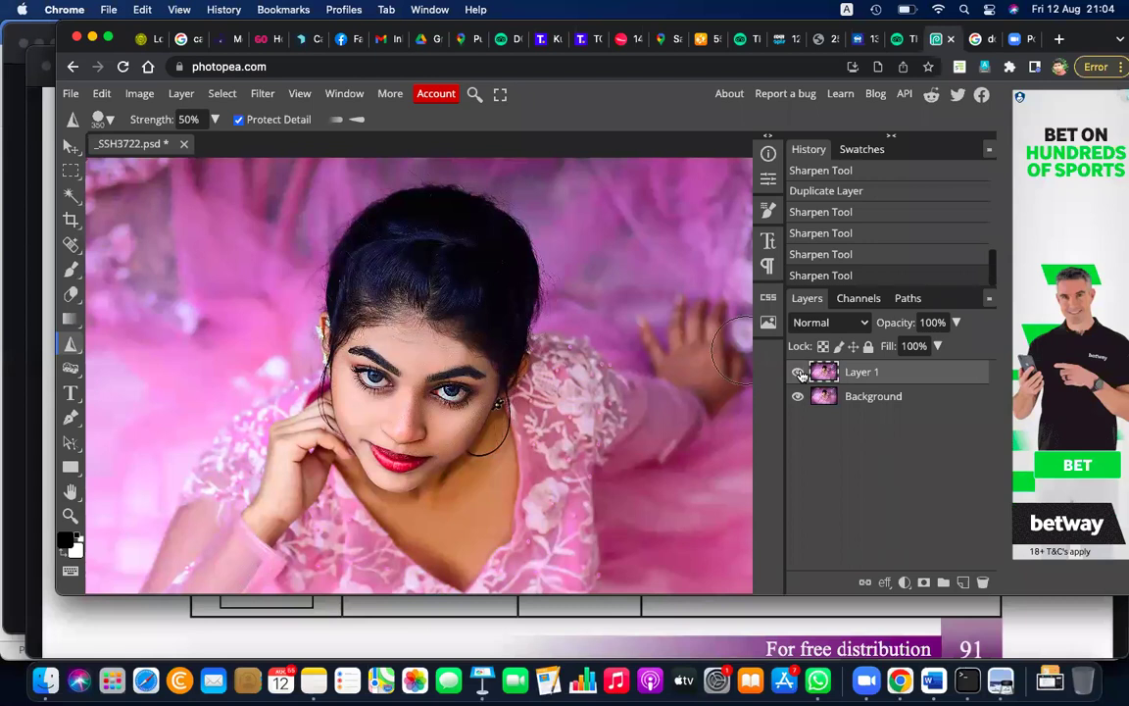
{"action": "left_click", "coordinate": [800, 374]}
{"action": "left_click", "coordinate": [799, 374]}
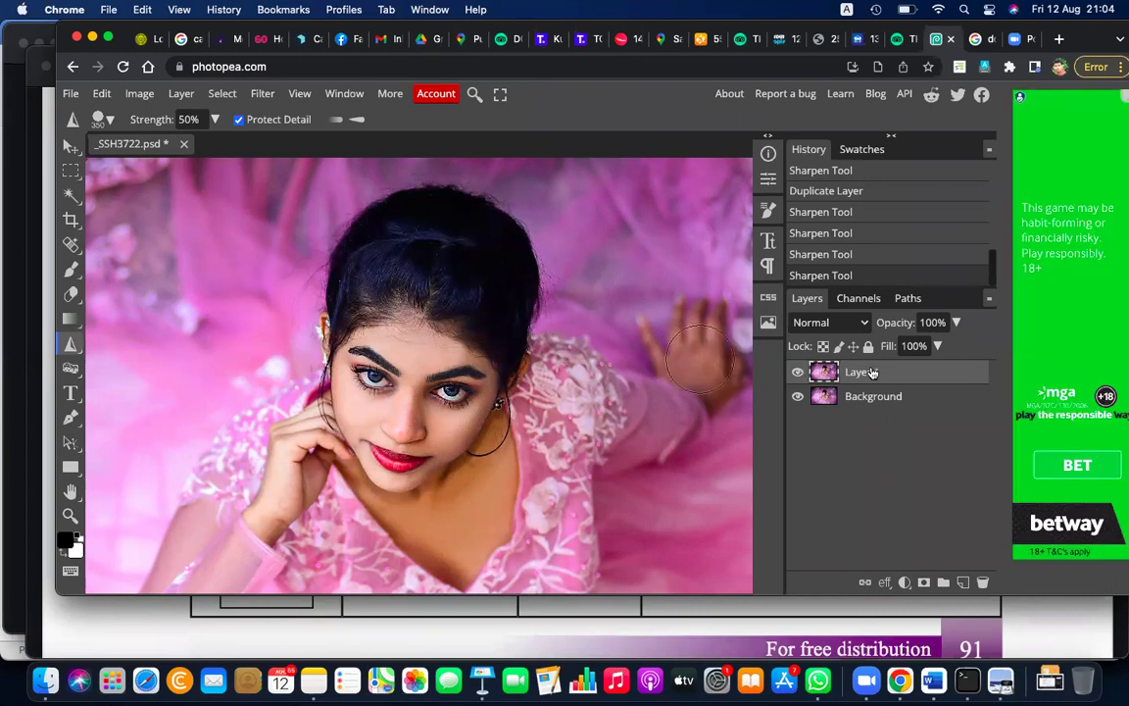
{"action": "key", "text": "XF86AudioRaiseVolume"}
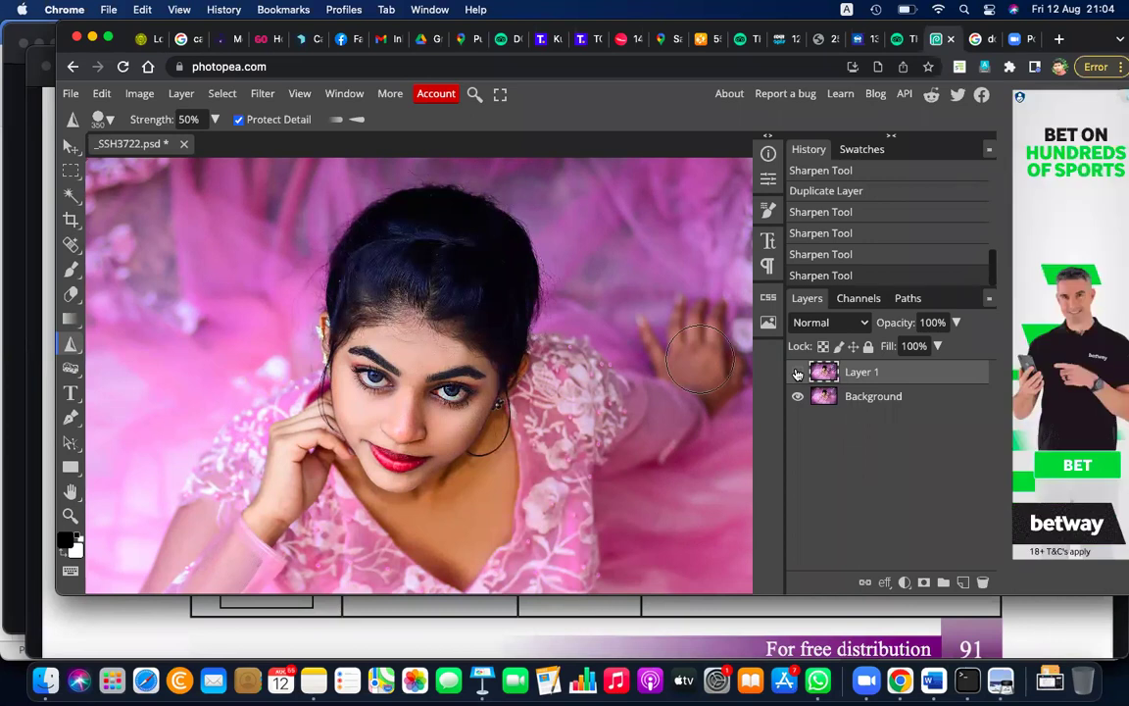
Step: Duplicate Layer 1 into a Layer 1 copy and enlarge the Sharpen brush to 1000
{"action": "right_click", "coordinate": [831, 372]}
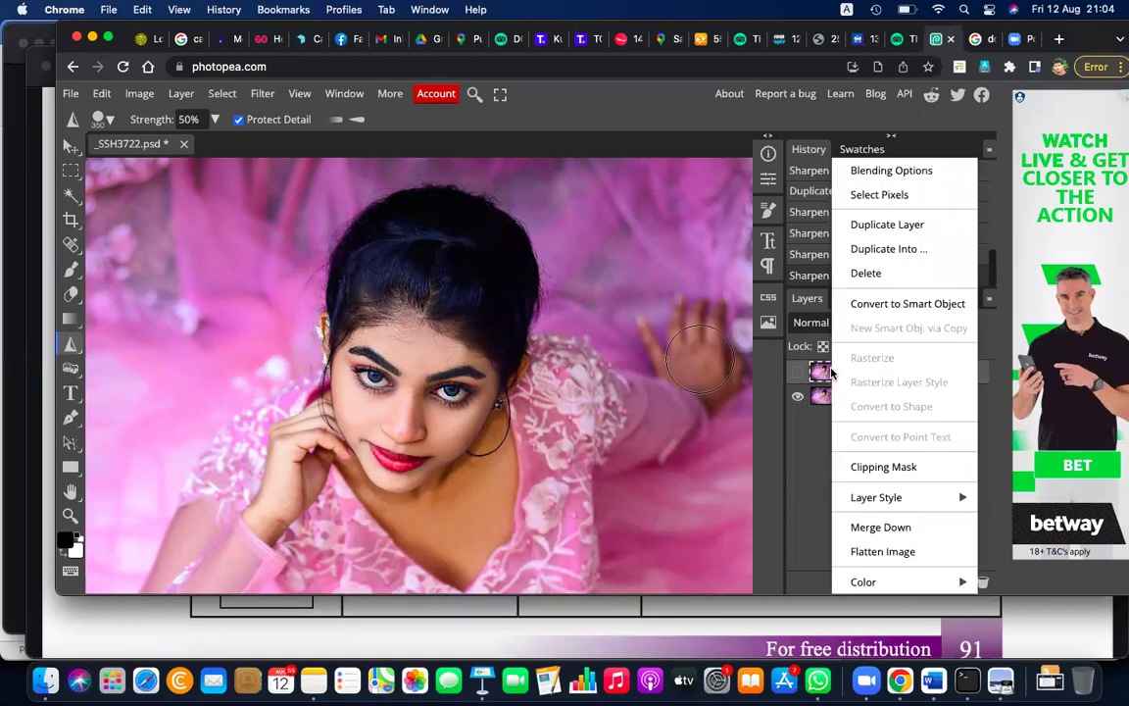
{"action": "left_click", "coordinate": [837, 373]}
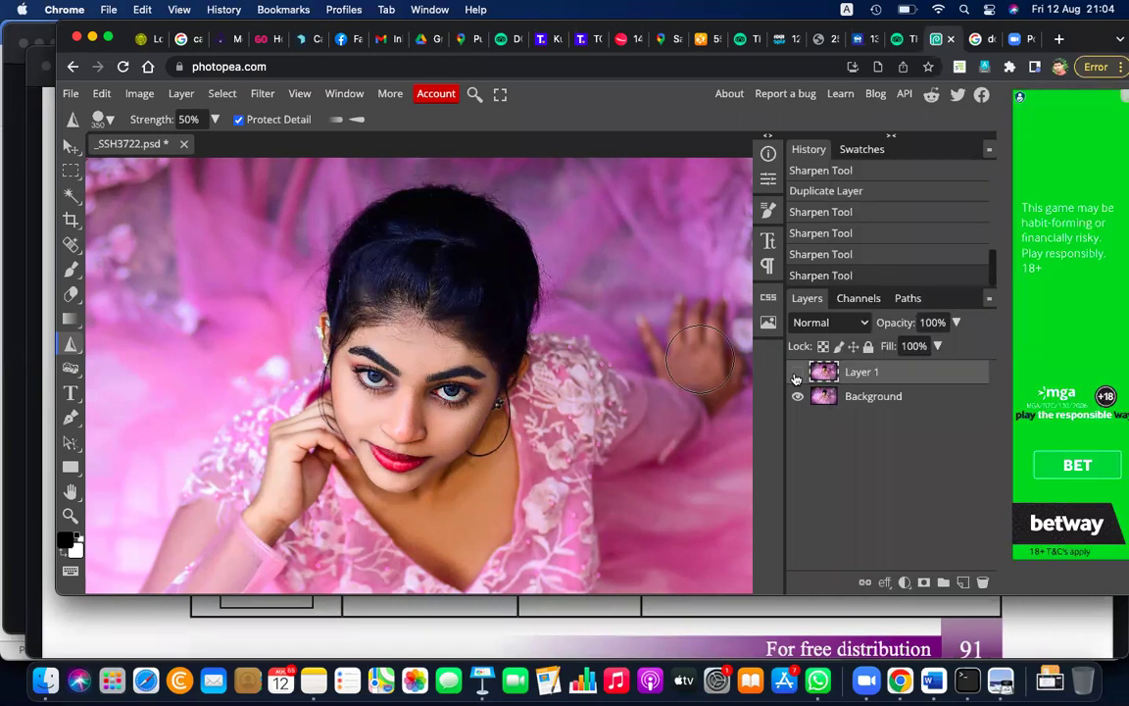
{"action": "right_click", "coordinate": [843, 373]}
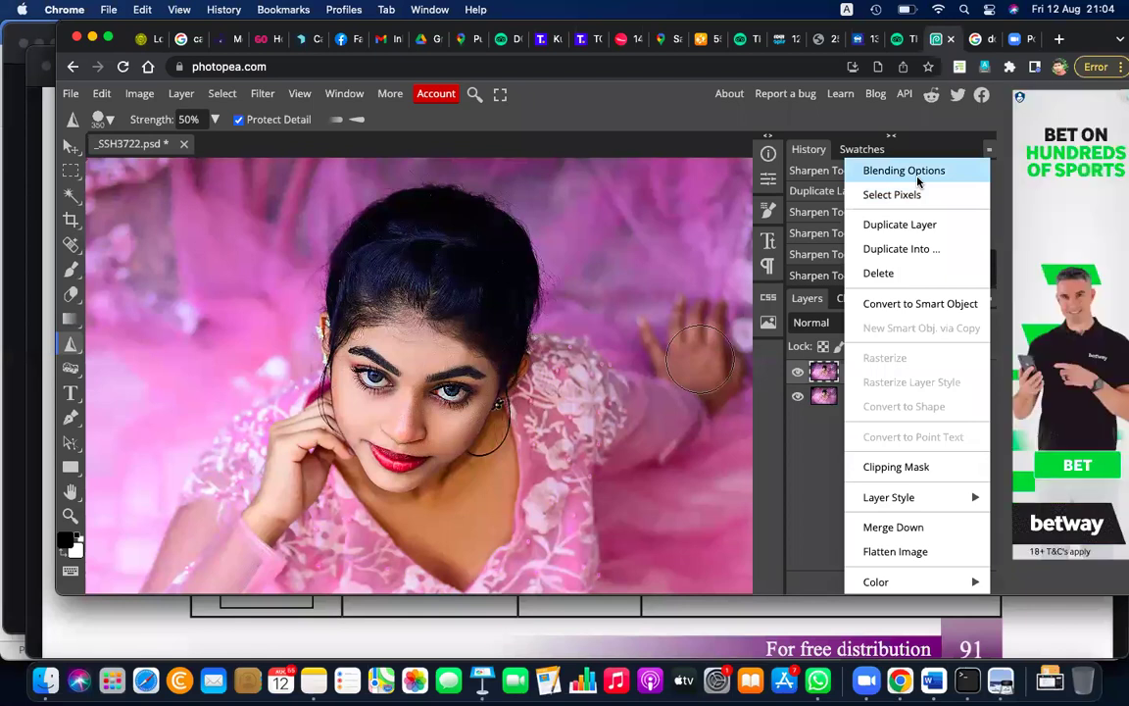
{"action": "right_click", "coordinate": [830, 375]}
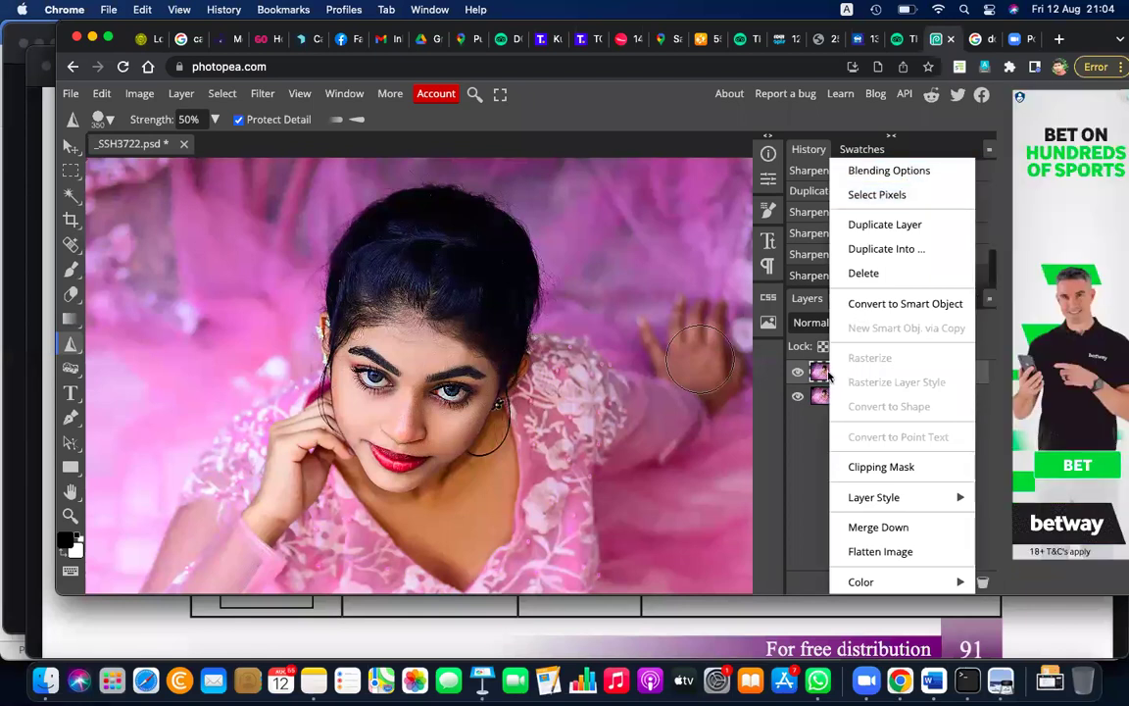
{"action": "left_click", "coordinate": [885, 224]}
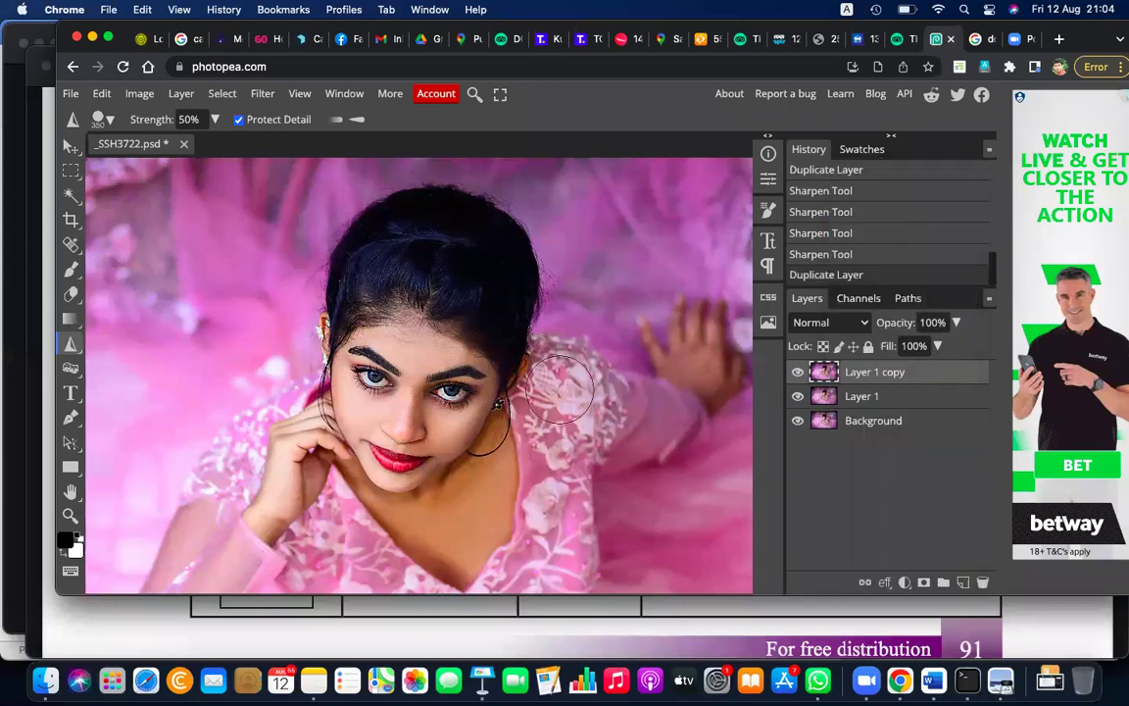
{"action": "key", "text": "bracketright"}
{"action": "key", "text": "bracketright"}
{"action": "key", "text": "bracketright"}
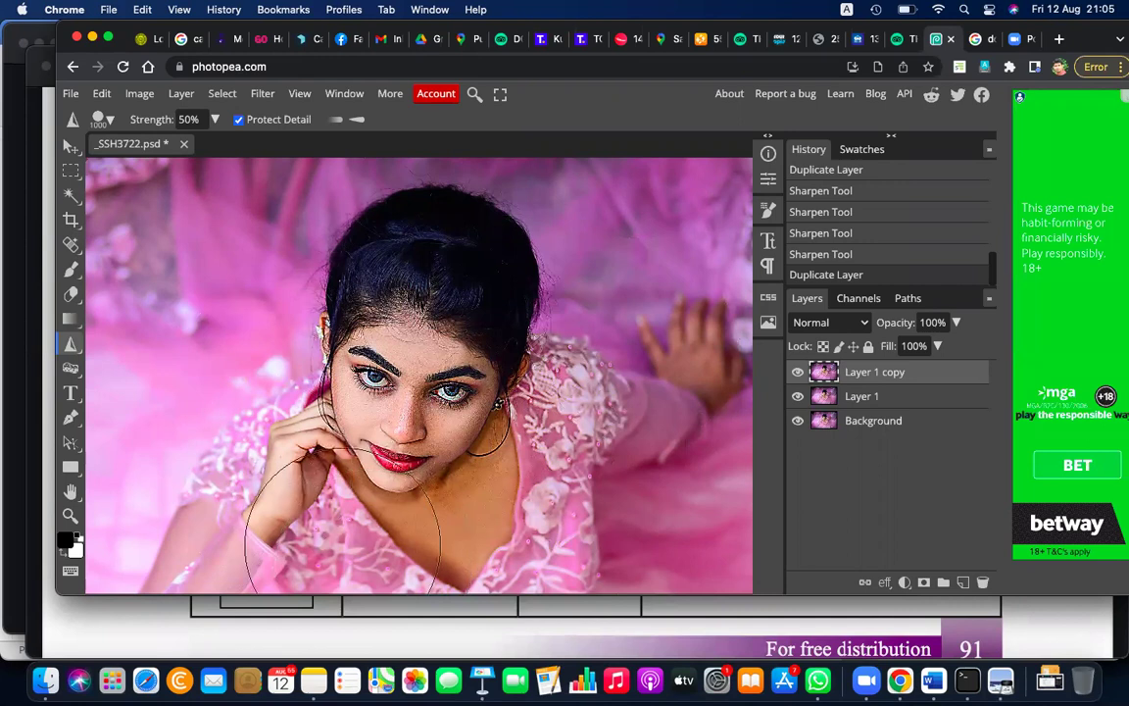
Step: Sharpen the face on Layer 1 copy and toggle layer visibility to compare
{"action": "left_click_drag", "start_coordinate": [441, 255], "coordinate": [628, 236]}
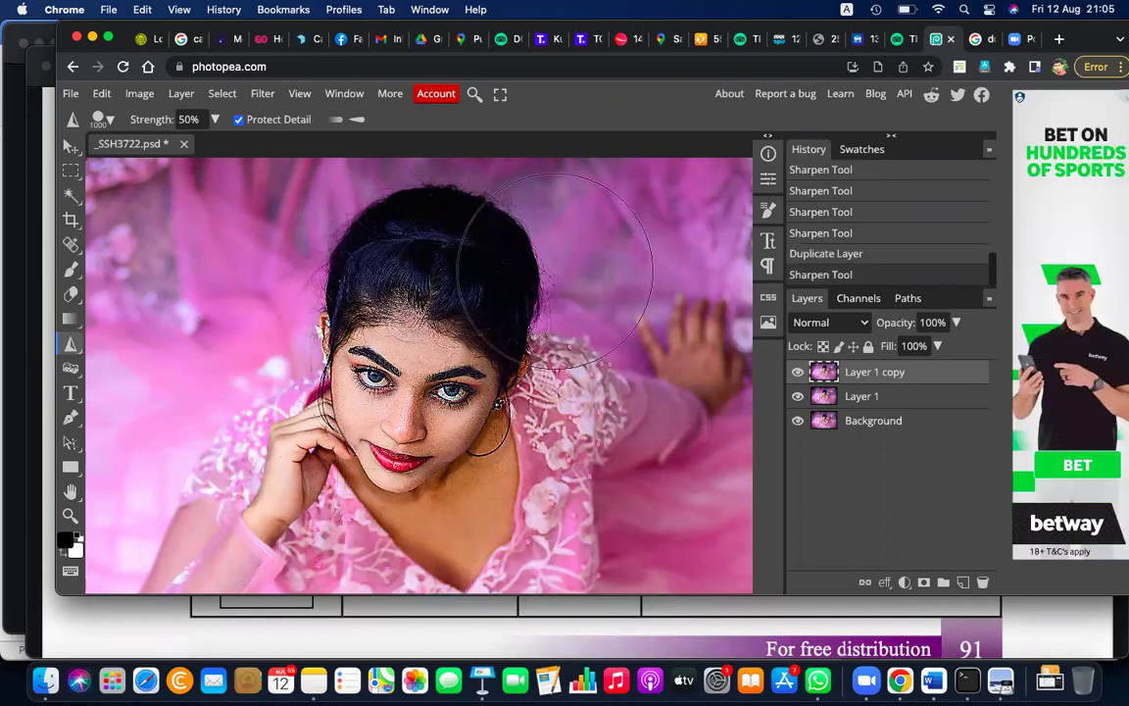
{"action": "left_click", "coordinate": [795, 397]}
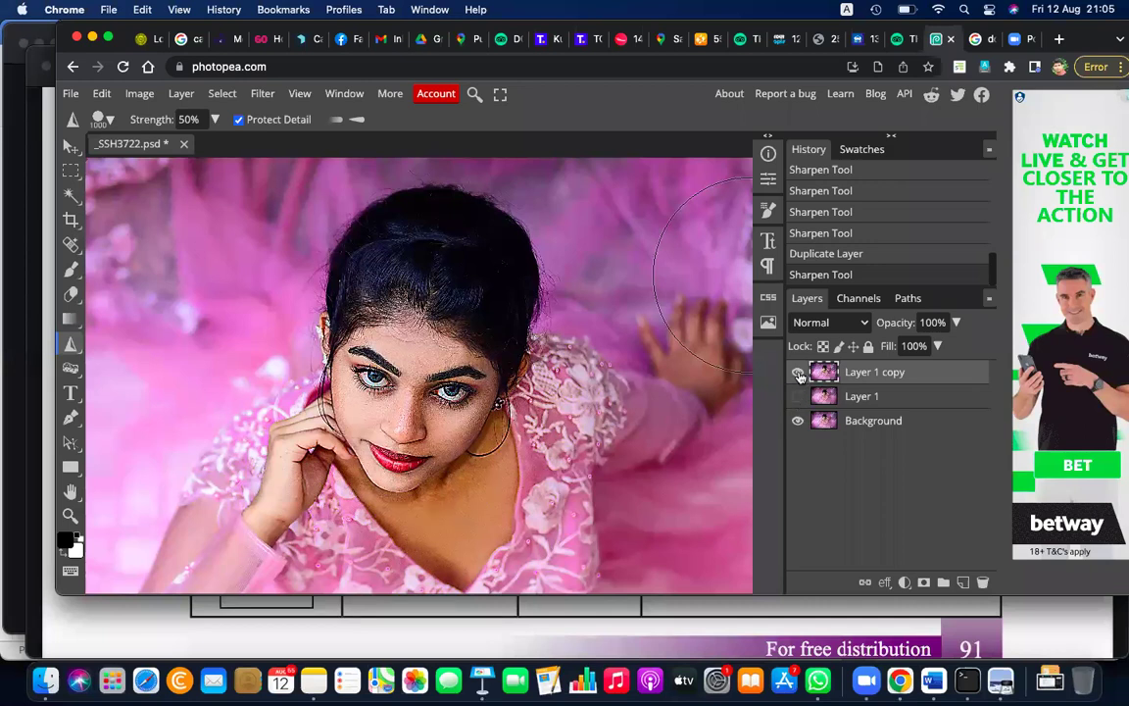
{"action": "left_click", "coordinate": [798, 372]}
{"action": "left_click", "coordinate": [798, 372]}
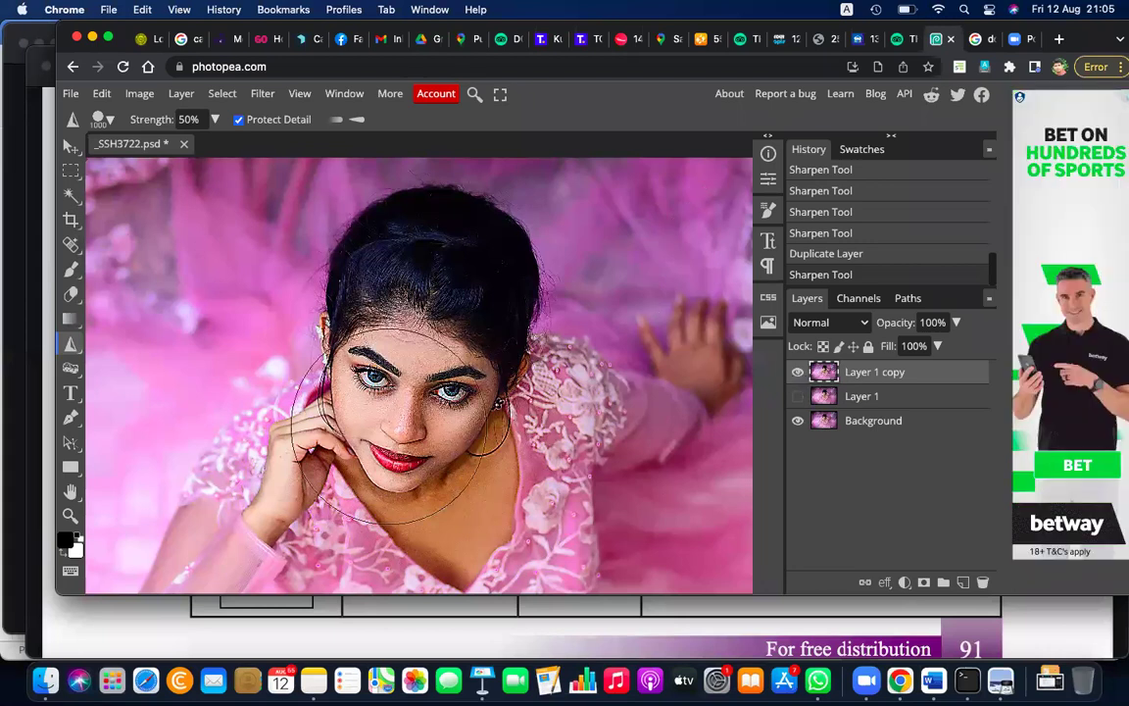
Step: Zoom in to inspect, then show Layer 1, hide Layer 1 copy and select Layer 1
{"action": "scroll", "coordinate": [392, 429], "scroll_direction": "up", "scroll_amount": 3}
{"action": "scroll", "coordinate": [387, 428], "scroll_direction": "up", "scroll_amount": 3}
{"action": "scroll", "coordinate": [380, 428], "scroll_direction": "up", "scroll_amount": 3}
{"action": "scroll", "coordinate": [380, 428], "scroll_direction": "down", "scroll_amount": 3}
{"action": "scroll", "coordinate": [380, 428], "scroll_direction": "down", "scroll_amount": 2}
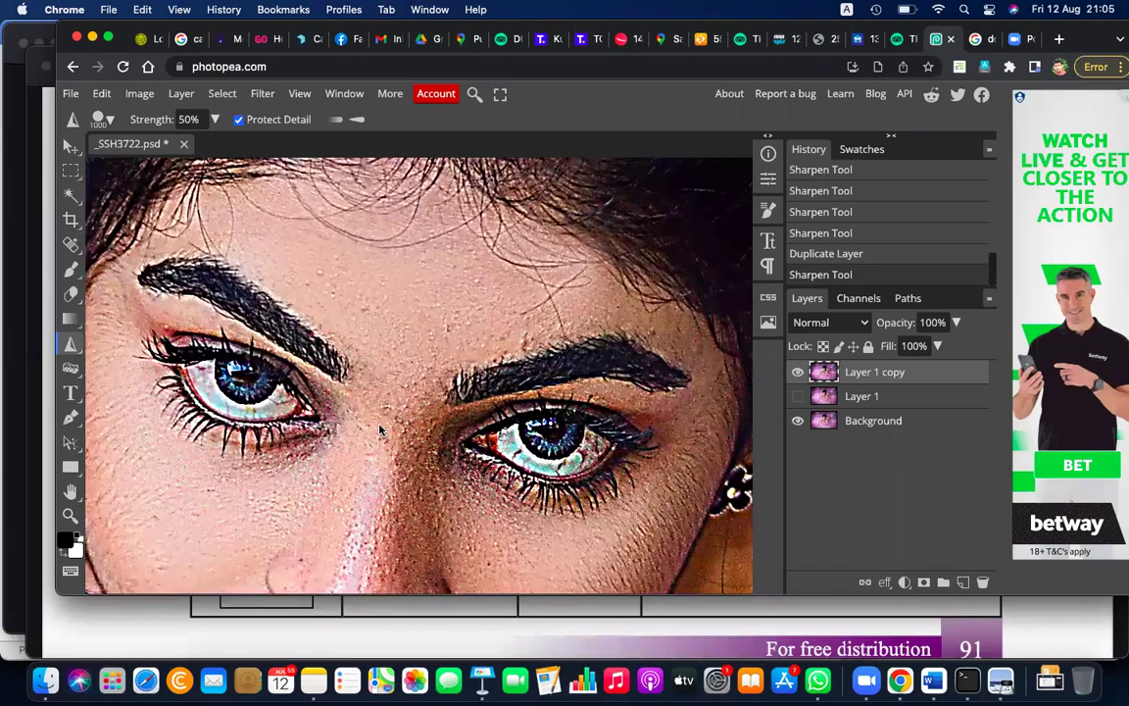
{"action": "scroll", "coordinate": [380, 428], "scroll_direction": "down", "scroll_amount": 2}
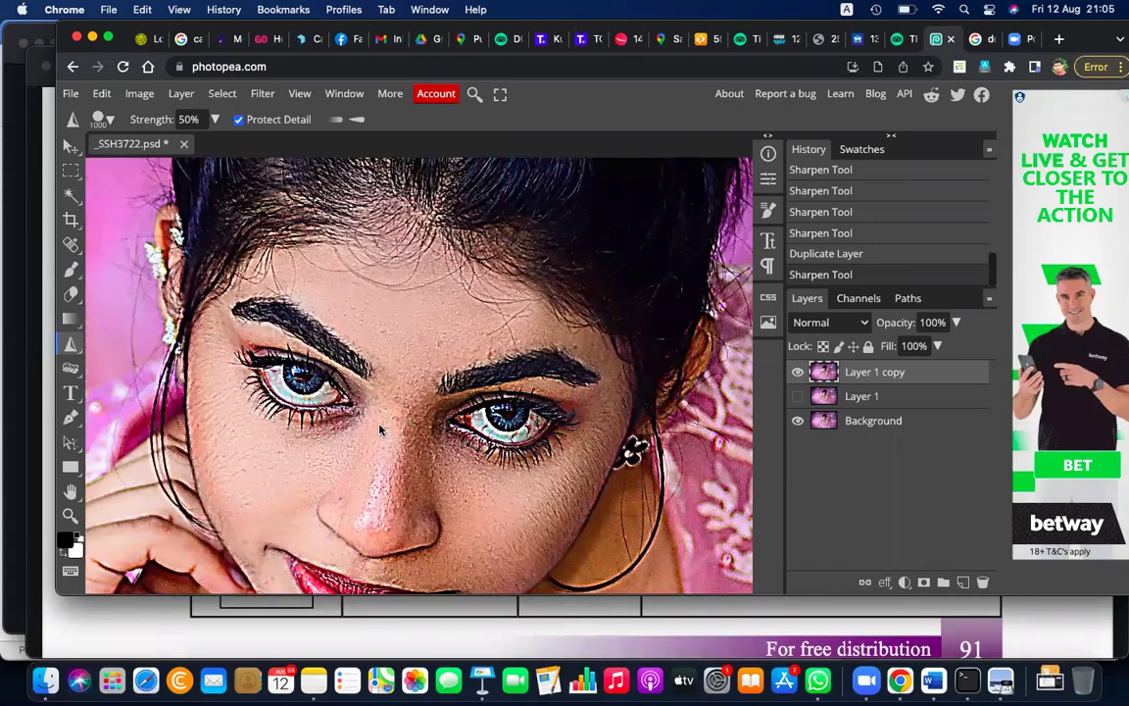
{"action": "scroll", "coordinate": [381, 429], "scroll_direction": "down", "scroll_amount": 2}
{"action": "scroll", "coordinate": [380, 429], "scroll_direction": "down", "scroll_amount": 2}
{"action": "scroll", "coordinate": [380, 428], "scroll_direction": "down", "scroll_amount": 2}
{"action": "scroll", "coordinate": [381, 428], "scroll_direction": "down", "scroll_amount": 2}
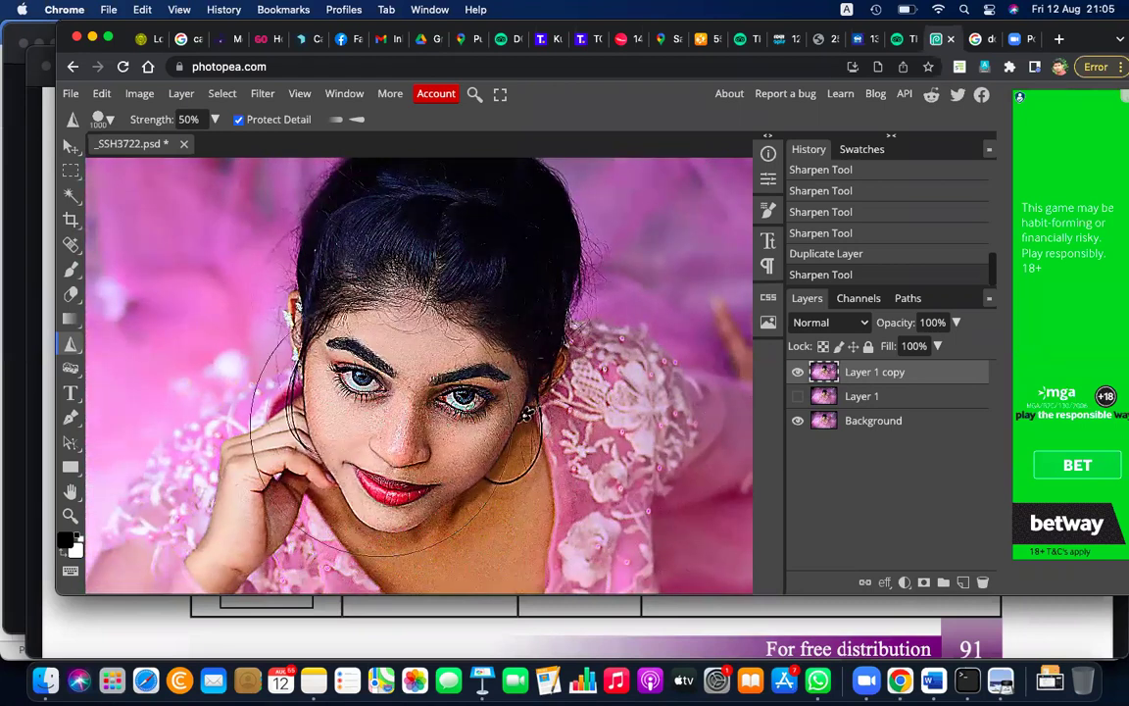
{"action": "left_click", "coordinate": [798, 396]}
{"action": "left_click", "coordinate": [799, 372]}
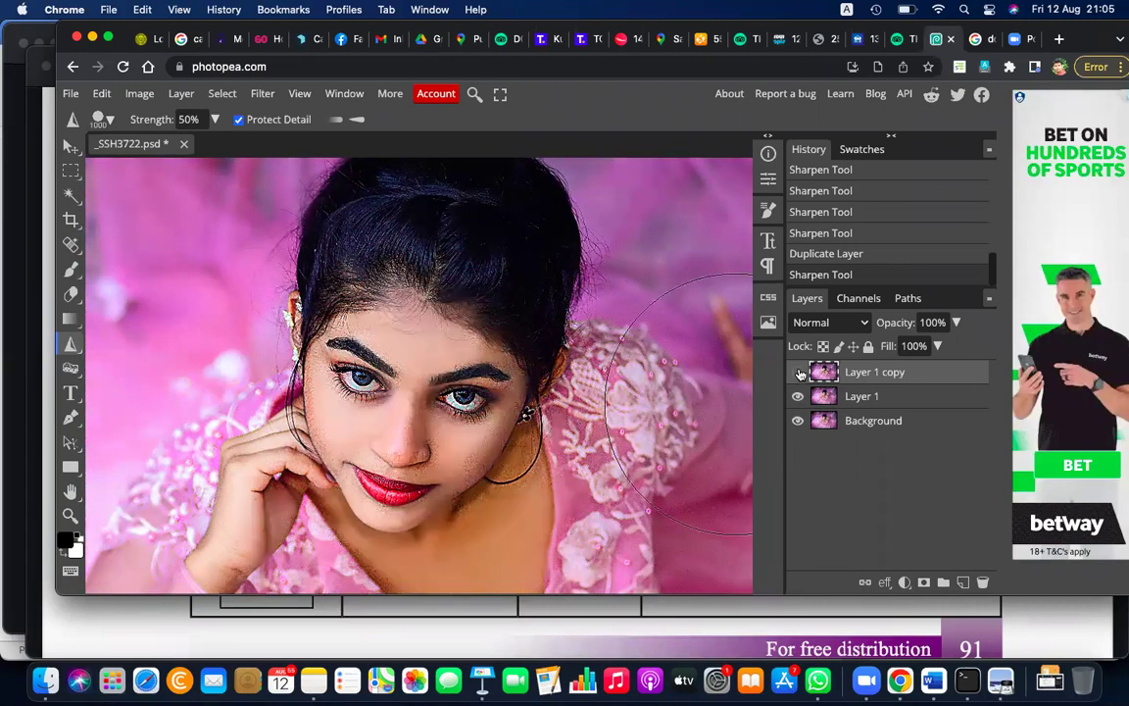
{"action": "left_click", "coordinate": [849, 398]}
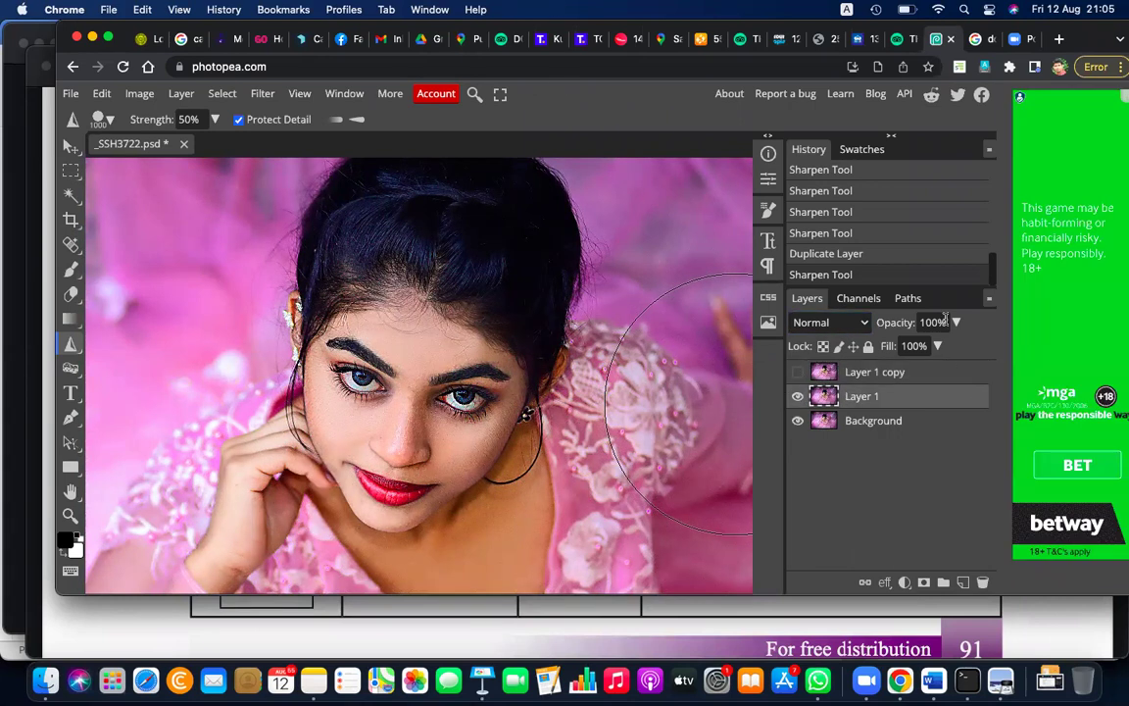
Step: Drop Layer 1's opacity to about 30% and select the Background layer
{"action": "left_click", "coordinate": [956, 323]}
{"action": "left_click_drag", "start_coordinate": [933, 349], "coordinate": [906, 348]}
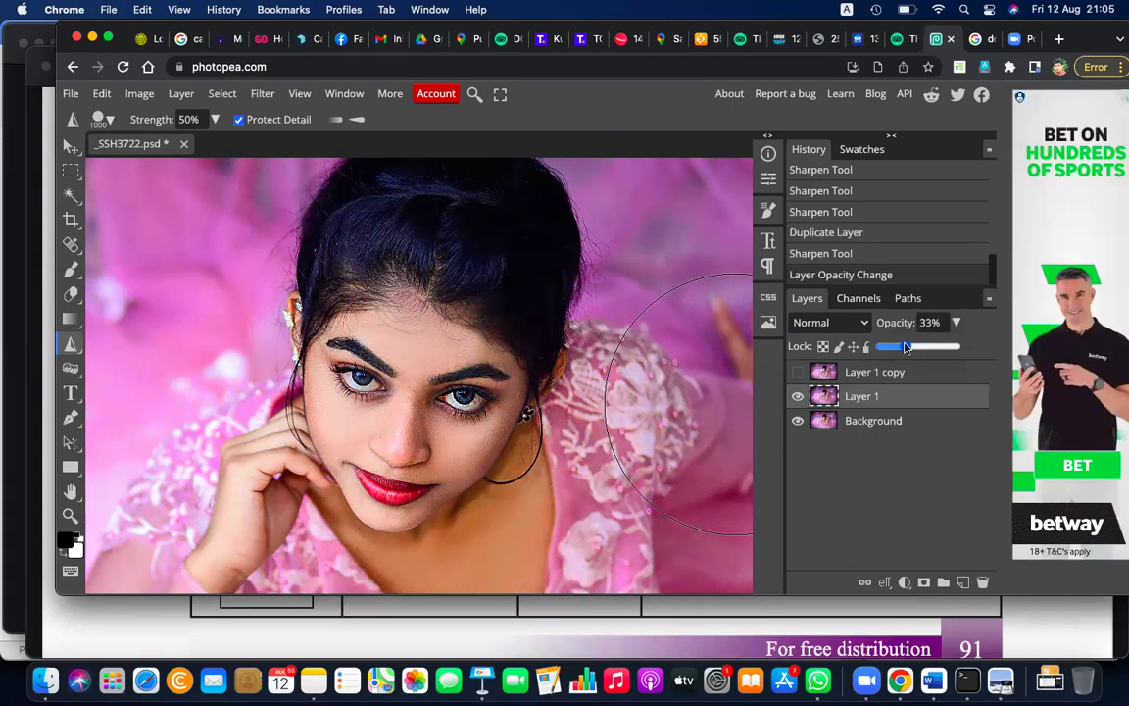
{"action": "mouse_move", "coordinate": [906, 348]}
{"action": "left_mouse_down"}
{"action": "mouse_move", "coordinate": [863, 348]}
{"action": "mouse_move", "coordinate": [929, 347]}
{"action": "left_mouse_up"}
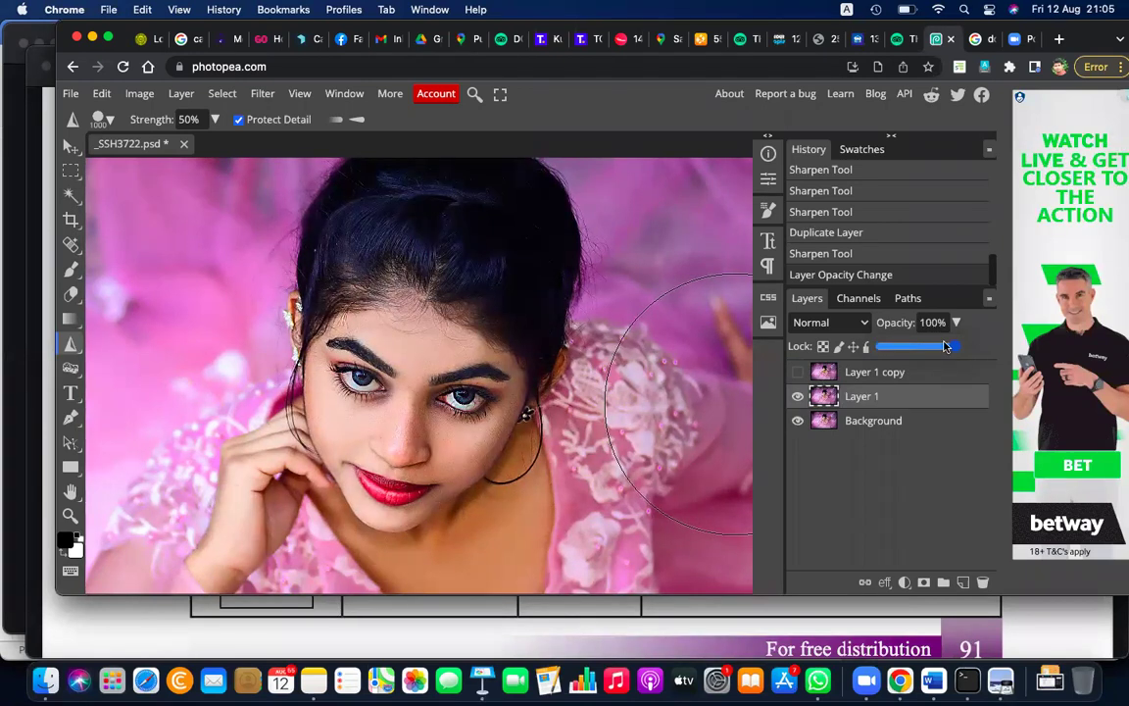
{"action": "mouse_move", "coordinate": [1011, 348]}
{"action": "left_mouse_down"}
{"action": "mouse_move", "coordinate": [849, 343]}
{"action": "mouse_move", "coordinate": [917, 348]}
{"action": "left_mouse_up"}
{"action": "left_click", "coordinate": [905, 428]}
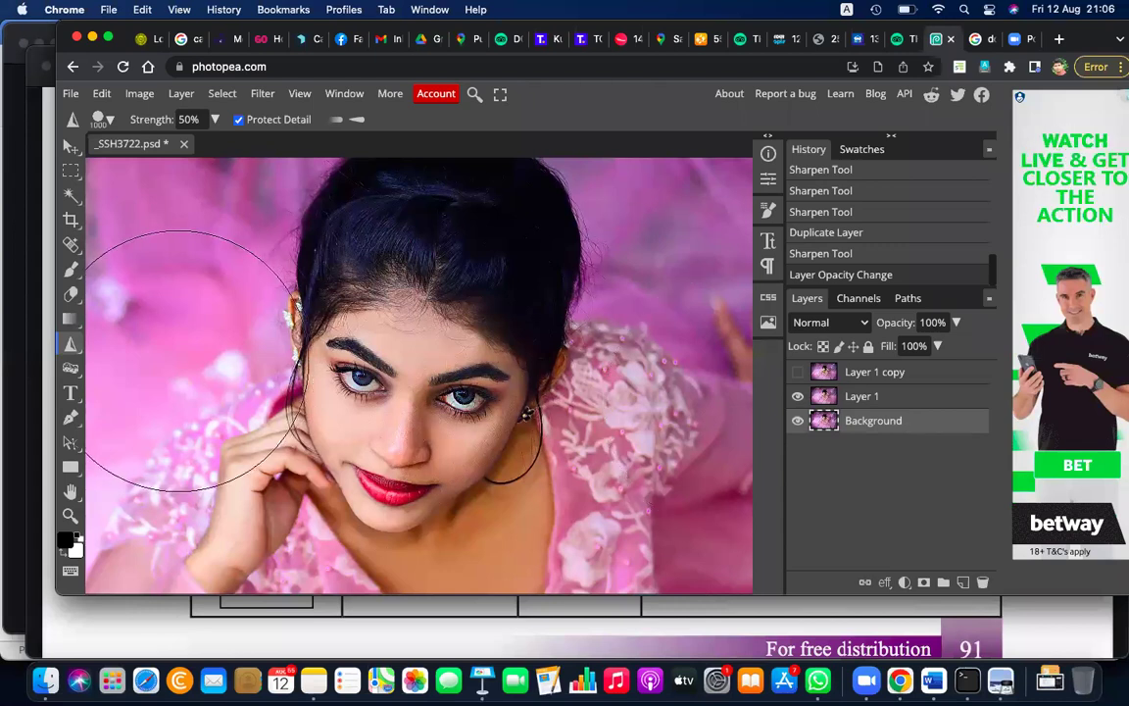
Step: Sharpen beside her head on the Background, shrink the brush, and hide Layer 1
{"action": "right_click", "coordinate": [78, 351]}
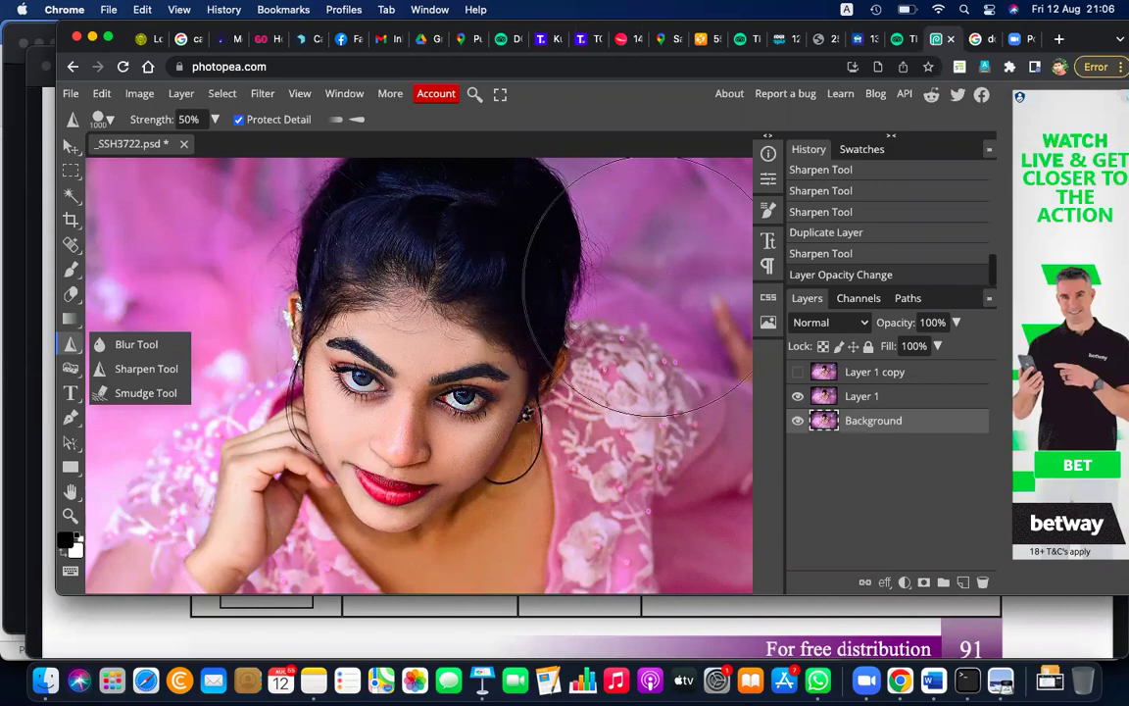
{"action": "left_click_drag", "start_coordinate": [637, 286], "coordinate": [613, 301]}
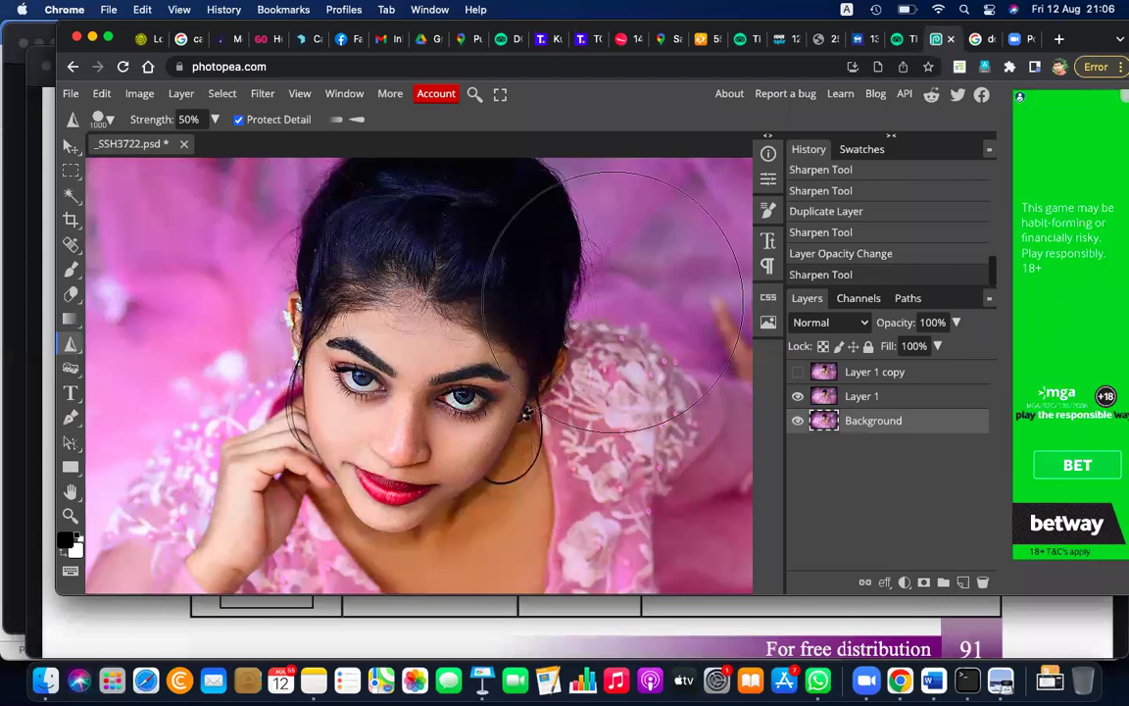
{"action": "key", "text": "bracketleft"}
{"action": "key", "text": "bracketleft"}
{"action": "key", "text": "bracketleft"}
{"action": "key", "text": "bracketleft"}
{"action": "key", "text": "bracketleft"}
{"action": "key", "text": "bracketleft"}
{"action": "key", "text": "bracketleft"}
{"action": "key", "text": "bracketleft"}
{"action": "key", "text": "bracketleft"}
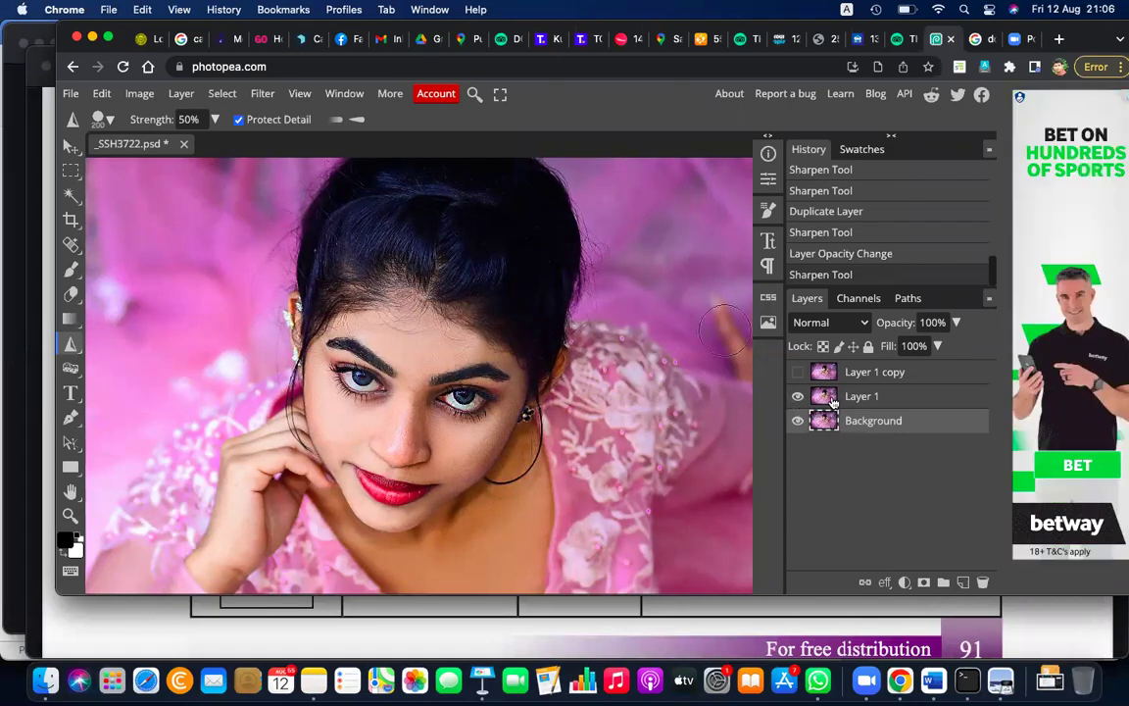
{"action": "left_click", "coordinate": [826, 397]}
{"action": "right_click", "coordinate": [826, 400]}
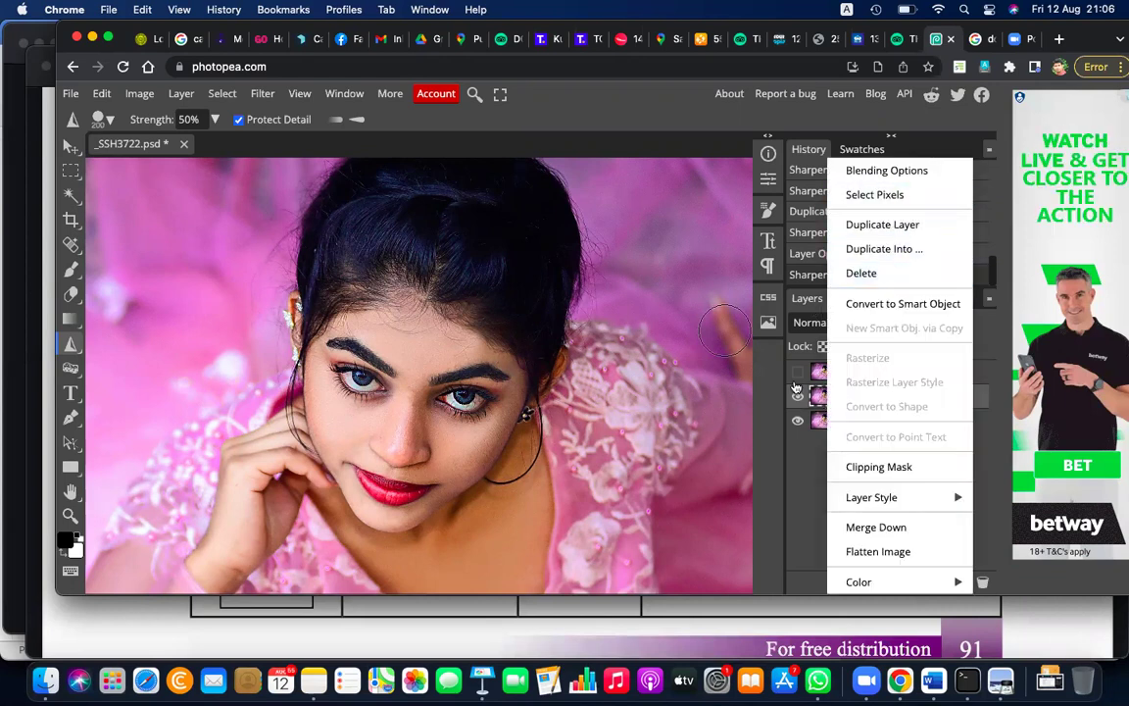
{"action": "left_click", "coordinate": [719, 355]}
{"action": "left_click", "coordinate": [826, 422]}
Step: Duplicate the Background layer and pick the Smudge tool from the Sharpen flyout
{"action": "right_click", "coordinate": [826, 421]}
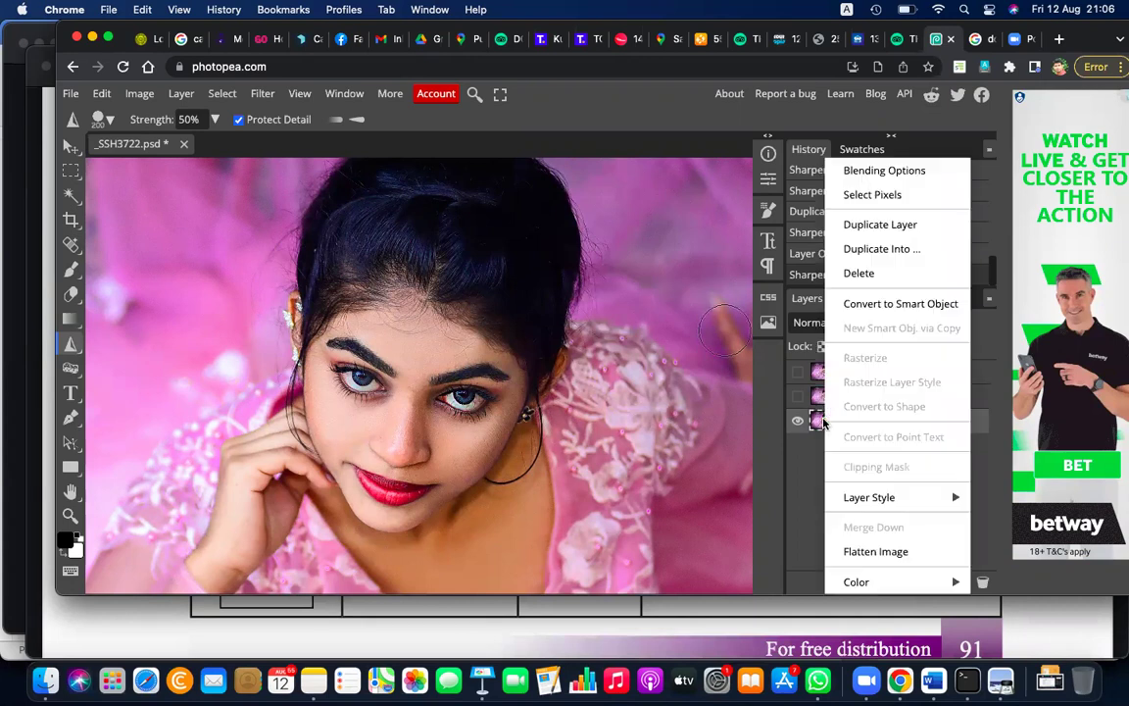
{"action": "left_click", "coordinate": [881, 226]}
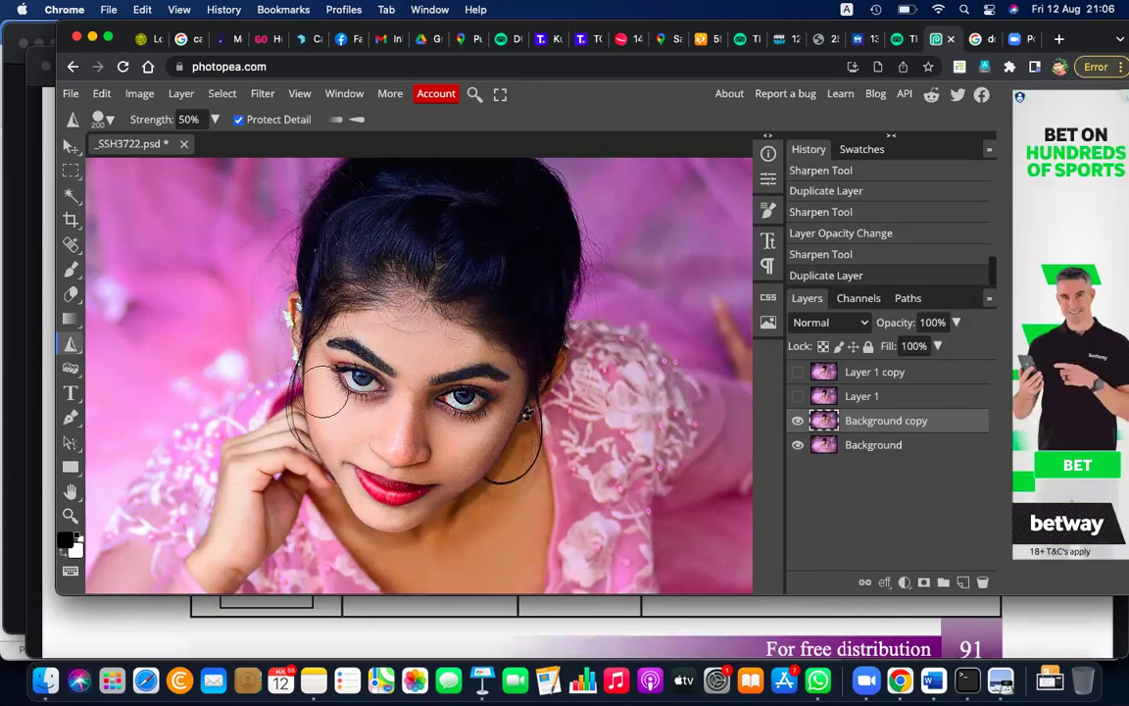
{"action": "right_click", "coordinate": [70, 343]}
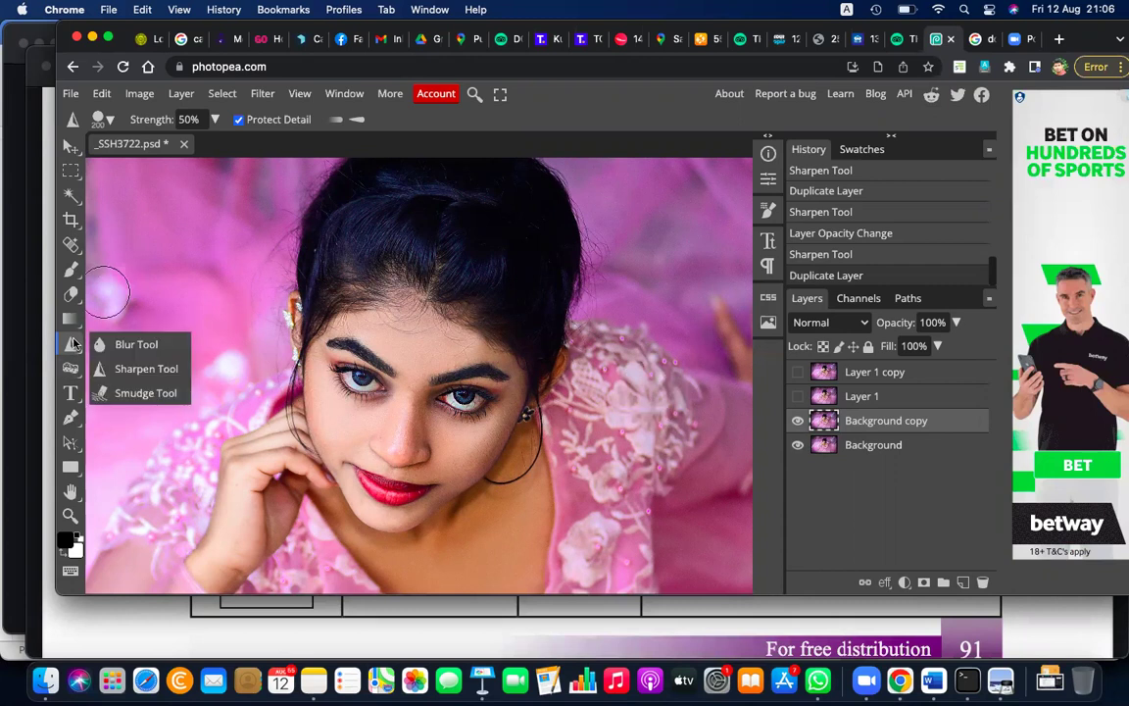
{"action": "left_click", "coordinate": [134, 393]}
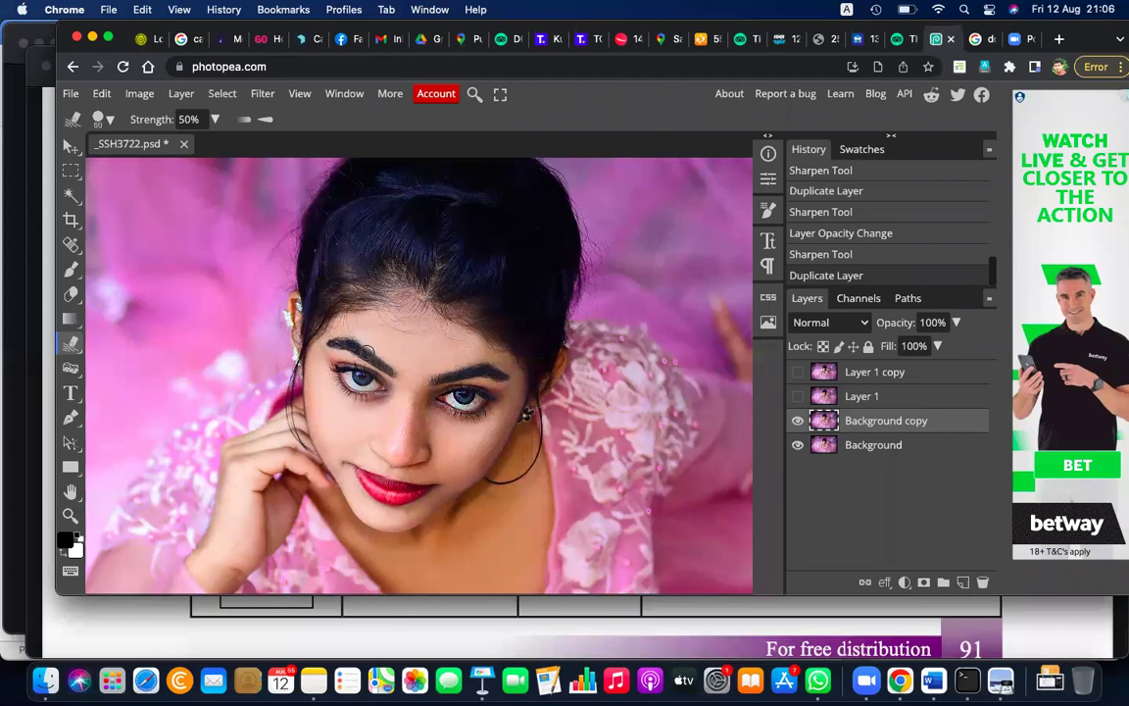
Step: Smudge away stray hairs across the forehead, undoing the streak above the left eyebrow
{"action": "scroll", "coordinate": [365, 353], "scroll_direction": "up", "scroll_amount": 4}
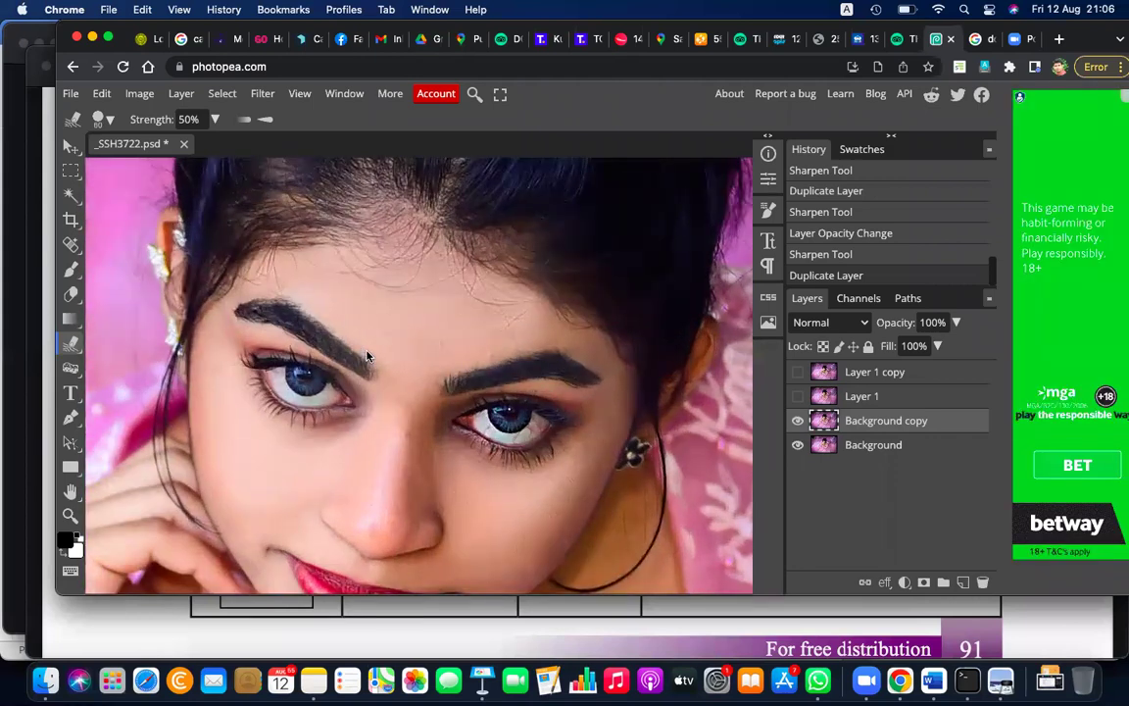
{"action": "scroll", "coordinate": [368, 356], "scroll_direction": "up", "scroll_amount": 1}
{"action": "scroll", "coordinate": [367, 355], "scroll_direction": "up", "scroll_amount": 2}
{"action": "scroll", "coordinate": [367, 353], "scroll_direction": "up", "scroll_amount": 2}
{"action": "scroll", "coordinate": [367, 353], "scroll_direction": "left", "scroll_amount": 2}
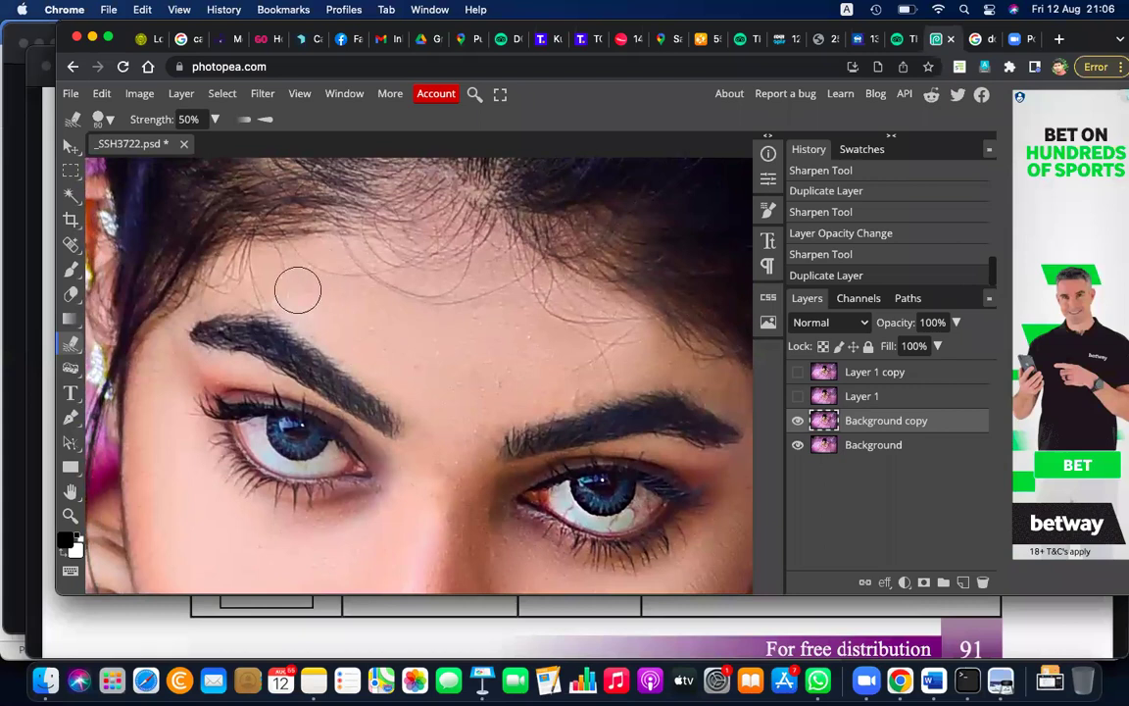
{"action": "left_click_drag", "start_coordinate": [298, 290], "coordinate": [344, 324]}
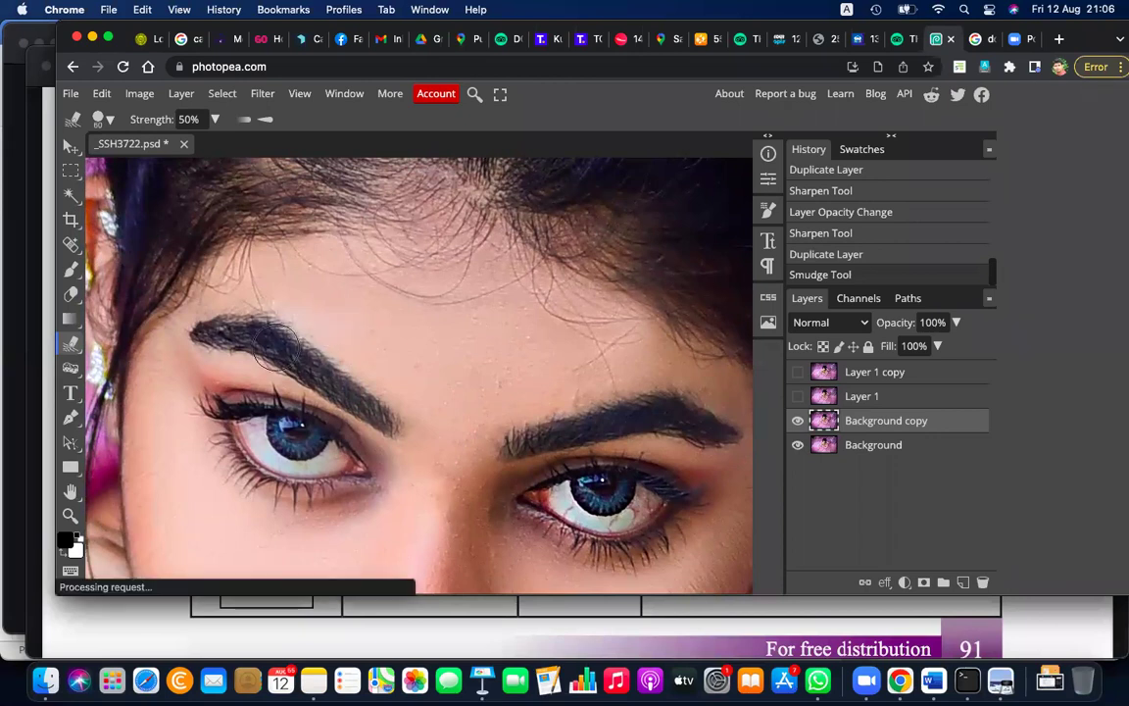
{"action": "left_click_drag", "start_coordinate": [279, 345], "coordinate": [382, 298]}
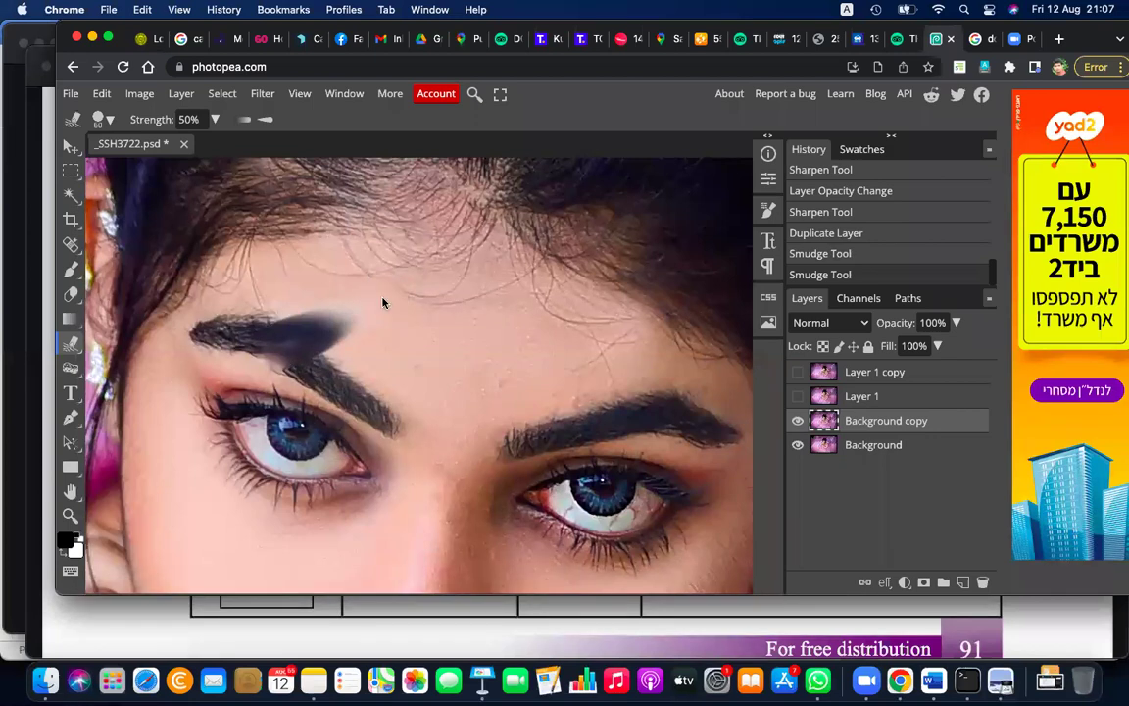
{"action": "key", "text": "ctrl+z"}
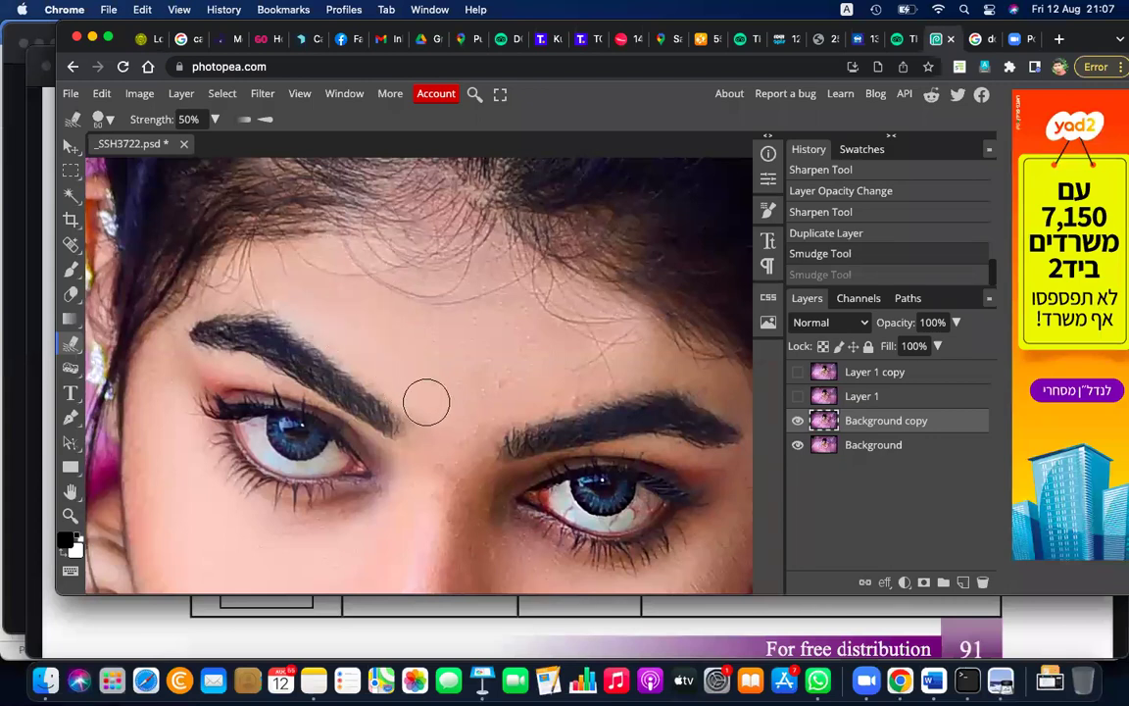
{"action": "left_click", "coordinate": [329, 263]}
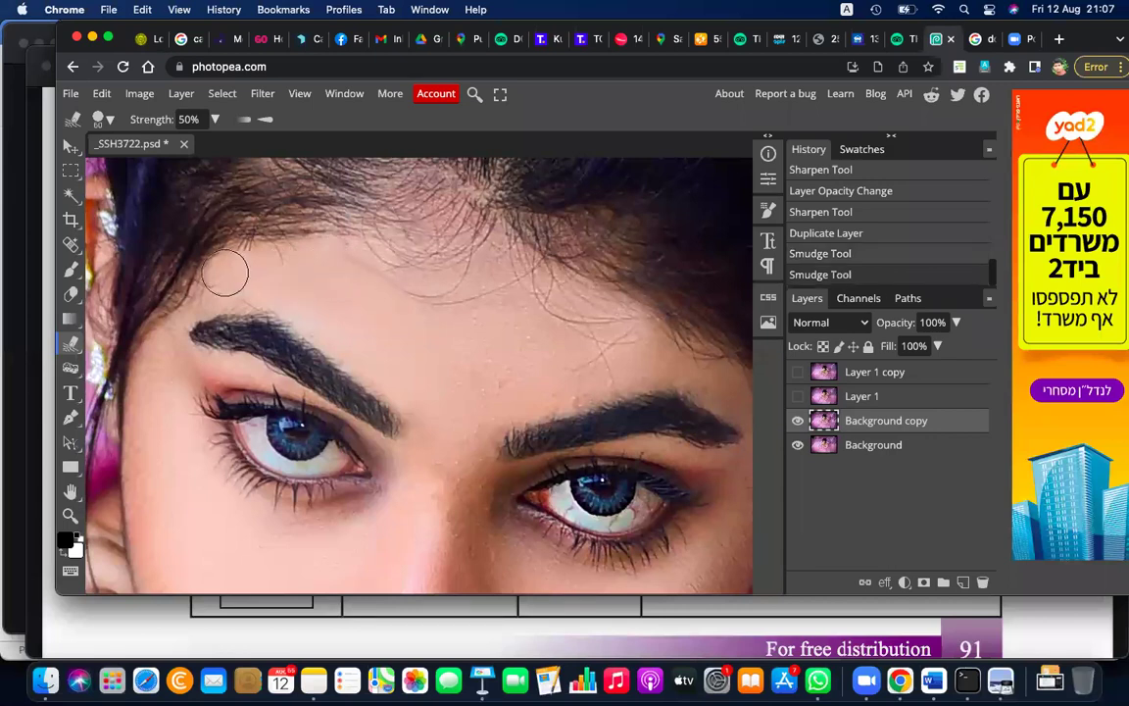
{"action": "left_click_drag", "start_coordinate": [248, 264], "coordinate": [309, 255]}
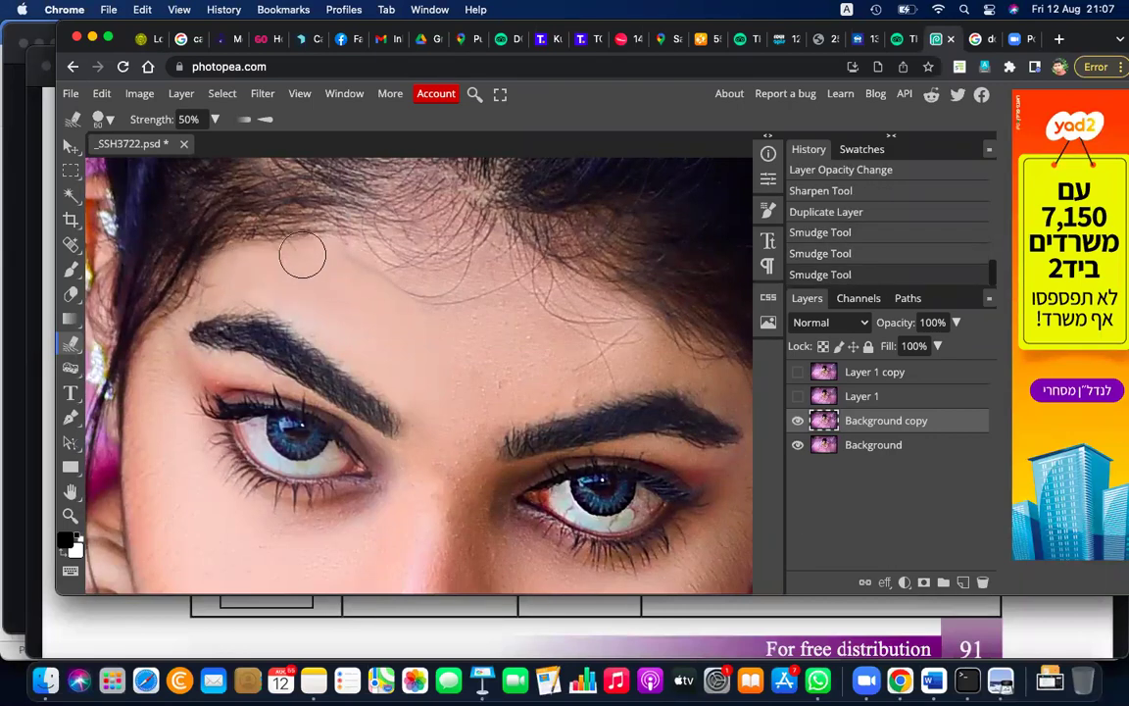
{"action": "left_click", "coordinate": [308, 255]}
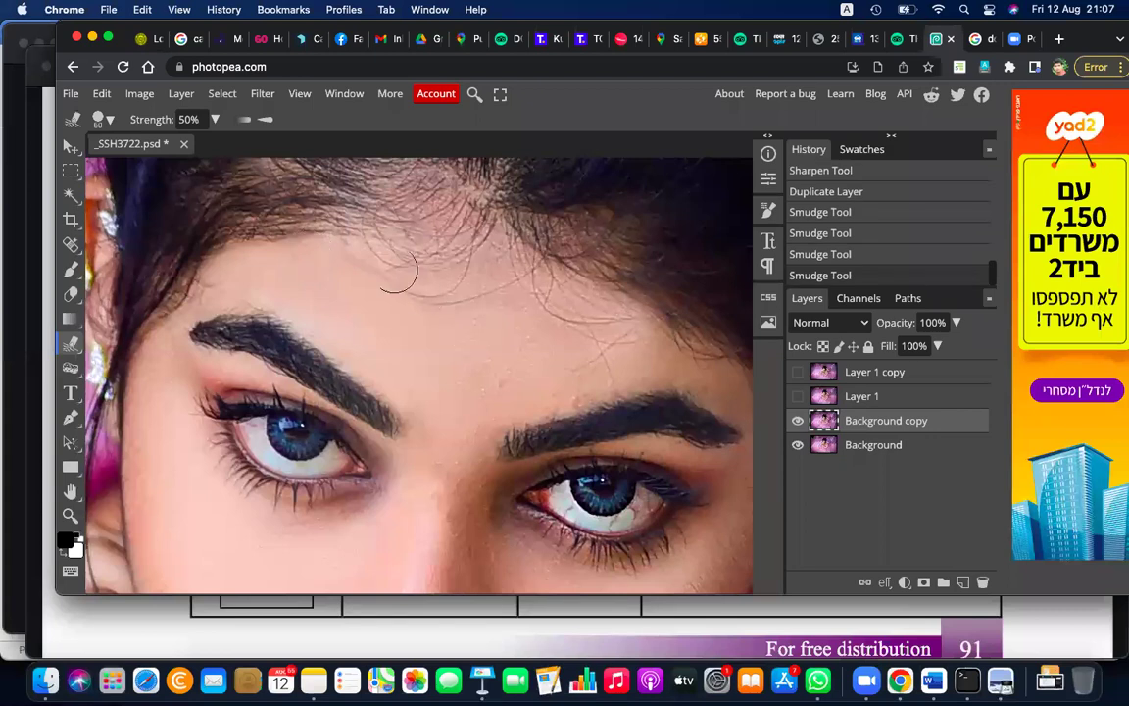
{"action": "mouse_move", "coordinate": [389, 266]}
{"action": "left_mouse_down"}
{"action": "mouse_move", "coordinate": [519, 274]}
{"action": "mouse_move", "coordinate": [504, 284]}
{"action": "left_mouse_up"}
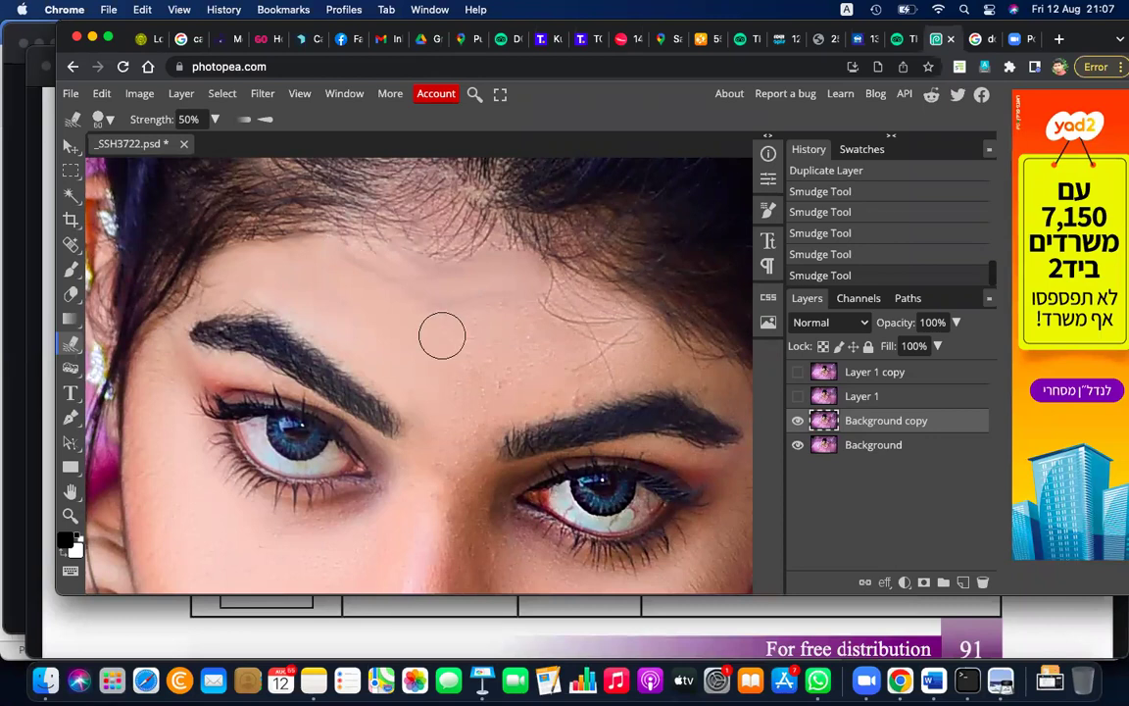
Step: Set Image Size width to 2000 px, giving a 2000 × 1335 px image
{"action": "left_click", "coordinate": [141, 93]}
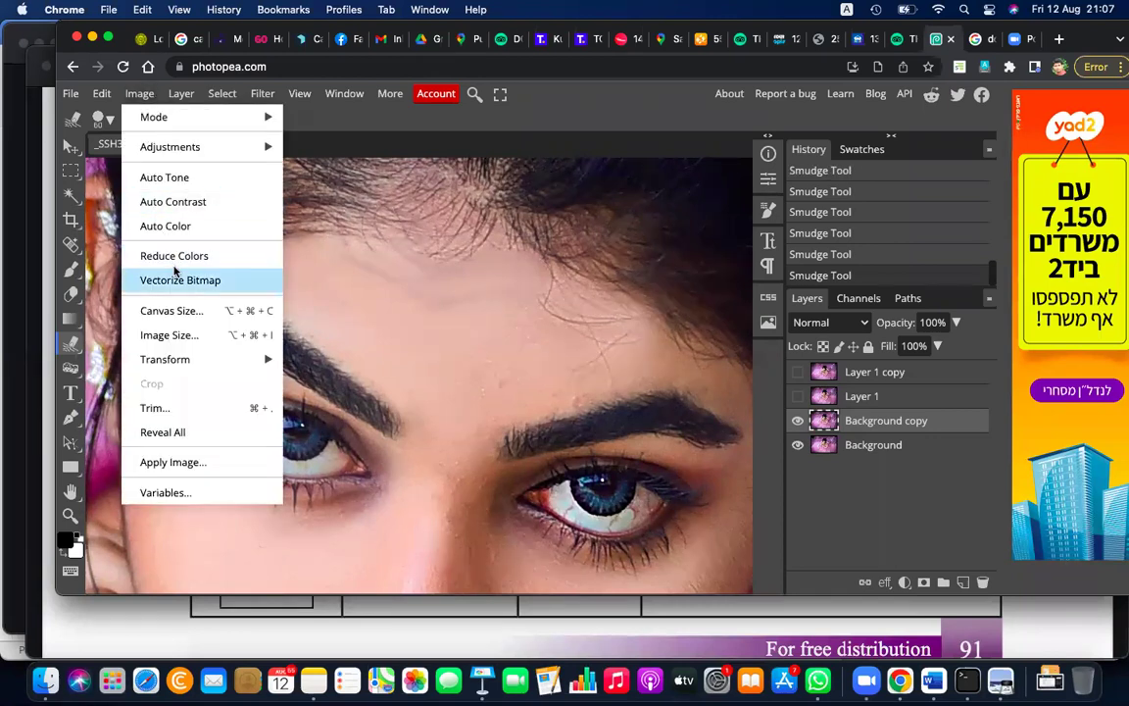
{"action": "left_click", "coordinate": [179, 336]}
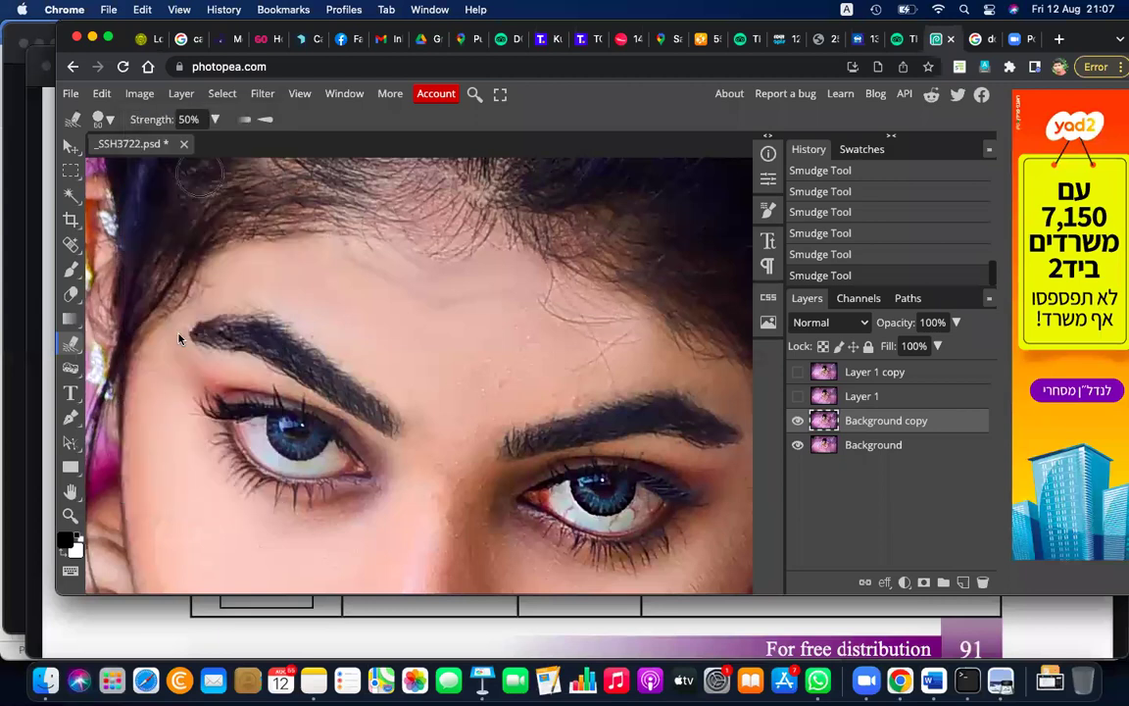
{"action": "type", "text": "2000"}
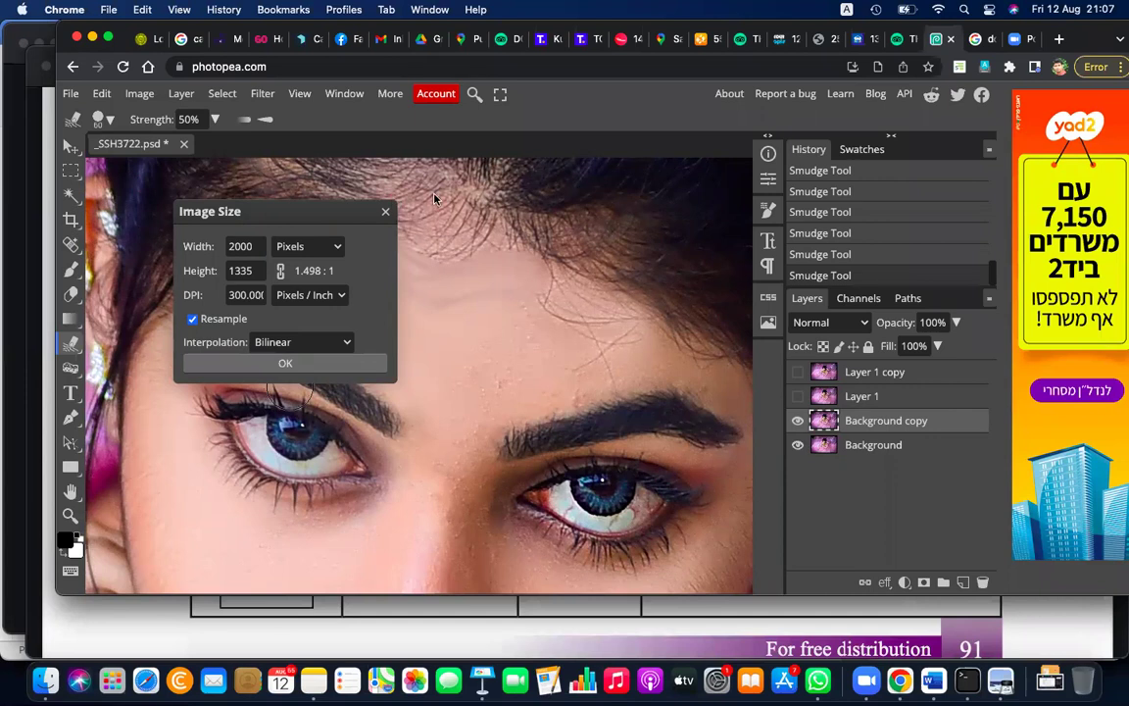
{"action": "key", "text": "Return"}
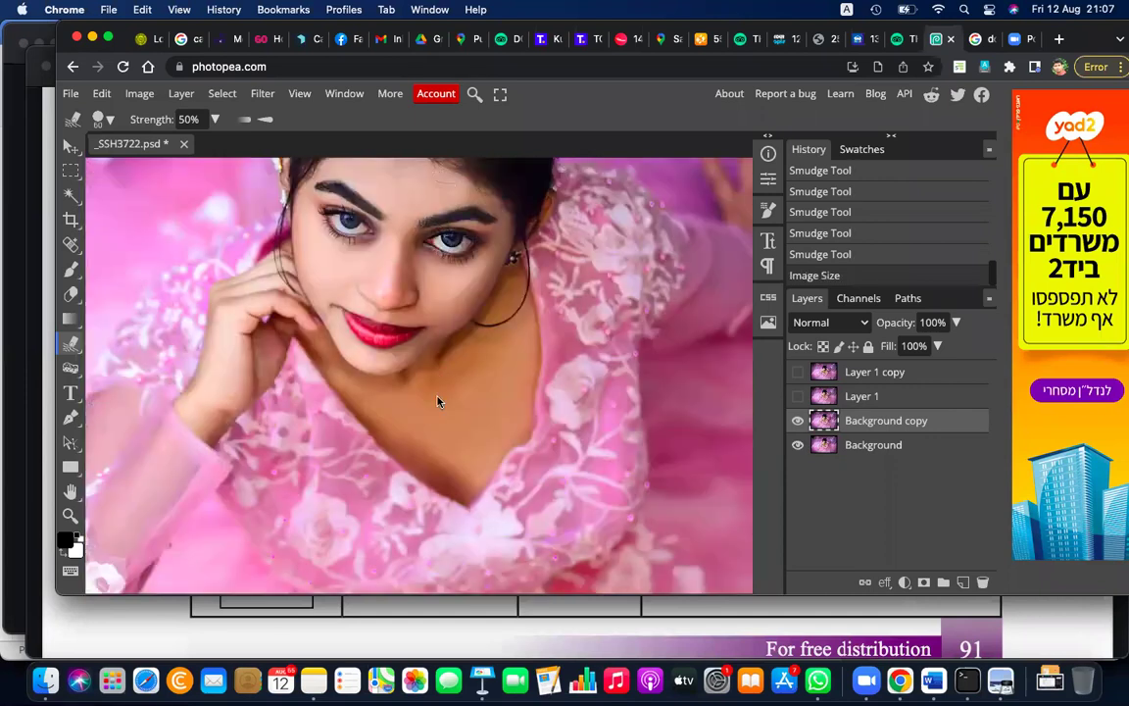
Step: Zoom in and smudge forehead skin up into the hairline
{"action": "scroll", "coordinate": [438, 401], "scroll_direction": "up", "scroll_amount": 5}
{"action": "scroll", "coordinate": [438, 397], "scroll_direction": "up", "scroll_amount": 5}
{"action": "scroll", "coordinate": [438, 397], "scroll_direction": "up", "scroll_amount": 3}
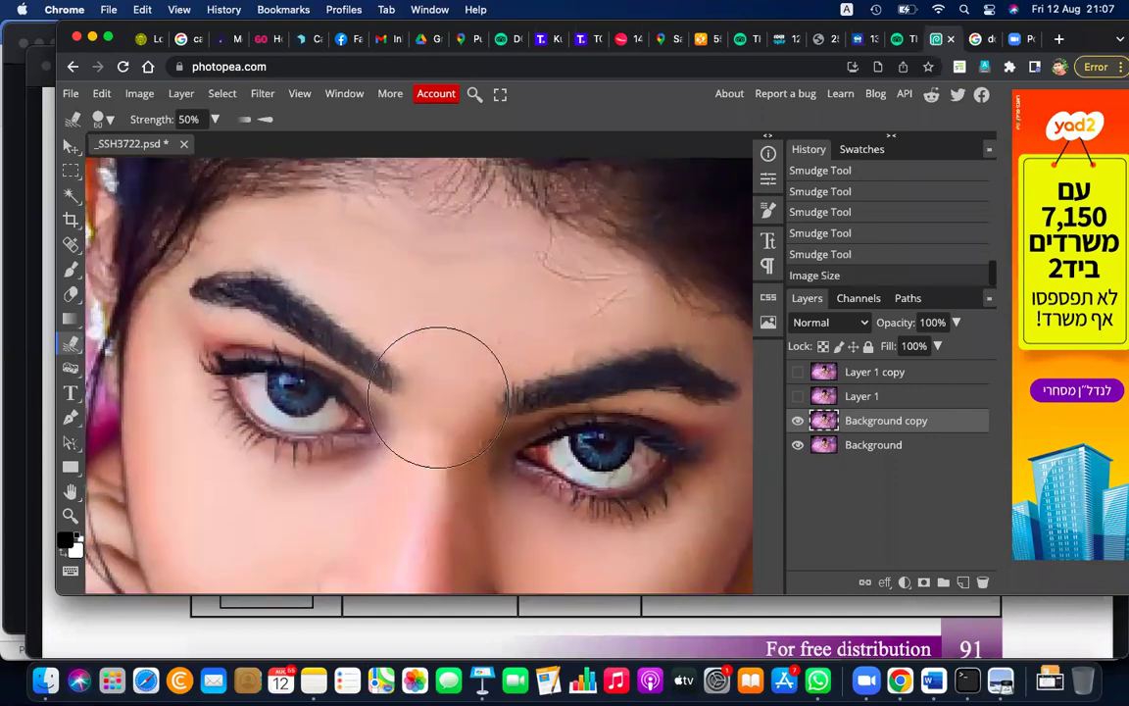
{"action": "scroll", "coordinate": [438, 397], "scroll_direction": "up", "scroll_amount": 2}
{"action": "scroll", "coordinate": [438, 400], "scroll_direction": "right", "scroll_amount": 1}
{"action": "scroll", "coordinate": [438, 400], "scroll_direction": "down", "scroll_amount": 2}
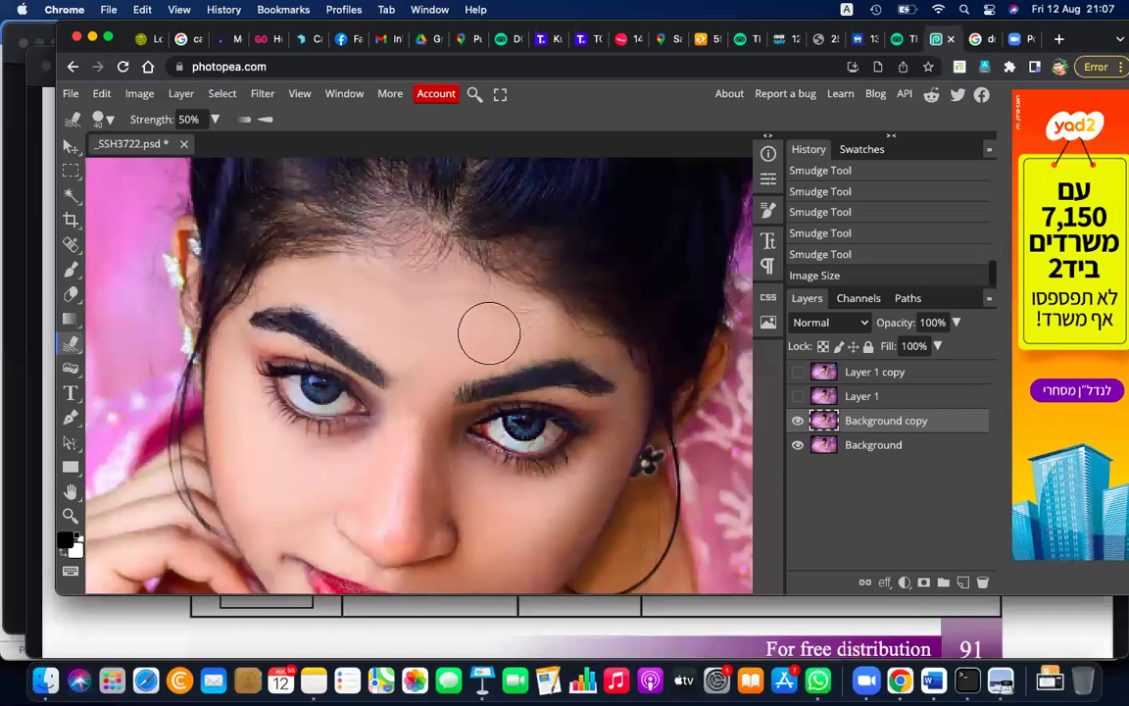
{"action": "mouse_move", "coordinate": [445, 292]}
{"action": "left_mouse_down"}
{"action": "mouse_move", "coordinate": [409, 238]}
{"action": "mouse_move", "coordinate": [333, 257]}
{"action": "mouse_move", "coordinate": [397, 240]}
{"action": "left_mouse_up"}
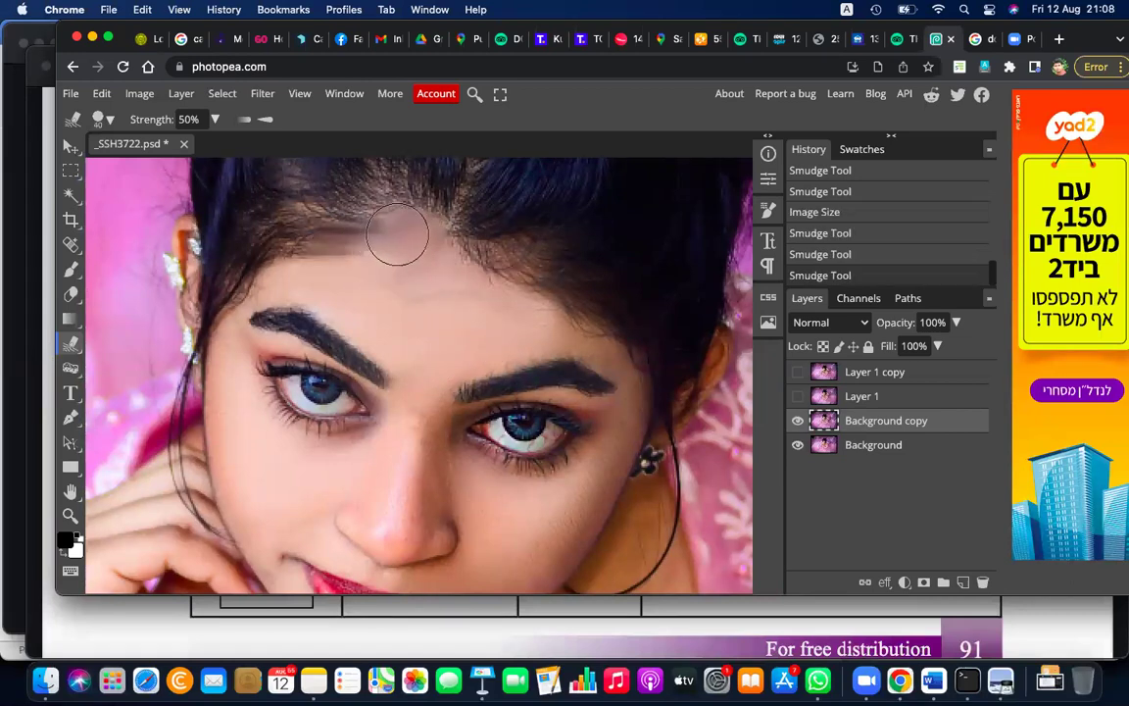
Step: Undo the recent smudge strokes with three Ctrl+Z presses and glance at the brush settings
{"action": "key", "text": "ctrl+z"}
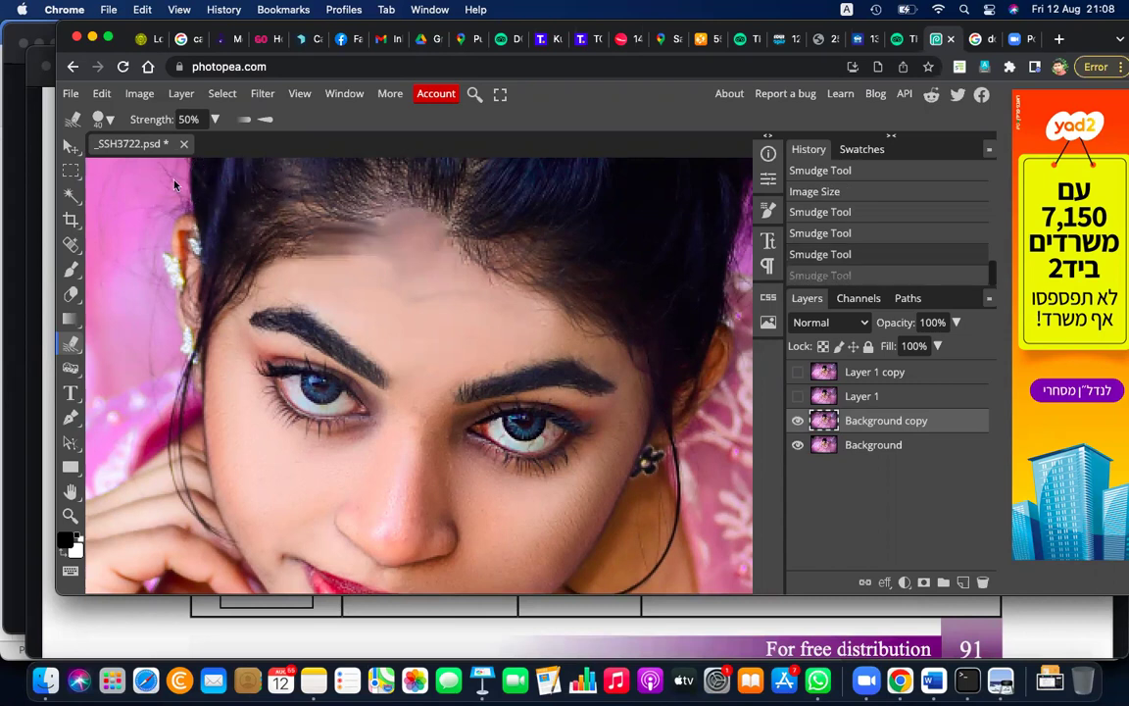
{"action": "key", "text": "ctrl+z"}
{"action": "key", "text": "ctrl+z"}
{"action": "key", "text": "ctrl+z"}
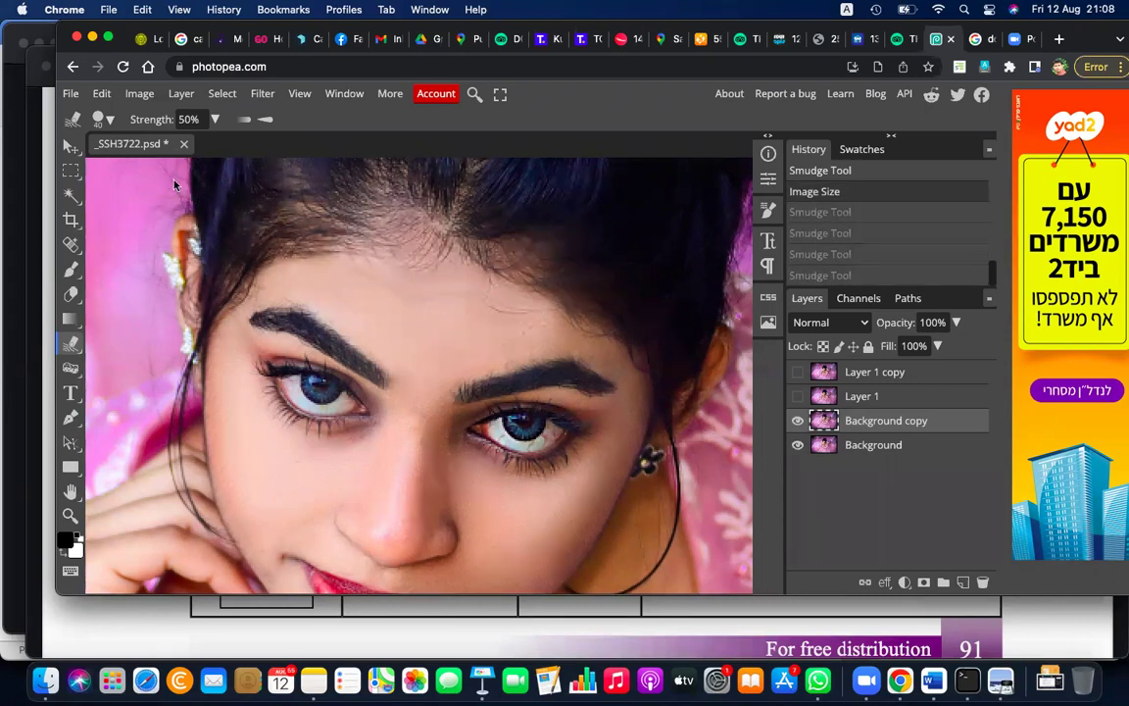
{"action": "key", "text": "ctrl+z"}
{"action": "key", "text": "ctrl+z"}
{"action": "left_click", "coordinate": [110, 118]}
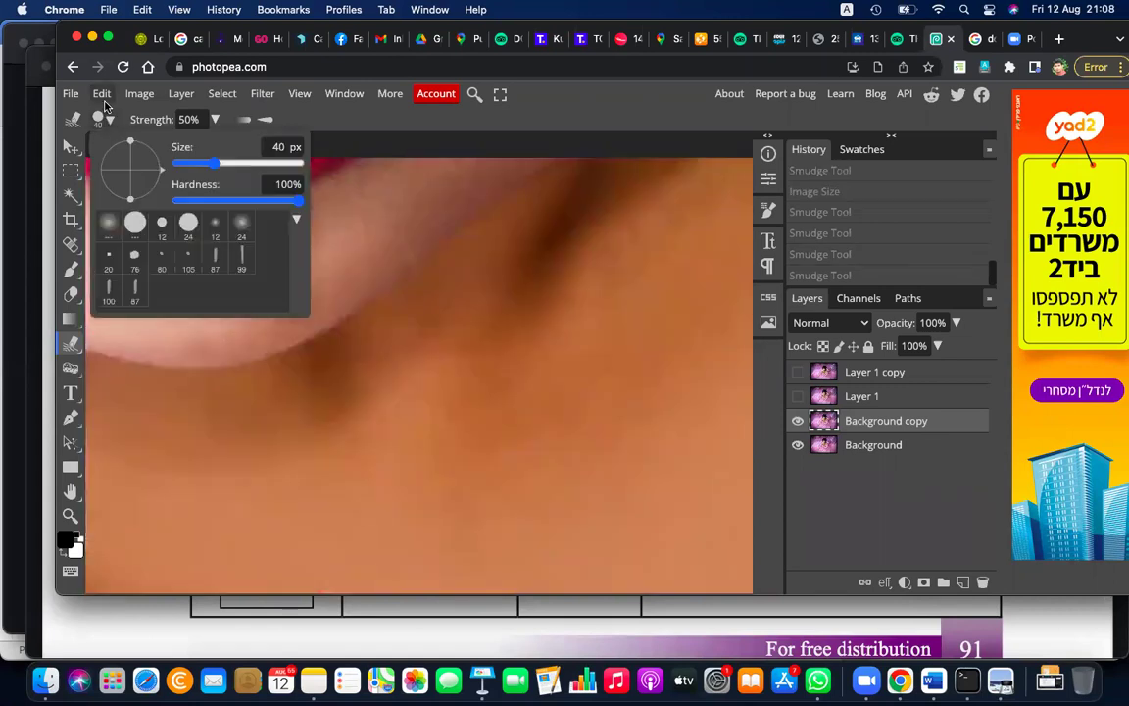
{"action": "left_click", "coordinate": [360, 125]}
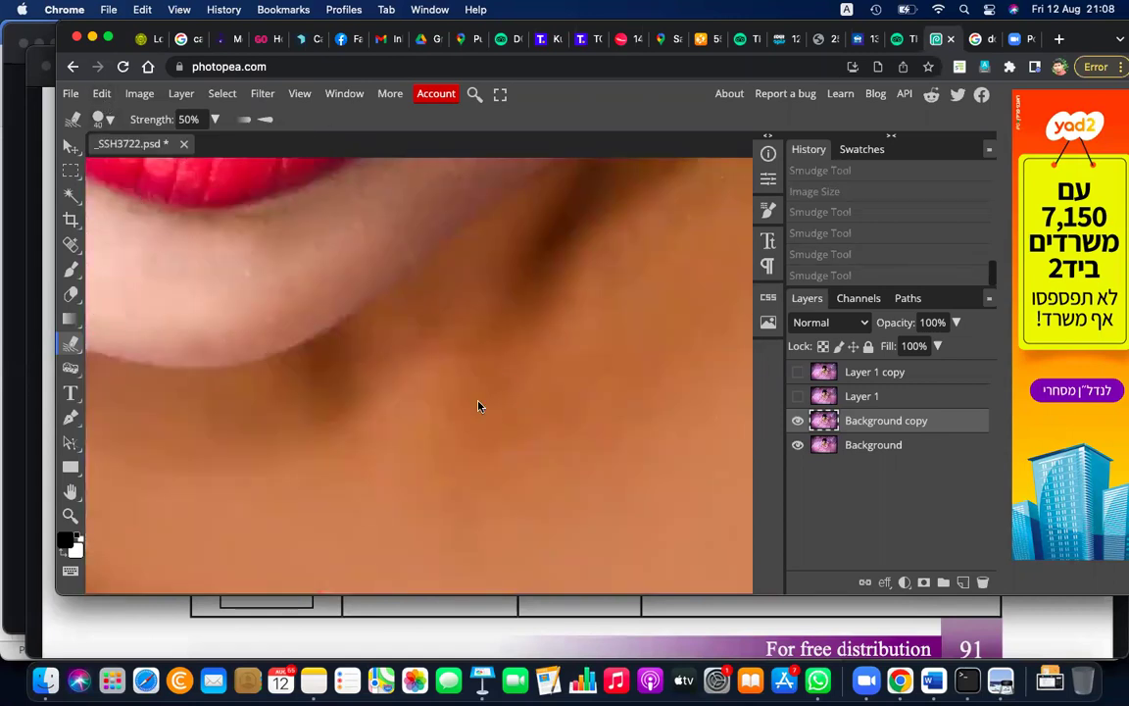
{"action": "scroll", "coordinate": [477, 405], "scroll_direction": "down", "scroll_amount": 5}
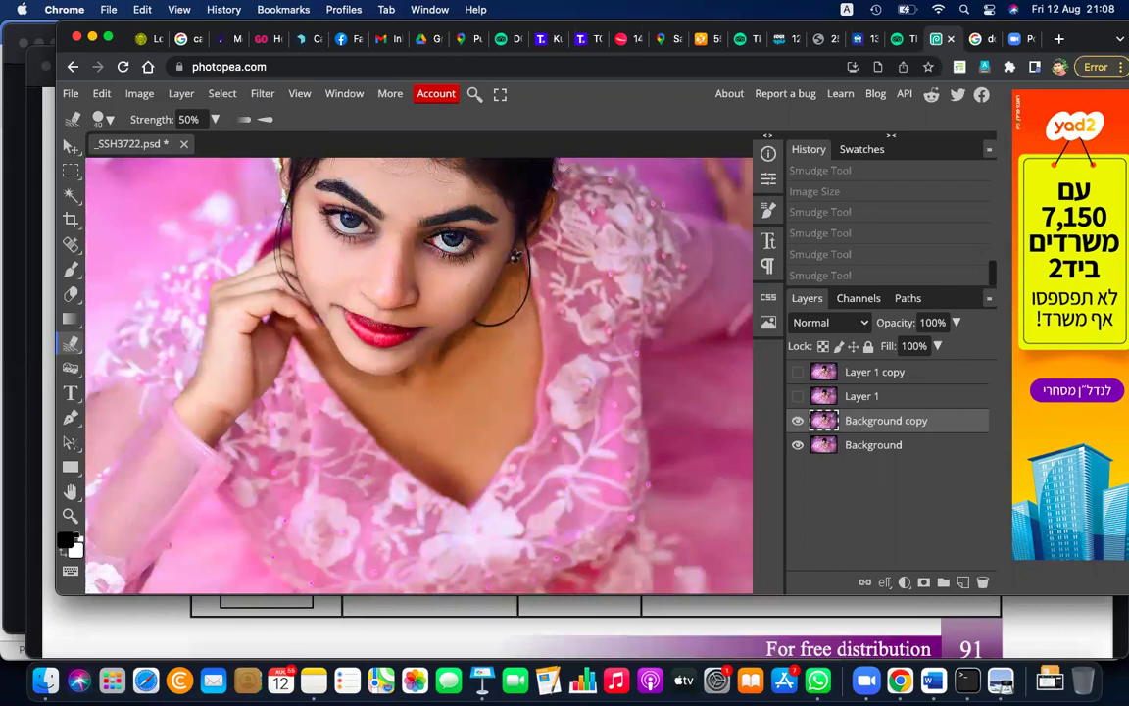
Step: Reapply Image Size with width 2000 px so height becomes 1335 px
{"action": "left_click", "coordinate": [139, 93]}
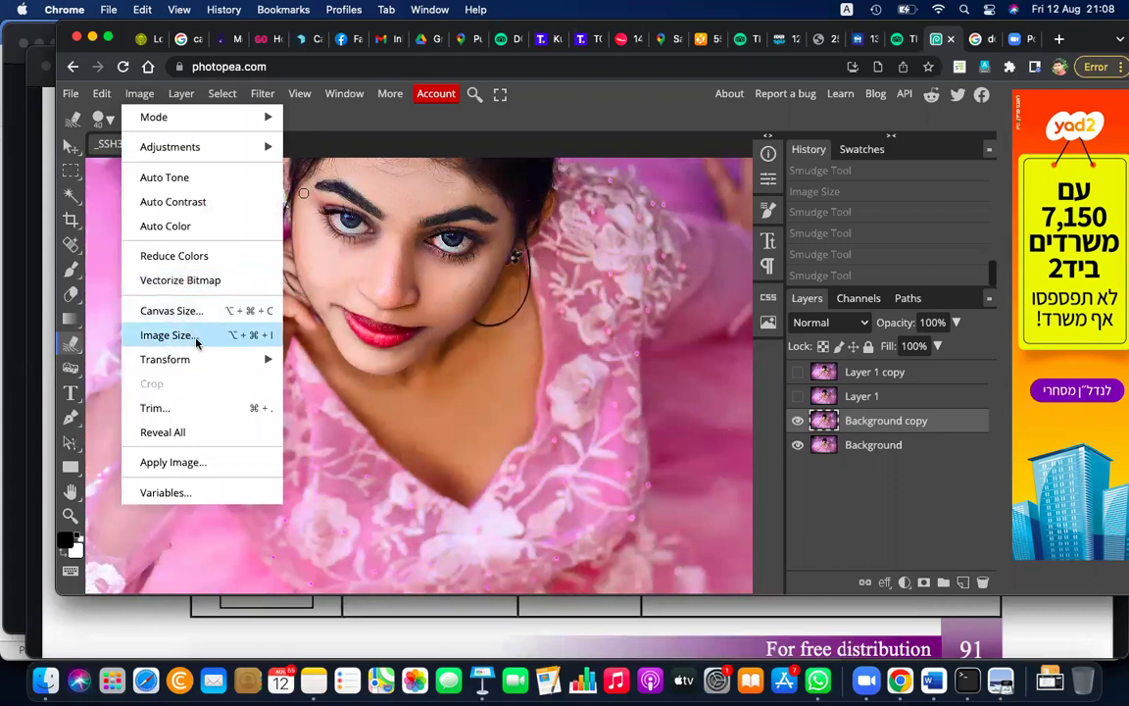
{"action": "left_click", "coordinate": [166, 335]}
{"action": "type", "text": "2"}
{"action": "left_click", "coordinate": [389, 263]}
{"action": "left_click", "coordinate": [346, 237]}
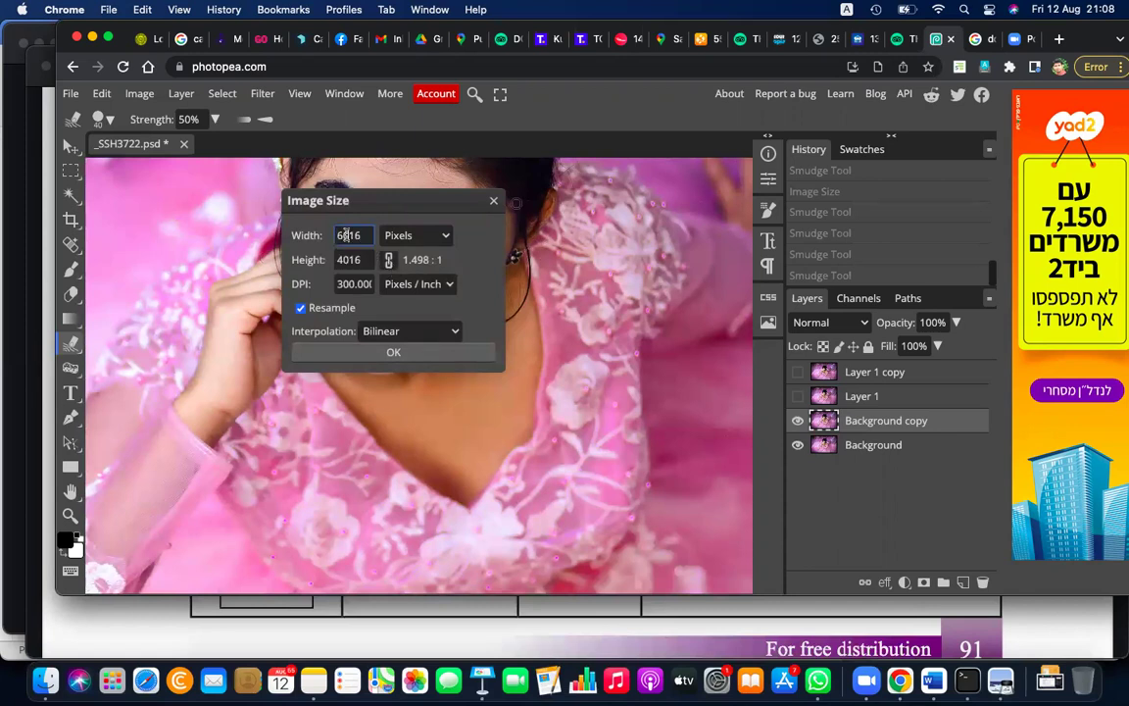
{"action": "type", "text": "2000"}
{"action": "key", "text": "Return"}
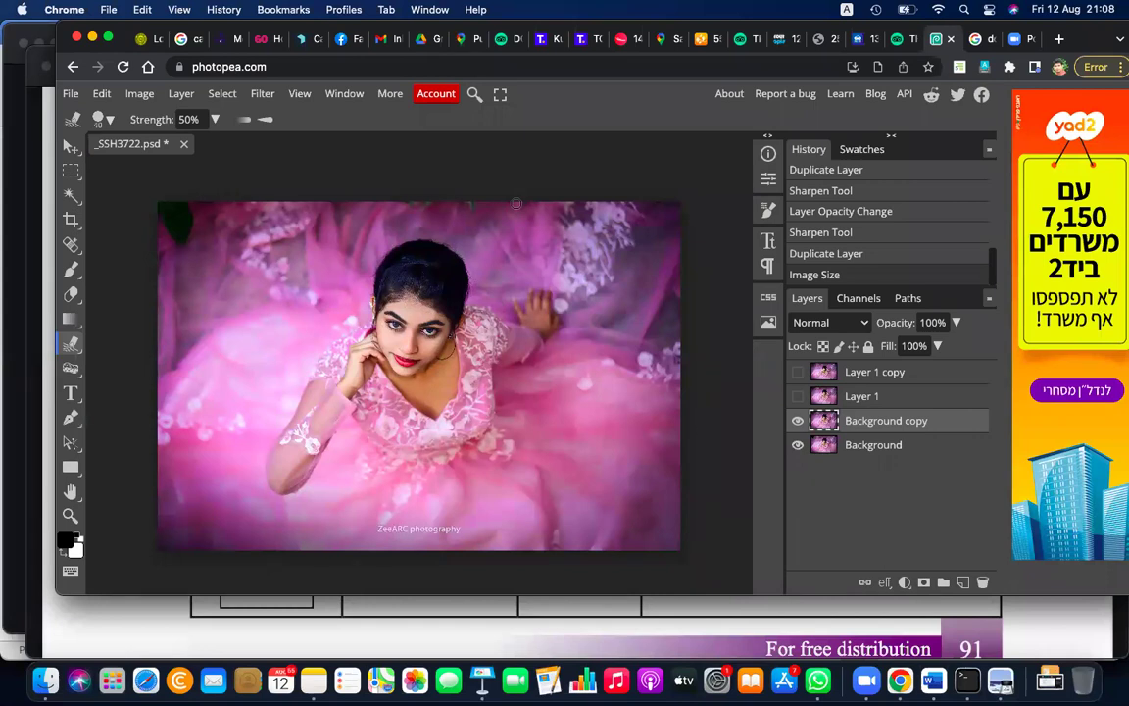
Step: Zoom into the forehead, try a smudge stroke, and undo it
{"action": "scroll", "coordinate": [392, 358], "scroll_direction": "up", "scroll_amount": 3}
{"action": "scroll", "coordinate": [351, 317], "scroll_direction": "up", "scroll_amount": 1}
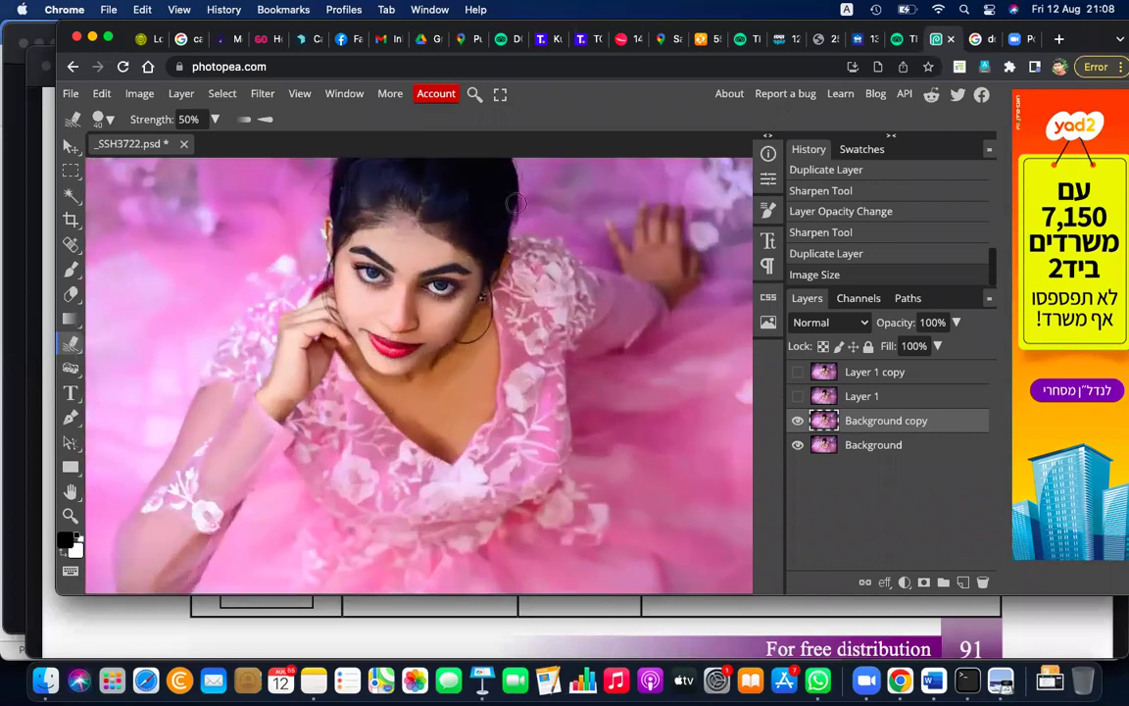
{"action": "scroll", "coordinate": [351, 317], "scroll_direction": "up", "scroll_amount": 2}
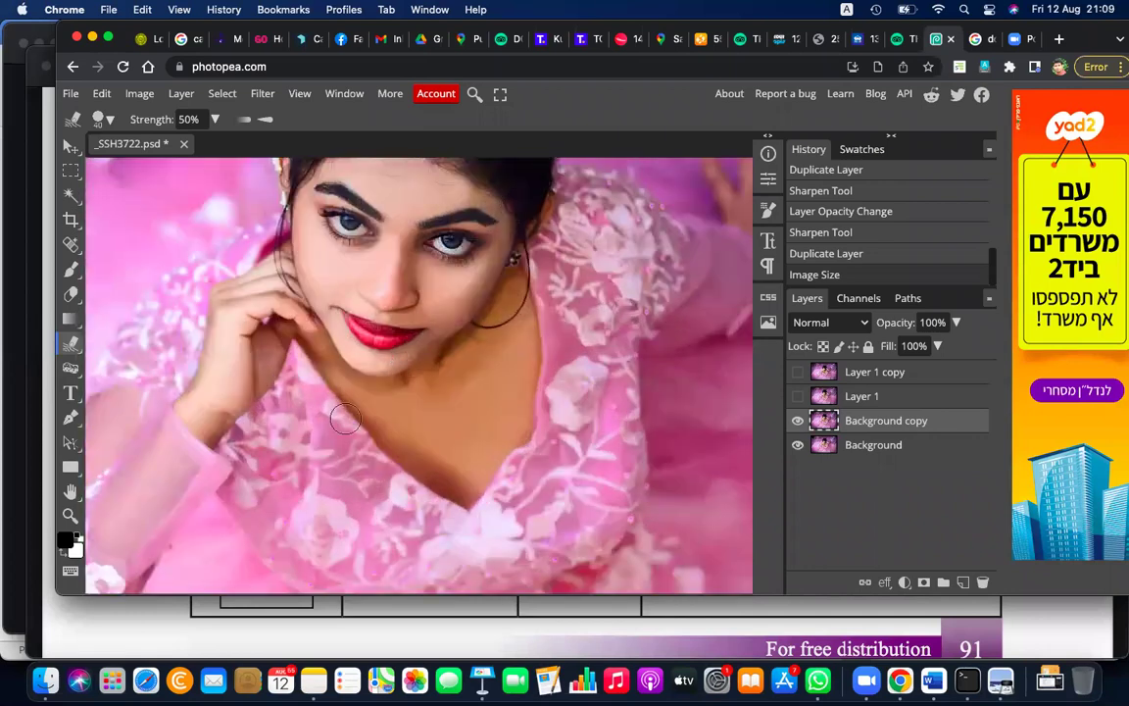
{"action": "scroll", "coordinate": [303, 396], "scroll_direction": "up", "scroll_amount": 3}
{"action": "scroll", "coordinate": [302, 396], "scroll_direction": "left", "scroll_amount": 2}
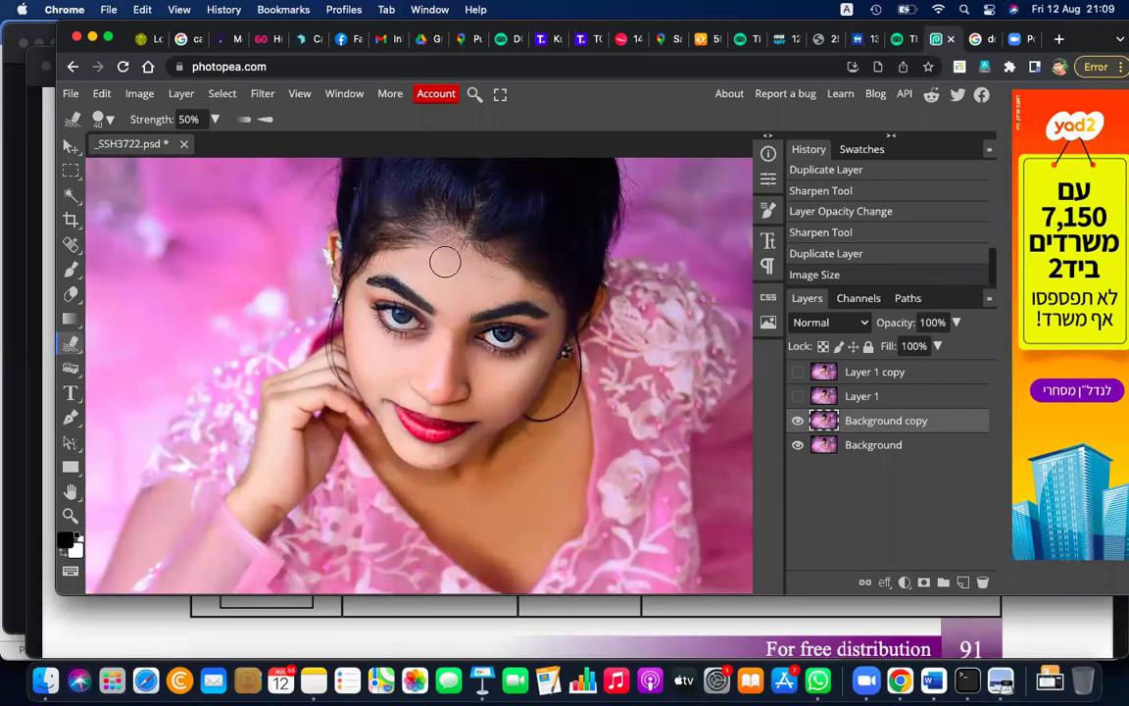
{"action": "left_click_drag", "start_coordinate": [455, 260], "coordinate": [454, 253]}
{"action": "key", "text": "super+z"}
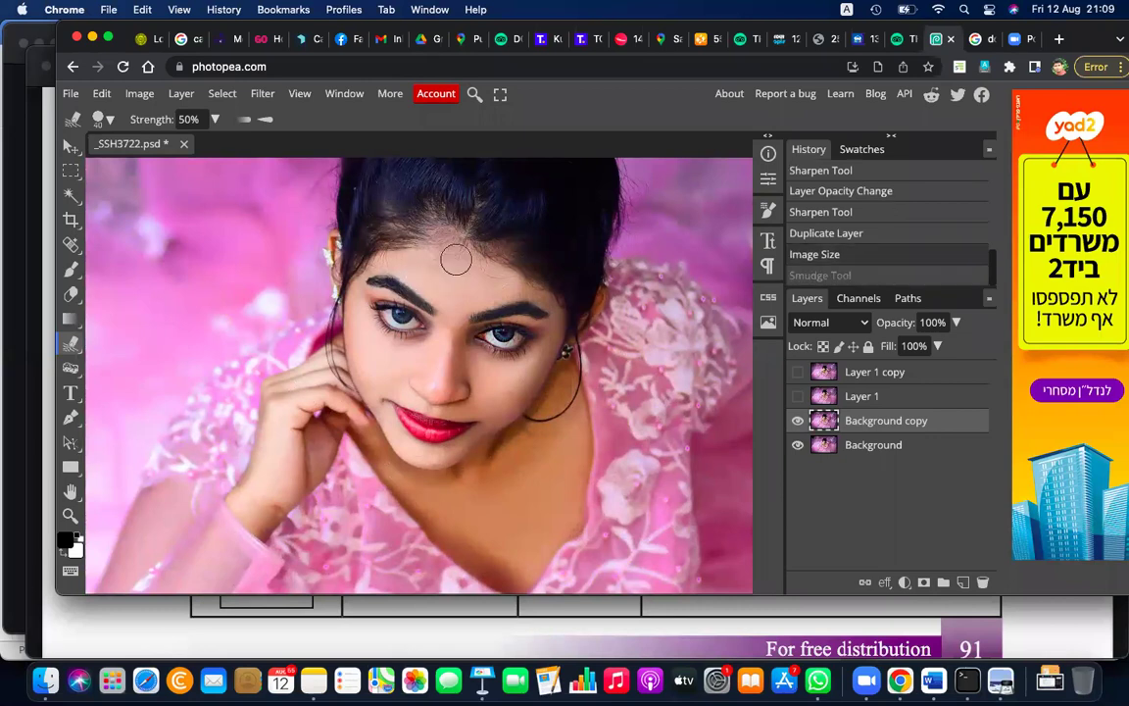
Step: Choose the soft 24 px brush preset, enlarge it, and smooth the forehead skin
{"action": "left_click", "coordinate": [101, 118]}
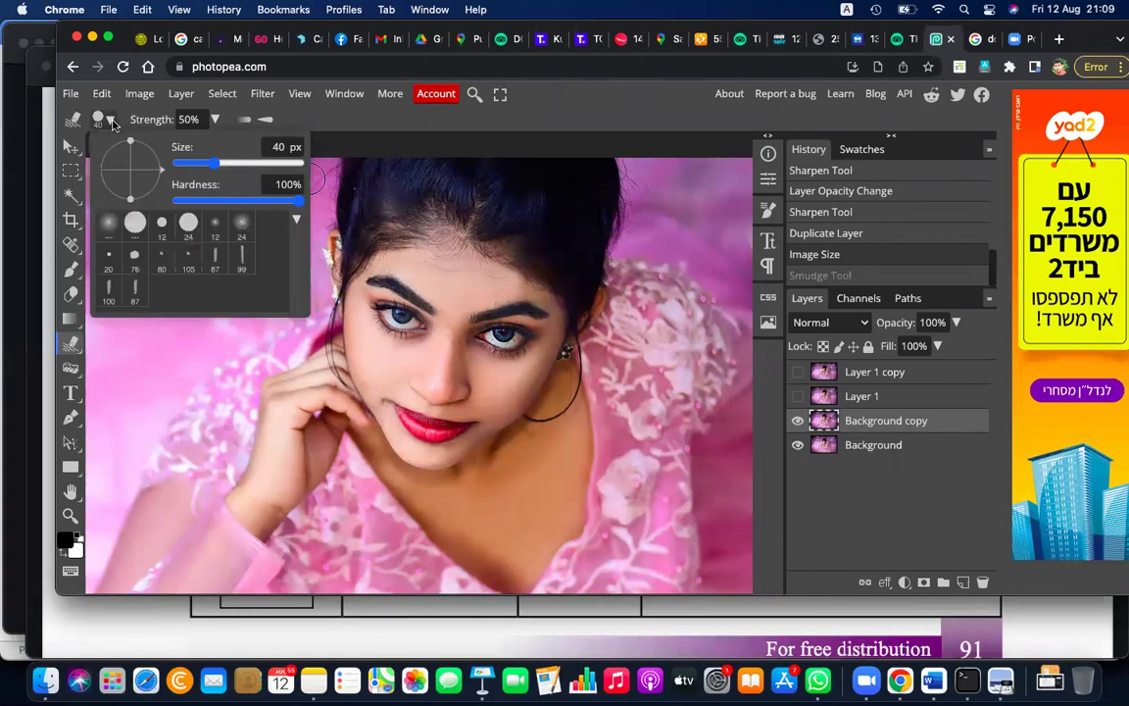
{"action": "left_click", "coordinate": [244, 228]}
{"action": "left_click", "coordinate": [466, 283]}
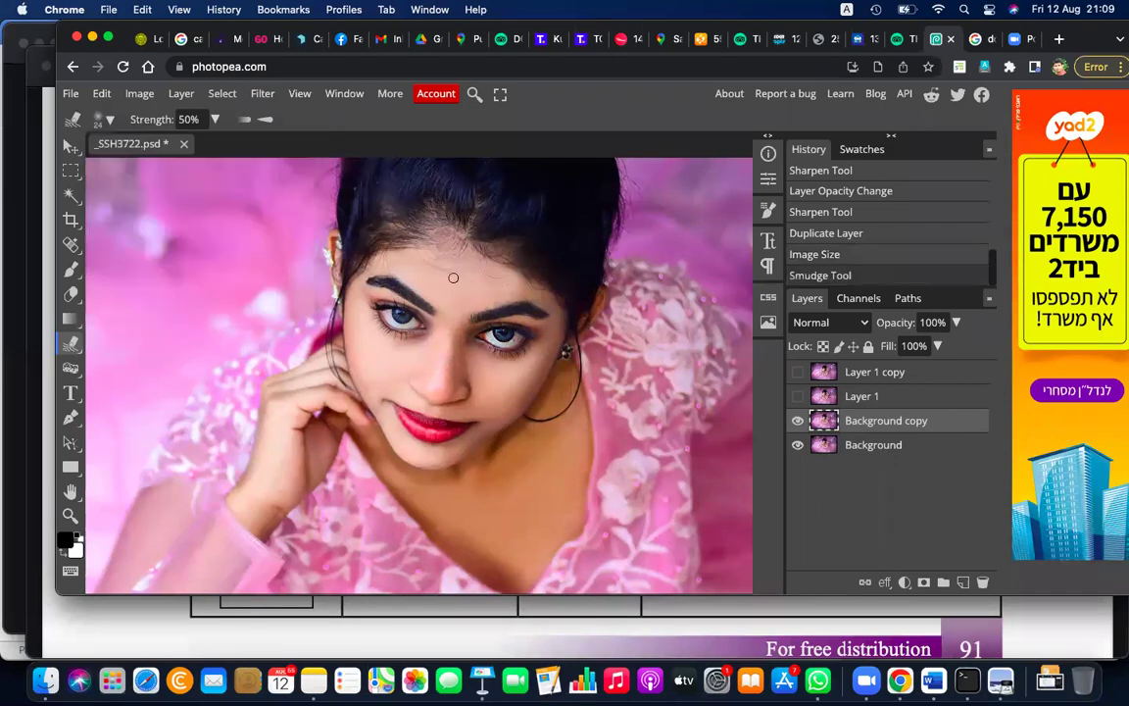
{"action": "key", "text": "]"}
{"action": "key", "text": "]"}
{"action": "mouse_move", "coordinate": [456, 261]}
{"action": "left_mouse_down"}
{"action": "mouse_move", "coordinate": [416, 262]}
{"action": "mouse_move", "coordinate": [464, 301]}
{"action": "mouse_move", "coordinate": [475, 260]}
{"action": "left_mouse_up"}
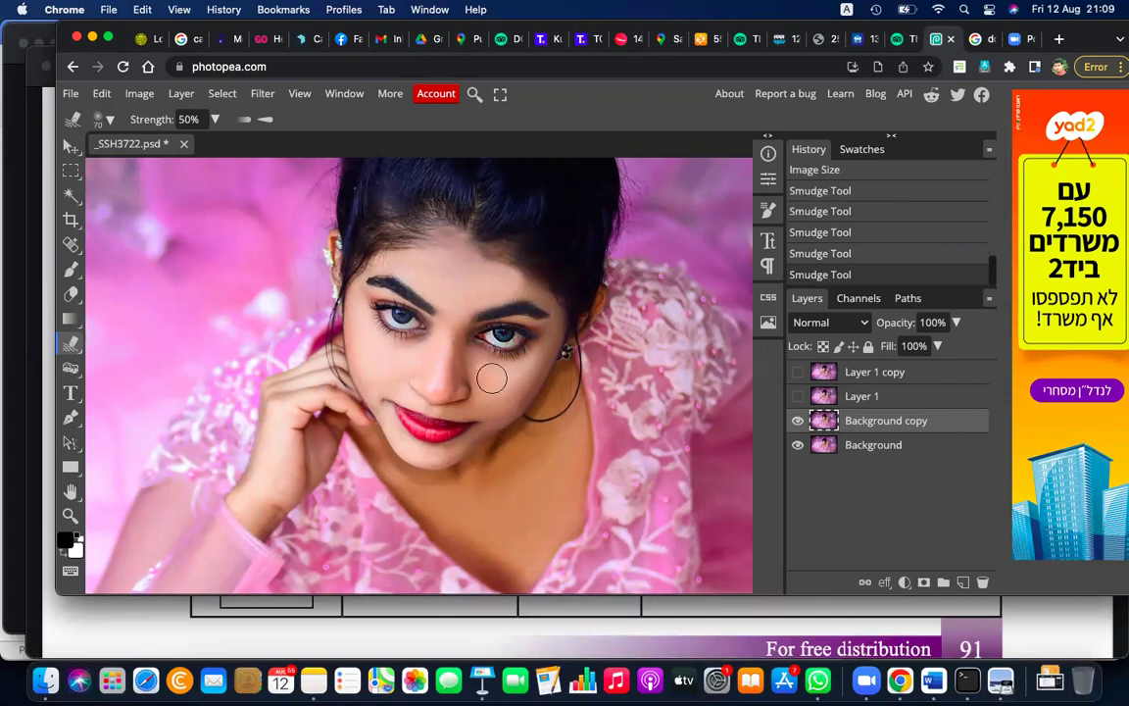
Step: Shrink the brush to 30 px and smooth the cheek and skin under the eye
{"action": "scroll", "coordinate": [492, 378], "scroll_direction": "up", "scroll_amount": 3}
{"action": "scroll", "coordinate": [492, 377], "scroll_direction": "up", "scroll_amount": 3}
{"action": "scroll", "coordinate": [492, 380], "scroll_direction": "up", "scroll_amount": 2}
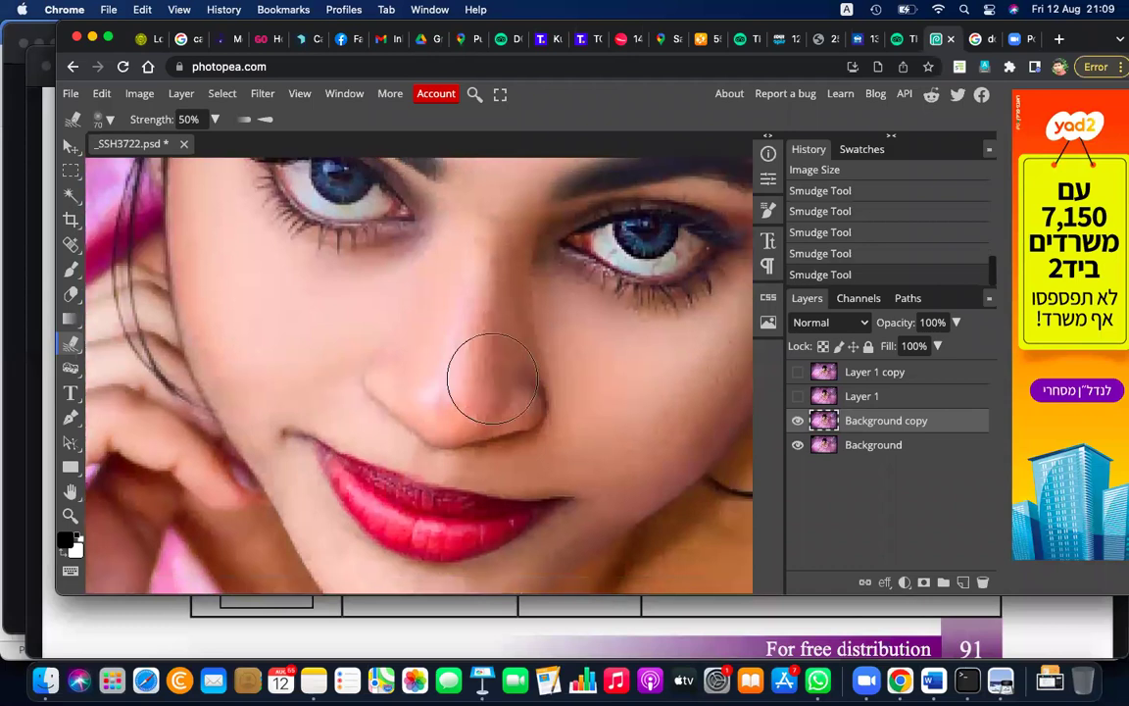
{"action": "scroll", "coordinate": [492, 377], "scroll_direction": "right", "scroll_amount": 3}
{"action": "scroll", "coordinate": [492, 377], "scroll_direction": "down", "scroll_amount": 1}
{"action": "key", "text": "bracketleft"}
{"action": "key", "text": "bracketleft"}
{"action": "key", "text": "bracketleft"}
{"action": "key", "text": "bracketleft"}
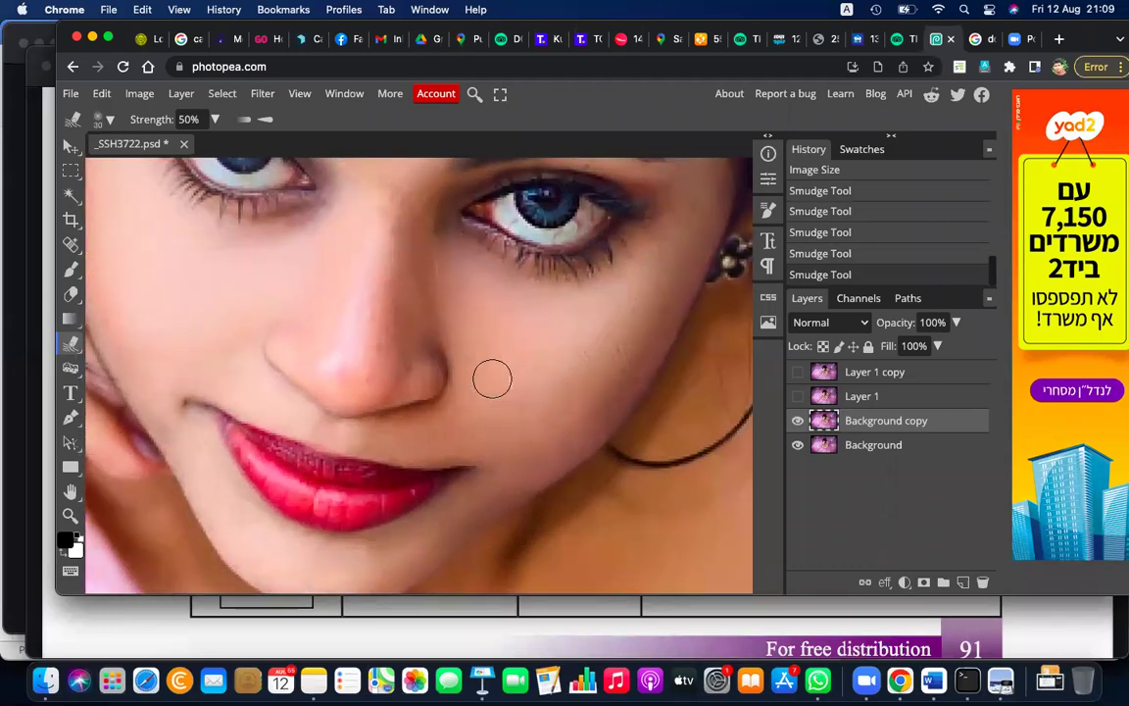
{"action": "left_click_drag", "start_coordinate": [460, 280], "coordinate": [534, 298]}
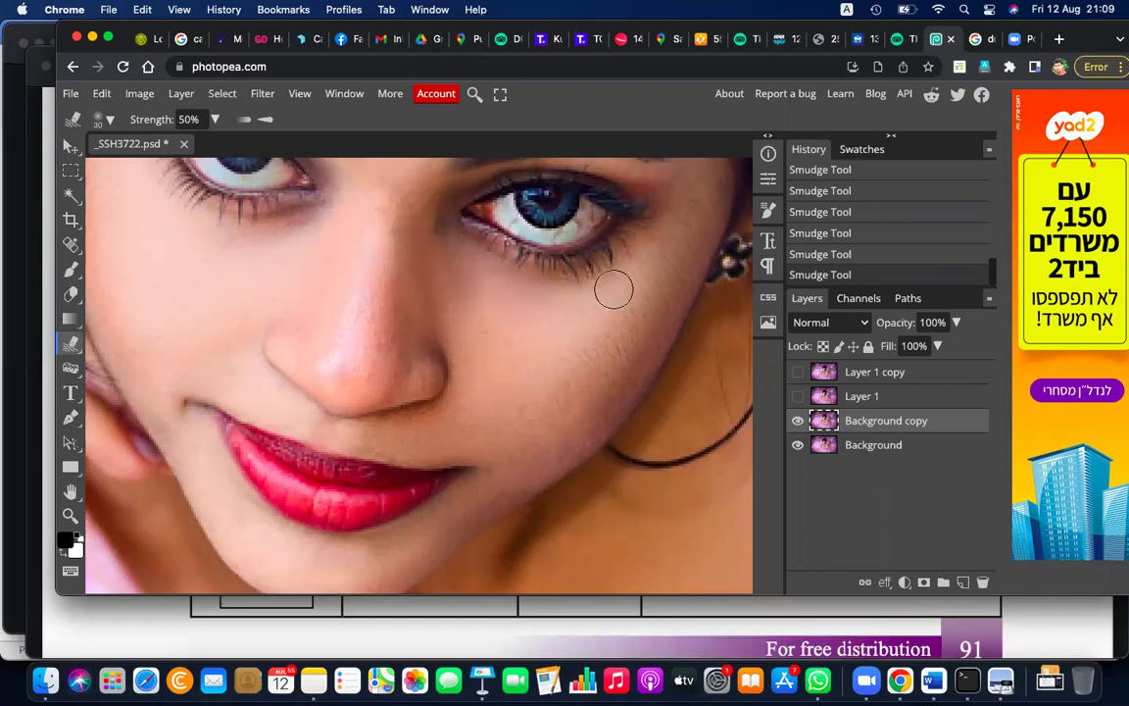
{"action": "left_click_drag", "start_coordinate": [650, 252], "coordinate": [630, 273]}
{"action": "key", "text": "ctrl+z"}
{"action": "left_click_drag", "start_coordinate": [646, 306], "coordinate": [661, 273]}
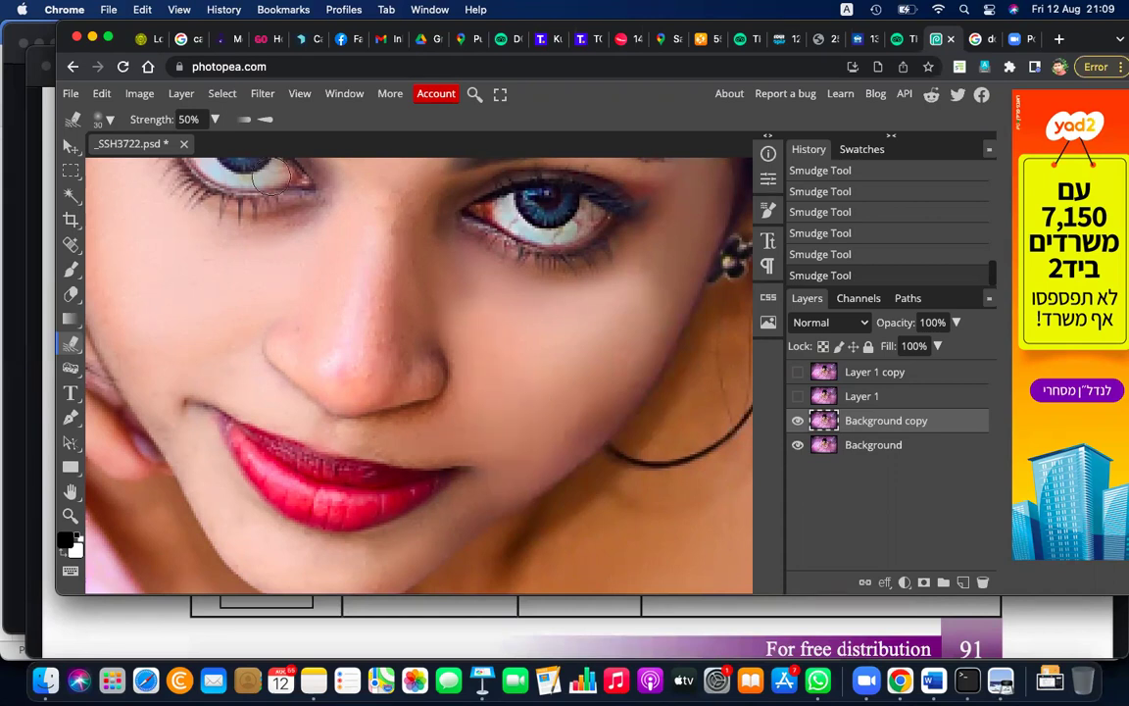
Step: Set brush hardness to 21%, size 20 px, and smooth the nose bridge
{"action": "left_click", "coordinate": [103, 118]}
{"action": "left_click", "coordinate": [203, 201]}
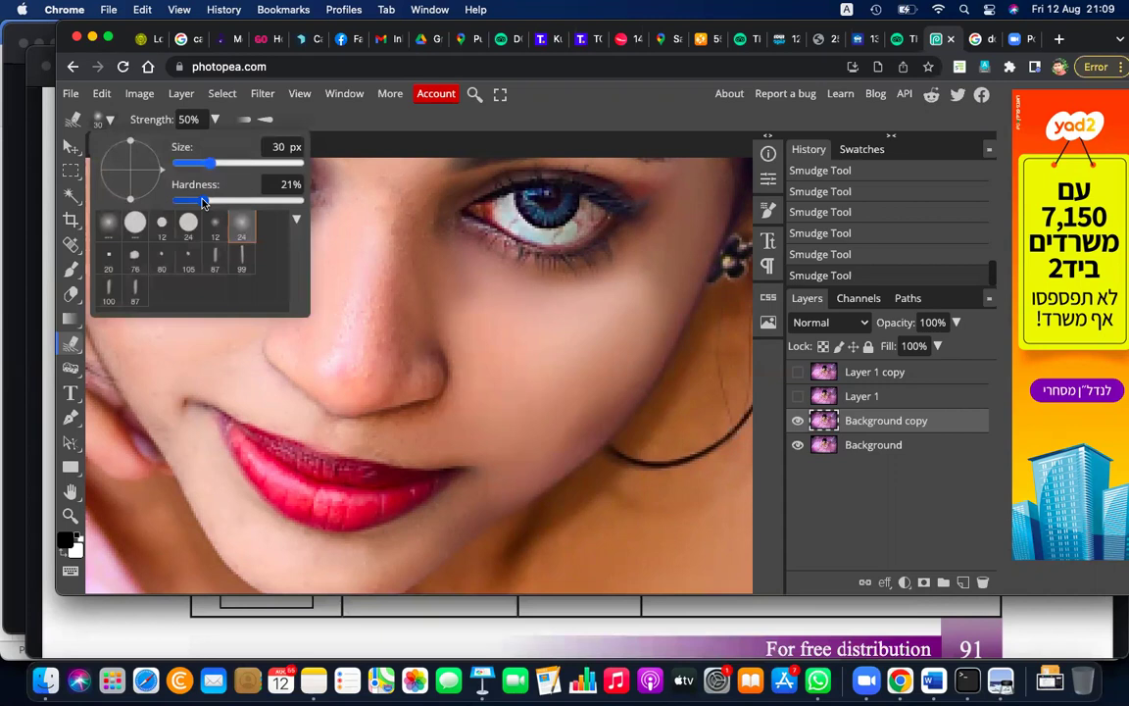
{"action": "left_click", "coordinate": [455, 287]}
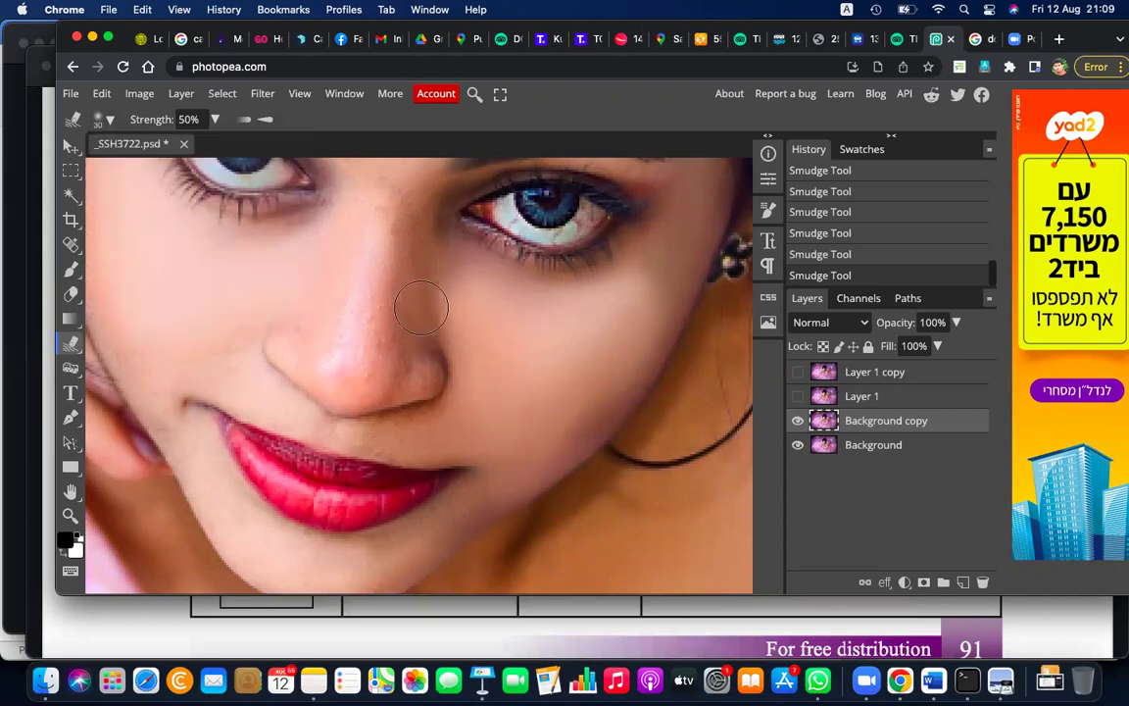
{"action": "left_click_drag", "start_coordinate": [386, 315], "coordinate": [402, 273]}
{"action": "key", "text": "ctrl+z"}
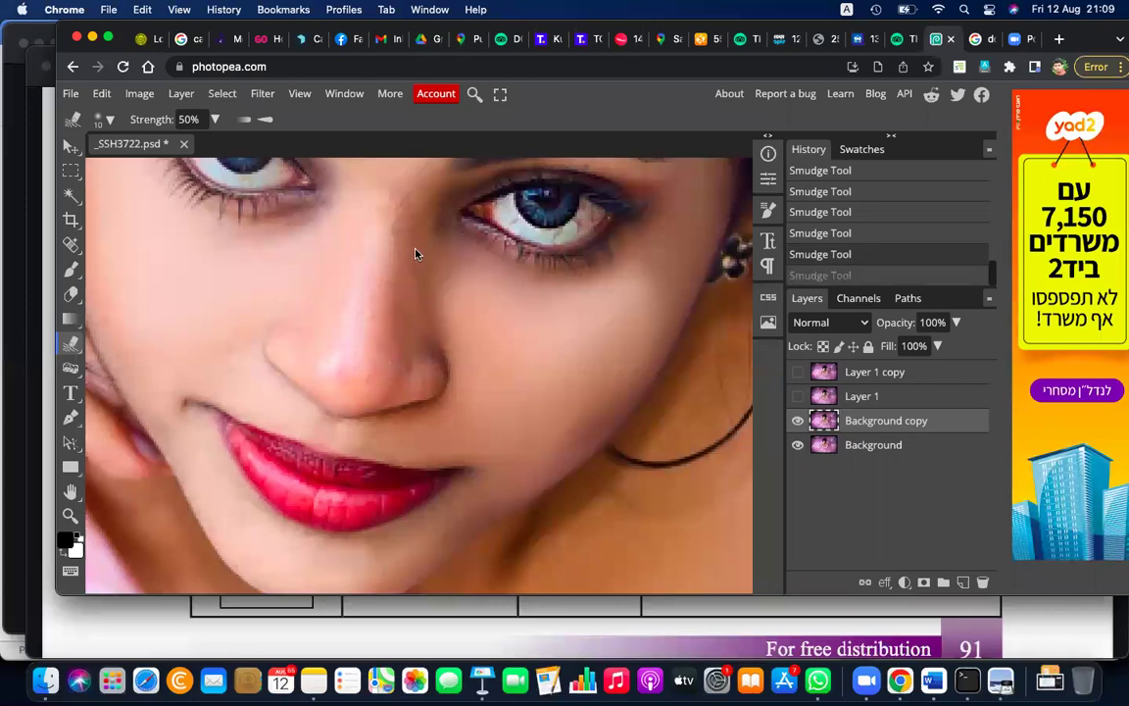
{"action": "key", "text": "bracketright"}
{"action": "key", "text": "bracketright"}
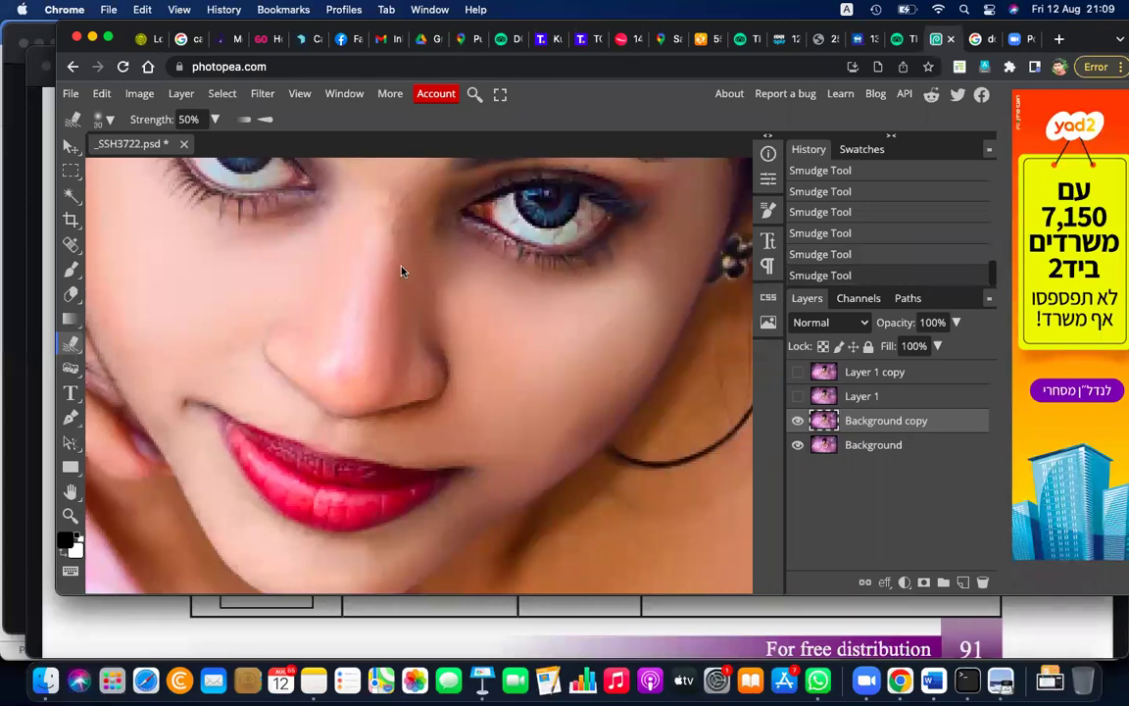
{"action": "key", "text": "bracketleft"}
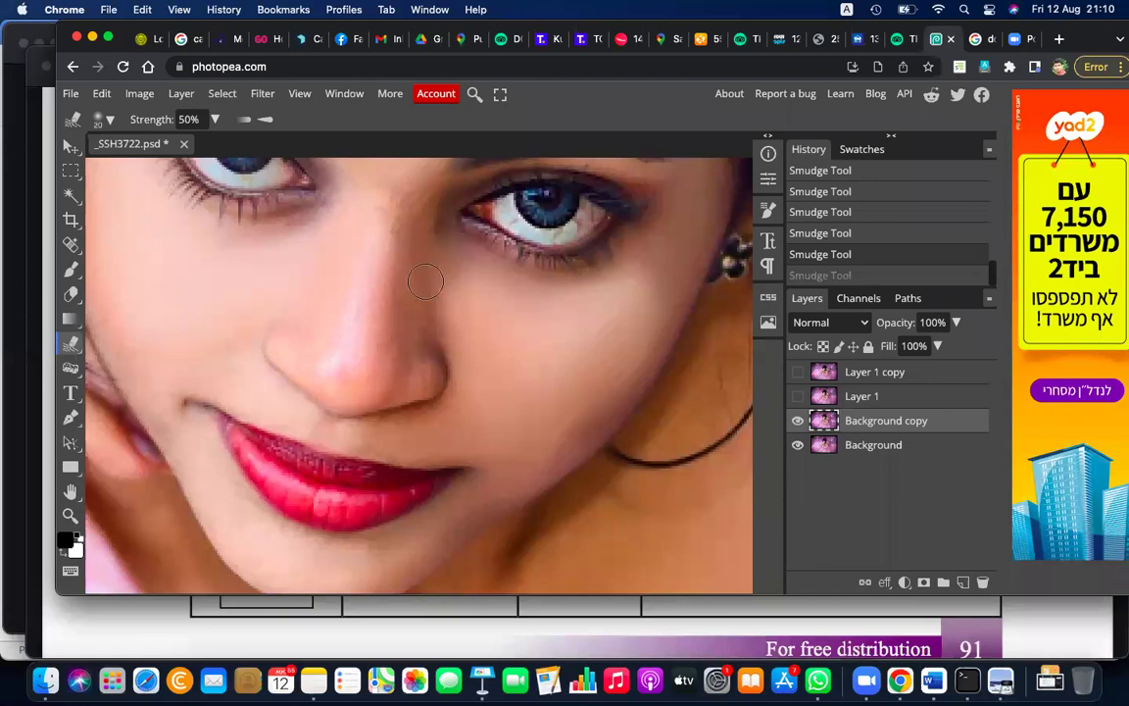
{"action": "left_click_drag", "start_coordinate": [398, 303], "coordinate": [403, 227]}
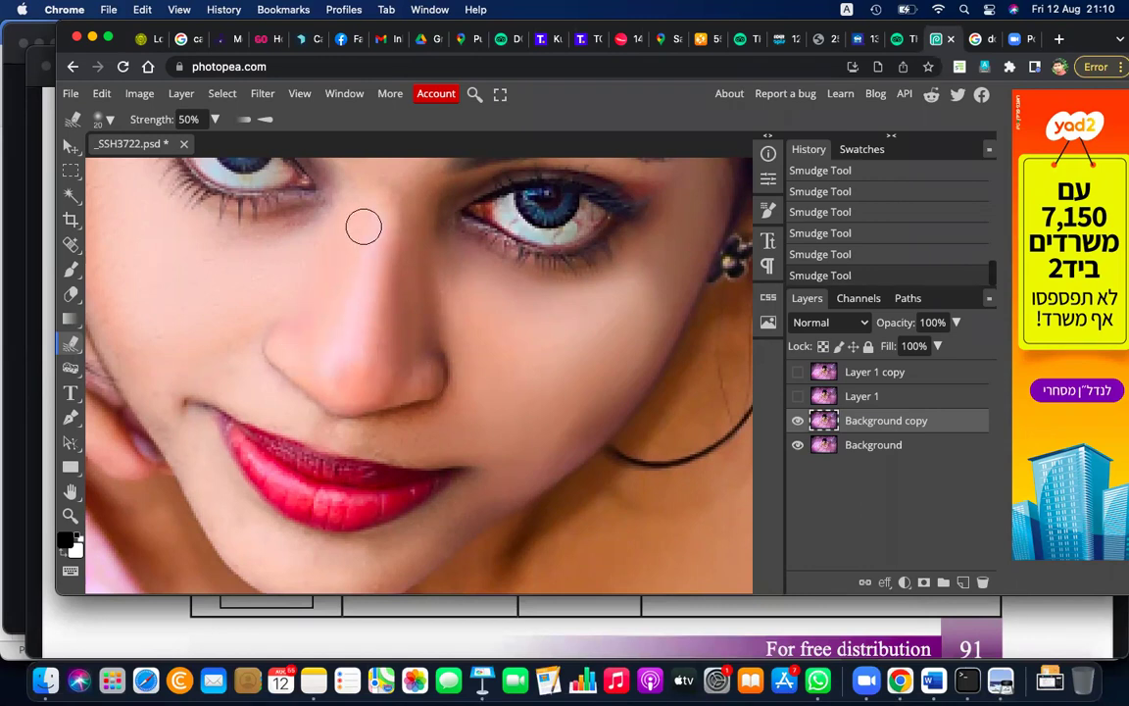
Step: Bring the eyes and eyebrows into view and fine-tune the brush size
{"action": "left_click_drag", "start_coordinate": [364, 227], "coordinate": [457, 334]}
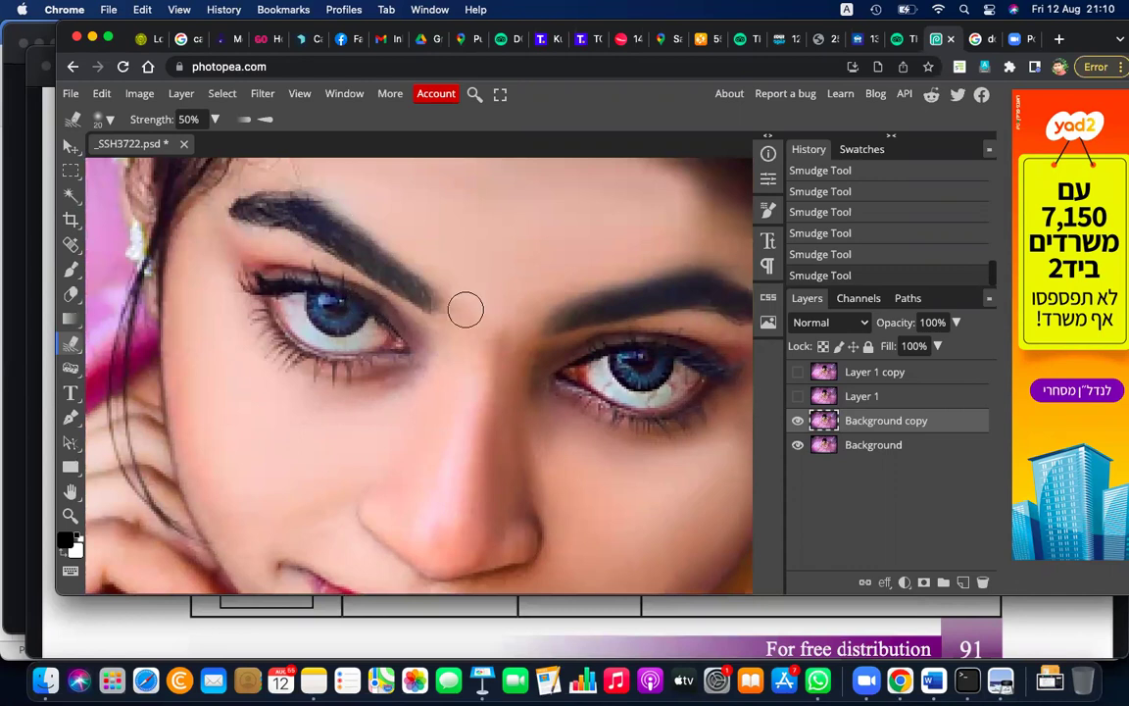
{"action": "scroll", "coordinate": [345, 214], "scroll_direction": "up", "scroll_amount": 3}
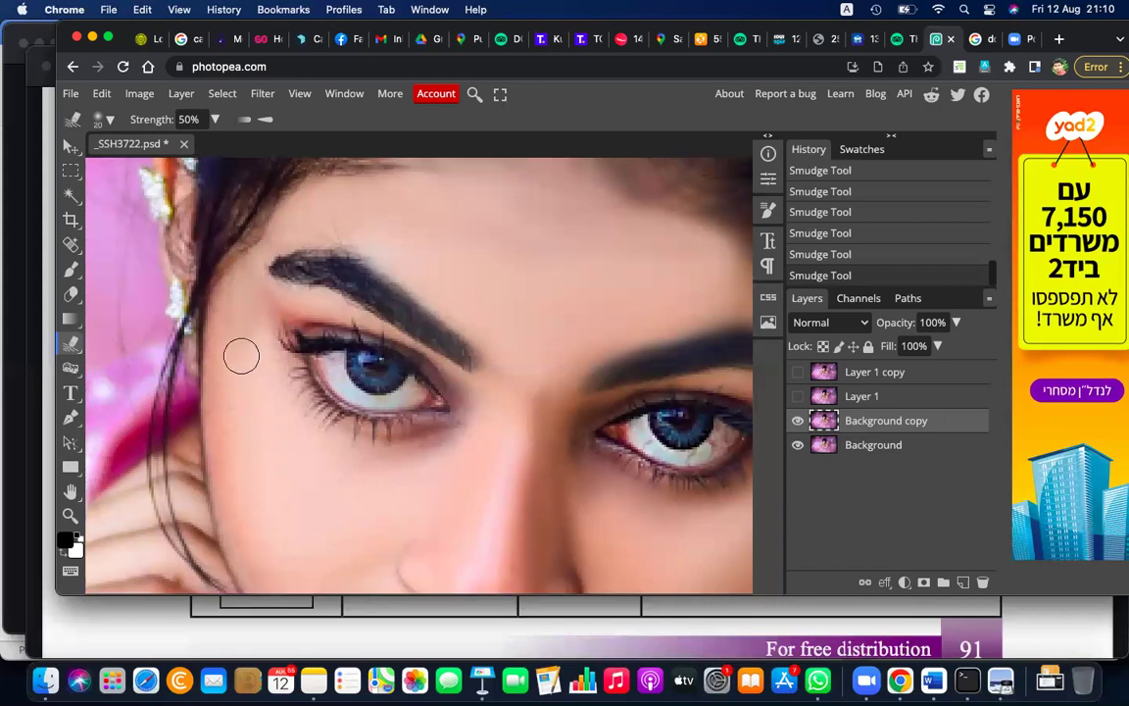
{"action": "scroll", "coordinate": [241, 355], "scroll_direction": "down", "scroll_amount": 2}
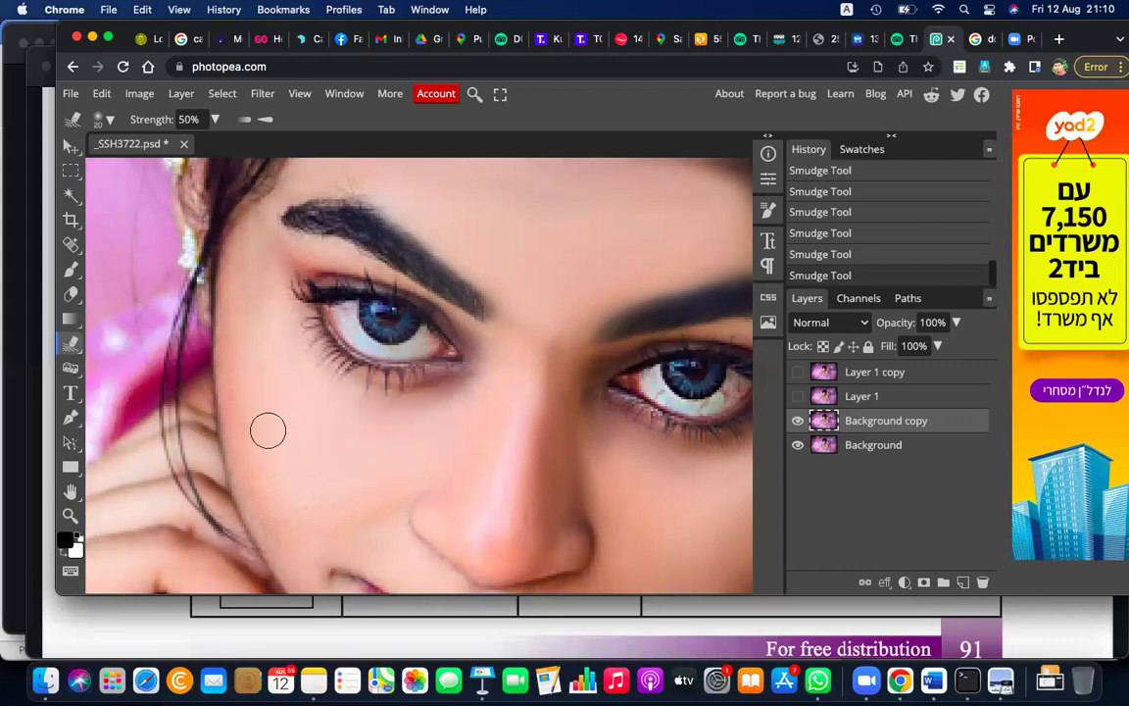
{"action": "scroll", "coordinate": [265, 422], "scroll_direction": "down", "scroll_amount": 2}
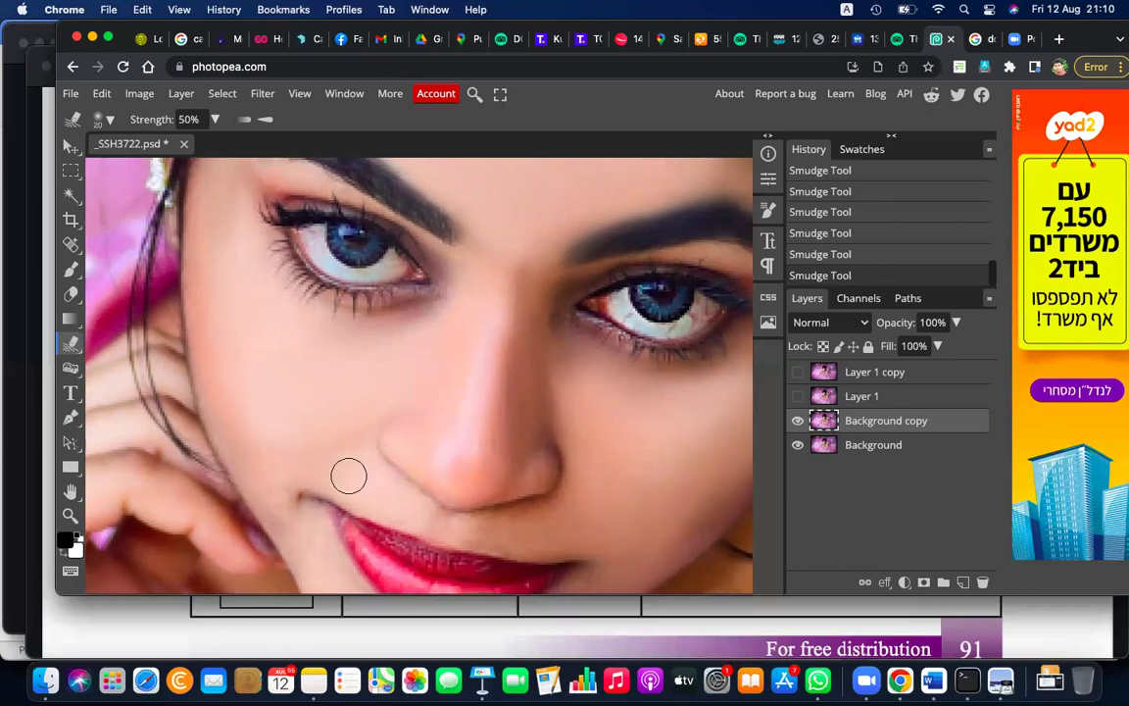
{"action": "scroll", "coordinate": [349, 476], "scroll_direction": "down", "scroll_amount": 3}
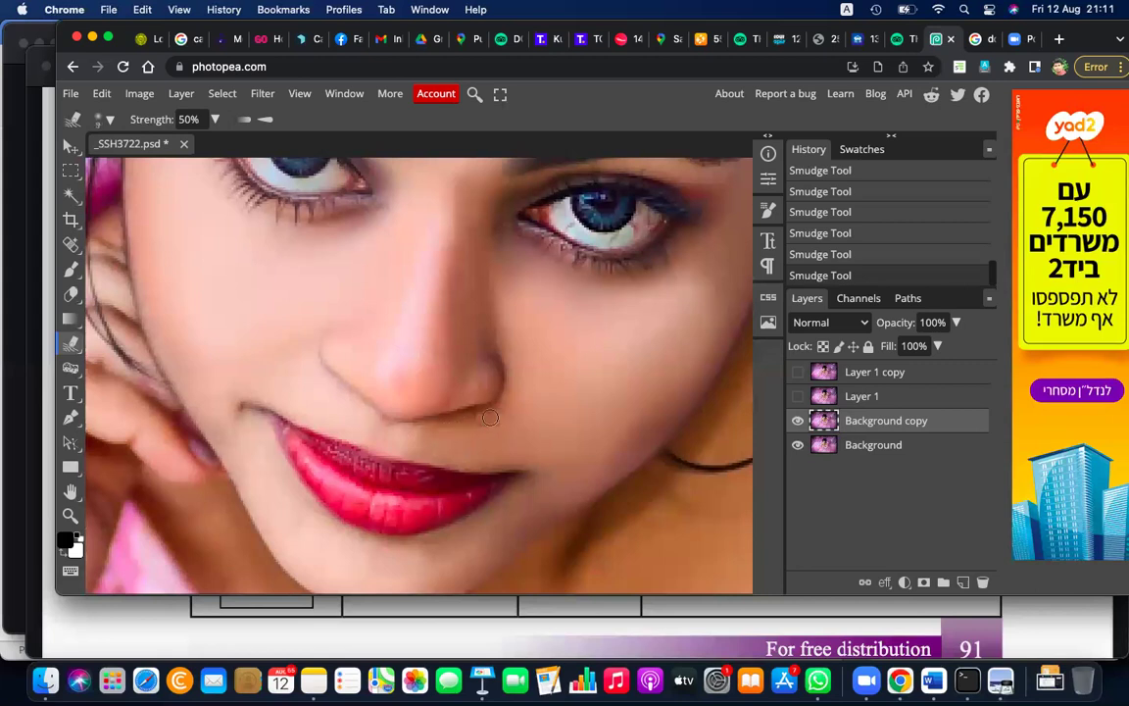
{"action": "key", "text": "bracketright"}
{"action": "key", "text": "bracketright"}
{"action": "key", "text": "bracketright"}
{"action": "key", "text": "bracketleft"}
{"action": "key", "text": "bracketleft"}
{"action": "scroll", "coordinate": [339, 419], "scroll_direction": "down", "scroll_amount": 3}
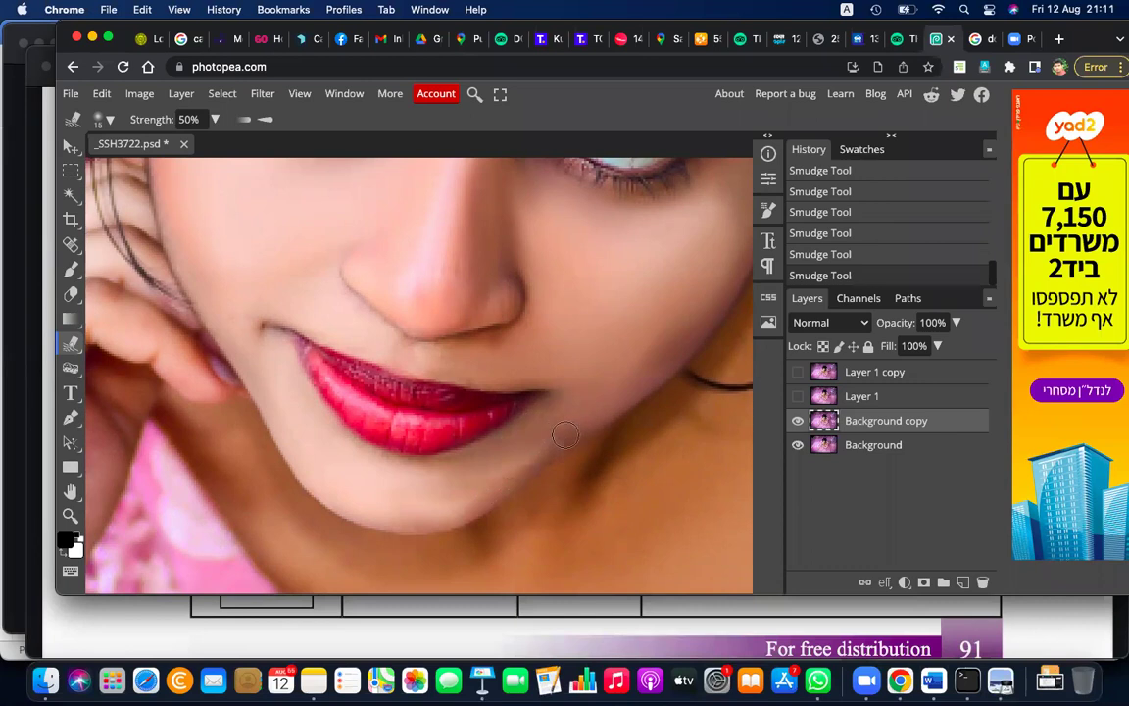
Step: Pan and zoom across the face to inspect the smoothed skin around both eyes
{"action": "scroll", "coordinate": [585, 382], "scroll_direction": "up", "scroll_amount": 2}
{"action": "scroll", "coordinate": [584, 382], "scroll_direction": "up", "scroll_amount": 2}
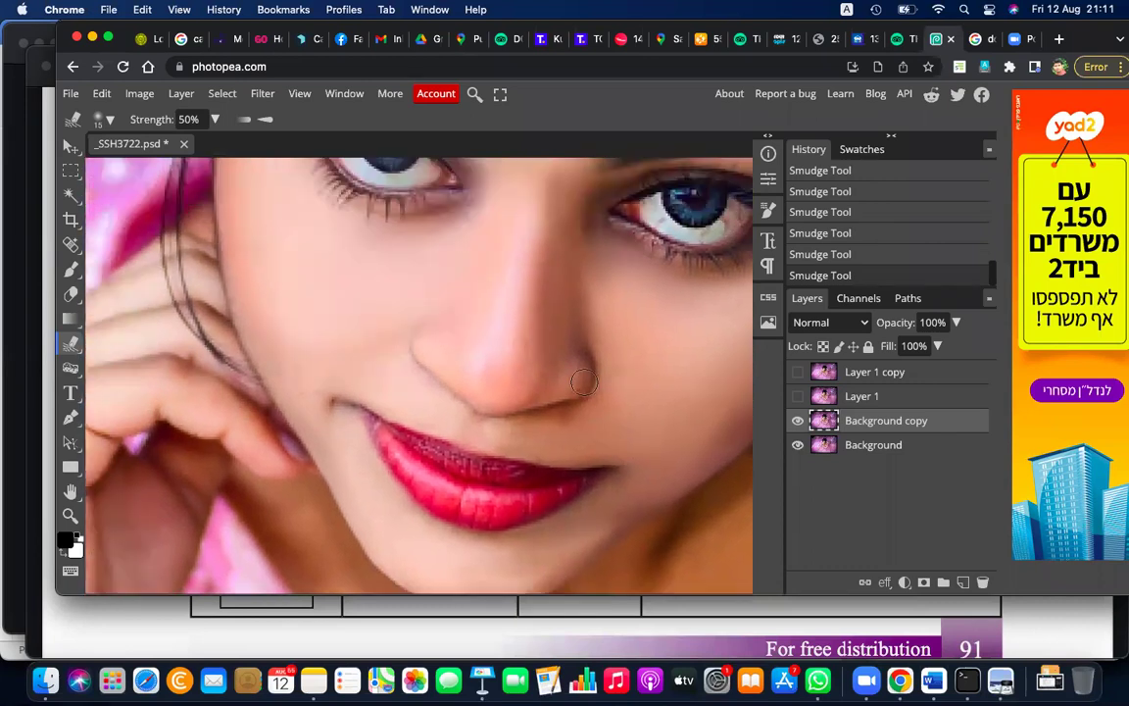
{"action": "scroll", "coordinate": [584, 382], "scroll_direction": "up", "scroll_amount": 2}
{"action": "scroll", "coordinate": [584, 382], "scroll_direction": "up", "scroll_amount": 2}
{"action": "scroll", "coordinate": [584, 383], "scroll_direction": "right", "scroll_amount": 3}
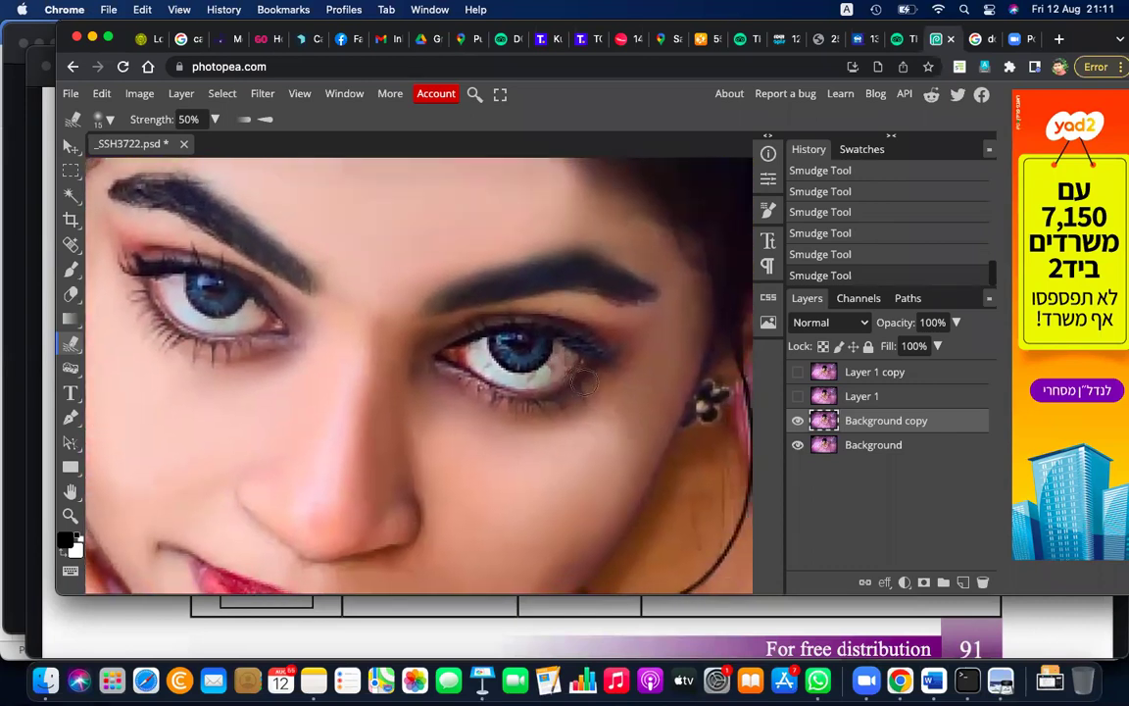
{"action": "scroll", "coordinate": [598, 361], "scroll_direction": "down", "scroll_amount": 3}
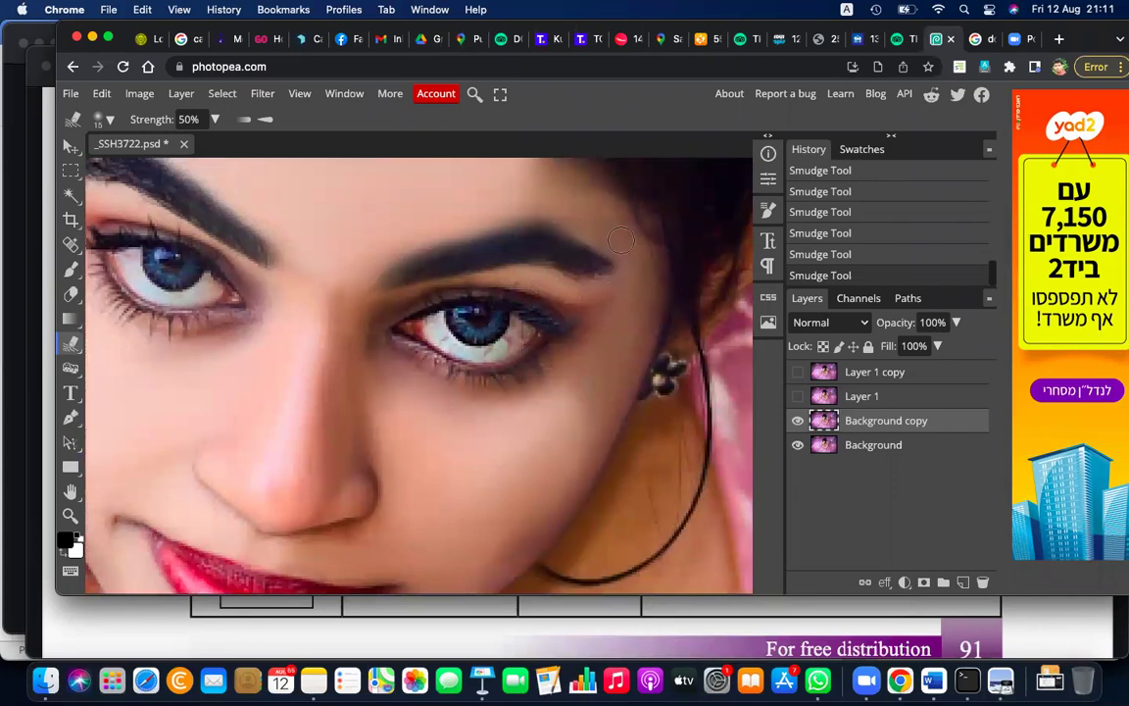
{"action": "scroll", "coordinate": [403, 303], "scroll_direction": "left", "scroll_amount": 2}
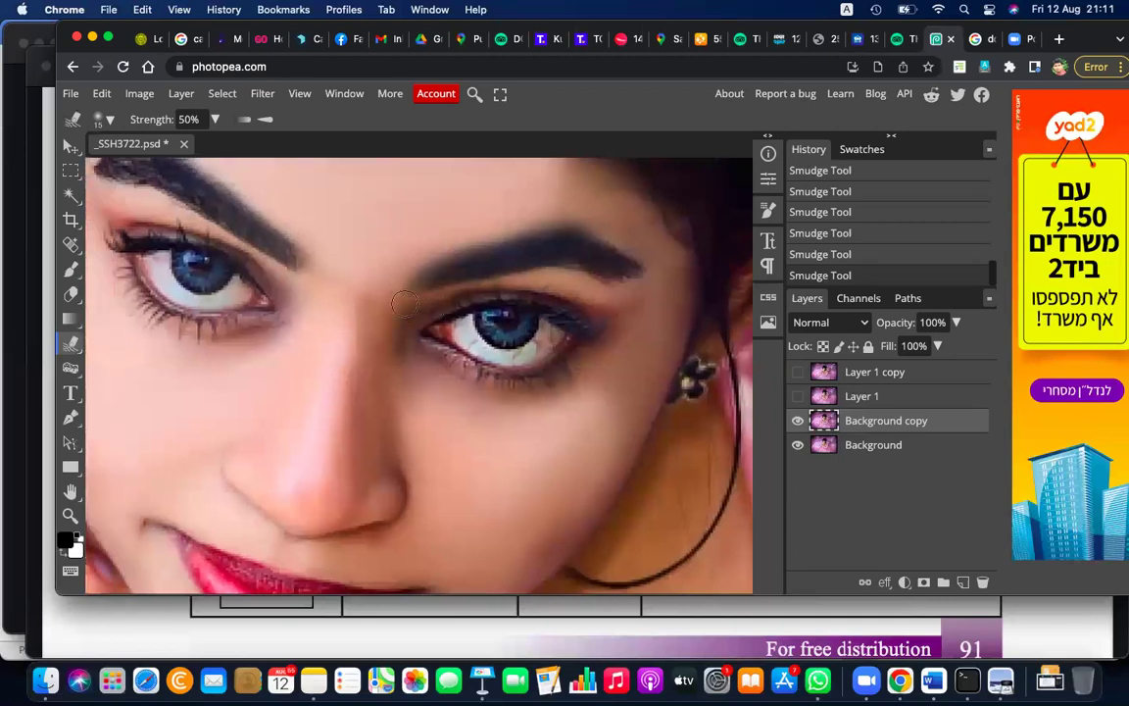
{"action": "scroll", "coordinate": [403, 303], "scroll_direction": "up", "scroll_amount": 2}
{"action": "scroll", "coordinate": [402, 303], "scroll_direction": "left", "scroll_amount": 2}
{"action": "scroll", "coordinate": [402, 303], "scroll_direction": "up", "scroll_amount": 1}
{"action": "scroll", "coordinate": [403, 303], "scroll_direction": "left", "scroll_amount": 2}
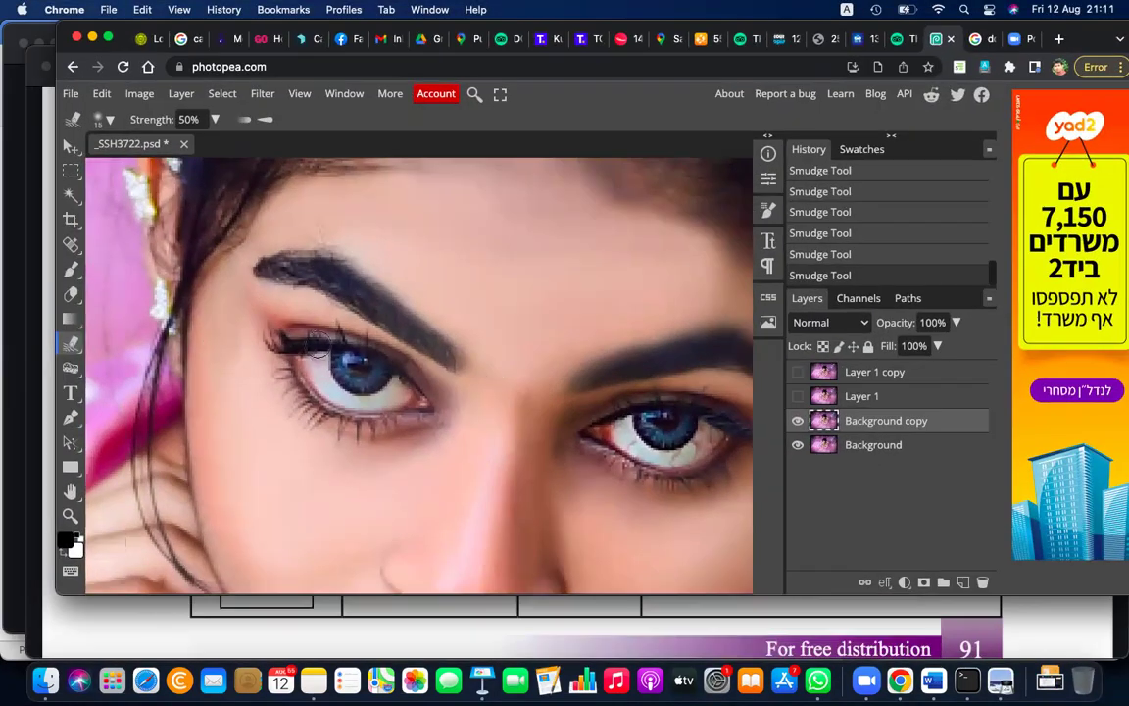
{"action": "scroll", "coordinate": [494, 370], "scroll_direction": "down", "scroll_amount": 5}
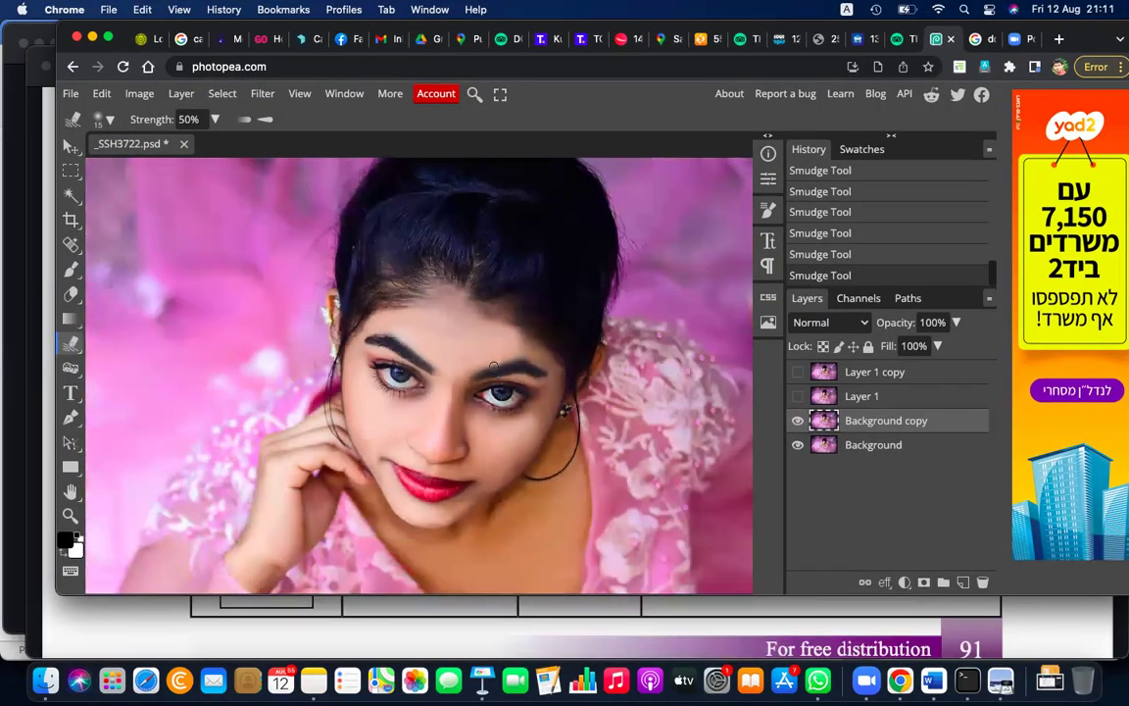
{"action": "scroll", "coordinate": [494, 366], "scroll_direction": "down", "scroll_amount": 2}
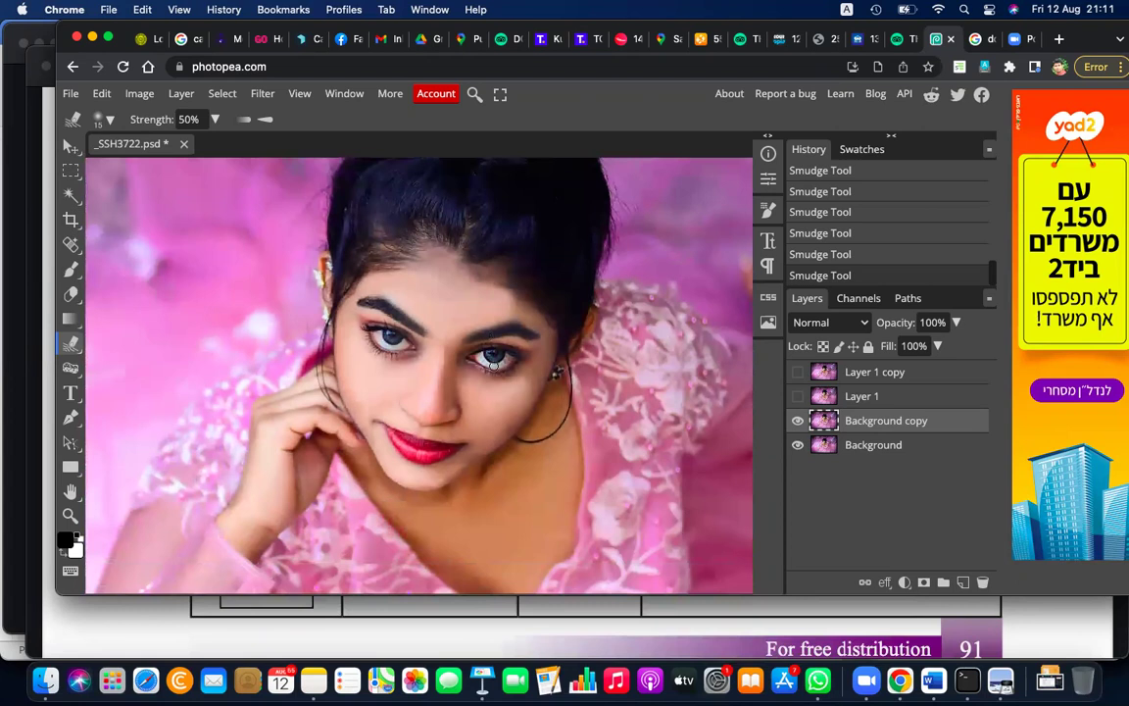
Step: Toggle the Background copy's visibility twice to compare the retouch with the original
{"action": "left_click", "coordinate": [798, 421]}
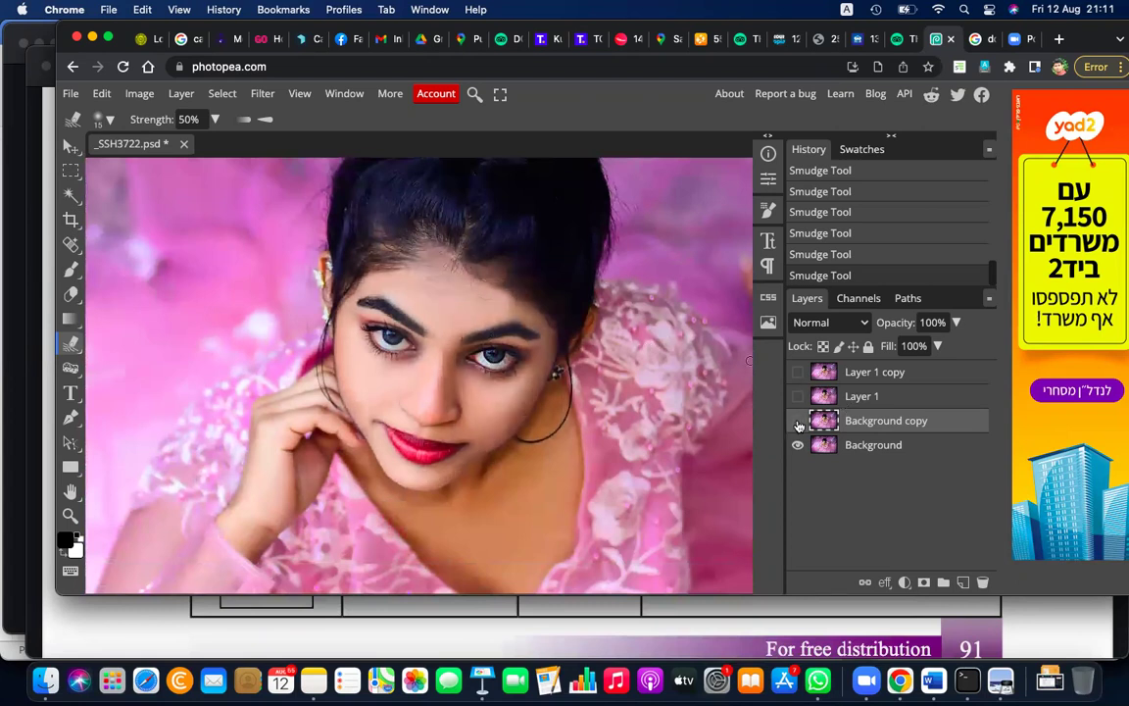
{"action": "left_click", "coordinate": [798, 422]}
{"action": "left_click", "coordinate": [798, 421]}
{"action": "left_click", "coordinate": [797, 421]}
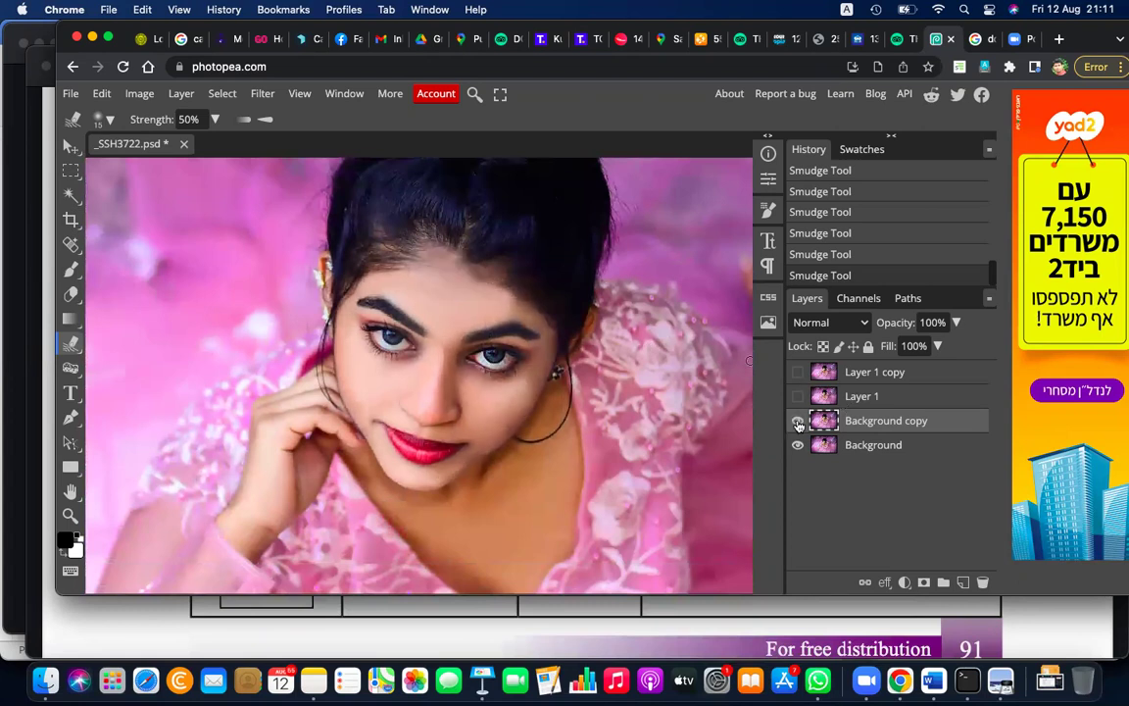
Step: Zoom into the eyes, smudge the left eyebrow, then smudge the left eye's inner corner with a 40 px brush
{"action": "scroll", "coordinate": [509, 341], "scroll_direction": "up", "scroll_amount": 3}
{"action": "scroll", "coordinate": [509, 341], "scroll_direction": "up", "scroll_amount": 3}
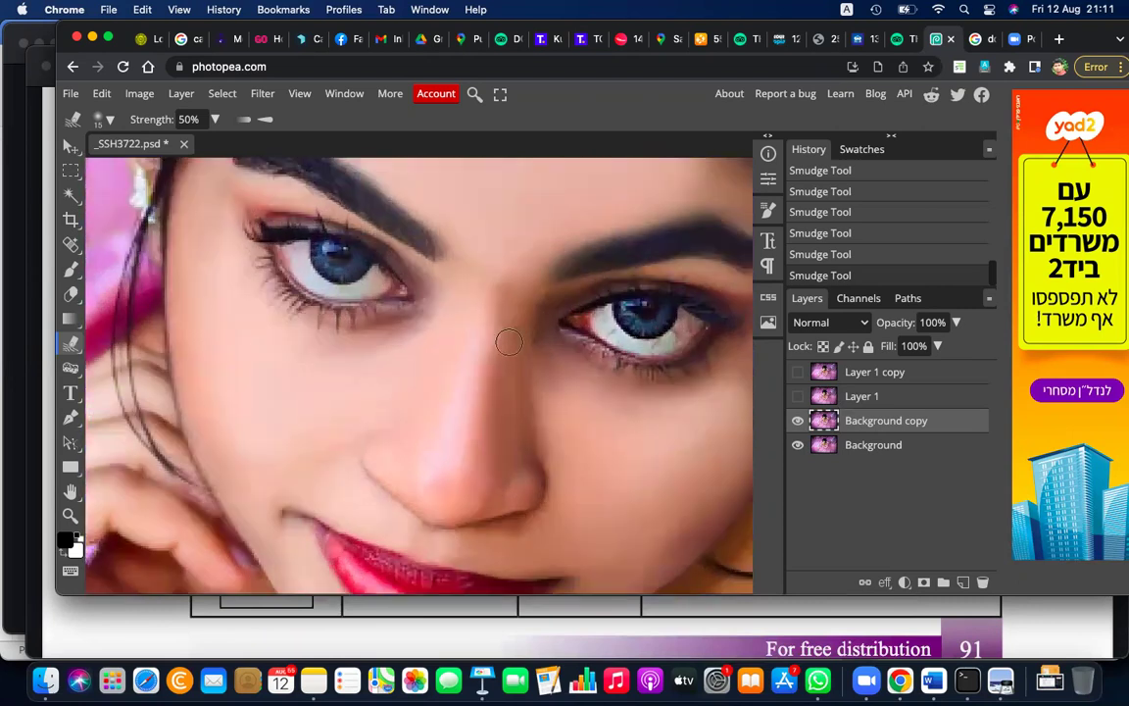
{"action": "scroll", "coordinate": [548, 328], "scroll_direction": "right", "scroll_amount": 5}
{"action": "scroll", "coordinate": [549, 328], "scroll_direction": "up", "scroll_amount": 3}
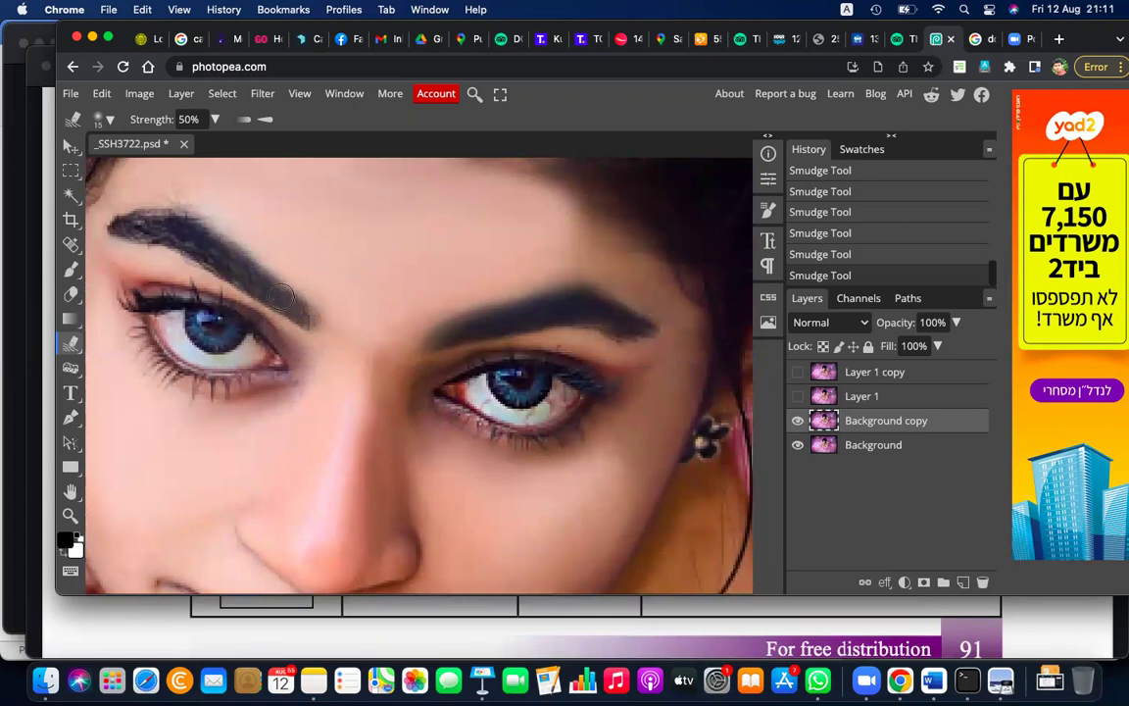
{"action": "mouse_move", "coordinate": [179, 231]}
{"action": "left_mouse_down"}
{"action": "mouse_move", "coordinate": [123, 228]}
{"action": "mouse_move", "coordinate": [182, 243]}
{"action": "left_mouse_up"}
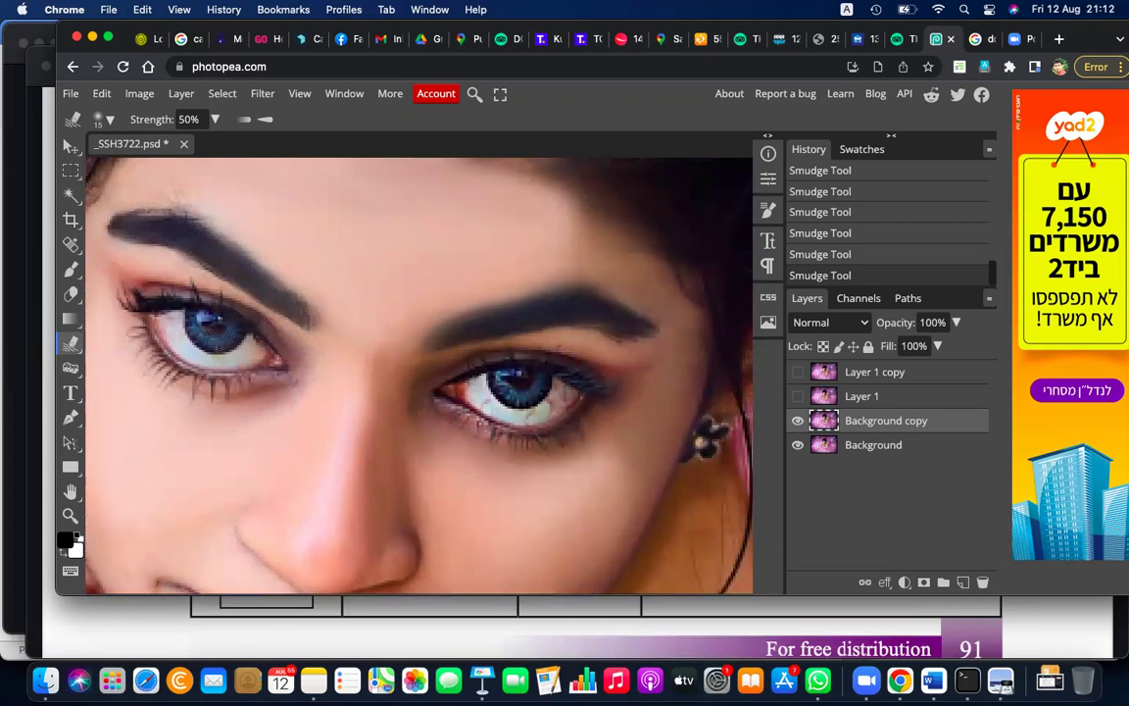
{"action": "key", "text": "bracketright"}
{"action": "key", "text": "bracketright"}
{"action": "key", "text": "bracketright"}
{"action": "mouse_move", "coordinate": [211, 333]}
{"action": "left_mouse_down"}
{"action": "mouse_move", "coordinate": [149, 316]}
{"action": "mouse_move", "coordinate": [201, 376]}
{"action": "mouse_move", "coordinate": [270, 376]}
{"action": "left_mouse_up"}
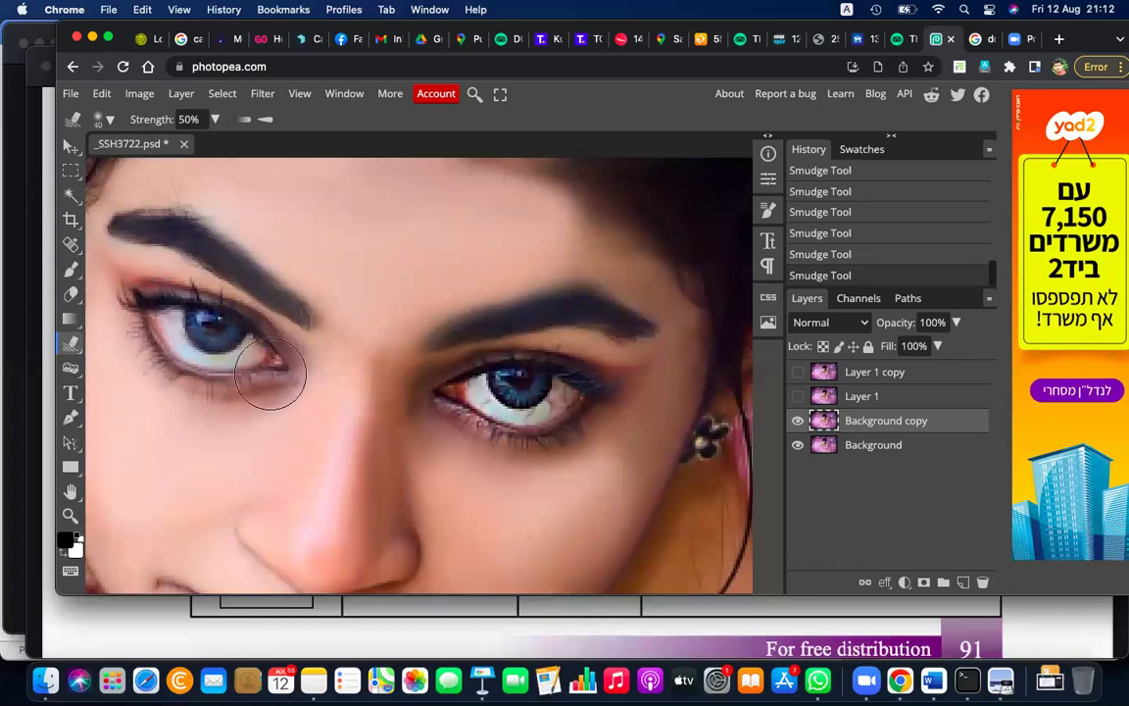
Step: Smudge the lids and lash lines of both eyes, redoing the strokes that went wrong
{"action": "mouse_move", "coordinate": [436, 372]}
{"action": "left_mouse_down"}
{"action": "mouse_move", "coordinate": [485, 367]}
{"action": "mouse_move", "coordinate": [512, 385]}
{"action": "left_mouse_up"}
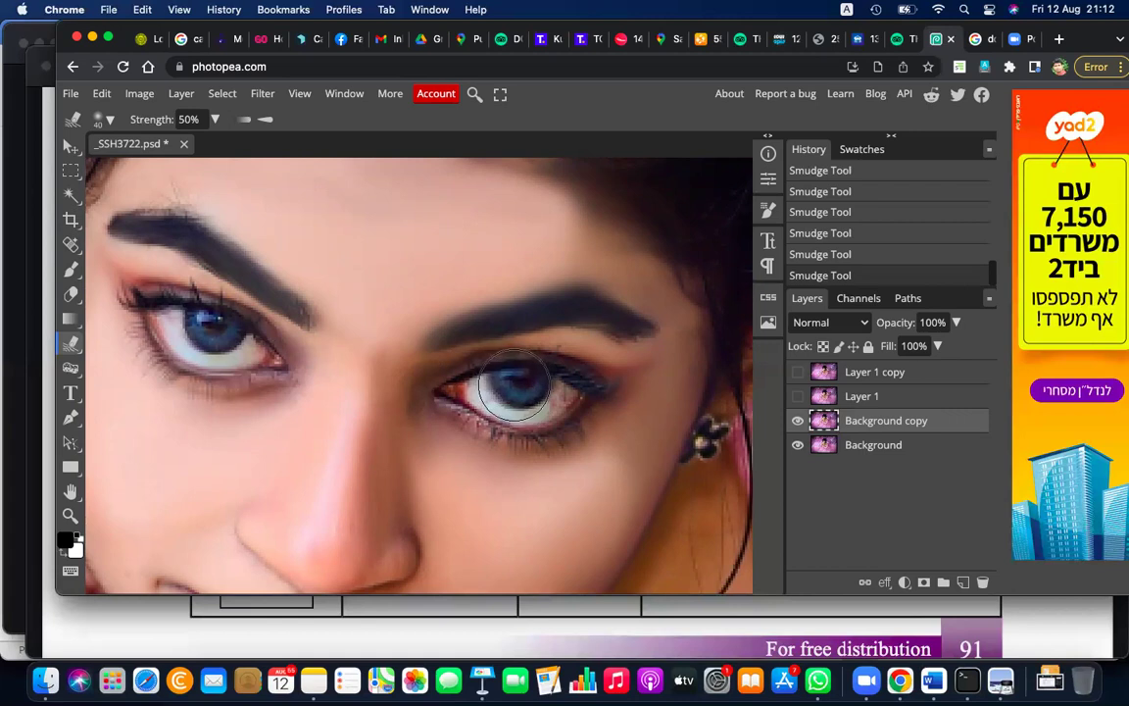
{"action": "key", "text": "super+z"}
{"action": "mouse_move", "coordinate": [522, 385]}
{"action": "left_mouse_down"}
{"action": "mouse_move", "coordinate": [460, 387]}
{"action": "mouse_move", "coordinate": [544, 431]}
{"action": "left_mouse_up"}
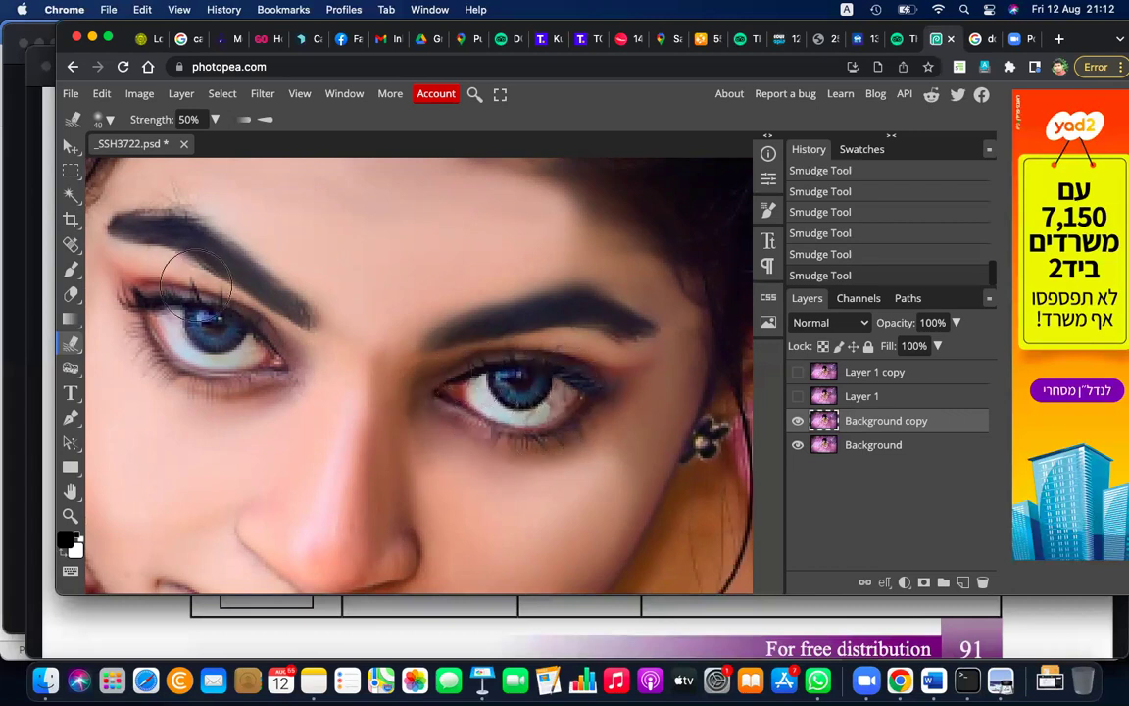
{"action": "left_click_drag", "start_coordinate": [164, 264], "coordinate": [161, 292]}
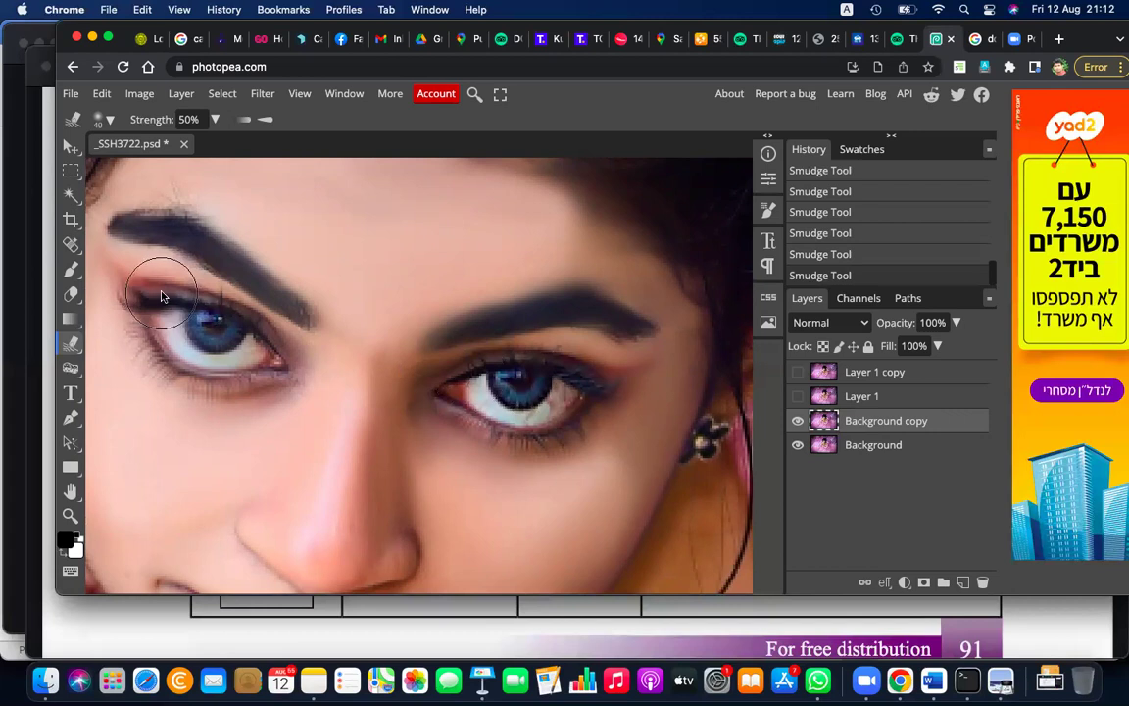
{"action": "key", "text": "ctrl+z"}
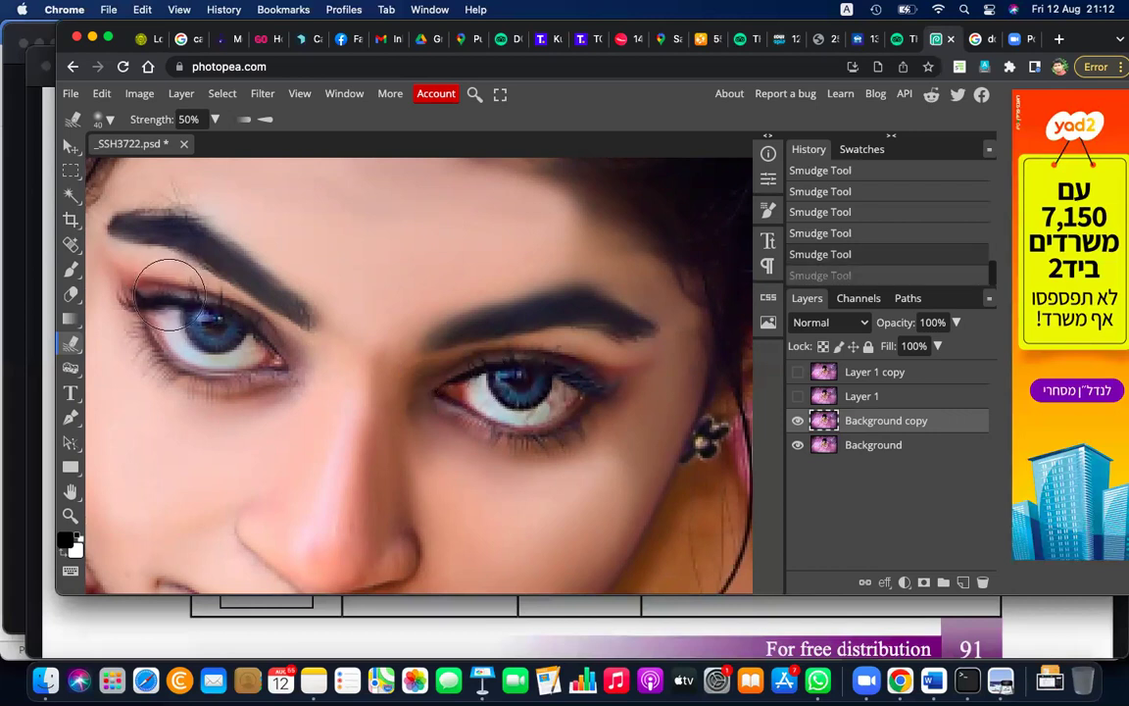
{"action": "left_click_drag", "start_coordinate": [169, 294], "coordinate": [166, 270]}
Step: Scroll down to the mouth and smudge the highlights on the red lower lip
{"action": "scroll", "coordinate": [260, 371], "scroll_direction": "down", "scroll_amount": 3}
{"action": "scroll", "coordinate": [260, 370], "scroll_direction": "down", "scroll_amount": 3}
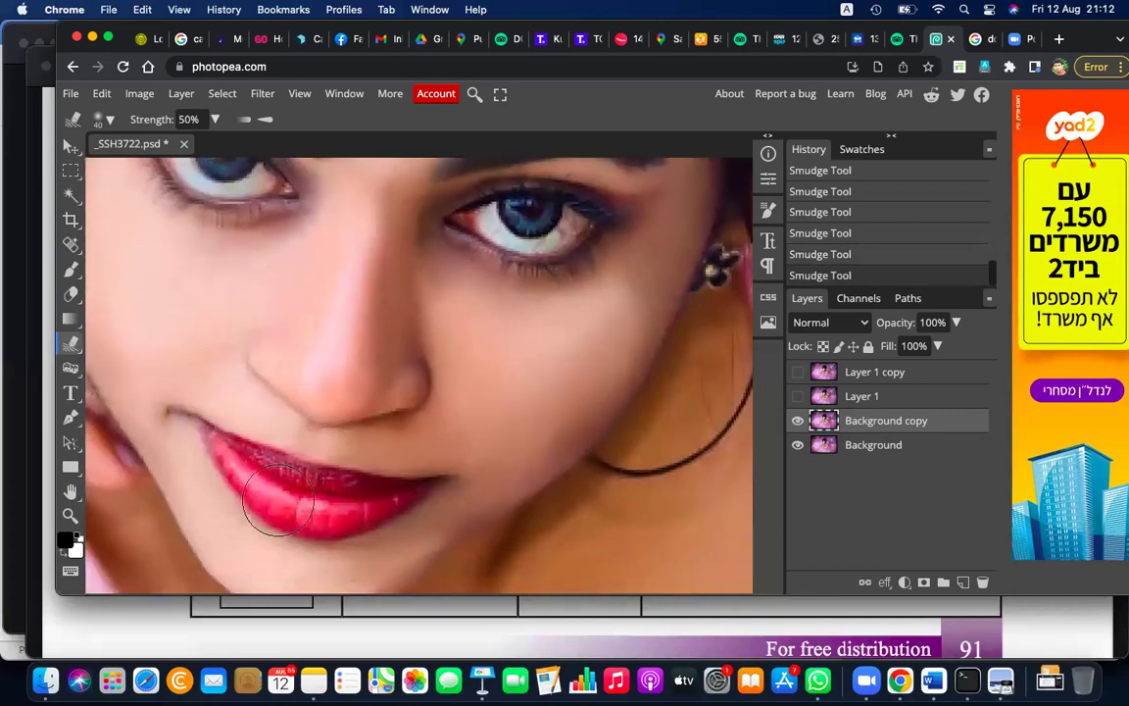
{"action": "mouse_move", "coordinate": [237, 449]}
{"action": "left_mouse_down"}
{"action": "mouse_move", "coordinate": [300, 498]}
{"action": "mouse_move", "coordinate": [402, 478]}
{"action": "mouse_move", "coordinate": [394, 496]}
{"action": "mouse_move", "coordinate": [326, 524]}
{"action": "mouse_move", "coordinate": [302, 453]}
{"action": "mouse_move", "coordinate": [294, 463]}
{"action": "left_mouse_up"}
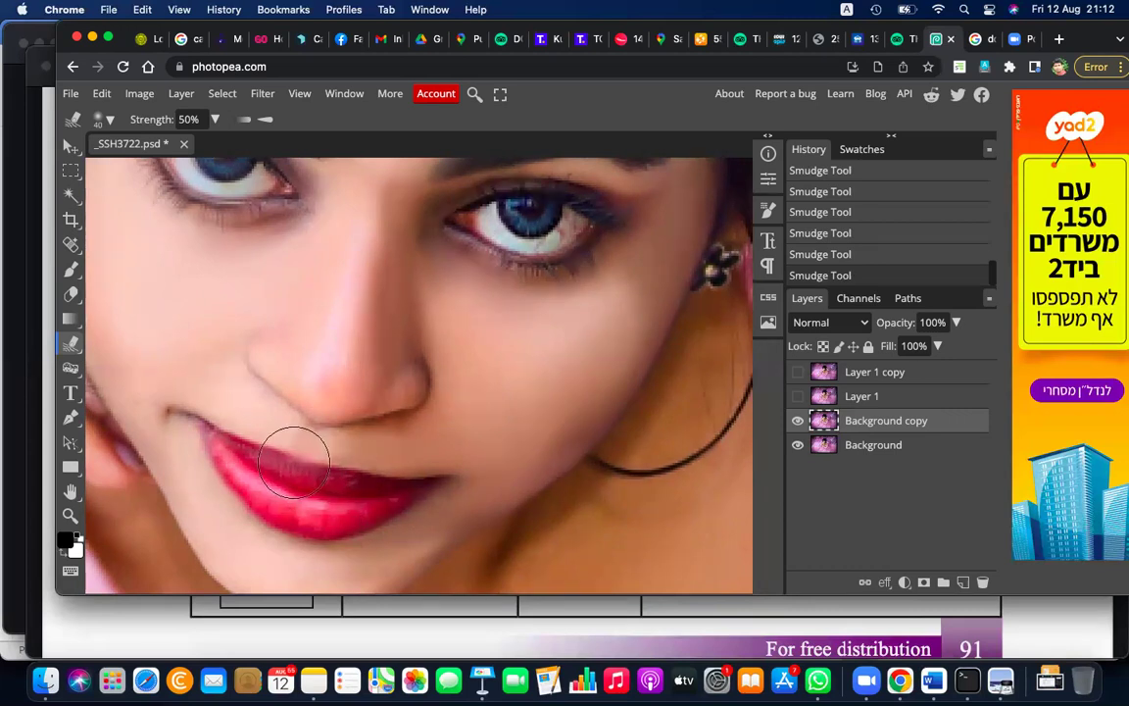
{"action": "scroll", "coordinate": [392, 451], "scroll_direction": "down", "scroll_amount": 5}
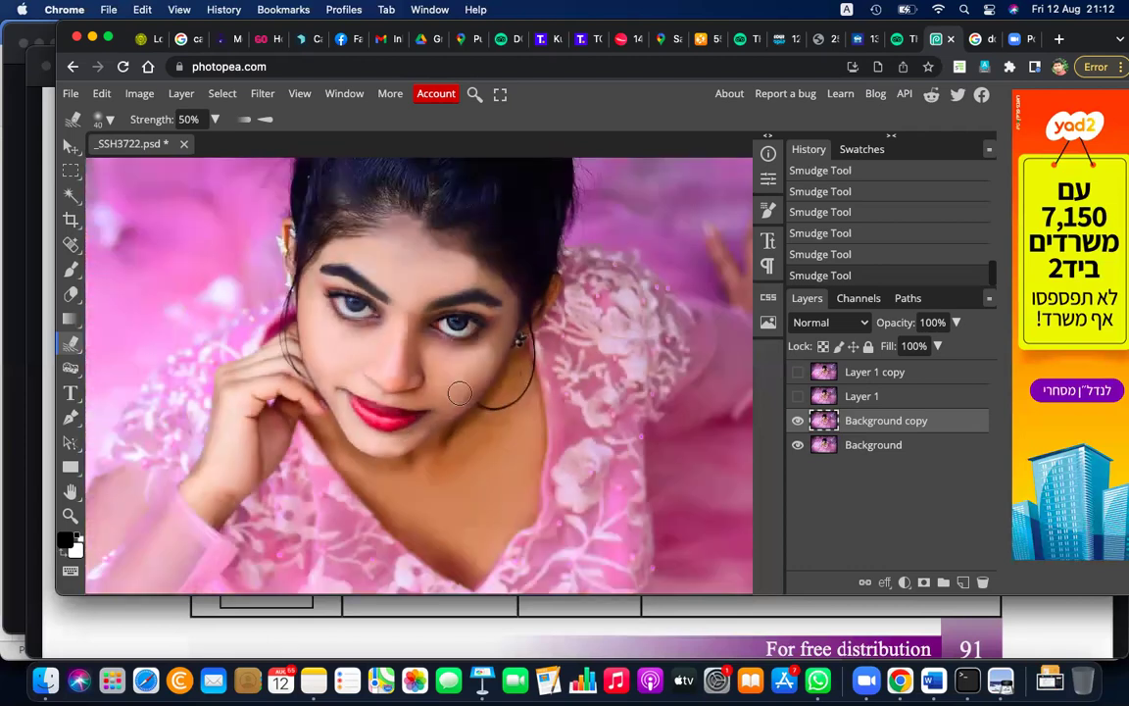
Step: With a larger brush, smudge the hairline, the left hair edge, the hand and the necklace line
{"action": "scroll", "coordinate": [459, 392], "scroll_direction": "up", "scroll_amount": 5}
{"action": "key", "text": "bracketright"}
{"action": "key", "text": "bracketright"}
{"action": "key", "text": "bracketright"}
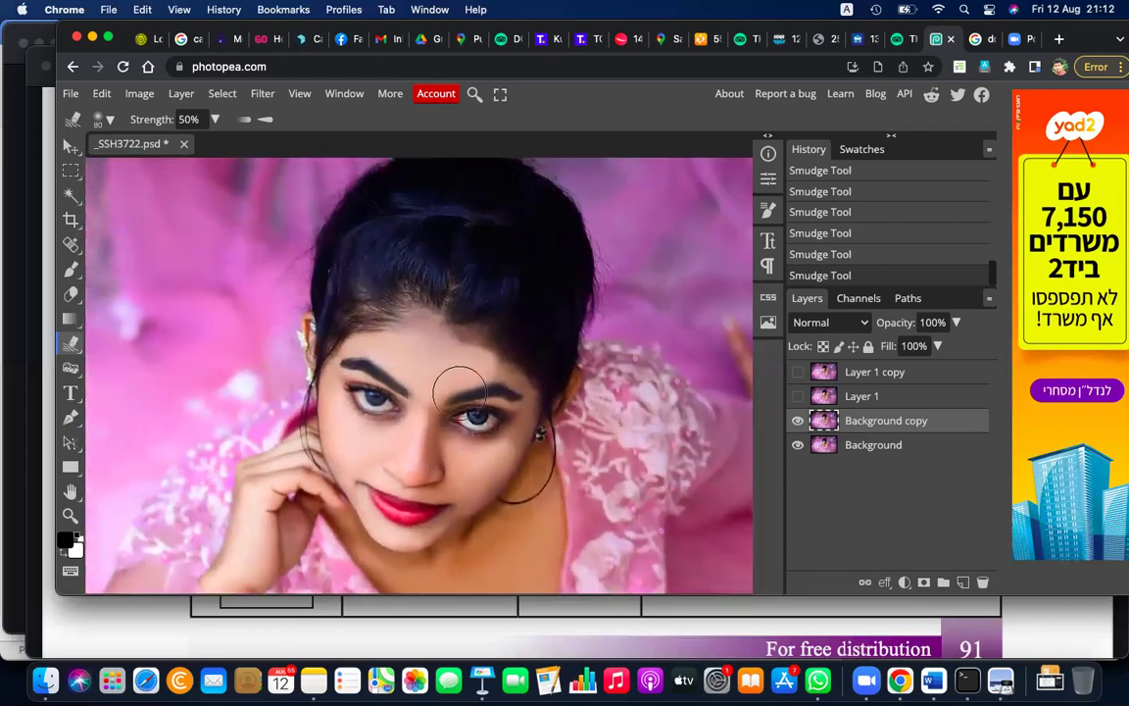
{"action": "mouse_move", "coordinate": [477, 312]}
{"action": "left_mouse_down"}
{"action": "mouse_move", "coordinate": [434, 286]}
{"action": "mouse_move", "coordinate": [364, 313]}
{"action": "mouse_move", "coordinate": [312, 367]}
{"action": "mouse_move", "coordinate": [345, 257]}
{"action": "left_mouse_up"}
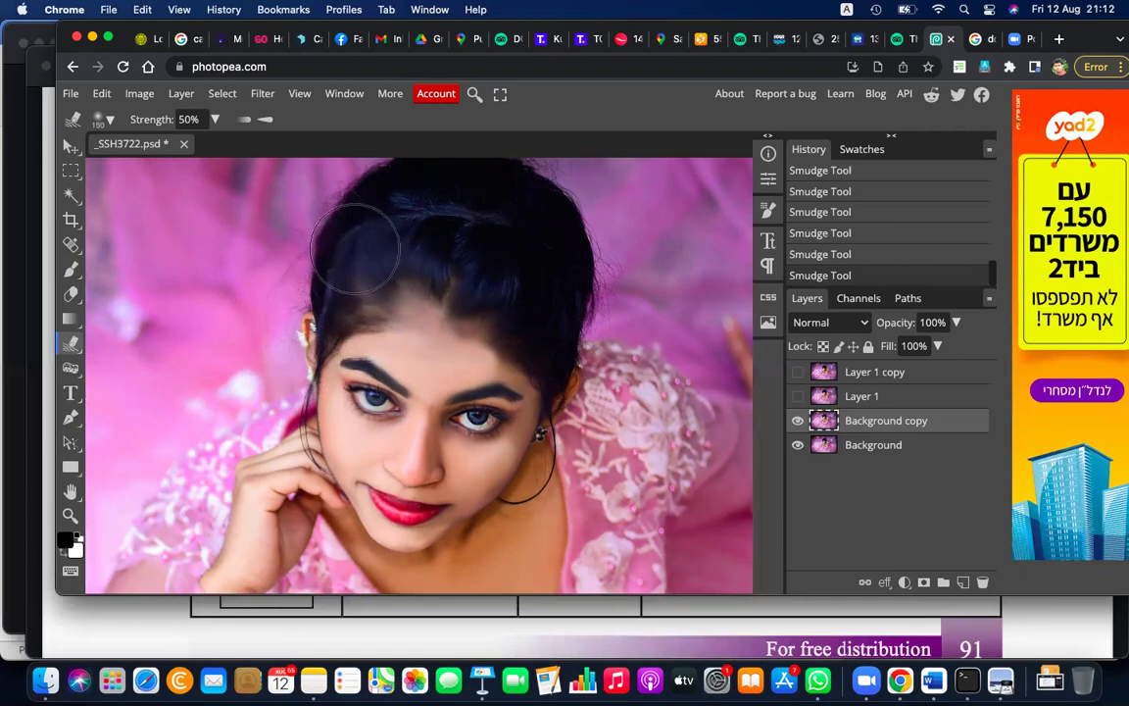
{"action": "mouse_move", "coordinate": [345, 259]}
{"action": "left_mouse_down"}
{"action": "mouse_move", "coordinate": [412, 217]}
{"action": "mouse_move", "coordinate": [457, 289]}
{"action": "mouse_move", "coordinate": [484, 220]}
{"action": "mouse_move", "coordinate": [552, 348]}
{"action": "mouse_move", "coordinate": [328, 196]}
{"action": "mouse_move", "coordinate": [269, 334]}
{"action": "left_mouse_up"}
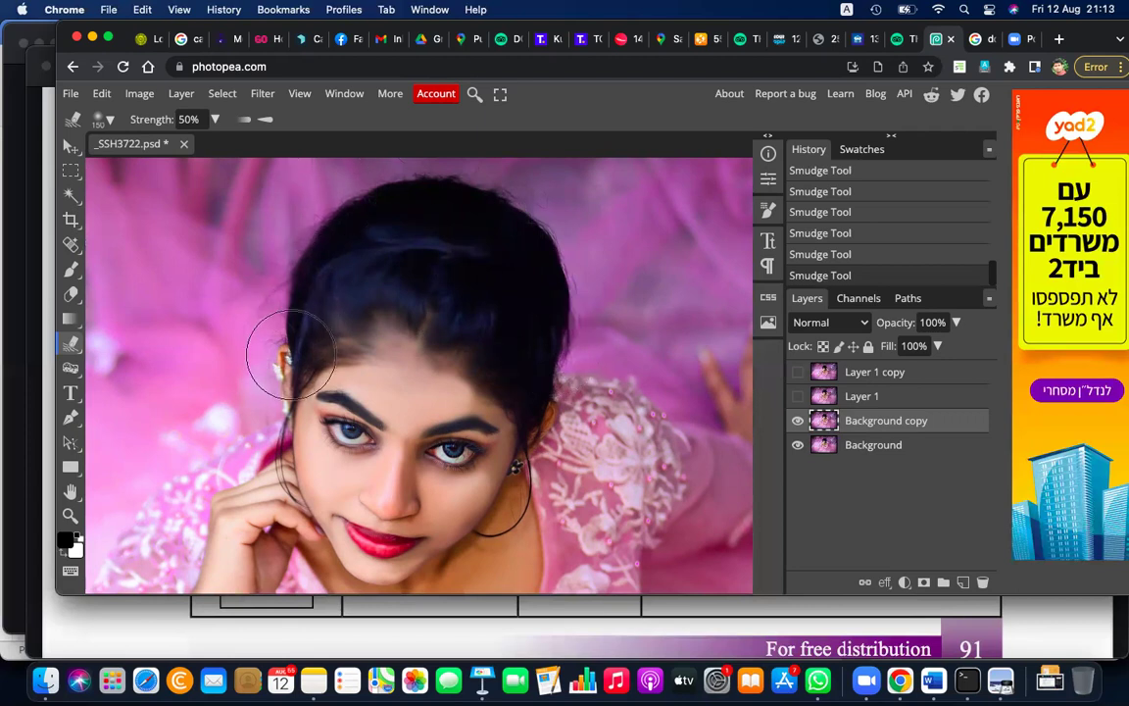
{"action": "scroll", "coordinate": [561, 365], "scroll_direction": "down", "scroll_amount": 3}
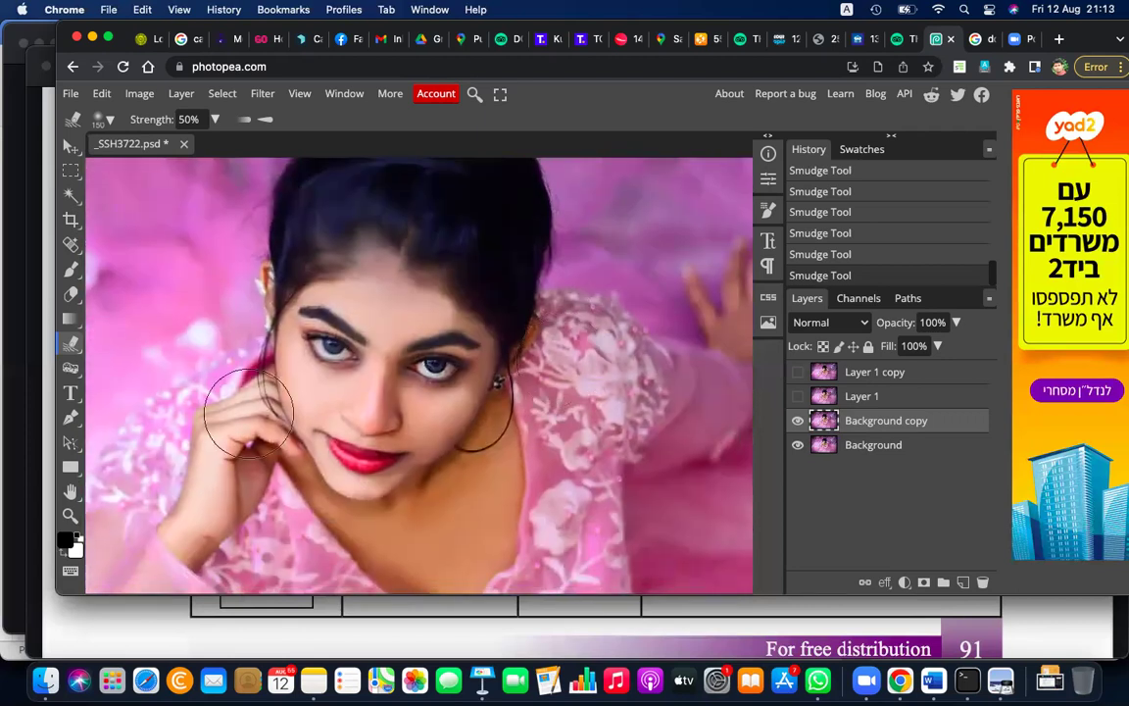
{"action": "mouse_move", "coordinate": [255, 412]}
{"action": "left_mouse_down"}
{"action": "mouse_move", "coordinate": [247, 460]}
{"action": "mouse_move", "coordinate": [283, 487]}
{"action": "left_mouse_up"}
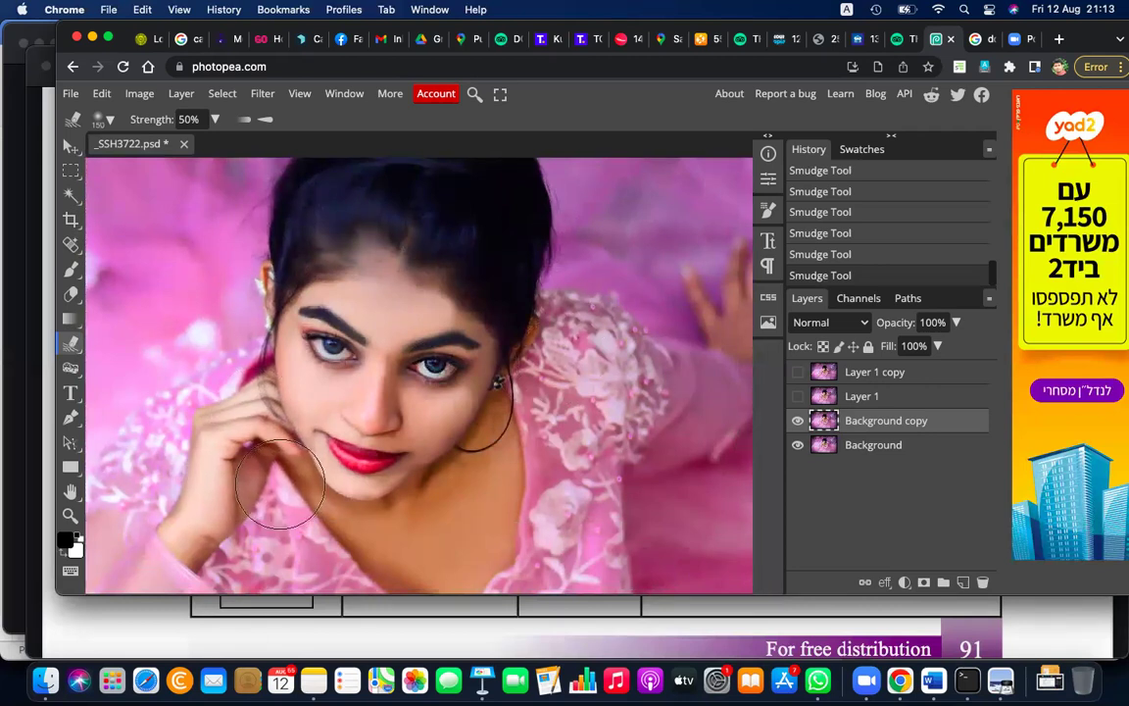
{"action": "left_click_drag", "start_coordinate": [495, 387], "coordinate": [500, 449]}
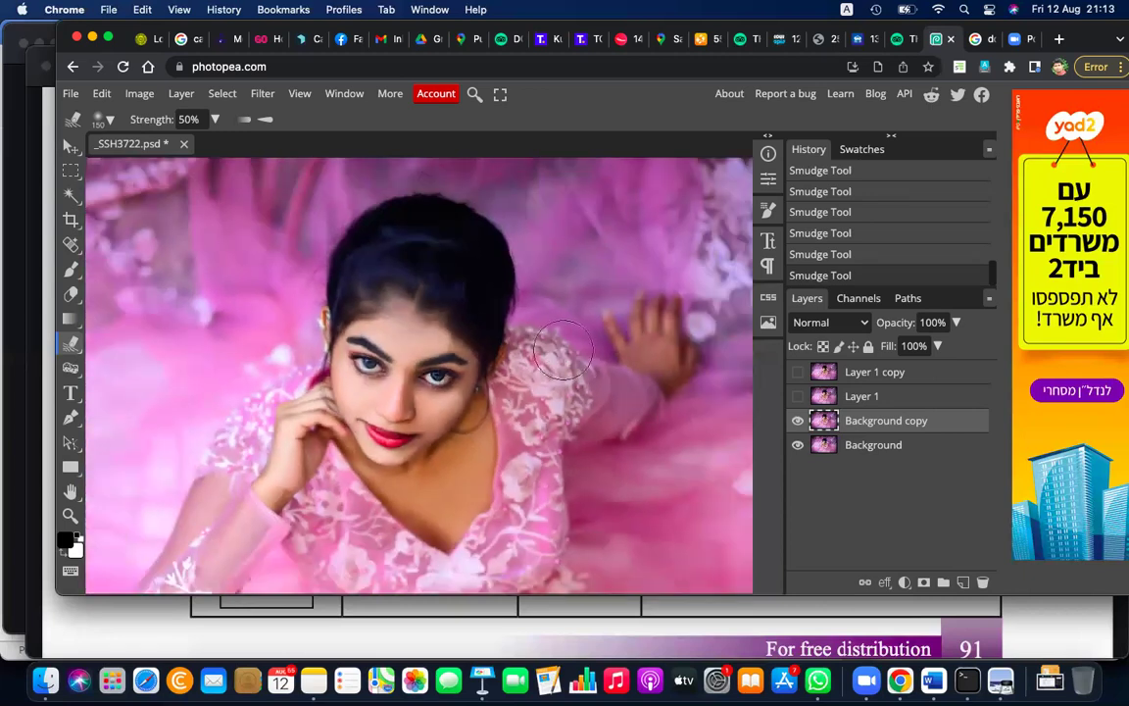
Step: Toggle the Background copy on and off to compare the retouch against the original photo
{"action": "left_click", "coordinate": [797, 421]}
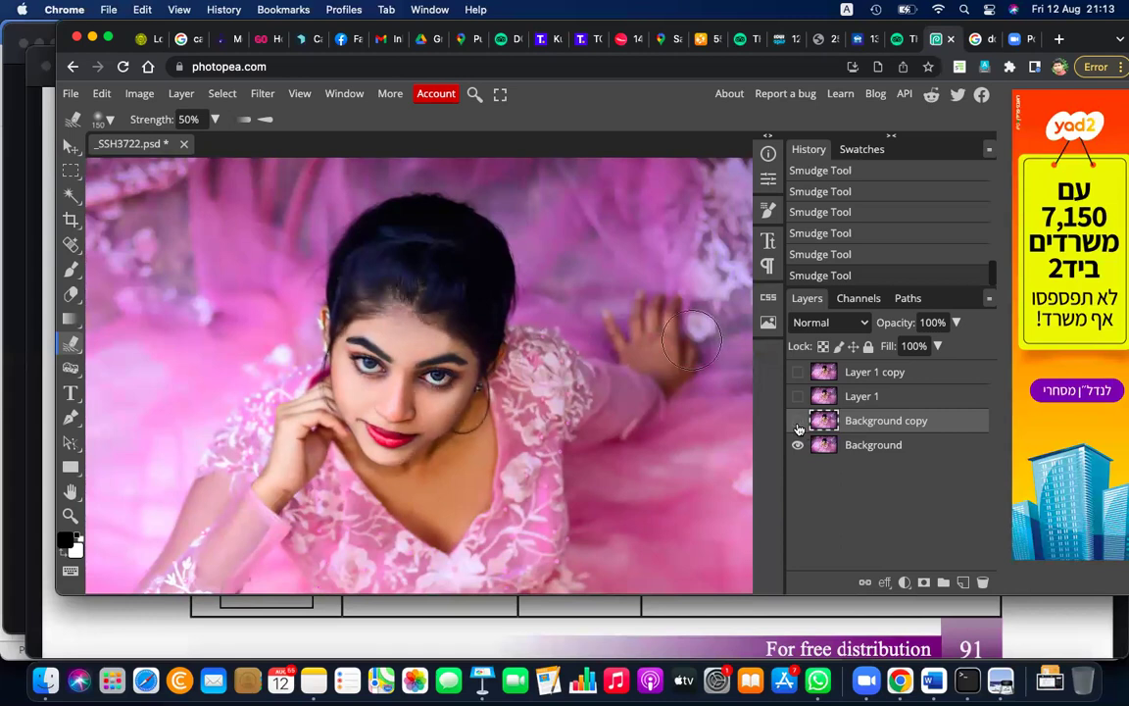
{"action": "left_click", "coordinate": [798, 422]}
{"action": "left_click", "coordinate": [796, 421]}
{"action": "left_click", "coordinate": [796, 421]}
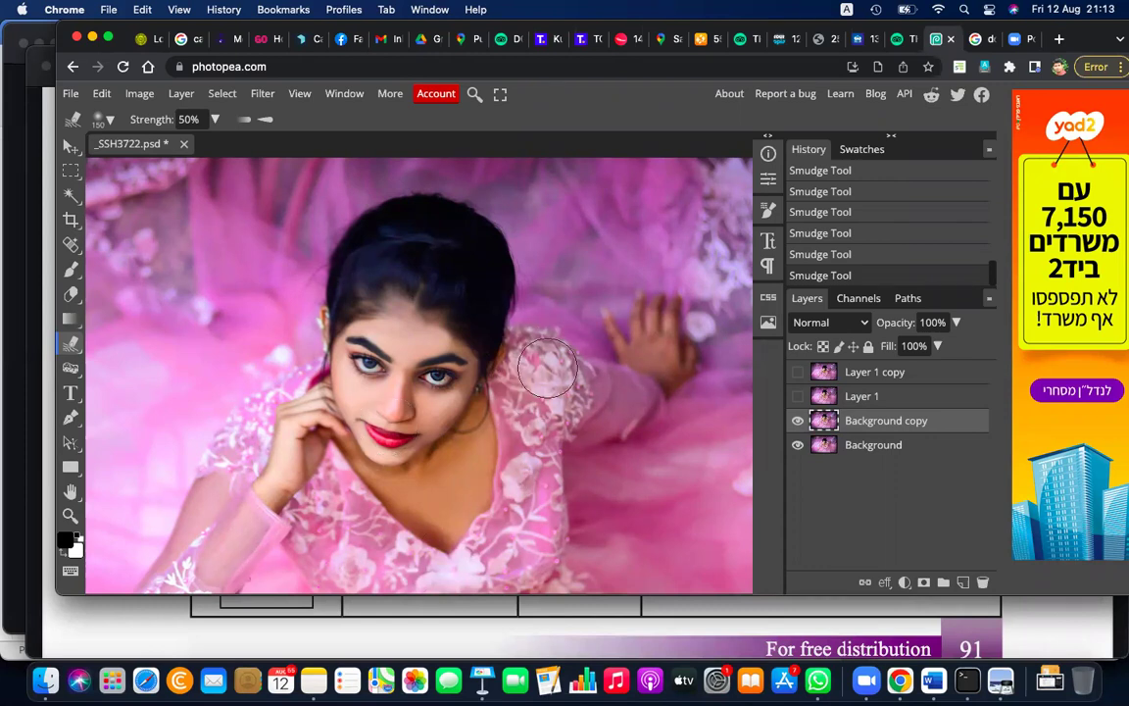
Step: Enlarge the smudge brush to 200 px and smooth the pink lace on her shoulder
{"action": "key", "text": "bracketright"}
{"action": "key", "text": "bracketright"}
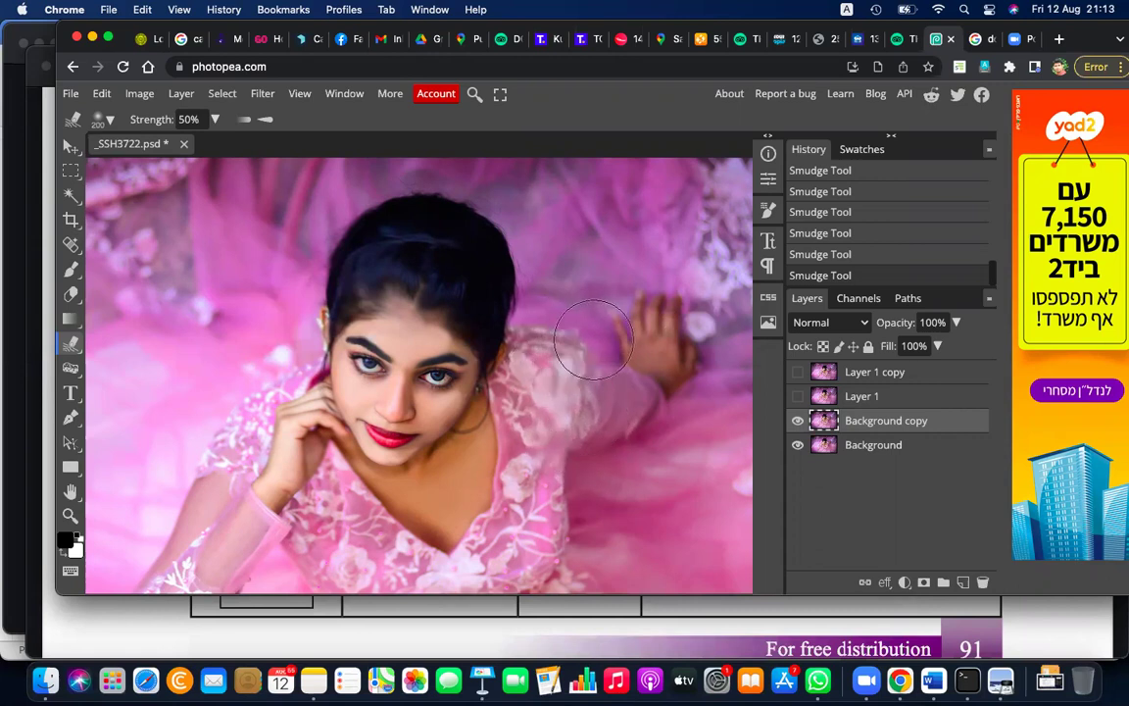
{"action": "left_click_drag", "start_coordinate": [593, 338], "coordinate": [581, 492]}
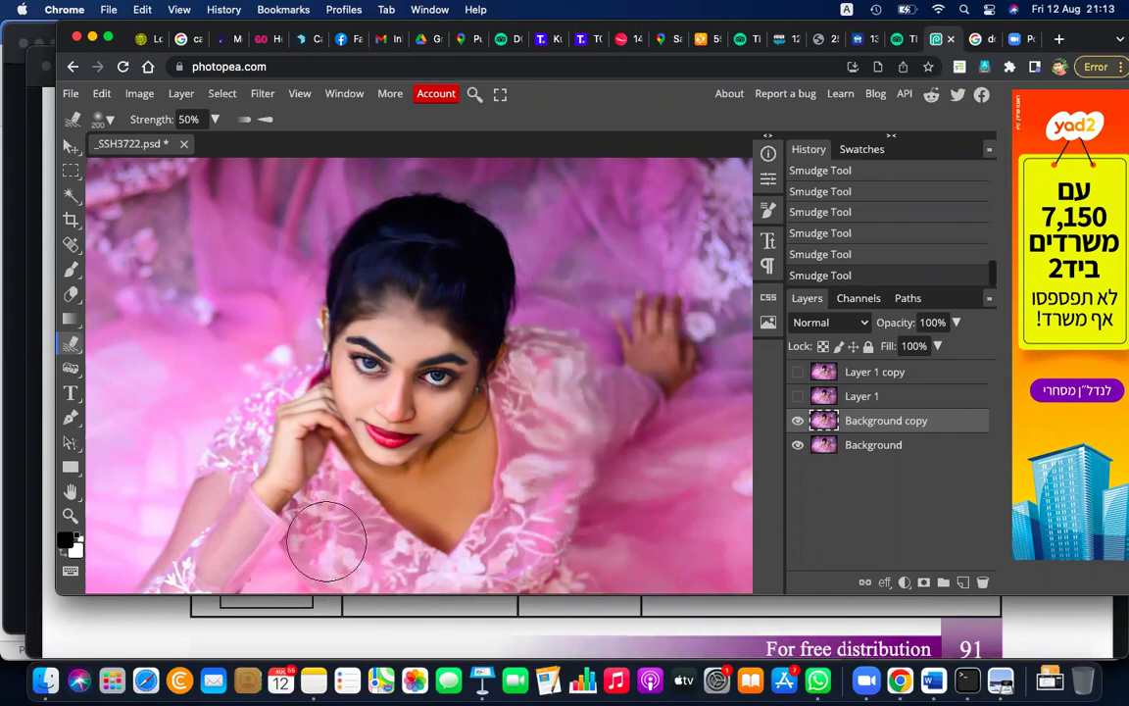
{"action": "scroll", "coordinate": [284, 401], "scroll_direction": "down", "scroll_amount": 1}
{"action": "scroll", "coordinate": [259, 423], "scroll_direction": "down", "scroll_amount": 1}
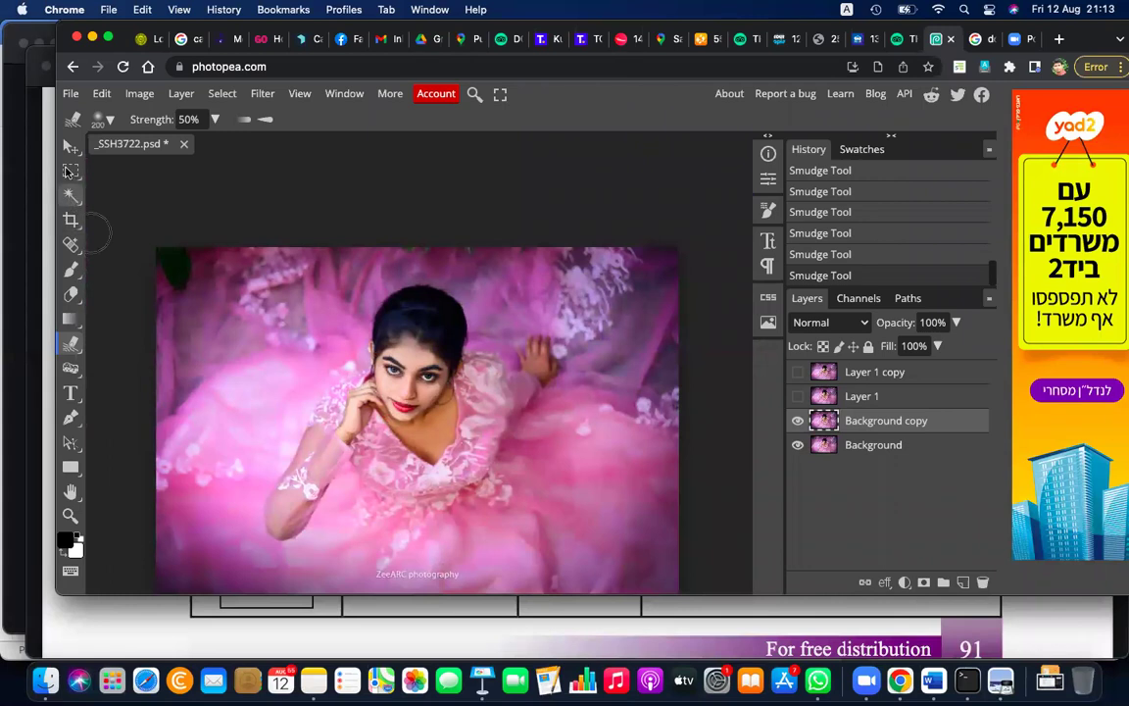
Step: Draw an elliptical selection around her head and face, nudging it up and right into place
{"action": "left_click", "coordinate": [71, 171]}
{"action": "right_click", "coordinate": [71, 171]}
{"action": "left_click", "coordinate": [137, 191]}
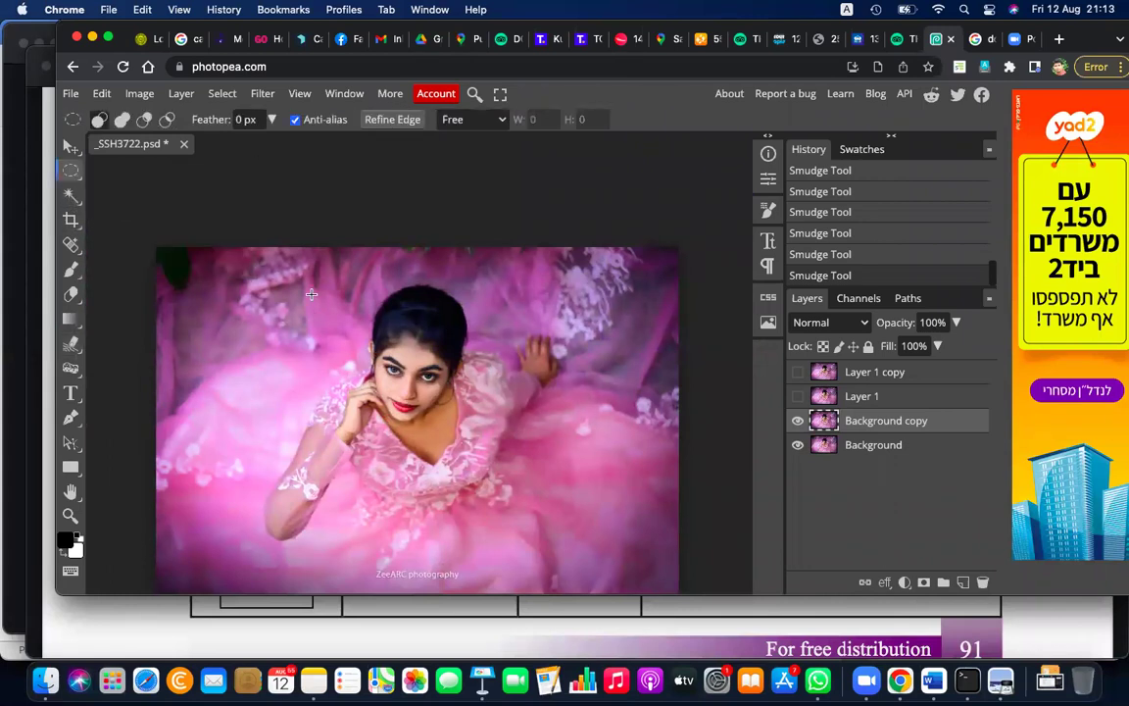
{"action": "left_click_drag", "start_coordinate": [480, 414], "coordinate": [502, 443]}
{"action": "left_click", "coordinate": [502, 443]}
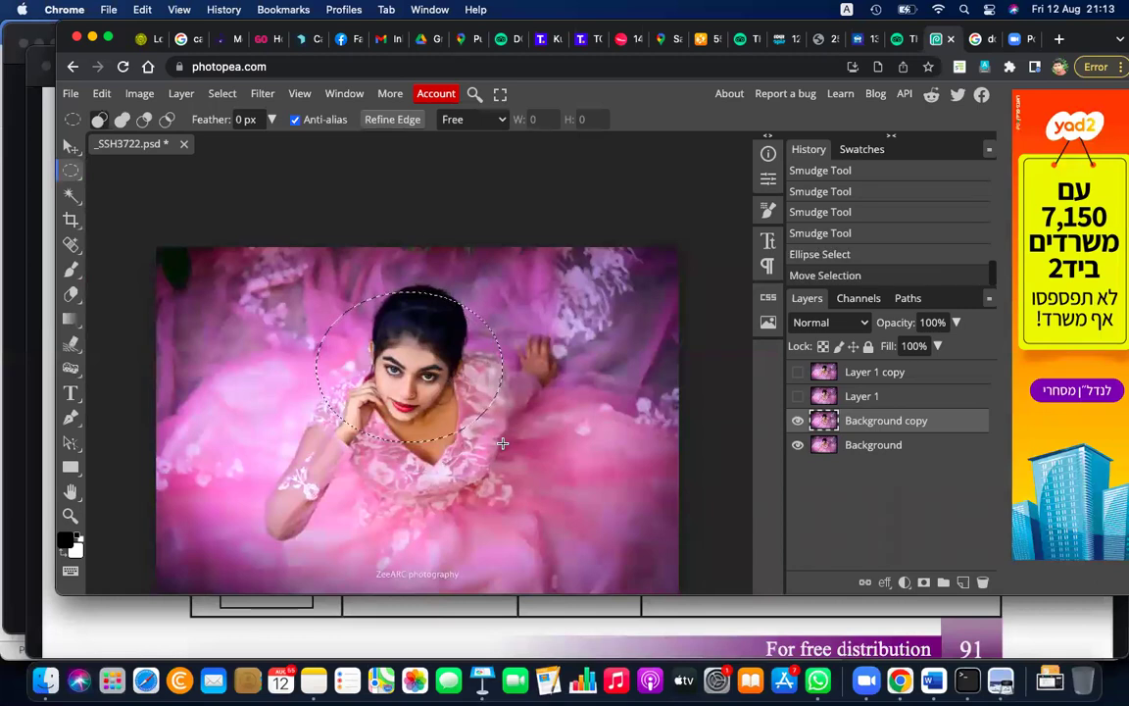
{"action": "key", "text": "Up"}
{"action": "key", "text": "Up"}
{"action": "key", "text": "Up"}
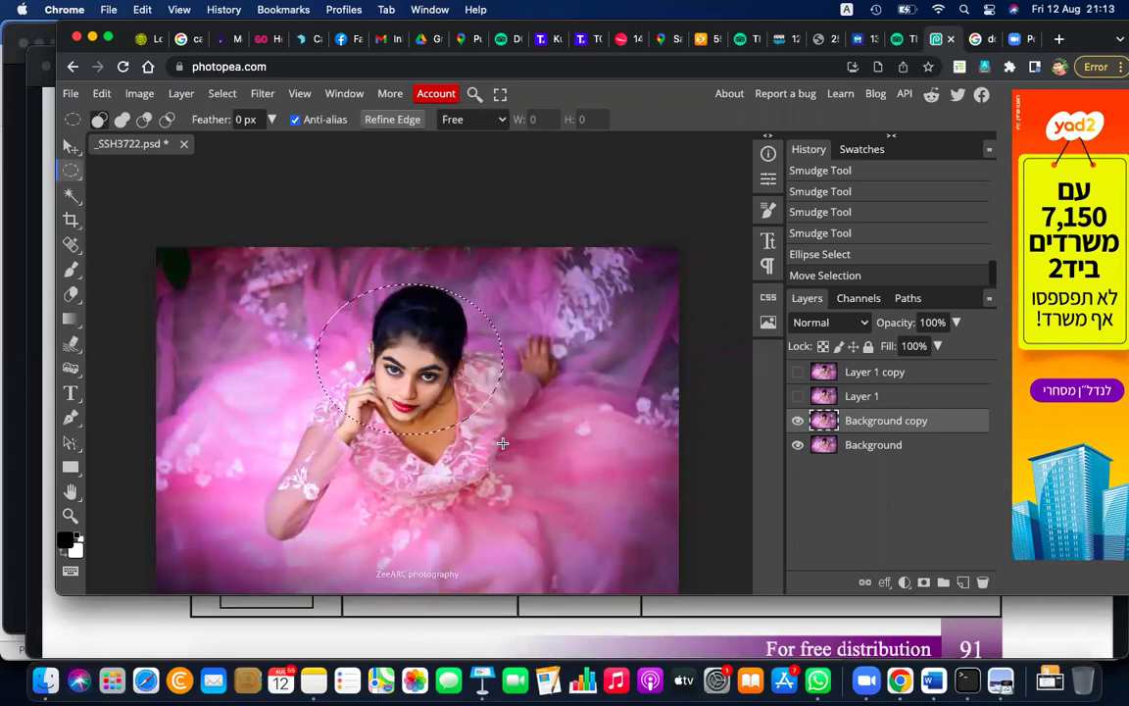
{"action": "key", "text": "Right"}
{"action": "key", "text": "Right"}
{"action": "key", "text": "Right"}
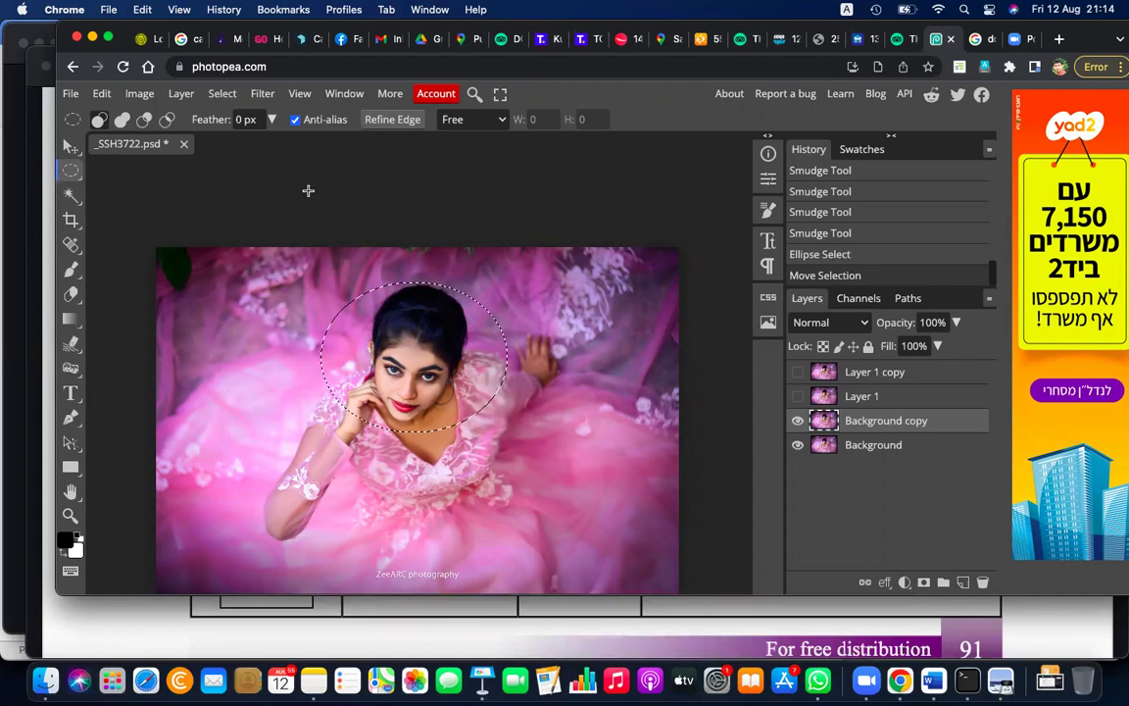
{"action": "left_click", "coordinate": [268, 98]}
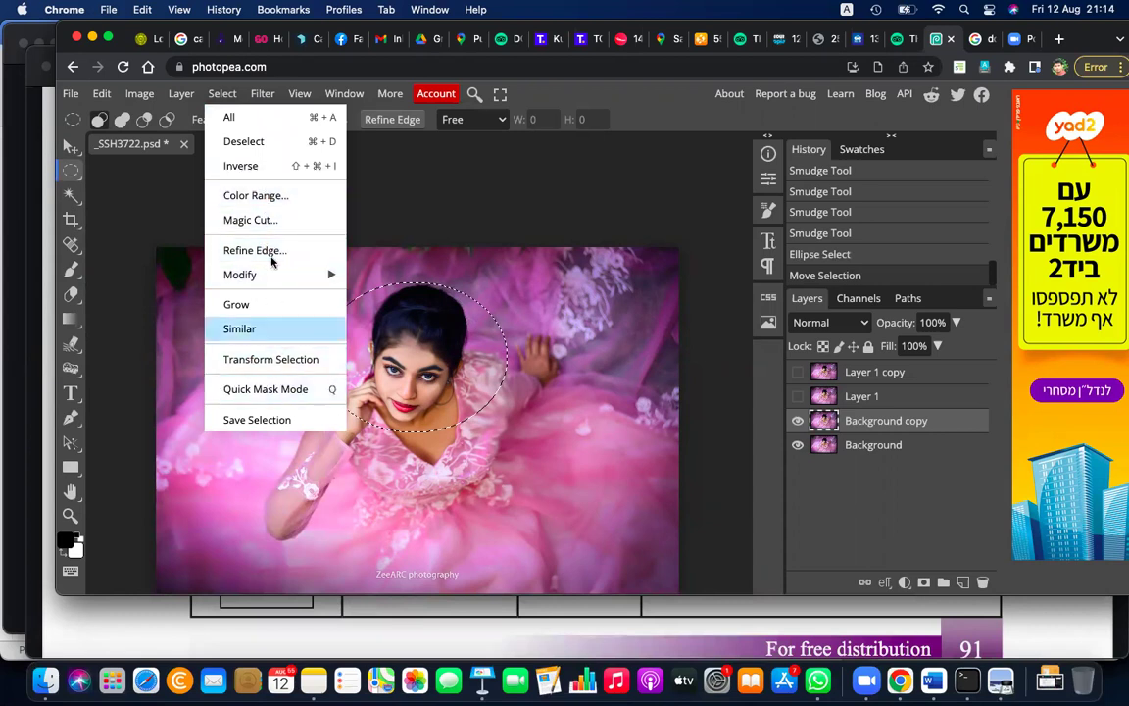
Step: Invert the ellipse selection, blur the background with a 13 px Gaussian Blur, then deselect
{"action": "left_click", "coordinate": [247, 165]}
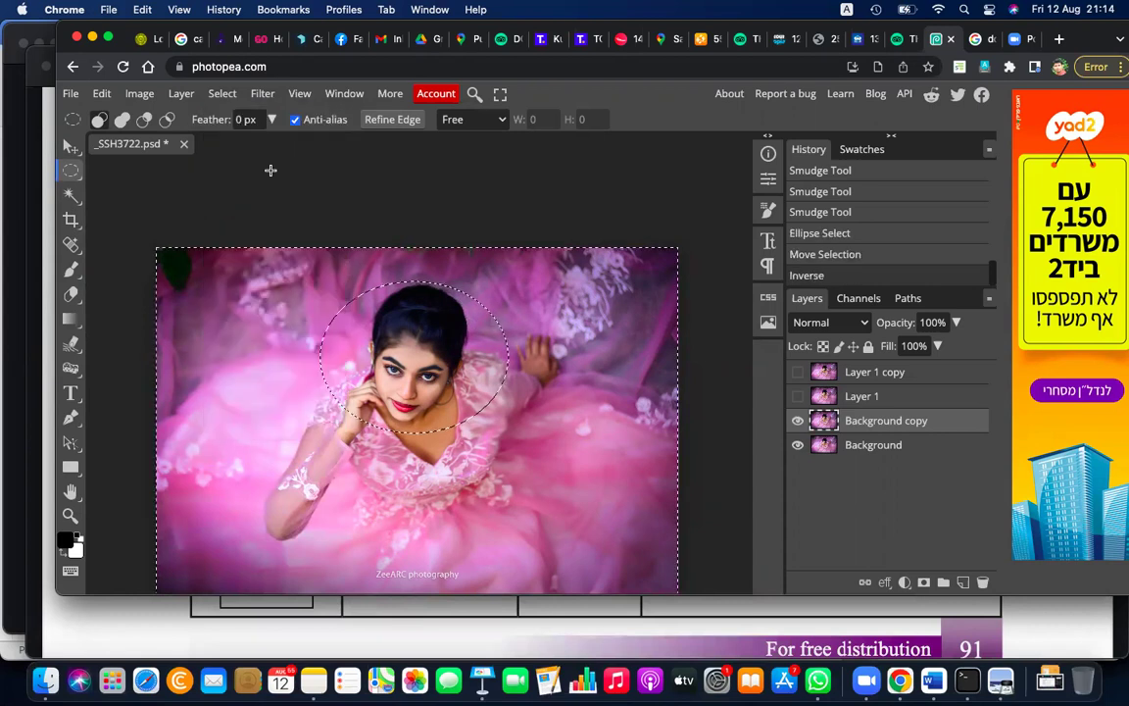
{"action": "left_click", "coordinate": [215, 94]}
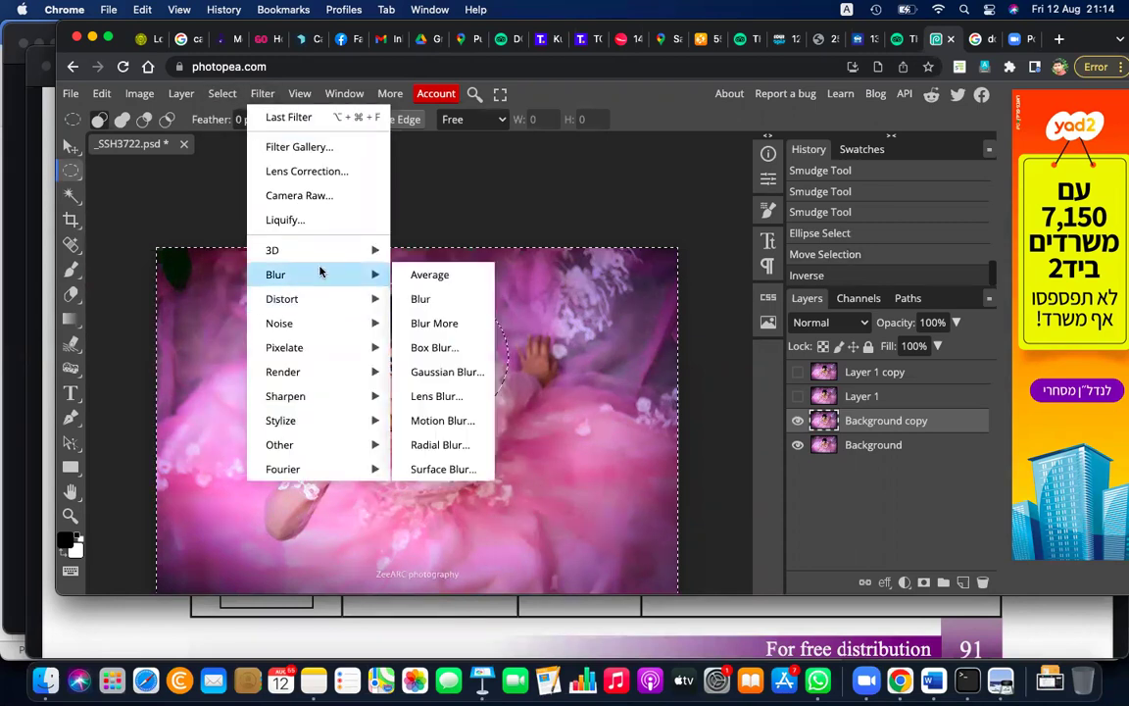
{"action": "left_click", "coordinate": [431, 372]}
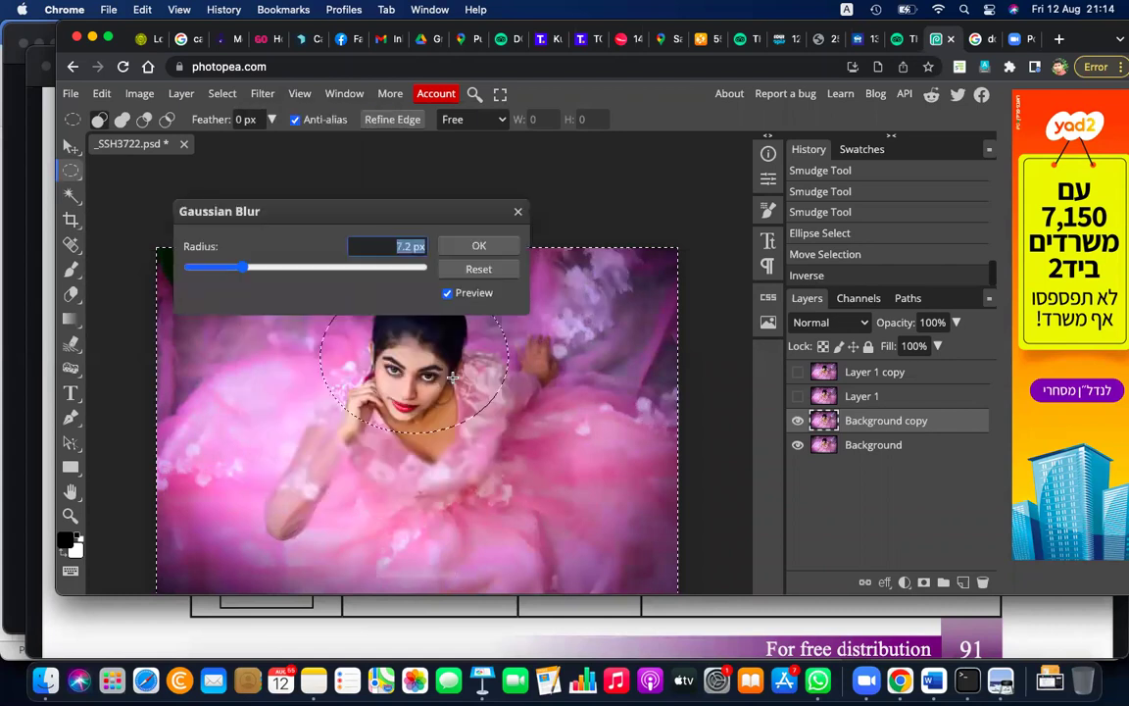
{"action": "mouse_move", "coordinate": [243, 268]}
{"action": "left_mouse_down"}
{"action": "mouse_move", "coordinate": [345, 276]}
{"action": "mouse_move", "coordinate": [237, 268]}
{"action": "mouse_move", "coordinate": [256, 267]}
{"action": "left_mouse_up"}
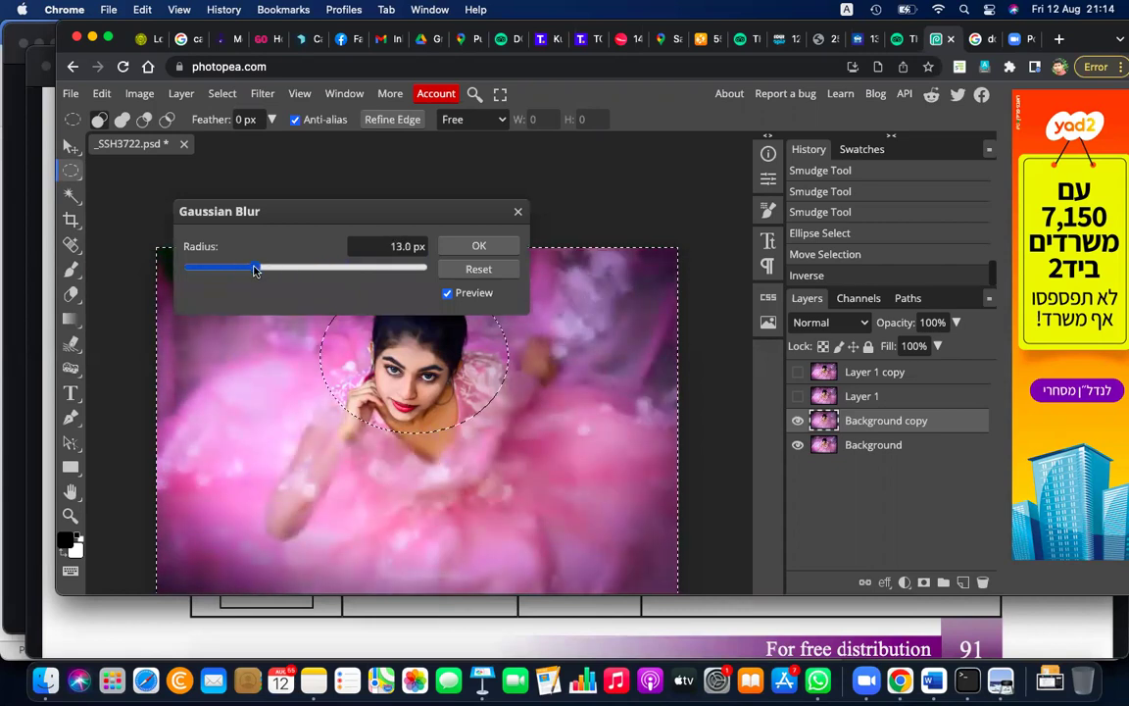
{"action": "left_click", "coordinate": [497, 252]}
{"action": "key", "text": "ctrl+d"}
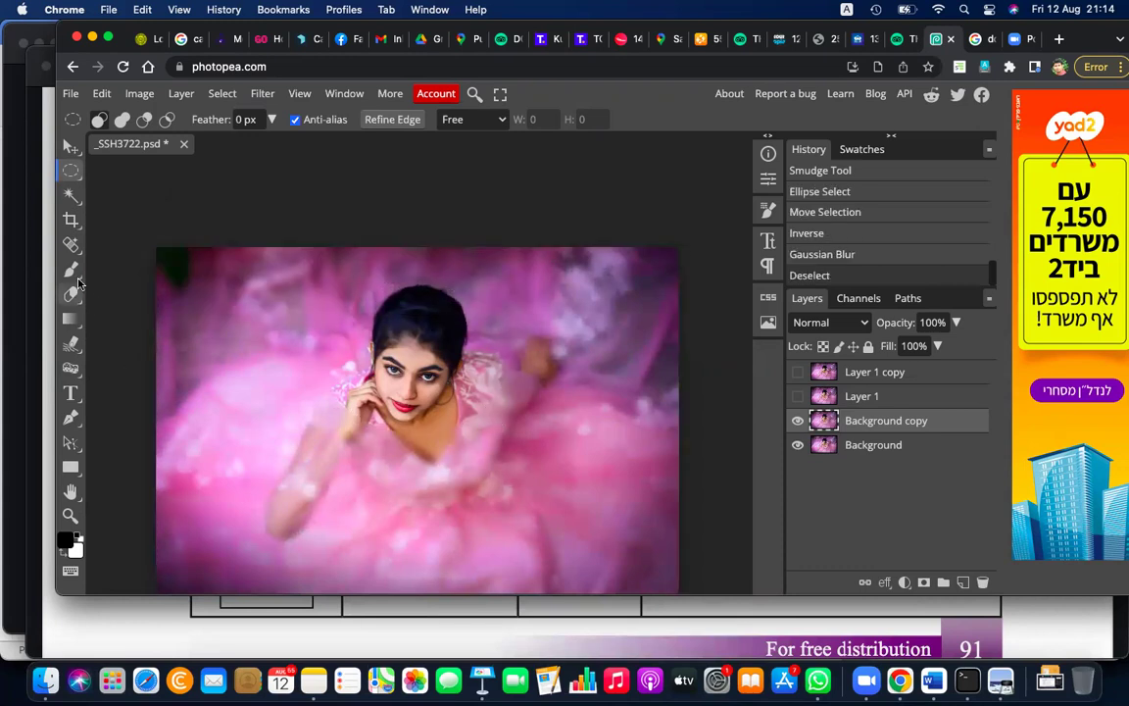
Step: Choose the Blur Tool at 300 px and blur the pink dress to the left of her face
{"action": "left_click", "coordinate": [71, 268]}
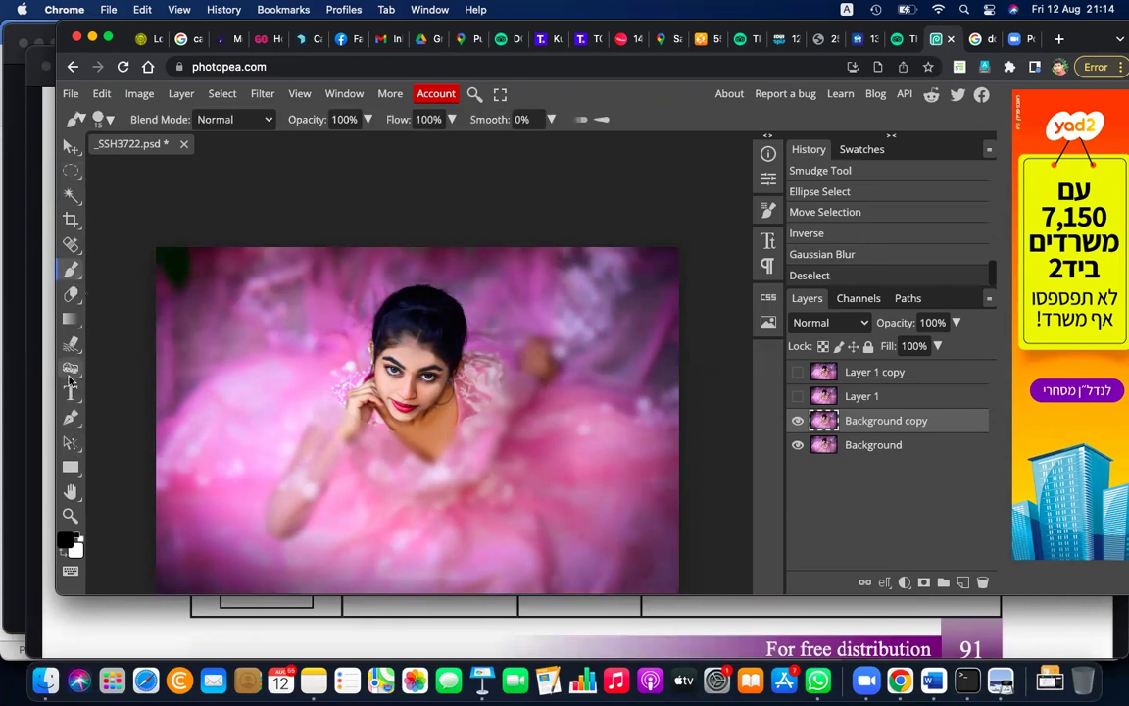
{"action": "right_click", "coordinate": [72, 372]}
{"action": "left_click", "coordinate": [70, 369]}
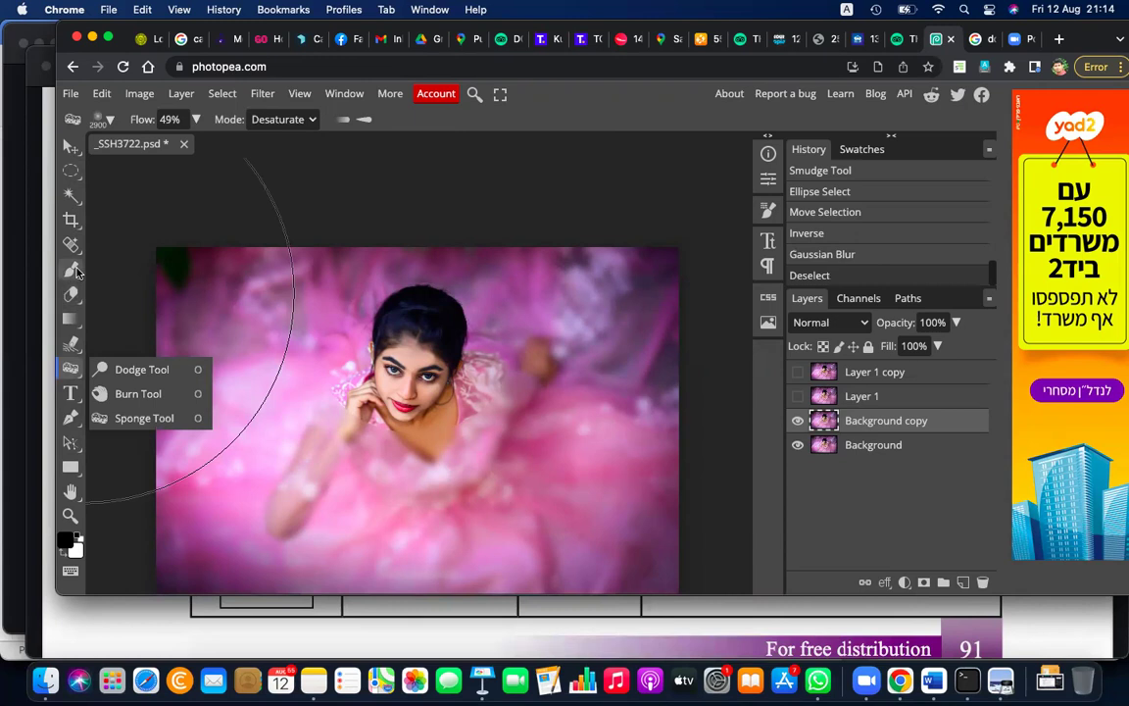
{"action": "left_click", "coordinate": [73, 270]}
{"action": "right_click", "coordinate": [79, 270]}
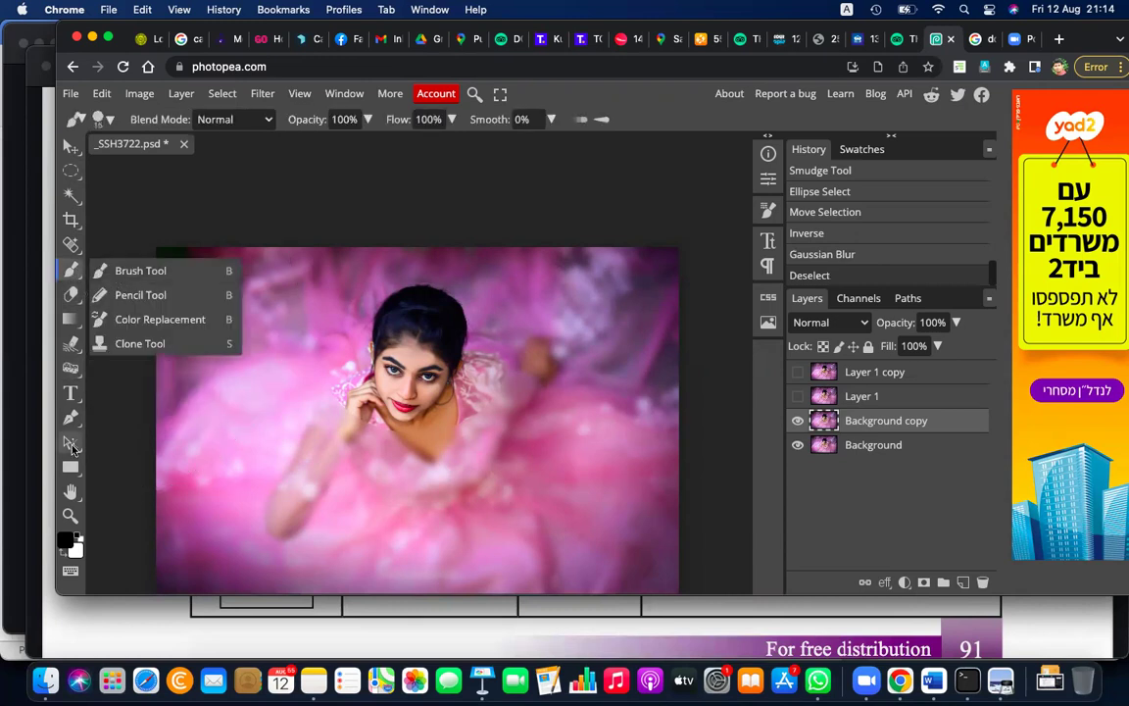
{"action": "right_click", "coordinate": [71, 370]}
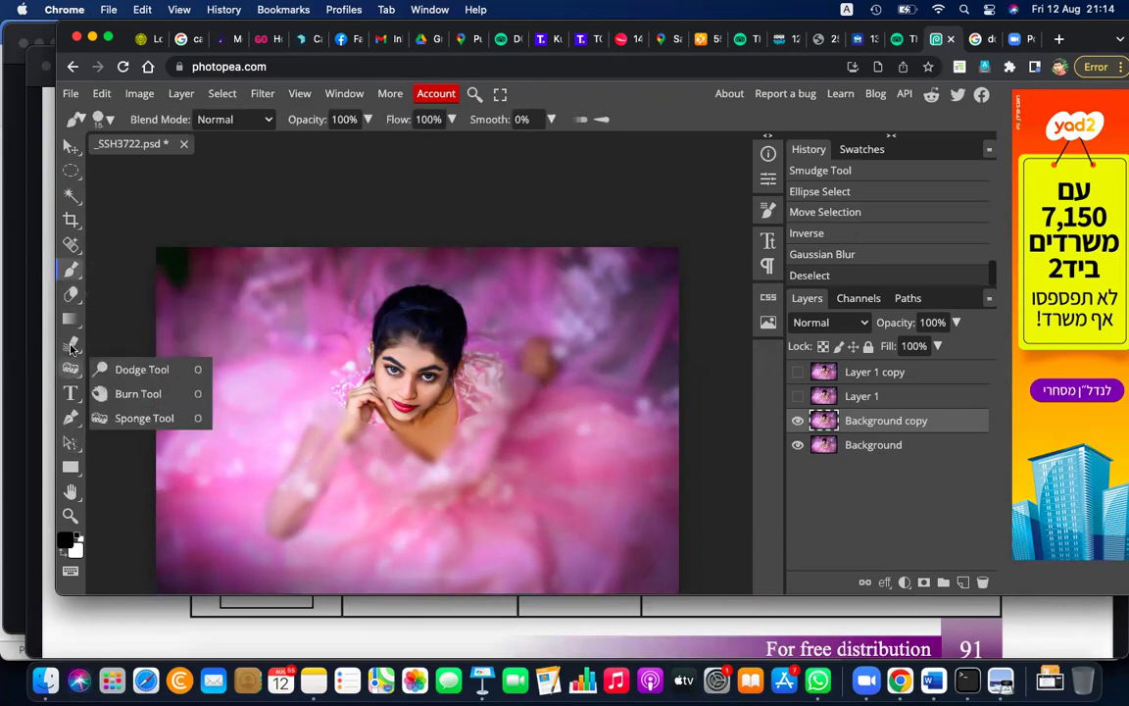
{"action": "left_click", "coordinate": [70, 345]}
{"action": "right_click", "coordinate": [70, 345]}
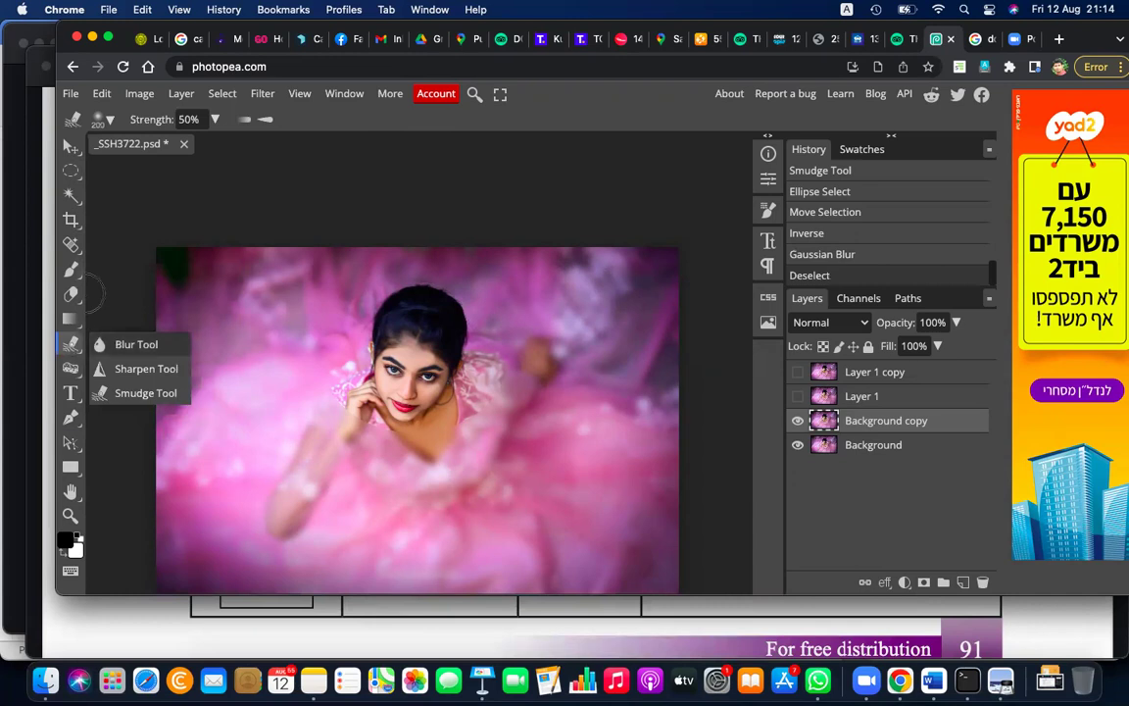
{"action": "key", "text": "bracketright"}
{"action": "key", "text": "bracketright"}
{"action": "key", "text": "bracketright"}
{"action": "key", "text": "bracketright"}
{"action": "key", "text": "bracketright"}
{"action": "key", "text": "bracketright"}
{"action": "left_click_drag", "start_coordinate": [337, 382], "coordinate": [341, 400]}
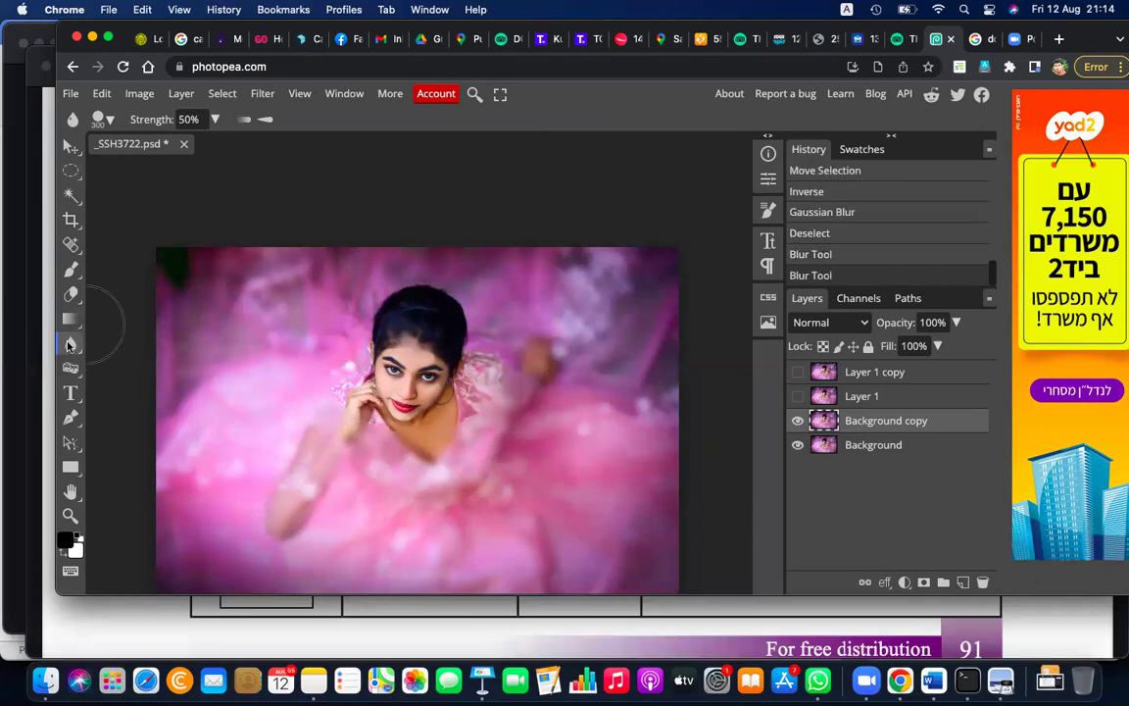
Step: Use the Smudge Tool at 200 px to smear the dress, neck, hand and fingers around her face
{"action": "right_click", "coordinate": [70, 343]}
{"action": "left_click", "coordinate": [137, 393]}
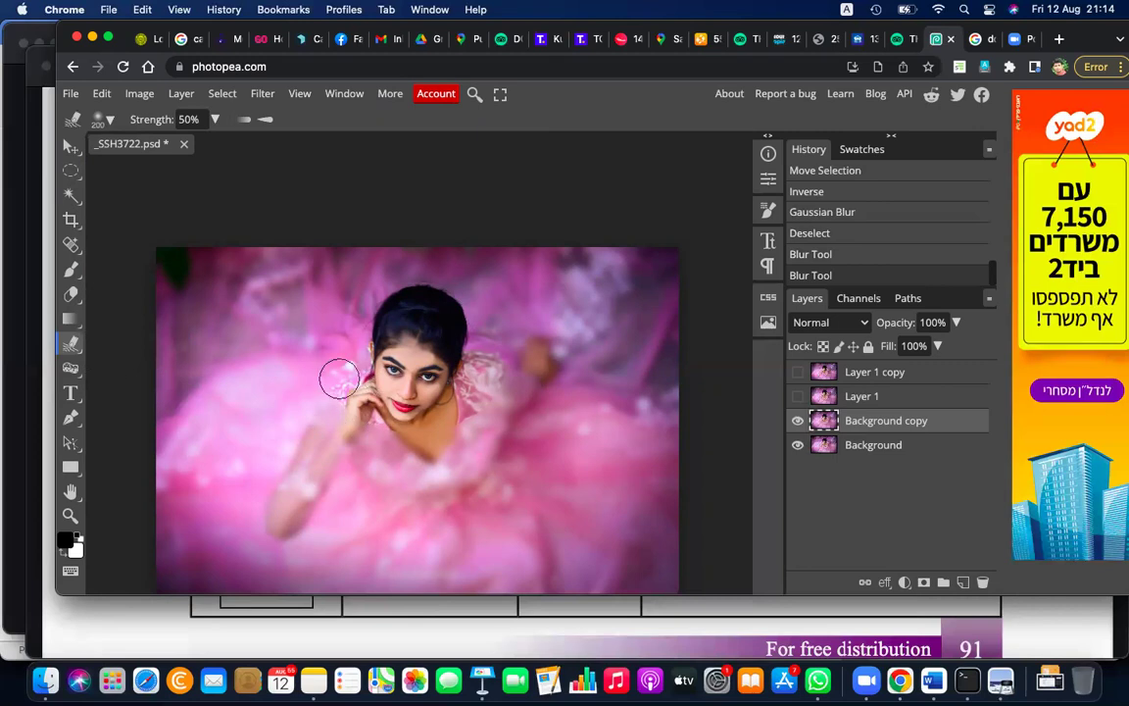
{"action": "left_click_drag", "start_coordinate": [339, 392], "coordinate": [343, 382]}
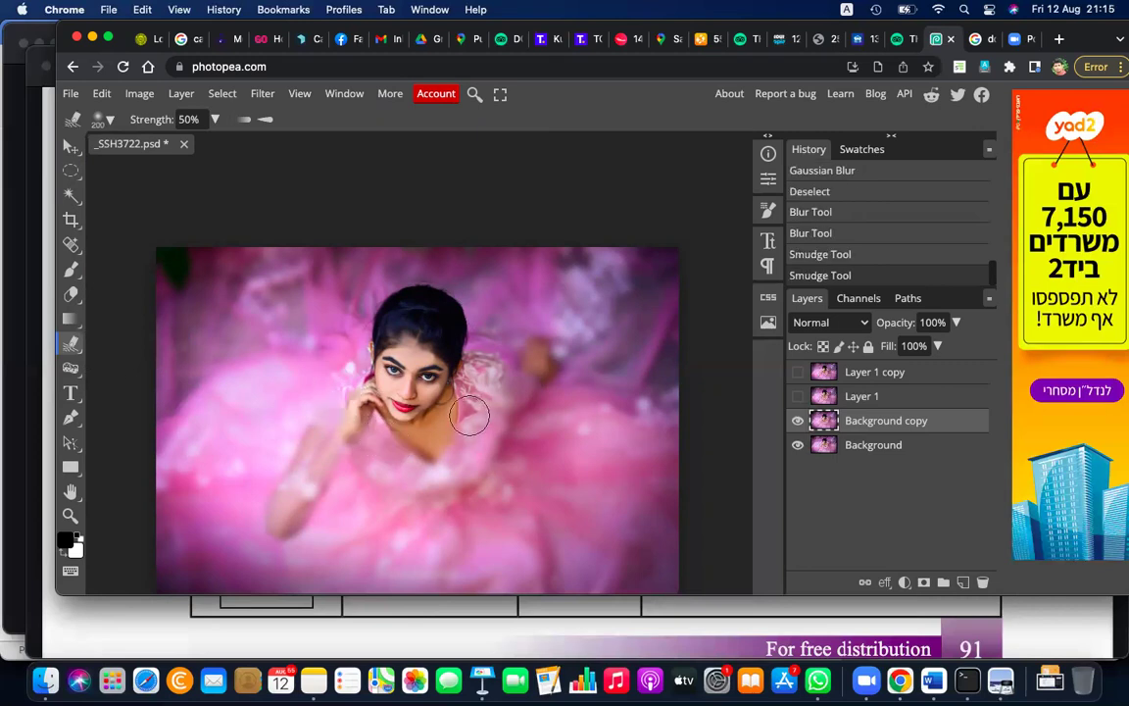
{"action": "left_click_drag", "start_coordinate": [480, 412], "coordinate": [437, 373]}
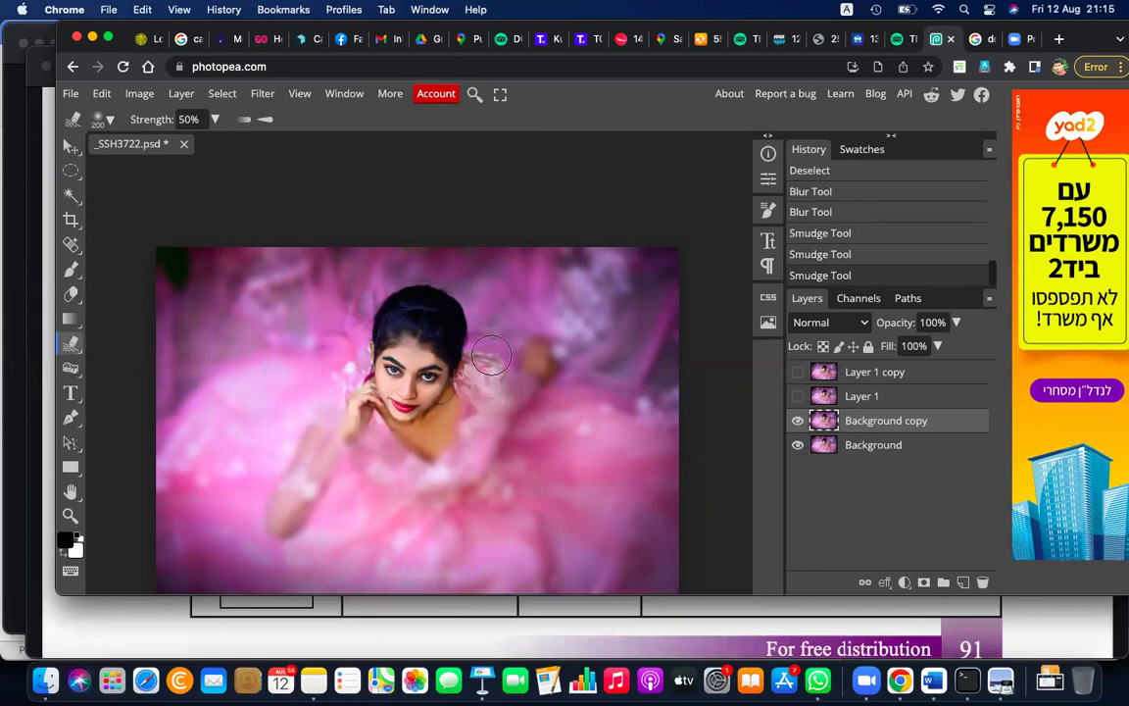
{"action": "left_click_drag", "start_coordinate": [451, 328], "coordinate": [416, 348]}
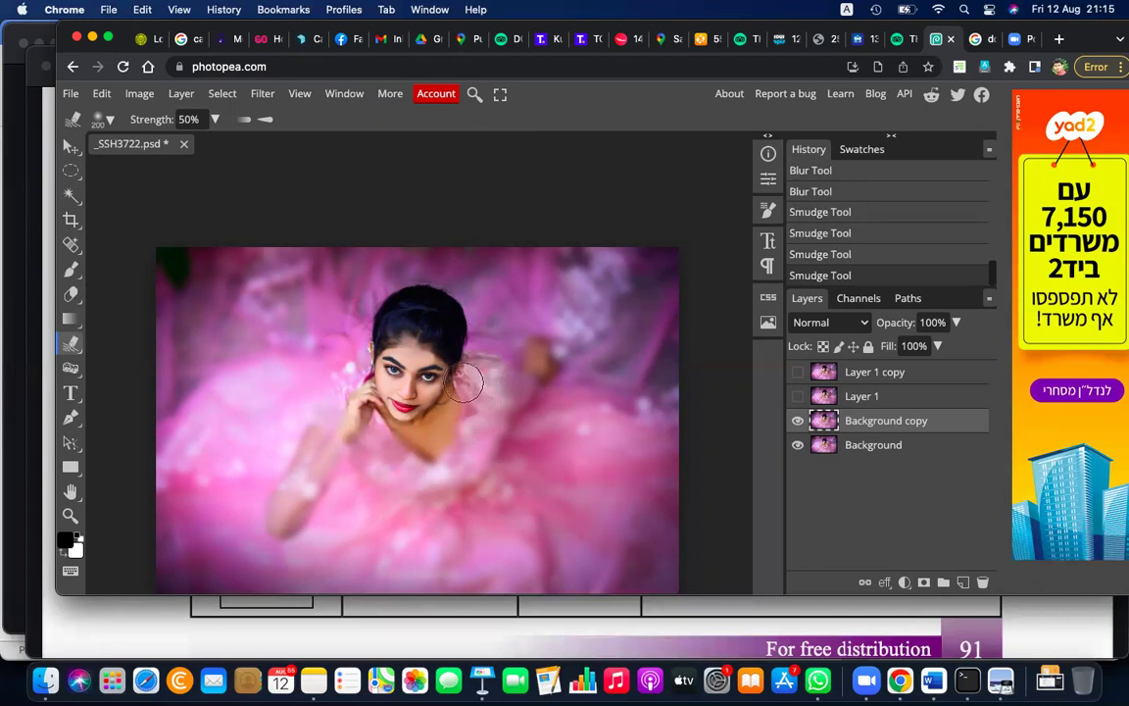
{"action": "mouse_move", "coordinate": [466, 390]}
{"action": "left_mouse_down"}
{"action": "mouse_move", "coordinate": [382, 429]}
{"action": "mouse_move", "coordinate": [393, 428]}
{"action": "left_mouse_up"}
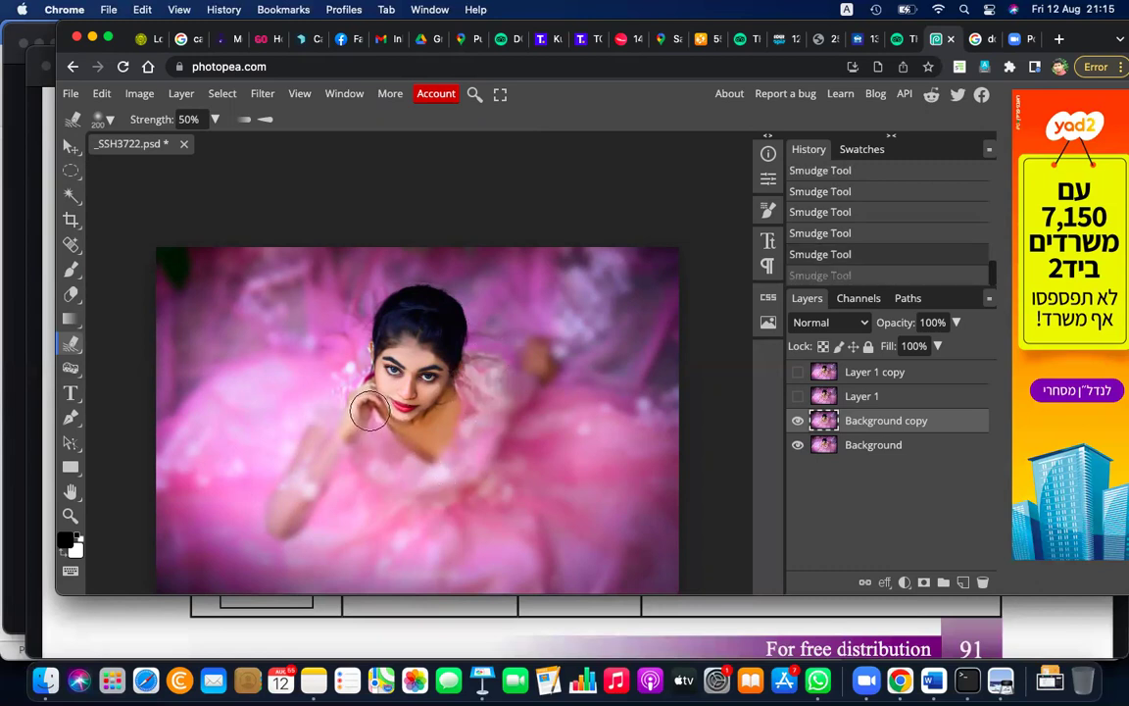
{"action": "left_click_drag", "start_coordinate": [370, 413], "coordinate": [363, 380]}
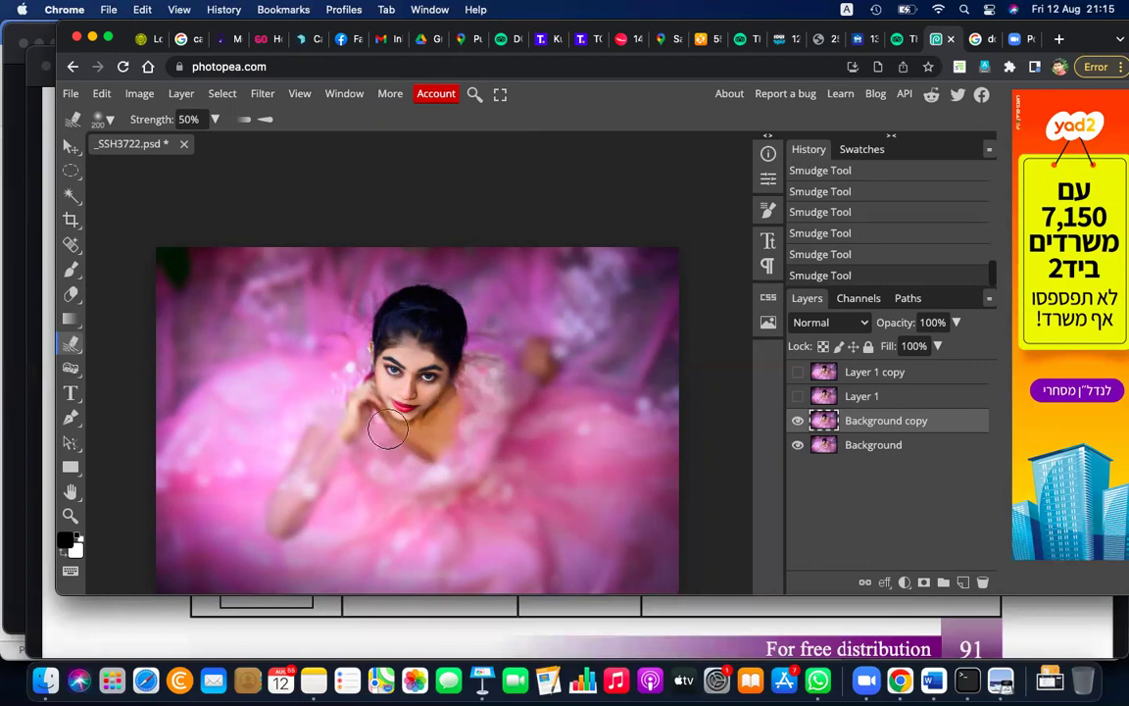
{"action": "key", "text": "ctrl+z"}
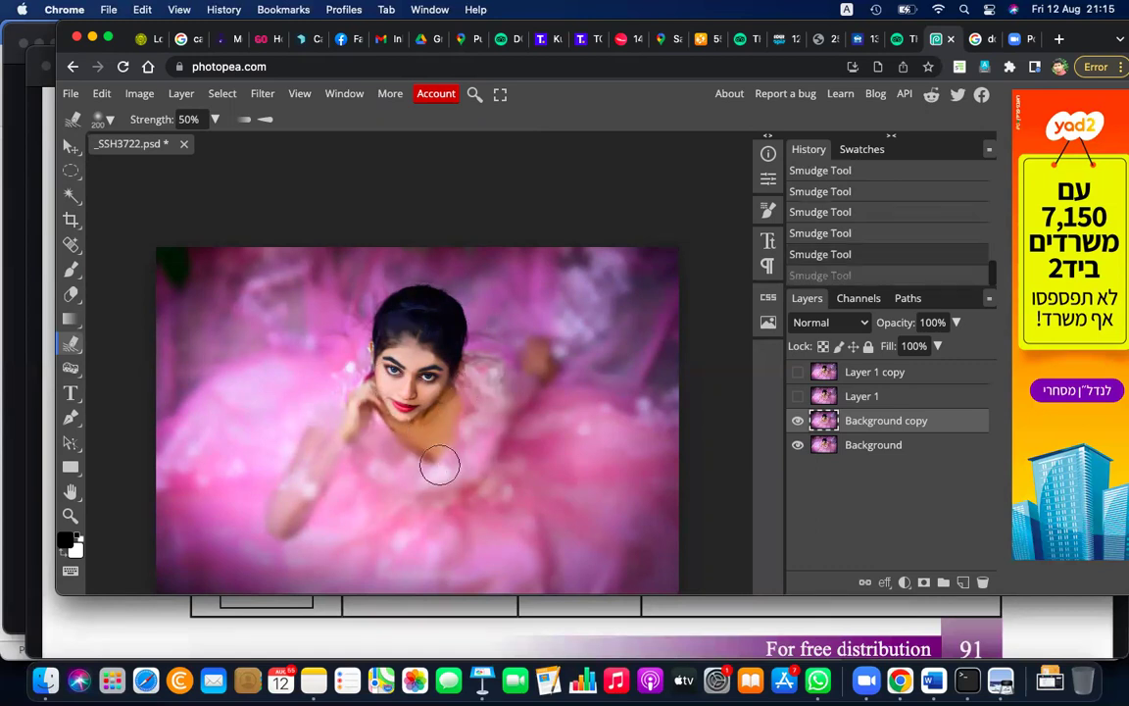
{"action": "key", "text": "ctrl+shift+z"}
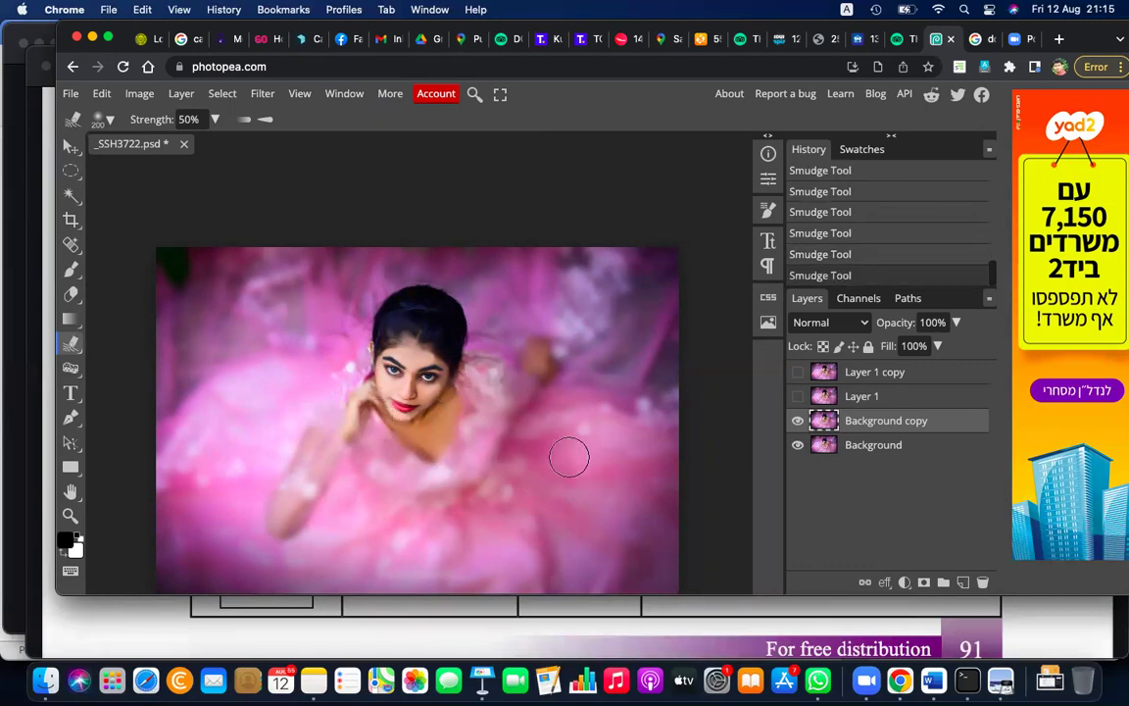
Step: Try several black-to-transparent linear gradients with the Gradient Tool, undoing each one
{"action": "left_click", "coordinate": [69, 318]}
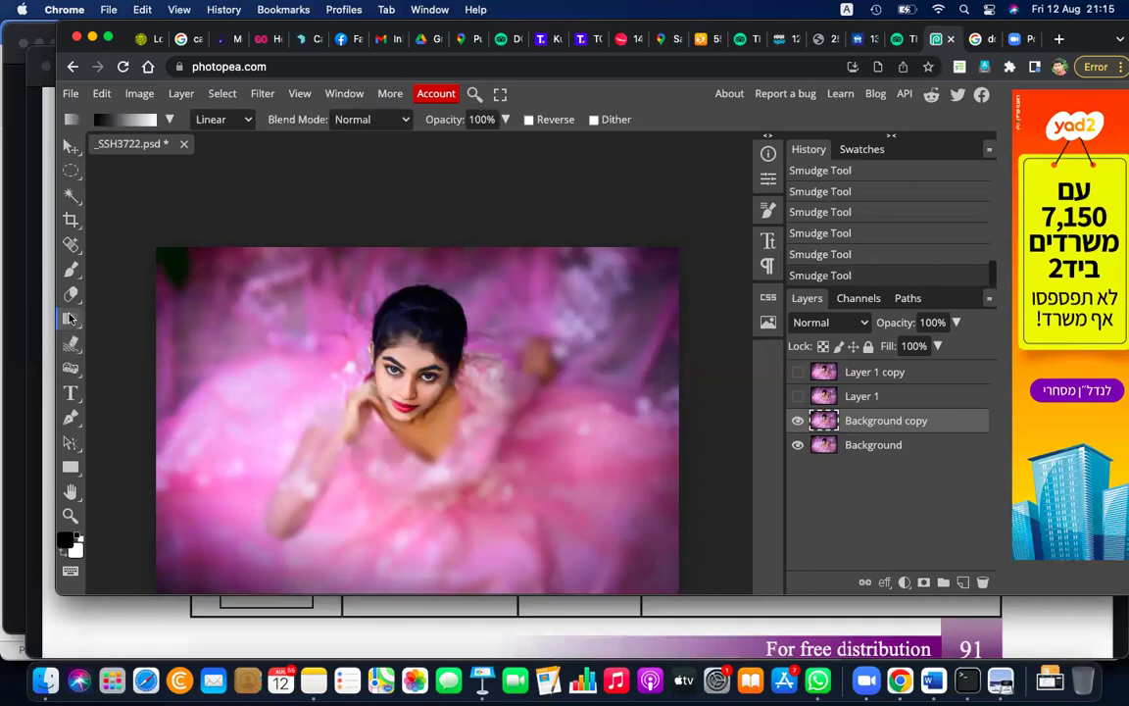
{"action": "left_click", "coordinate": [169, 120]}
{"action": "left_click", "coordinate": [138, 147]}
{"action": "left_click_drag", "start_coordinate": [302, 363], "coordinate": [164, 416]}
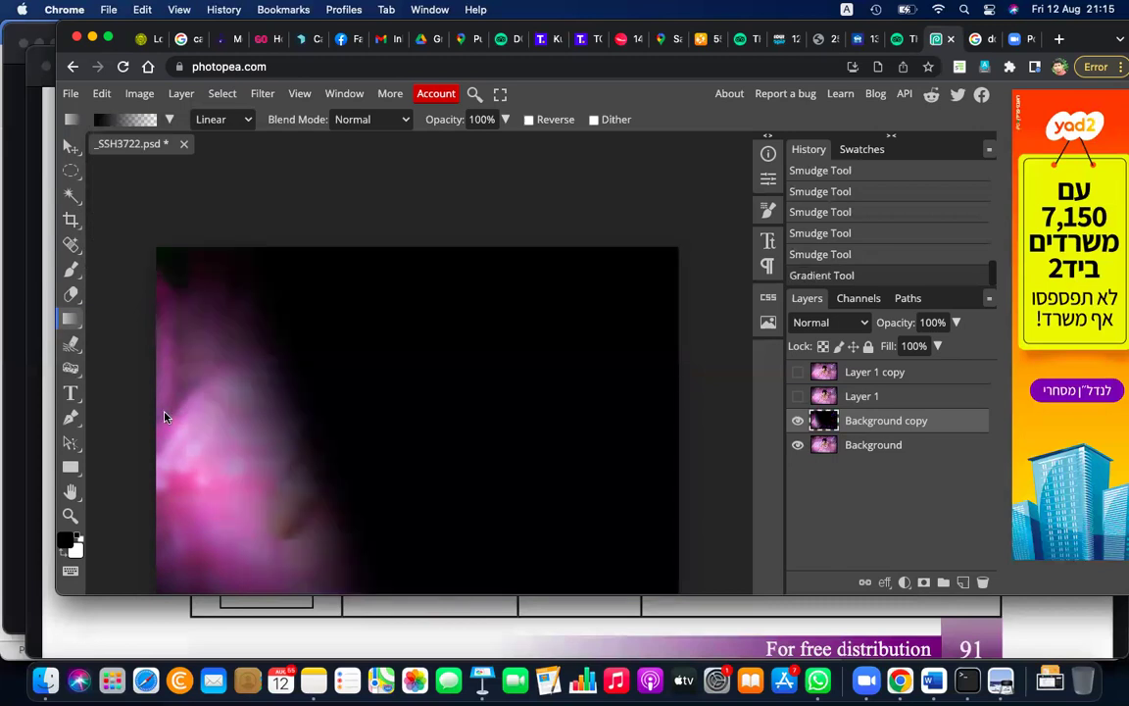
{"action": "key", "text": "super+z"}
{"action": "left_click_drag", "start_coordinate": [498, 382], "coordinate": [644, 439]}
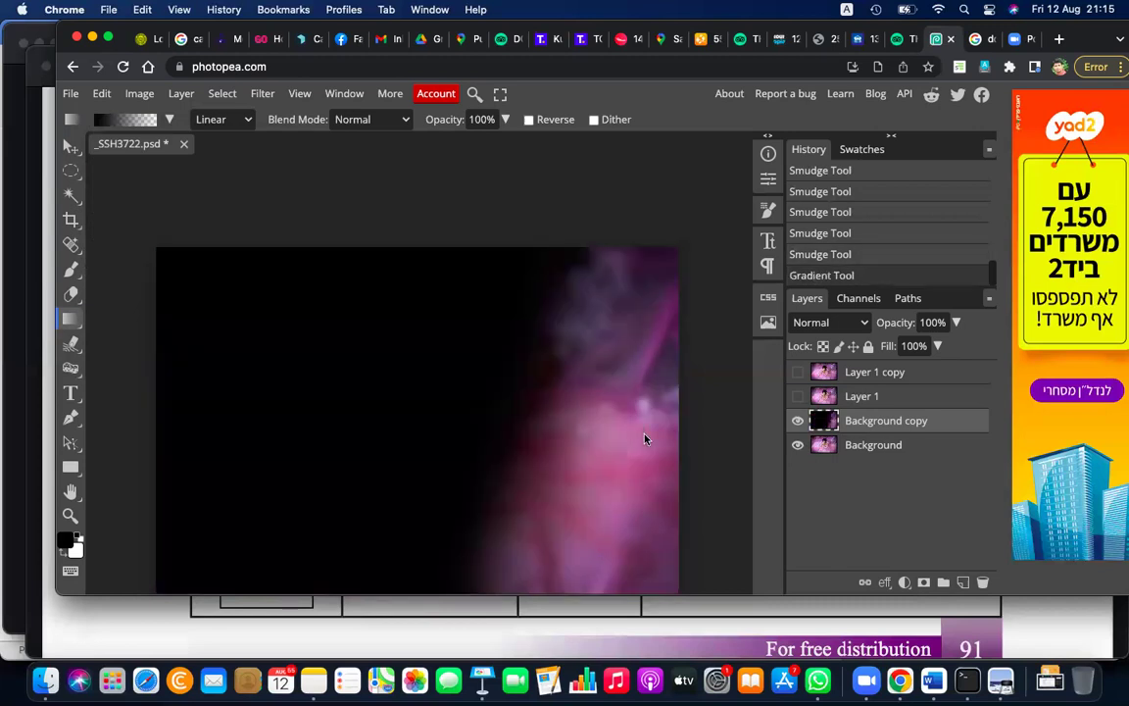
{"action": "key", "text": "super+z"}
{"action": "left_click_drag", "start_coordinate": [259, 462], "coordinate": [260, 461]}
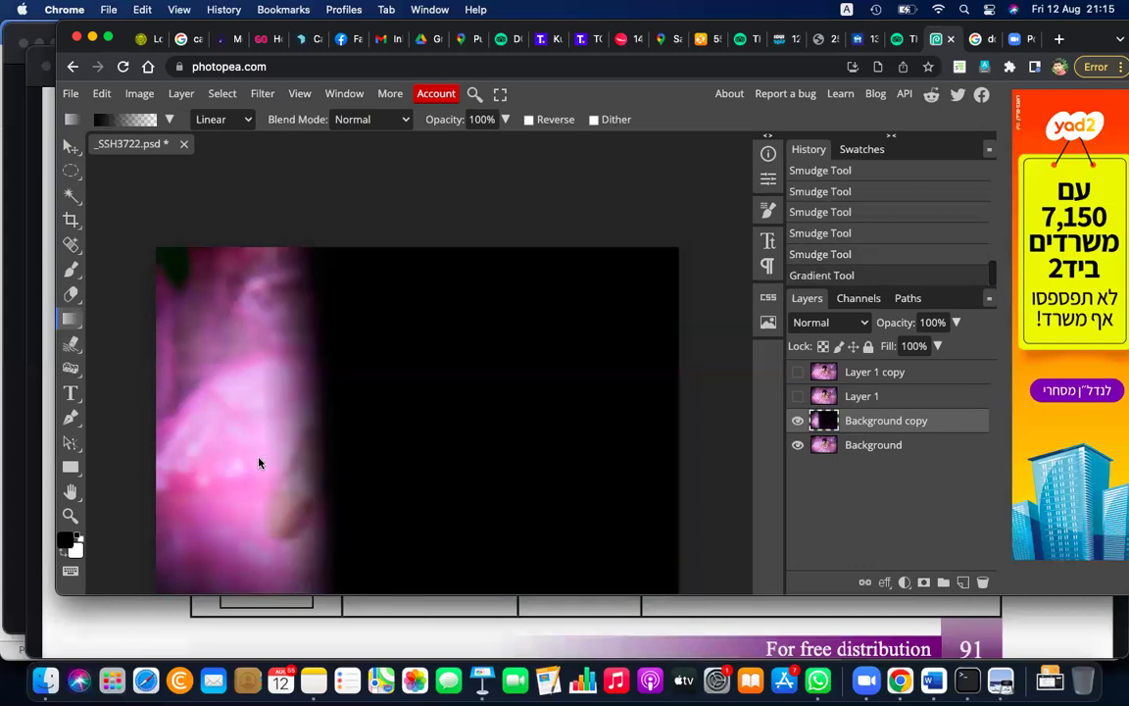
{"action": "key", "text": "super+z"}
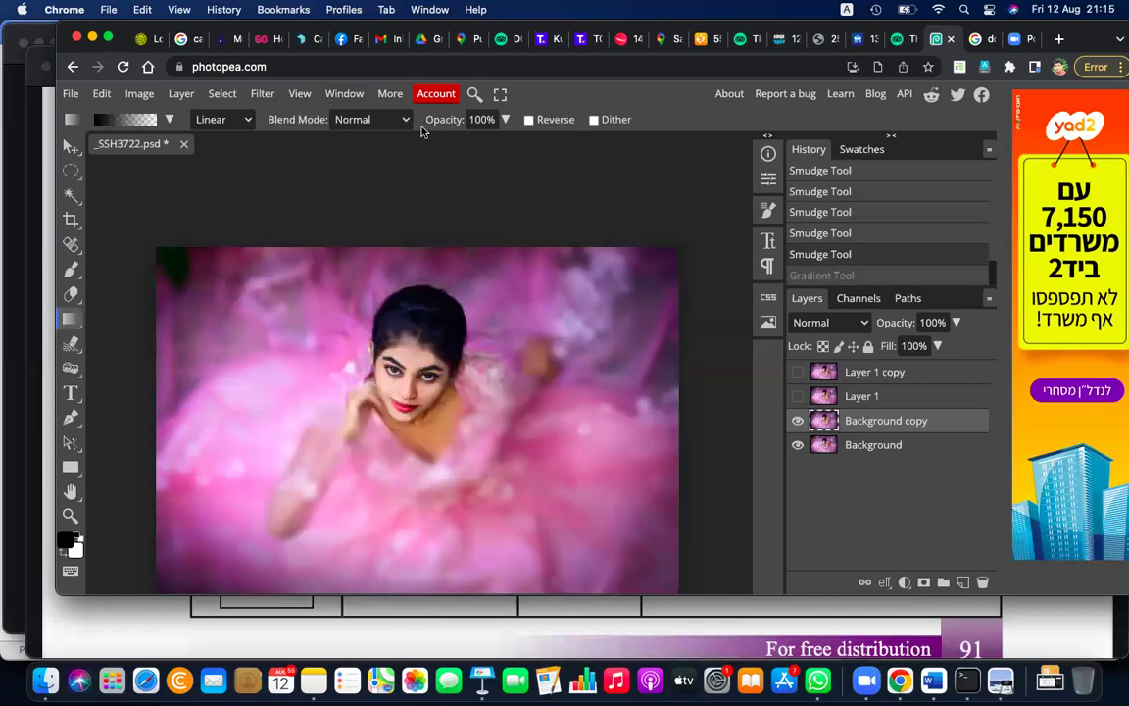
Step: Set the gradient type to Radial, keeping the Normal blend mode
{"action": "left_click", "coordinate": [245, 119]}
{"action": "left_click", "coordinate": [221, 119]}
{"action": "left_click", "coordinate": [370, 119]}
{"action": "left_click", "coordinate": [221, 118]}
{"action": "left_click", "coordinate": [220, 119]}
{"action": "key", "text": "Return"}
Step: With Reverse ticked, drag a radial gradient out from the face to darken its surroundings
{"action": "left_click_drag", "start_coordinate": [417, 377], "coordinate": [327, 397]}
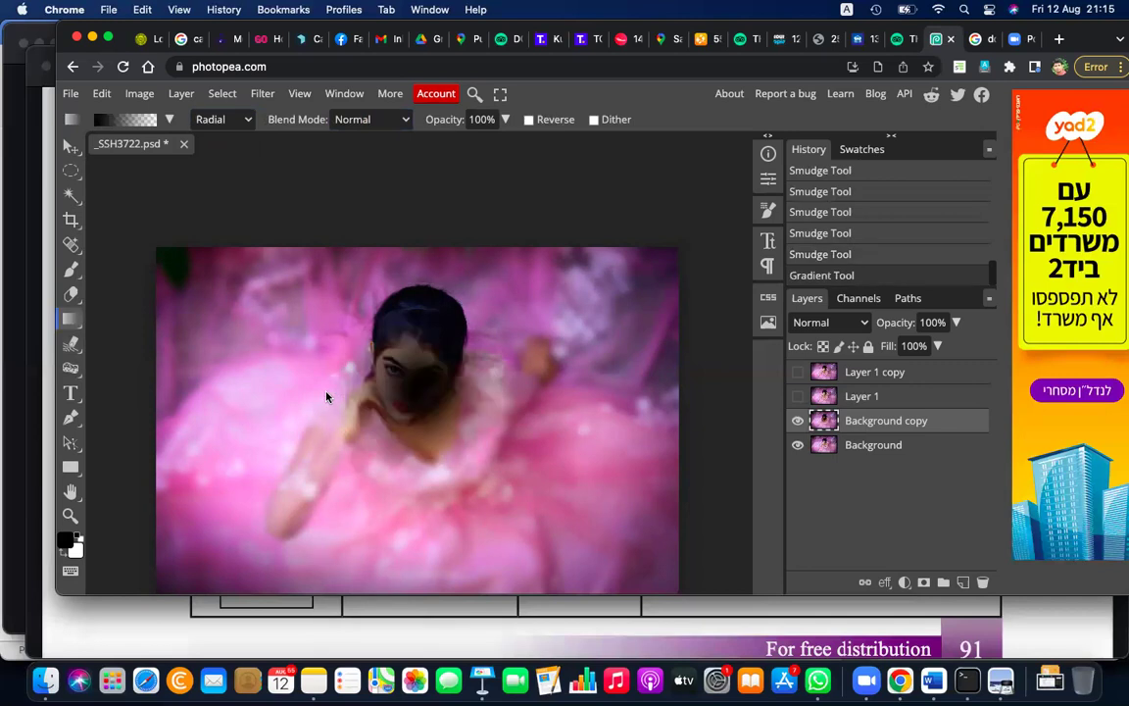
{"action": "key", "text": "ctrl+z"}
{"action": "left_click", "coordinate": [528, 120]}
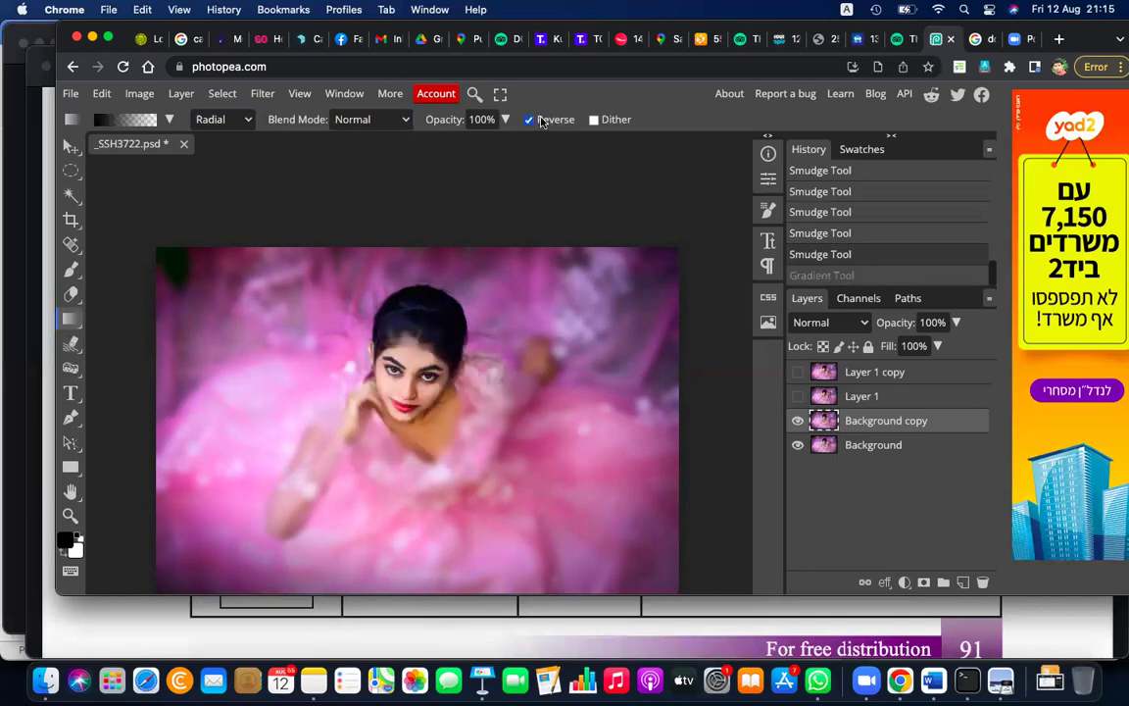
{"action": "left_click_drag", "start_coordinate": [420, 378], "coordinate": [282, 381]}
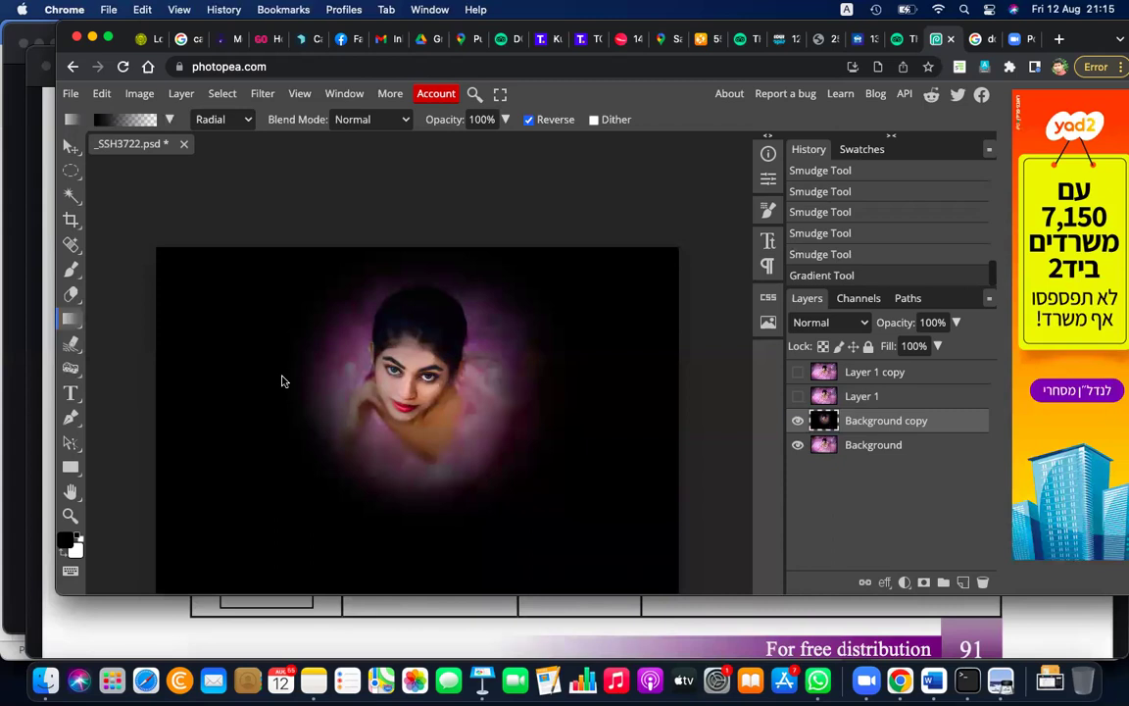
{"action": "key", "text": "super+equal"}
{"action": "key", "text": "super+equal"}
{"action": "key", "text": "super+minus"}
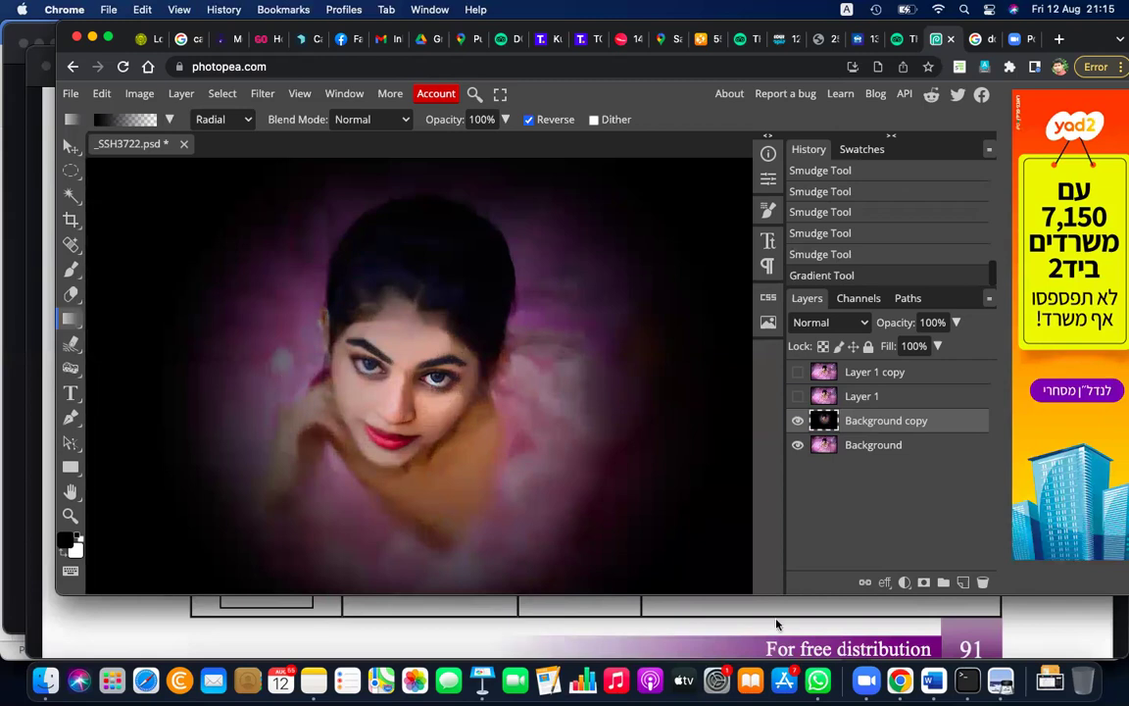
{"action": "left_click", "coordinate": [797, 421]}
{"action": "left_click", "coordinate": [799, 421]}
{"action": "left_click", "coordinate": [797, 422]}
{"action": "left_click", "coordinate": [798, 421]}
{"action": "left_click", "coordinate": [798, 421]}
{"action": "left_click", "coordinate": [798, 421]}
{"action": "right_click", "coordinate": [62, 324]}
{"action": "key", "text": "XF86AudioRaiseVolume"}
Step: Switch to the textbook PDF and scroll through the selection-tools table
{"action": "left_click", "coordinate": [1000, 683]}
{"action": "scroll", "coordinate": [479, 423], "scroll_direction": "up", "scroll_amount": 3}
{"action": "scroll", "coordinate": [479, 422], "scroll_direction": "up", "scroll_amount": 3}
{"action": "scroll", "coordinate": [479, 423], "scroll_direction": "up", "scroll_amount": 5}
{"action": "scroll", "coordinate": [480, 422], "scroll_direction": "up", "scroll_amount": 5}
{"action": "scroll", "coordinate": [480, 422], "scroll_direction": "up", "scroll_amount": 10}
{"action": "scroll", "coordinate": [479, 422], "scroll_direction": "up", "scroll_amount": 2}
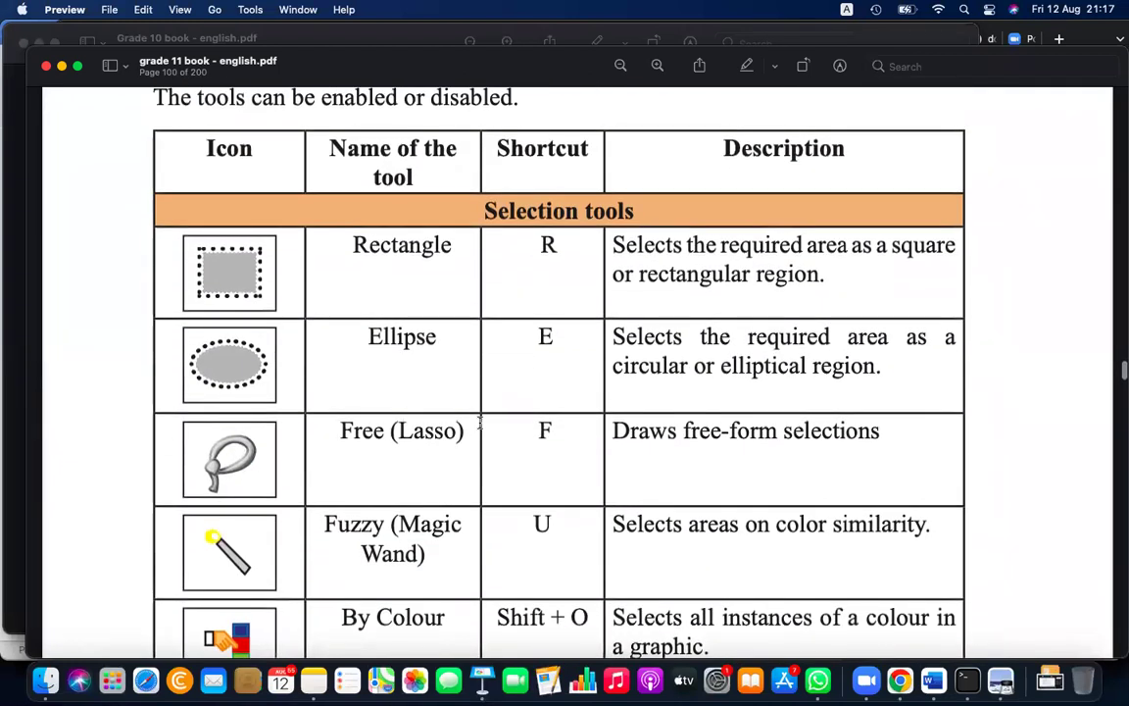
{"action": "scroll", "coordinate": [479, 422], "scroll_direction": "down", "scroll_amount": 5}
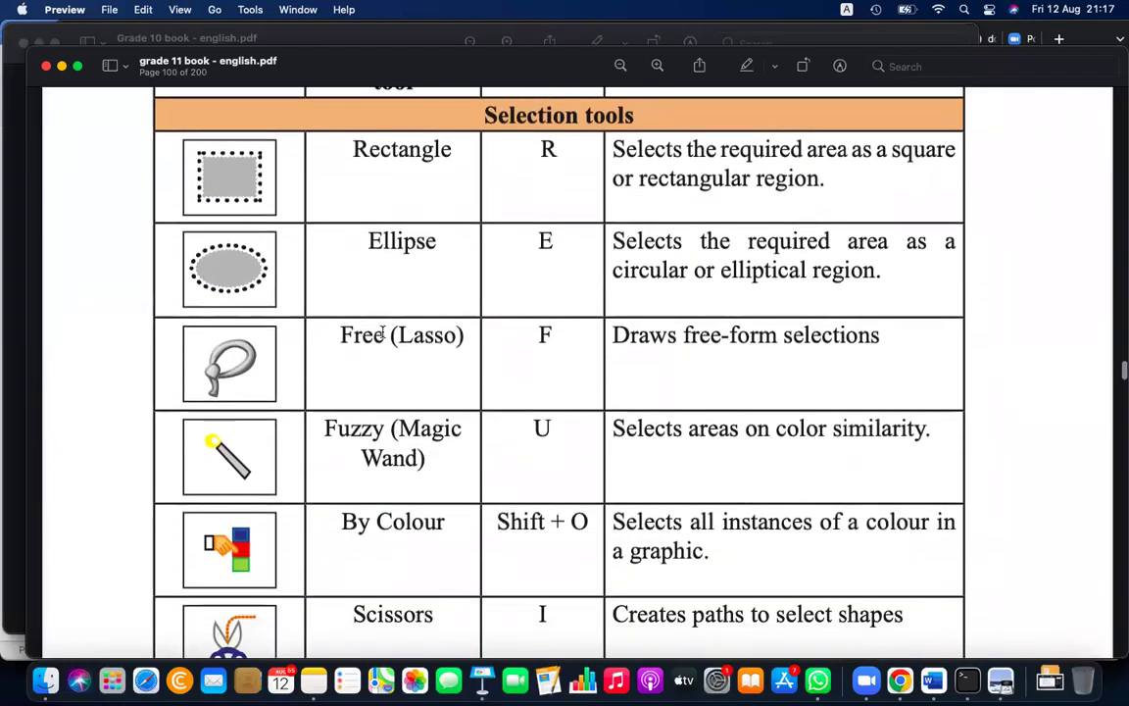
{"action": "scroll", "coordinate": [383, 332], "scroll_direction": "down", "scroll_amount": 3}
{"action": "scroll", "coordinate": [384, 332], "scroll_direction": "down", "scroll_amount": 2}
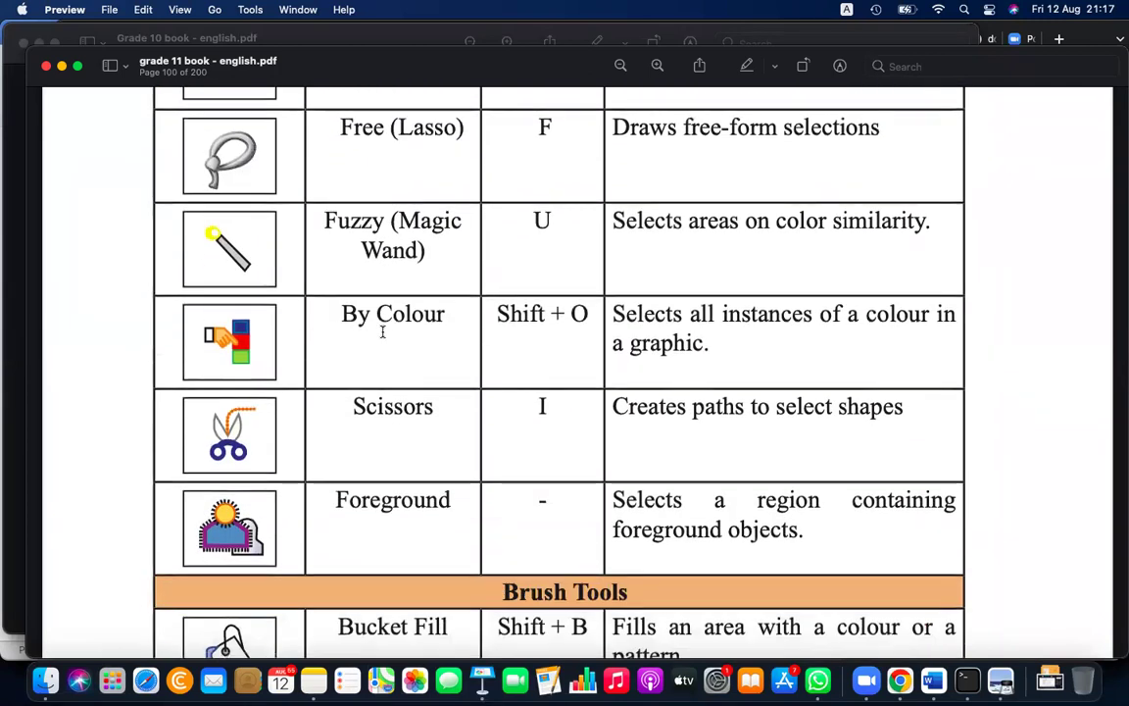
{"action": "scroll", "coordinate": [382, 331], "scroll_direction": "down", "scroll_amount": 2}
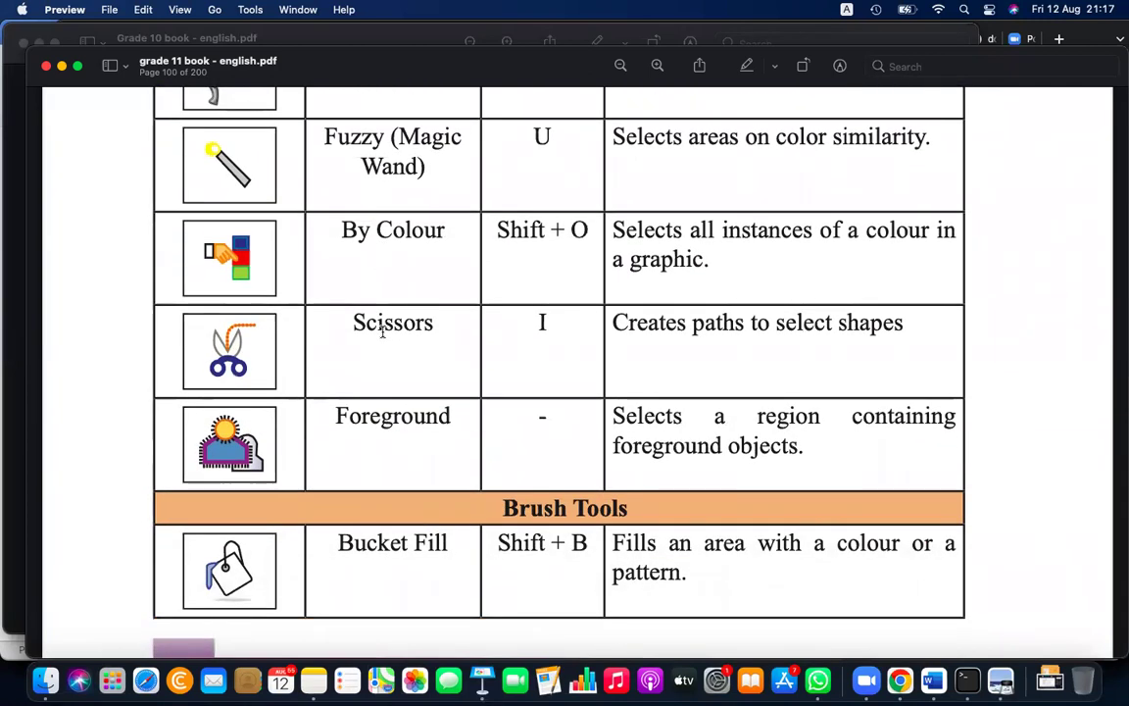
{"action": "scroll", "coordinate": [382, 331], "scroll_direction": "down", "scroll_amount": 2}
{"action": "scroll", "coordinate": [383, 331], "scroll_direction": "down", "scroll_amount": 1}
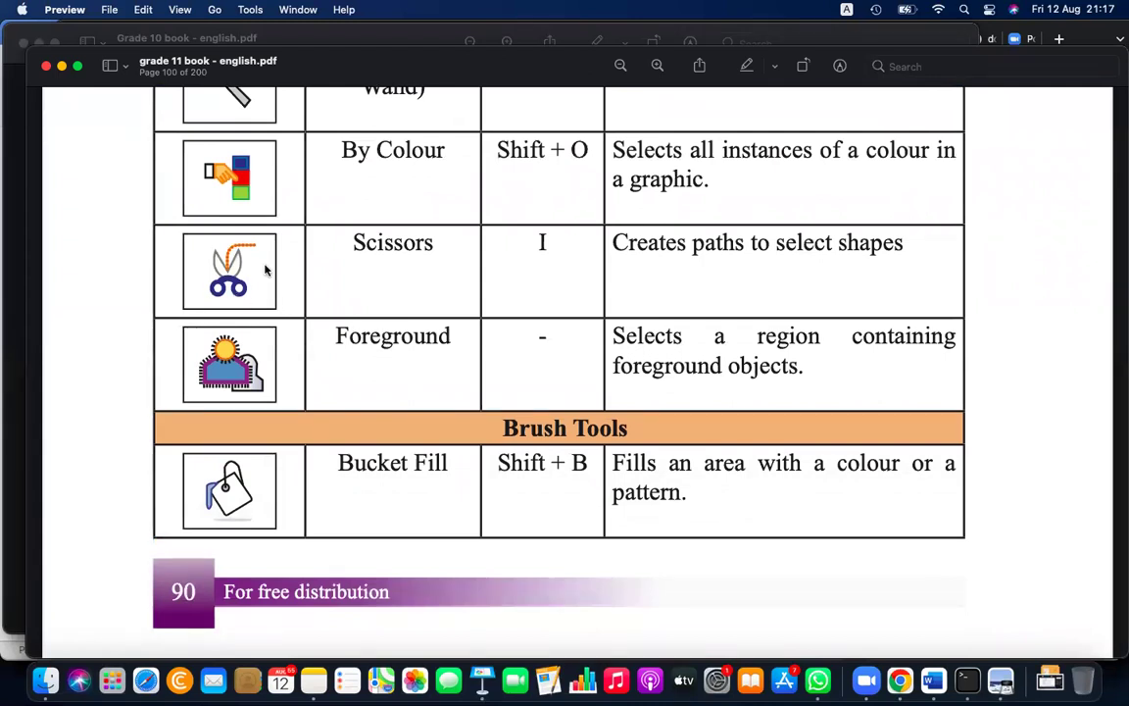
Step: Scroll down to the Brush Tools rows on page 101, then bring Photopea back to the front
{"action": "scroll", "coordinate": [265, 271], "scroll_direction": "up", "scroll_amount": 3}
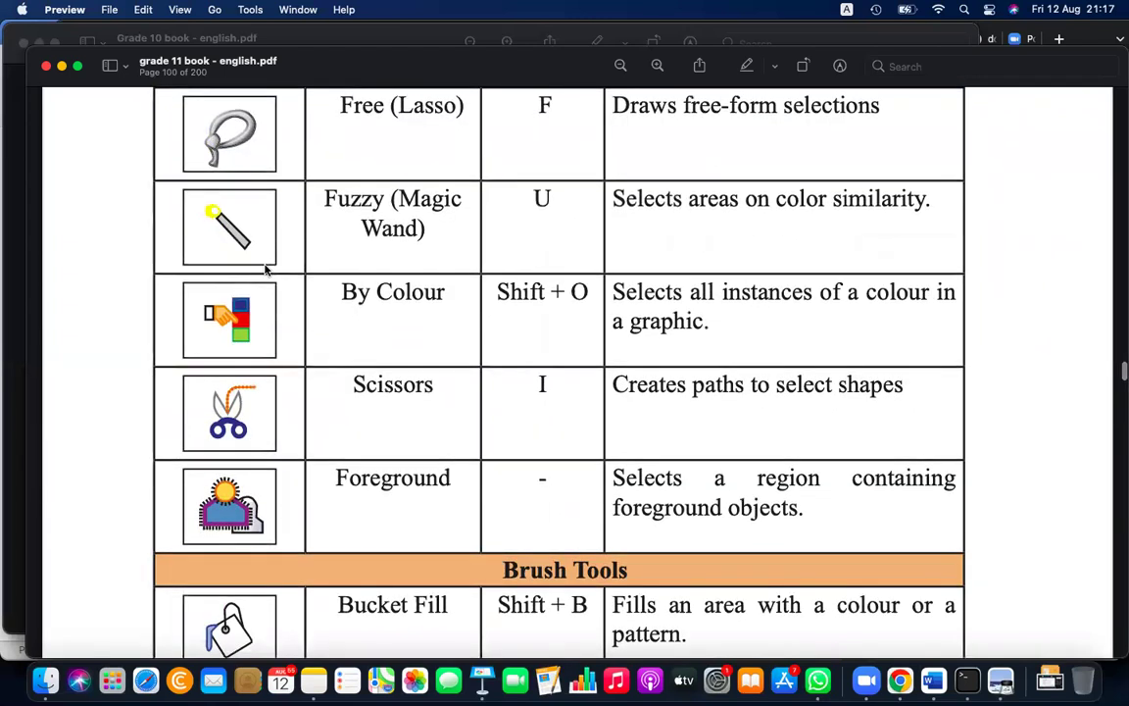
{"action": "scroll", "coordinate": [263, 269], "scroll_direction": "up", "scroll_amount": 1}
{"action": "scroll", "coordinate": [264, 269], "scroll_direction": "up", "scroll_amount": 2}
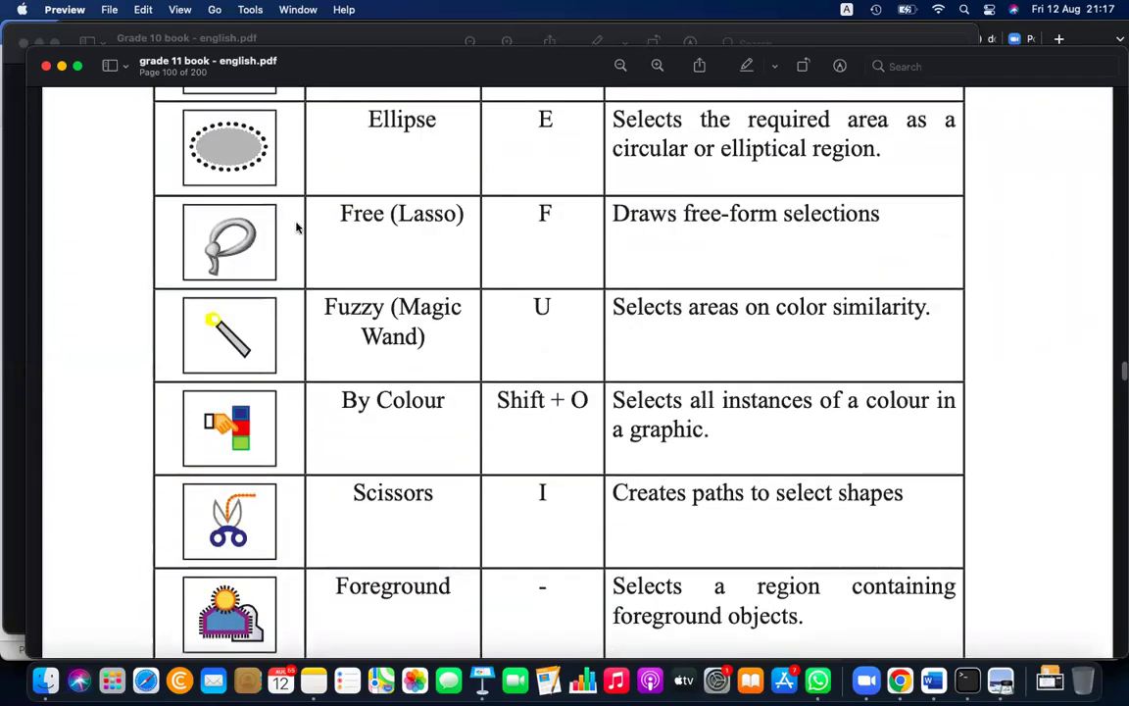
{"action": "scroll", "coordinate": [459, 327], "scroll_direction": "up", "scroll_amount": 4}
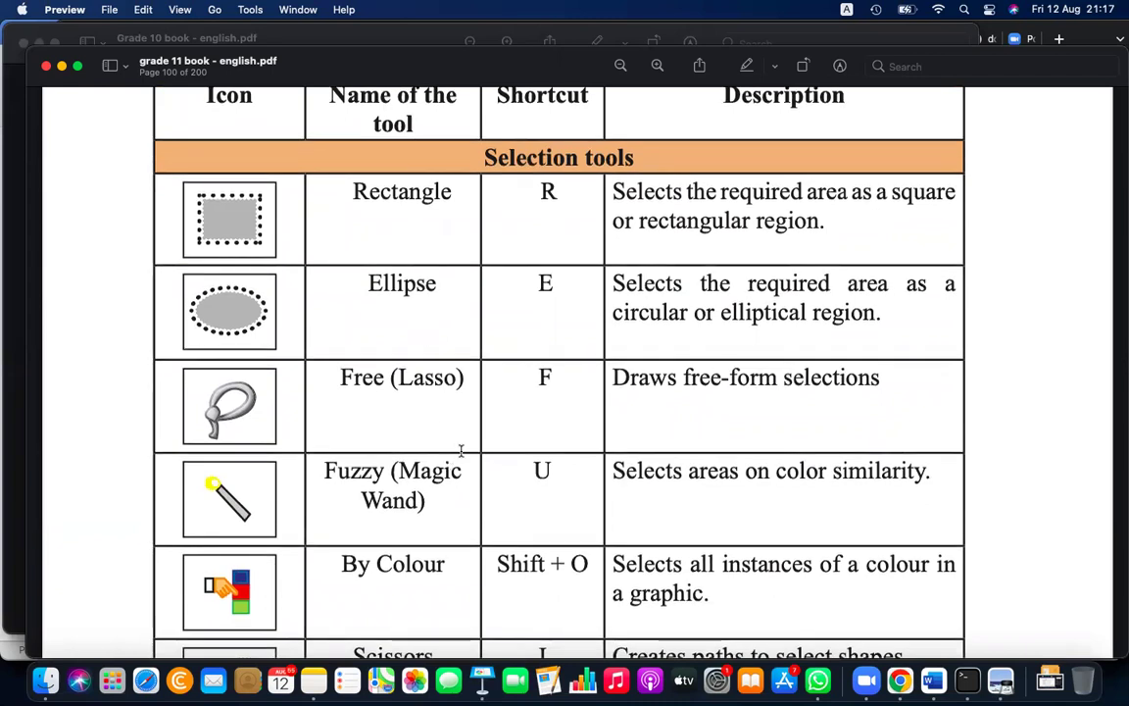
{"action": "scroll", "coordinate": [461, 451], "scroll_direction": "down", "scroll_amount": 5}
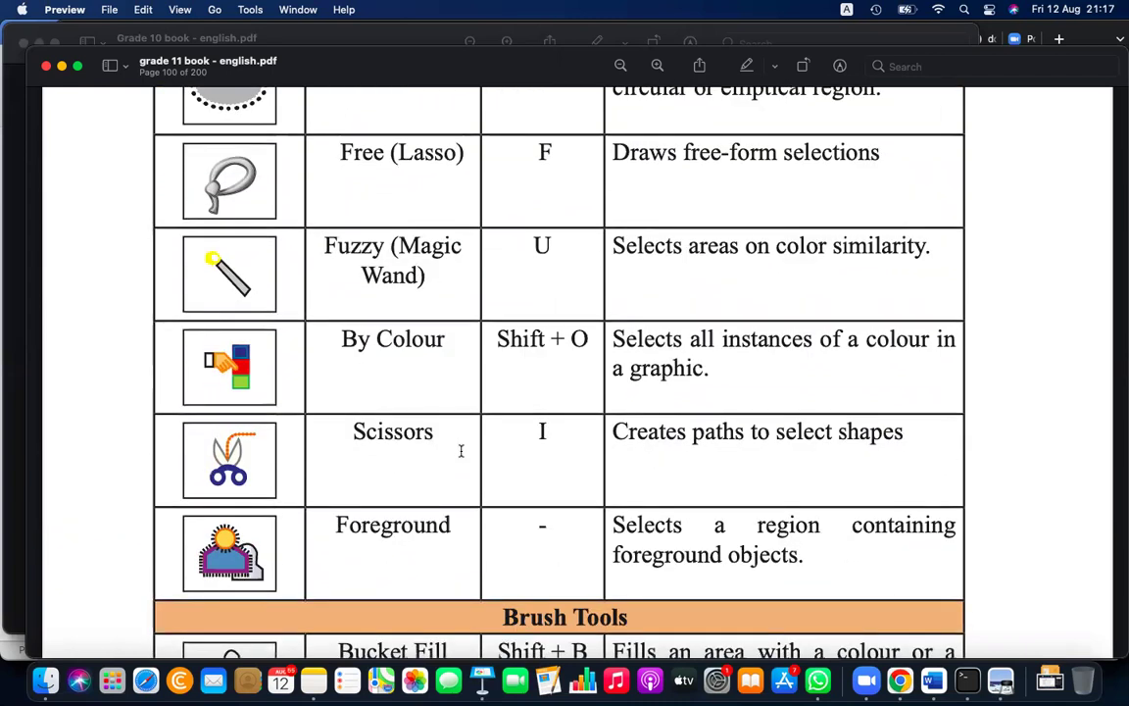
{"action": "scroll", "coordinate": [460, 450], "scroll_direction": "down", "scroll_amount": 5}
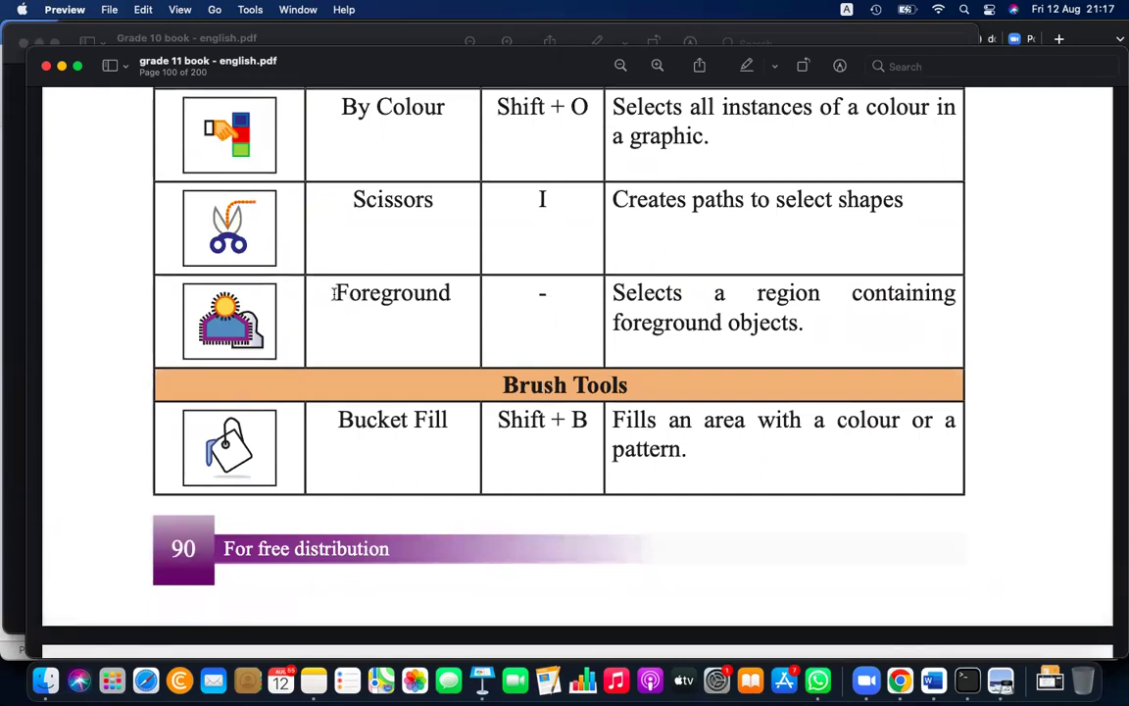
{"action": "scroll", "coordinate": [443, 265], "scroll_direction": "down", "scroll_amount": 4}
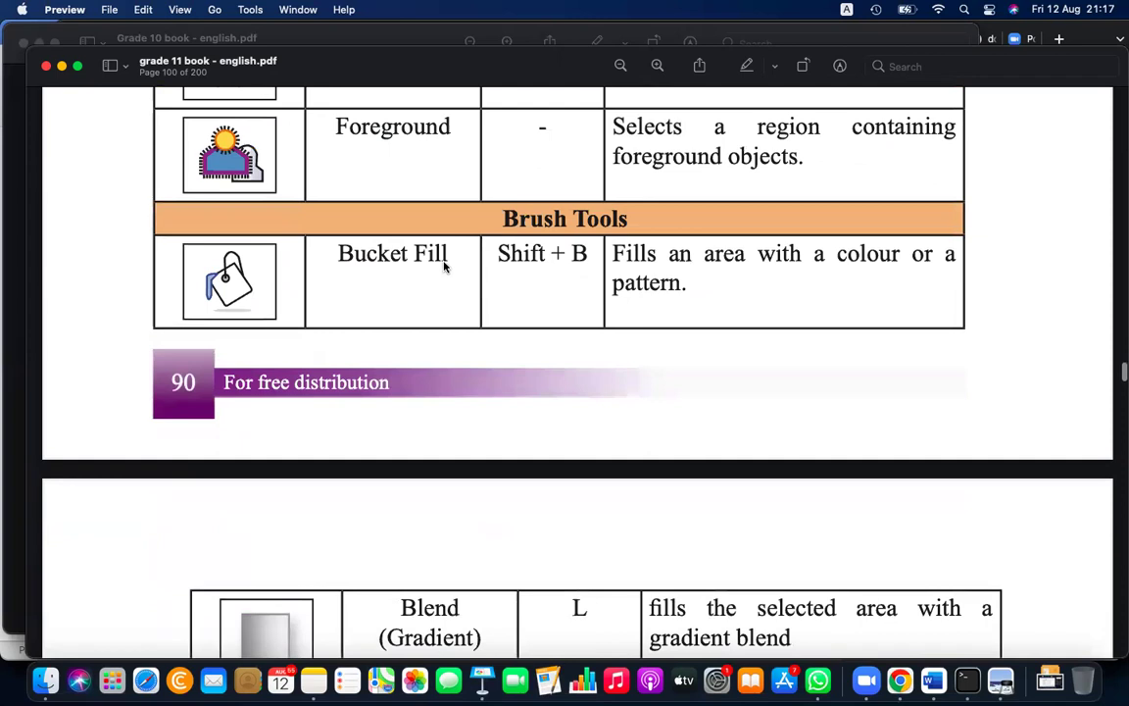
{"action": "scroll", "coordinate": [443, 265], "scroll_direction": "down", "scroll_amount": 3}
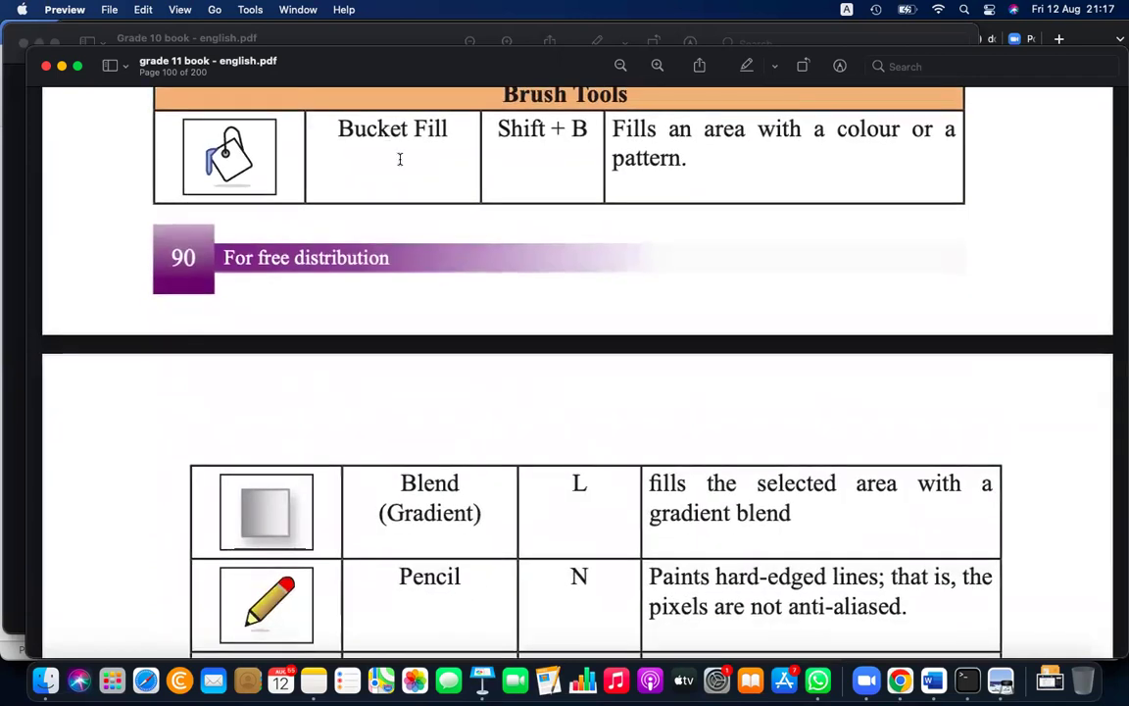
{"action": "scroll", "coordinate": [455, 196], "scroll_direction": "down", "scroll_amount": 1}
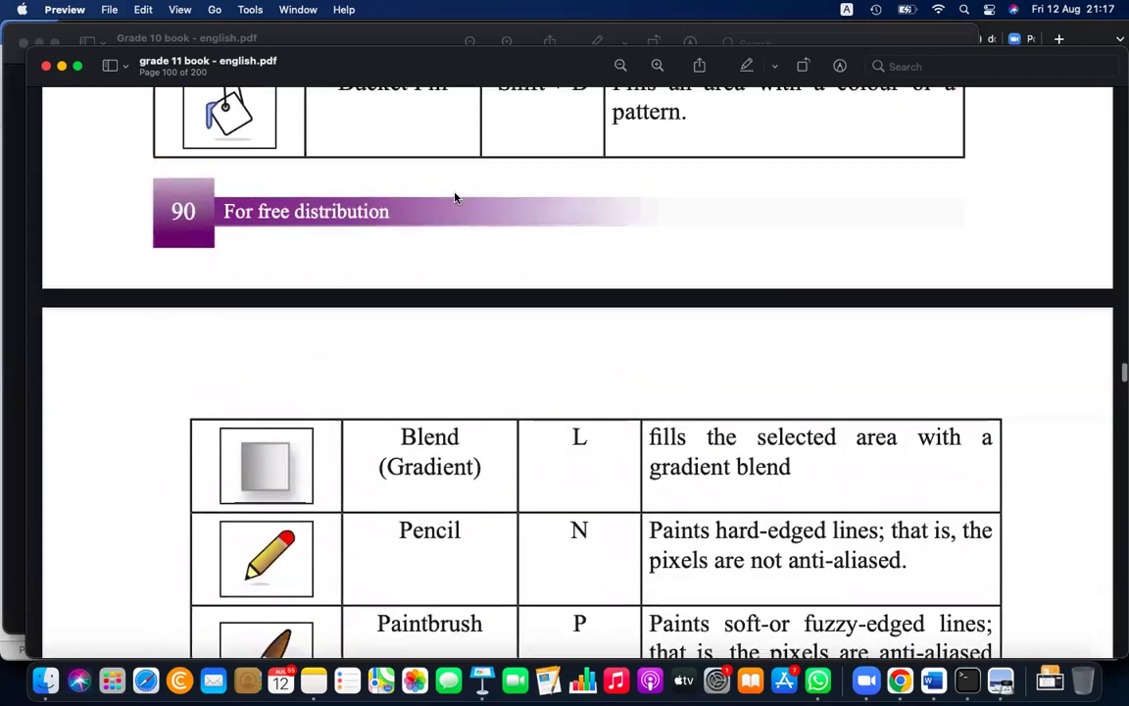
{"action": "scroll", "coordinate": [454, 196], "scroll_direction": "down", "scroll_amount": 3}
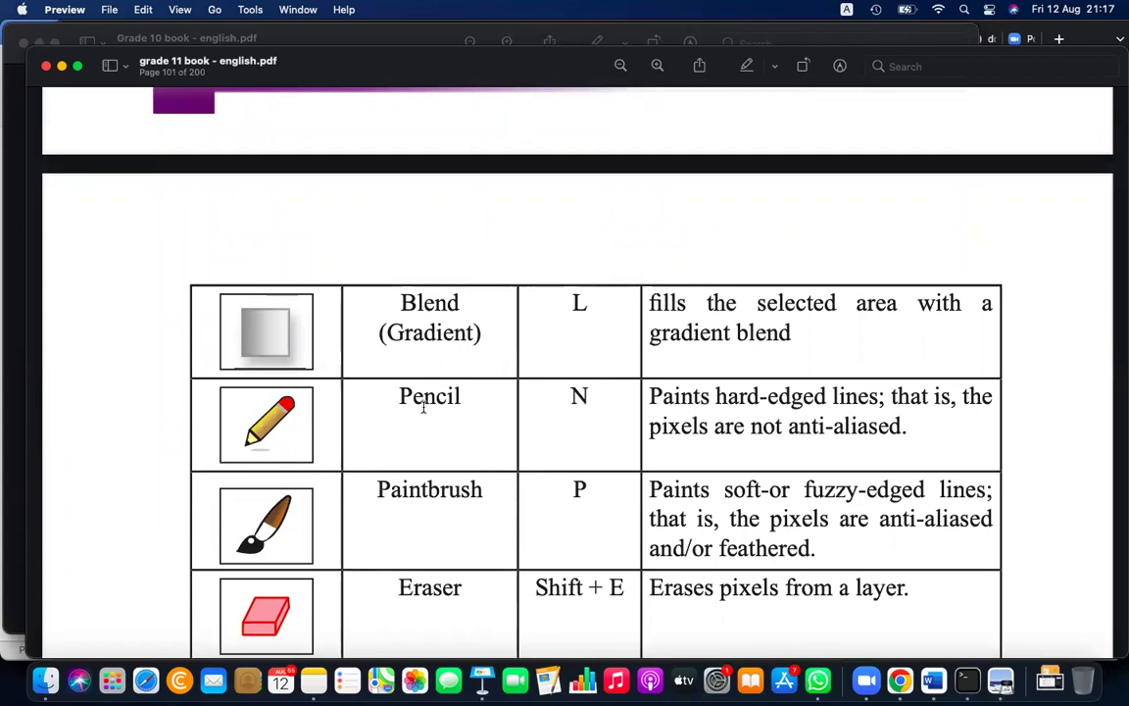
{"action": "scroll", "coordinate": [423, 407], "scroll_direction": "down", "scroll_amount": 1}
{"action": "scroll", "coordinate": [423, 407], "scroll_direction": "down", "scroll_amount": 3}
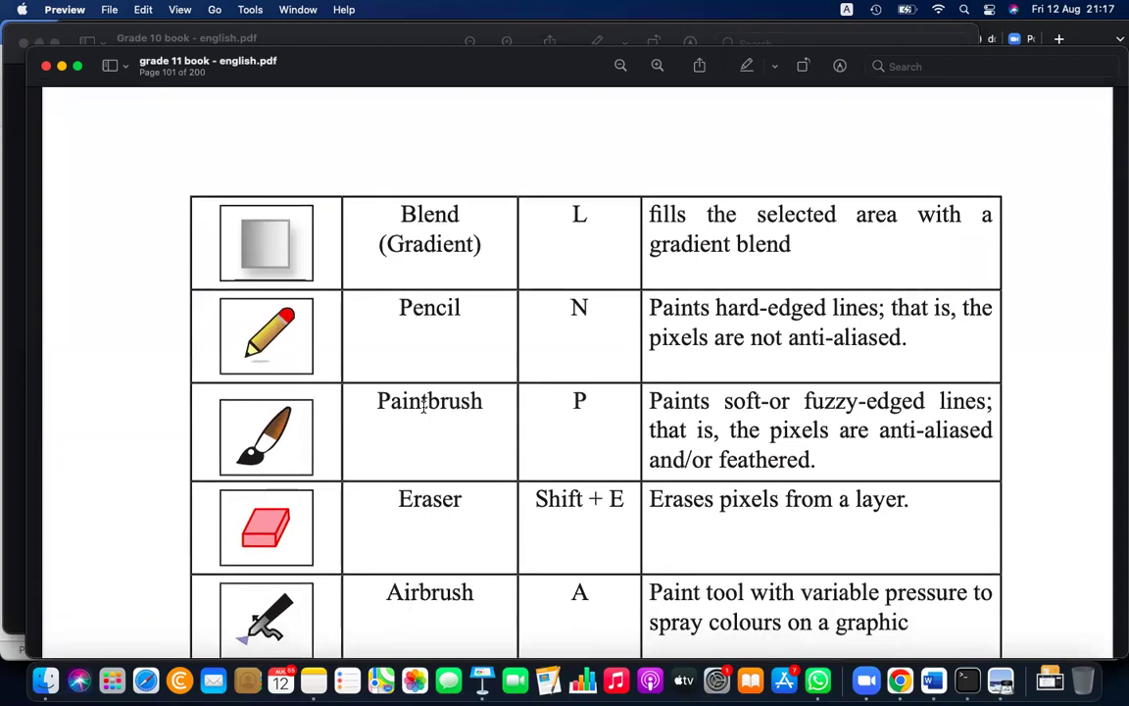
{"action": "key", "text": "super+Tab"}
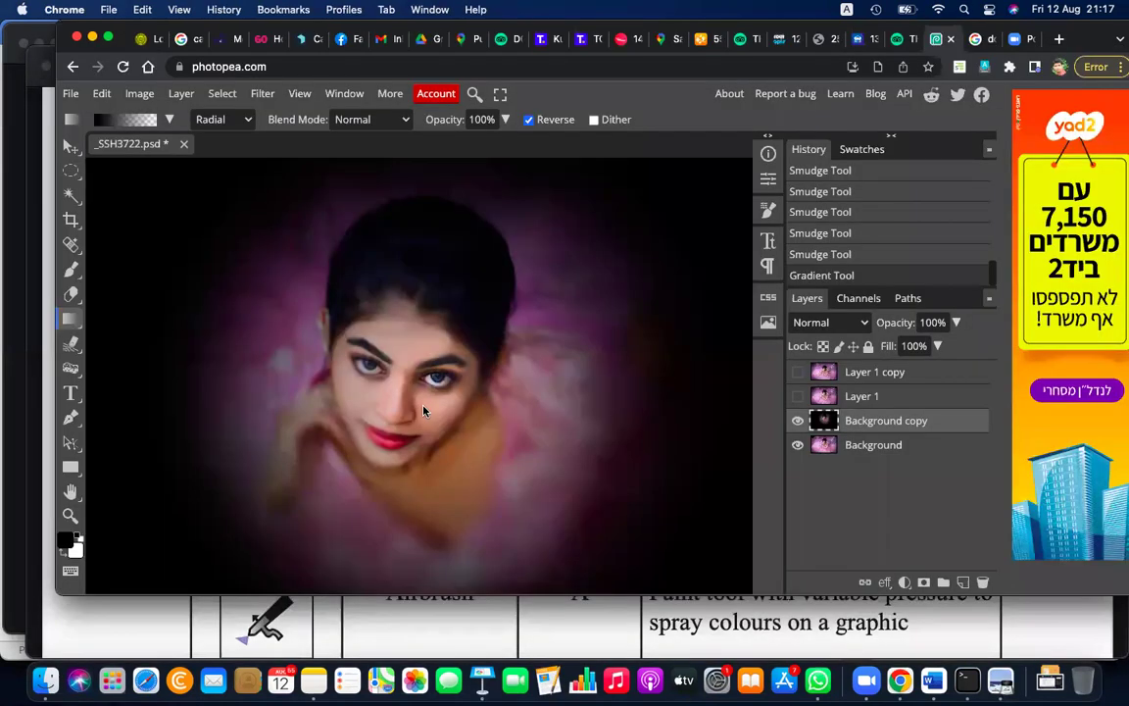
Step: Make the Brush tool active in Photopea, then return to the PDF's tool table on page 101
{"action": "right_click", "coordinate": [70, 327]}
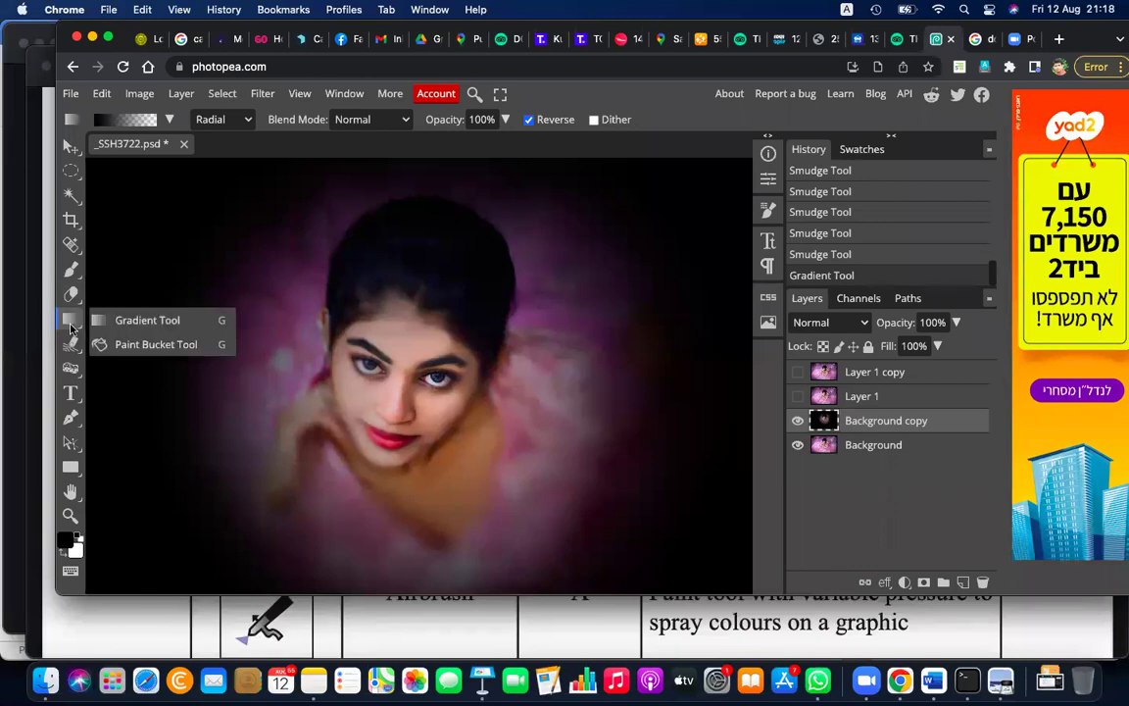
{"action": "left_click", "coordinate": [71, 269]}
{"action": "right_click", "coordinate": [71, 268]}
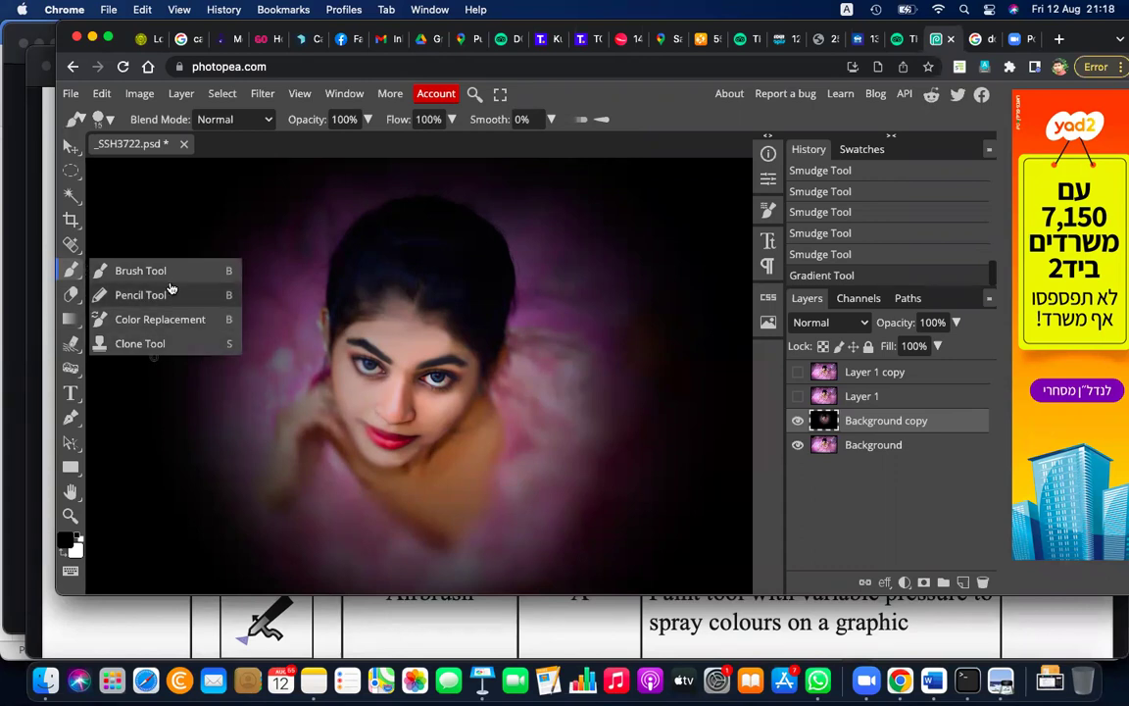
{"action": "key", "text": "super+Tab"}
{"action": "scroll", "coordinate": [472, 382], "scroll_direction": "down", "scroll_amount": 2}
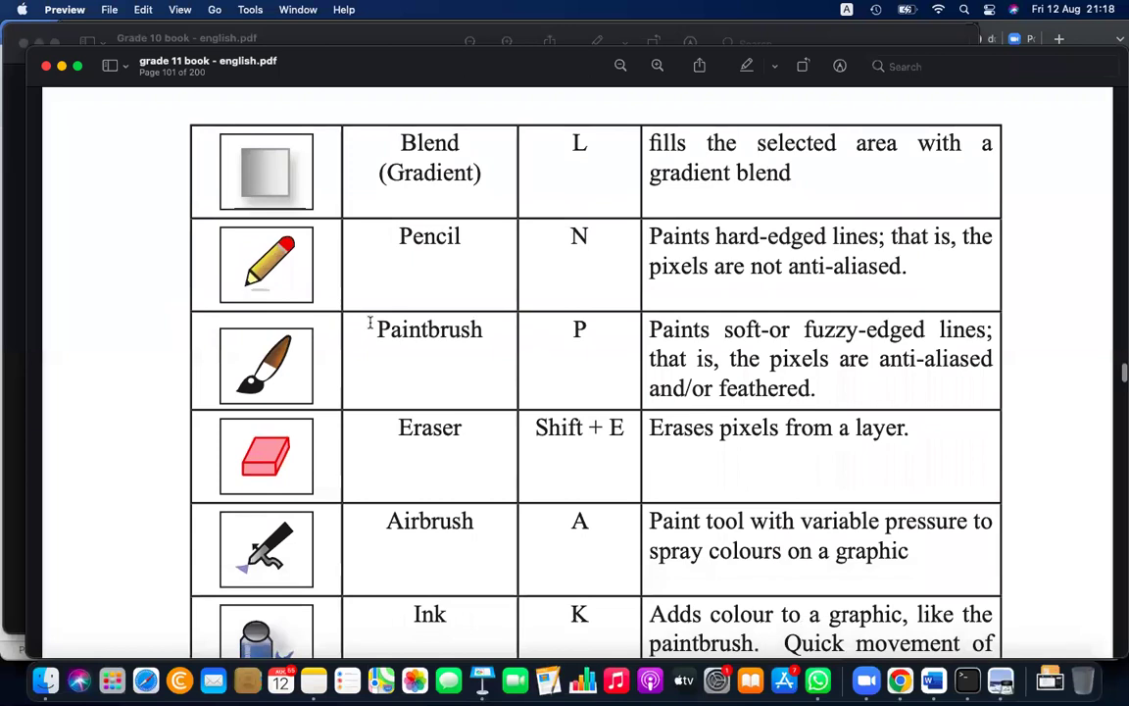
Step: Highlight Eraser in the PDF tools table, then switch back to the vignetted portrait in Photopea
{"action": "double_click", "coordinate": [437, 427]}
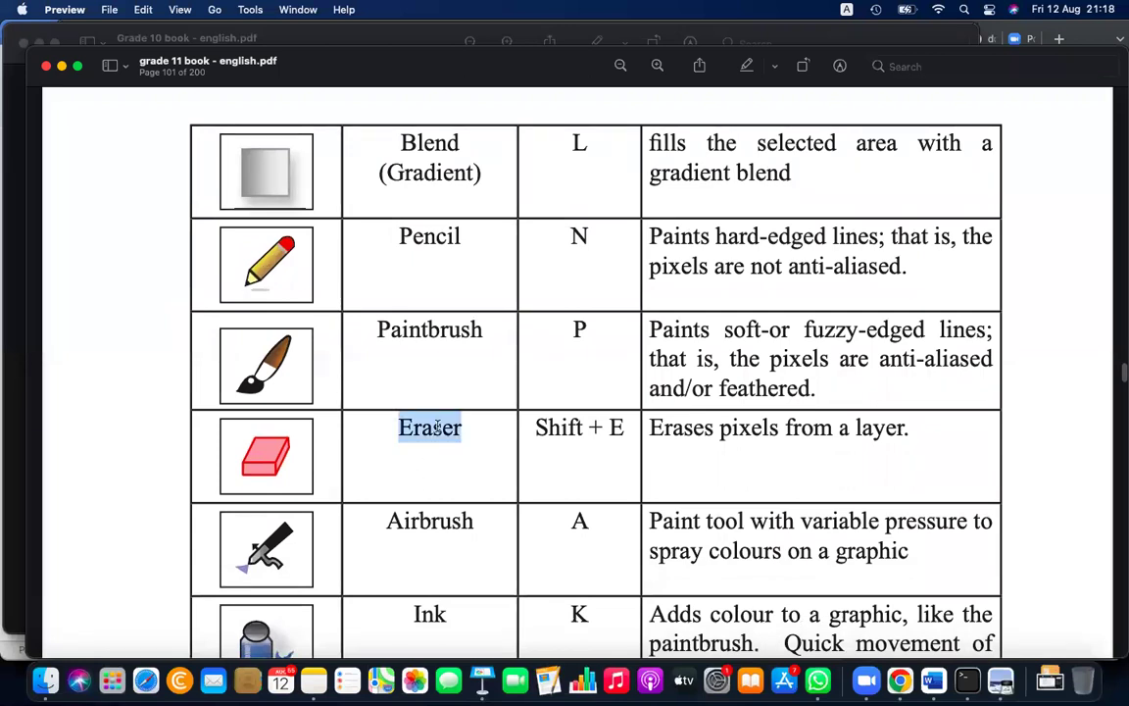
{"action": "key", "text": "super+Tab"}
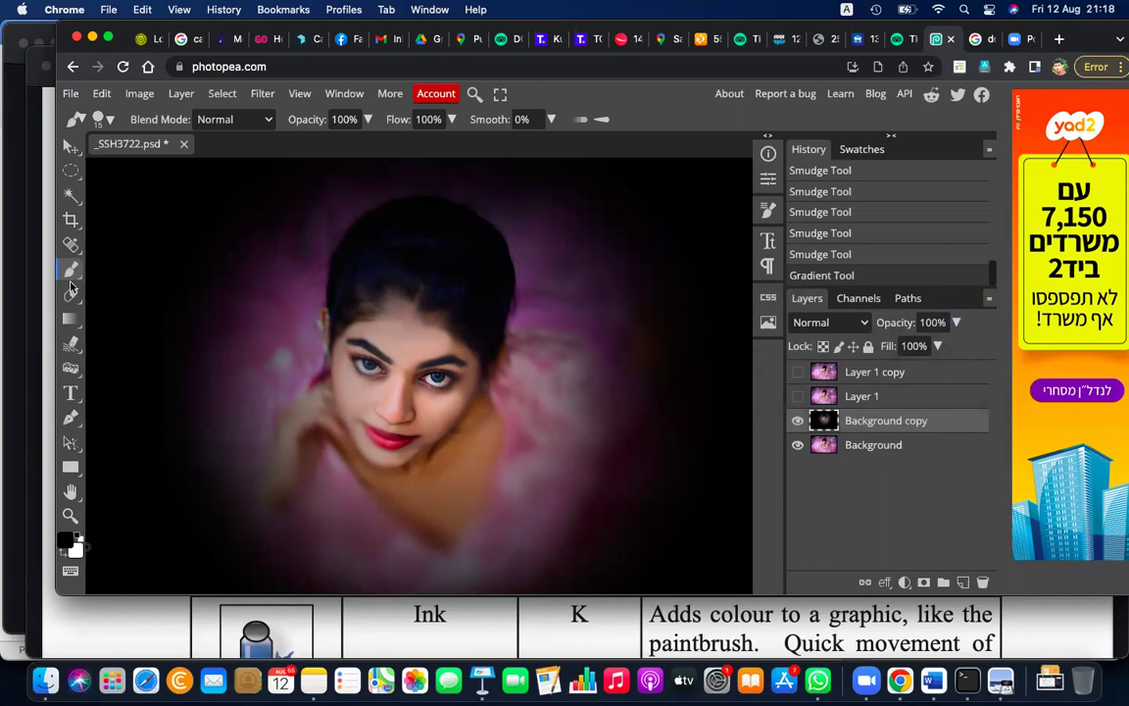
Step: Test the plain Eraser with a stroke left of the woman, then undo it
{"action": "left_click", "coordinate": [71, 294]}
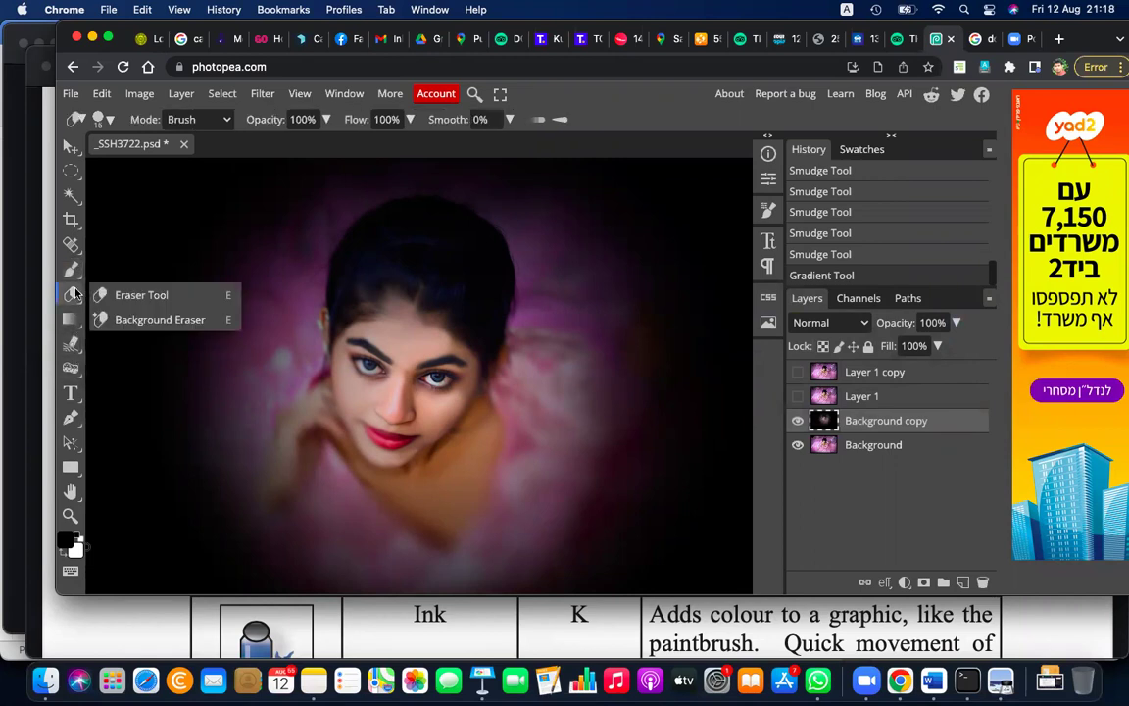
{"action": "left_click", "coordinate": [116, 302]}
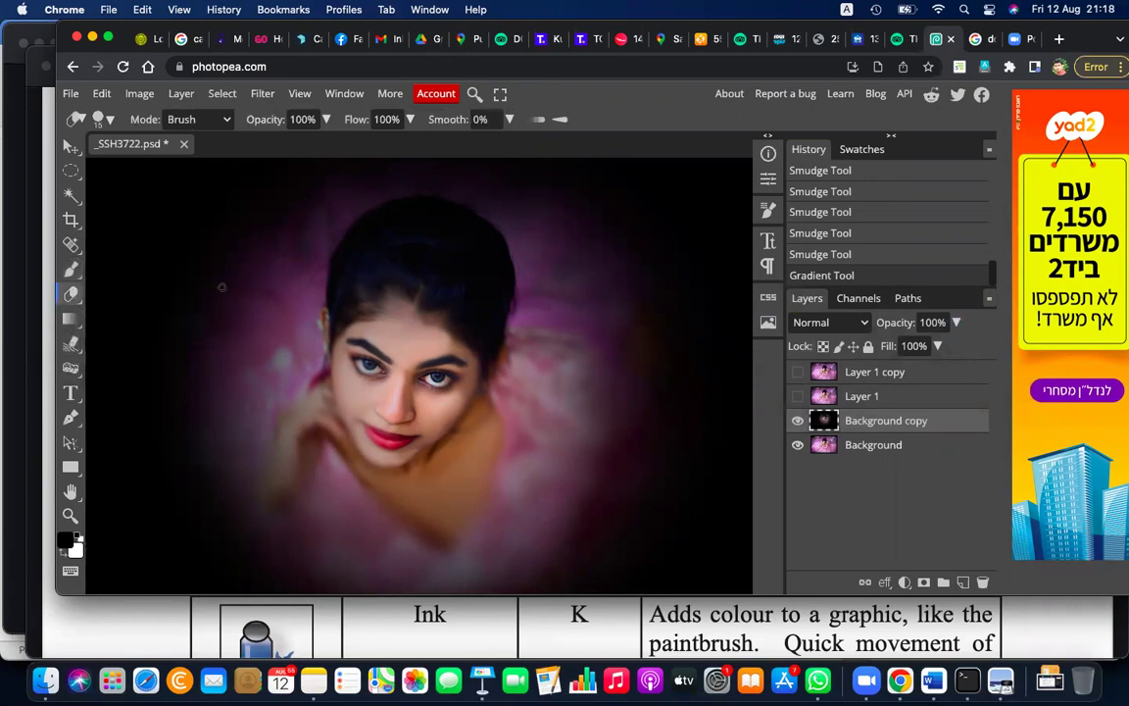
{"action": "mouse_move", "coordinate": [222, 287]}
{"action": "left_mouse_down"}
{"action": "mouse_move", "coordinate": [199, 343]}
{"action": "mouse_move", "coordinate": [186, 451]}
{"action": "left_mouse_up"}
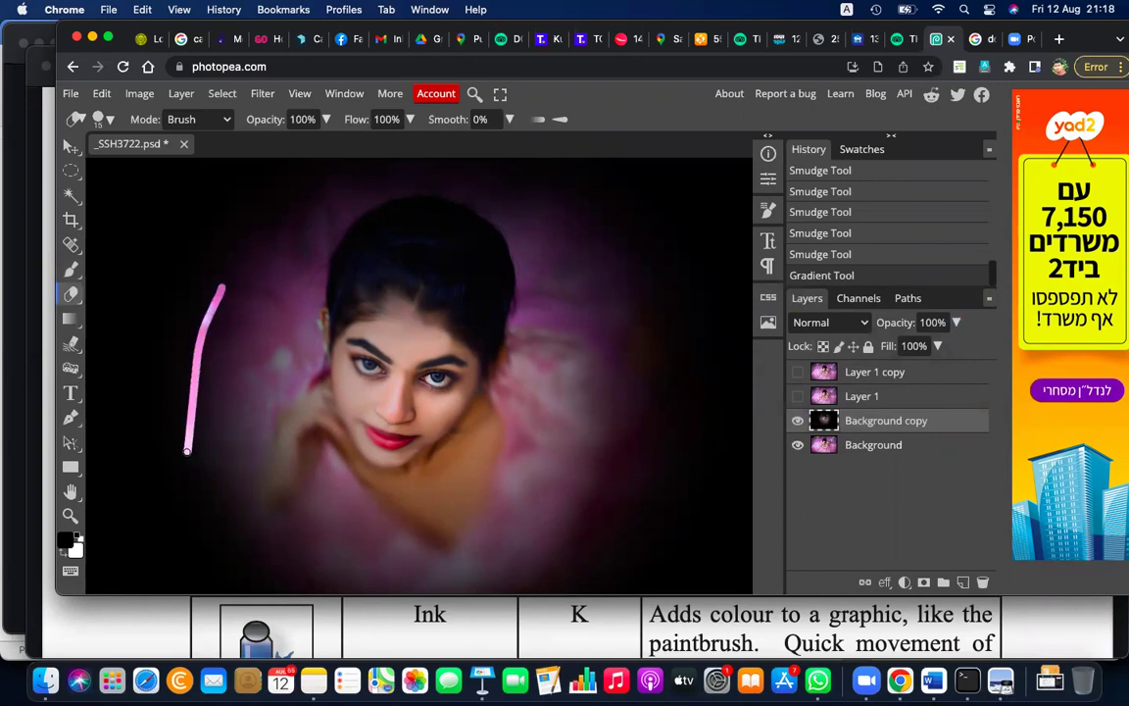
{"action": "key", "text": "super+z"}
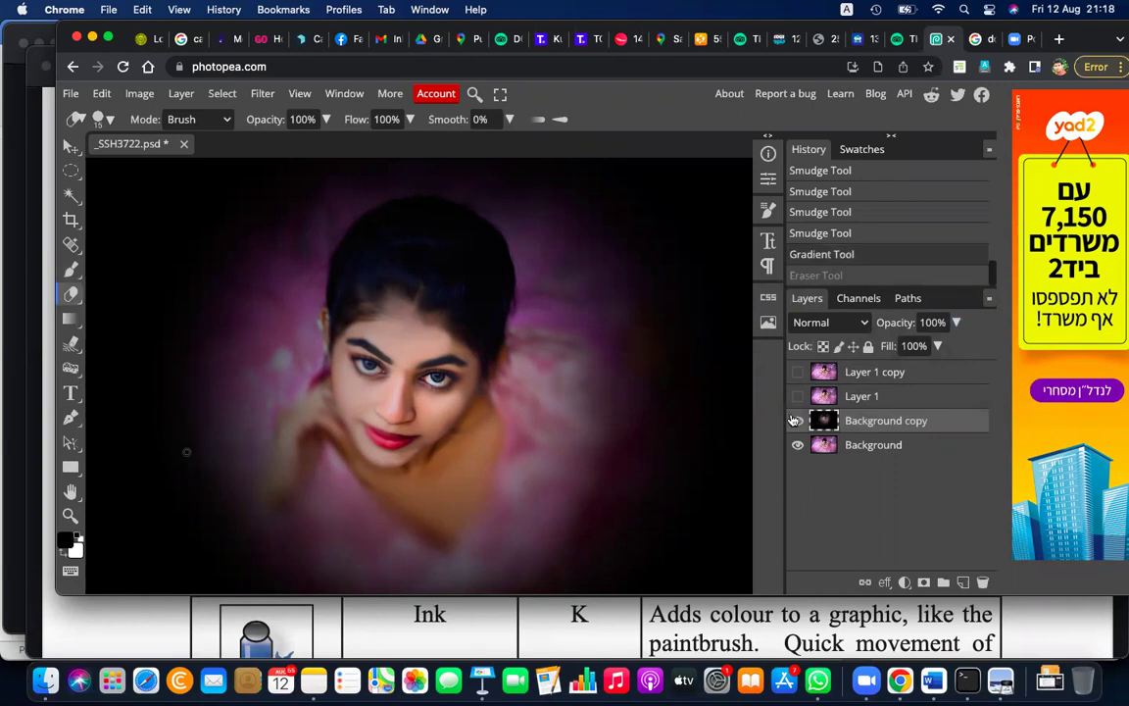
Step: Hide the vignetted Background copy layer and test-erase the original photo, then undo
{"action": "left_click", "coordinate": [797, 420]}
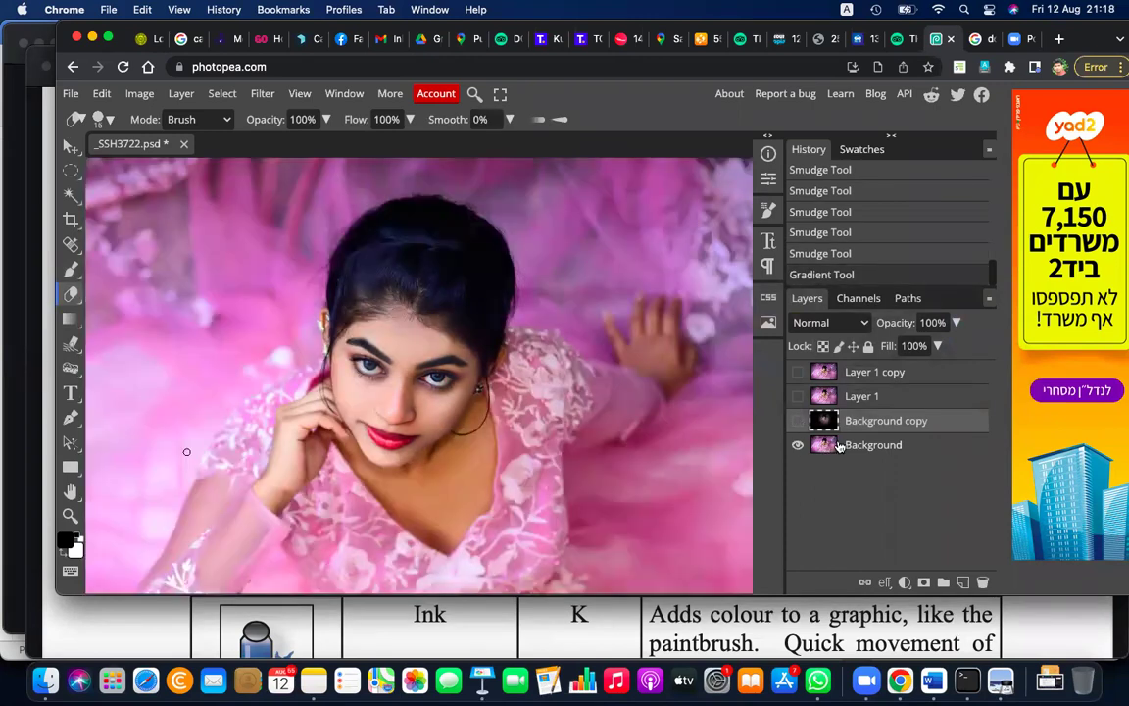
{"action": "left_click_drag", "start_coordinate": [189, 333], "coordinate": [180, 452]}
{"action": "key", "text": "super+z"}
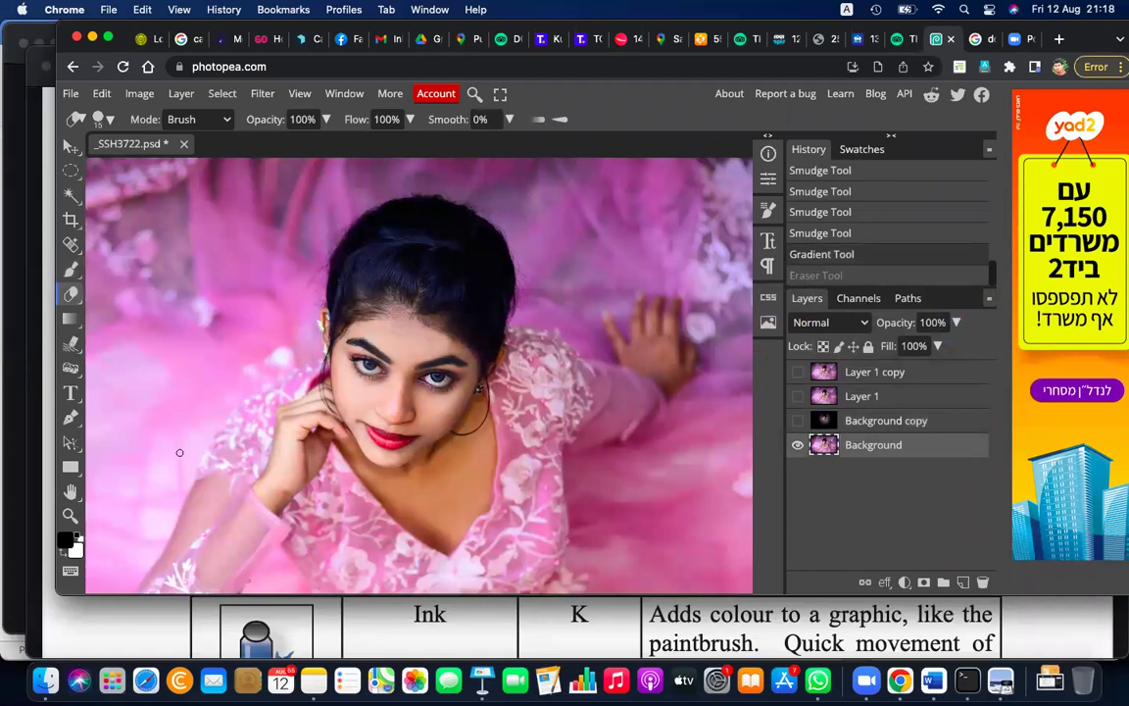
Step: Try the Background Eraser on the pink backdrop, undo it, and return to the regular Eraser
{"action": "right_click", "coordinate": [74, 305]}
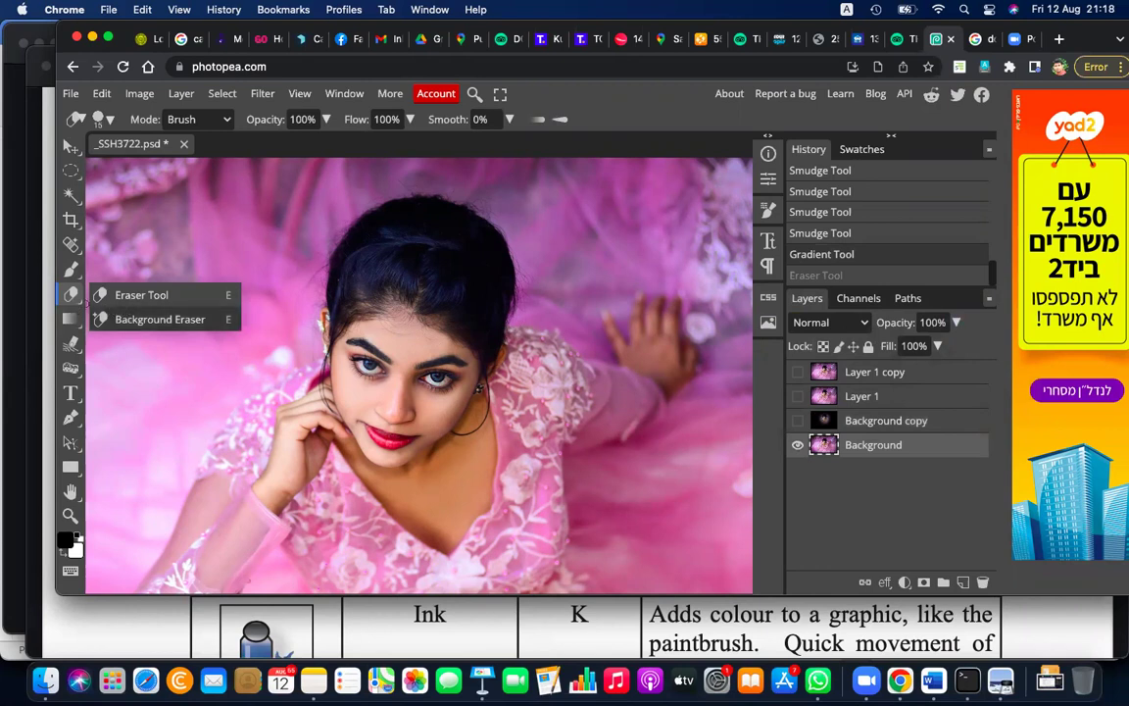
{"action": "left_click", "coordinate": [147, 320]}
{"action": "left_click_drag", "start_coordinate": [199, 294], "coordinate": [199, 335]}
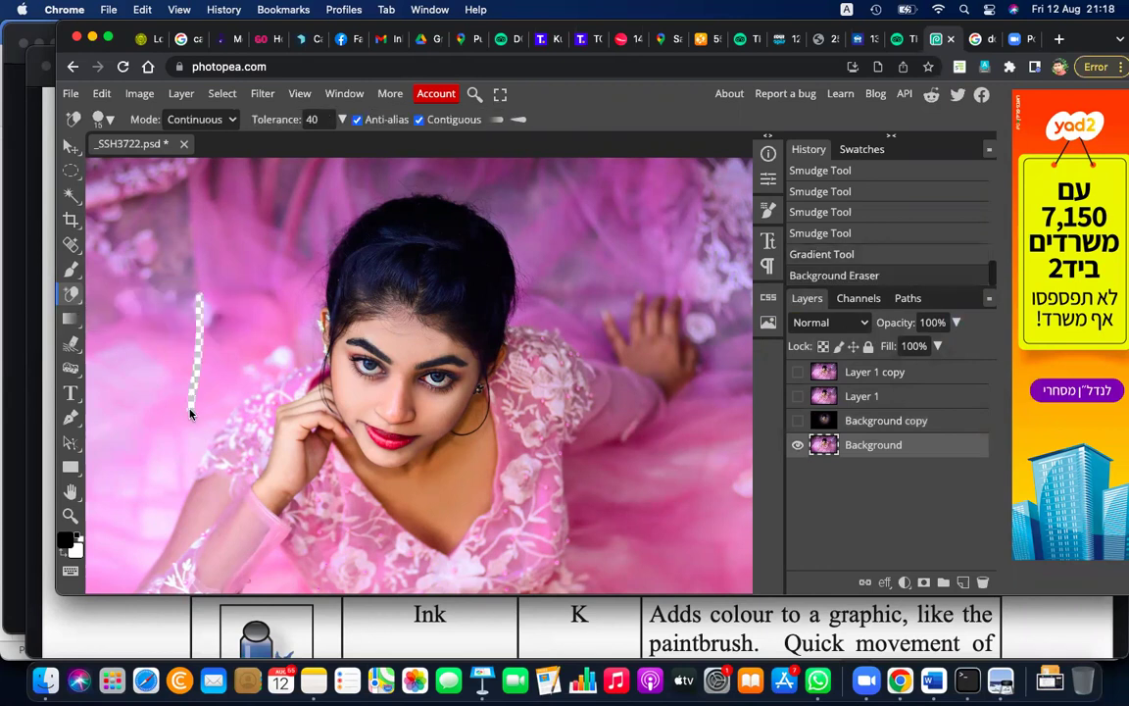
{"action": "key", "text": "super+z"}
{"action": "right_click", "coordinate": [74, 296]}
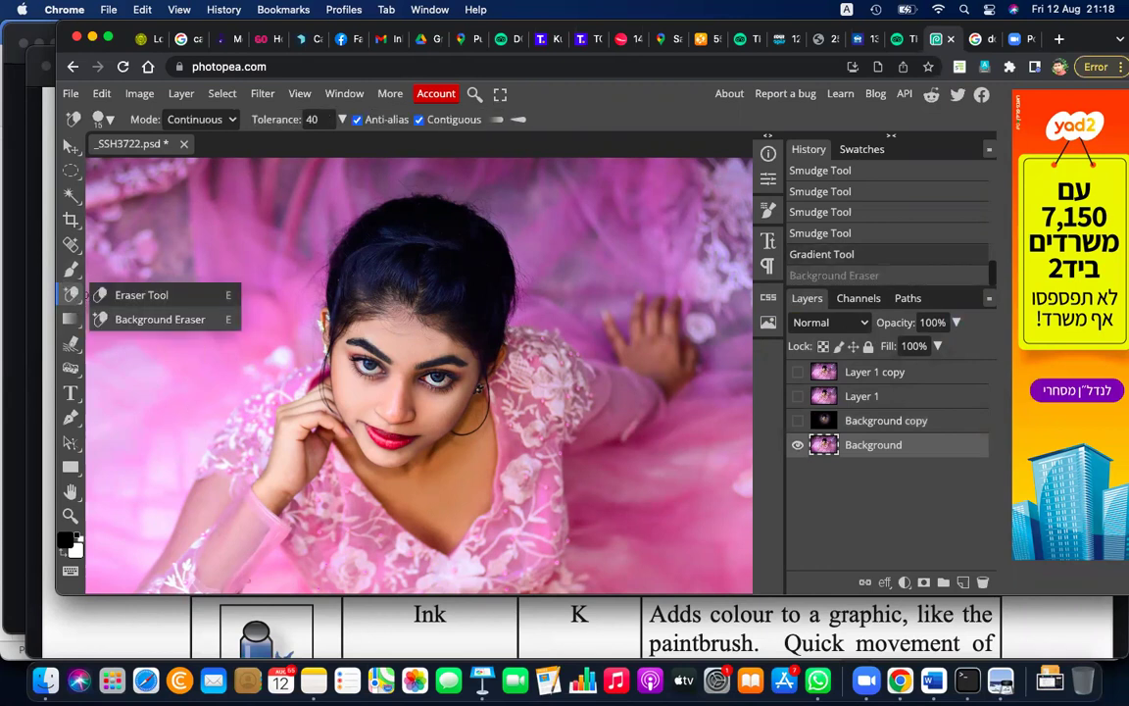
{"action": "left_click", "coordinate": [140, 293]}
Step: Open and close the foreground colour picker, then swap colours so white is foreground
{"action": "left_click", "coordinate": [67, 539]}
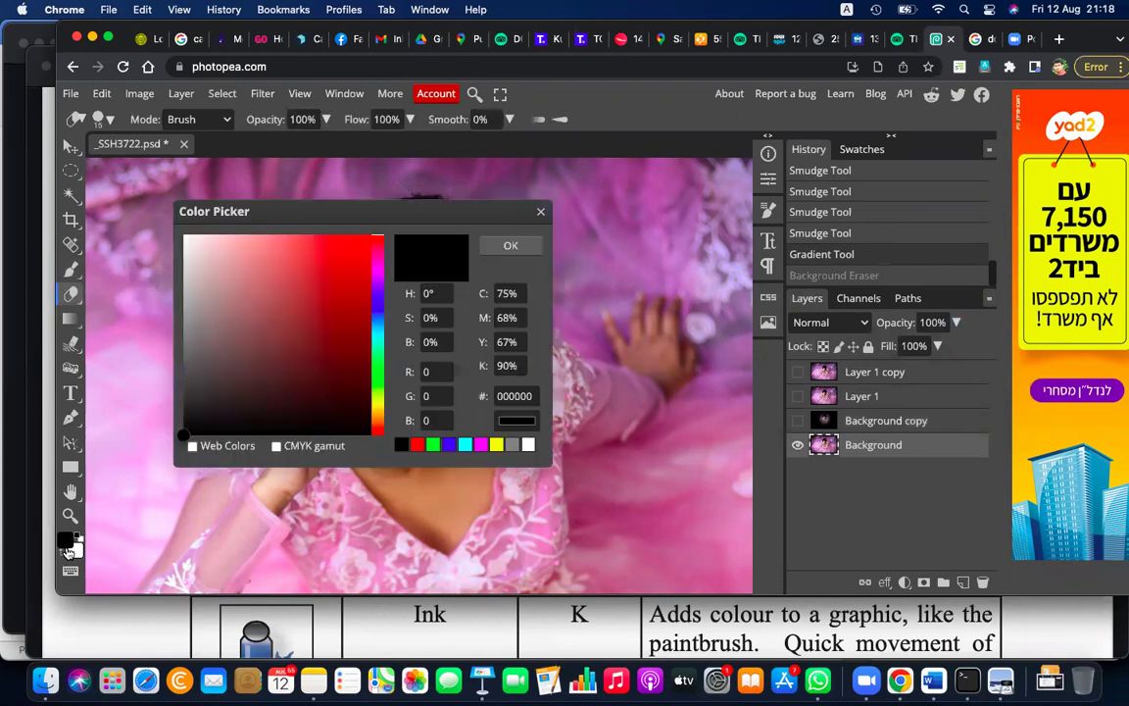
{"action": "left_click", "coordinate": [540, 211]}
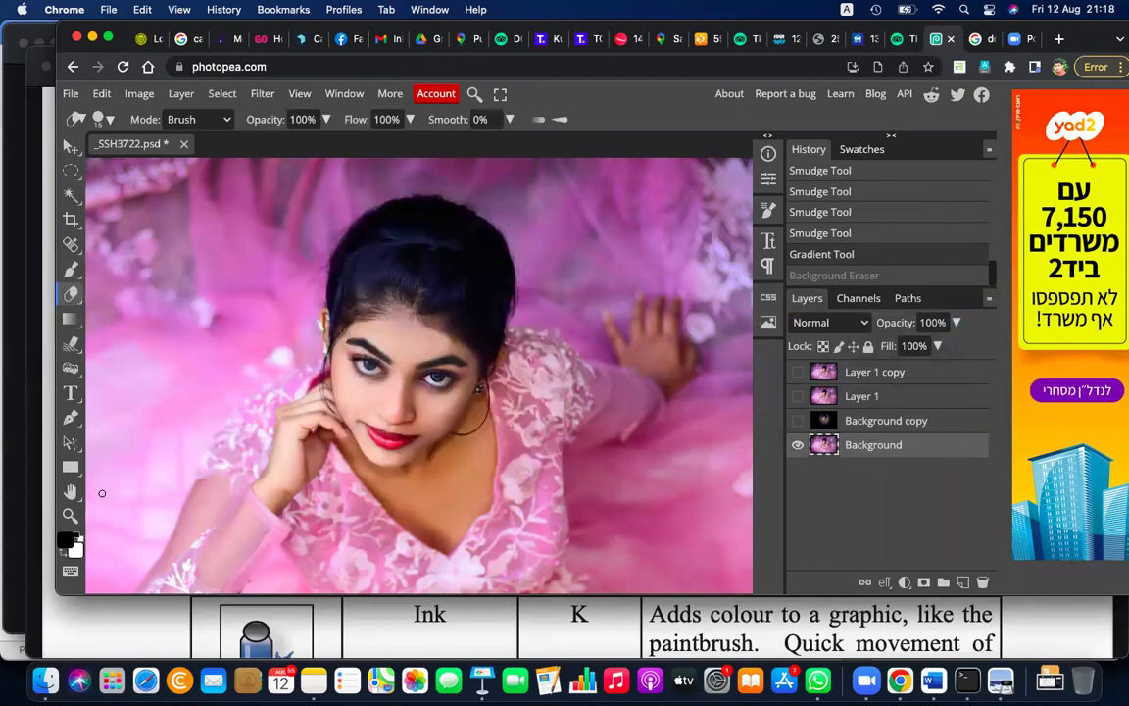
{"action": "key", "text": "x"}
{"action": "key", "text": "x"}
Step: Scroll further down the Preview tools table, then return to the Photopea portrait
{"action": "key", "text": "super+Tab"}
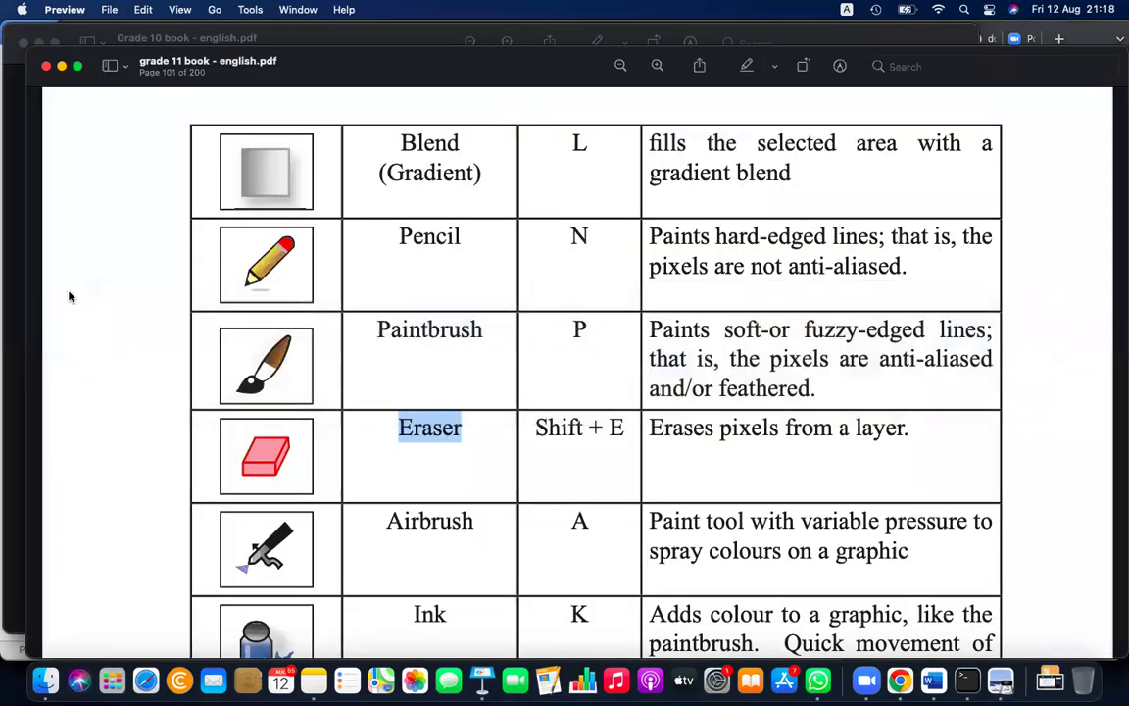
{"action": "scroll", "coordinate": [441, 521], "scroll_direction": "down", "scroll_amount": 3}
{"action": "scroll", "coordinate": [441, 521], "scroll_direction": "down", "scroll_amount": 2}
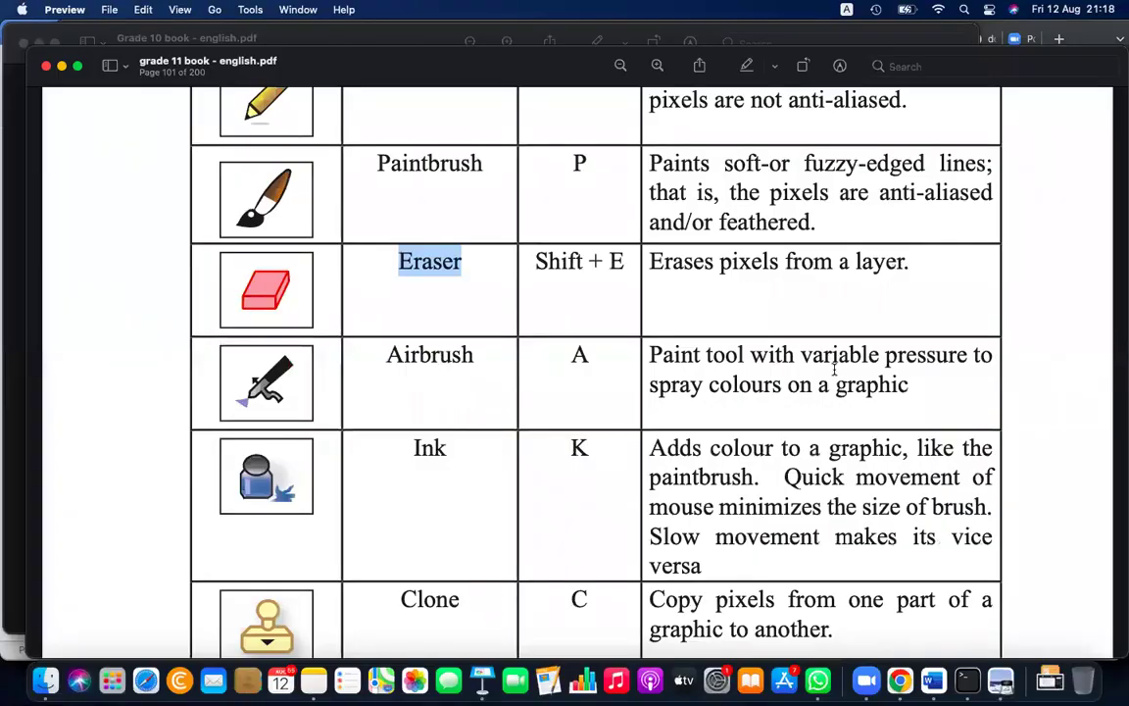
{"action": "scroll", "coordinate": [834, 365], "scroll_direction": "down", "scroll_amount": 3}
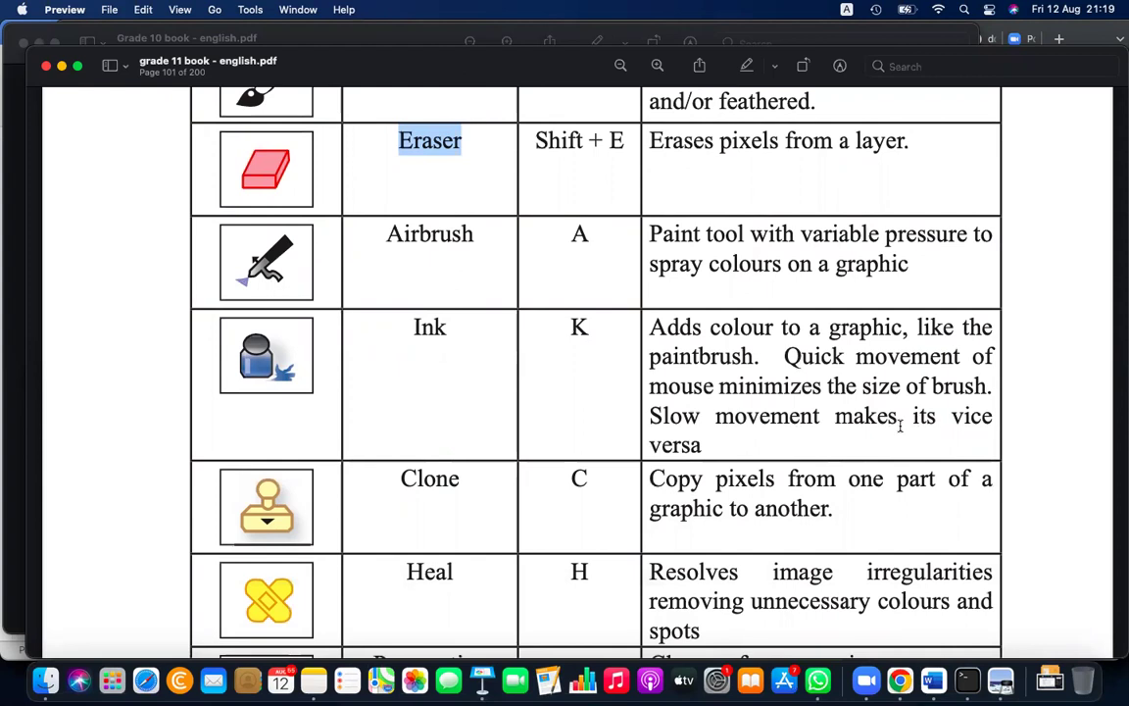
{"action": "key", "text": "super+Tab"}
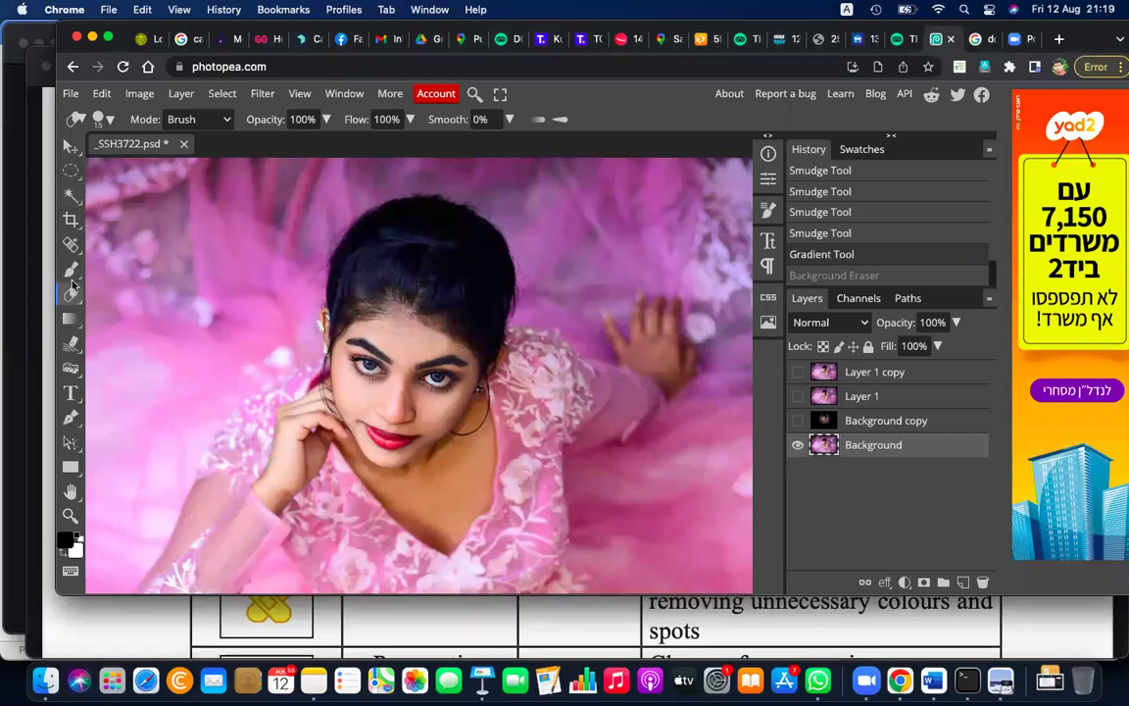
Step: Show the Spot Healing, Brush and Eraser tool flyouts in turn
{"action": "right_click", "coordinate": [65, 250]}
{"action": "left_click", "coordinate": [69, 240]}
{"action": "left_click", "coordinate": [72, 241]}
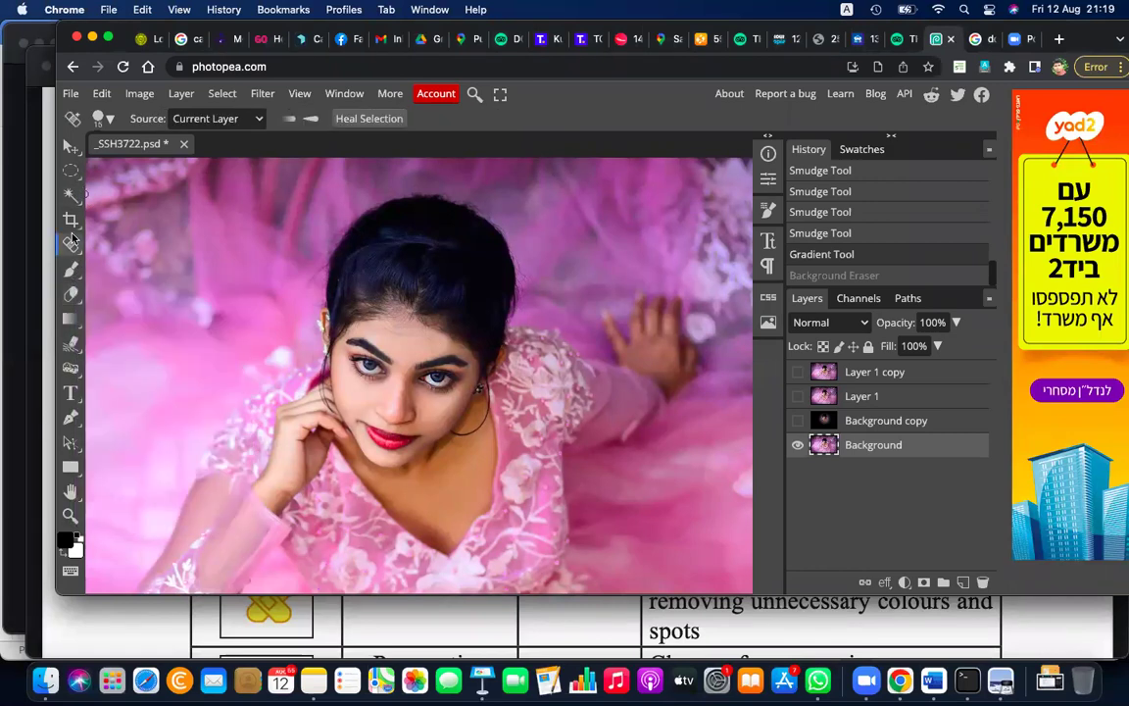
{"action": "right_click", "coordinate": [70, 241]}
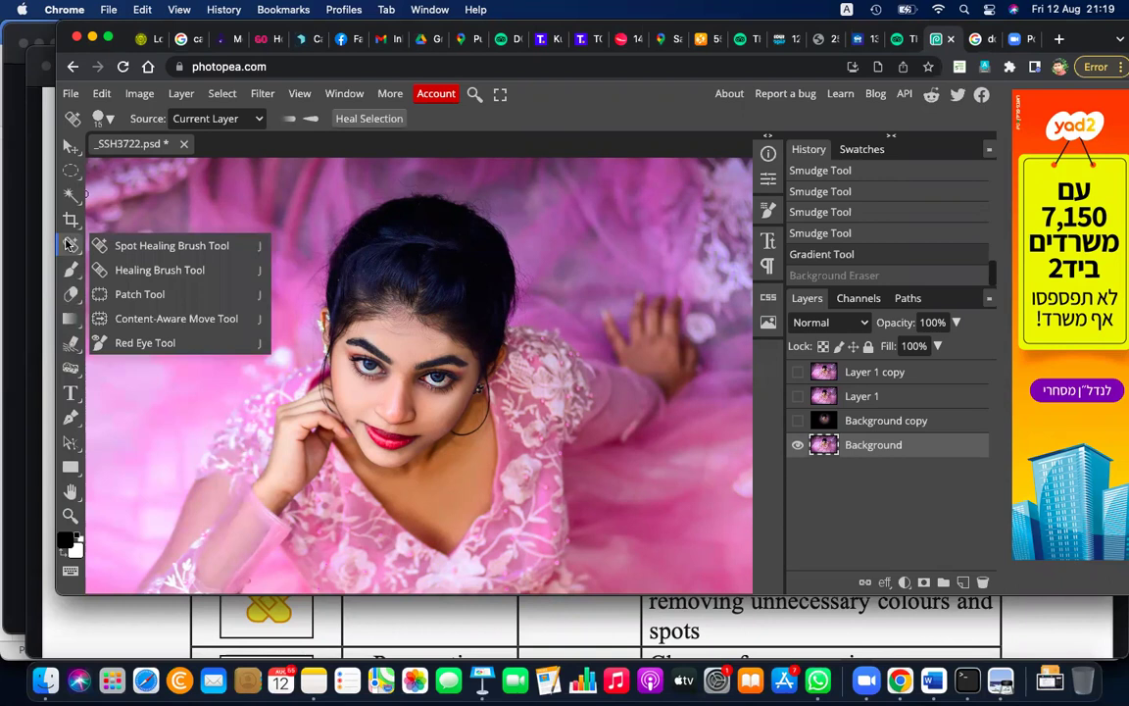
{"action": "left_click", "coordinate": [70, 269]}
{"action": "right_click", "coordinate": [69, 272]}
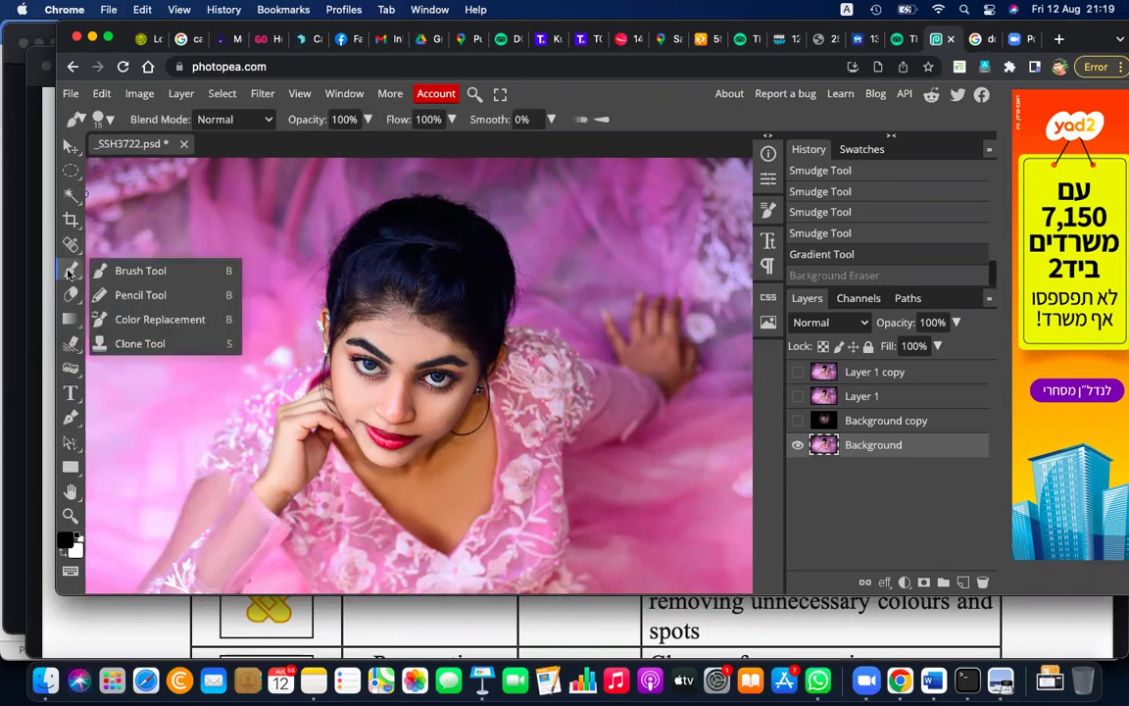
{"action": "left_click", "coordinate": [69, 273]}
{"action": "left_click", "coordinate": [71, 295]}
{"action": "right_click", "coordinate": [70, 295]}
{"action": "left_click", "coordinate": [71, 296]}
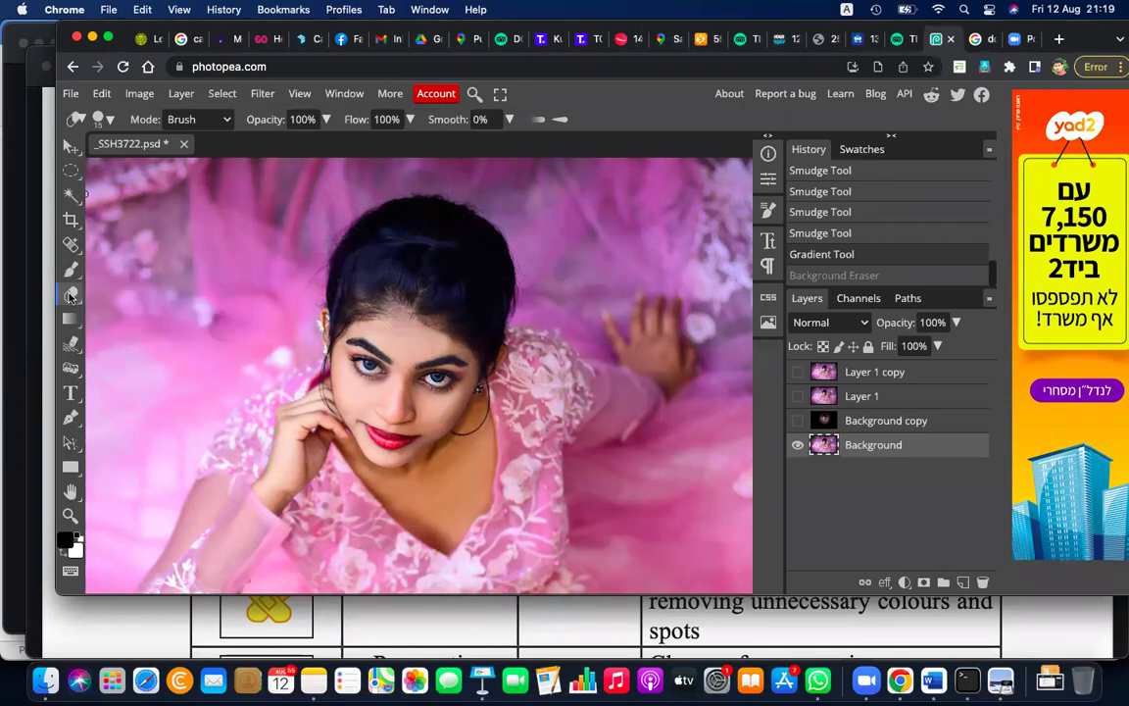
Step: Show the Gradient and Blur flyouts, then pick the Sponge tool and view its Dodge/Burn group
{"action": "left_click", "coordinate": [71, 321]}
{"action": "right_click", "coordinate": [71, 321]}
{"action": "left_click", "coordinate": [70, 326]}
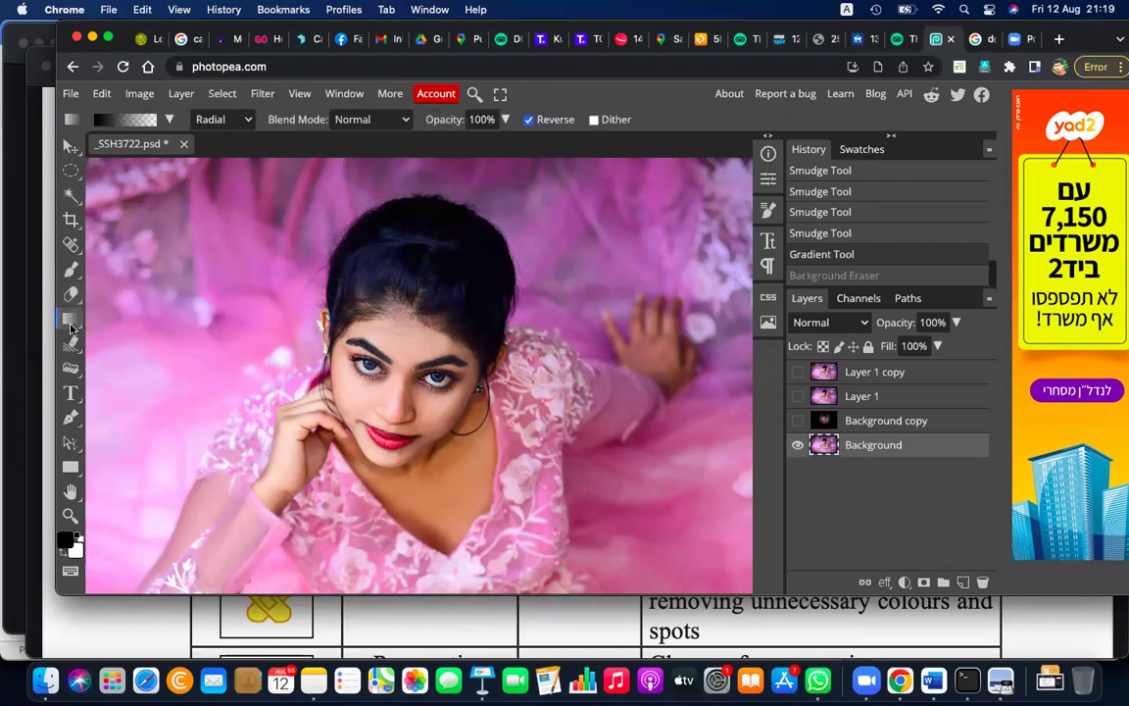
{"action": "left_click", "coordinate": [71, 343]}
{"action": "right_click", "coordinate": [71, 343]}
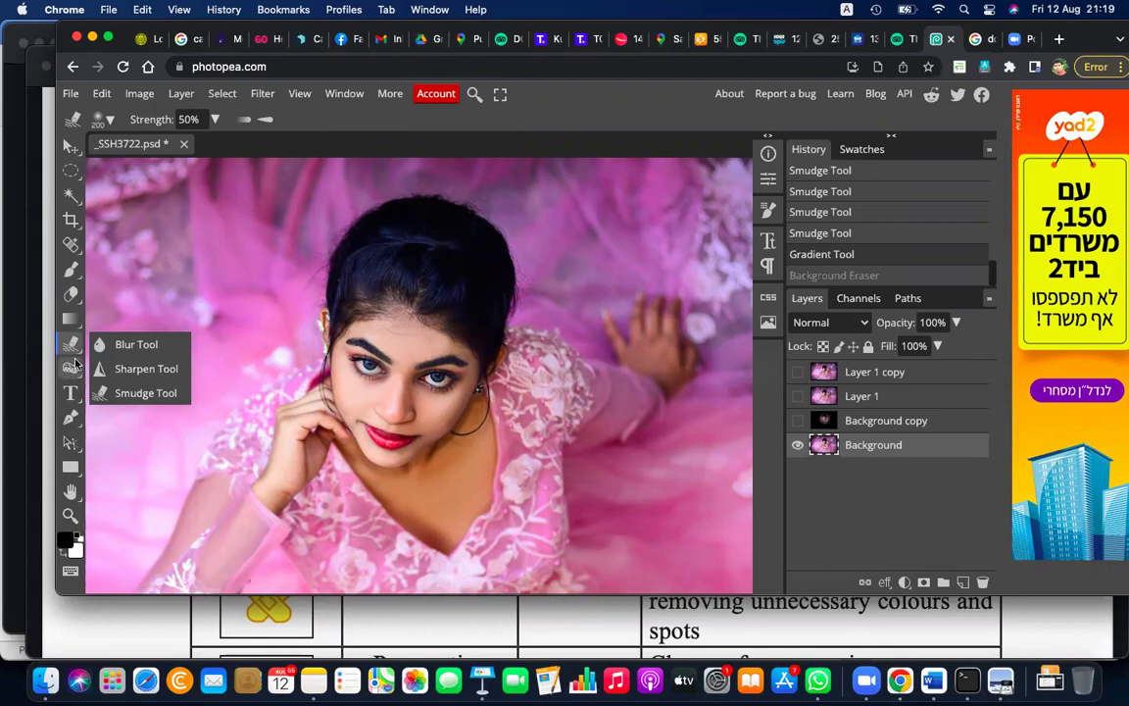
{"action": "left_click", "coordinate": [74, 366]}
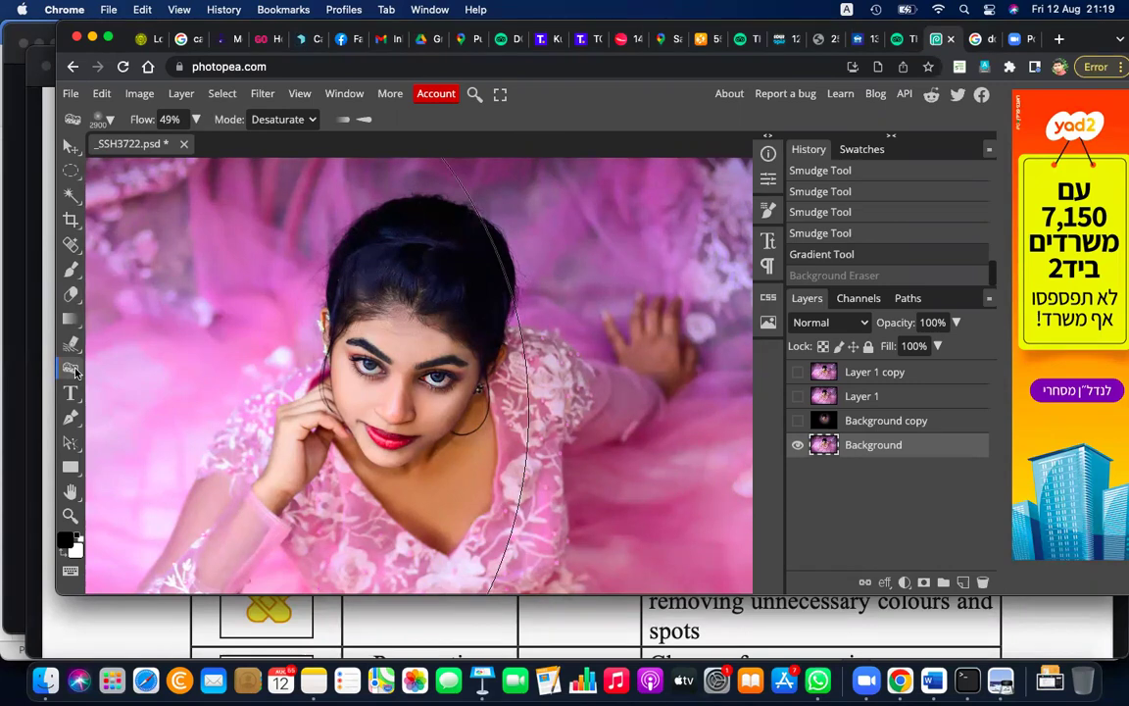
{"action": "right_click", "coordinate": [75, 371]}
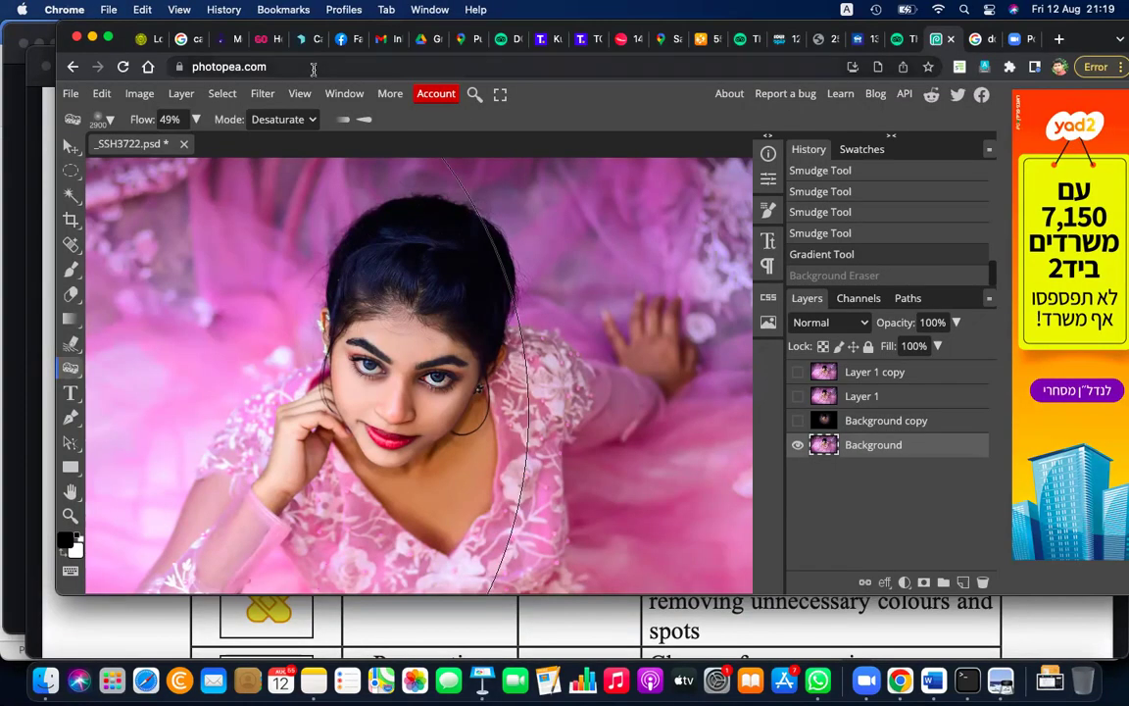
Step: Bring the Chrome window with the Photopea portrait in front of Preview
{"action": "left_click", "coordinate": [313, 66]}
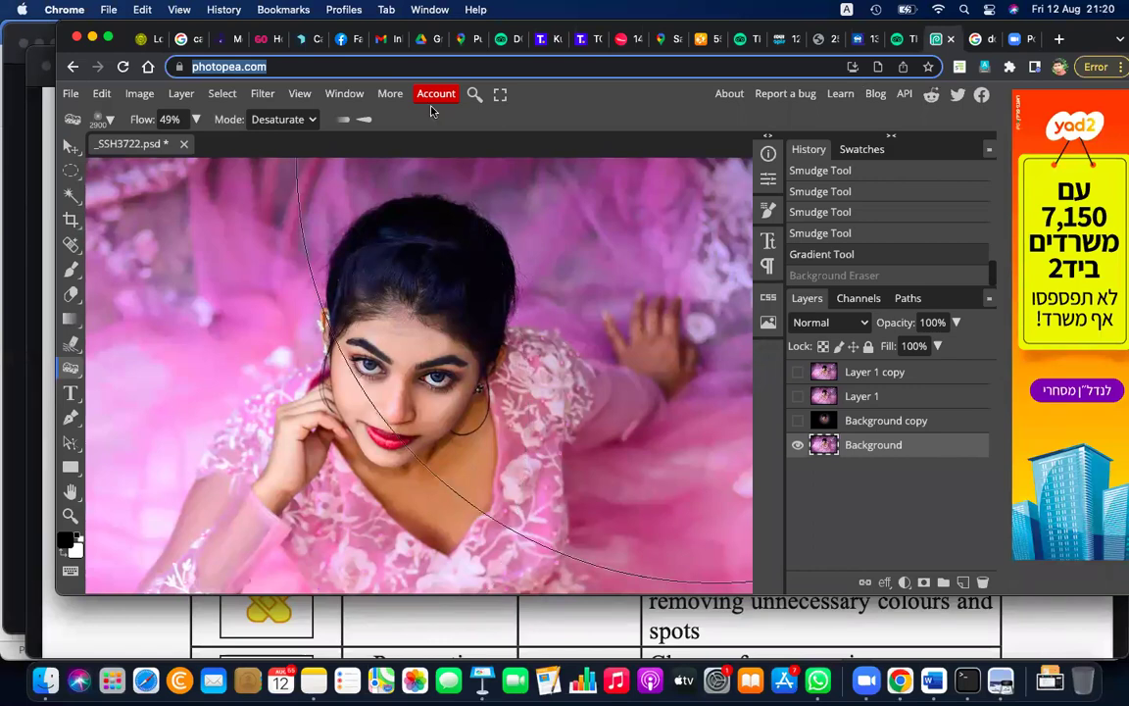
Step: Glance at the File menu, select the Spot Healing Brush, then switch to the Preview PDF
{"action": "left_click", "coordinate": [71, 93]}
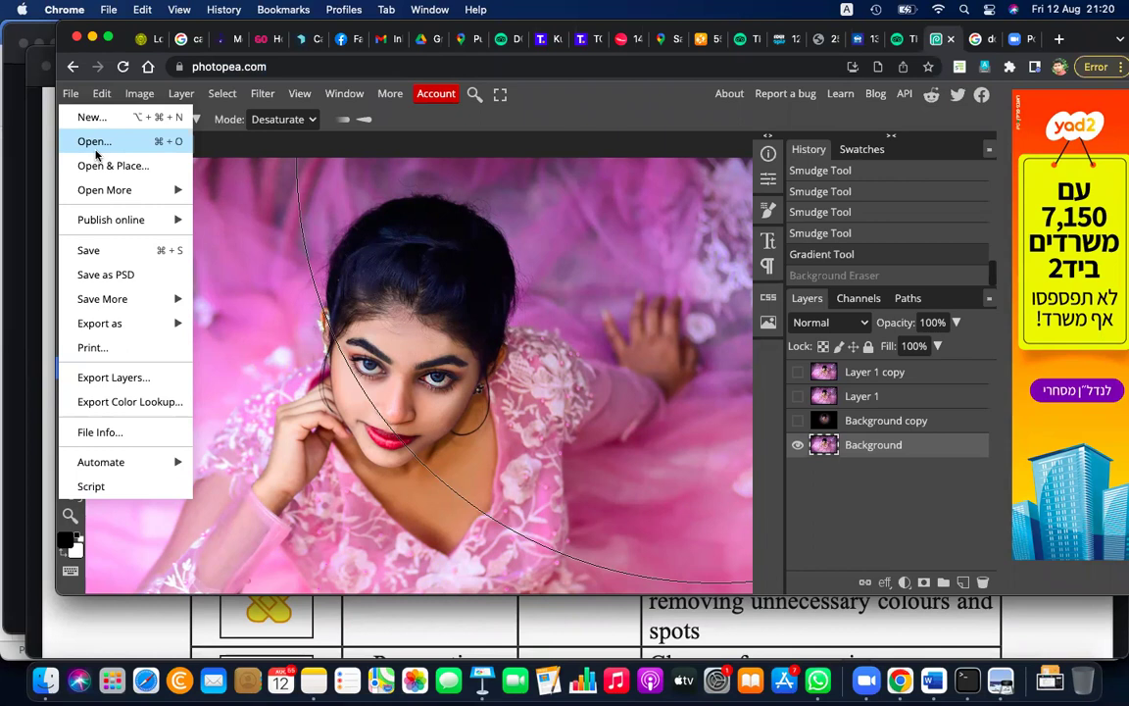
{"action": "left_click", "coordinate": [469, 125]}
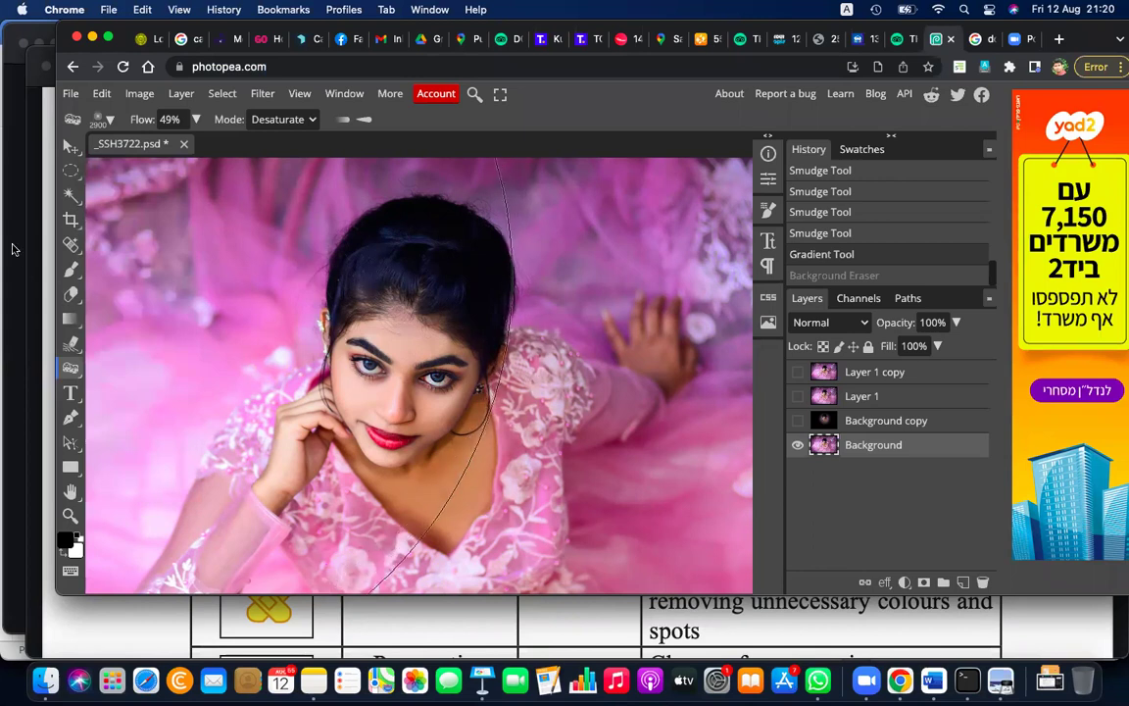
{"action": "left_click", "coordinate": [74, 244]}
{"action": "left_click", "coordinate": [74, 244]}
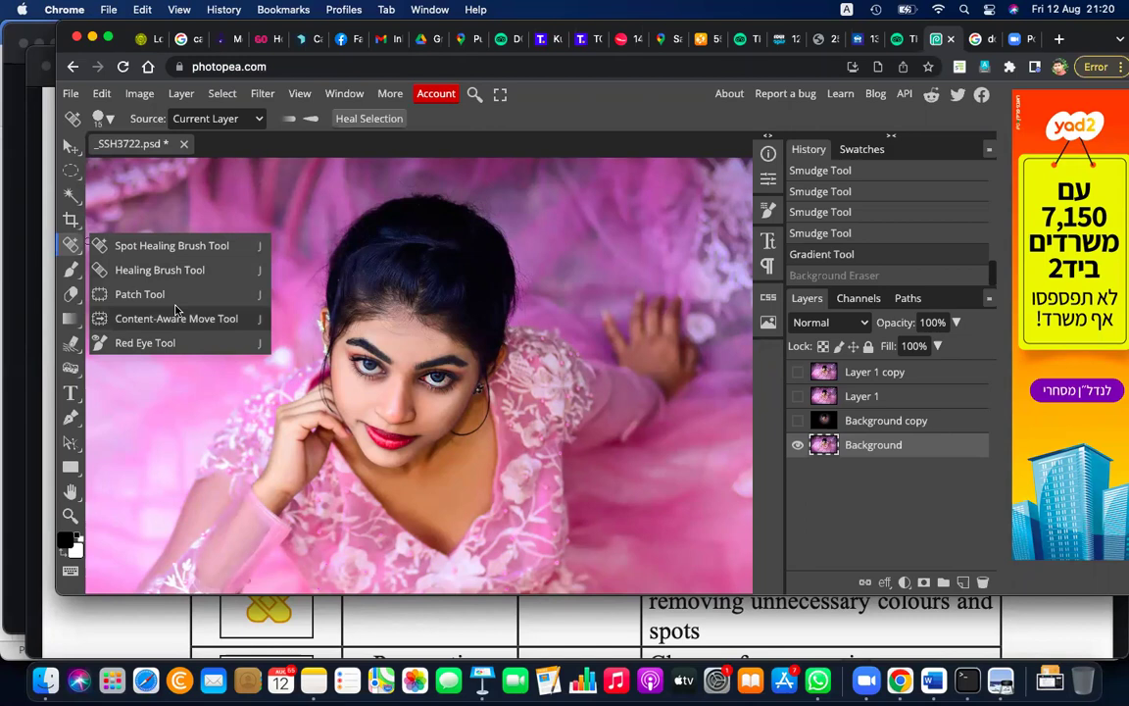
{"action": "left_click", "coordinate": [1000, 683]}
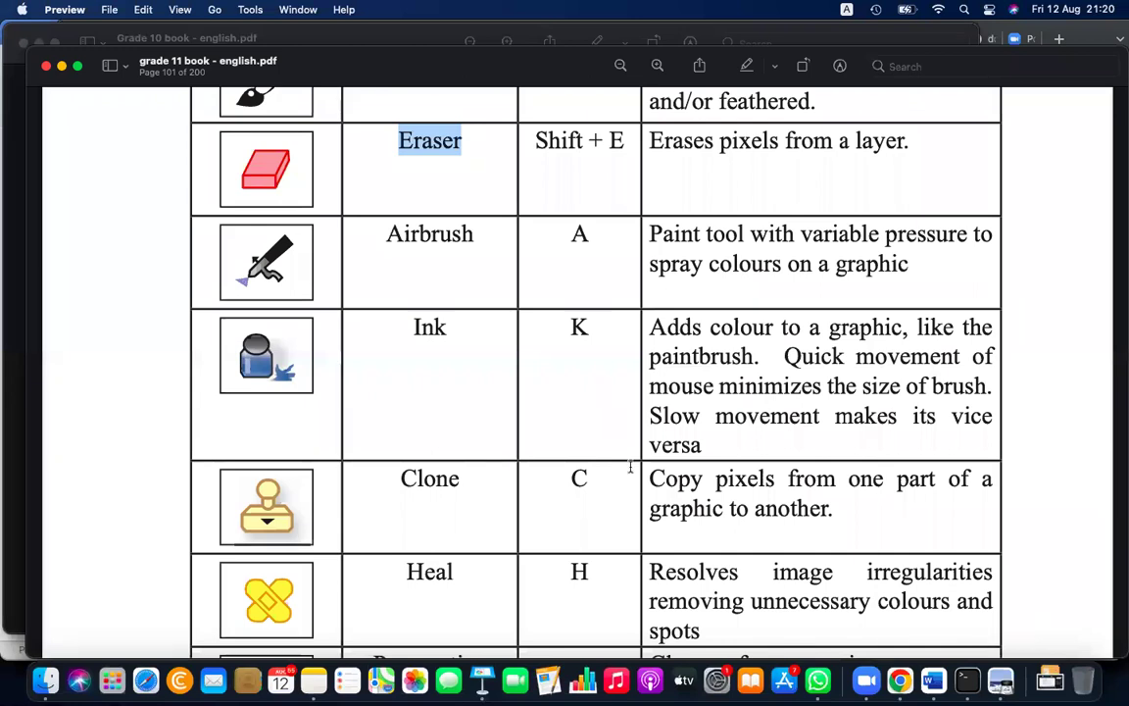
Step: Scroll the PDF to the Perspective Clone and Convolve rows, then return to Chrome
{"action": "scroll", "coordinate": [569, 419], "scroll_direction": "down", "scroll_amount": 5}
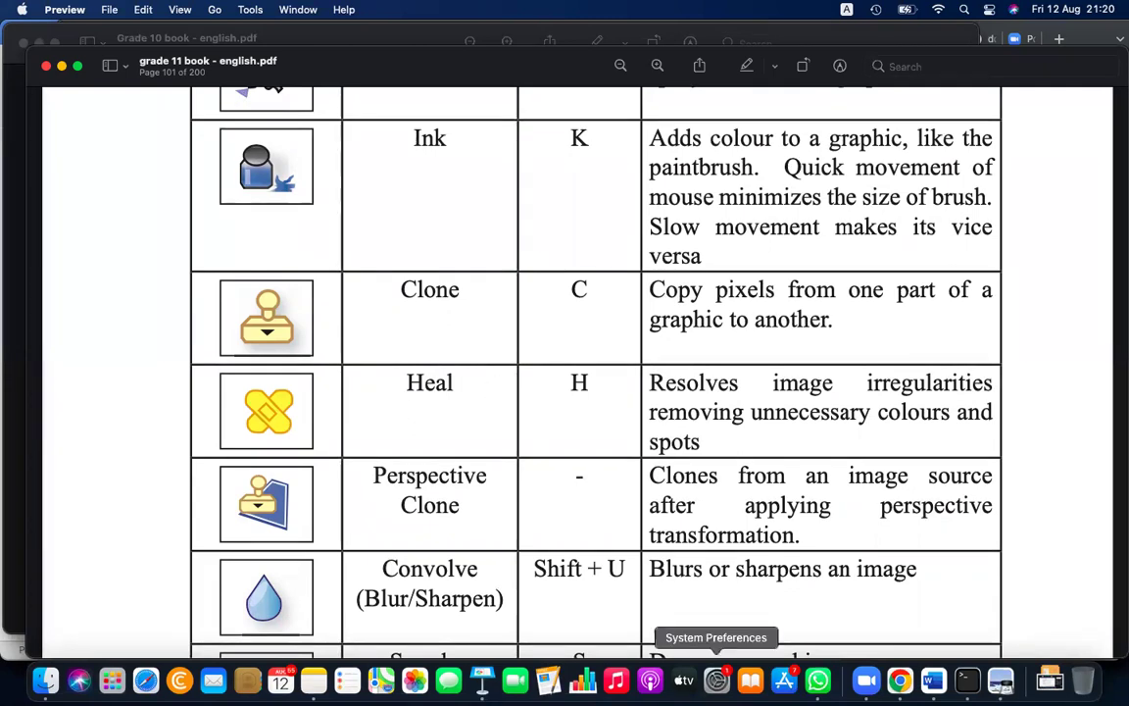
{"action": "left_click", "coordinate": [899, 679]}
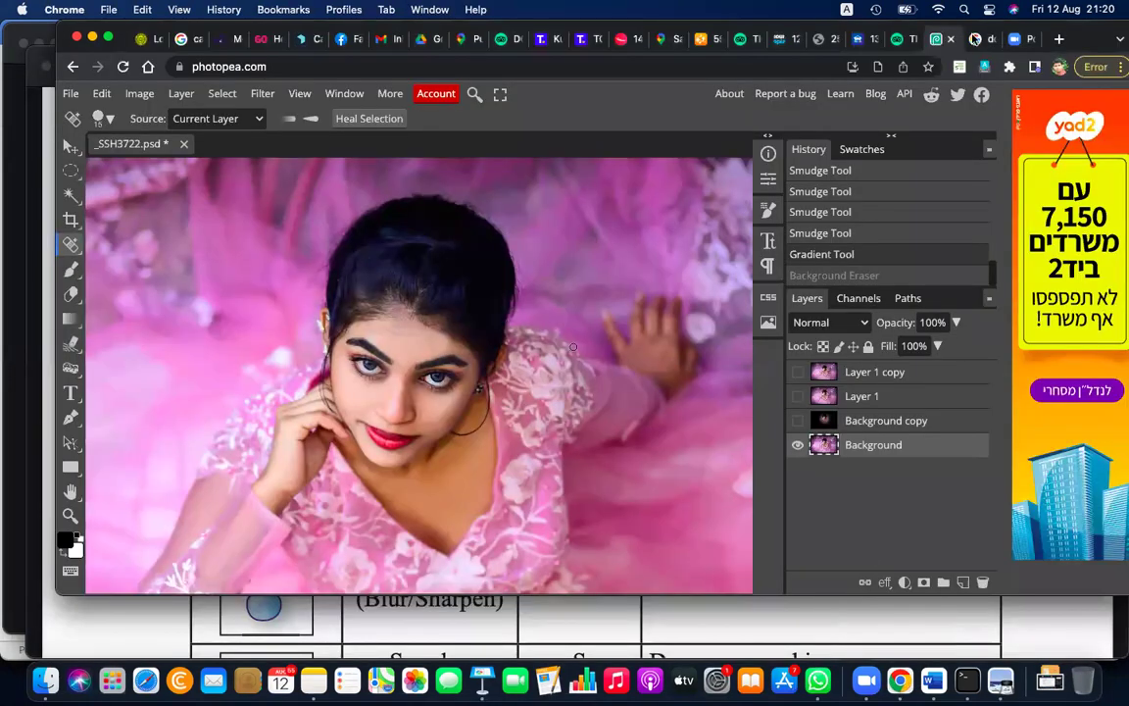
Step: Search Google Images for 'age spots skin', then refine the query to 'age spots face'
{"action": "left_click", "coordinate": [976, 40]}
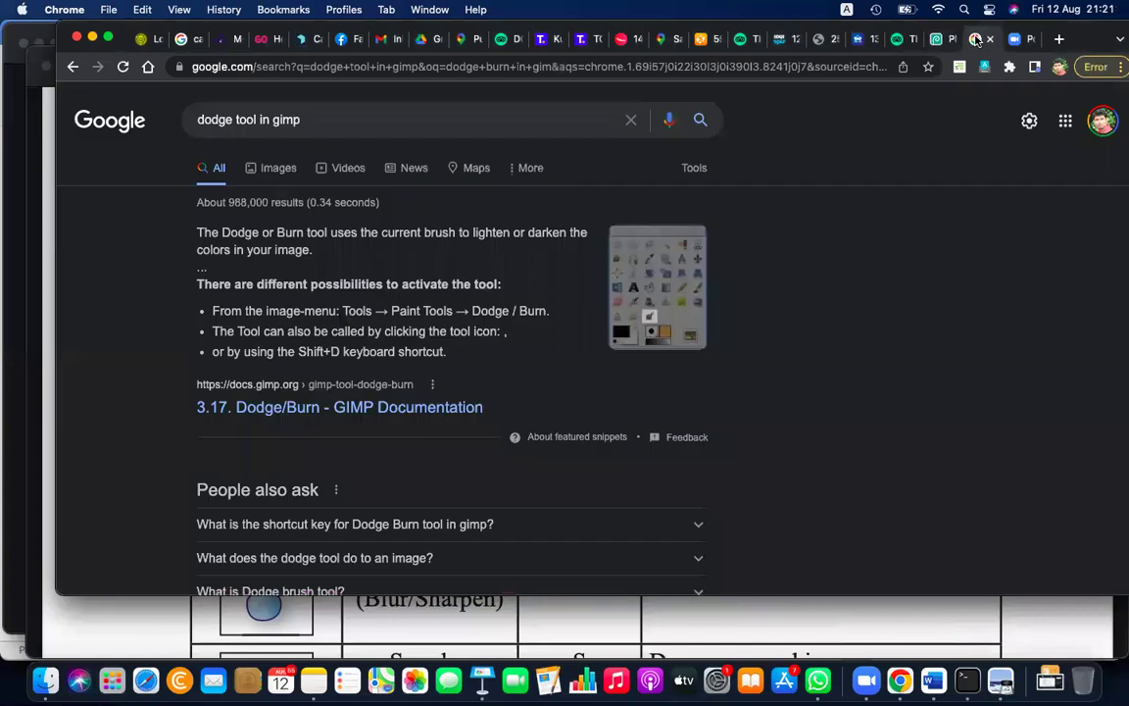
{"action": "left_click", "coordinate": [491, 119]}
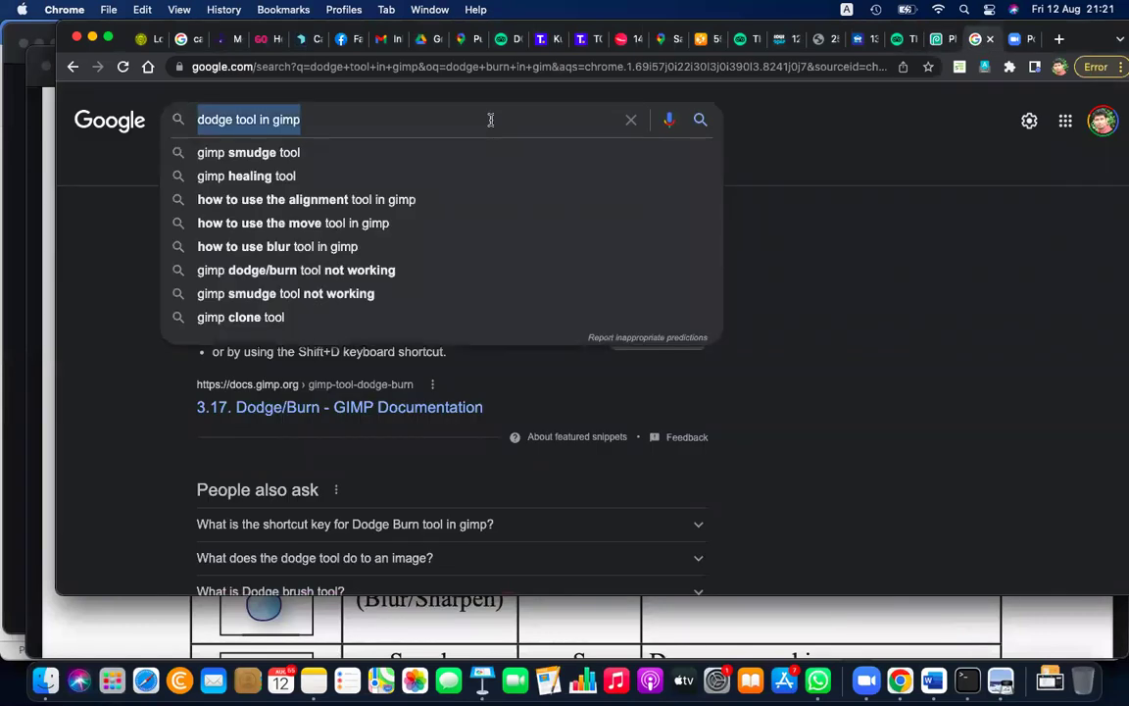
{"action": "type", "text": "age spo"}
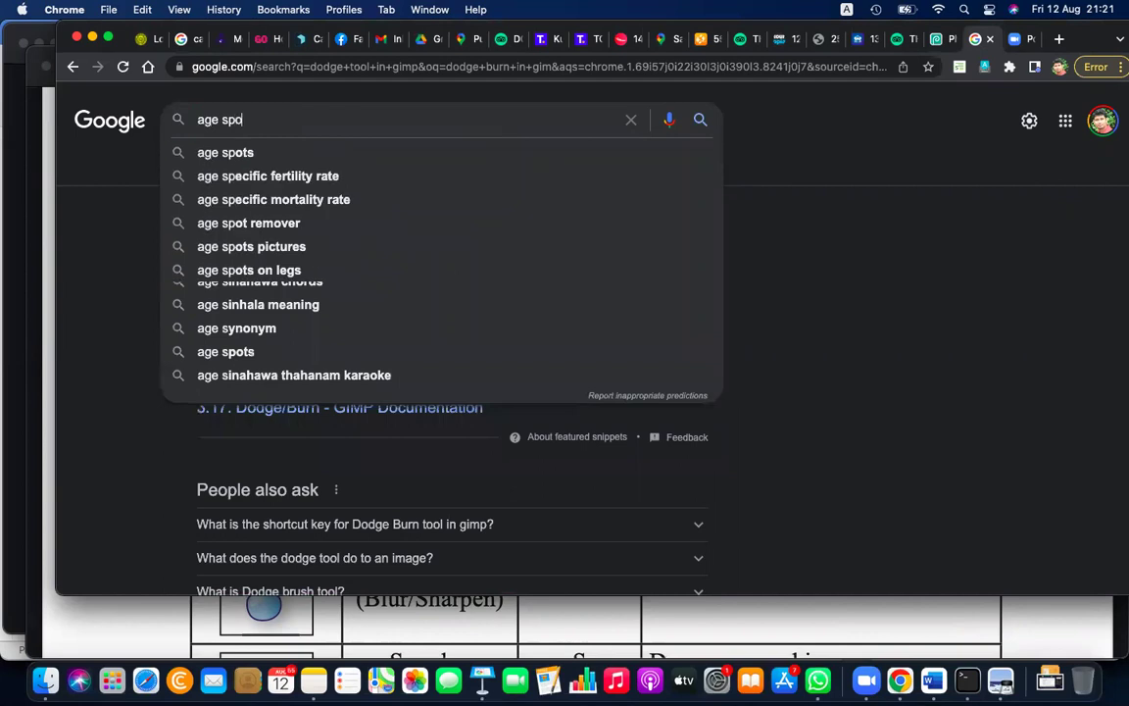
{"action": "type", "text": "ts skin"}
{"action": "key", "text": "Return"}
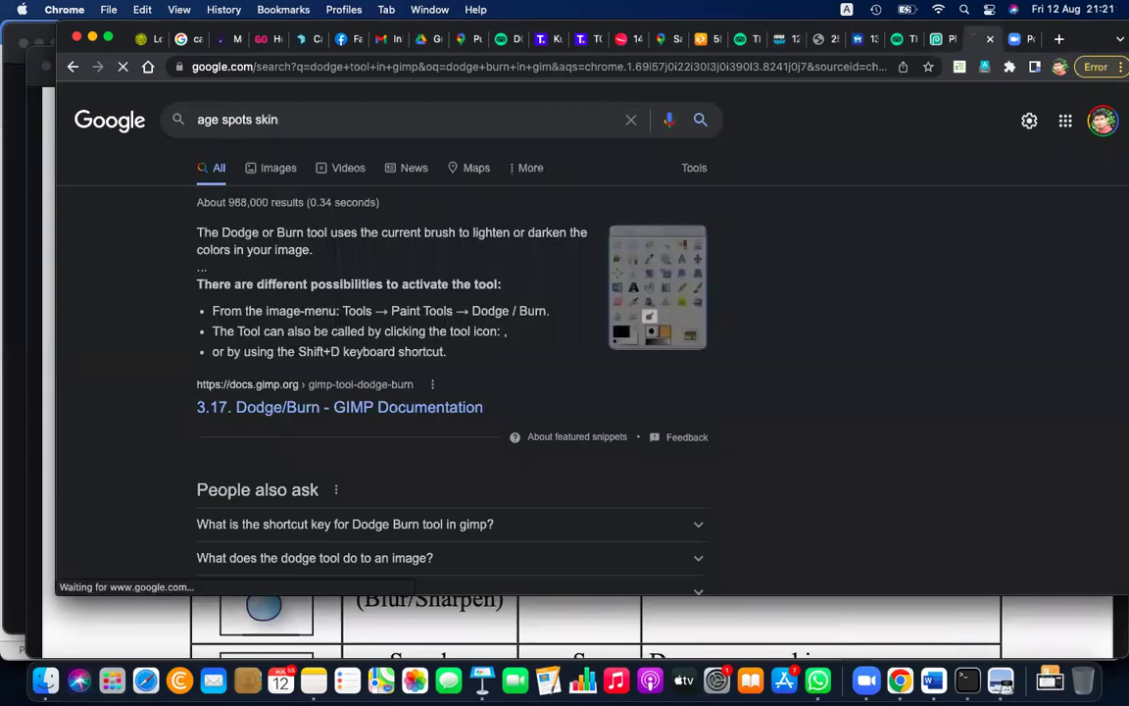
{"action": "left_click", "coordinate": [265, 169]}
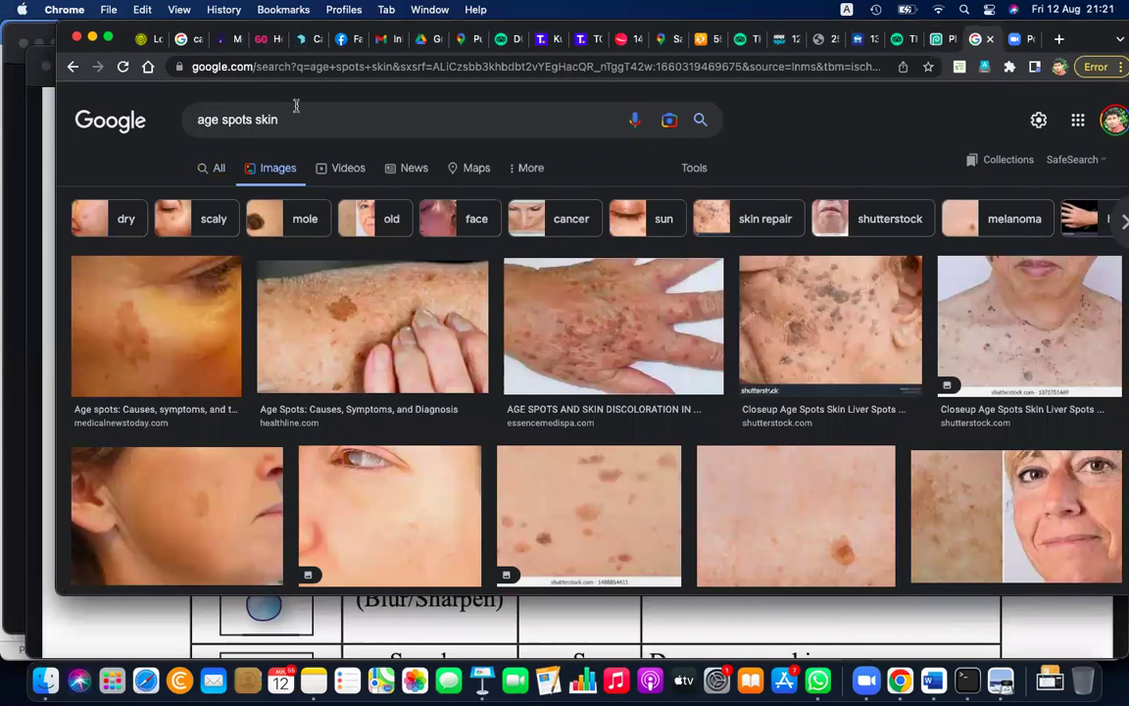
{"action": "double_click", "coordinate": [291, 120]}
{"action": "type", "text": "face"}
{"action": "key", "text": "Return"}
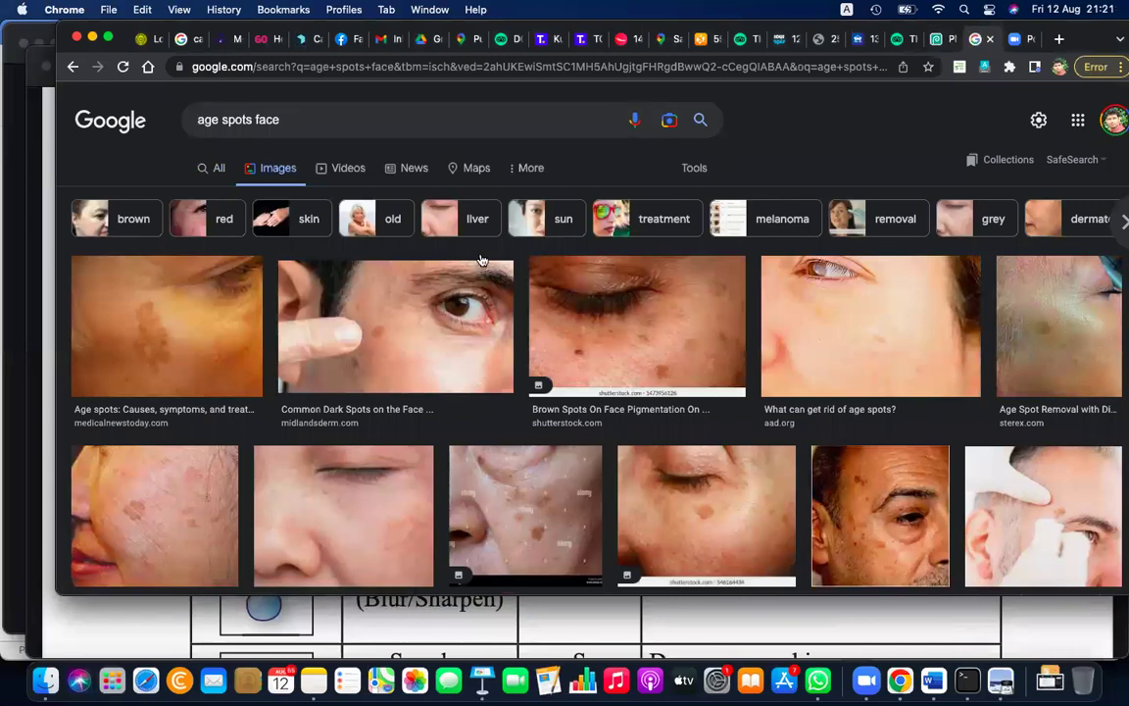
Step: Open the 'How To Remove Age Spots' image preview and copy the image
{"action": "scroll", "coordinate": [479, 251], "scroll_direction": "down", "scroll_amount": 2}
{"action": "scroll", "coordinate": [482, 259], "scroll_direction": "down", "scroll_amount": 5}
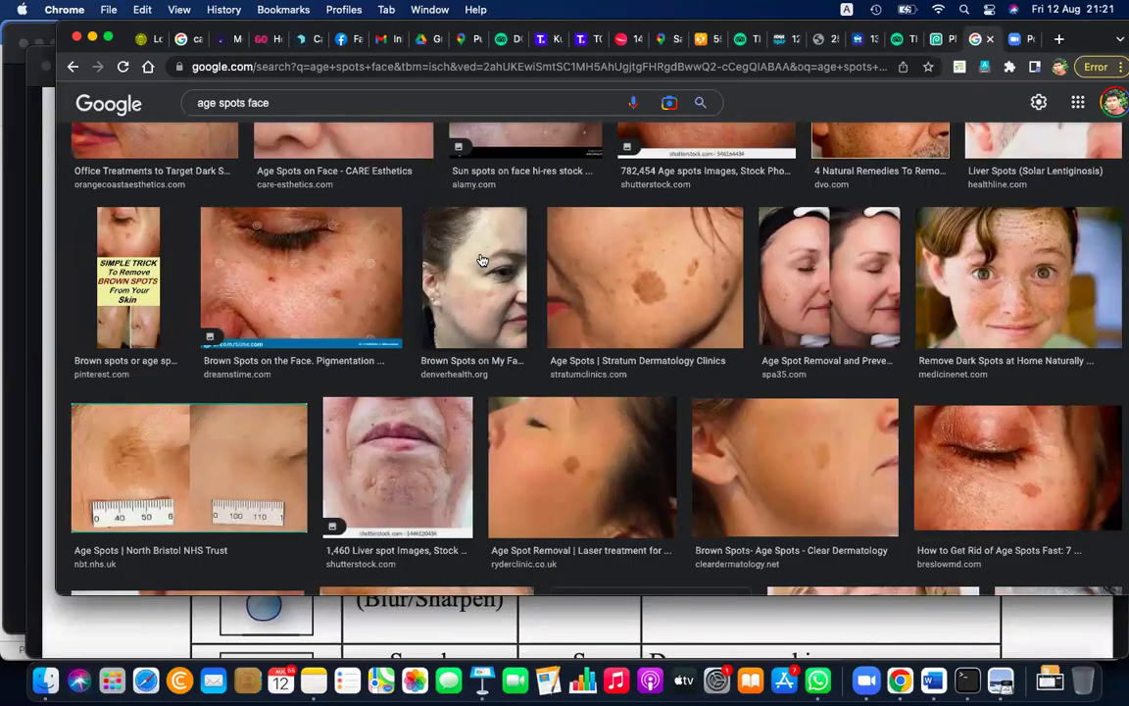
{"action": "scroll", "coordinate": [481, 260], "scroll_direction": "down", "scroll_amount": 2}
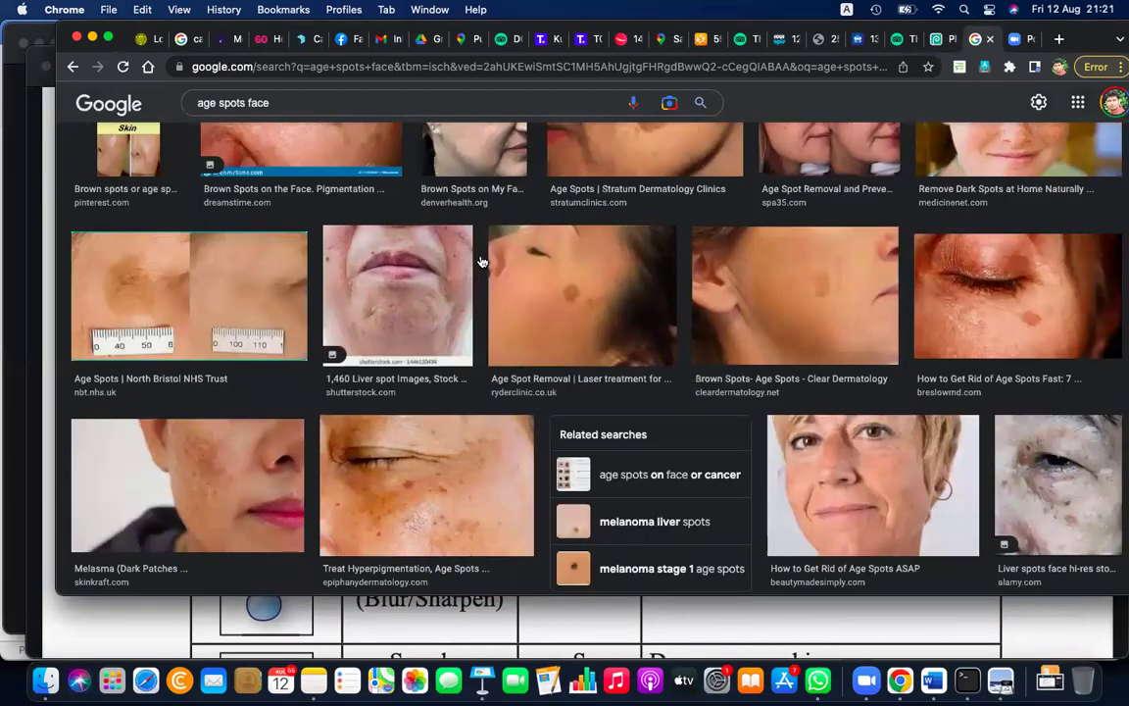
{"action": "scroll", "coordinate": [481, 260], "scroll_direction": "down", "scroll_amount": 3}
{"action": "left_click", "coordinate": [626, 464]}
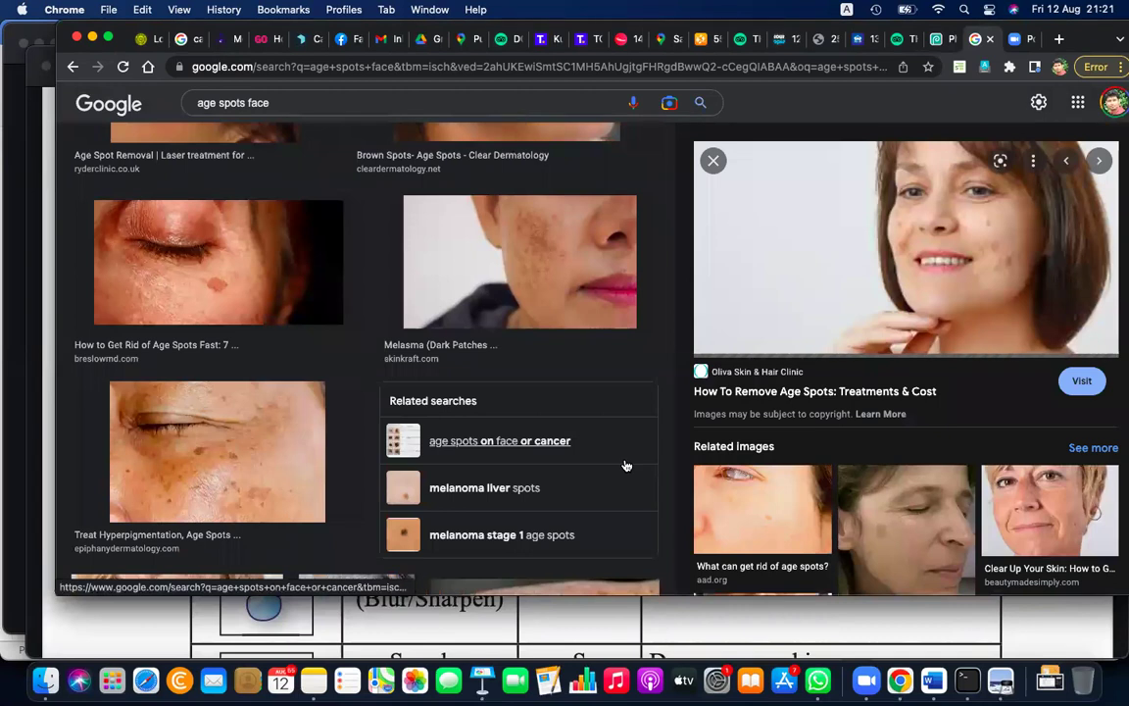
{"action": "right_click", "coordinate": [893, 252]}
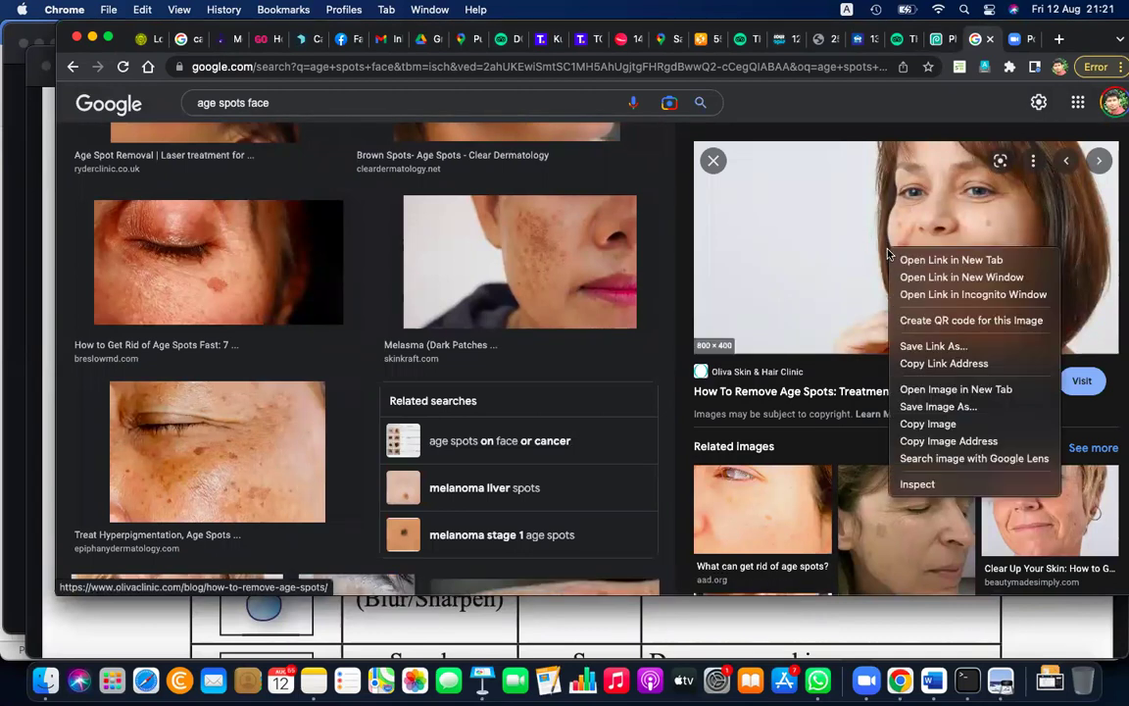
{"action": "left_click", "coordinate": [927, 423]}
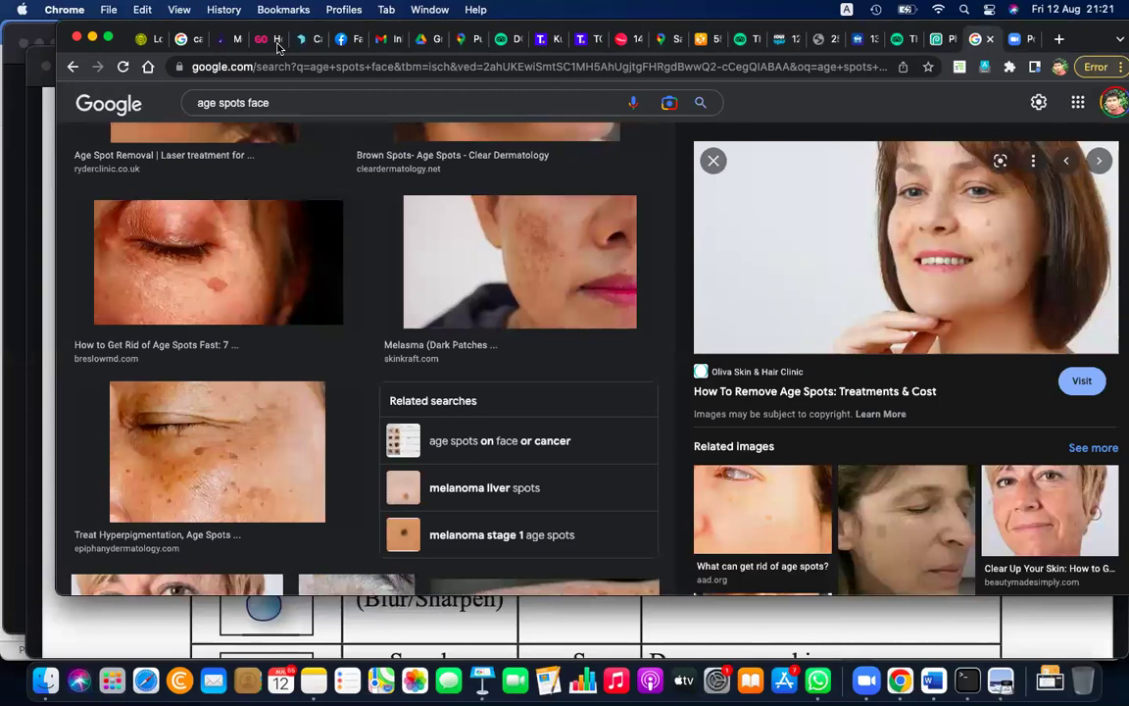
Step: Create a blank 800 × 400 px New Project in Photopea
{"action": "left_click", "coordinate": [943, 39]}
{"action": "left_click", "coordinate": [71, 94]}
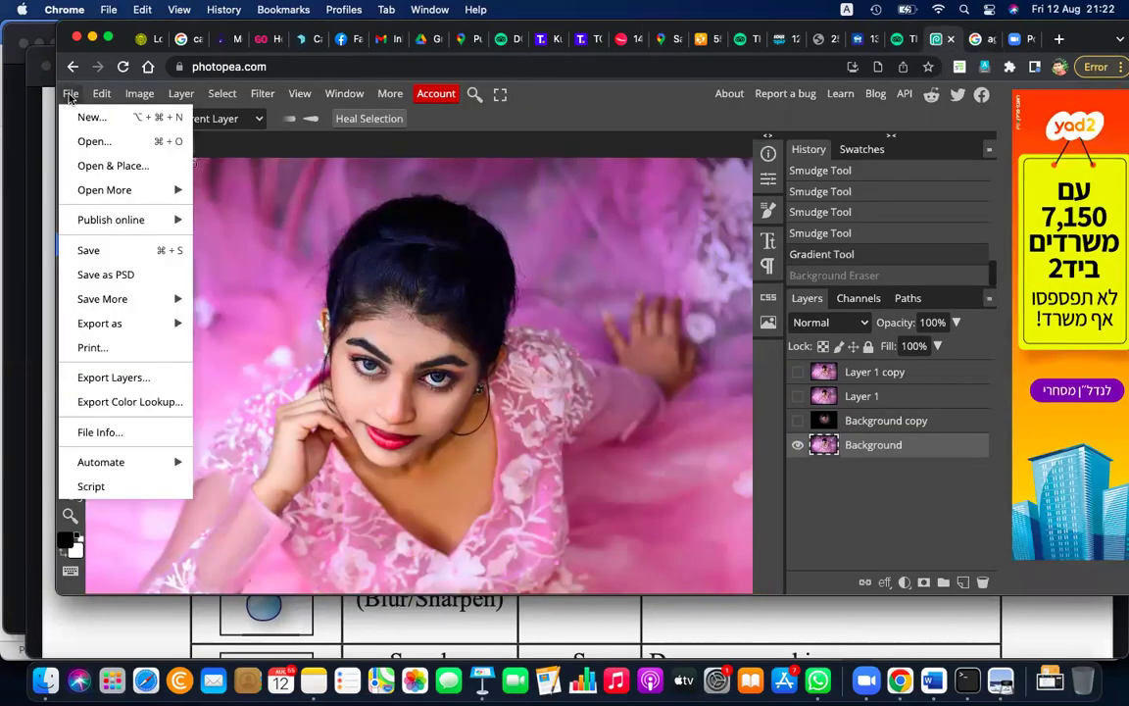
{"action": "left_click", "coordinate": [89, 115]}
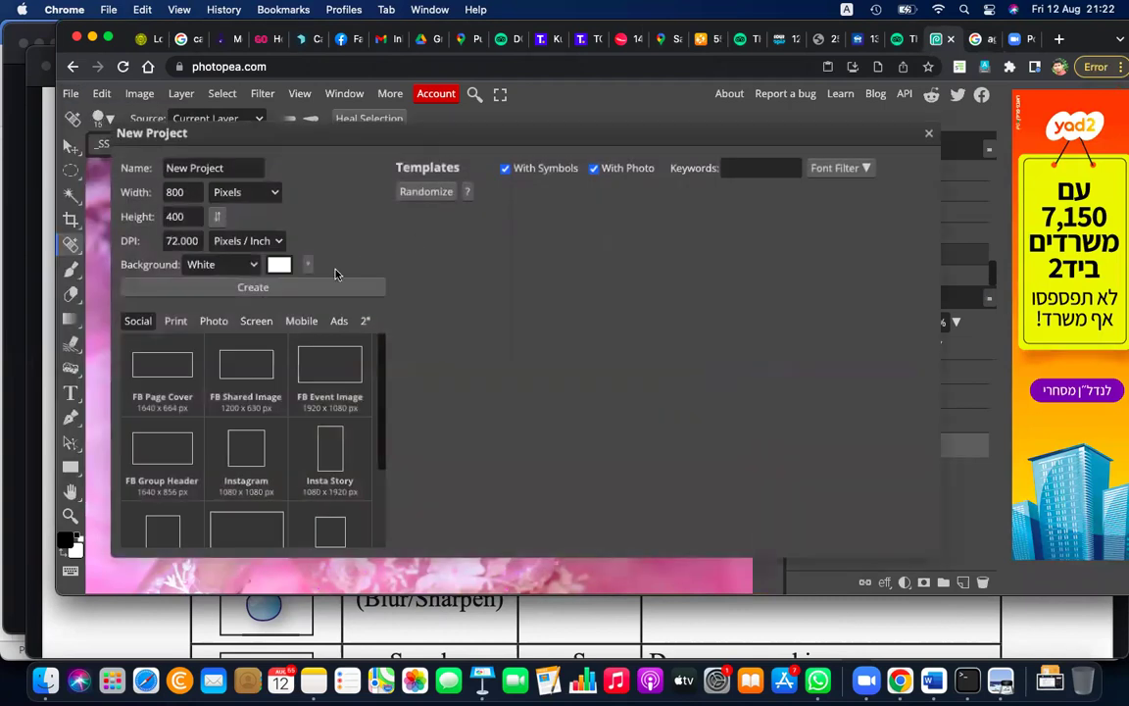
{"action": "left_click", "coordinate": [294, 287]}
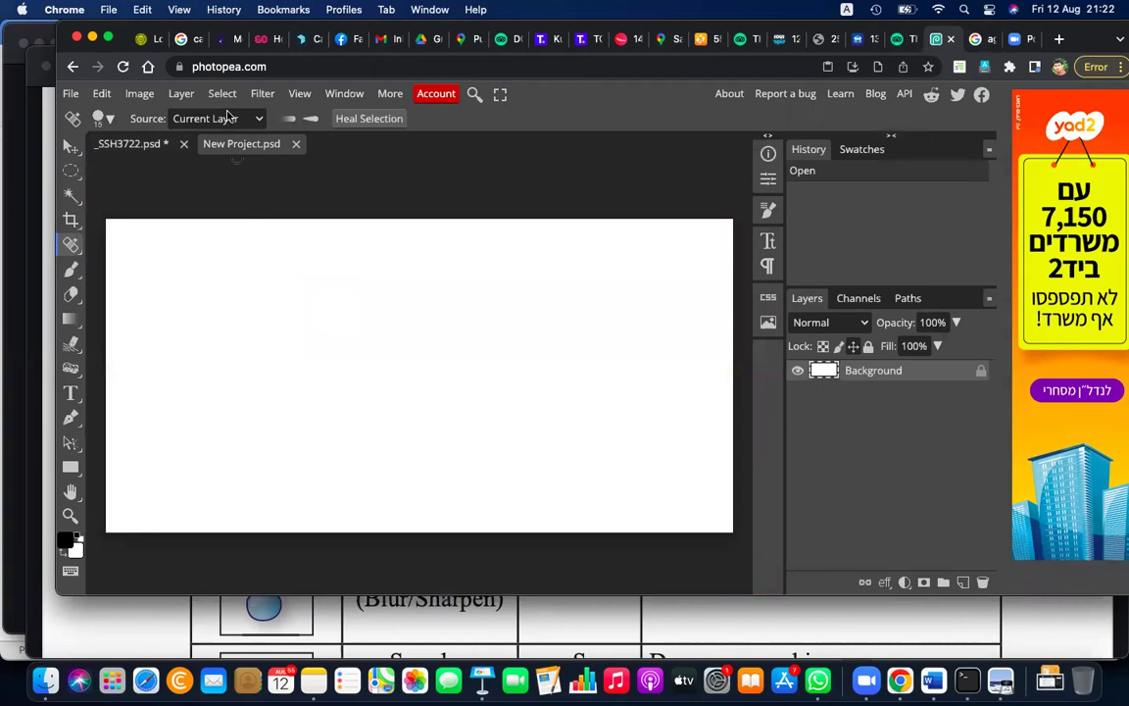
{"action": "left_click", "coordinate": [98, 94]}
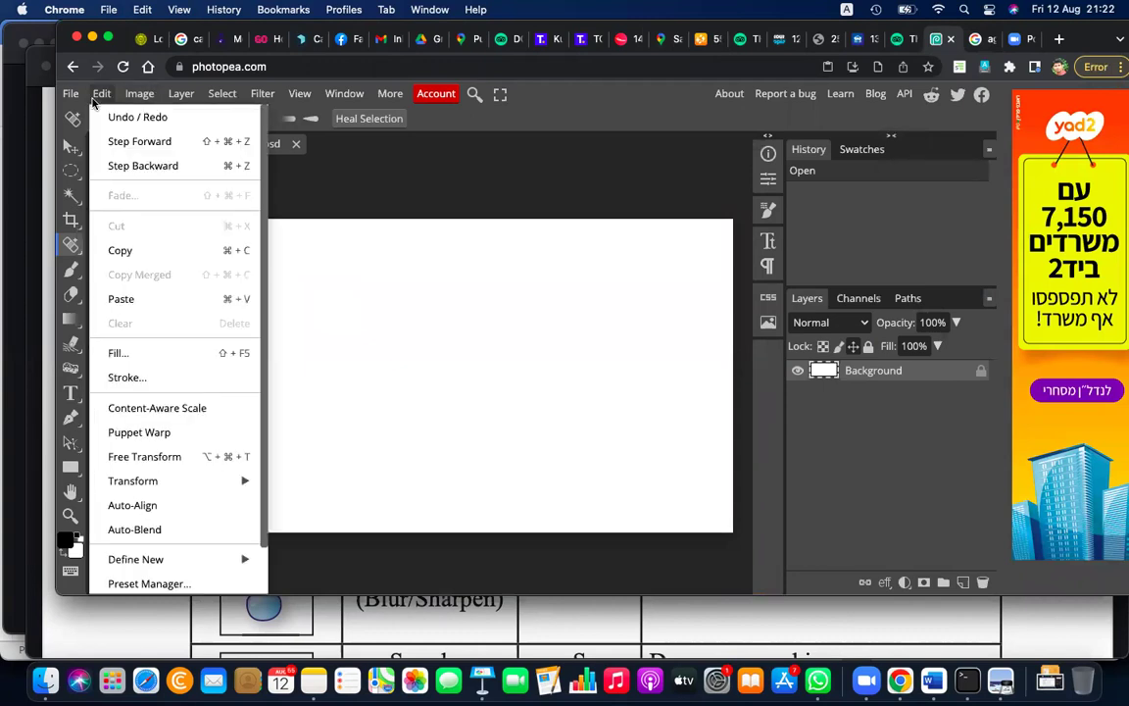
Step: Paste the age-spots portrait as Layer 1 and test one Spot Healing Brush click on it
{"action": "left_click", "coordinate": [147, 297]}
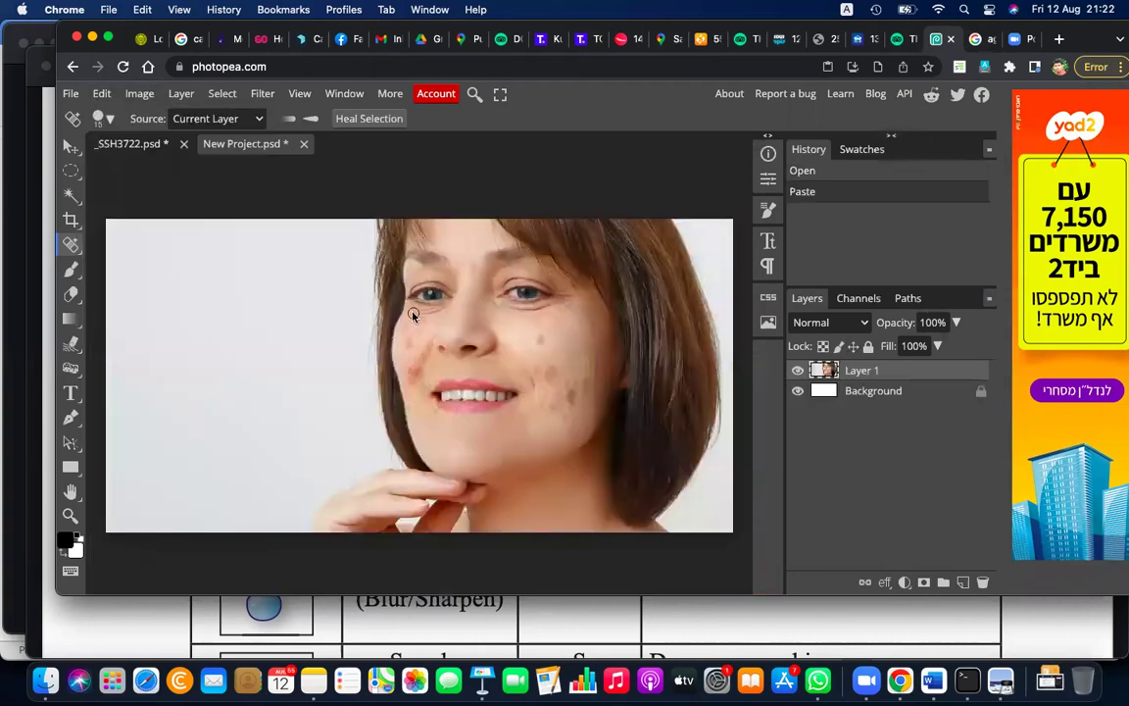
{"action": "scroll", "coordinate": [413, 315], "scroll_direction": "up", "scroll_amount": 2}
{"action": "scroll", "coordinate": [413, 315], "scroll_direction": "up", "scroll_amount": 2}
{"action": "scroll", "coordinate": [412, 315], "scroll_direction": "down", "scroll_amount": 4}
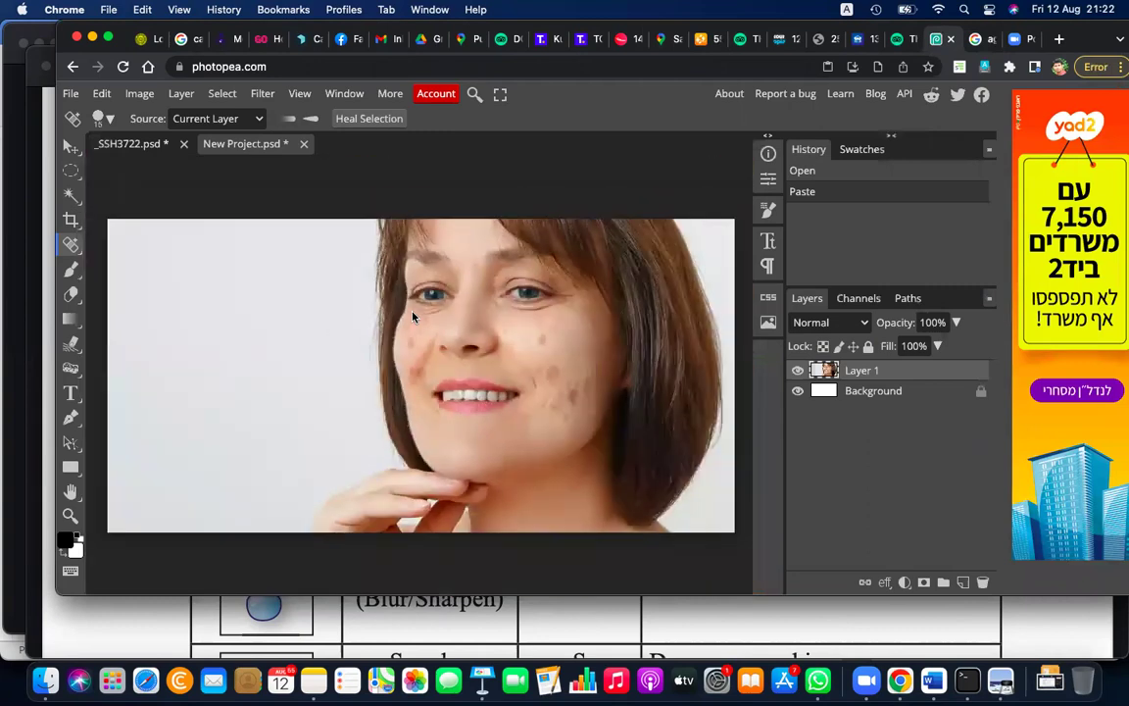
{"action": "scroll", "coordinate": [412, 315], "scroll_direction": "down", "scroll_amount": 1}
{"action": "scroll", "coordinate": [413, 315], "scroll_direction": "down", "scroll_amount": 1}
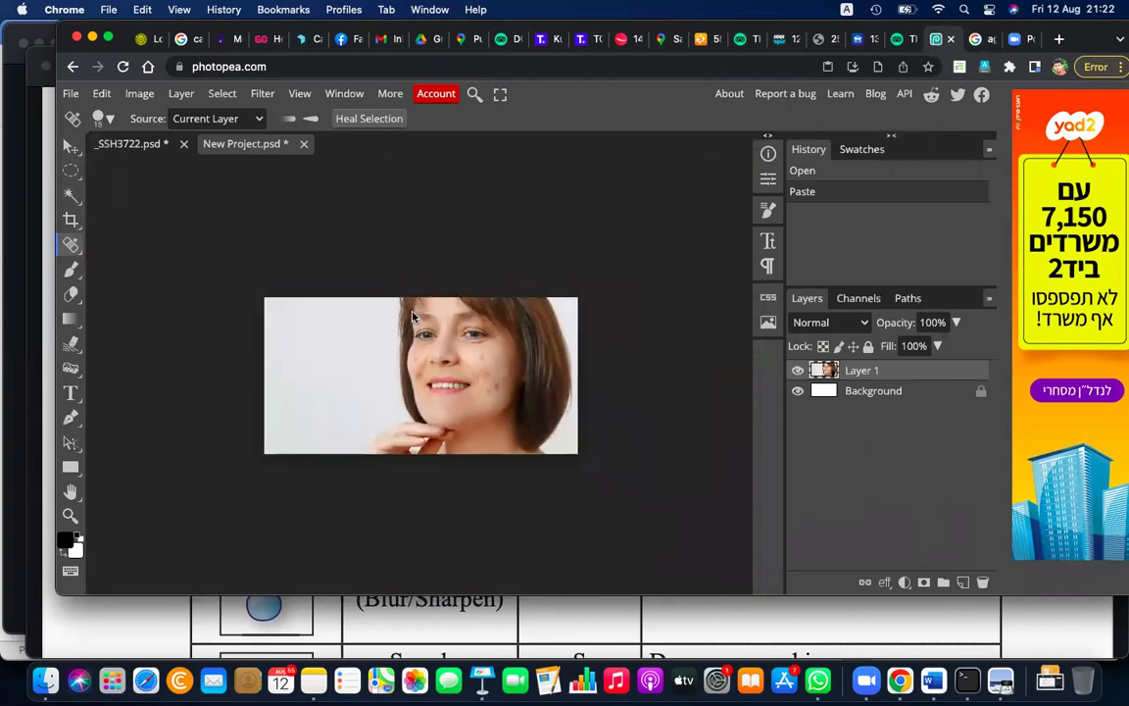
{"action": "scroll", "coordinate": [413, 316], "scroll_direction": "down", "scroll_amount": 1}
{"action": "left_click", "coordinate": [575, 203]}
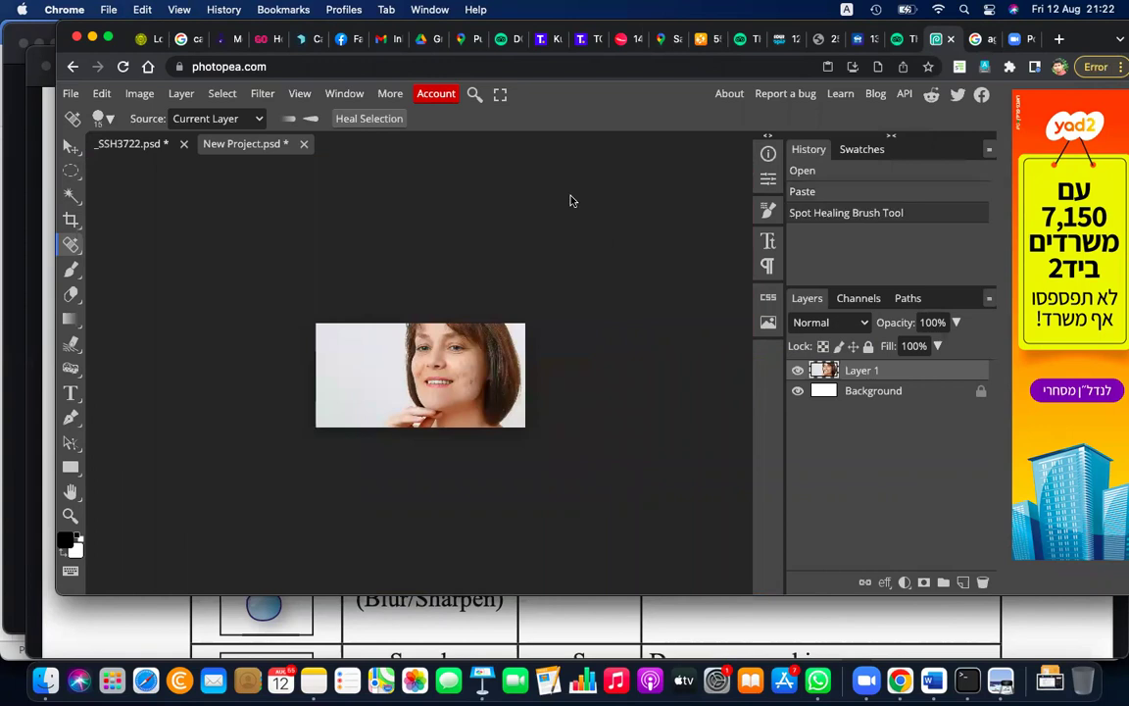
{"action": "scroll", "coordinate": [571, 201], "scroll_direction": "up", "scroll_amount": 5}
{"action": "scroll", "coordinate": [572, 201], "scroll_direction": "down", "scroll_amount": 3}
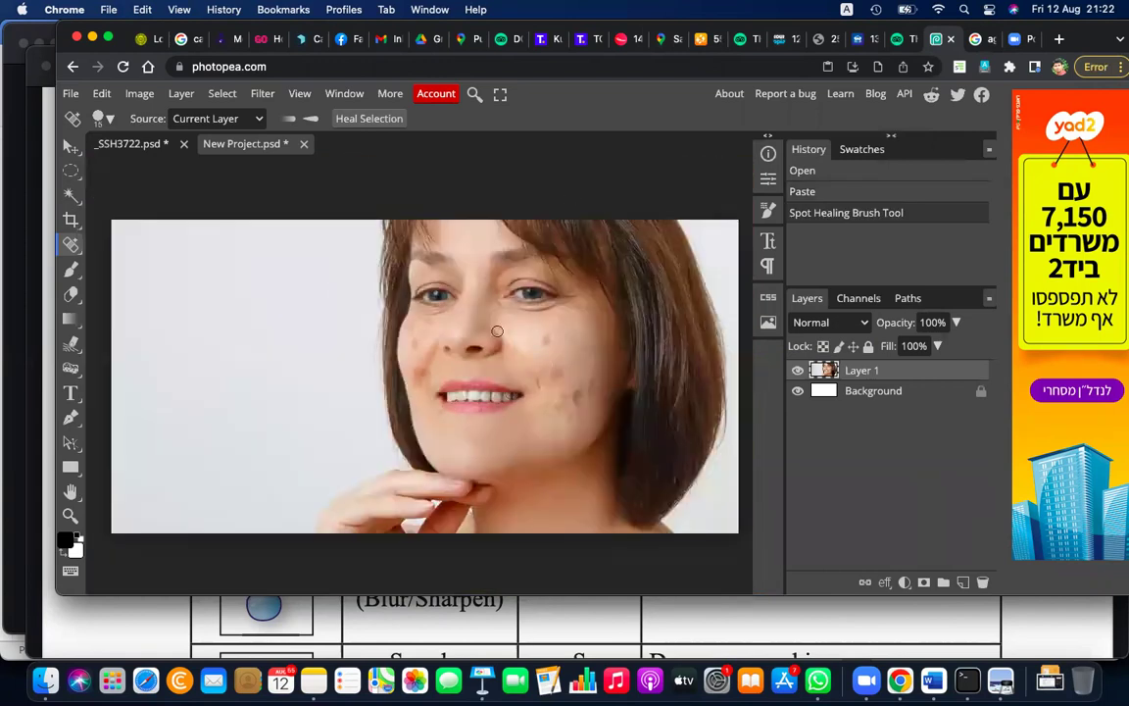
Step: Switch to an enlarged Spot Healing Brush and heal the cheek blemish, retrying after two undos
{"action": "right_click", "coordinate": [71, 246]}
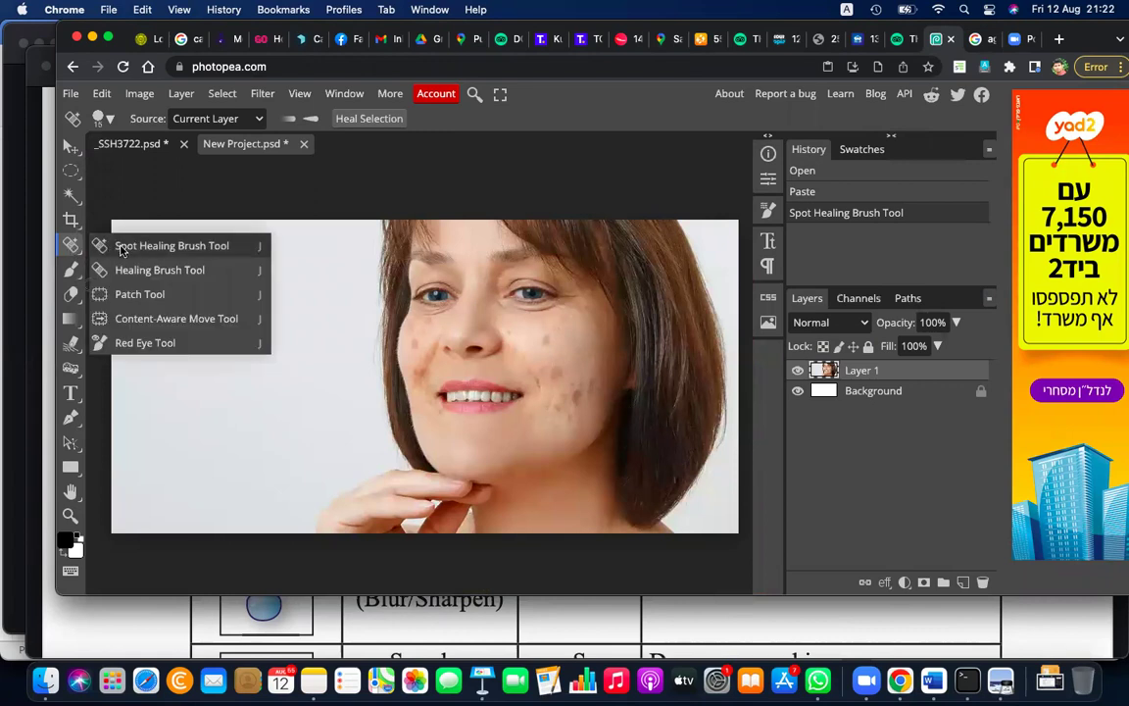
{"action": "left_click", "coordinate": [122, 250]}
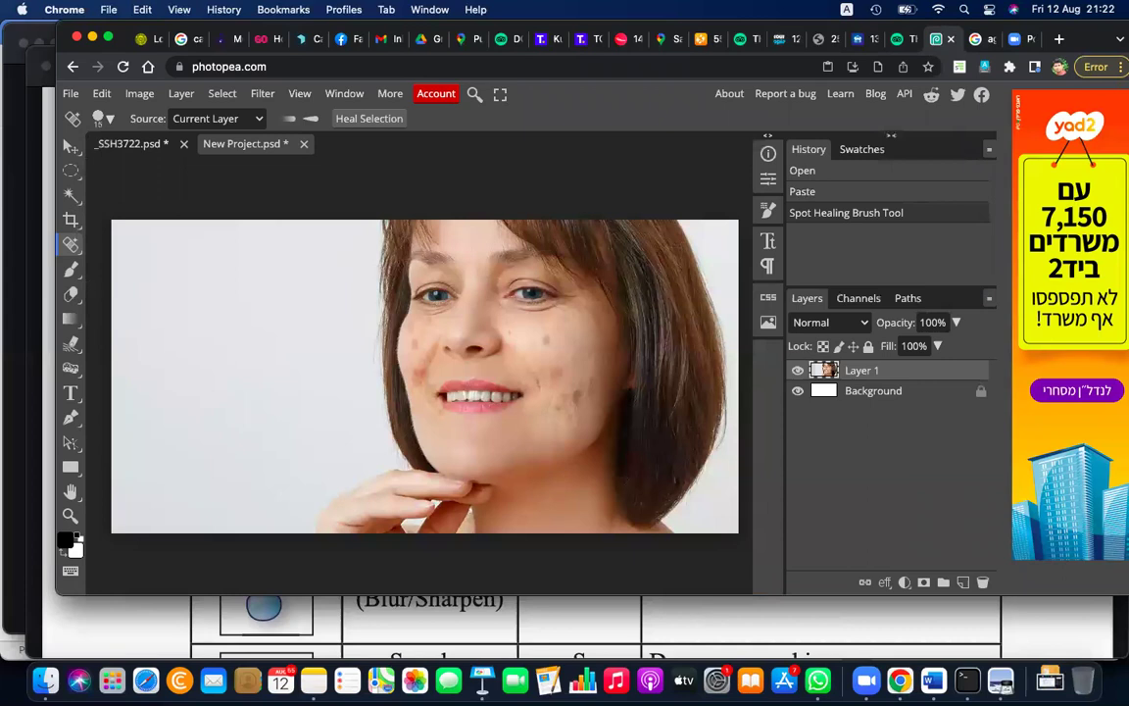
{"action": "key", "text": "bracketright"}
{"action": "key", "text": "bracketright"}
{"action": "left_click", "coordinate": [546, 338]}
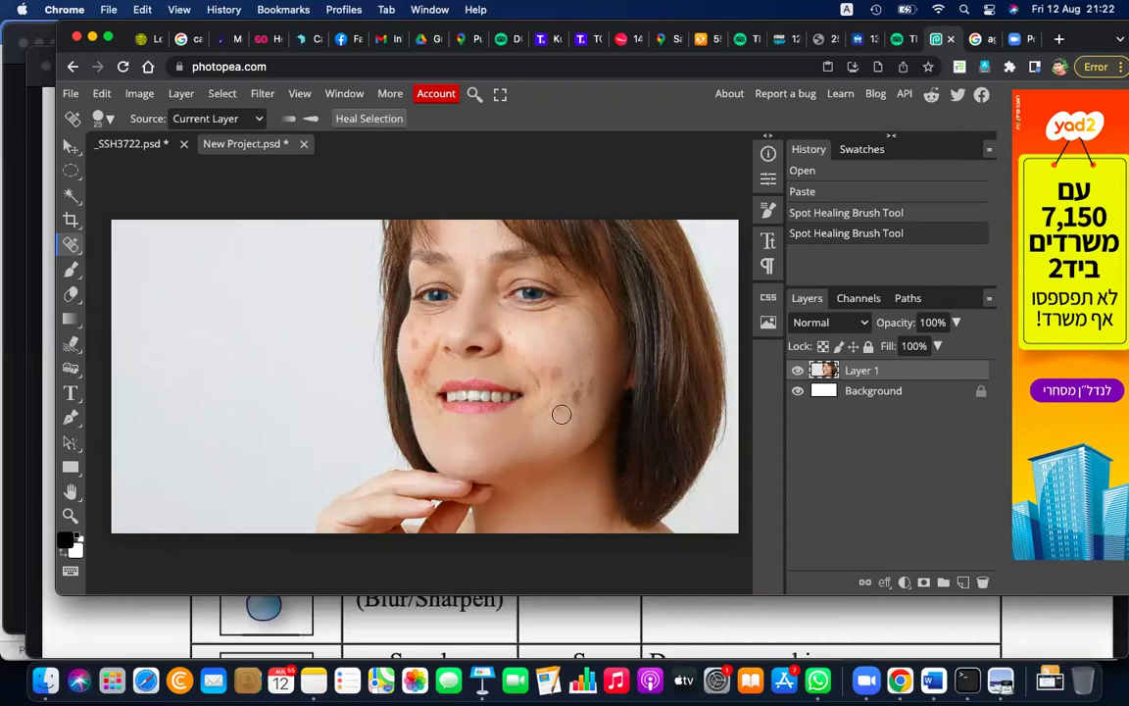
{"action": "key", "text": "ctrl+z"}
{"action": "left_click", "coordinate": [546, 338]}
{"action": "key", "text": "ctrl+z"}
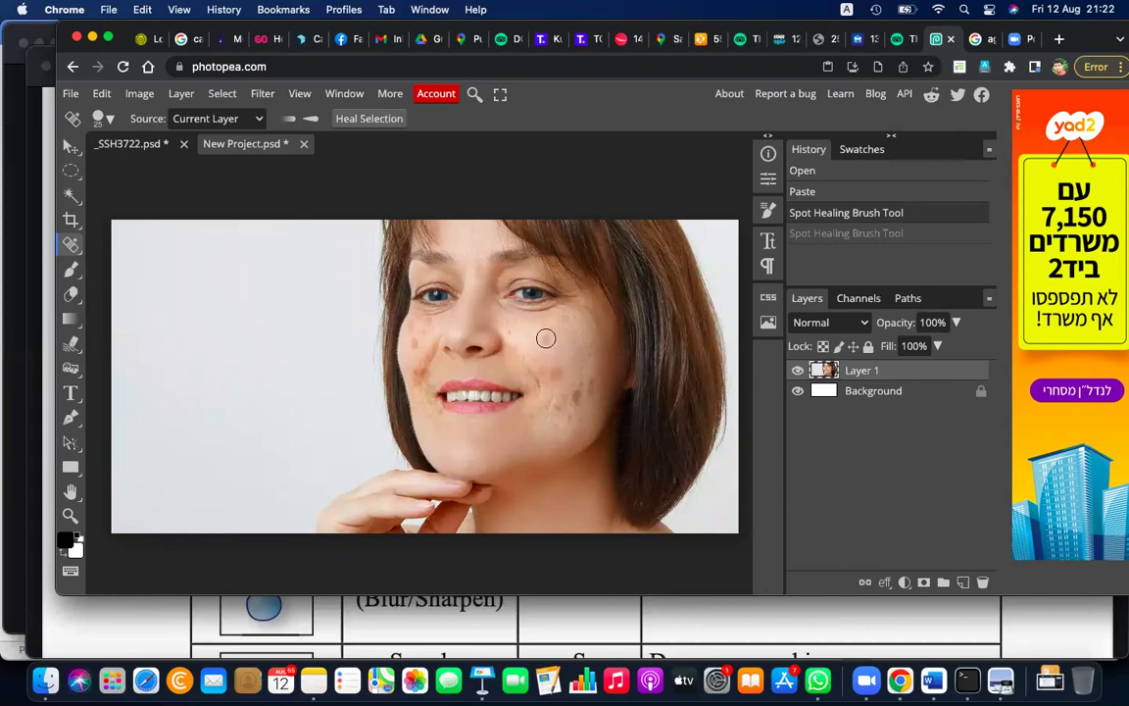
{"action": "left_click", "coordinate": [546, 338]}
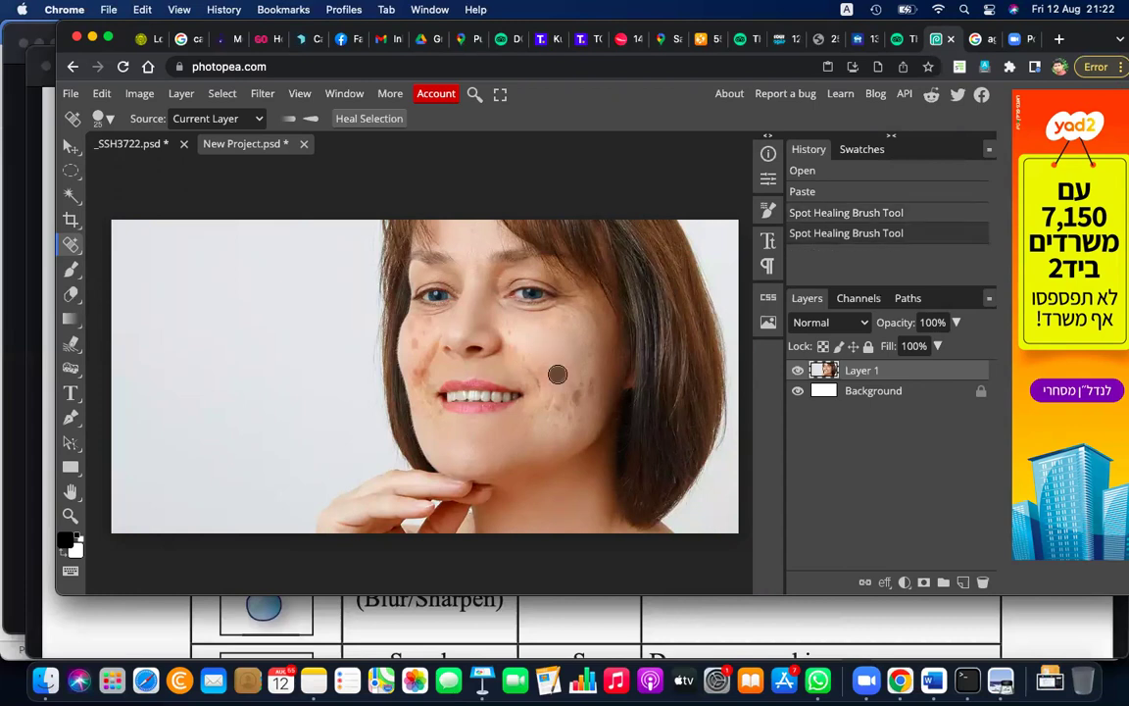
Step: Heal the blemishes beside the nose and at the lip corner, undoing the lip-corner heal
{"action": "left_click", "coordinate": [490, 335]}
{"action": "left_click", "coordinate": [490, 335]}
{"action": "left_click", "coordinate": [509, 333]}
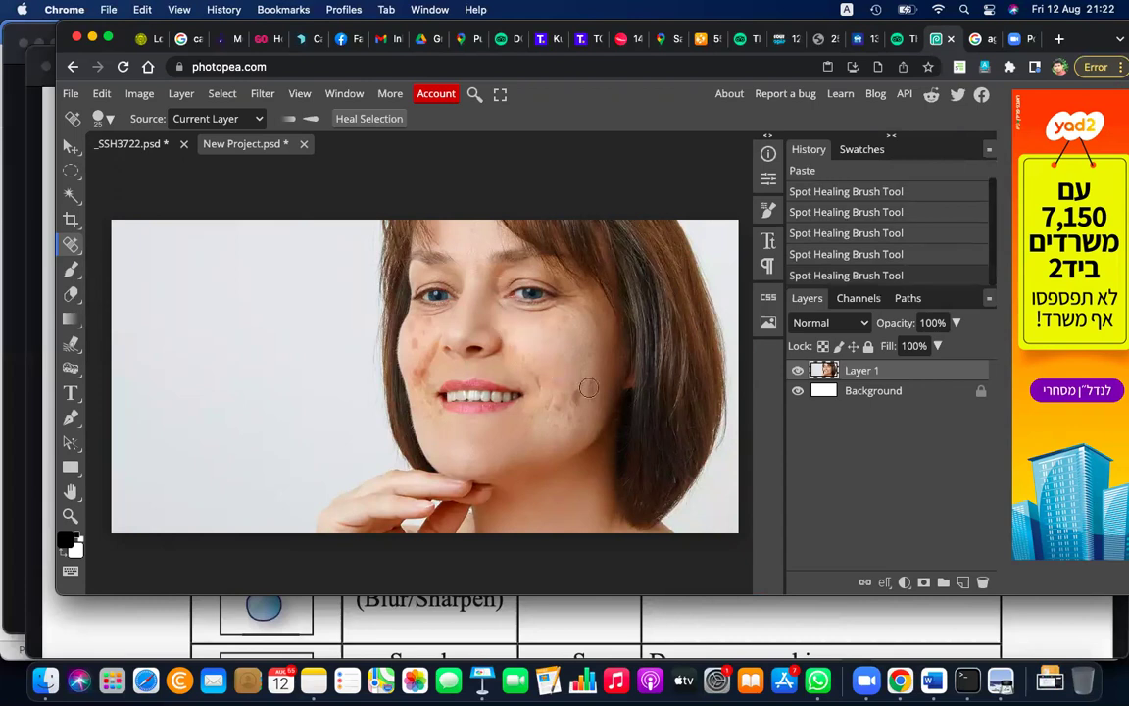
{"action": "left_click", "coordinate": [441, 411]}
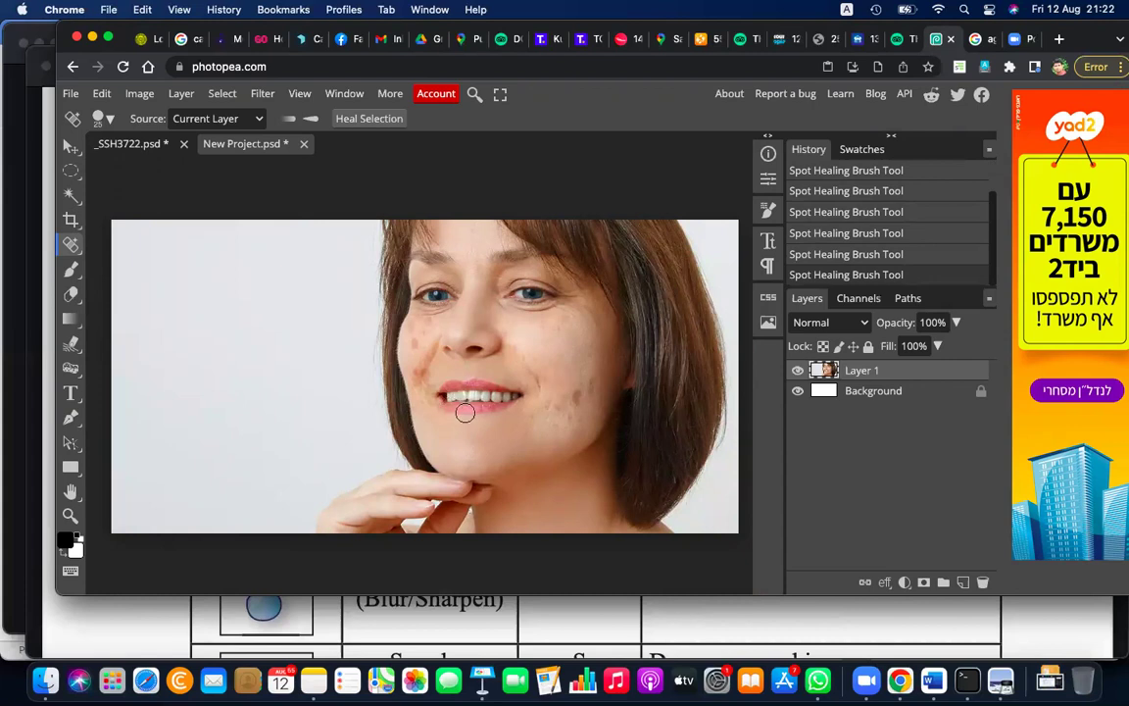
{"action": "key", "text": "ctrl+z"}
{"action": "key", "text": "ctrl+z"}
{"action": "key", "text": "ctrl+z"}
Step: With a smaller brush, heal the small blemishes on the right cheek
{"action": "scroll", "coordinate": [464, 416], "scroll_direction": "up", "scroll_amount": 3}
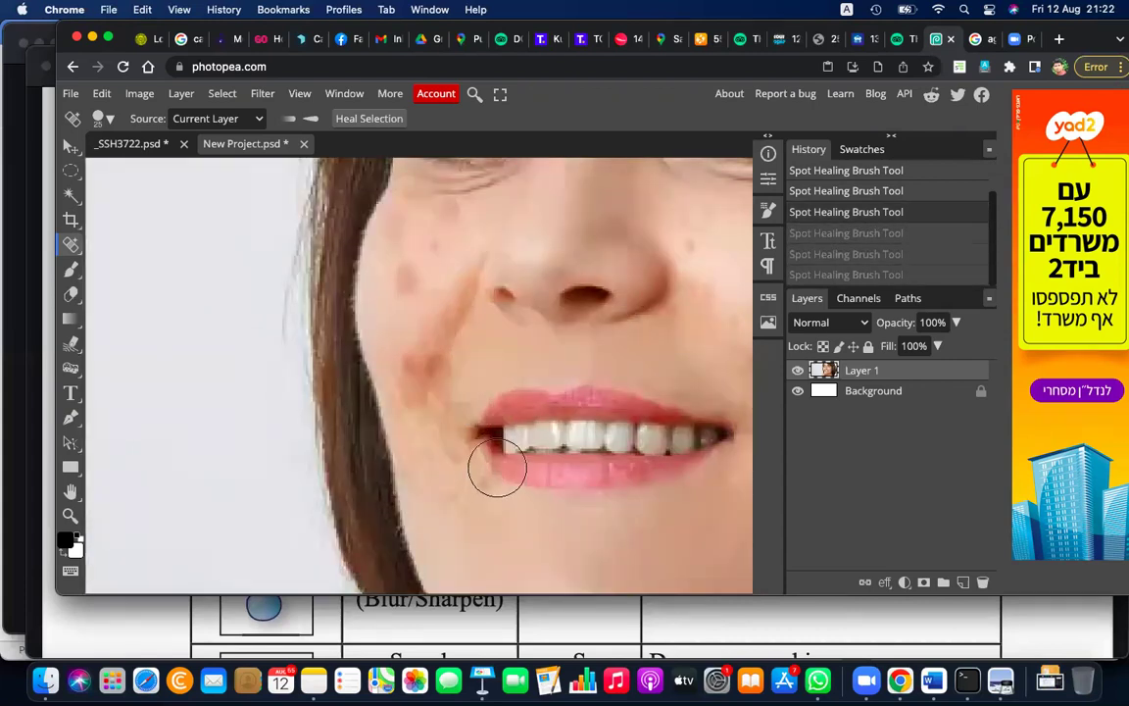
{"action": "left_click", "coordinate": [497, 468]}
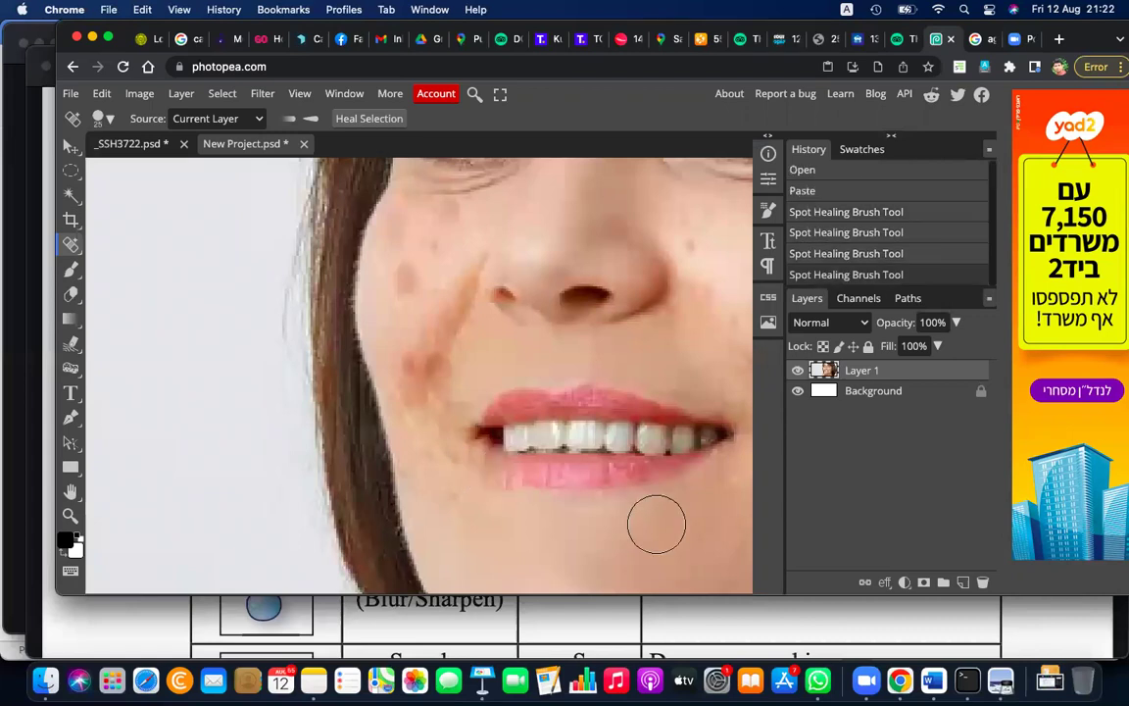
{"action": "key", "text": "ctrl+z"}
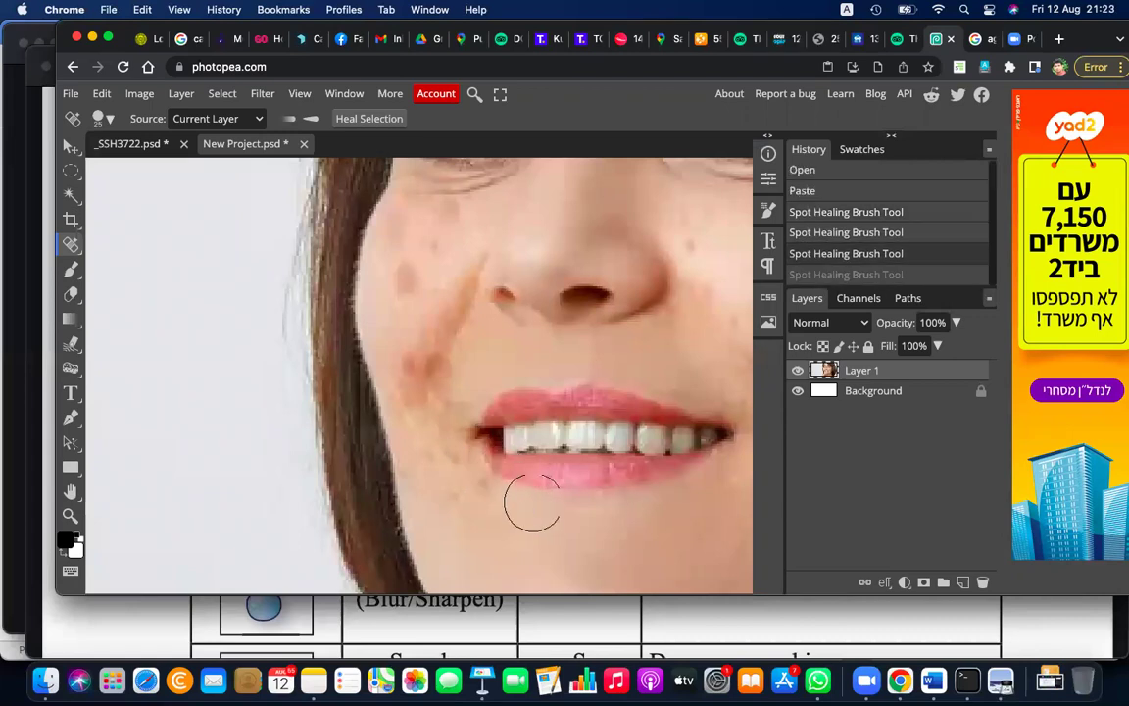
{"action": "scroll", "coordinate": [578, 490], "scroll_direction": "right", "scroll_amount": 5}
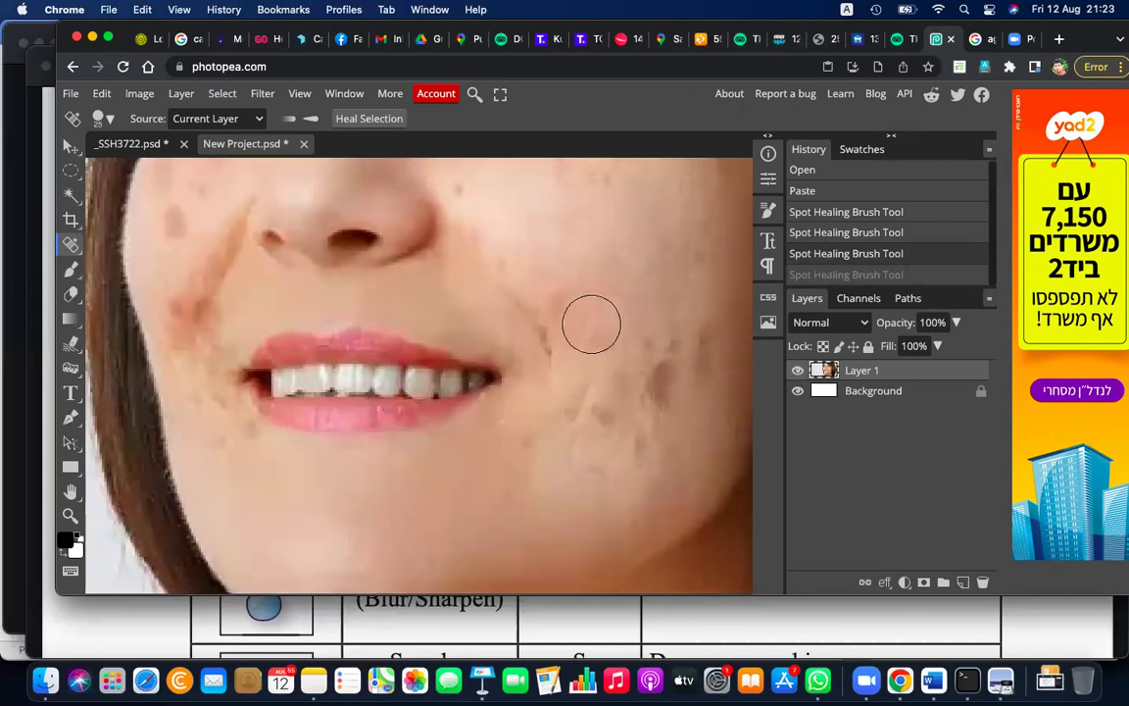
{"action": "key", "text": "bracketleft"}
{"action": "key", "text": "bracketleft"}
{"action": "key", "text": "bracketleft"}
{"action": "left_click", "coordinate": [583, 318]}
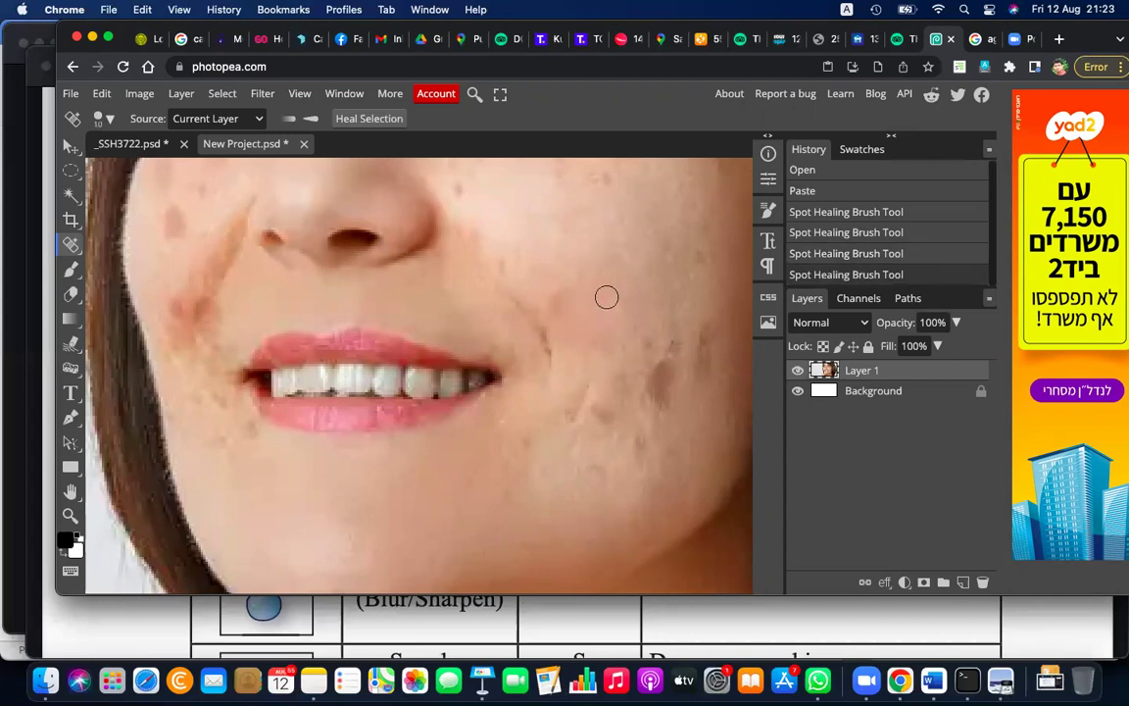
{"action": "left_click", "coordinate": [596, 318]}
{"action": "left_click", "coordinate": [591, 319]}
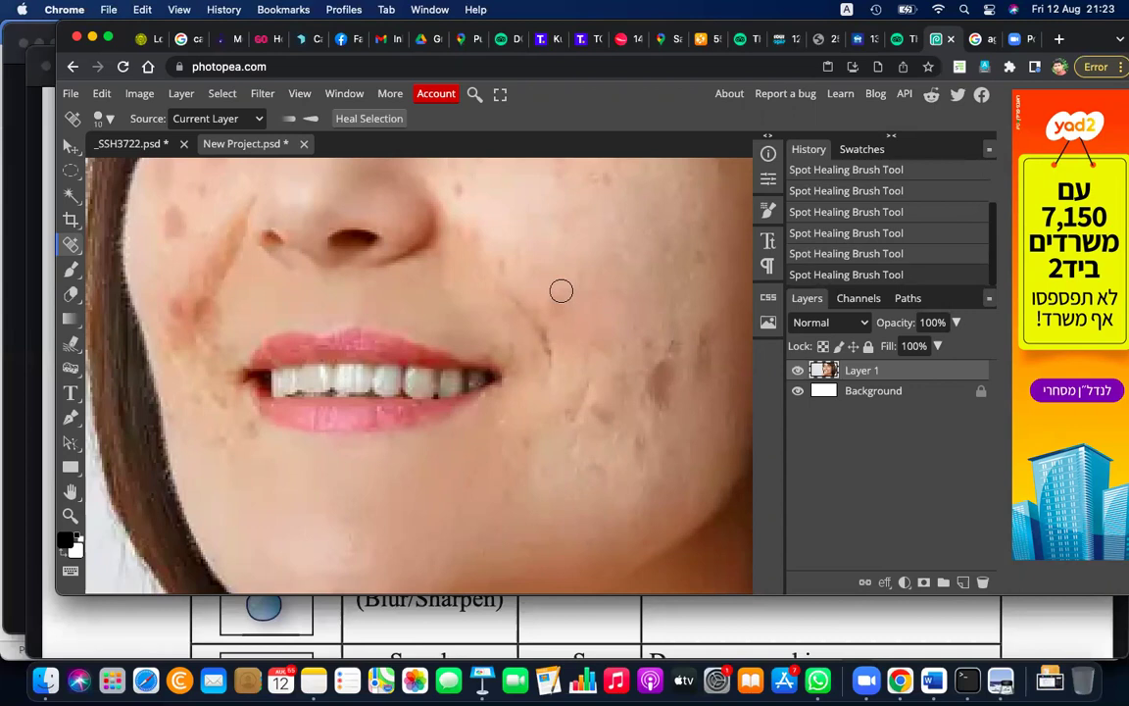
Step: Enlarge the brush and heal the dark cheek spot plus several nearby spots
{"action": "scroll", "coordinate": [550, 288], "scroll_direction": "up", "scroll_amount": 2}
{"action": "scroll", "coordinate": [529, 285], "scroll_direction": "up", "scroll_amount": 1}
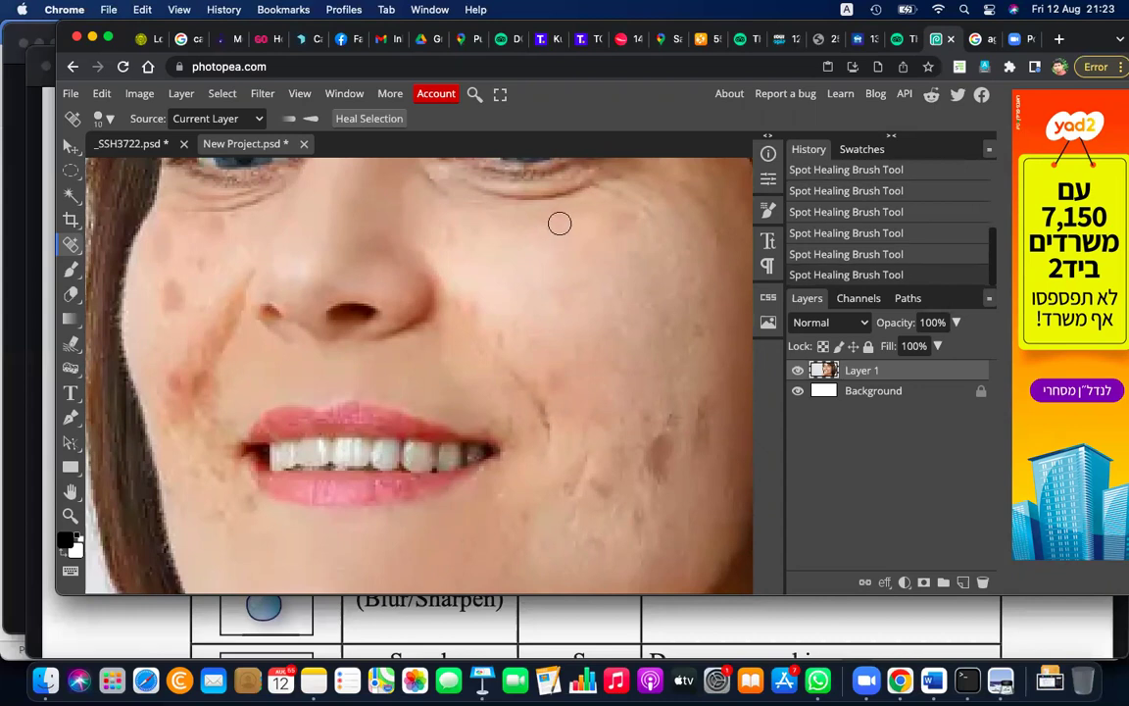
{"action": "scroll", "coordinate": [500, 334], "scroll_direction": "down", "scroll_amount": 1}
{"action": "scroll", "coordinate": [499, 334], "scroll_direction": "right", "scroll_amount": 2}
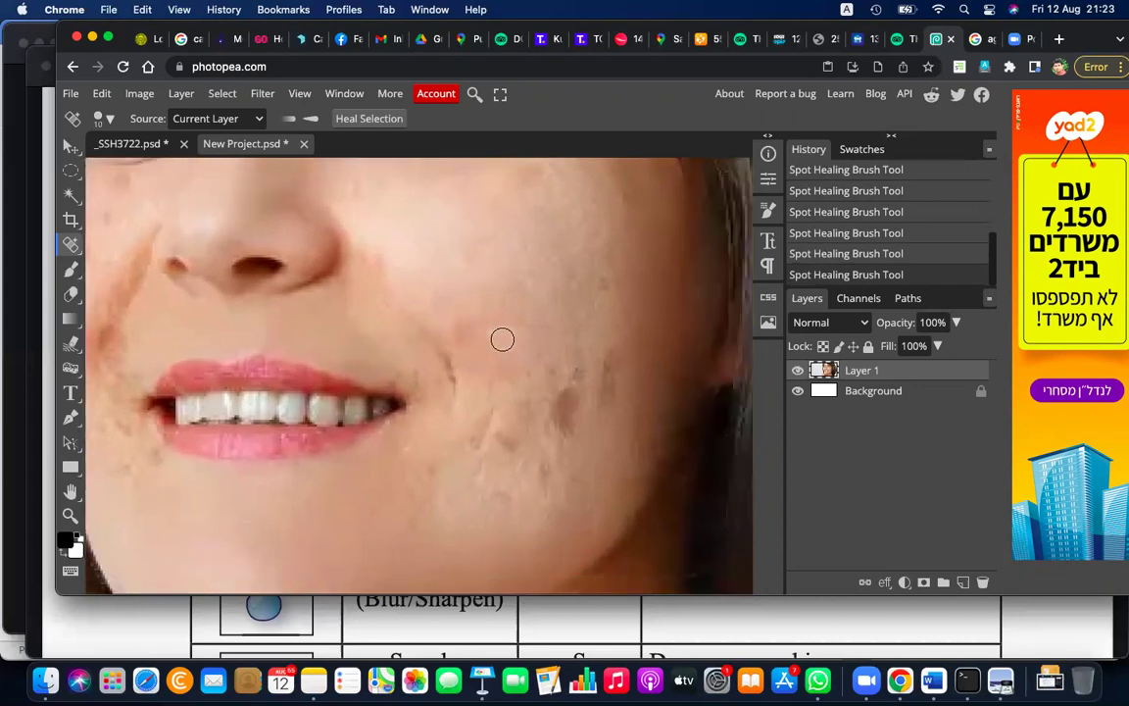
{"action": "key", "text": "bracketright"}
{"action": "key", "text": "bracketright"}
{"action": "key", "text": "bracketright"}
{"action": "left_click_drag", "start_coordinate": [605, 373], "coordinate": [607, 374]}
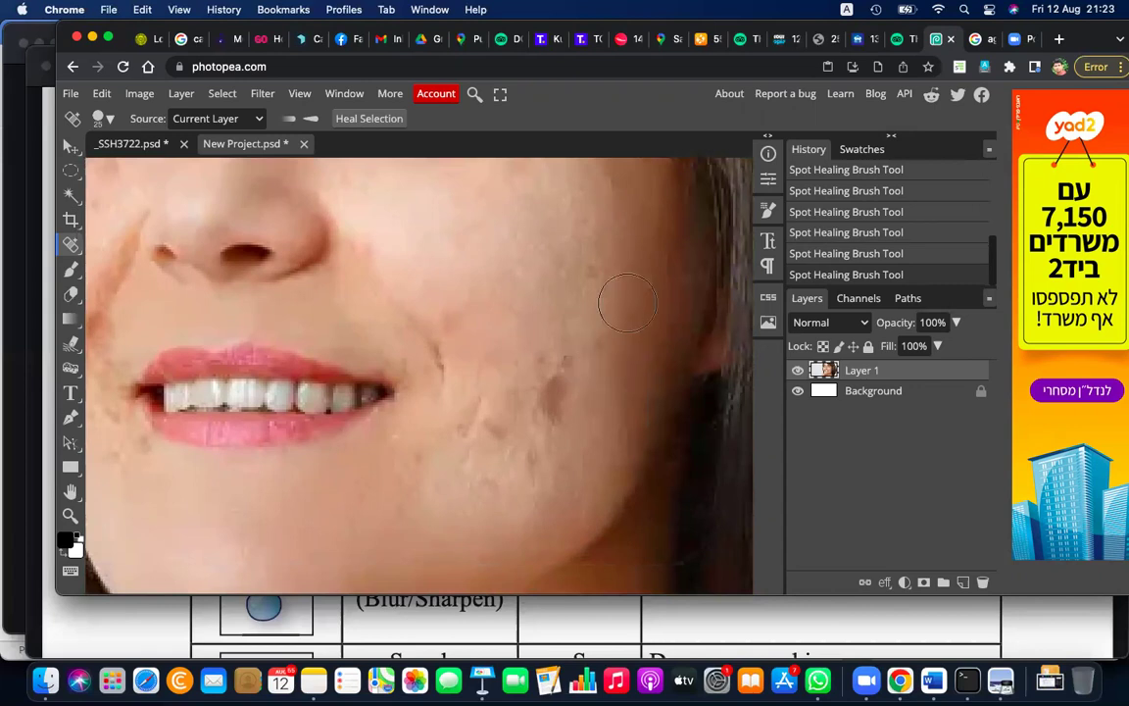
{"action": "left_click", "coordinate": [597, 329]}
{"action": "left_click", "coordinate": [595, 277]}
{"action": "left_click", "coordinate": [592, 331]}
{"action": "left_click", "coordinate": [535, 251]}
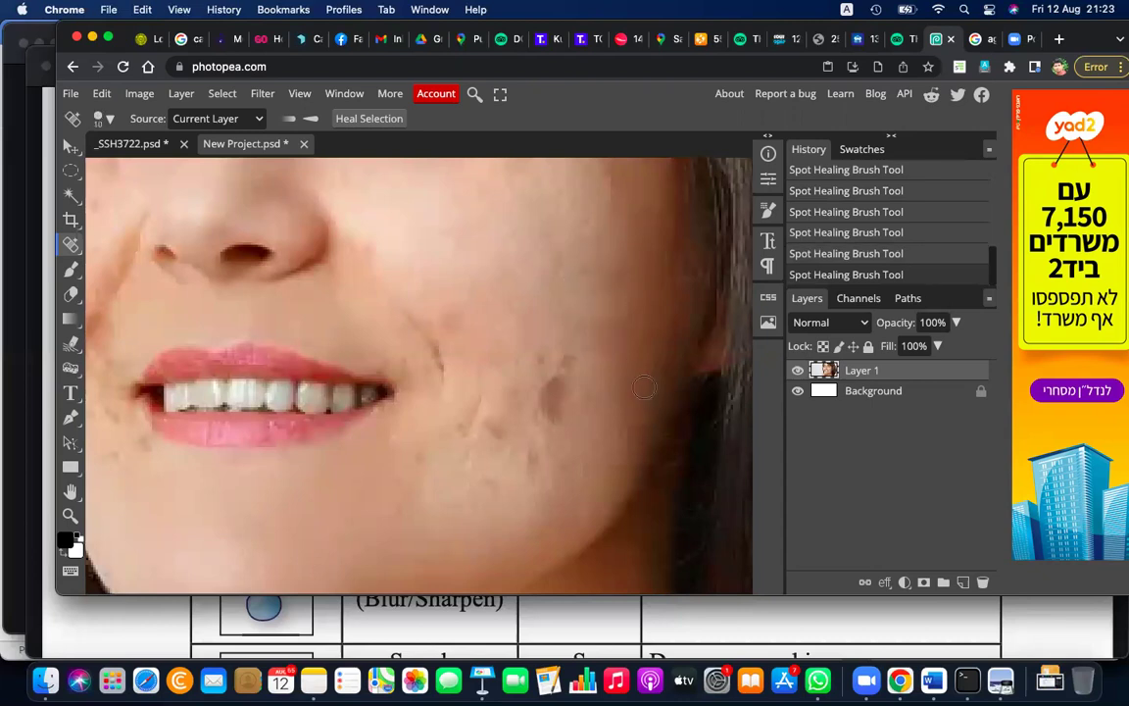
Step: Heal the remaining mid and upper cheek marks and the dark spot low on the cheek
{"action": "left_click", "coordinate": [582, 322]}
{"action": "left_click", "coordinate": [594, 326]}
{"action": "left_click", "coordinate": [595, 290]}
{"action": "left_click", "coordinate": [587, 276]}
{"action": "left_click", "coordinate": [554, 391]}
{"action": "left_click", "coordinate": [569, 357]}
{"action": "key", "text": "bracketright"}
{"action": "key", "text": "bracketright"}
{"action": "key", "text": "bracketright"}
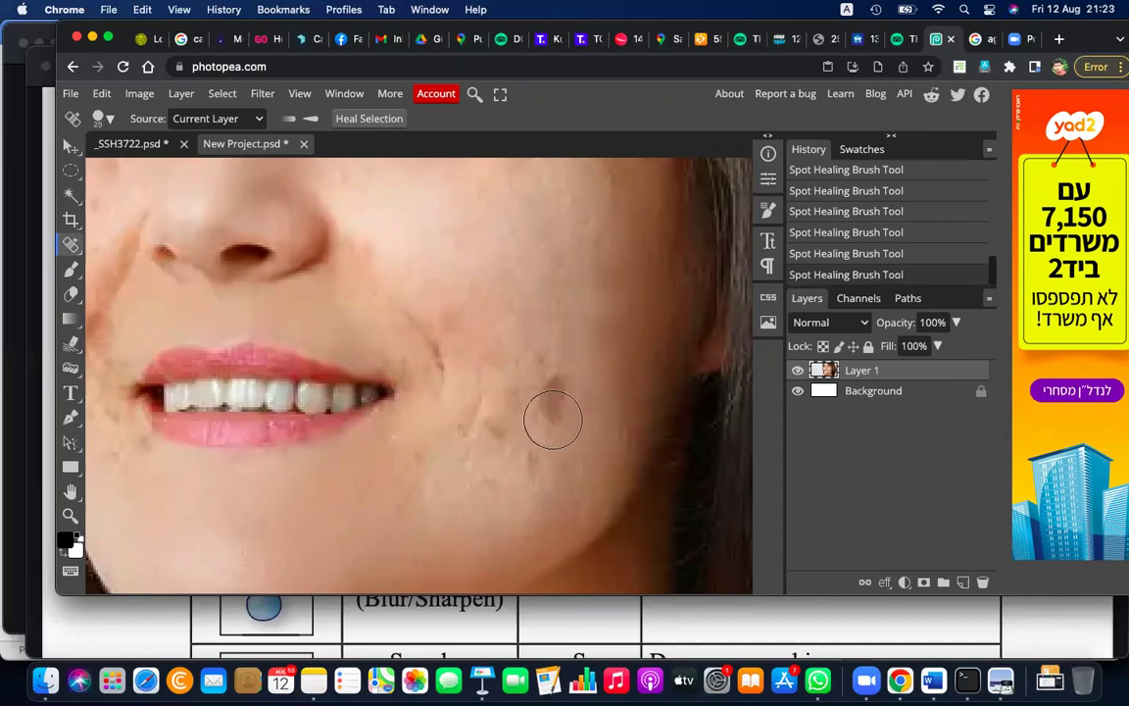
{"action": "left_click", "coordinate": [553, 397]}
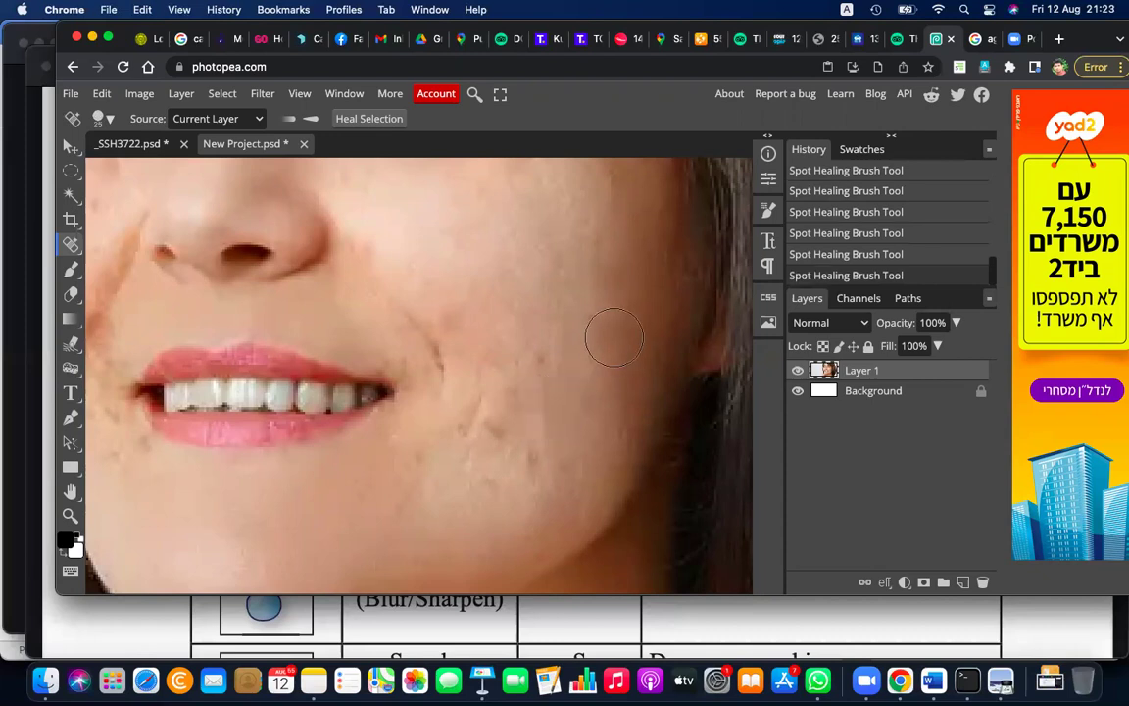
Step: Heal the last blemishes on the lower cheek near the mouth, adjusting brush size as needed
{"action": "key", "text": "bracketleft"}
{"action": "key", "text": "bracketleft"}
{"action": "key", "text": "bracketleft"}
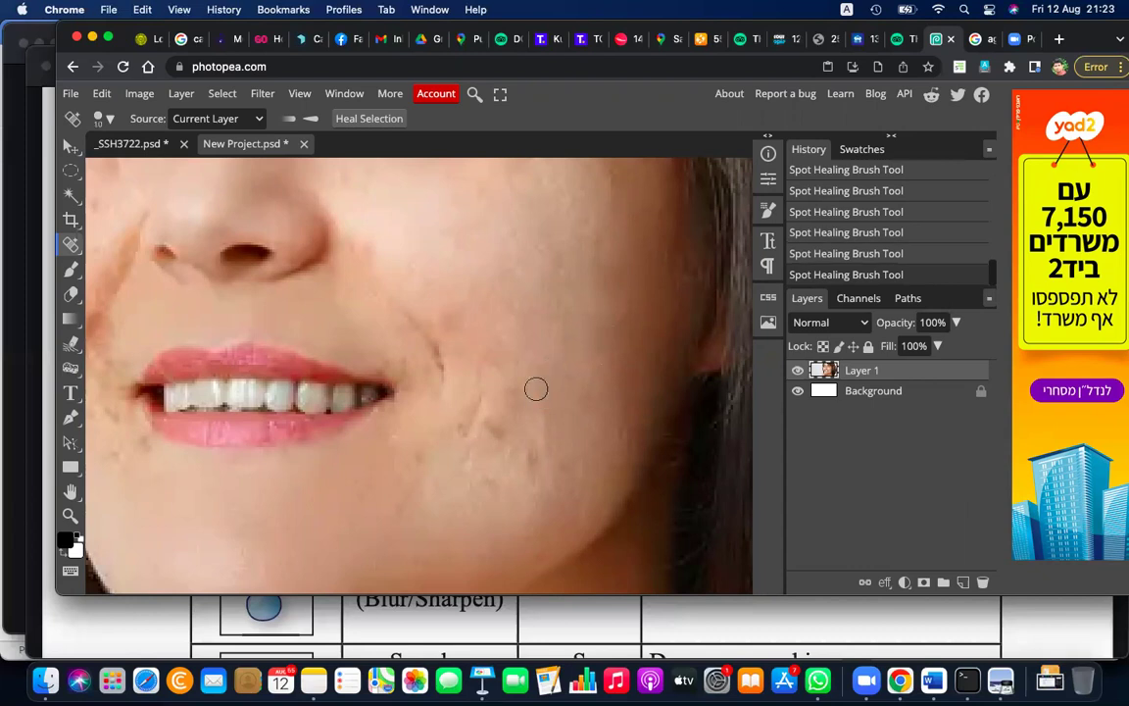
{"action": "key", "text": "bracketright"}
{"action": "key", "text": "bracketright"}
{"action": "key", "text": "bracketright"}
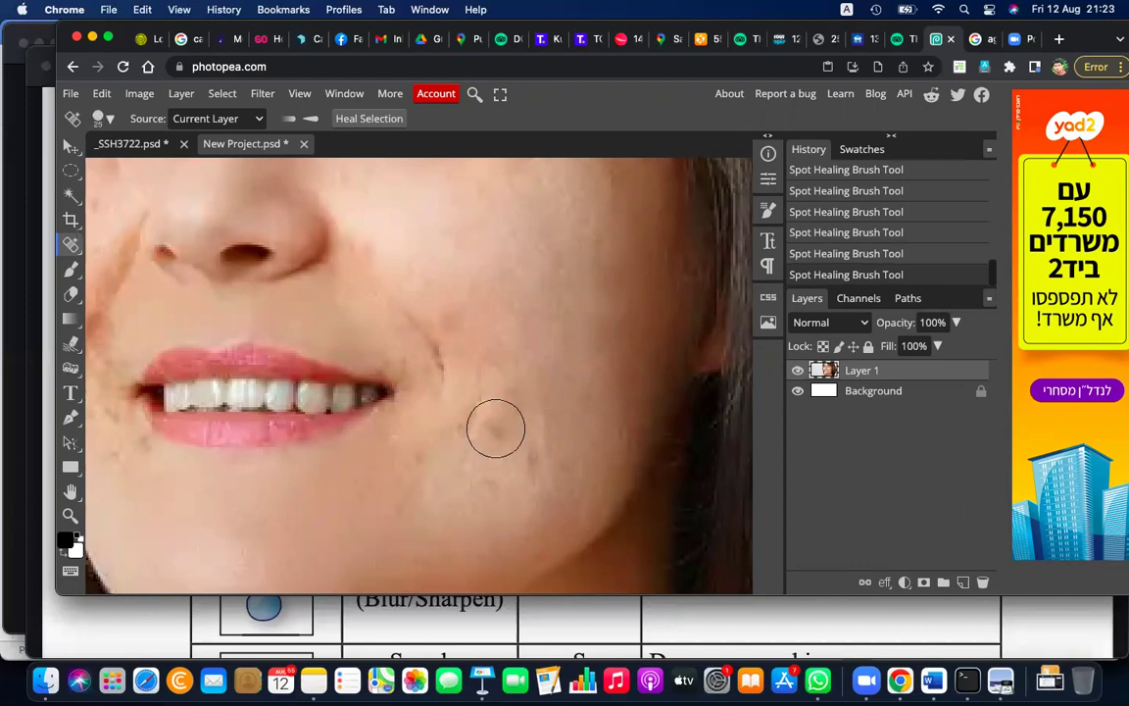
{"action": "left_click", "coordinate": [462, 432]}
{"action": "key", "text": "bracketleft"}
{"action": "key", "text": "bracketleft"}
{"action": "key", "text": "bracketleft"}
{"action": "left_click", "coordinate": [462, 432]}
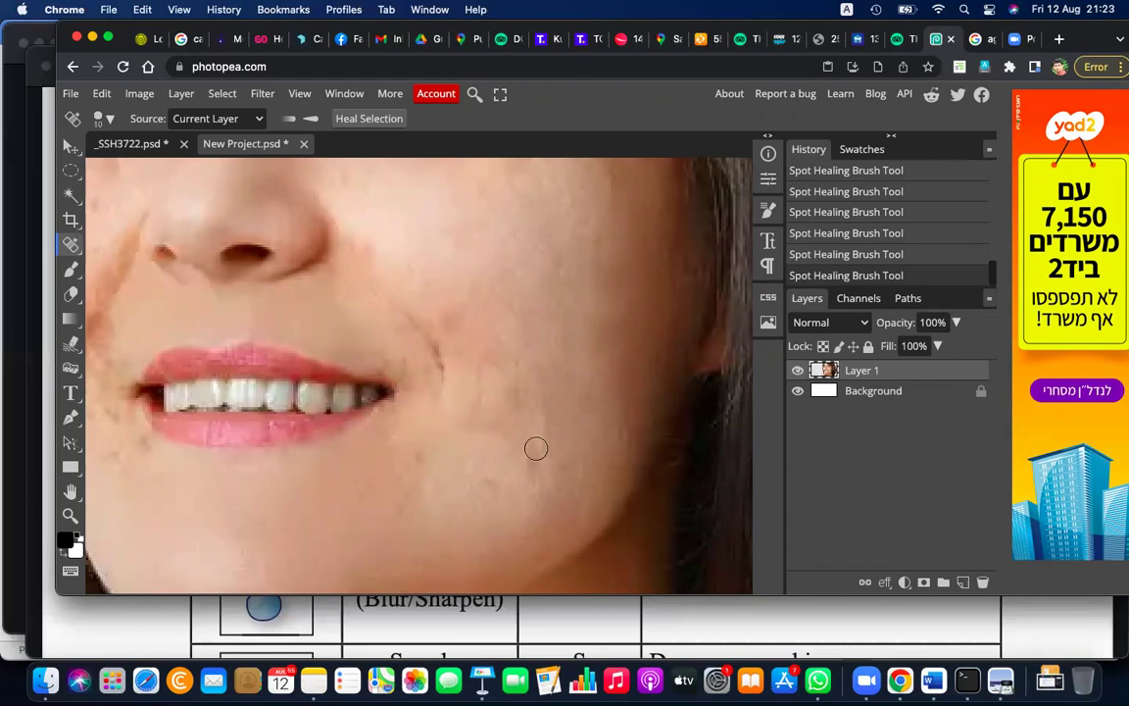
{"action": "left_click", "coordinate": [546, 455]}
{"action": "left_click", "coordinate": [489, 439]}
{"action": "key", "text": "bracketright"}
{"action": "key", "text": "bracketright"}
{"action": "key", "text": "bracketright"}
{"action": "left_click", "coordinate": [482, 397]}
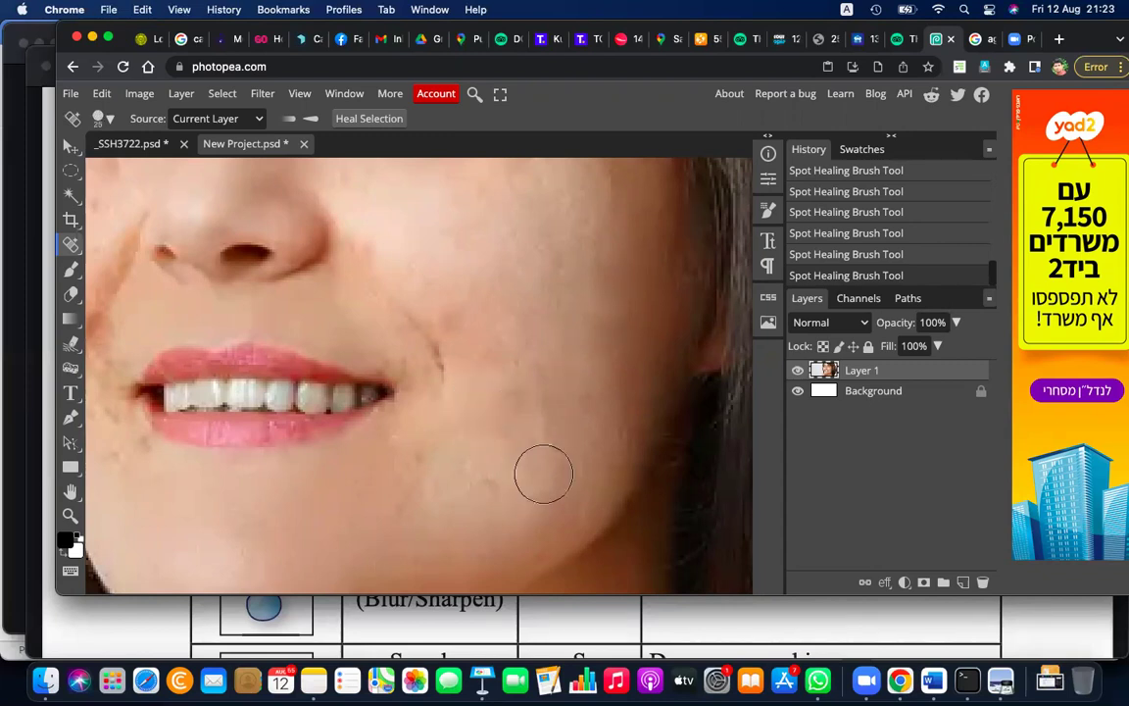
{"action": "left_click", "coordinate": [523, 383]}
Step: Heal a spot on the upper cheek
{"action": "scroll", "coordinate": [574, 358], "scroll_direction": "down", "scroll_amount": 2}
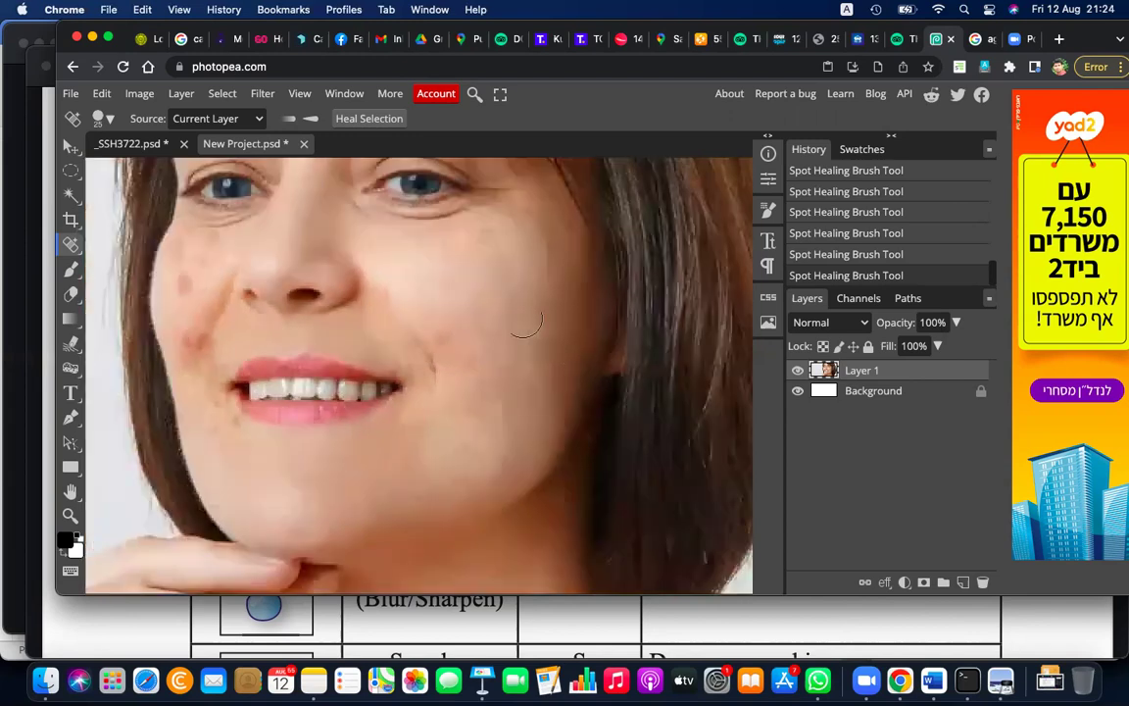
{"action": "left_click", "coordinate": [487, 226]}
{"action": "scroll", "coordinate": [504, 451], "scroll_direction": "left", "scroll_amount": 3}
{"action": "scroll", "coordinate": [505, 451], "scroll_direction": "up", "scroll_amount": 2}
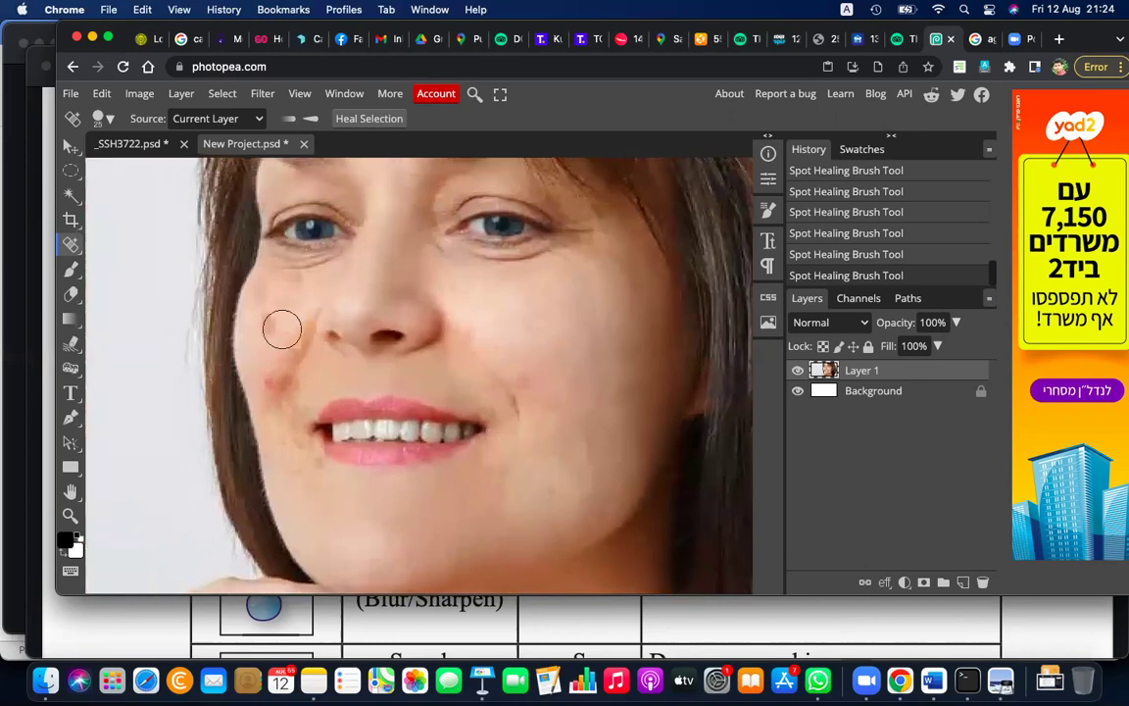
Step: Heal the red spots on the left cheek at brush size 15, undoing the final mouth-corner stroke
{"action": "key", "text": "bracketleft"}
{"action": "left_click", "coordinate": [269, 323]}
{"action": "left_click", "coordinate": [291, 299]}
{"action": "left_click", "coordinate": [262, 382]}
{"action": "key", "text": "bracketleft"}
{"action": "key", "text": "bracketleft"}
{"action": "key", "text": "bracketleft"}
{"action": "left_click", "coordinate": [267, 381]}
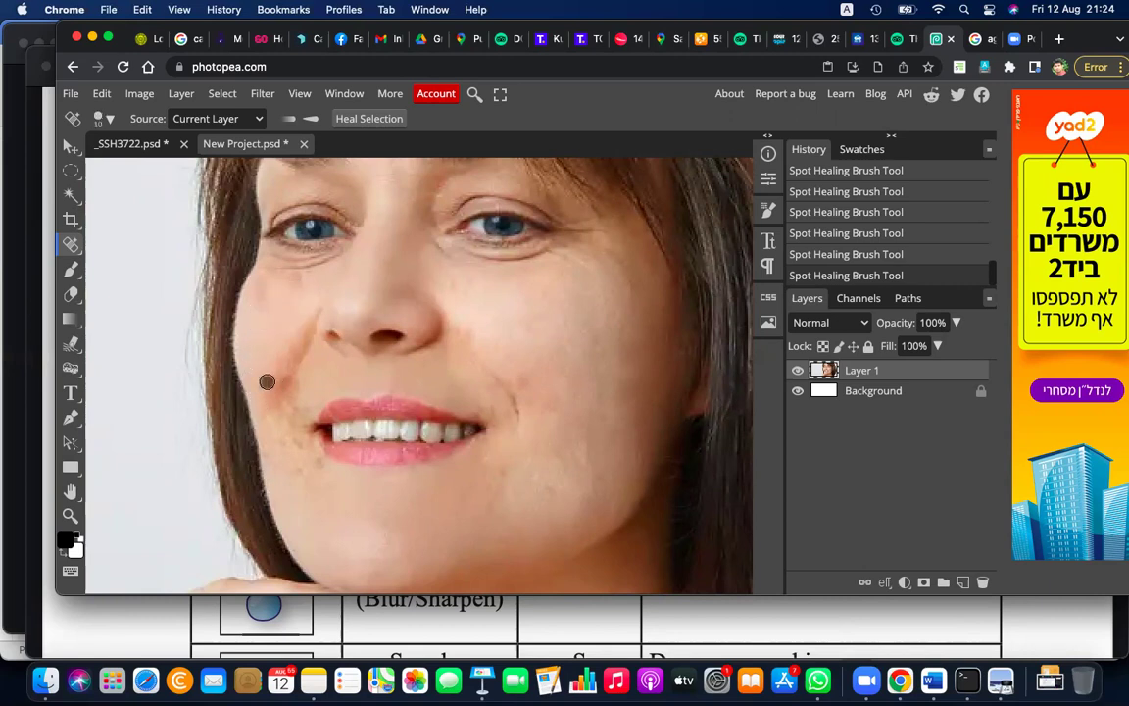
{"action": "key", "text": "bracketright"}
{"action": "key", "text": "bracketright"}
{"action": "key", "text": "bracketright"}
{"action": "key", "text": "bracketright"}
{"action": "left_click", "coordinate": [285, 387]}
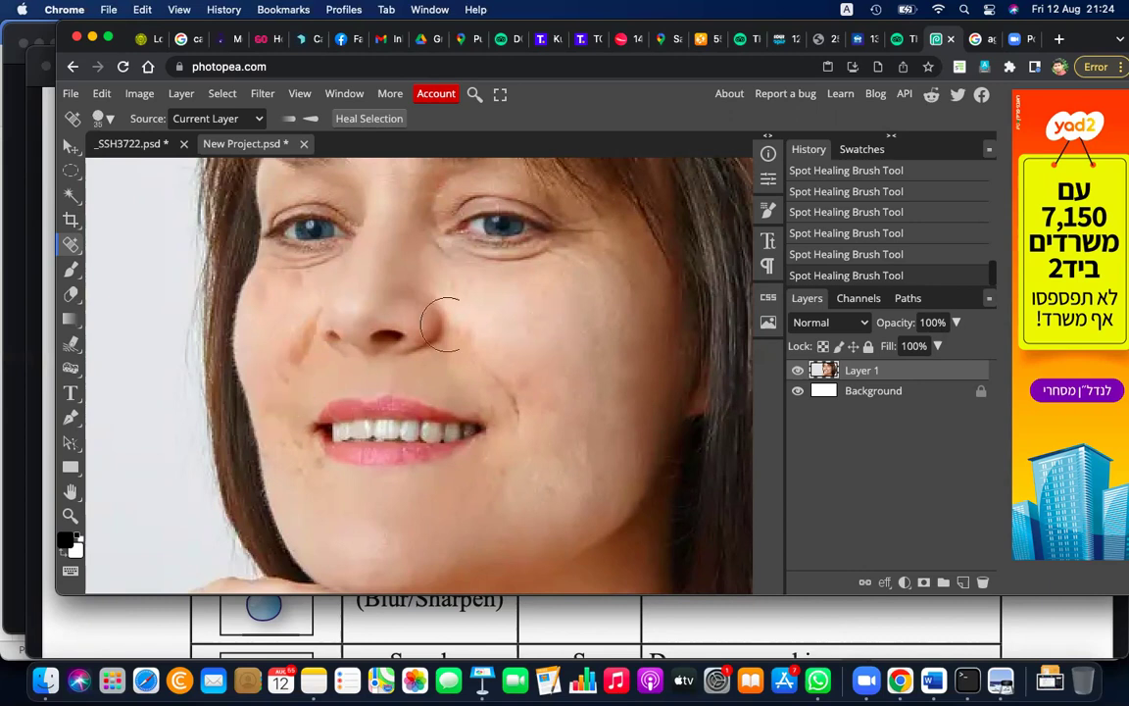
{"action": "key", "text": "super+z"}
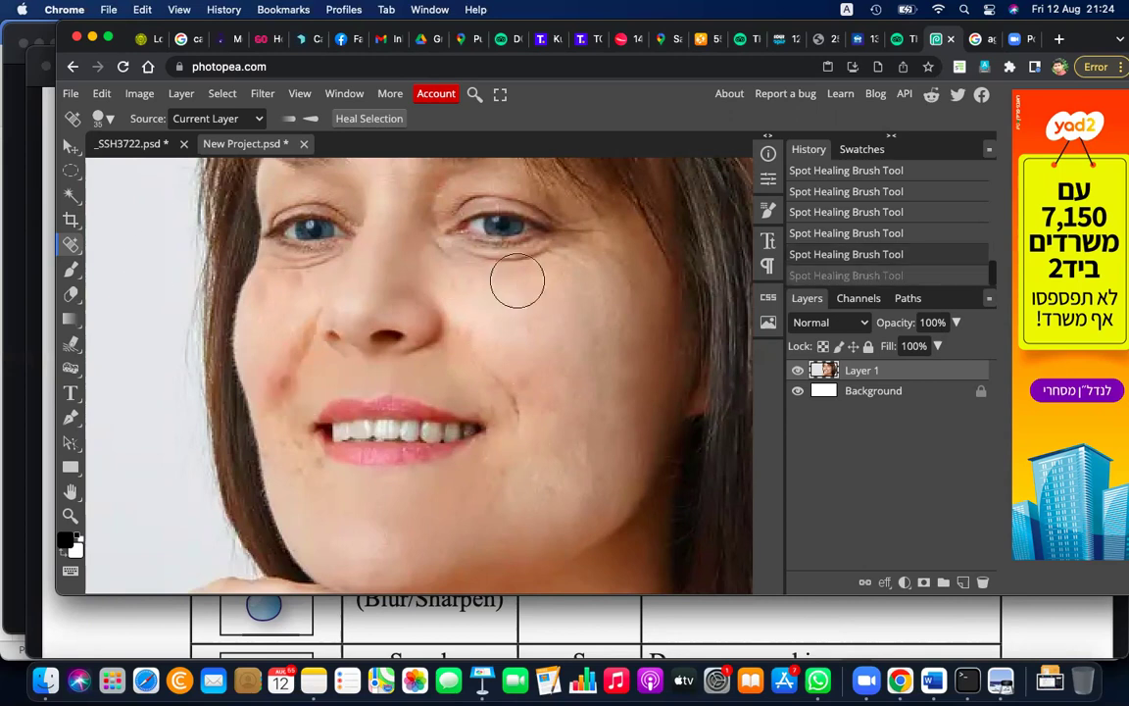
Step: Switch to the Patch Tool and patch the right-cheek blemish with clean skin
{"action": "right_click", "coordinate": [70, 244]}
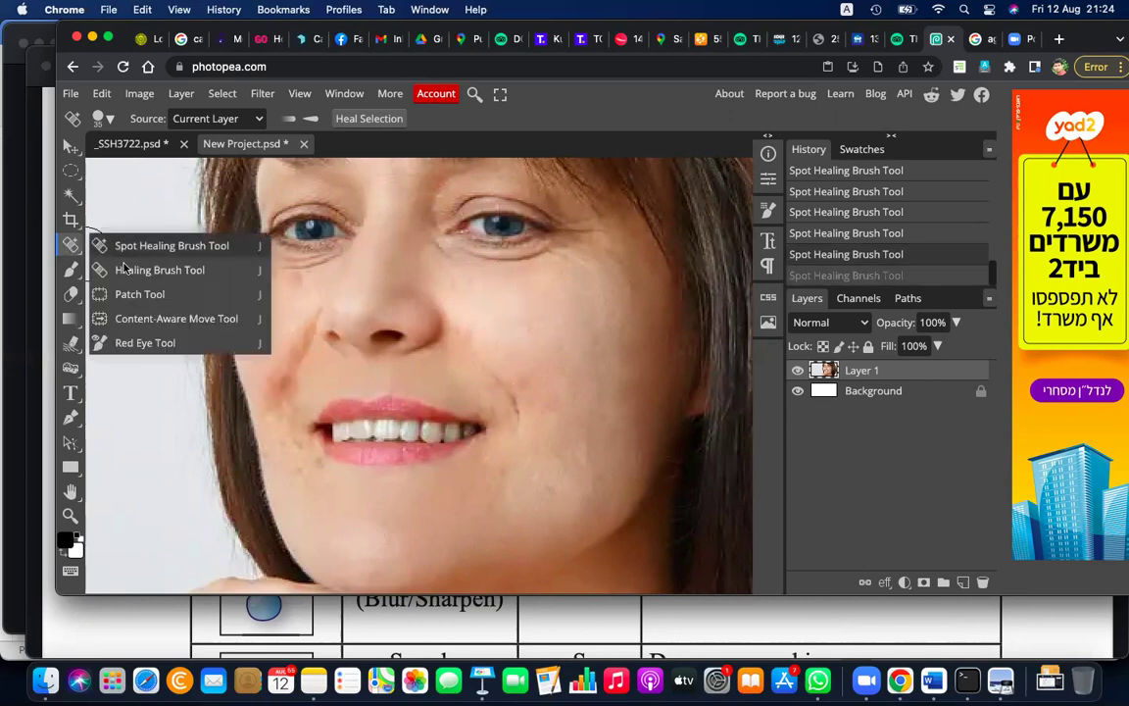
{"action": "left_click", "coordinate": [137, 295]}
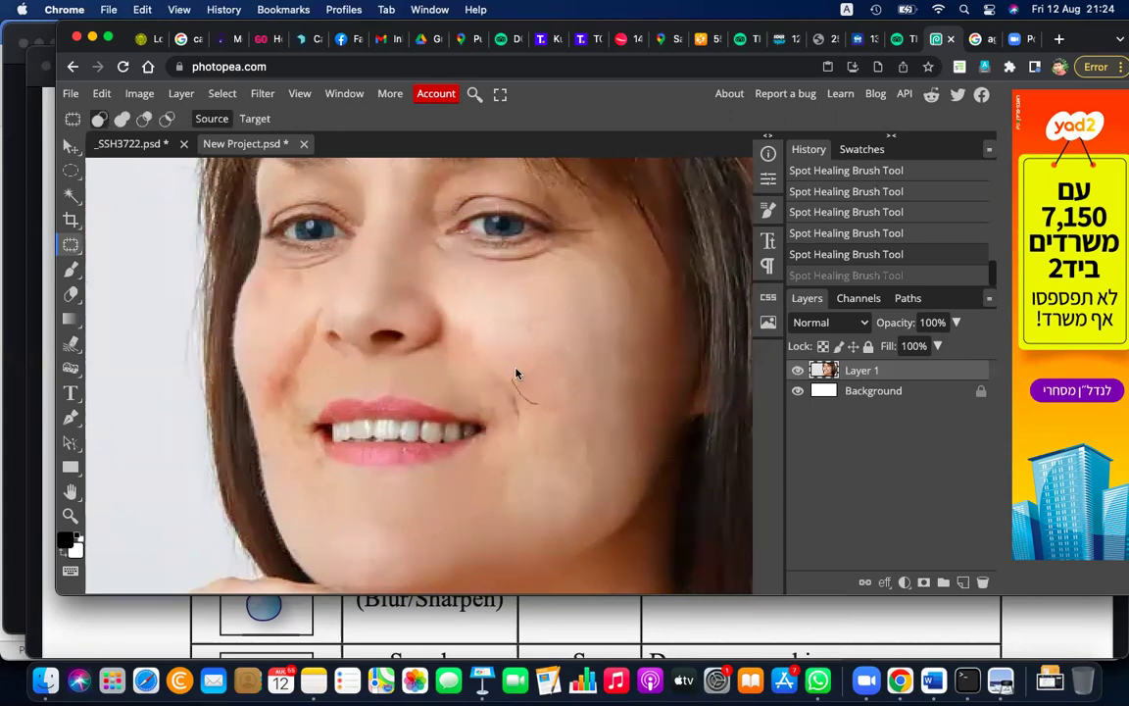
{"action": "left_click_drag", "start_coordinate": [538, 408], "coordinate": [535, 393]}
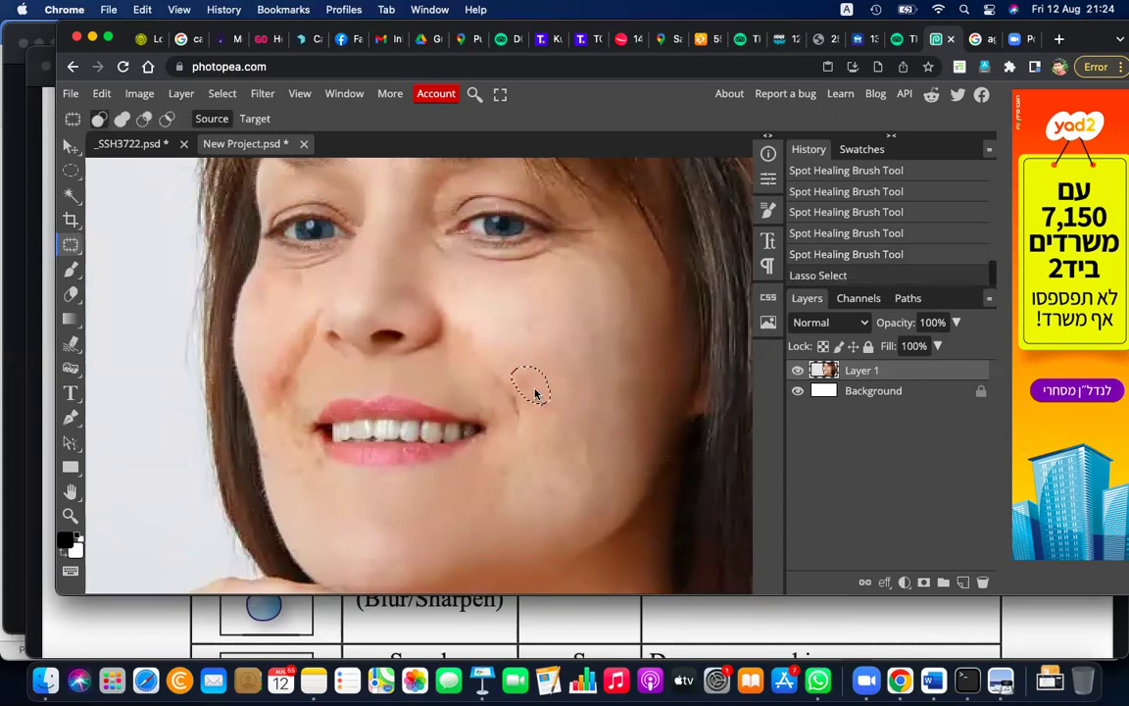
{"action": "left_click_drag", "start_coordinate": [578, 324], "coordinate": [578, 324]}
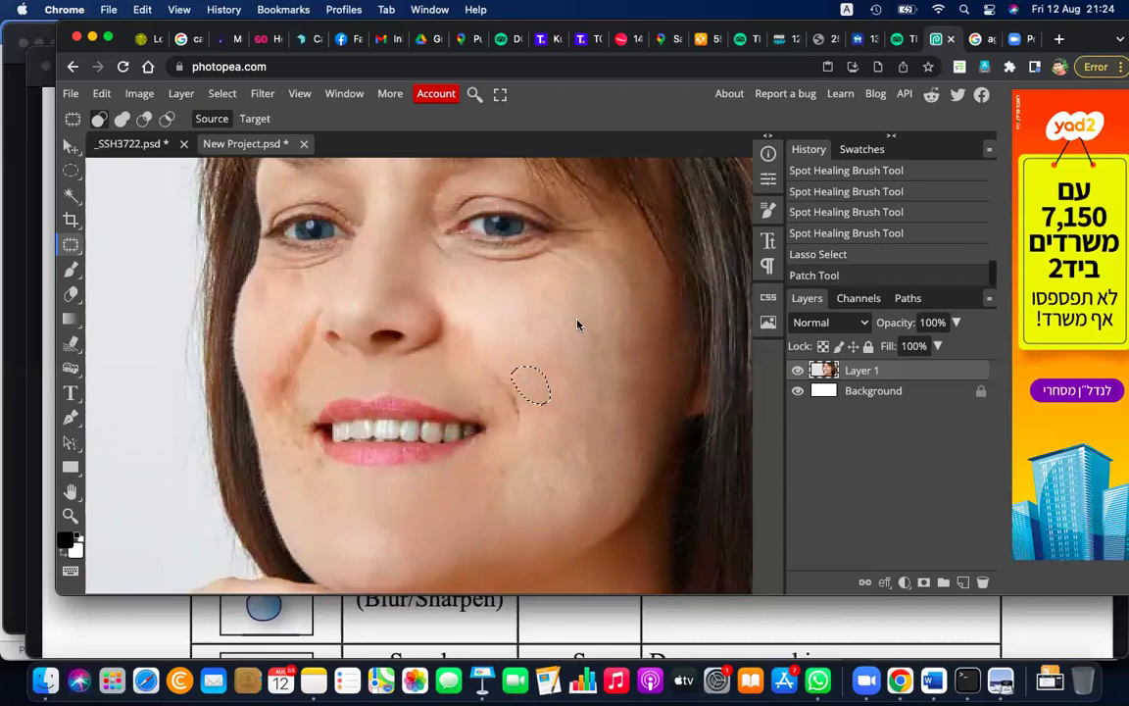
{"action": "key", "text": "ctrl+d"}
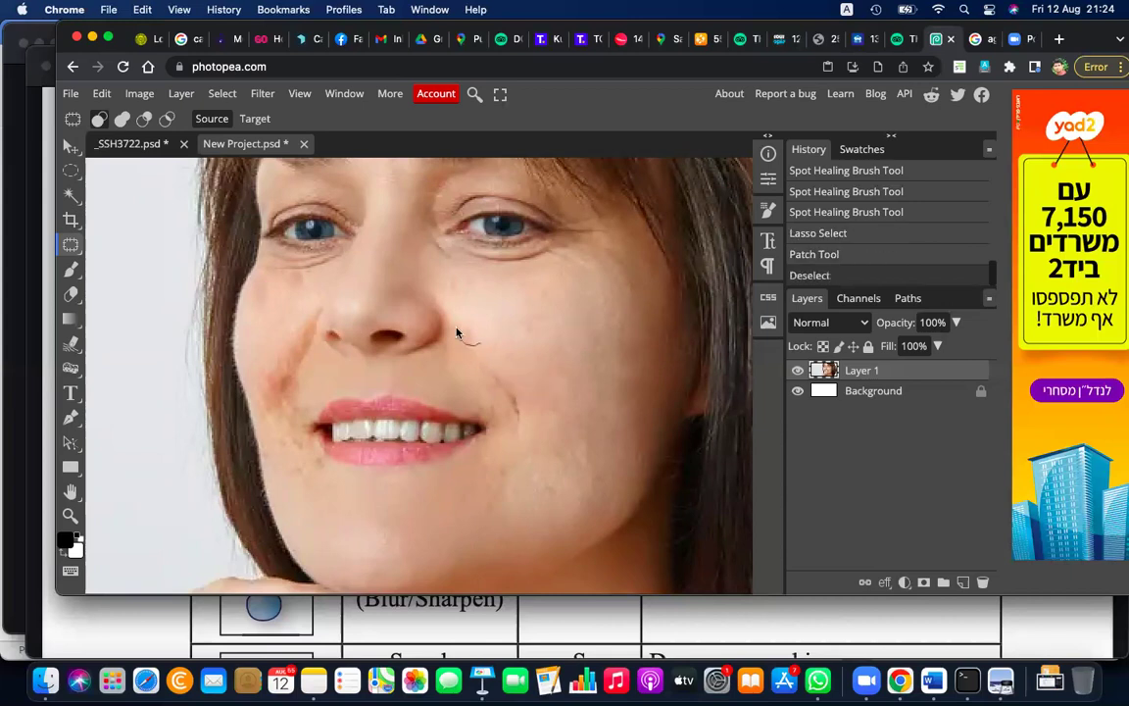
Step: Patch two more cheek spots and outline a spot on the lower cheek
{"action": "left_click_drag", "start_coordinate": [457, 333], "coordinate": [504, 337]}
{"action": "key", "text": "ctrl+d"}
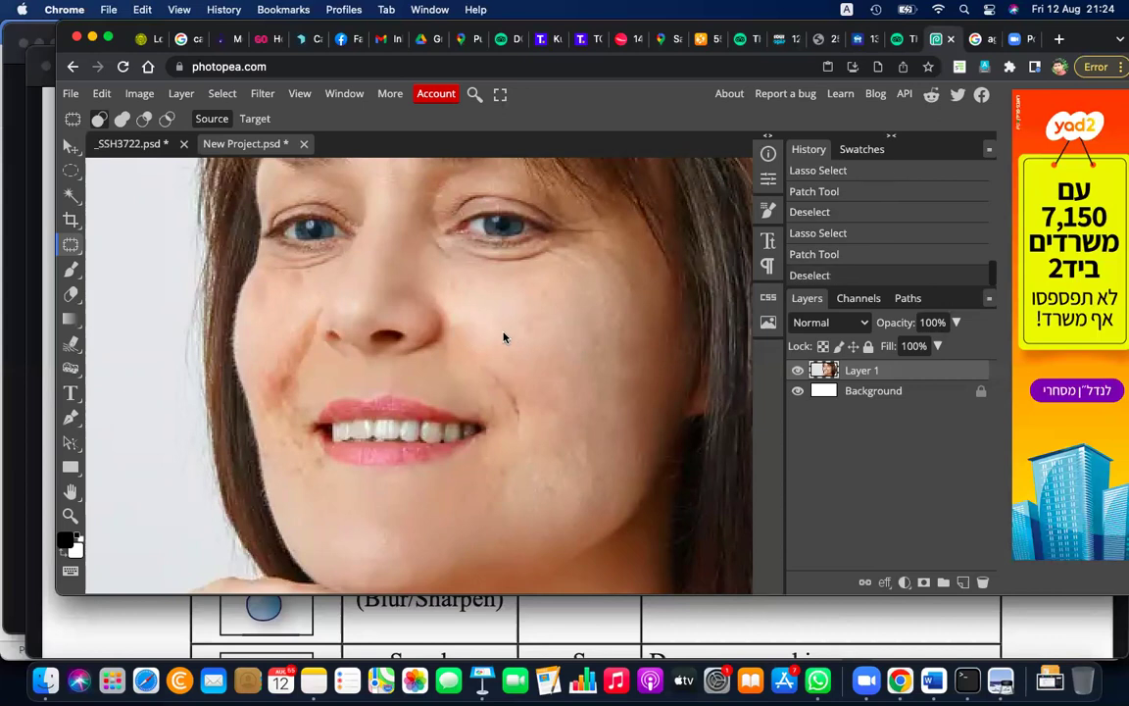
{"action": "mouse_move", "coordinate": [449, 284]}
{"action": "left_mouse_down"}
{"action": "mouse_move", "coordinate": [570, 331]}
{"action": "mouse_move", "coordinate": [535, 295]}
{"action": "mouse_move", "coordinate": [539, 329]}
{"action": "left_mouse_up"}
{"action": "key", "text": "ctrl+d"}
{"action": "key", "text": "ctrl+d"}
{"action": "key", "text": "ctrl+d"}
{"action": "left_click_drag", "start_coordinate": [597, 475], "coordinate": [553, 478]}
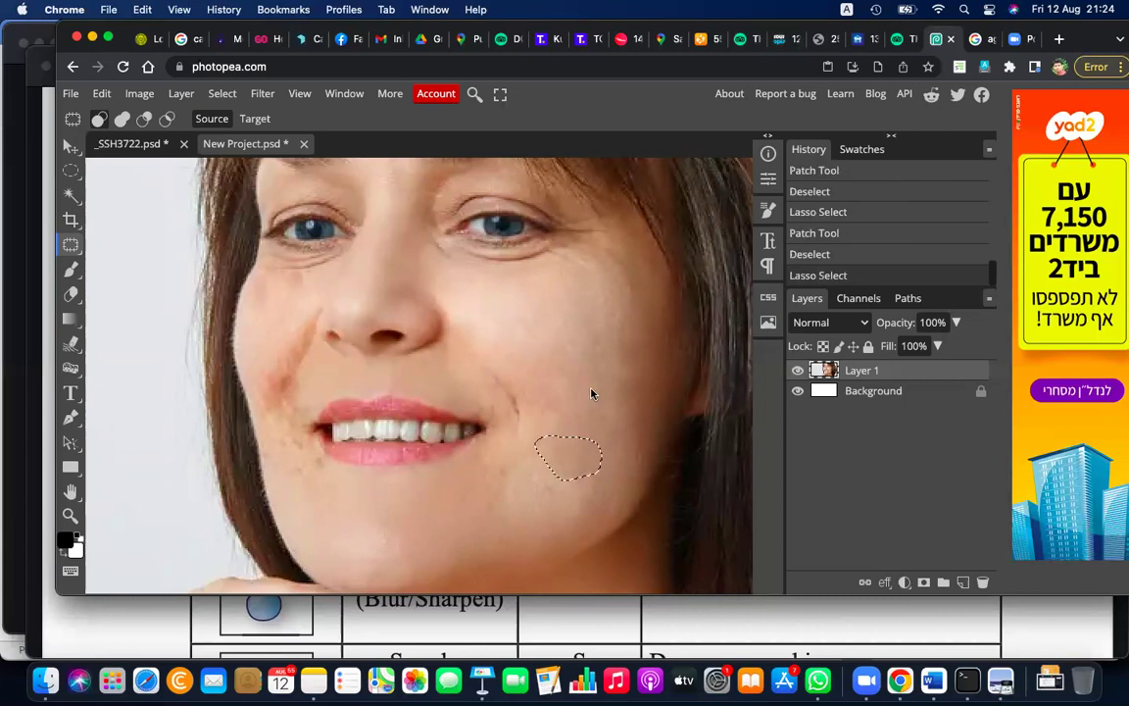
{"action": "key", "text": "ctrl+d"}
Step: Patch the chin spot and a lower-cheek blemish, then zoom out to fit the portrait
{"action": "mouse_move", "coordinate": [519, 454]}
{"action": "left_mouse_down"}
{"action": "mouse_move", "coordinate": [495, 463]}
{"action": "mouse_move", "coordinate": [570, 434]}
{"action": "left_mouse_up"}
{"action": "key", "text": "ctrl+d"}
{"action": "left_click_drag", "start_coordinate": [552, 508], "coordinate": [577, 433]}
{"action": "key", "text": "ctrl+d"}
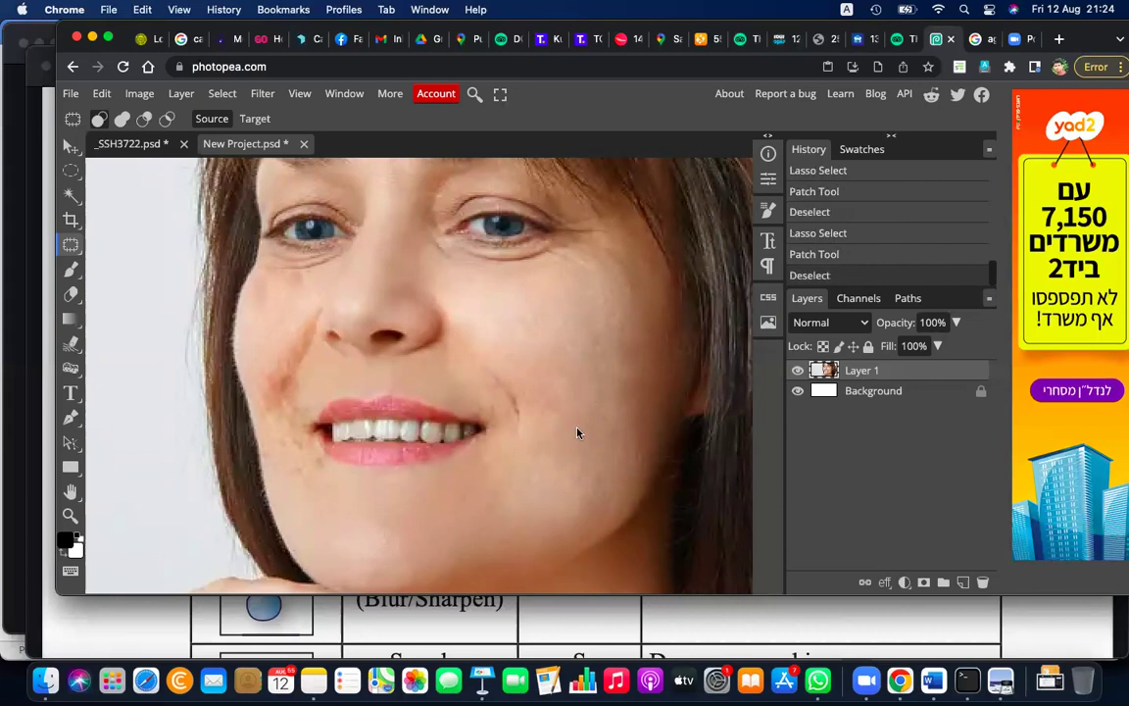
{"action": "key", "text": "ctrl+d"}
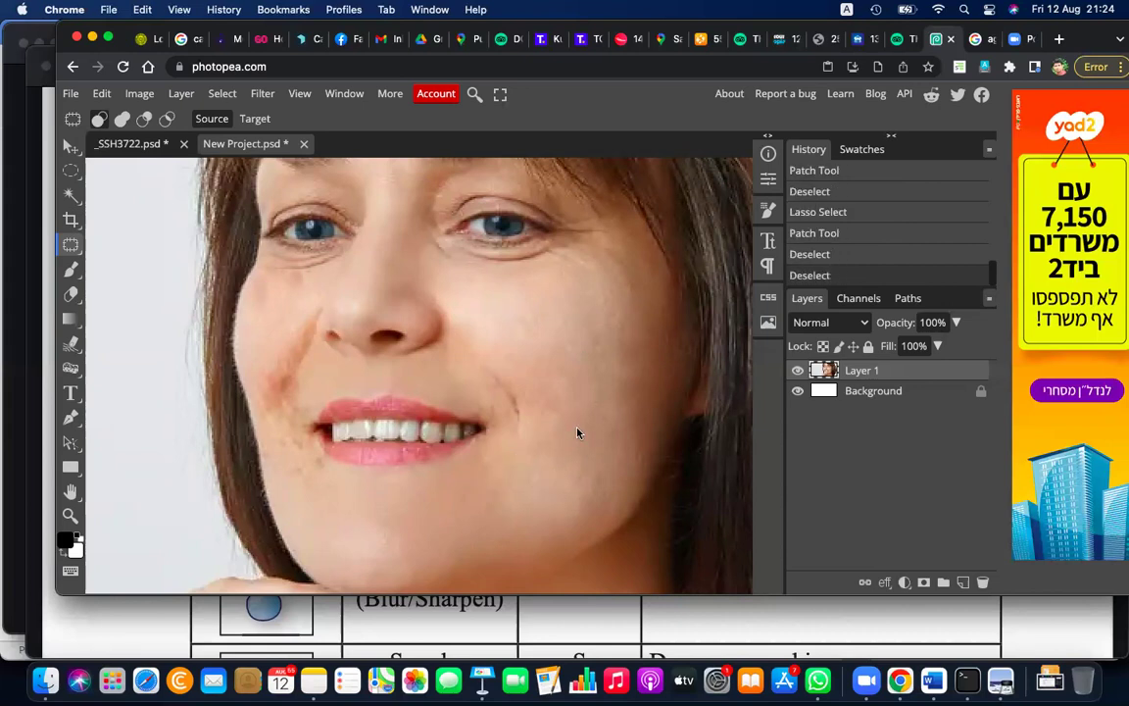
{"action": "key", "text": "ctrl+minus"}
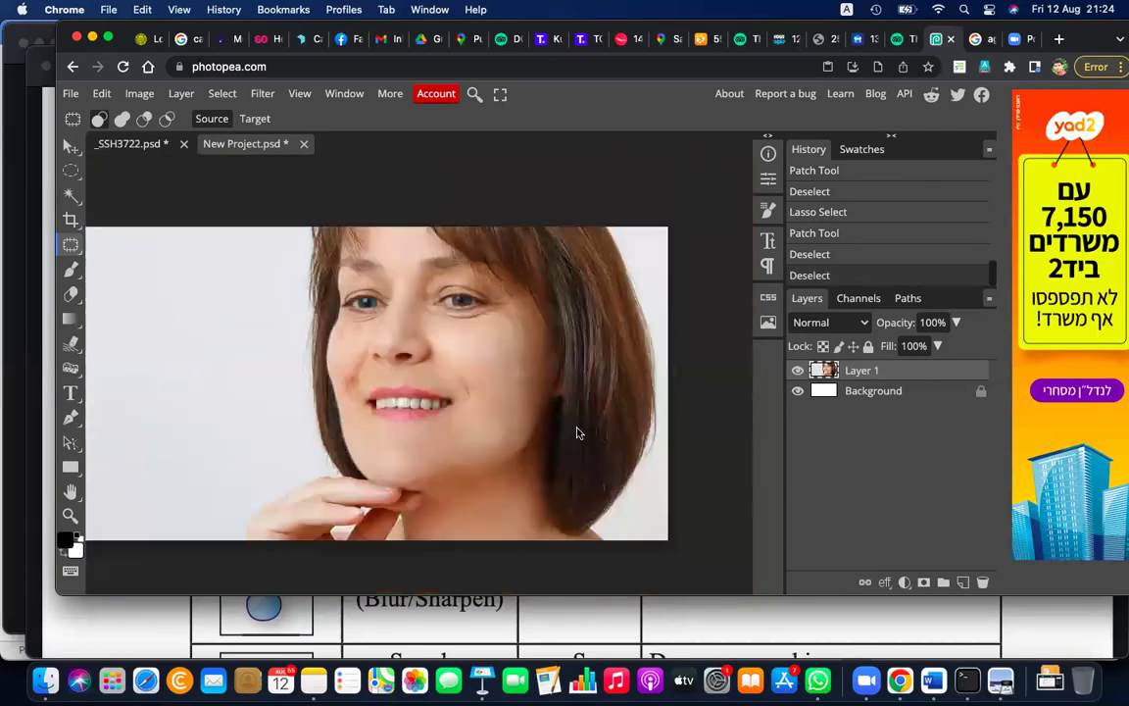
Step: Zoom back in and patch the blemish on the left cheek
{"action": "key", "text": "ctrl+minus"}
{"action": "key", "text": "ctrl+minus"}
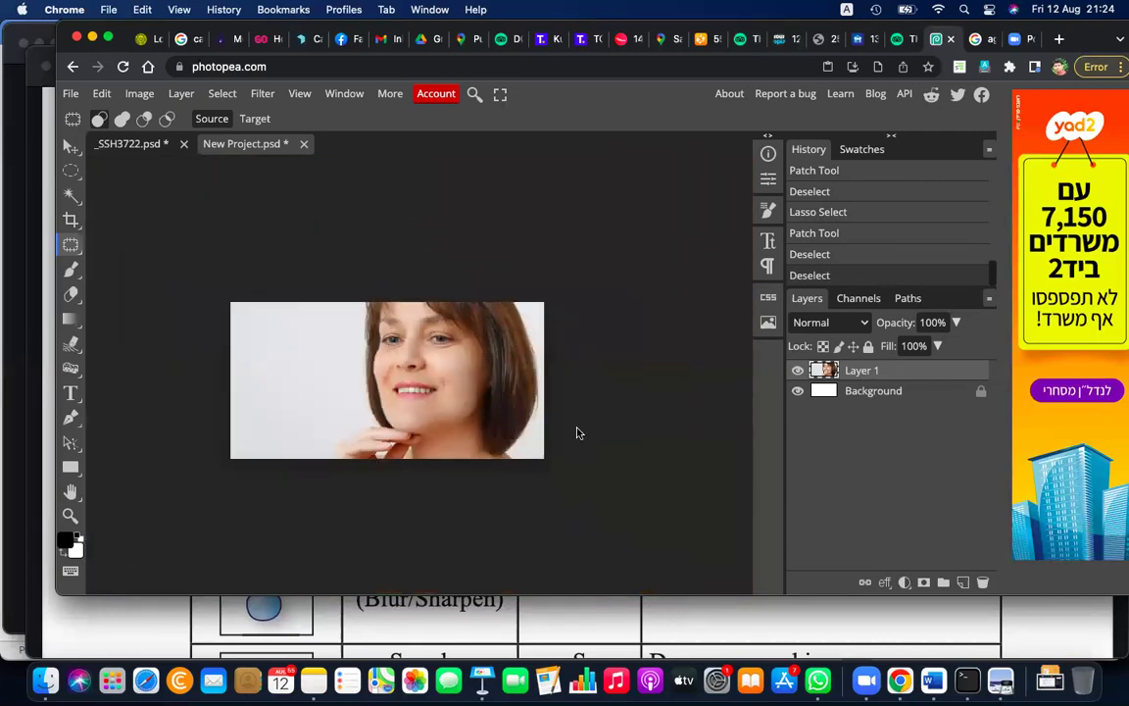
{"action": "key", "text": "ctrl+minus"}
{"action": "key", "text": "ctrl+d"}
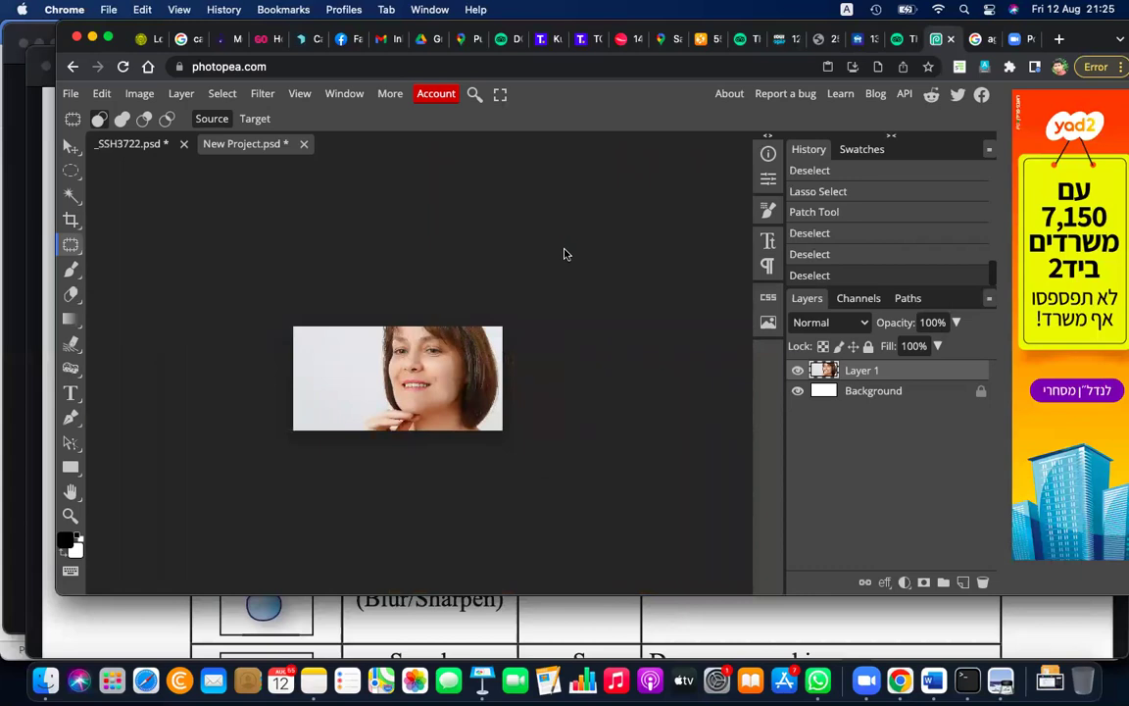
{"action": "scroll", "coordinate": [563, 254], "scroll_direction": "up", "scroll_amount": 2}
{"action": "scroll", "coordinate": [564, 253], "scroll_direction": "up", "scroll_amount": 3}
{"action": "scroll", "coordinate": [563, 253], "scroll_direction": "up", "scroll_amount": 2}
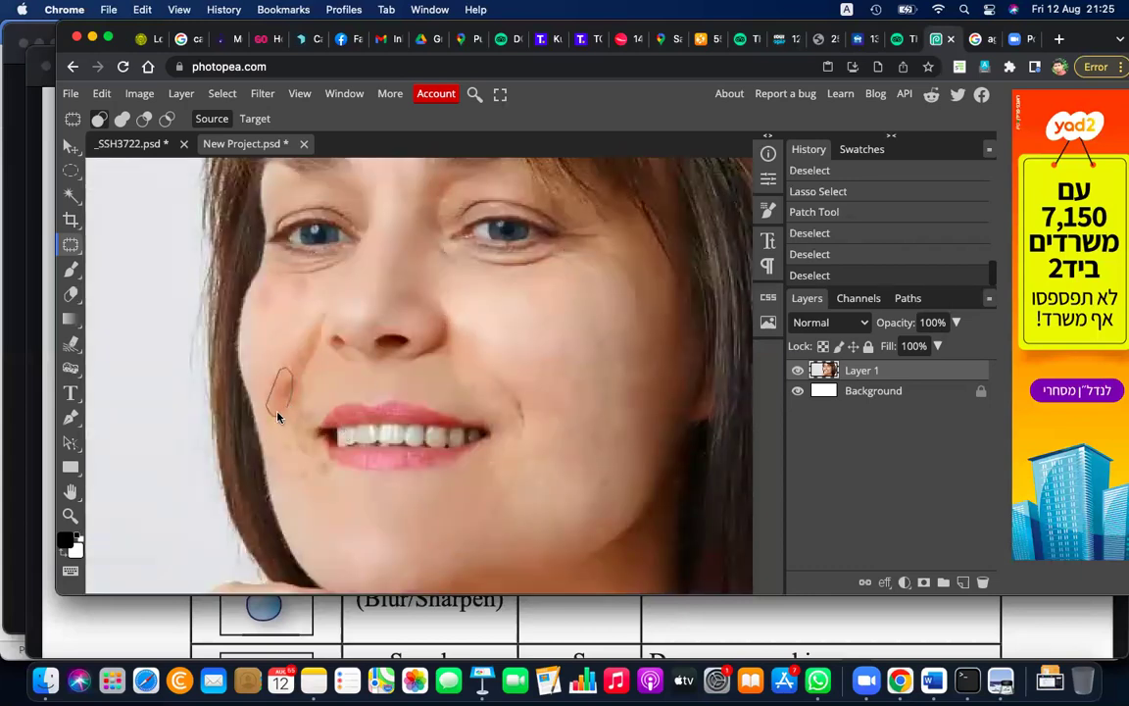
{"action": "left_click_drag", "start_coordinate": [281, 375], "coordinate": [256, 303]}
{"action": "key", "text": "ctrl+d"}
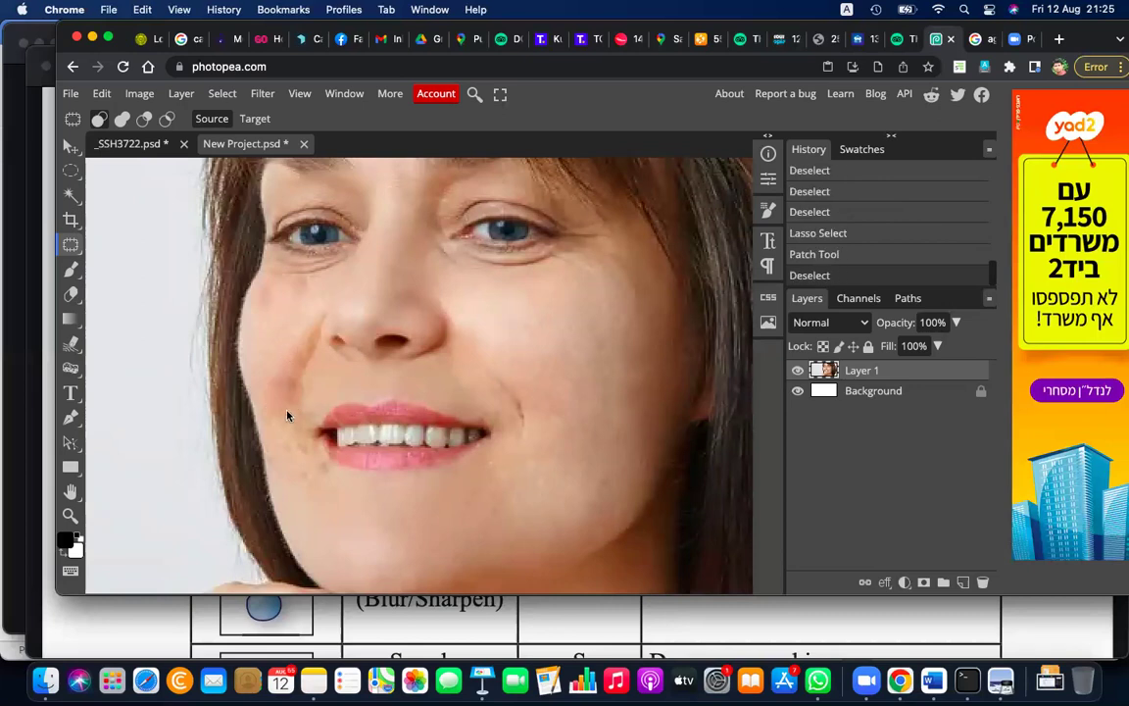
Step: Patch the remaining left-cheek spot and the spots beside the mouth corner
{"action": "mouse_move", "coordinate": [296, 379]}
{"action": "left_mouse_down"}
{"action": "mouse_move", "coordinate": [299, 416]}
{"action": "mouse_move", "coordinate": [302, 388]}
{"action": "mouse_move", "coordinate": [332, 390]}
{"action": "mouse_move", "coordinate": [284, 384]}
{"action": "mouse_move", "coordinate": [284, 343]}
{"action": "left_mouse_up"}
{"action": "key", "text": "ctrl+d"}
{"action": "key", "text": "ctrl+d"}
{"action": "left_click_drag", "start_coordinate": [303, 440], "coordinate": [278, 338]}
{"action": "key", "text": "ctrl+d"}
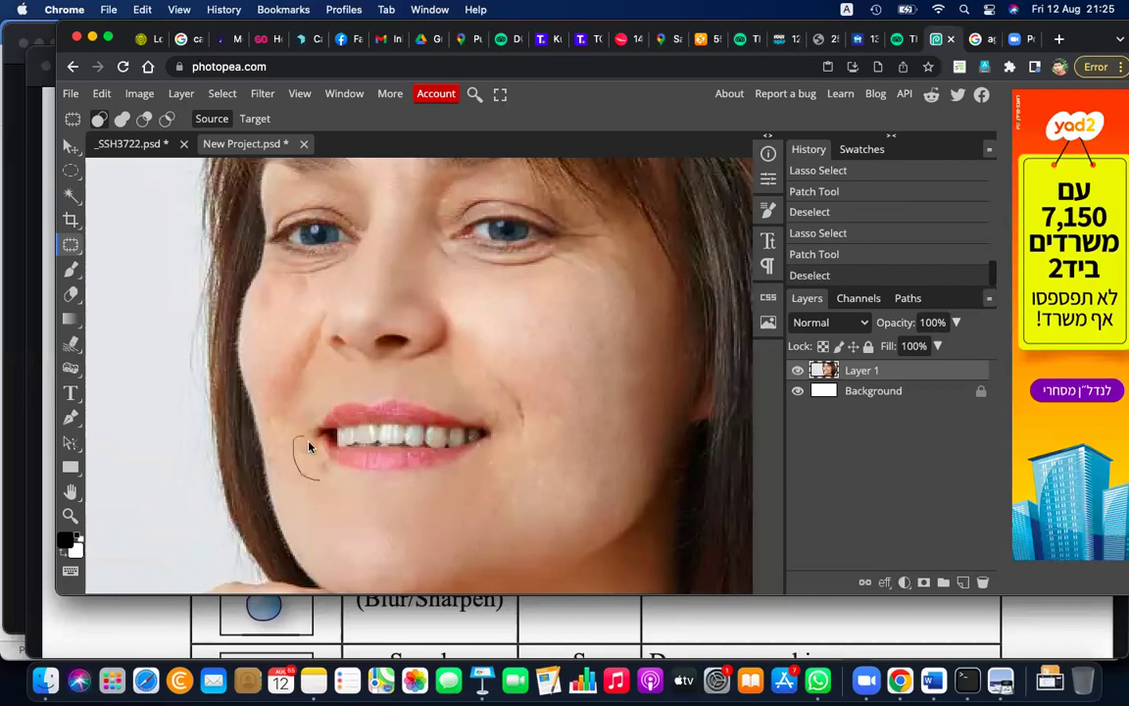
{"action": "mouse_move", "coordinate": [331, 466]}
{"action": "left_mouse_down"}
{"action": "mouse_move", "coordinate": [306, 439]}
{"action": "mouse_move", "coordinate": [335, 503]}
{"action": "left_mouse_up"}
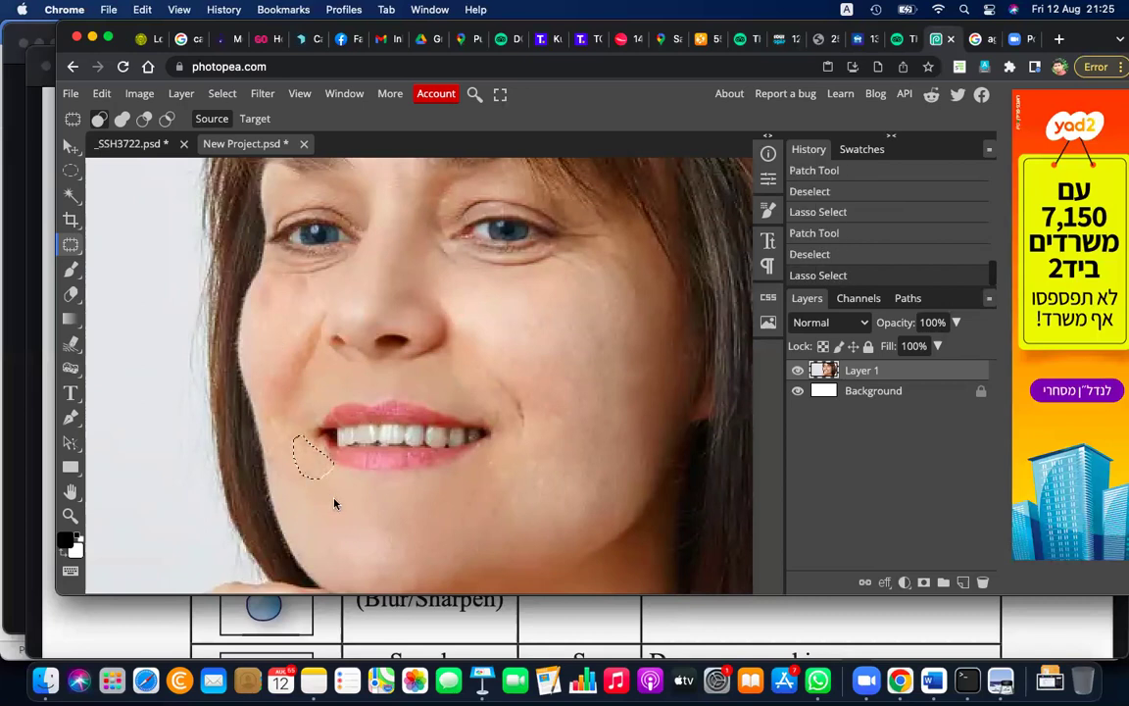
{"action": "key", "text": "ctrl+d"}
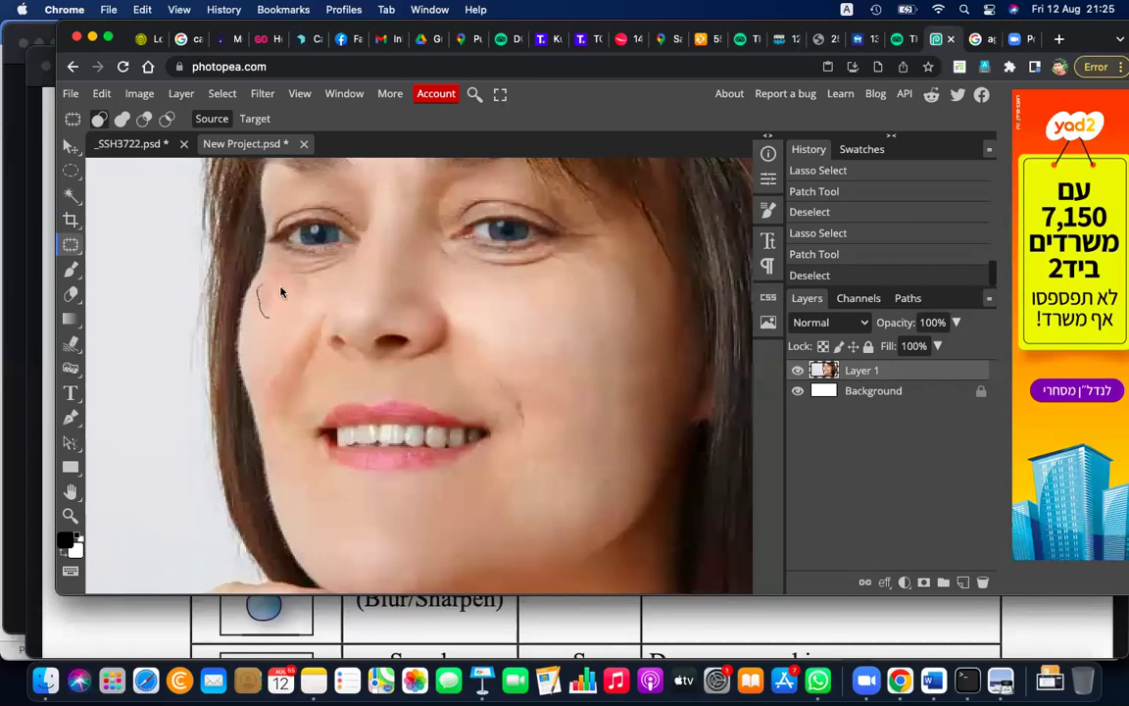
Step: Patch the spot on the upper left cheek below the eye and review the result
{"action": "mouse_move", "coordinate": [278, 309]}
{"action": "left_mouse_down"}
{"action": "mouse_move", "coordinate": [307, 303]}
{"action": "mouse_move", "coordinate": [289, 283]}
{"action": "mouse_move", "coordinate": [280, 303]}
{"action": "left_mouse_up"}
{"action": "key", "text": "ctrl+d"}
{"action": "key", "text": "ctrl+d"}
{"action": "scroll", "coordinate": [496, 344], "scroll_direction": "up", "scroll_amount": 2}
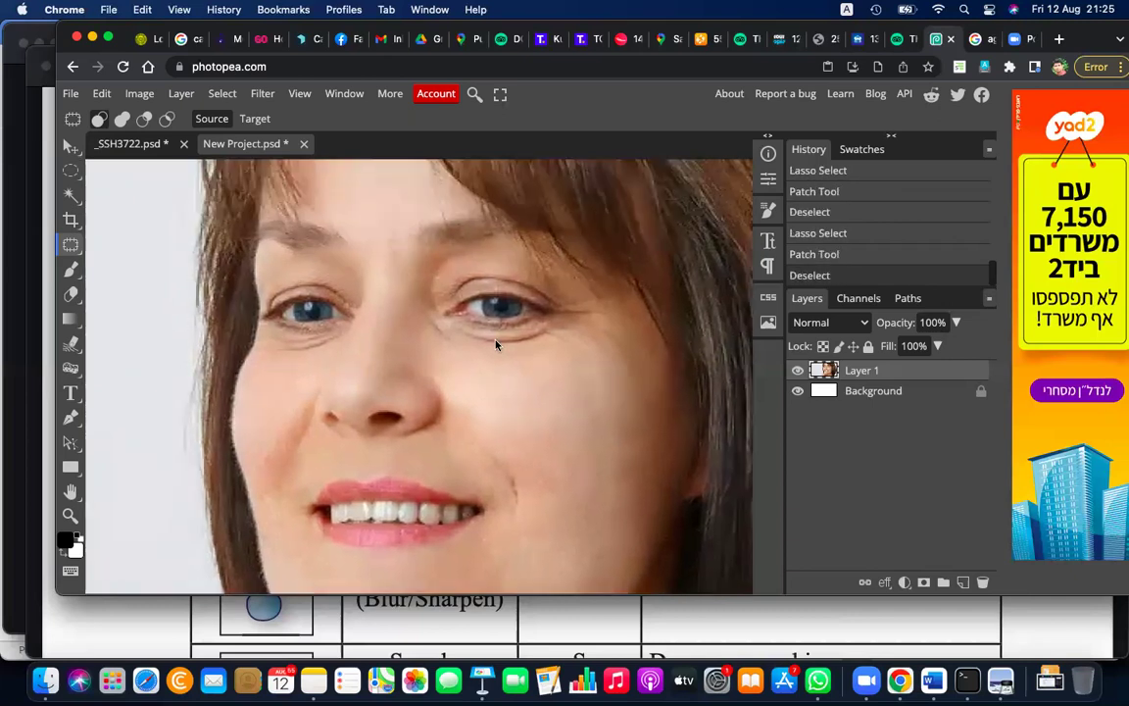
{"action": "scroll", "coordinate": [496, 345], "scroll_direction": "down", "scroll_amount": 3}
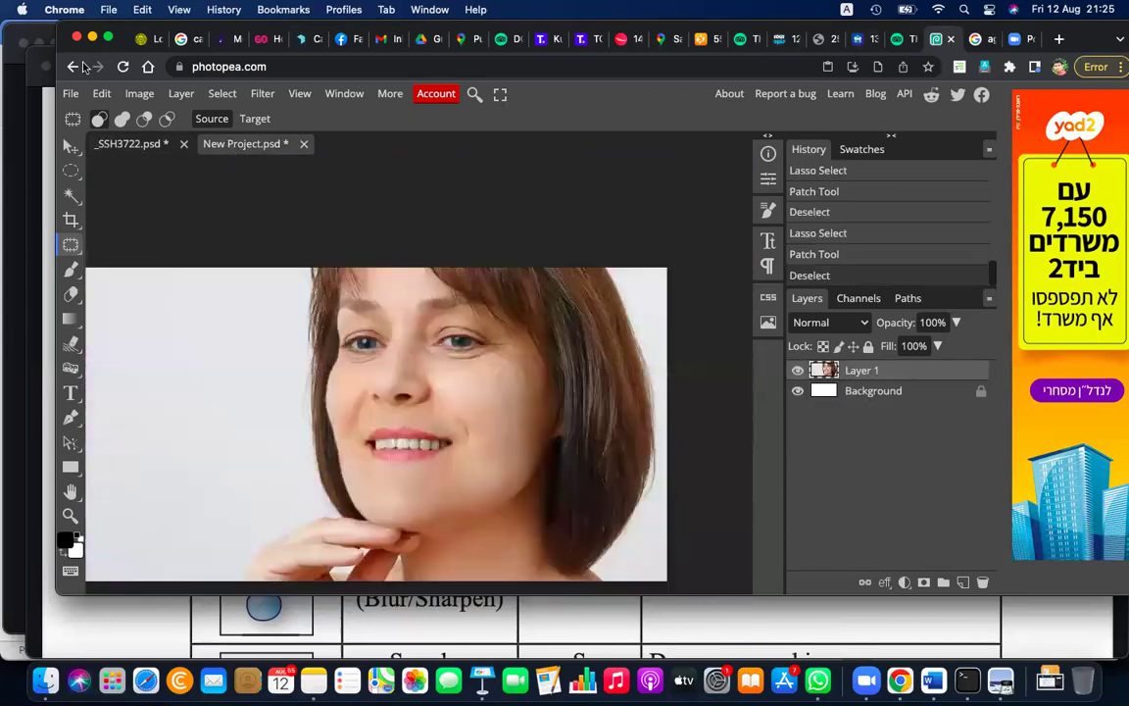
Step: Create another blank 800 × 400 document and paste the portrait into it
{"action": "left_click", "coordinate": [70, 93]}
{"action": "left_click", "coordinate": [90, 118]}
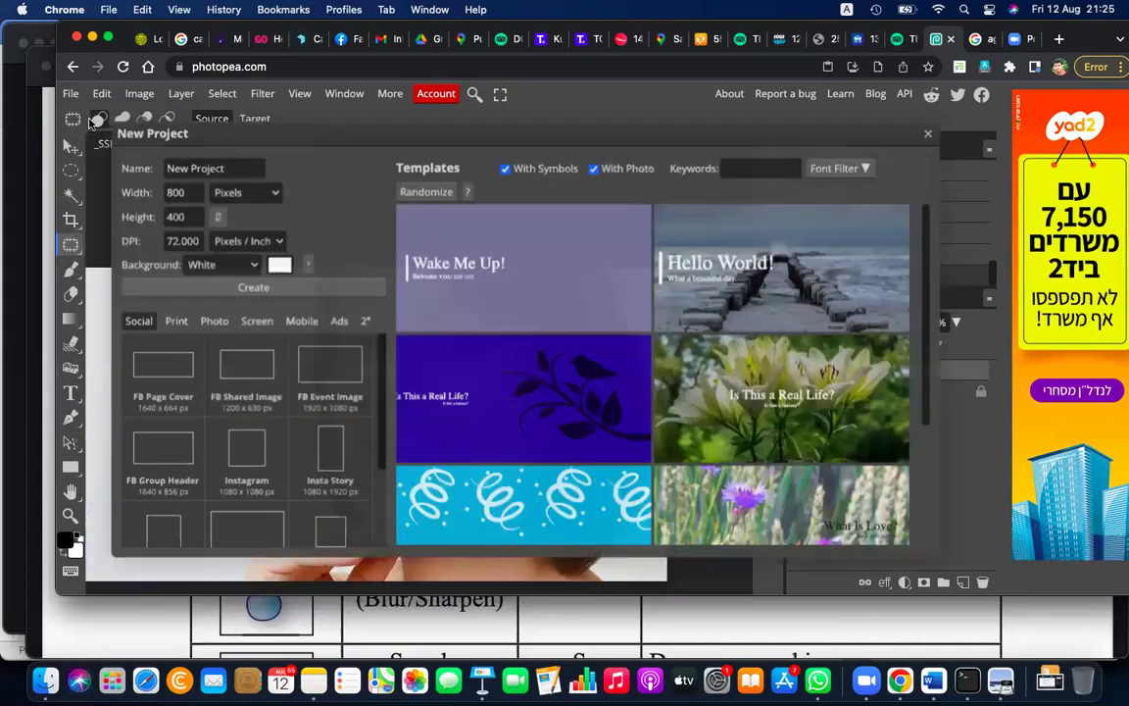
{"action": "left_click", "coordinate": [255, 288]}
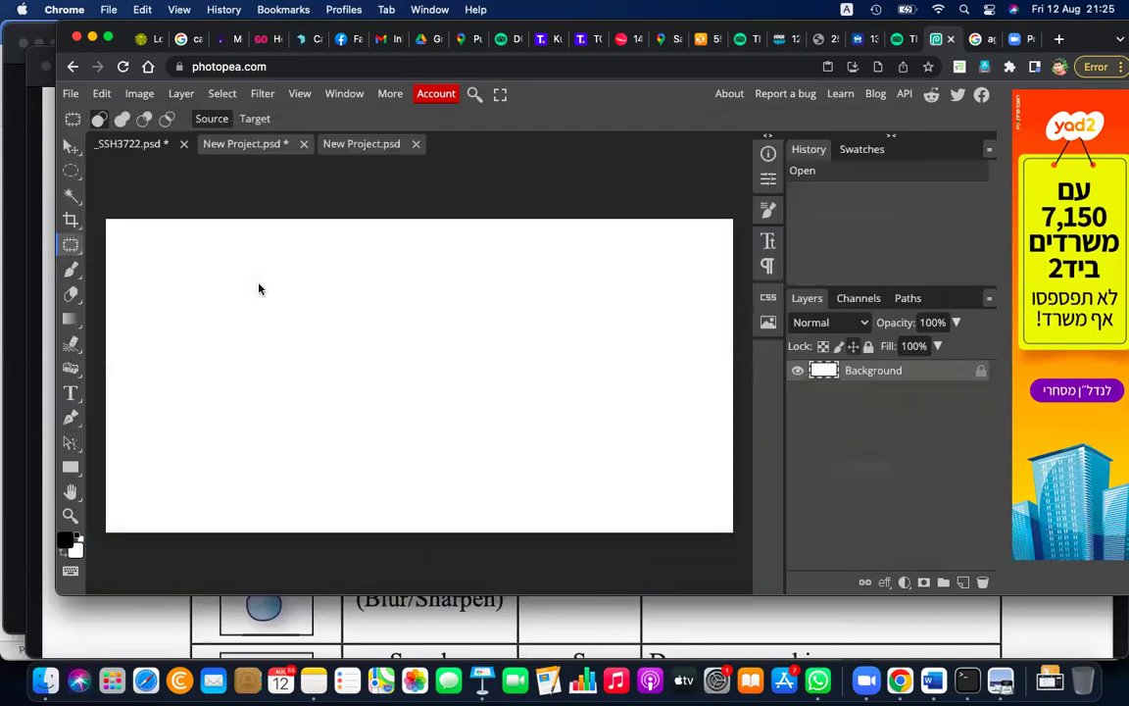
{"action": "key", "text": "ctrl+v"}
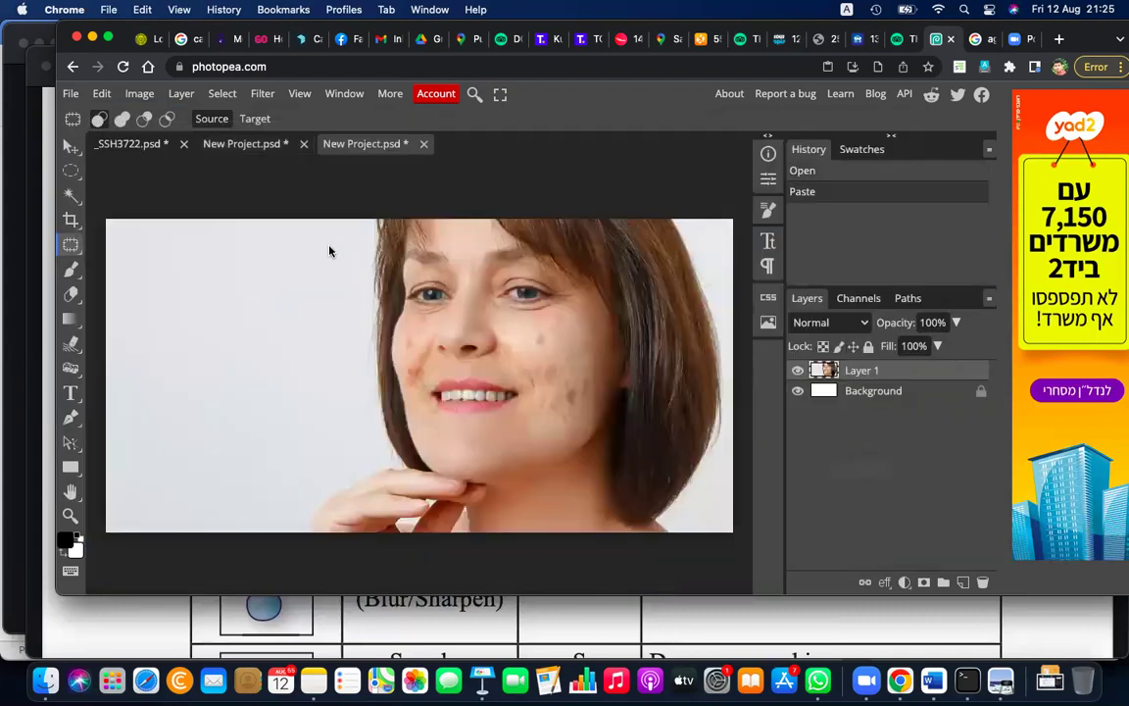
Step: Cut the spotted-face image and paste it as Layer 2 in the other New Project document
{"action": "left_click", "coordinate": [238, 139]}
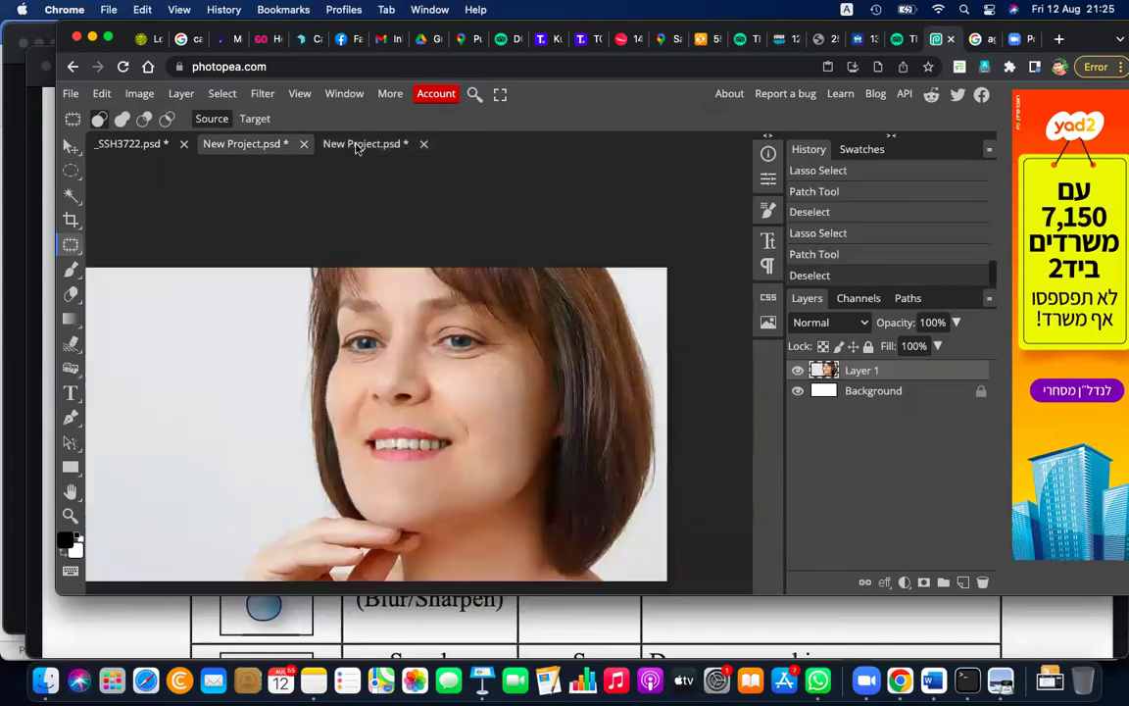
{"action": "left_click", "coordinate": [357, 147]}
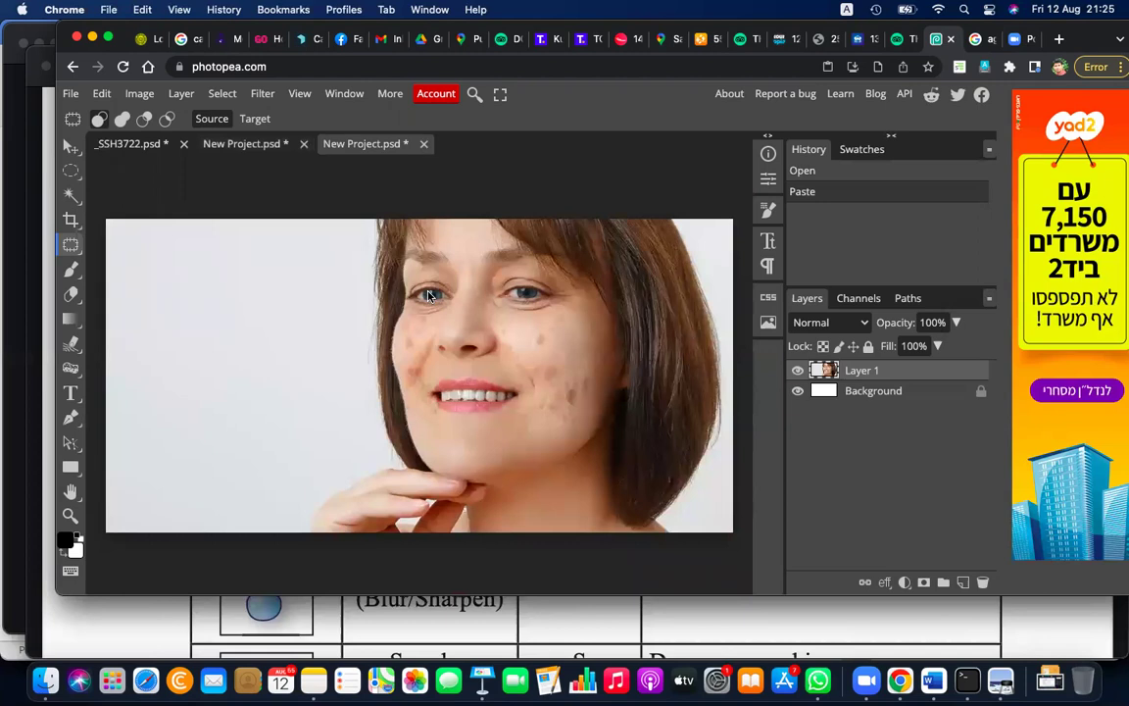
{"action": "key", "text": "cmd+a"}
{"action": "key", "text": "cmd+a"}
{"action": "key", "text": "Delete"}
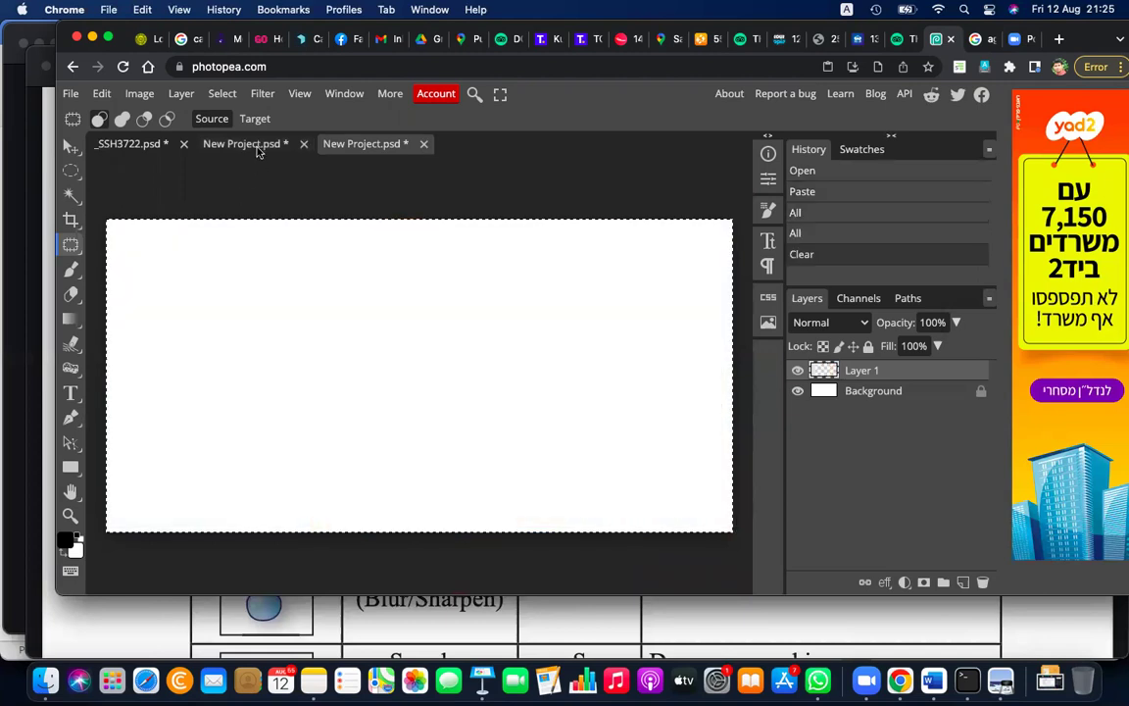
{"action": "left_click", "coordinate": [245, 144]}
{"action": "key", "text": "super+v"}
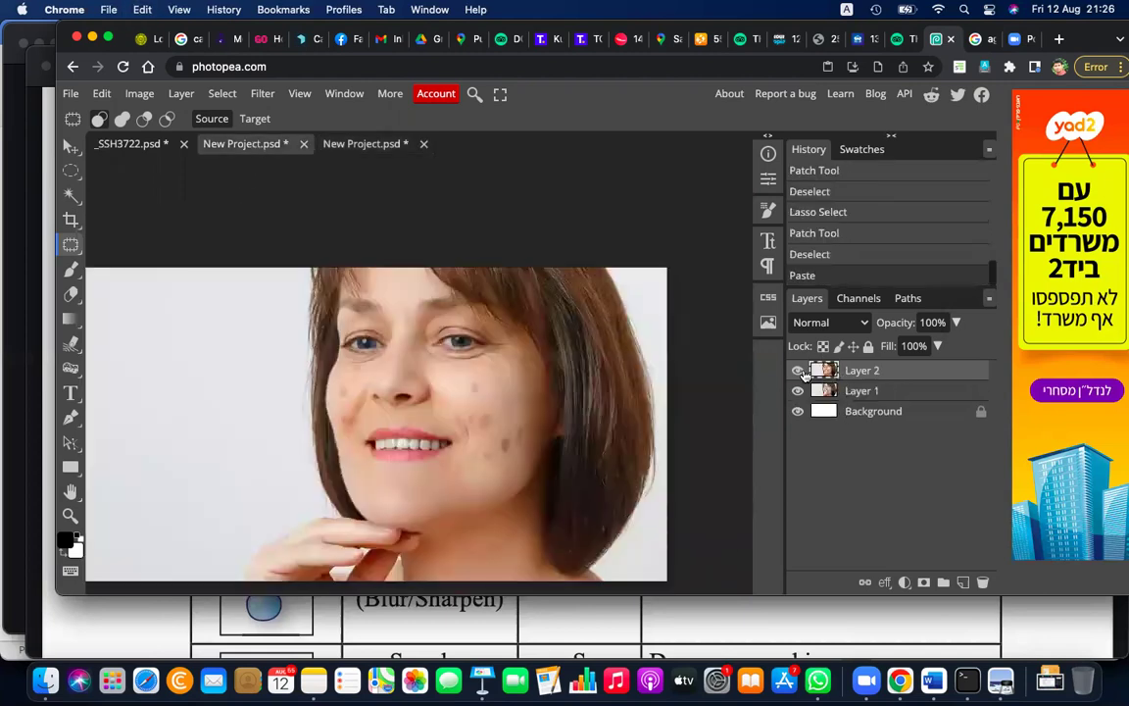
Step: Toggle Layer 2's visibility repeatedly to compare the spotted and clean faces
{"action": "left_click", "coordinate": [797, 370]}
{"action": "left_click", "coordinate": [798, 370]}
{"action": "left_click", "coordinate": [798, 371]}
{"action": "left_click", "coordinate": [797, 370]}
{"action": "left_click", "coordinate": [798, 370]}
{"action": "left_click", "coordinate": [798, 370]}
{"action": "left_click", "coordinate": [798, 371]}
{"action": "left_click", "coordinate": [798, 370]}
{"action": "left_click", "coordinate": [798, 370]}
{"action": "left_click", "coordinate": [797, 370]}
{"action": "left_click", "coordinate": [798, 371]}
{"action": "left_click", "coordinate": [798, 370]}
{"action": "left_click", "coordinate": [798, 371]}
{"action": "left_click", "coordinate": [798, 370]}
{"action": "left_click", "coordinate": [797, 370]}
{"action": "left_click", "coordinate": [798, 371]}
Step: Leave spotted Layer 2 hidden, make Layer 1 active, and zoom in and out on the face
{"action": "left_click", "coordinate": [797, 371]}
{"action": "left_click", "coordinate": [798, 370]}
{"action": "left_click", "coordinate": [798, 370]}
{"action": "left_click", "coordinate": [797, 370]}
{"action": "left_click", "coordinate": [798, 371]}
{"action": "left_click", "coordinate": [797, 370]}
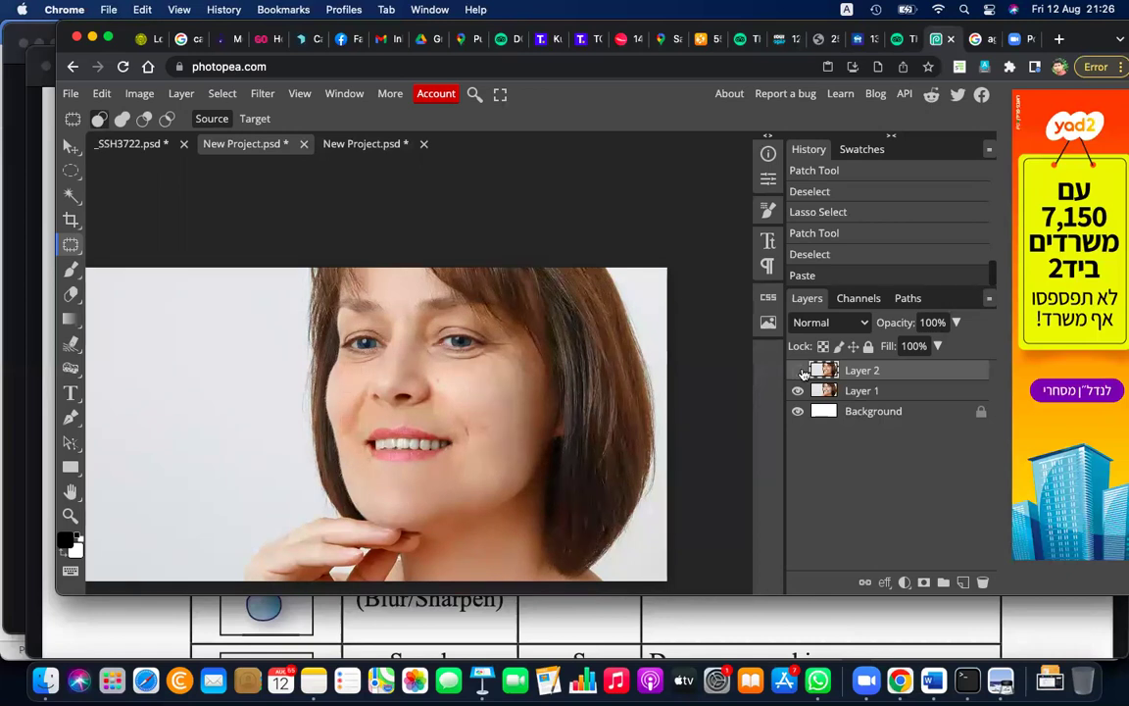
{"action": "left_click", "coordinate": [797, 370]}
{"action": "left_click", "coordinate": [798, 371]}
{"action": "left_click", "coordinate": [829, 392]}
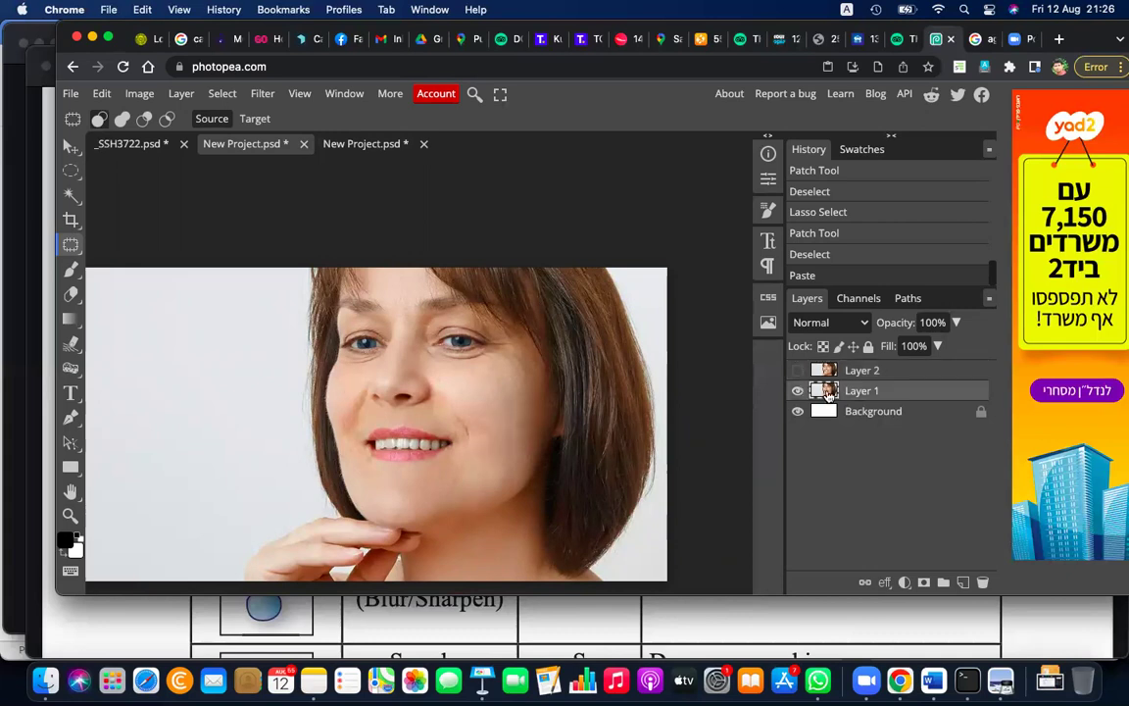
{"action": "key", "text": "ctrl+plus"}
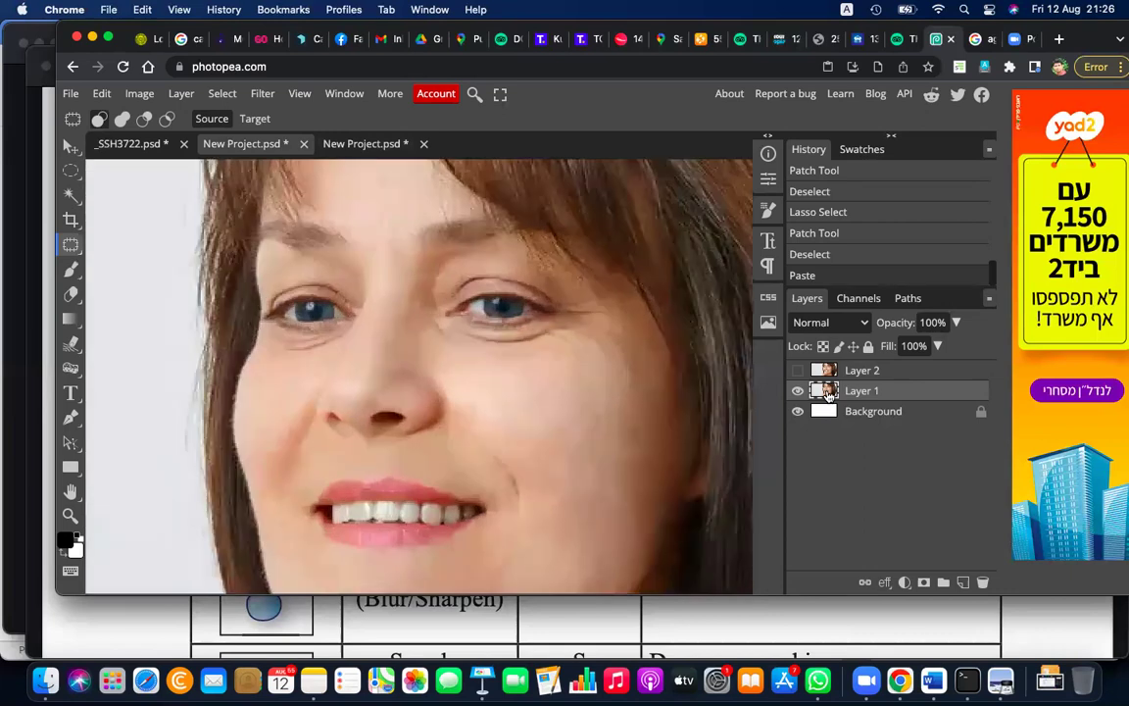
{"action": "key", "text": "ctrl+minus"}
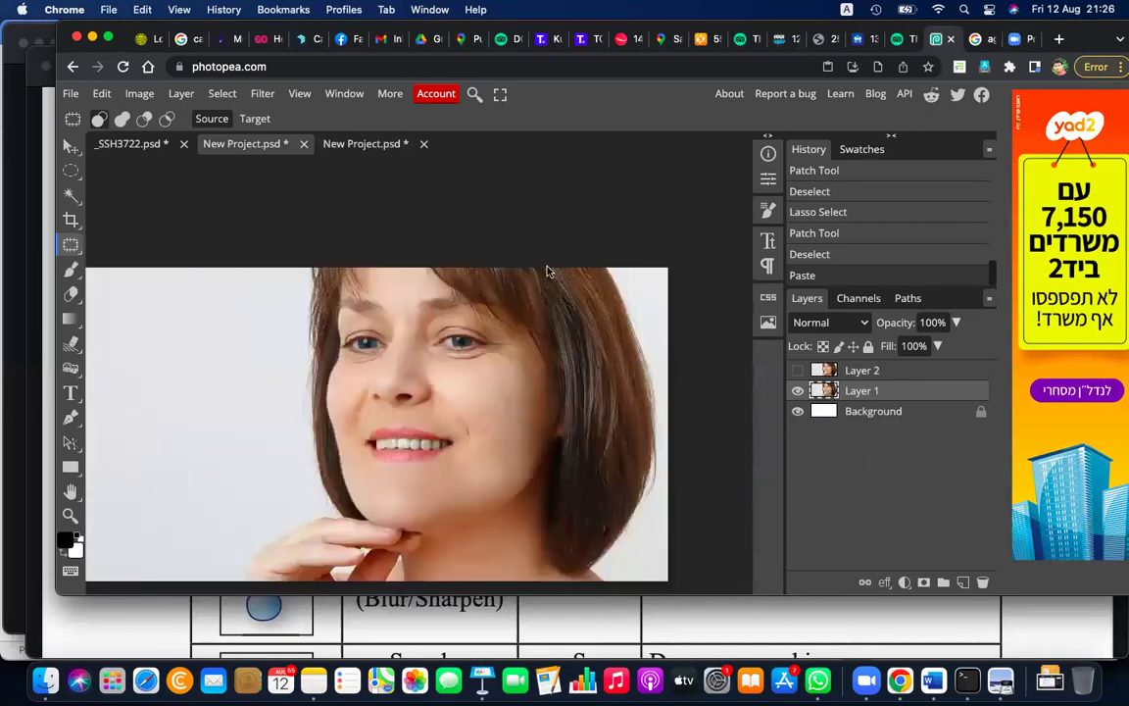
Step: Switch to the Clone Stamp tool and enlarge its brush
{"action": "left_click", "coordinate": [71, 292]}
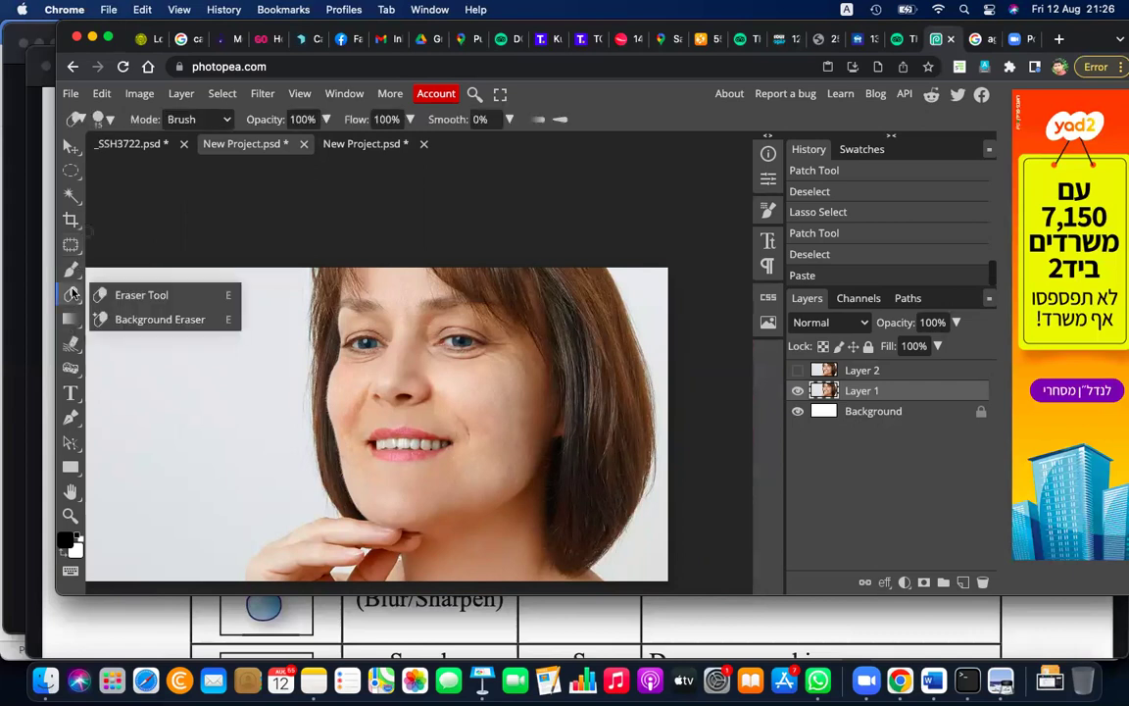
{"action": "left_click", "coordinate": [70, 269]}
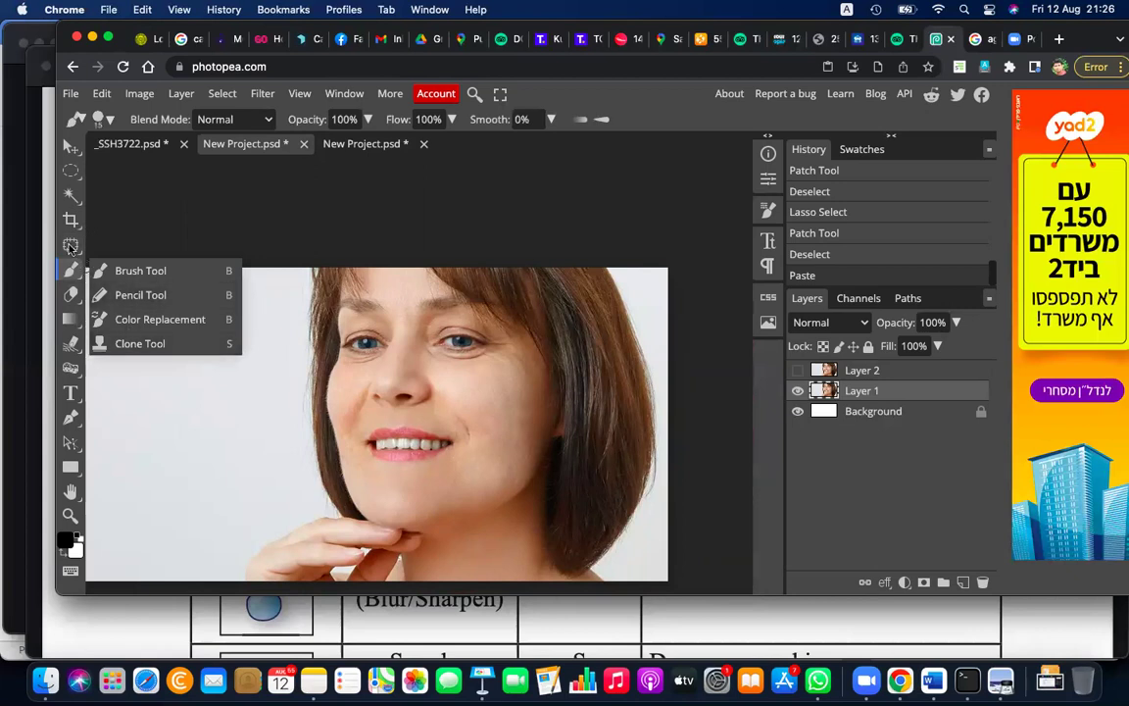
{"action": "left_click", "coordinate": [128, 343]}
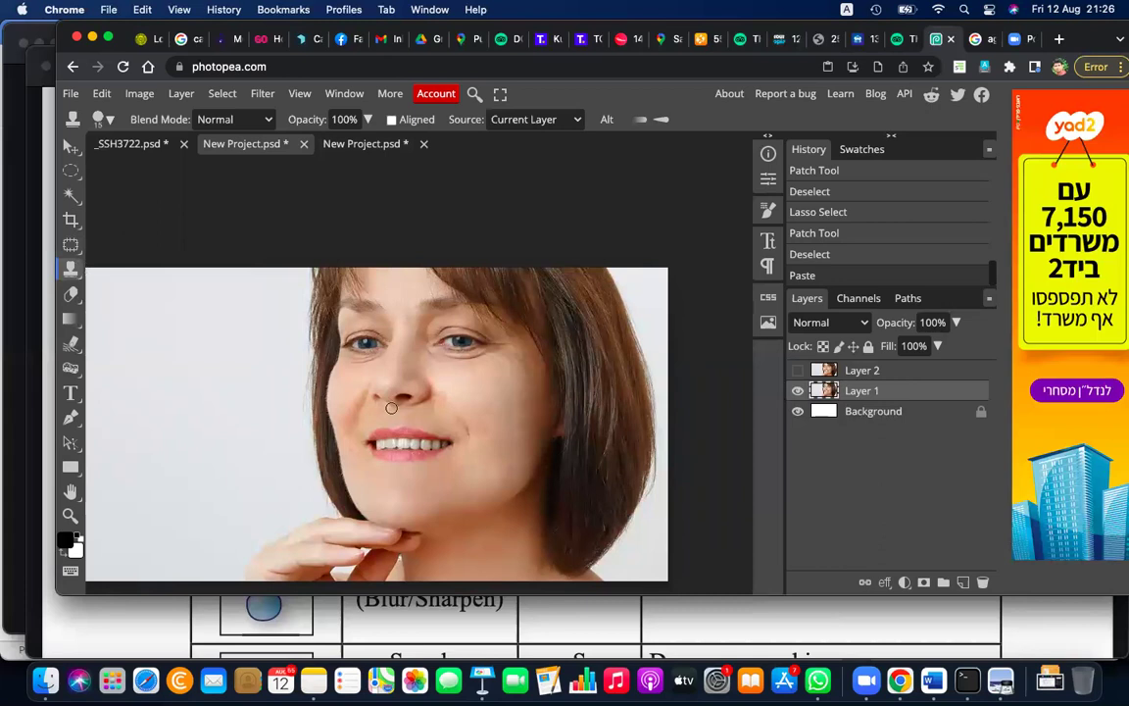
{"action": "key", "text": "bracketright"}
{"action": "key", "text": "bracketright"}
{"action": "key", "text": "bracketright"}
{"action": "key", "text": "bracketright"}
{"action": "key", "text": "bracketright"}
{"action": "key", "text": "bracketright"}
{"action": "key", "text": "bracketright"}
{"action": "key", "text": "bracketright"}
{"action": "key", "text": "bracketright"}
{"action": "key", "text": "bracketright"}
{"action": "key", "text": "bracketright"}
{"action": "key", "text": "bracketright"}
{"action": "key", "text": "bracketright"}
{"action": "key", "text": "bracketleft"}
{"action": "key", "text": "bracketleft"}
{"action": "key", "text": "bracketleft"}
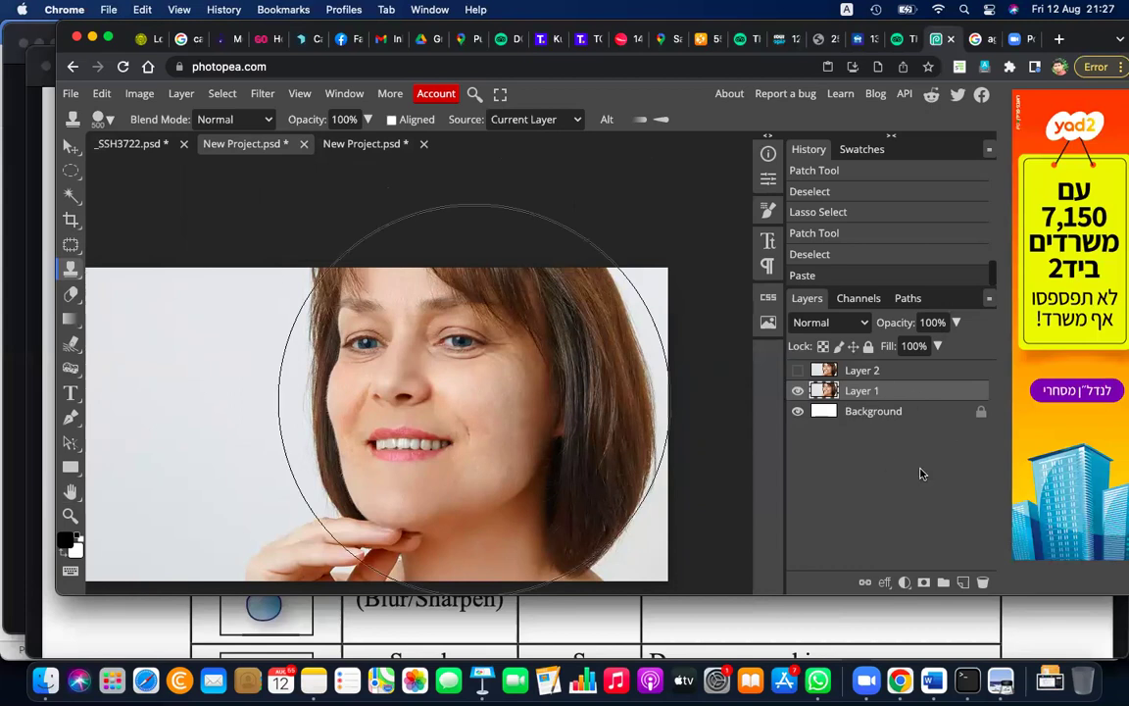
Step: Set a clone source on the face, paint a trial stroke, then undo it
{"action": "left_click", "coordinate": [458, 395], "text": "alt"}
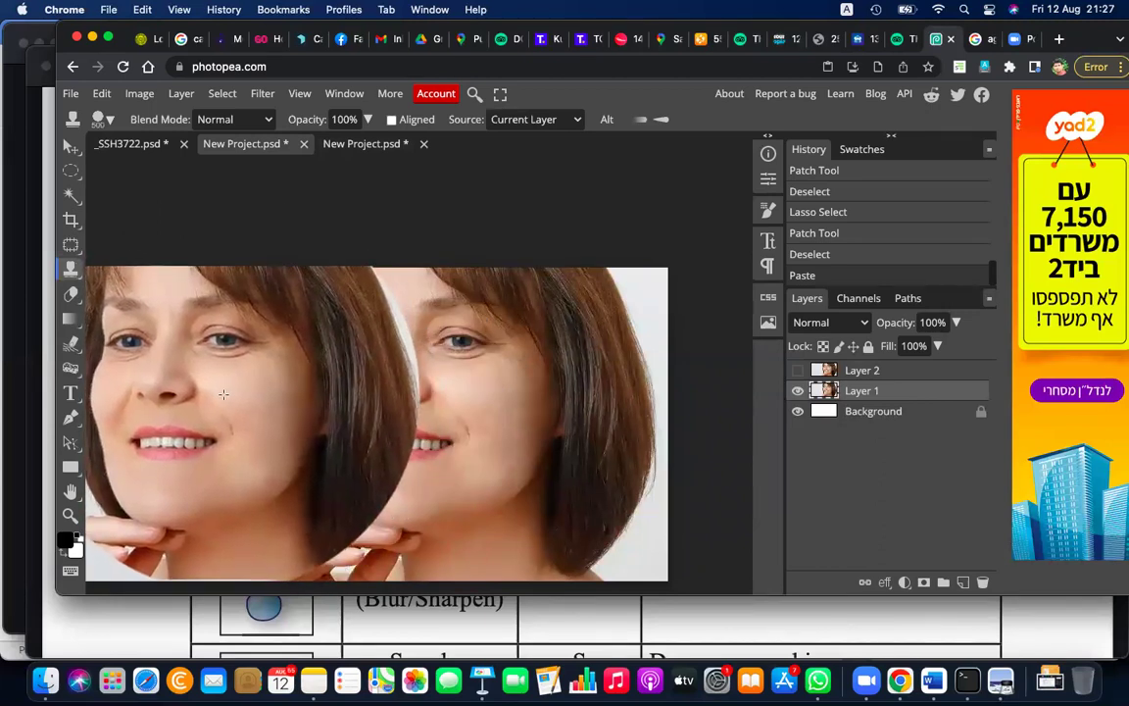
{"action": "left_click_drag", "start_coordinate": [223, 395], "coordinate": [602, 338]}
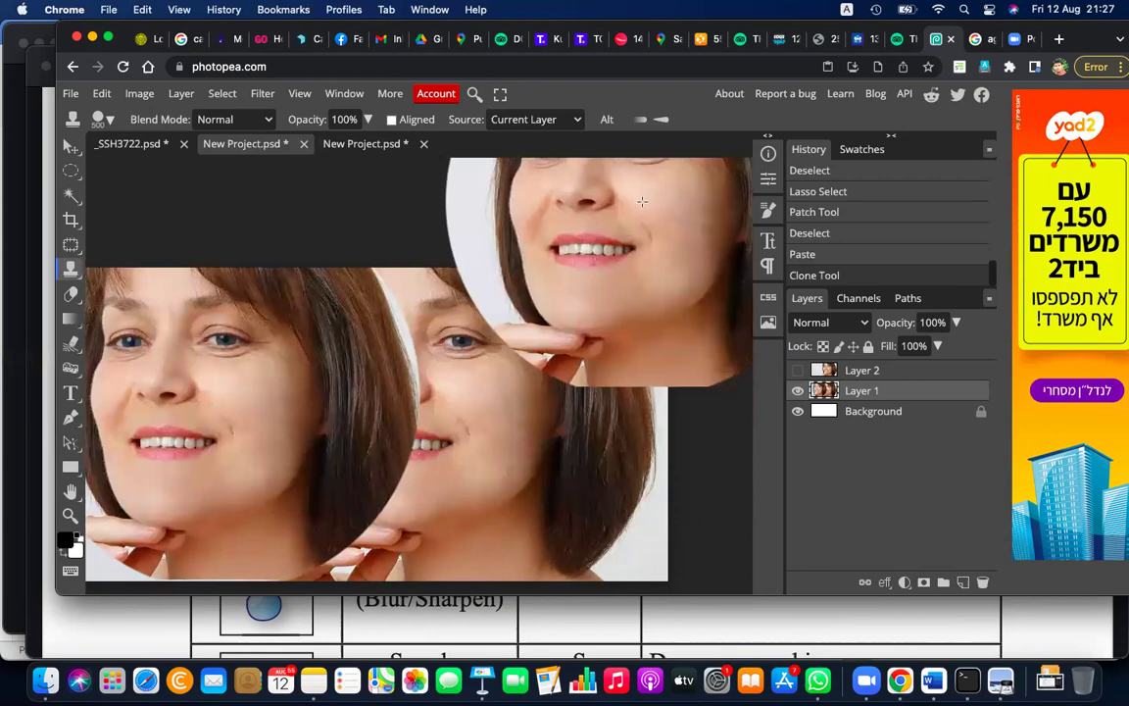
{"action": "key", "text": "super+z"}
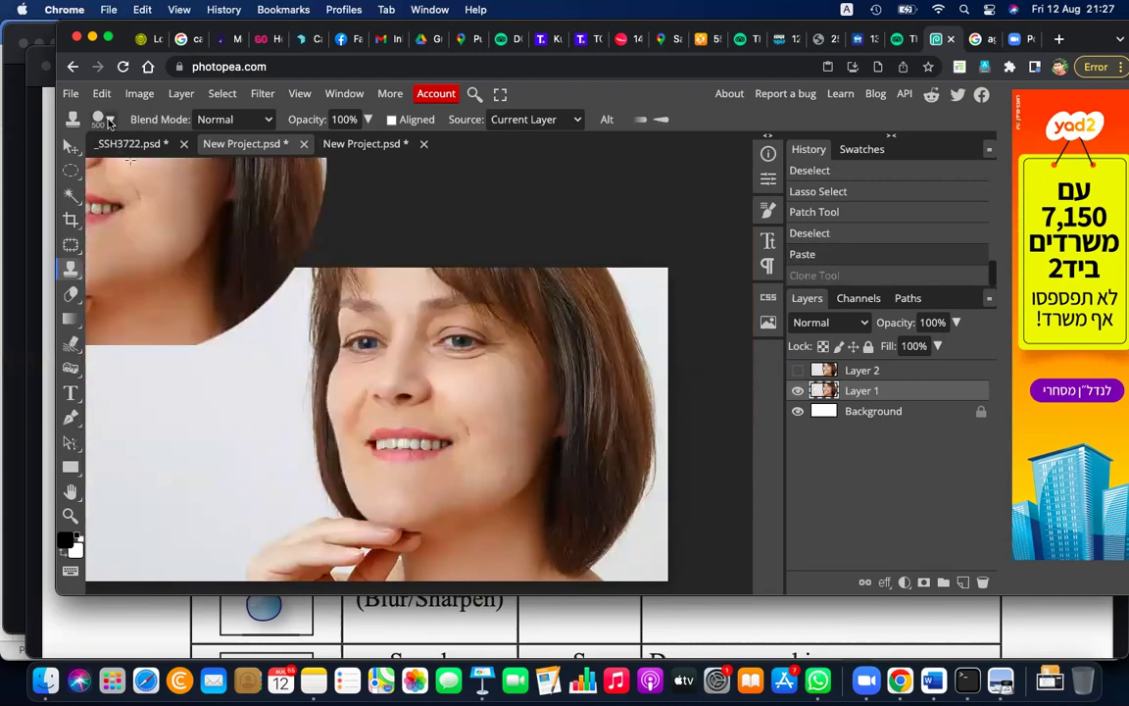
Step: Set the clone brush hardness to 0%, try soft clone strokes, then undo them
{"action": "left_click", "coordinate": [109, 121]}
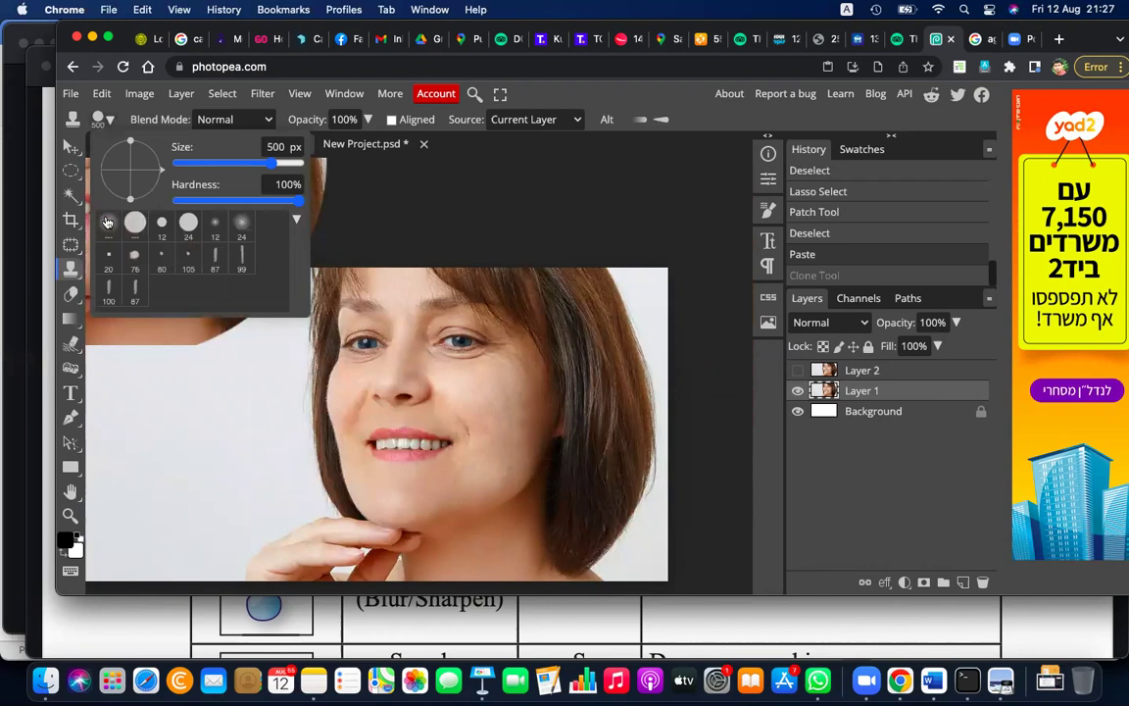
{"action": "left_click", "coordinate": [107, 223]}
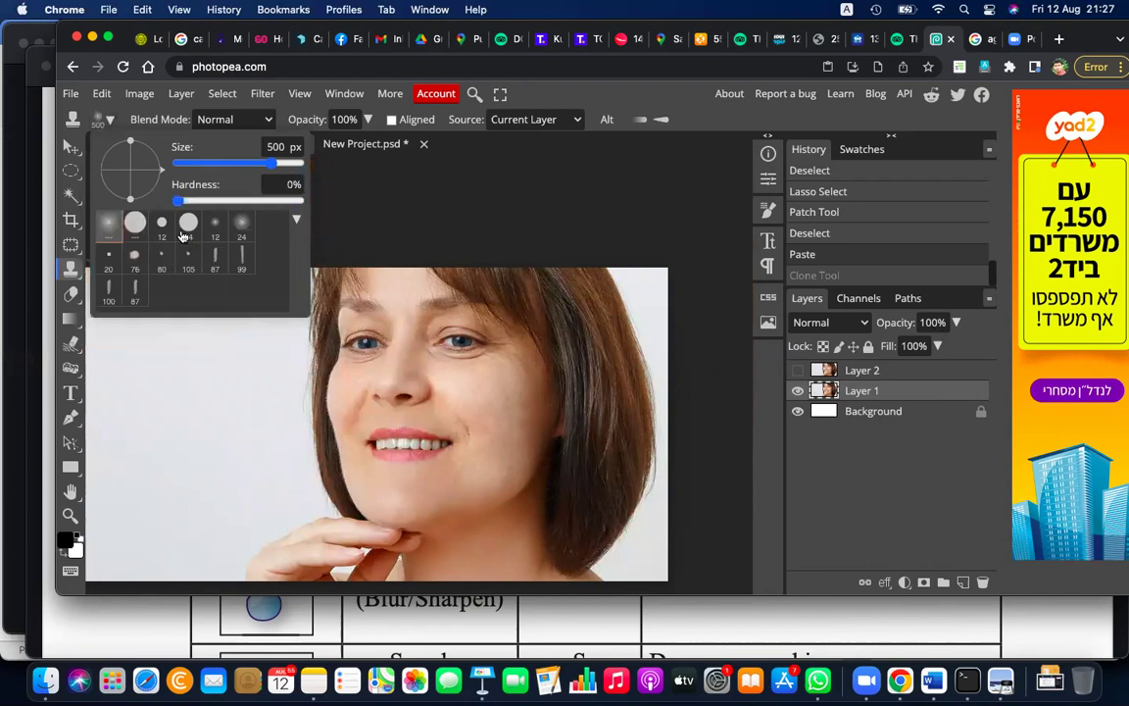
{"action": "left_click_drag", "start_coordinate": [403, 185], "coordinate": [246, 387]}
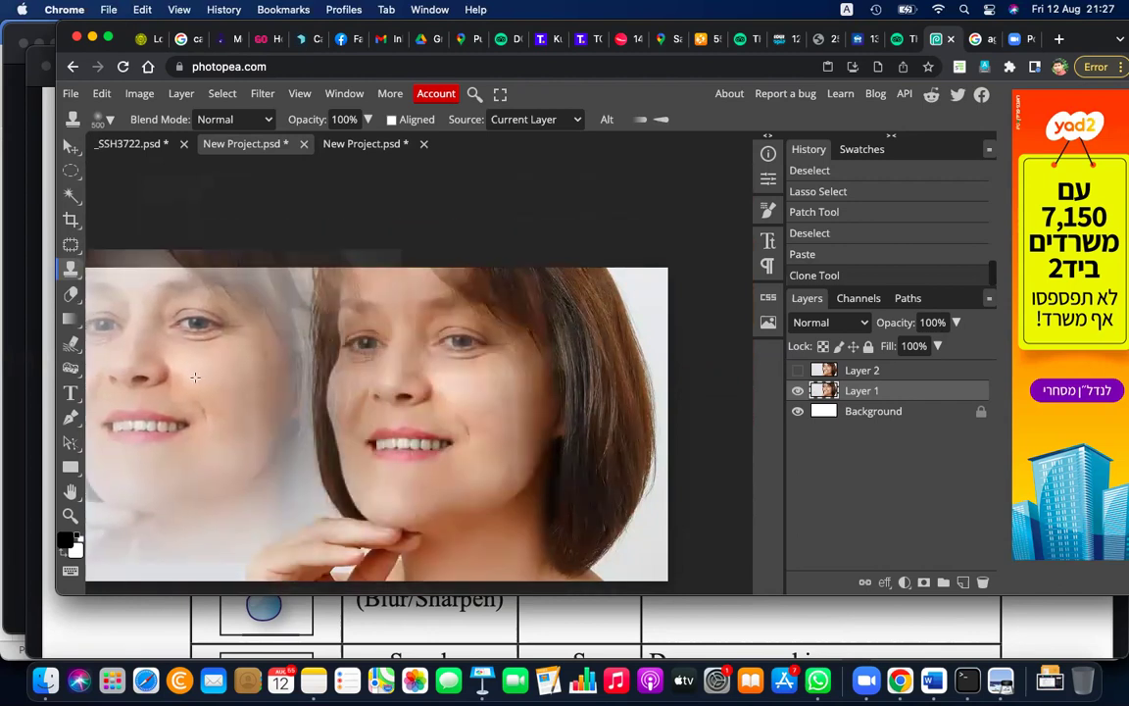
{"action": "left_click", "coordinate": [186, 380]}
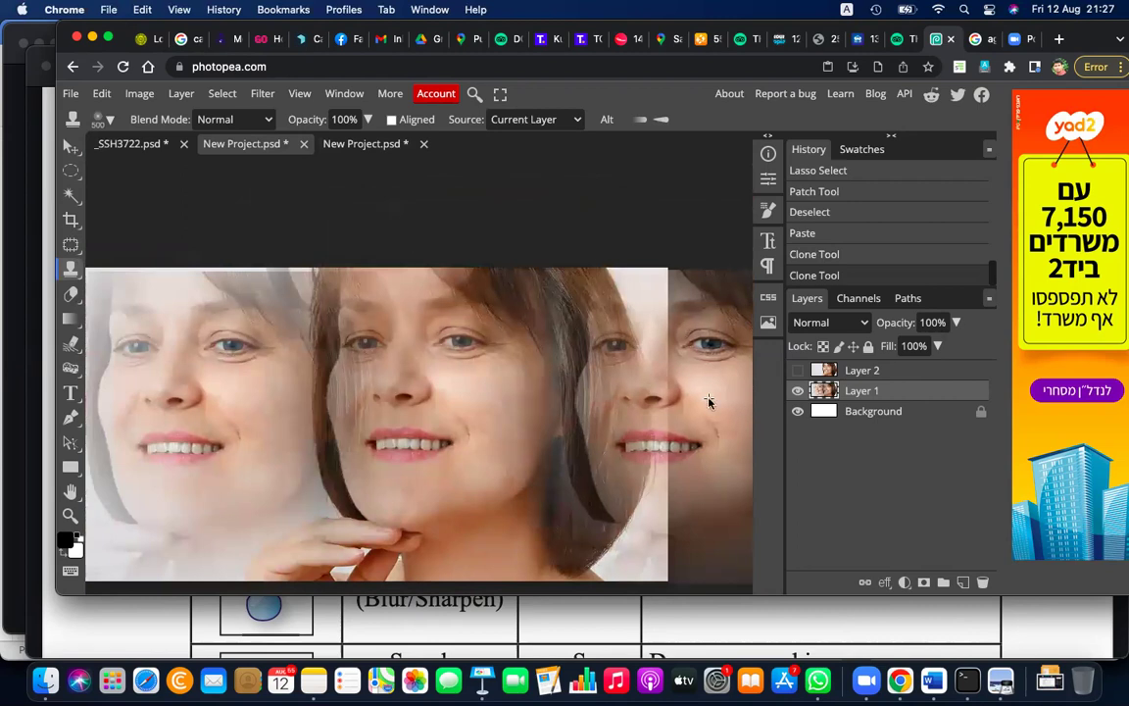
{"action": "key", "text": "ctrl+z"}
{"action": "key", "text": "ctrl+z"}
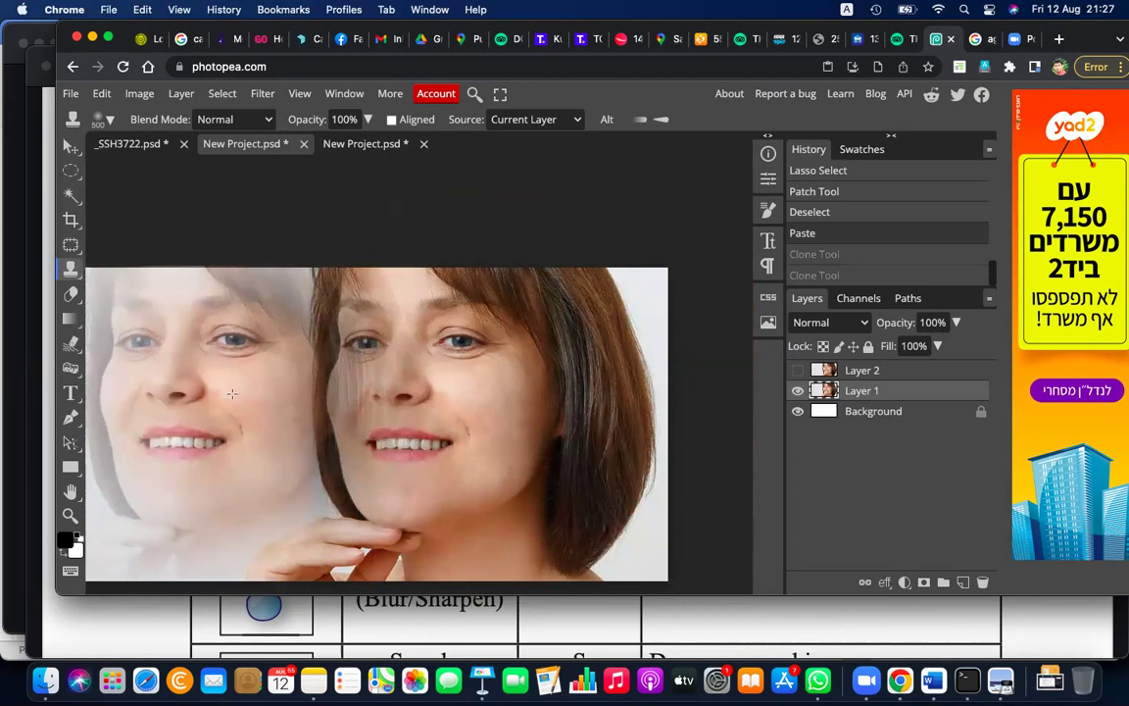
Step: Clone another patch and undo it, clone skin near the right eye, then hide Layer 2
{"action": "left_click", "coordinate": [232, 392]}
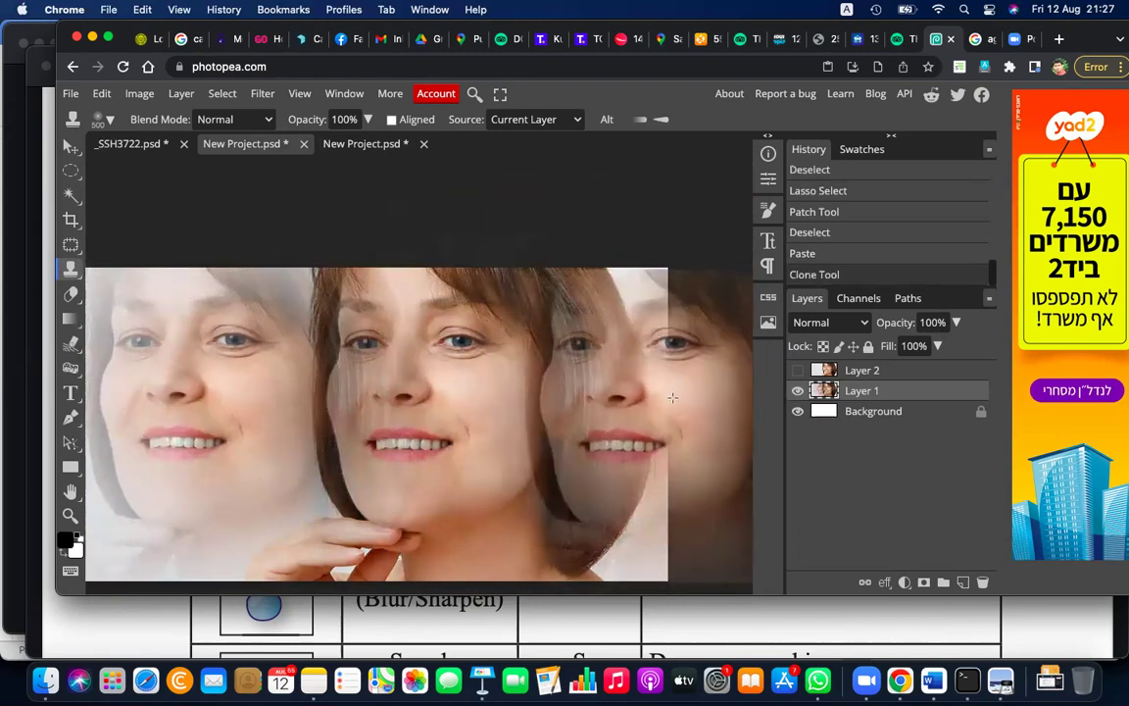
{"action": "key", "text": "ctrl+z"}
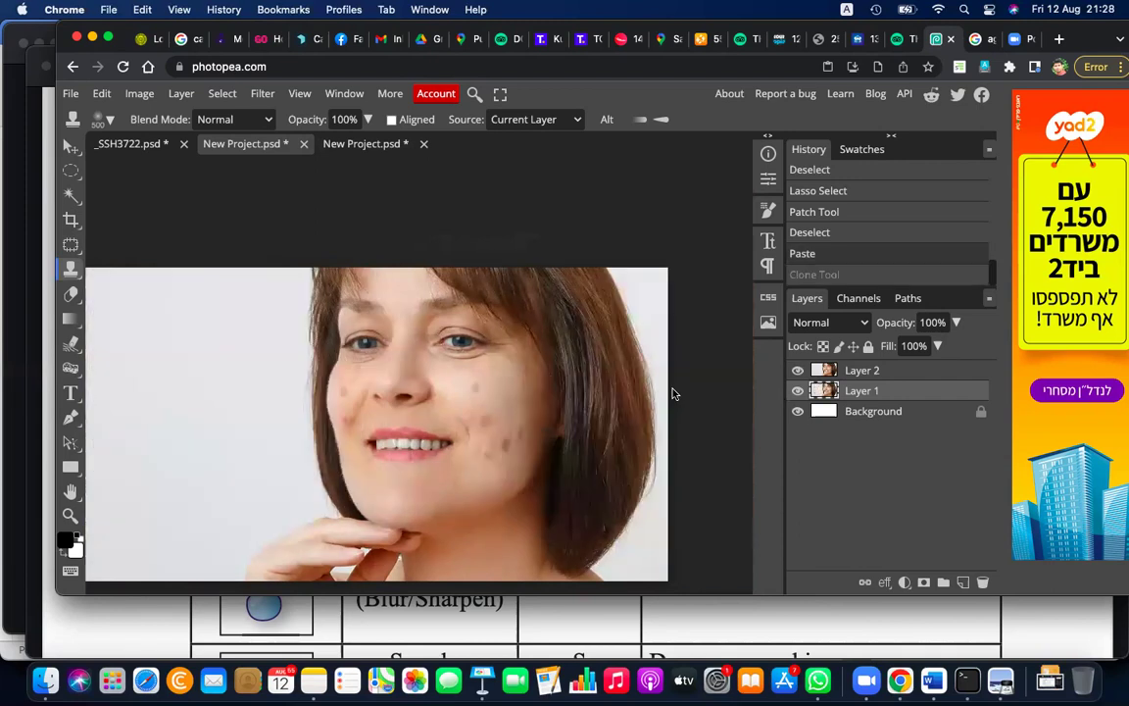
{"action": "left_click", "coordinate": [799, 372]}
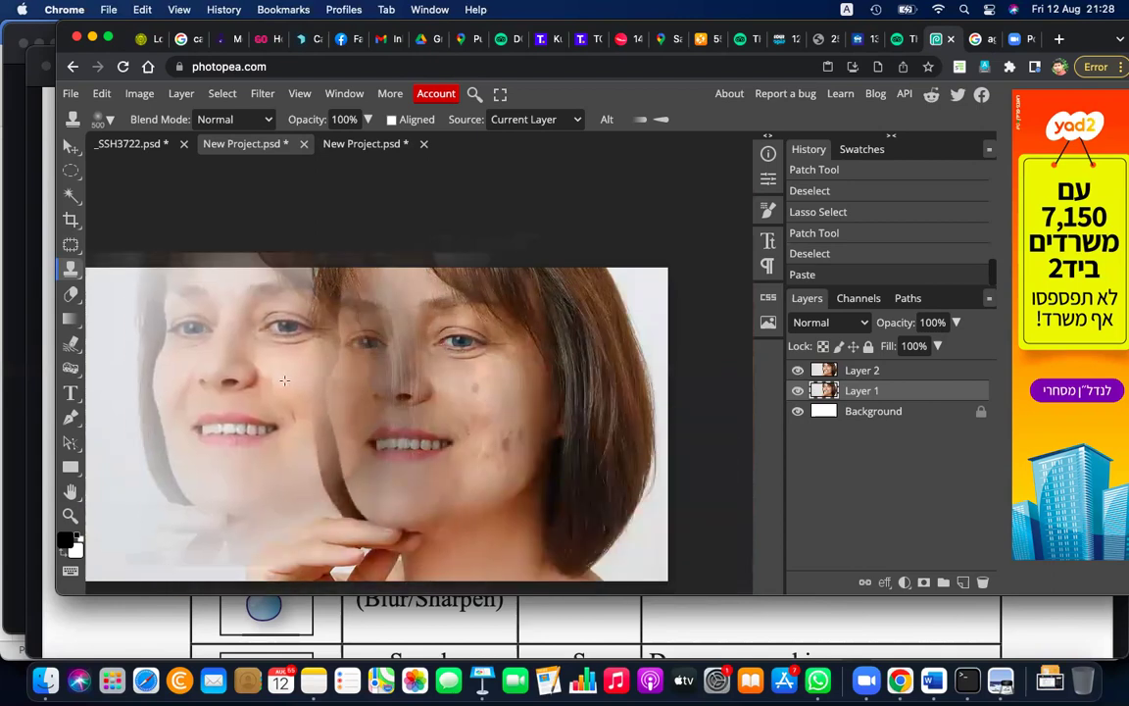
{"action": "left_click_drag", "start_coordinate": [392, 348], "coordinate": [445, 345]}
{"action": "left_click", "coordinate": [796, 372]}
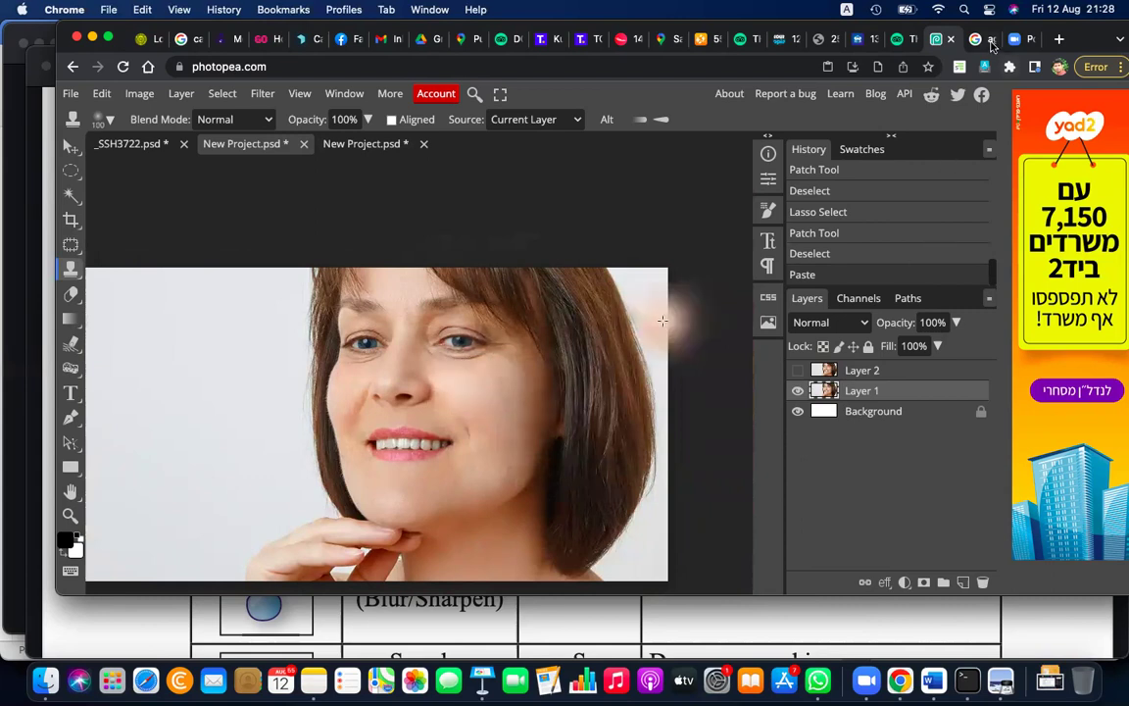
Step: Replace the Google Images query with 'melaka city' and run the search
{"action": "left_click", "coordinate": [977, 40]}
{"action": "scroll", "coordinate": [472, 159], "scroll_direction": "up", "scroll_amount": 5}
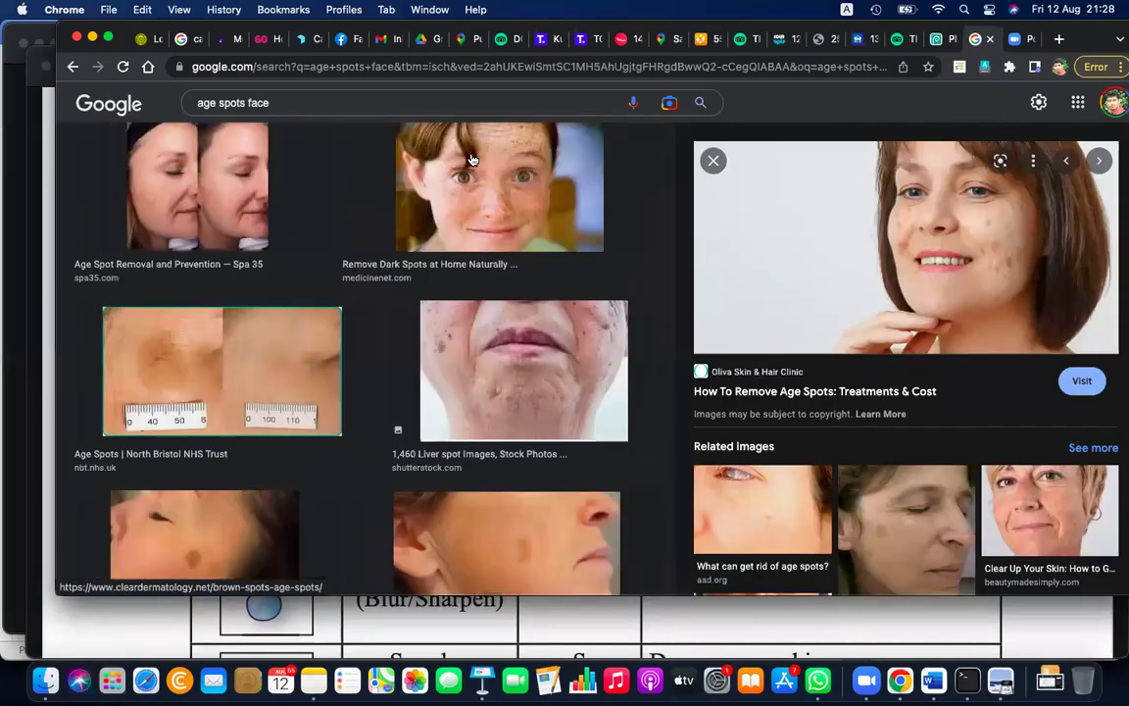
{"action": "scroll", "coordinate": [471, 159], "scroll_direction": "up", "scroll_amount": 5}
{"action": "left_click", "coordinate": [292, 98]}
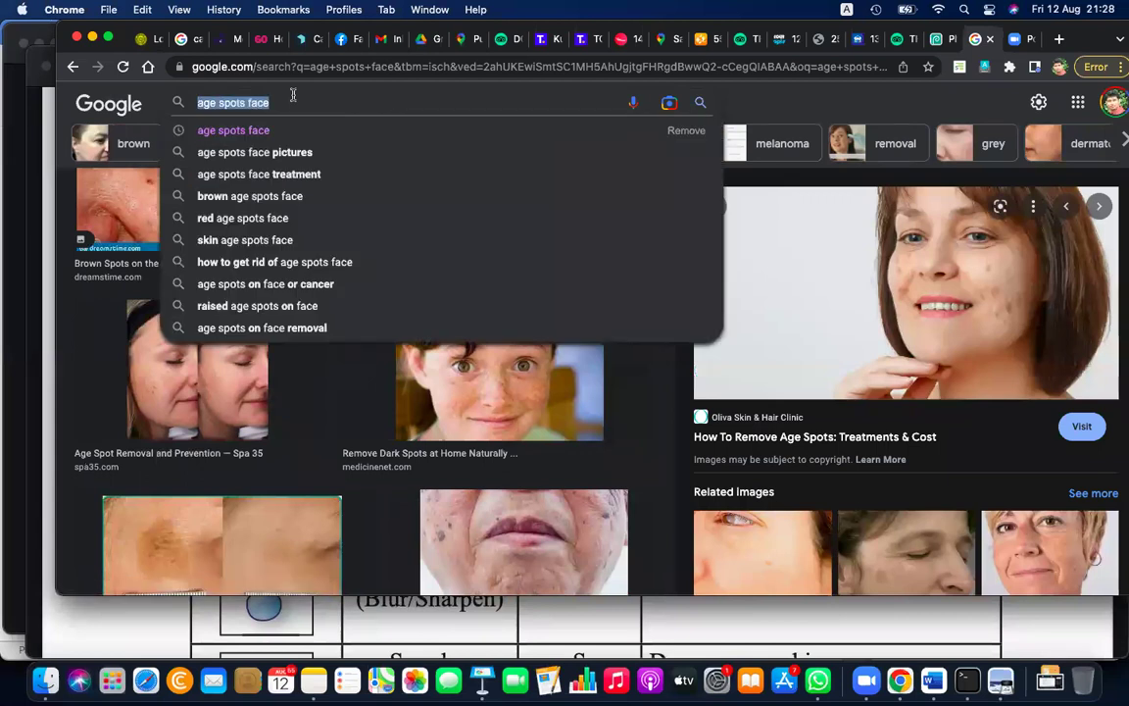
{"action": "type", "text": "ma"}
{"action": "key", "text": "BackSpace"}
{"action": "type", "text": "elaka cit"}
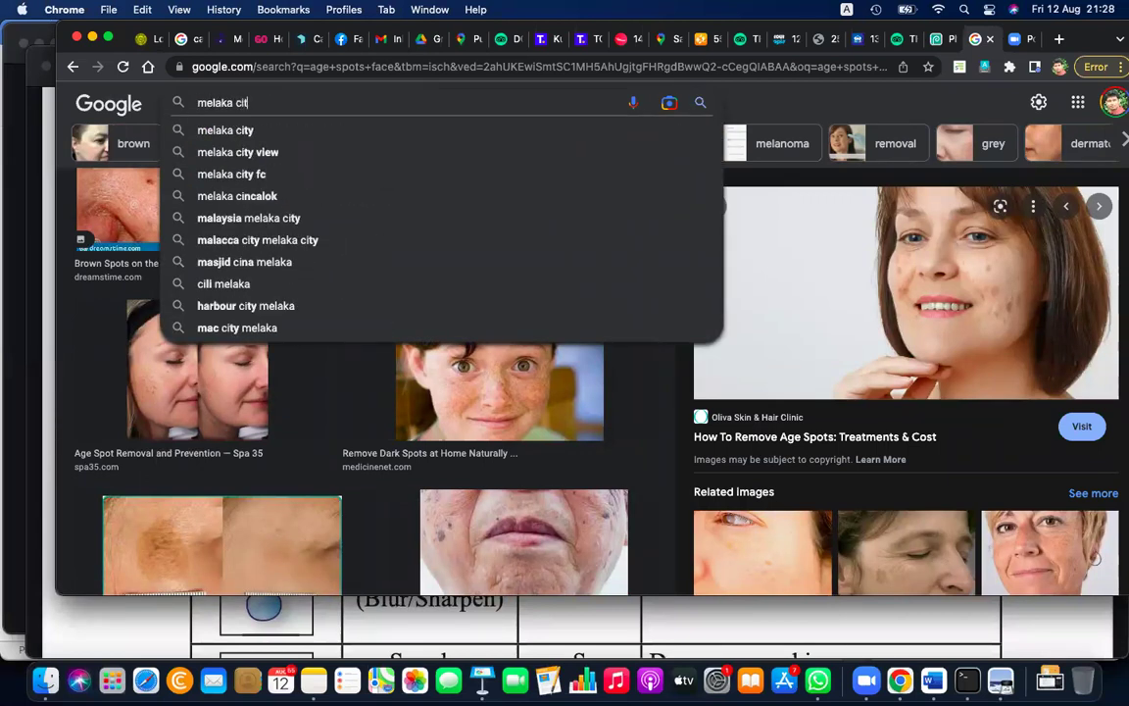
{"action": "type", "text": "y"}
{"action": "key", "text": "Return"}
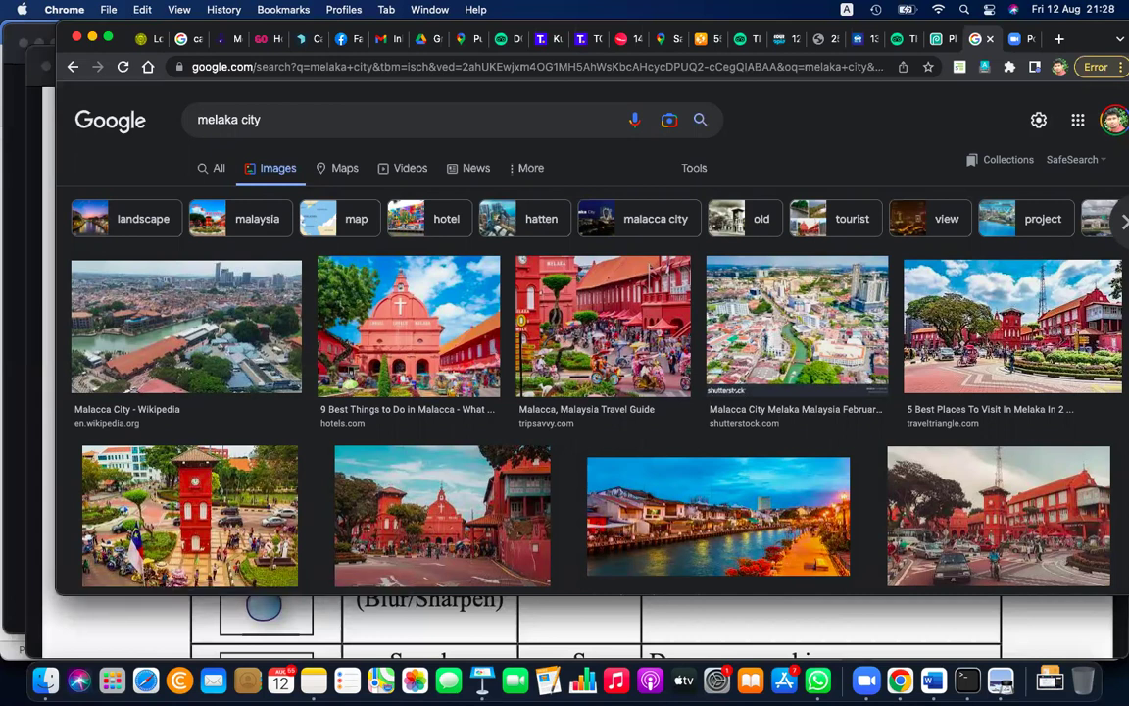
Step: Copy the Melaka clock-tower square photo and return to the Photopea tab
{"action": "scroll", "coordinate": [412, 374], "scroll_direction": "down", "scroll_amount": 5}
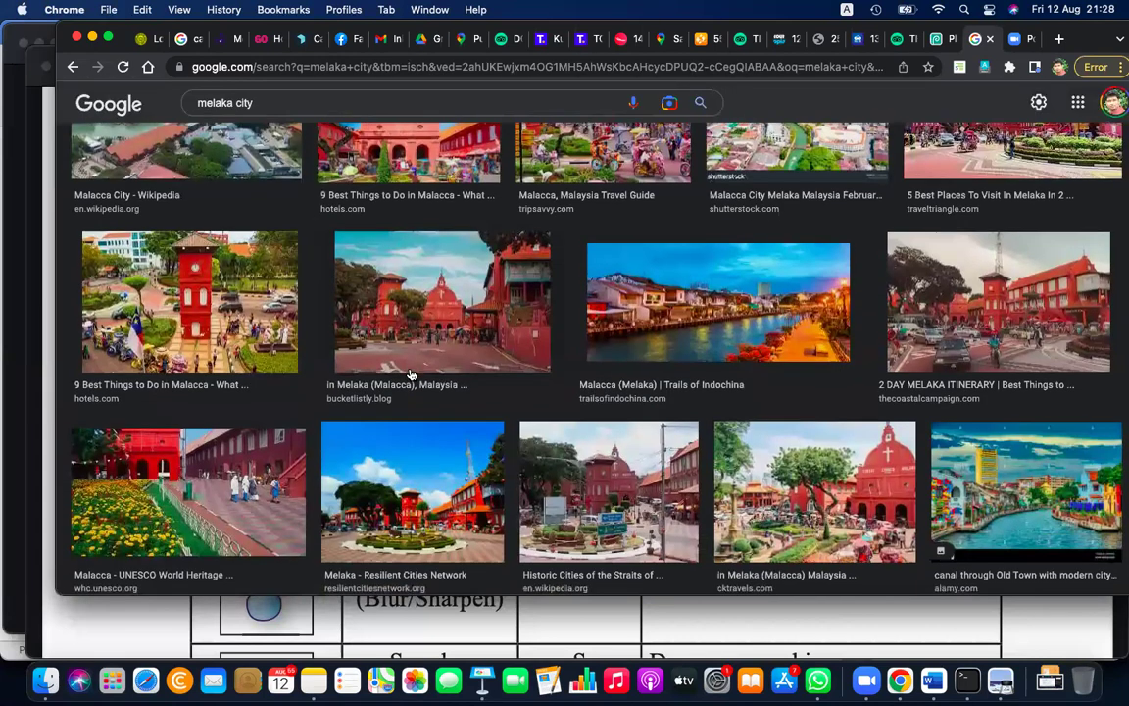
{"action": "scroll", "coordinate": [411, 374], "scroll_direction": "down", "scroll_amount": 3}
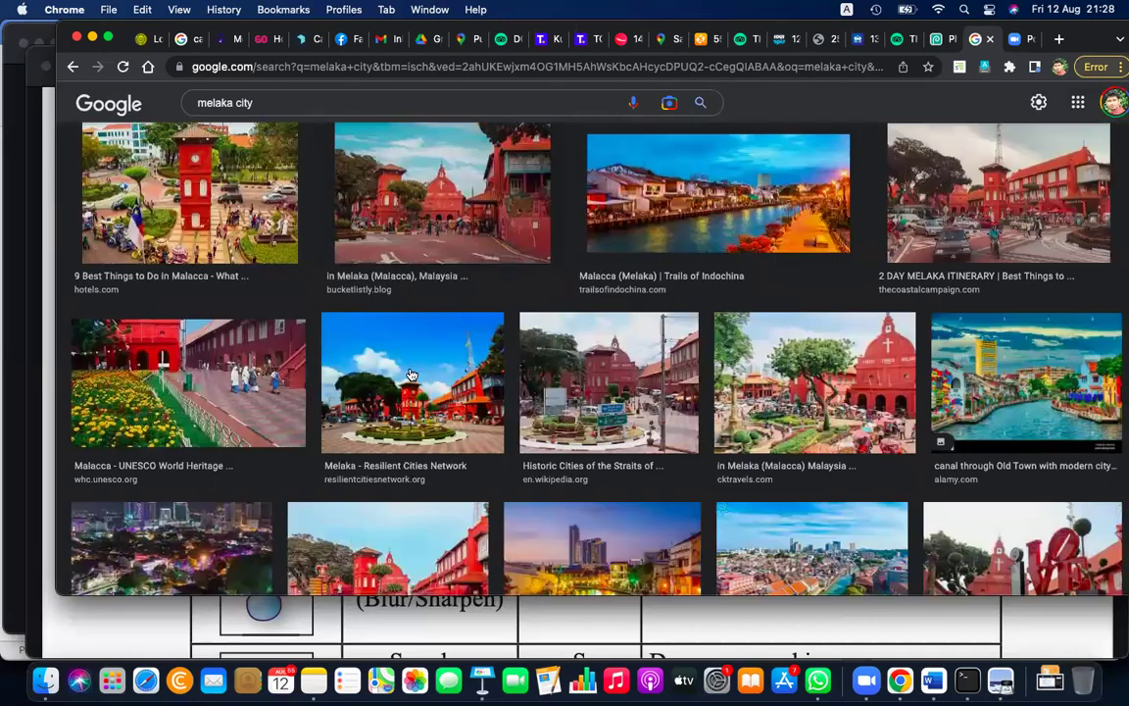
{"action": "scroll", "coordinate": [412, 375], "scroll_direction": "down", "scroll_amount": 5}
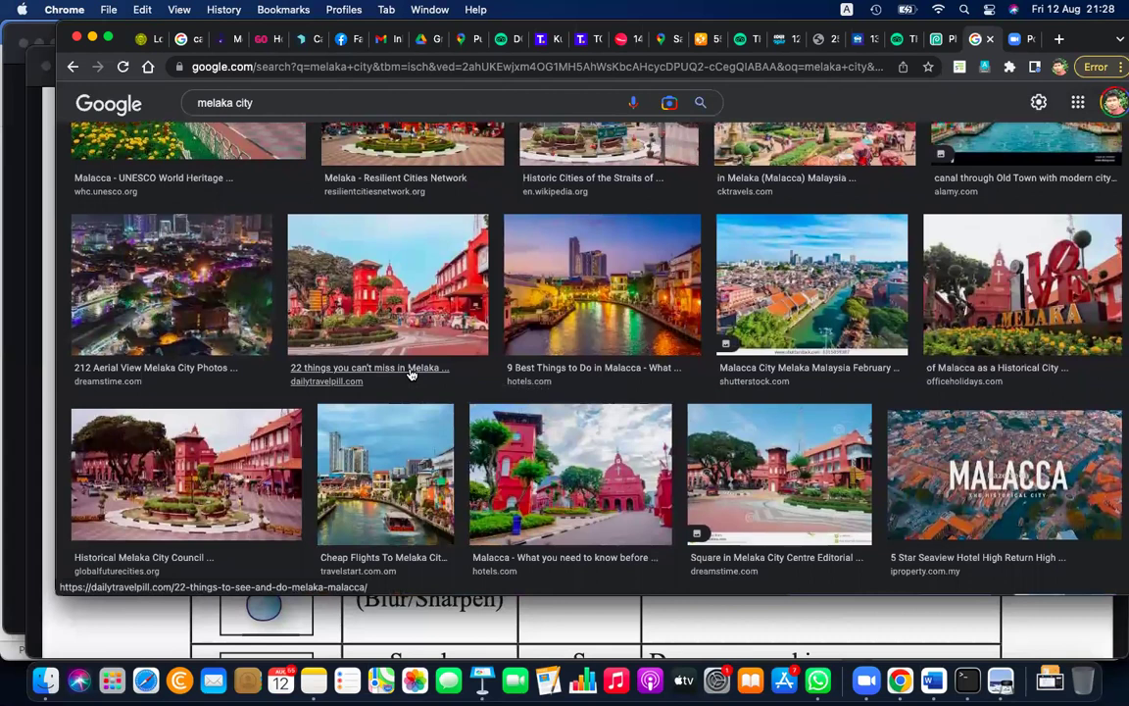
{"action": "scroll", "coordinate": [410, 372], "scroll_direction": "down", "scroll_amount": 5}
{"action": "scroll", "coordinate": [411, 374], "scroll_direction": "up", "scroll_amount": 3}
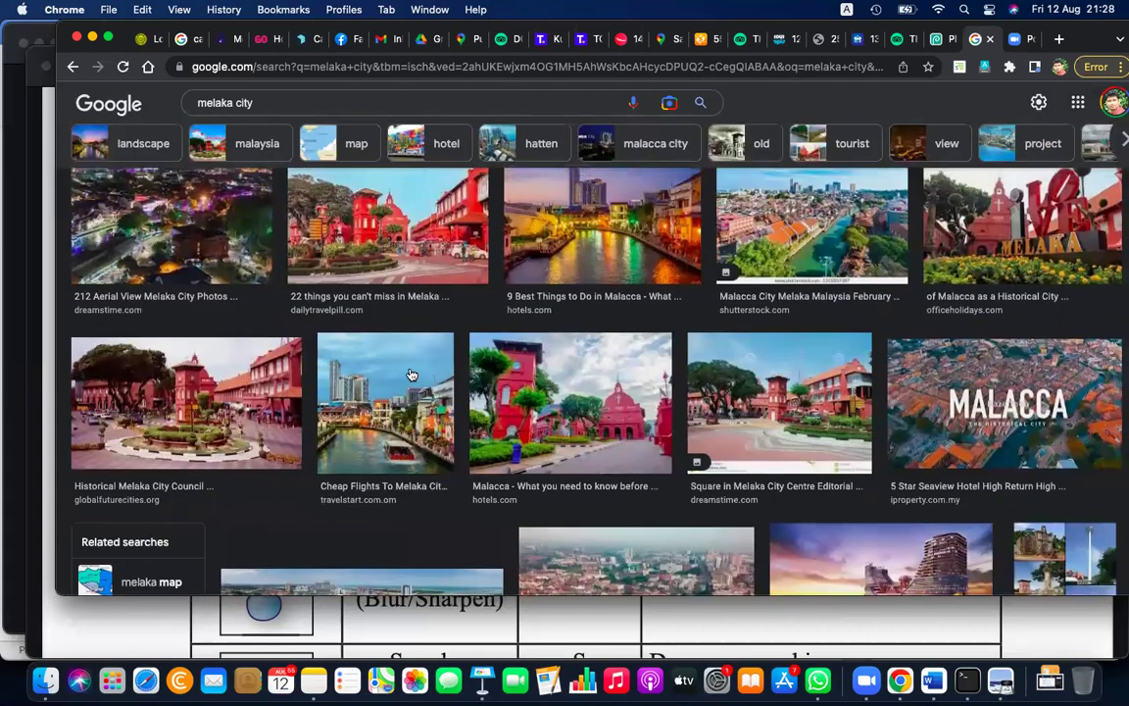
{"action": "left_click", "coordinate": [246, 414]}
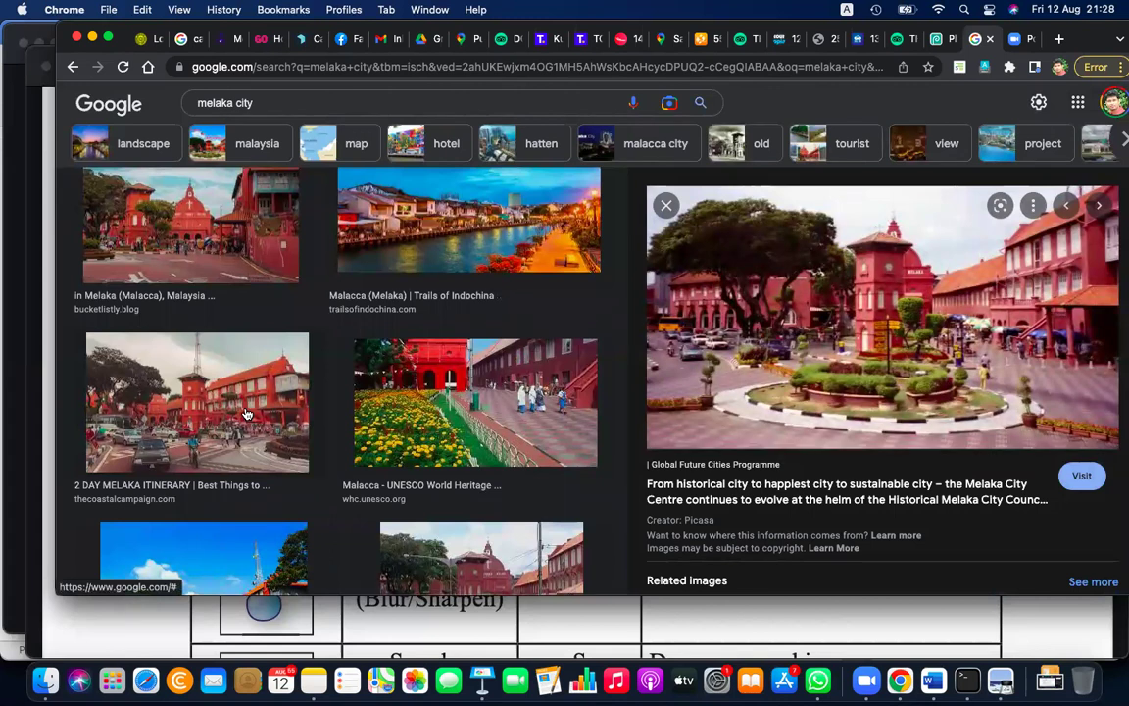
{"action": "right_click", "coordinate": [787, 339]}
{"action": "left_click", "coordinate": [827, 507]}
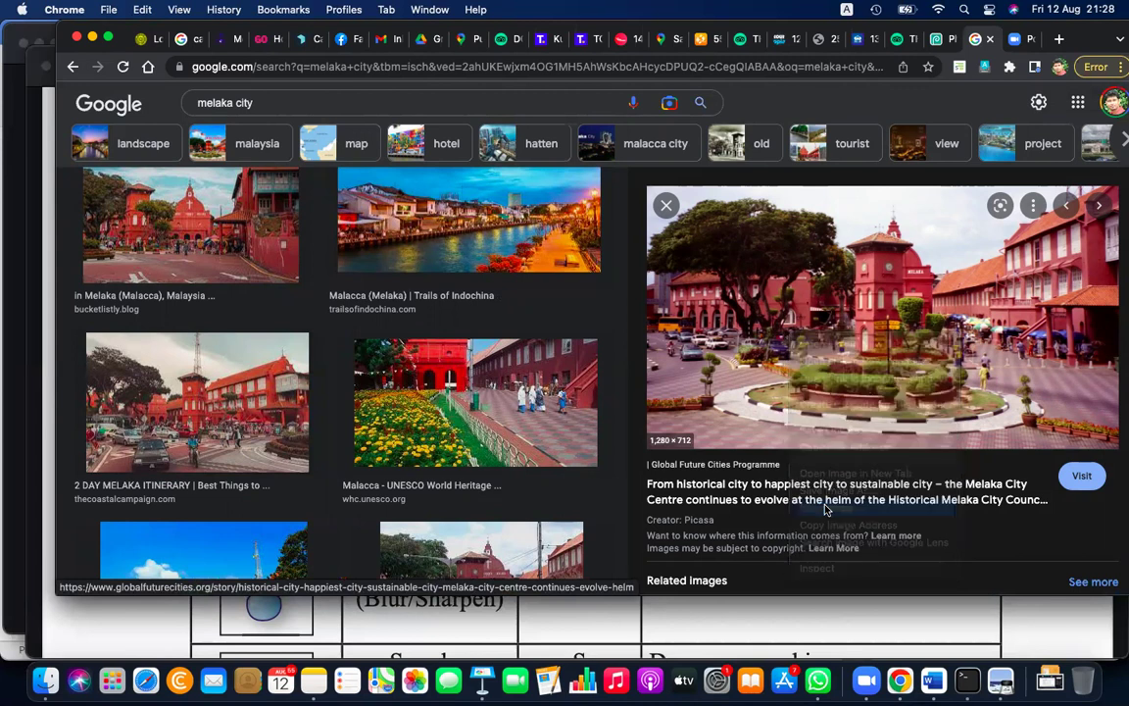
{"action": "left_click", "coordinate": [937, 43]}
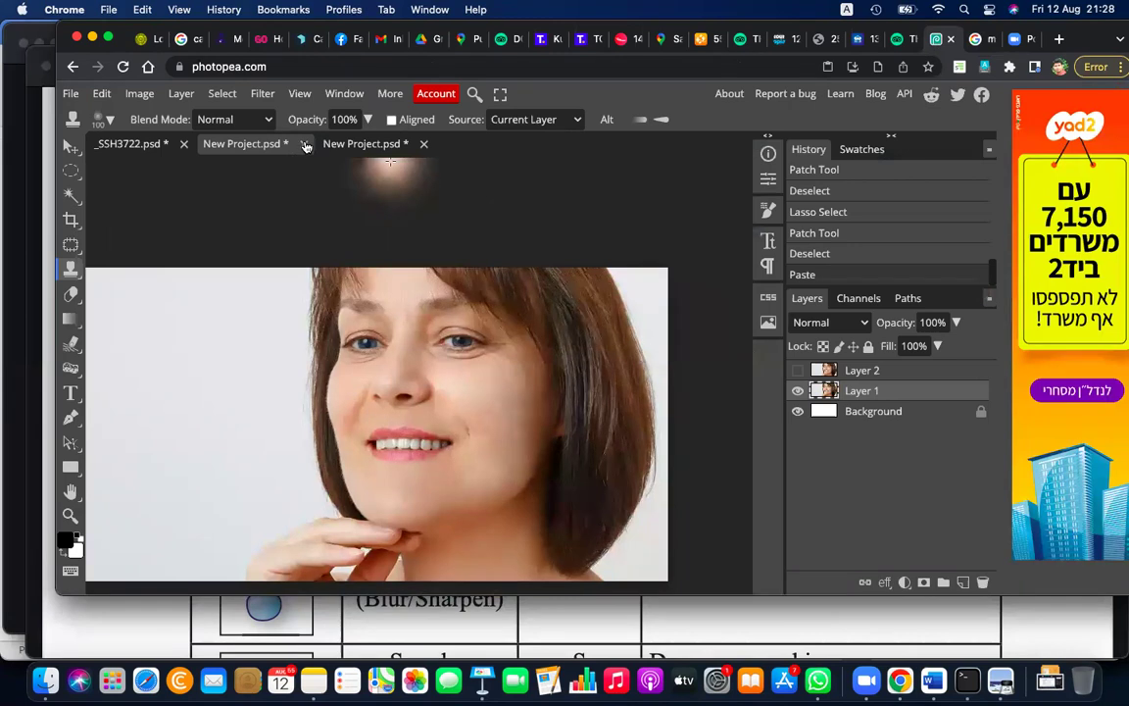
Step: Close _SSH3722.psd and both New Project documents without saving
{"action": "left_click", "coordinate": [149, 144]}
{"action": "left_click", "coordinate": [182, 144]}
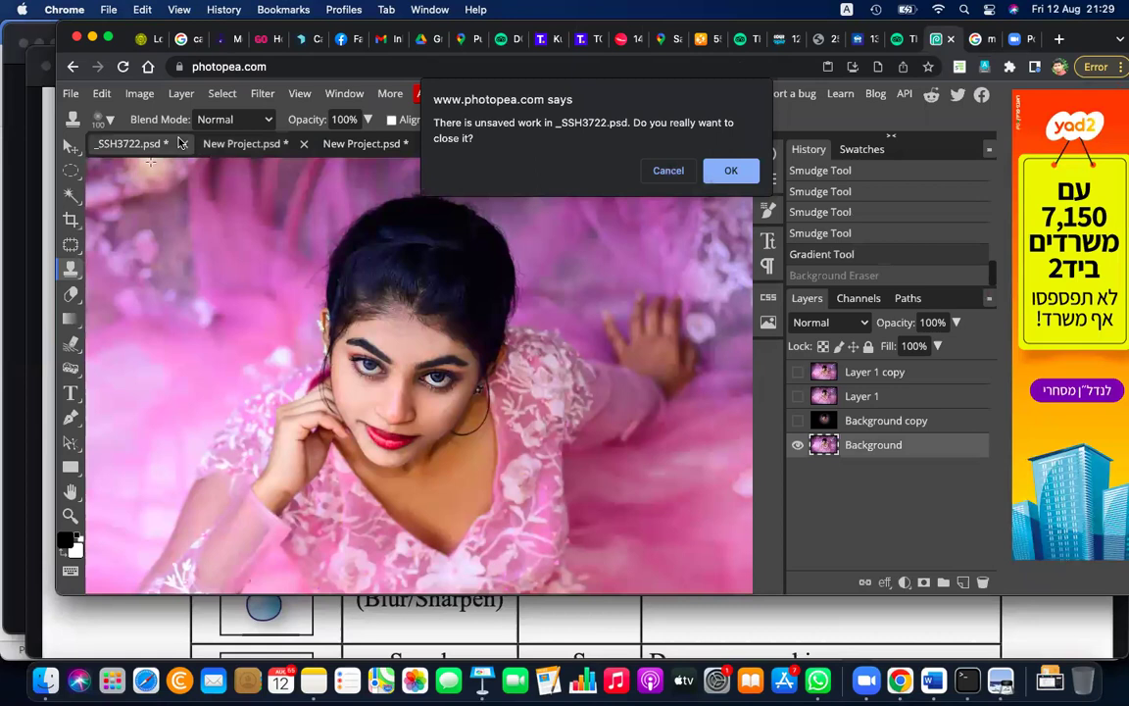
{"action": "key", "text": "Return"}
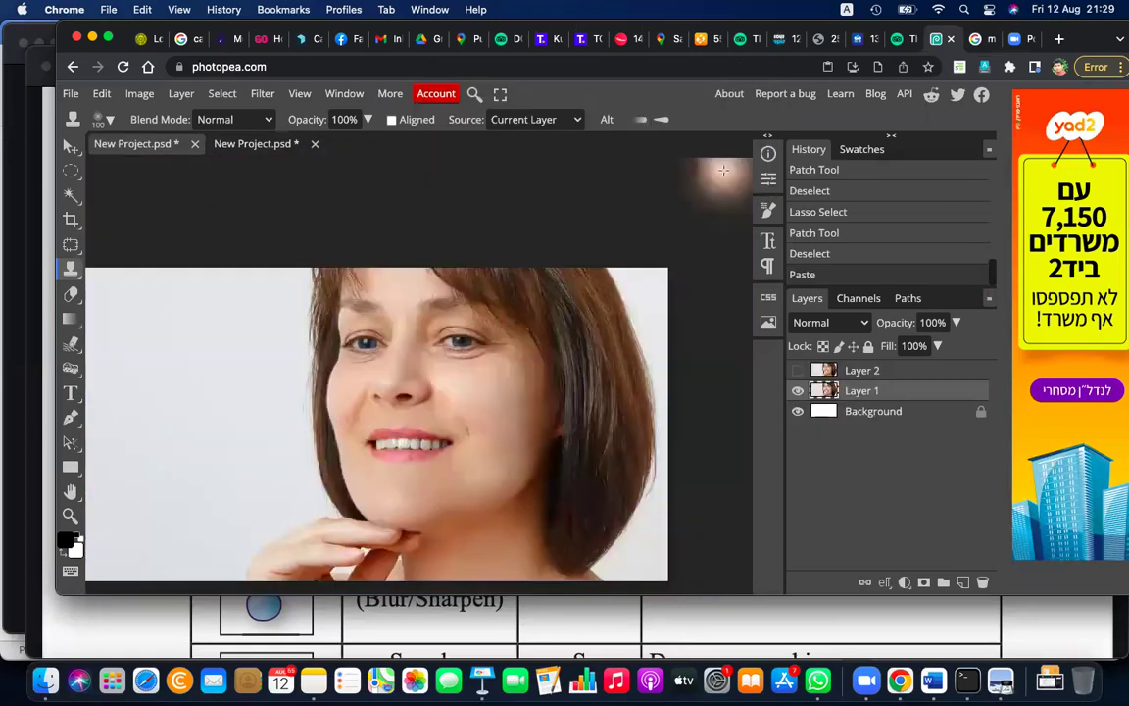
{"action": "left_click", "coordinate": [195, 144]}
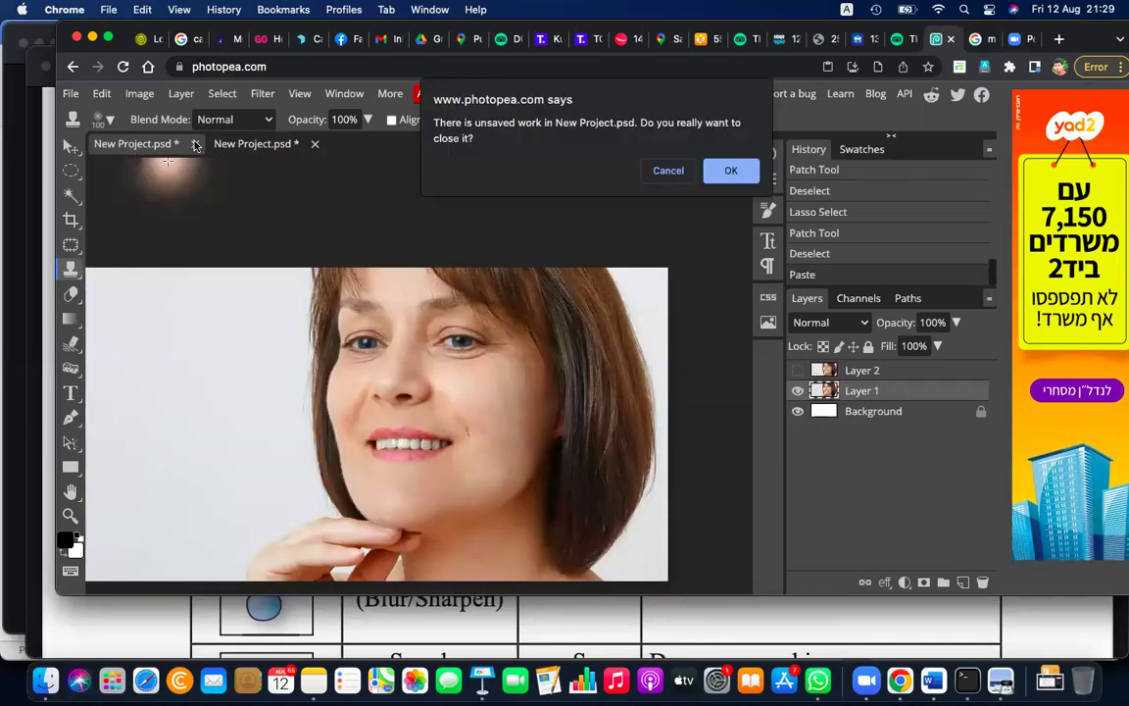
{"action": "left_click", "coordinate": [728, 174]}
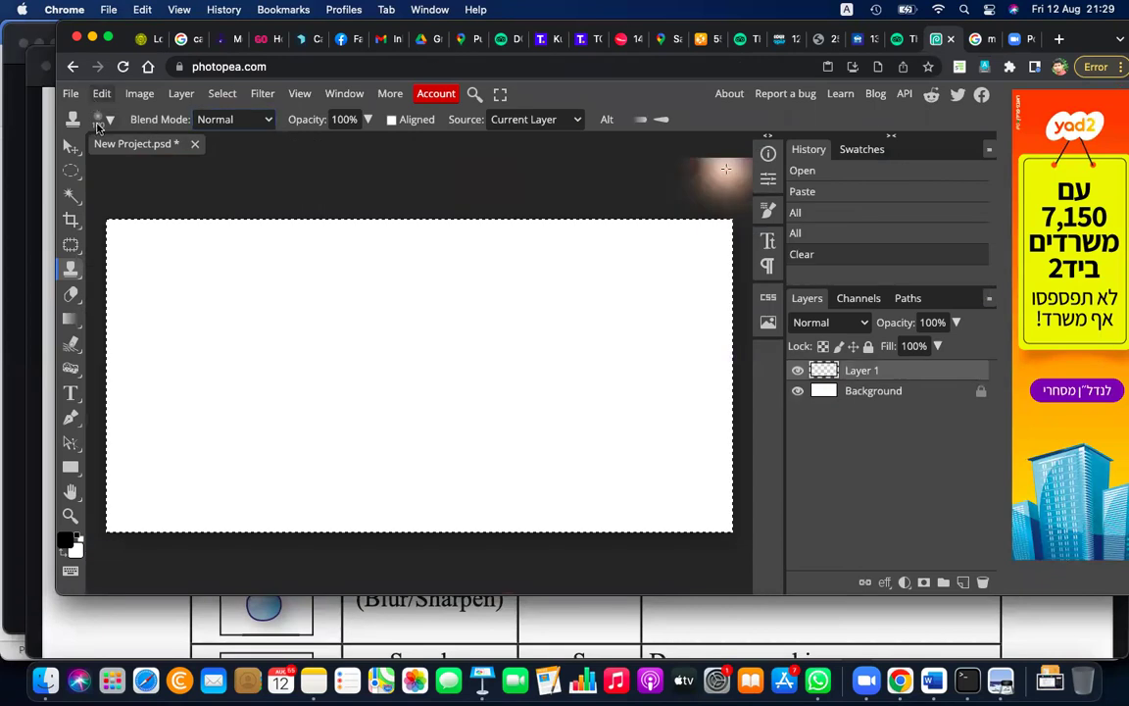
{"action": "left_click", "coordinate": [195, 144]}
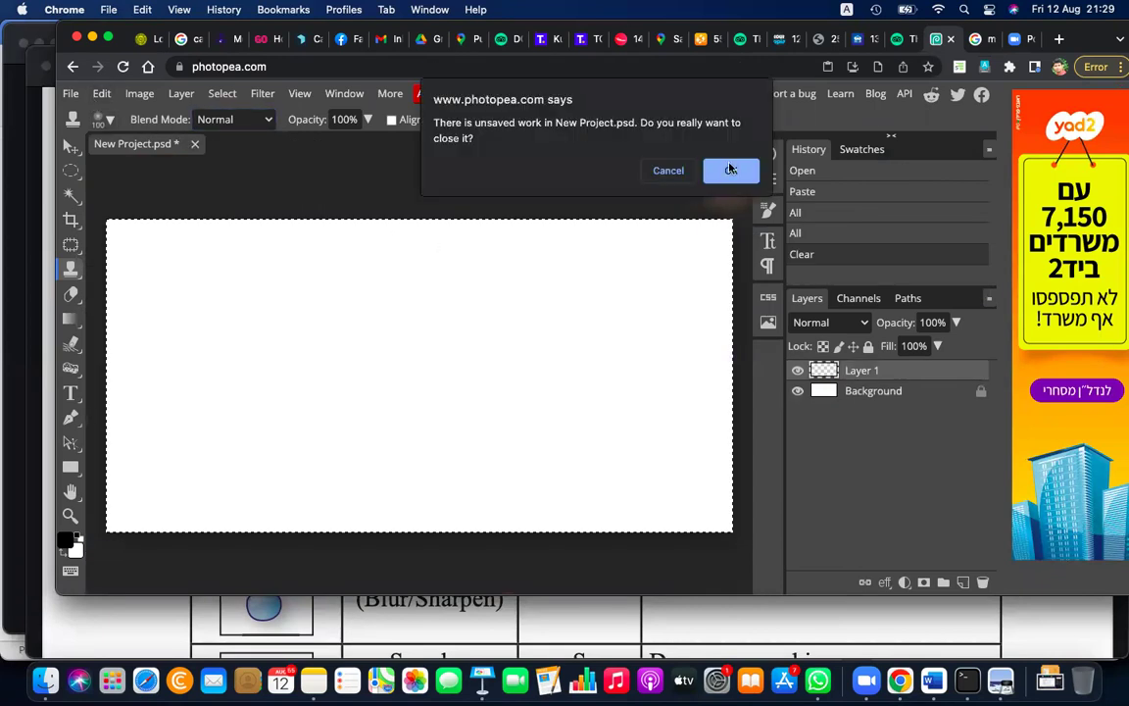
{"action": "left_click", "coordinate": [730, 168]}
Step: Create a new 1280×712 white document and paste the Melaka photo into it
{"action": "left_click", "coordinate": [71, 94]}
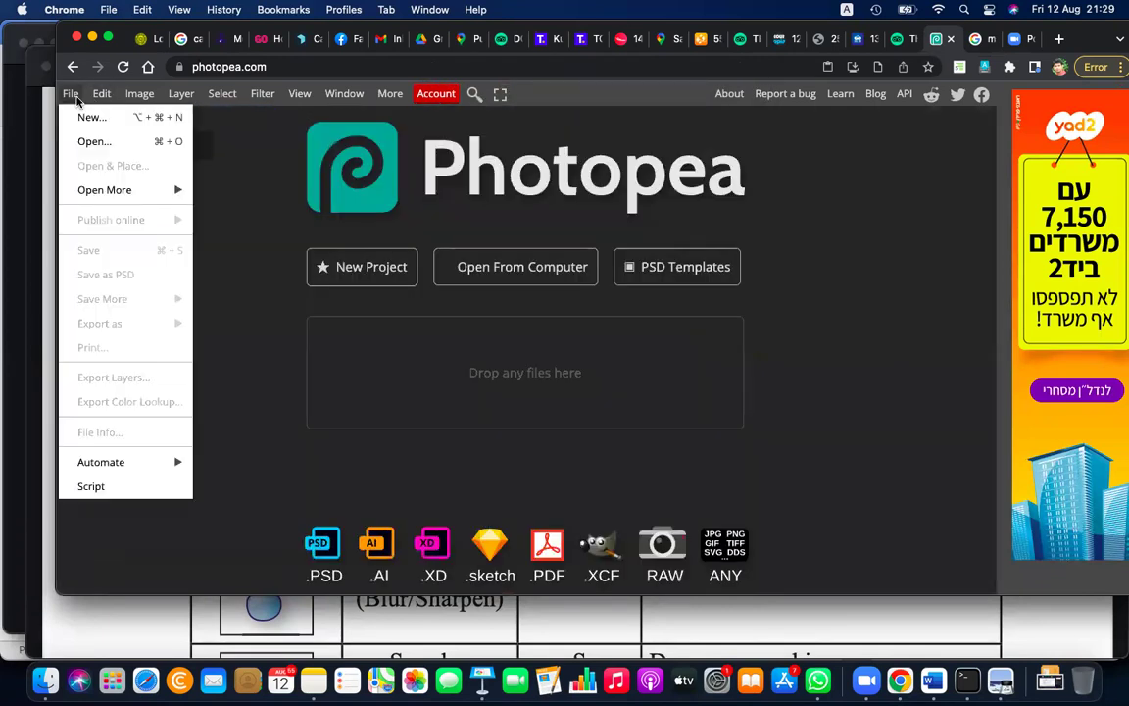
{"action": "left_click", "coordinate": [104, 116]}
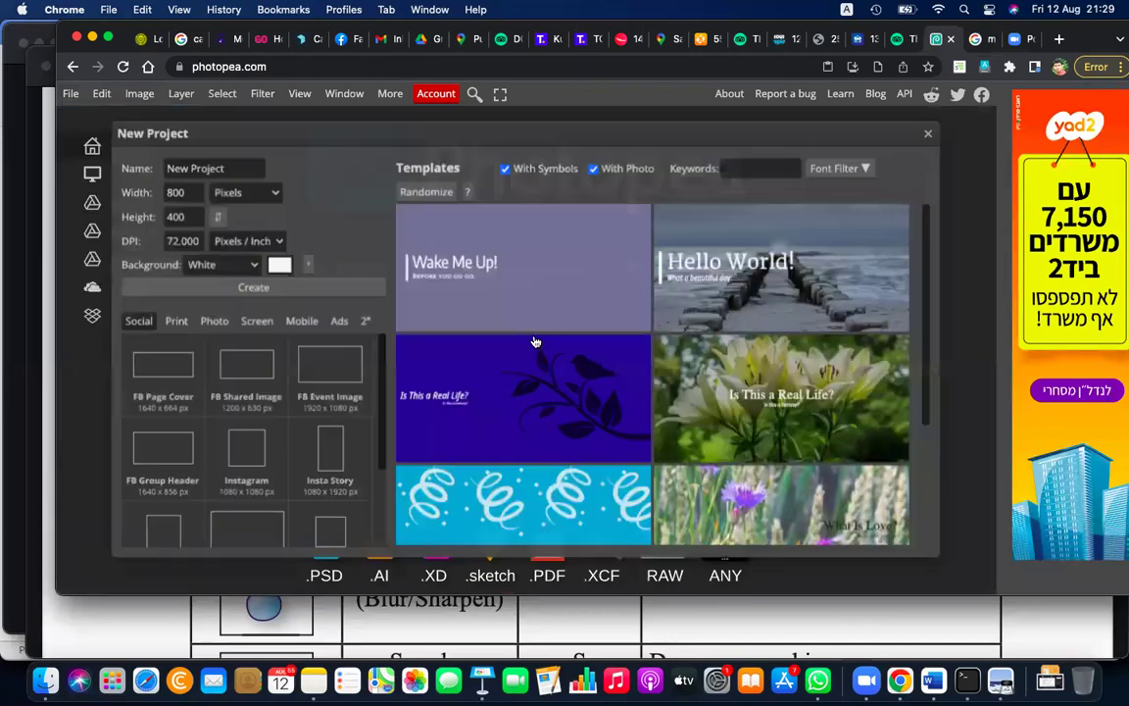
{"action": "left_click", "coordinate": [309, 284]}
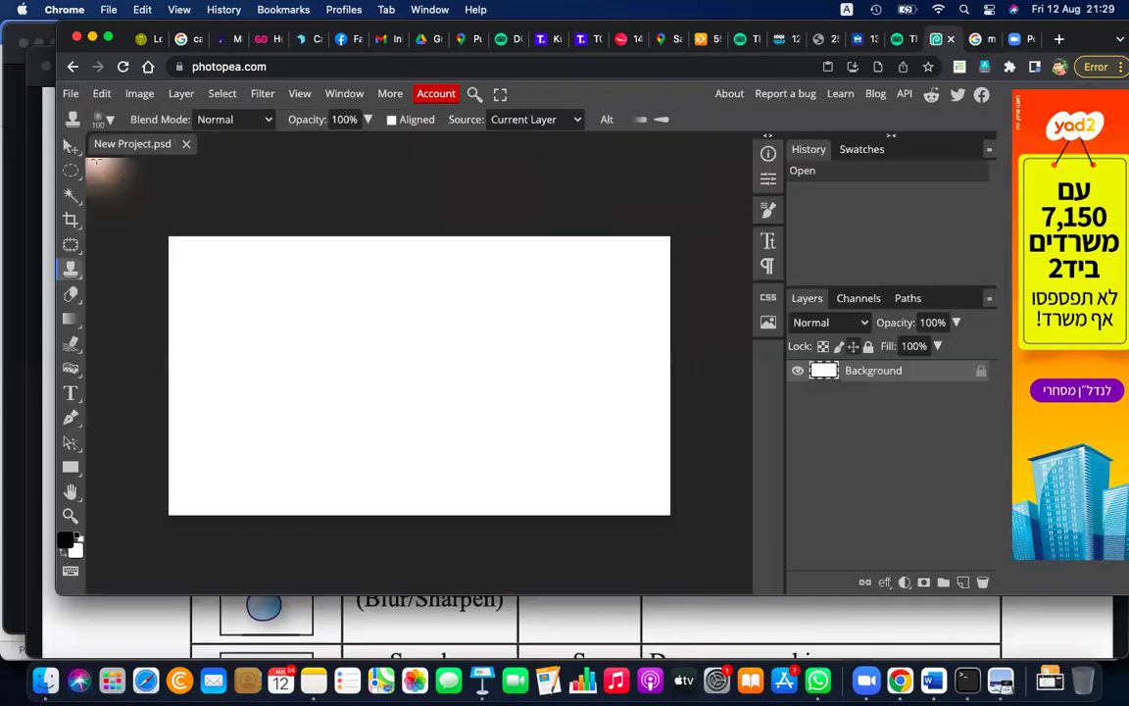
{"action": "left_click", "coordinate": [139, 93]}
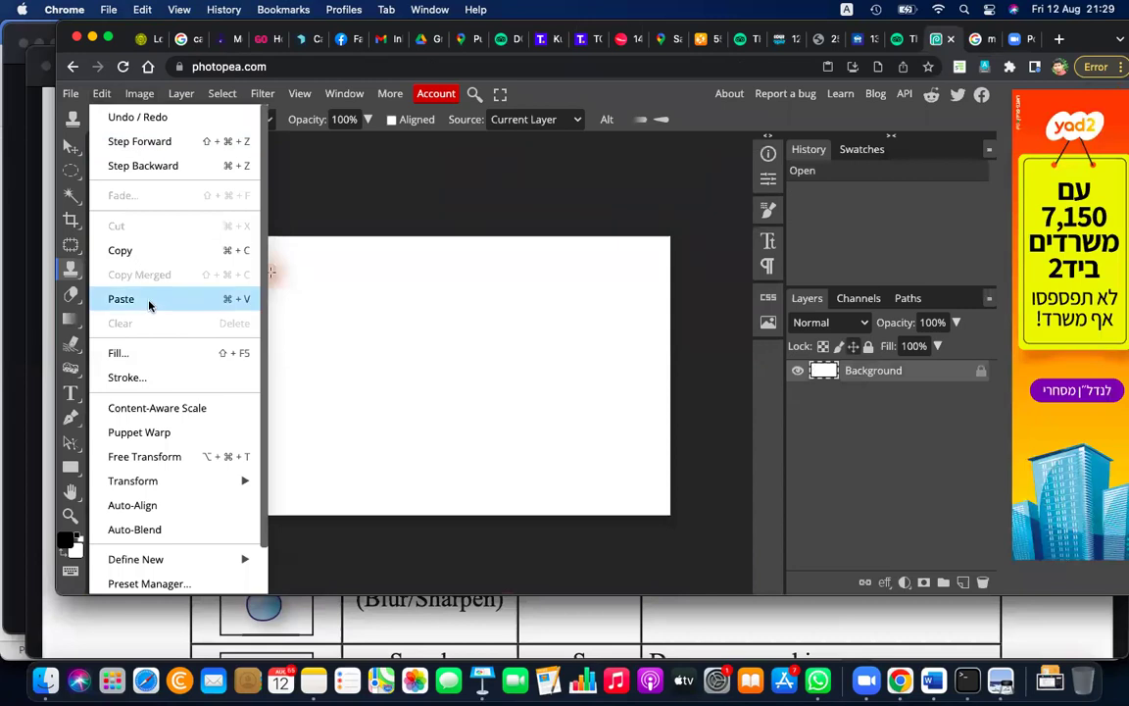
{"action": "left_click", "coordinate": [147, 299]}
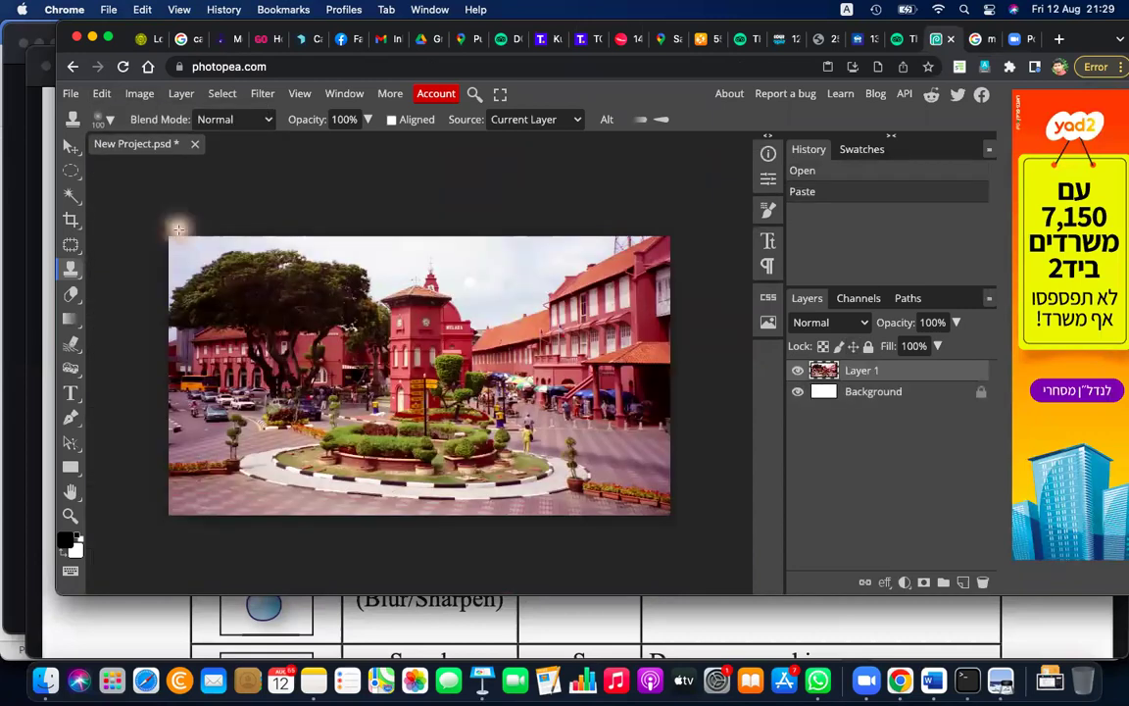
Step: Select the Move tool and zoom in on the street with the woman in yellow
{"action": "left_click", "coordinate": [70, 145]}
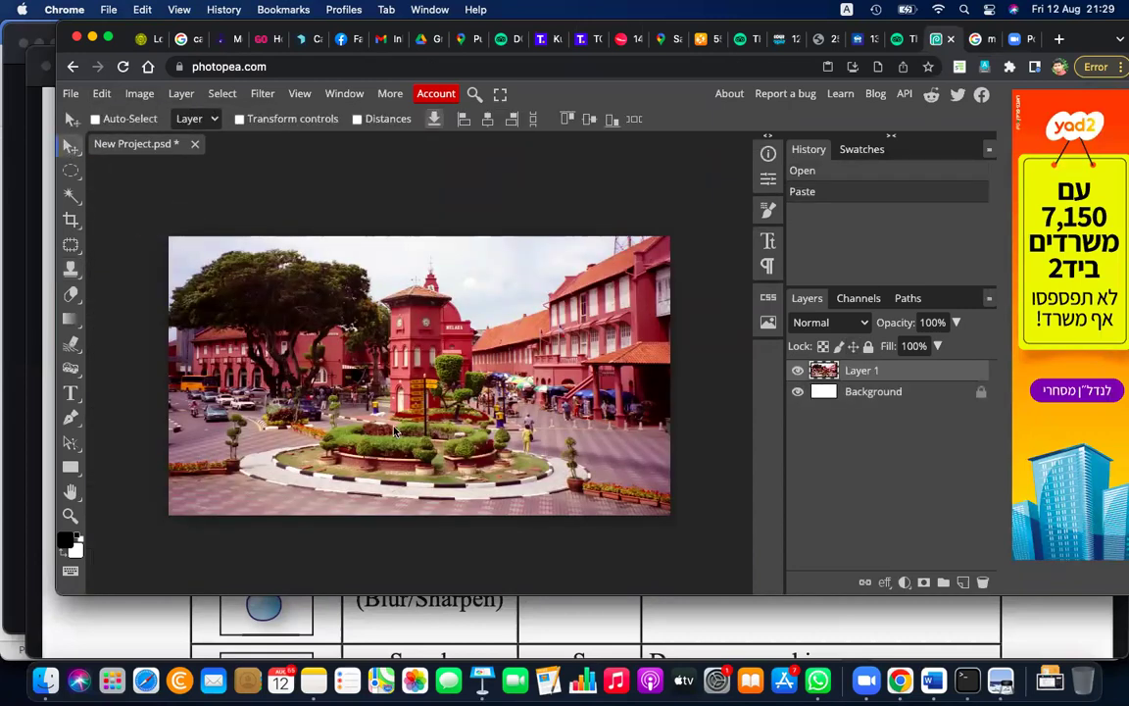
{"action": "scroll", "coordinate": [393, 431], "scroll_direction": "up", "scroll_amount": 2}
{"action": "scroll", "coordinate": [394, 432], "scroll_direction": "up", "scroll_amount": 3}
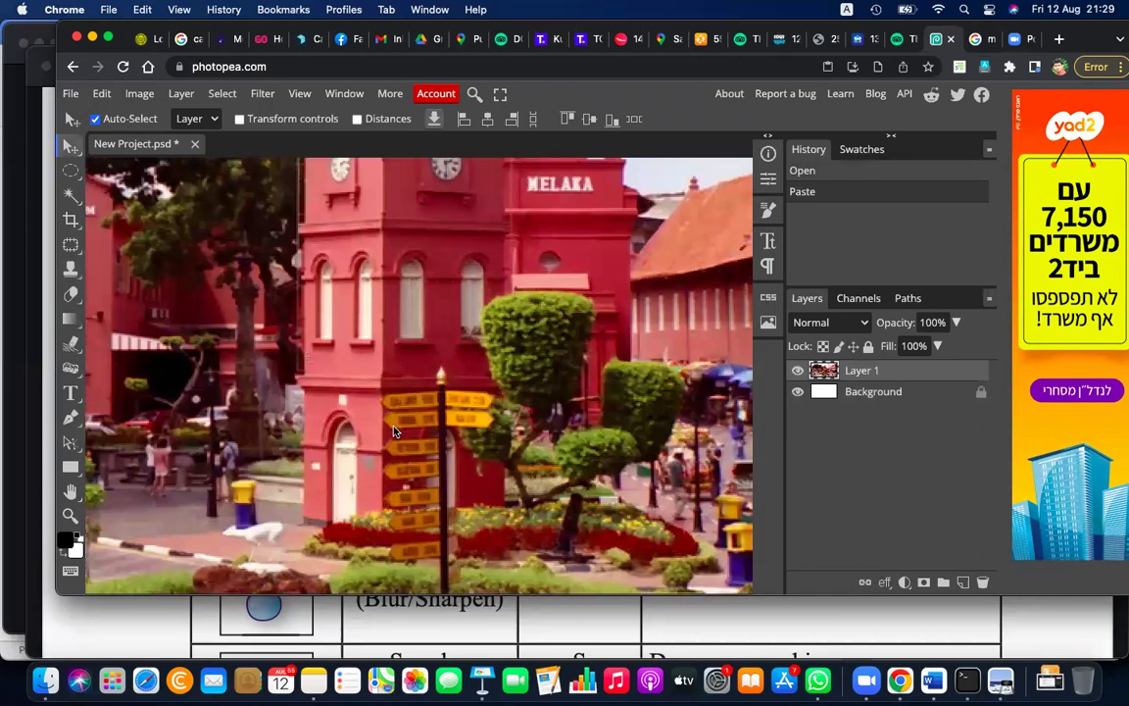
{"action": "scroll", "coordinate": [394, 431], "scroll_direction": "down", "scroll_amount": 5}
{"action": "scroll", "coordinate": [394, 432], "scroll_direction": "right", "scroll_amount": 3}
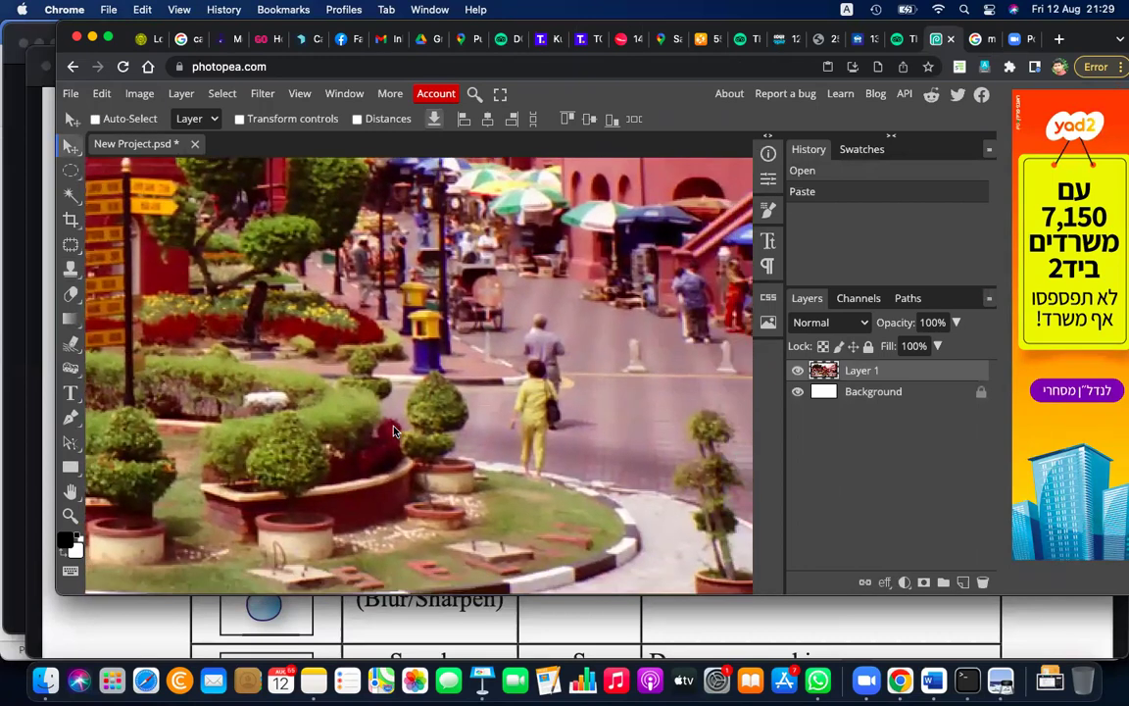
{"action": "scroll", "coordinate": [490, 338], "scroll_direction": "down", "scroll_amount": 2}
{"action": "scroll", "coordinate": [490, 338], "scroll_direction": "right", "scroll_amount": 2}
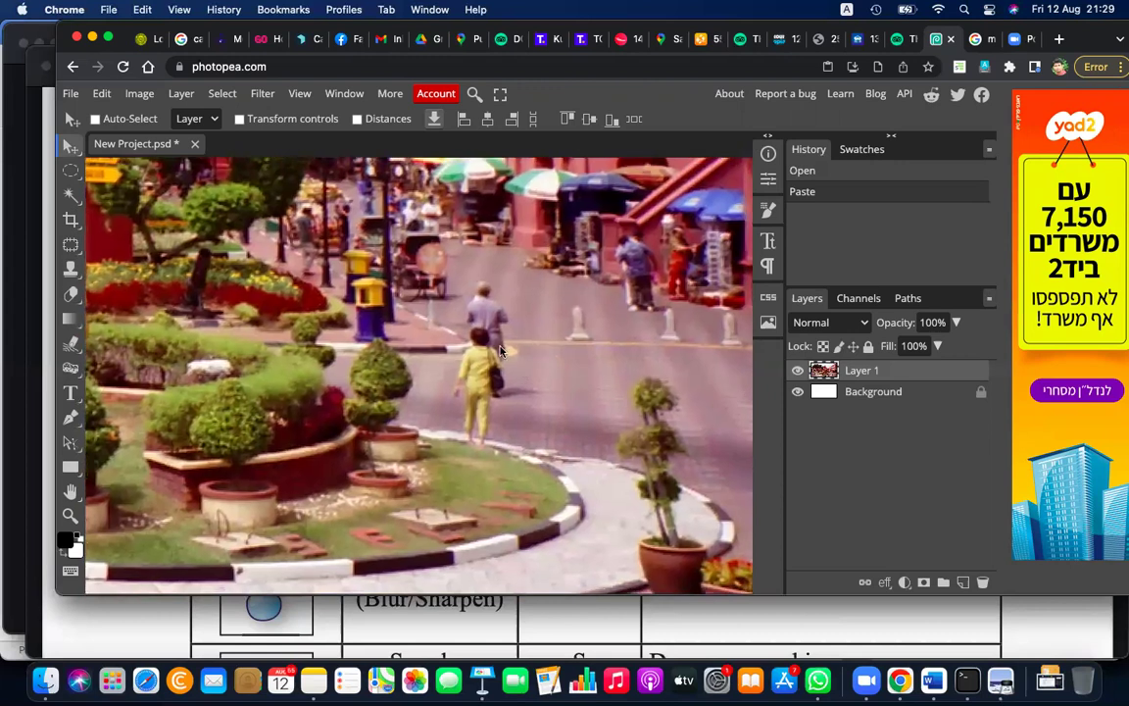
{"action": "scroll", "coordinate": [509, 356], "scroll_direction": "right", "scroll_amount": 2}
{"action": "scroll", "coordinate": [508, 355], "scroll_direction": "down", "scroll_amount": 1}
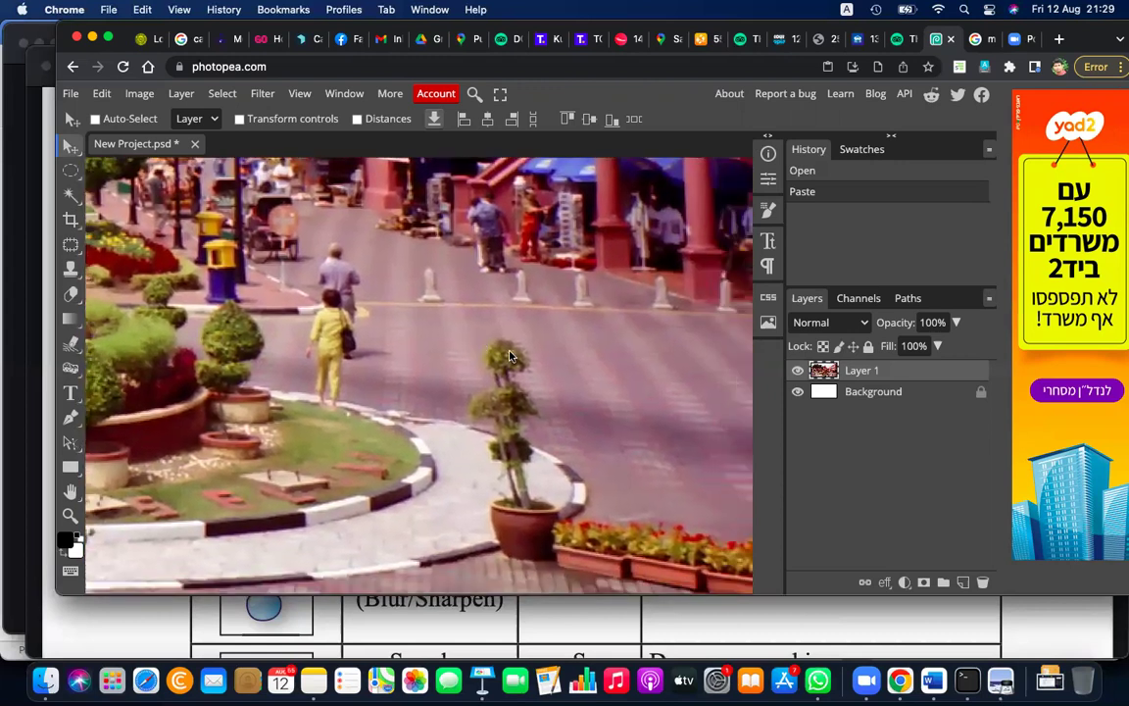
{"action": "scroll", "coordinate": [509, 355], "scroll_direction": "right", "scroll_amount": 3}
{"action": "scroll", "coordinate": [508, 355], "scroll_direction": "up", "scroll_amount": 1}
{"action": "scroll", "coordinate": [508, 356], "scroll_direction": "left", "scroll_amount": 1}
{"action": "scroll", "coordinate": [512, 353], "scroll_direction": "left", "scroll_amount": 2}
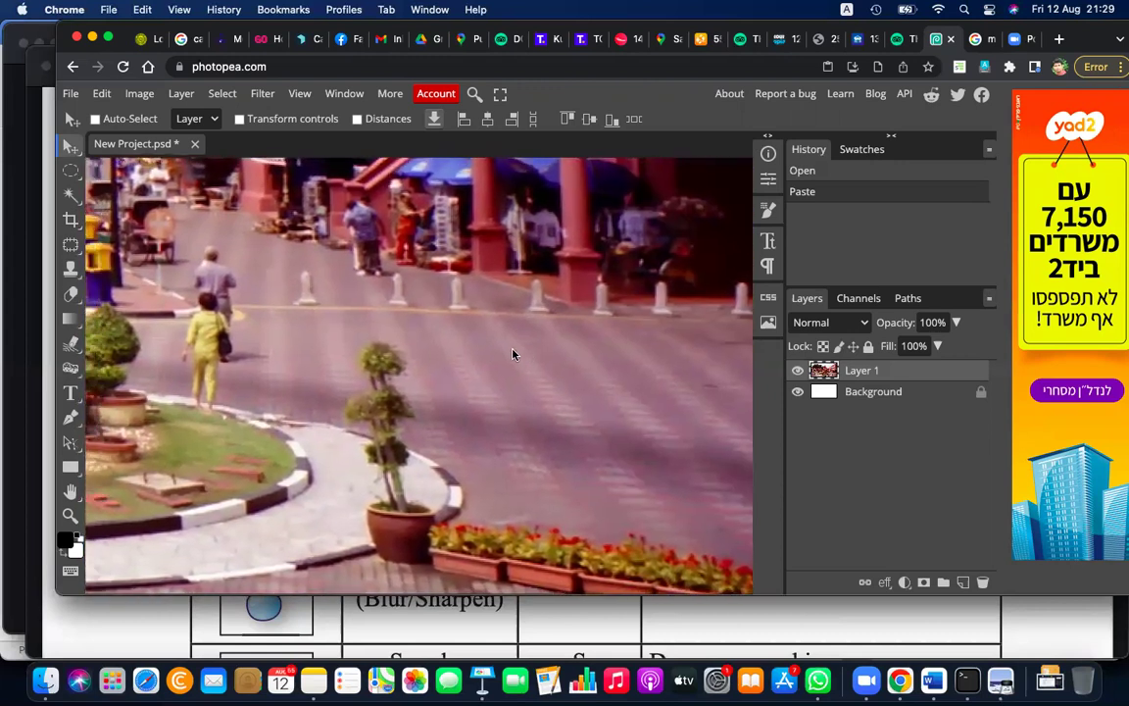
{"action": "left_click", "coordinate": [70, 246]}
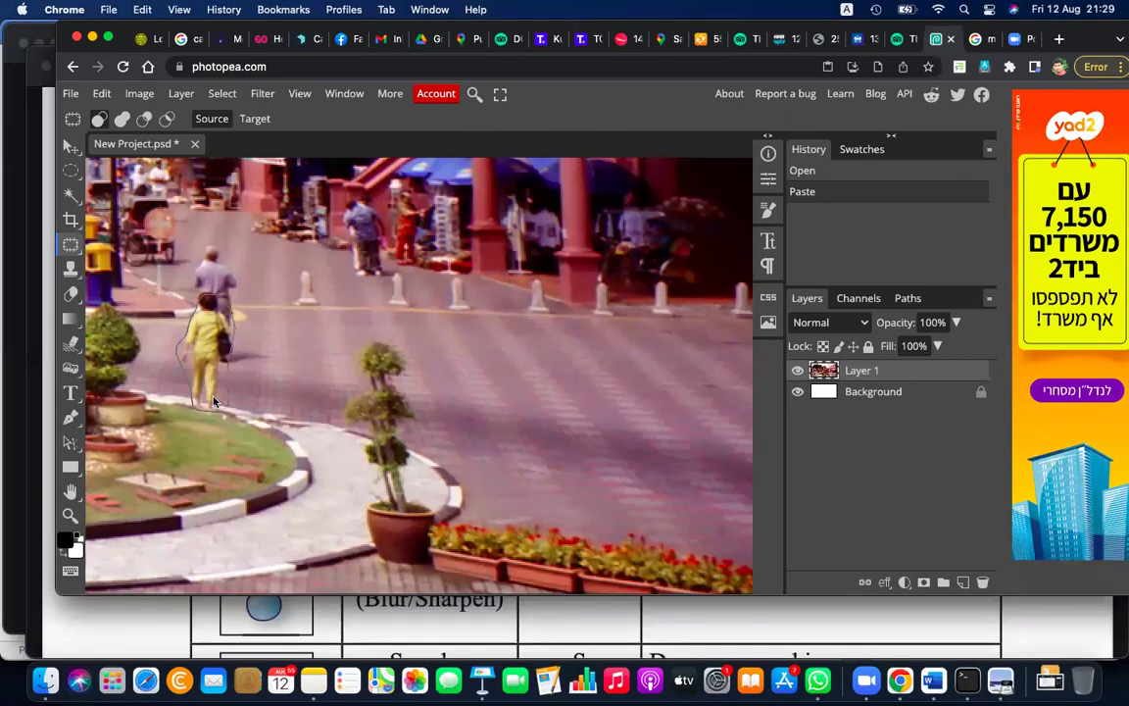
{"action": "left_click_drag", "start_coordinate": [214, 400], "coordinate": [211, 398]}
{"action": "left_click_drag", "start_coordinate": [204, 343], "coordinate": [509, 393]}
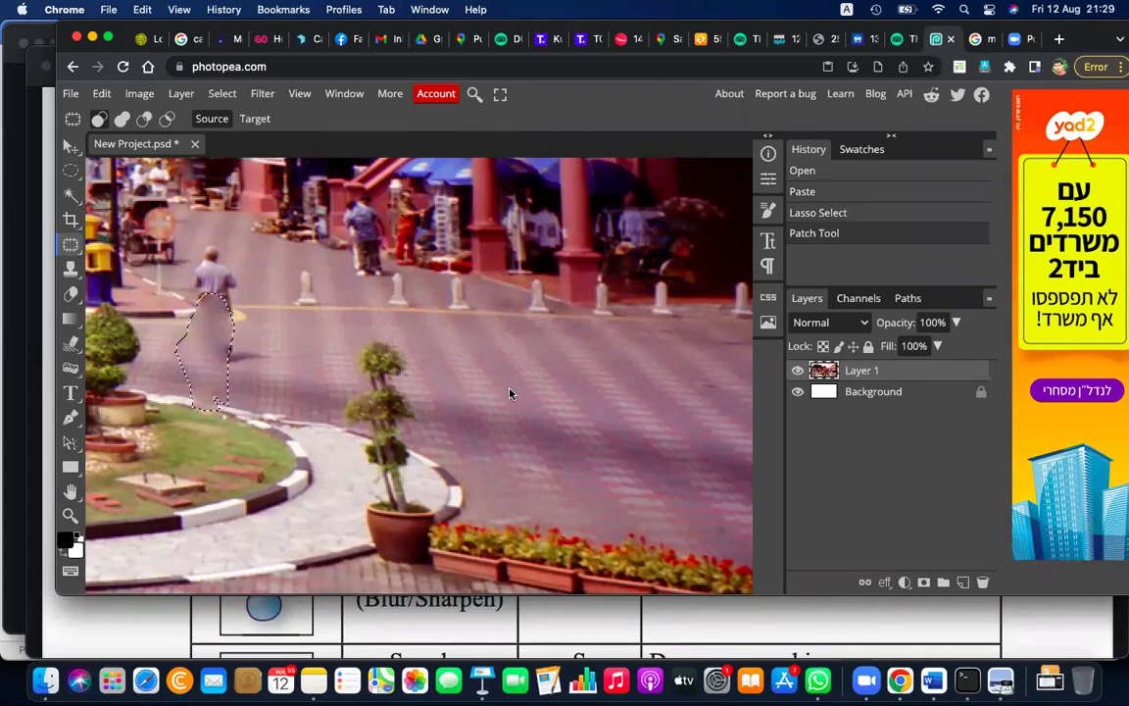
{"action": "key", "text": "ctrl+d"}
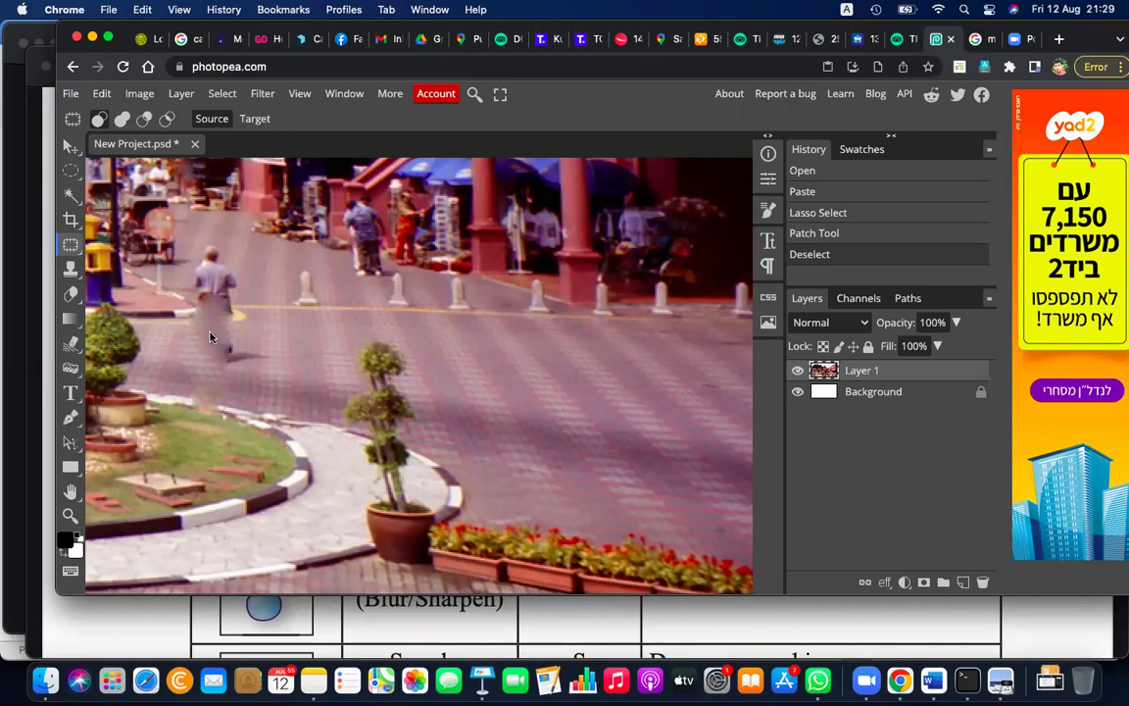
{"action": "key", "text": "ctrl+z"}
{"action": "key", "text": "ctrl+z"}
{"action": "left_click_drag", "start_coordinate": [211, 348], "coordinate": [285, 344]}
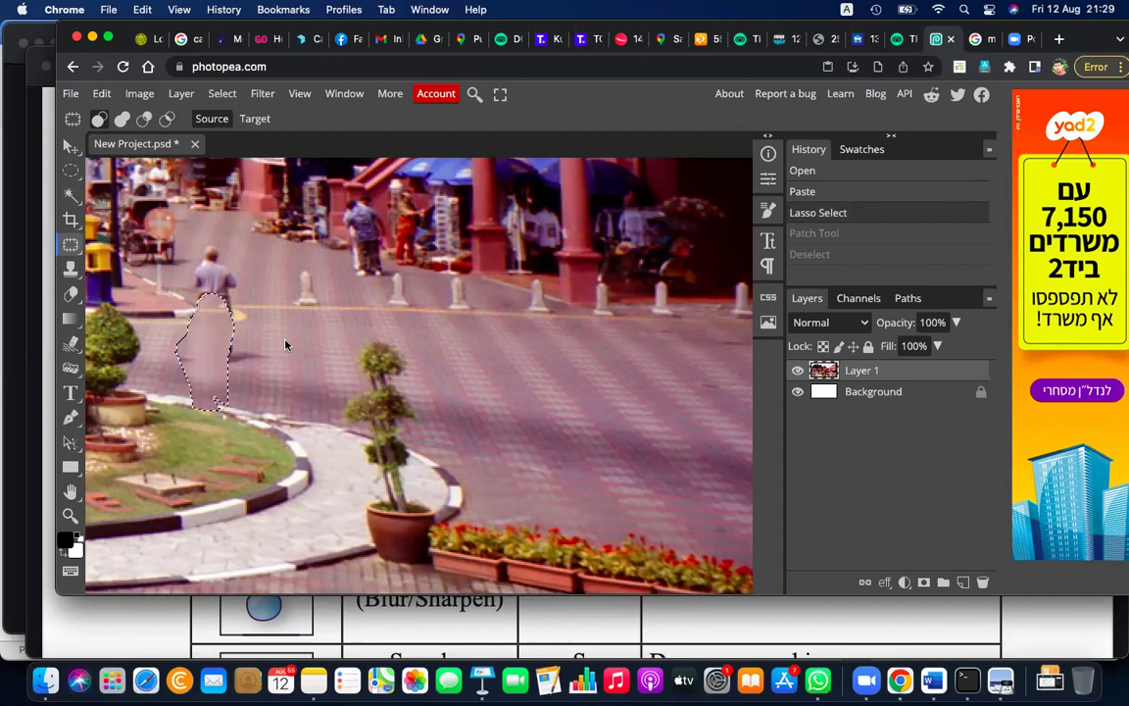
{"action": "mouse_move", "coordinate": [206, 348]}
{"action": "left_mouse_down"}
{"action": "mouse_move", "coordinate": [145, 356]}
{"action": "mouse_move", "coordinate": [167, 353]}
{"action": "left_mouse_up"}
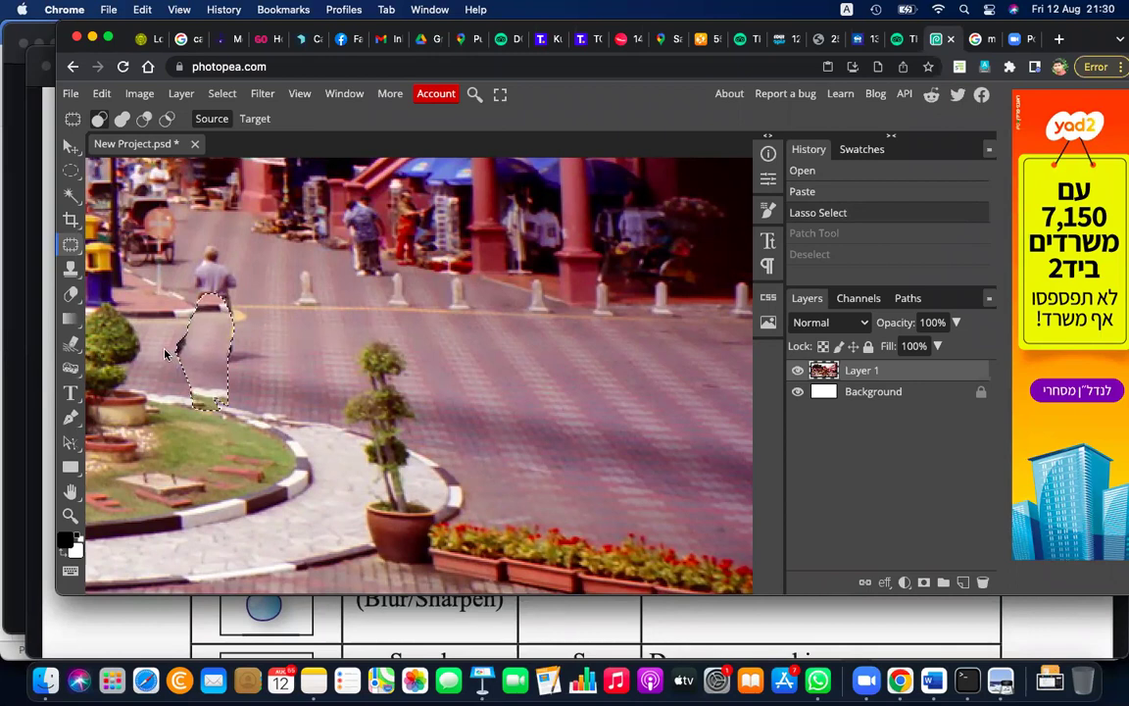
{"action": "left_click_drag", "start_coordinate": [167, 353], "coordinate": [167, 353]}
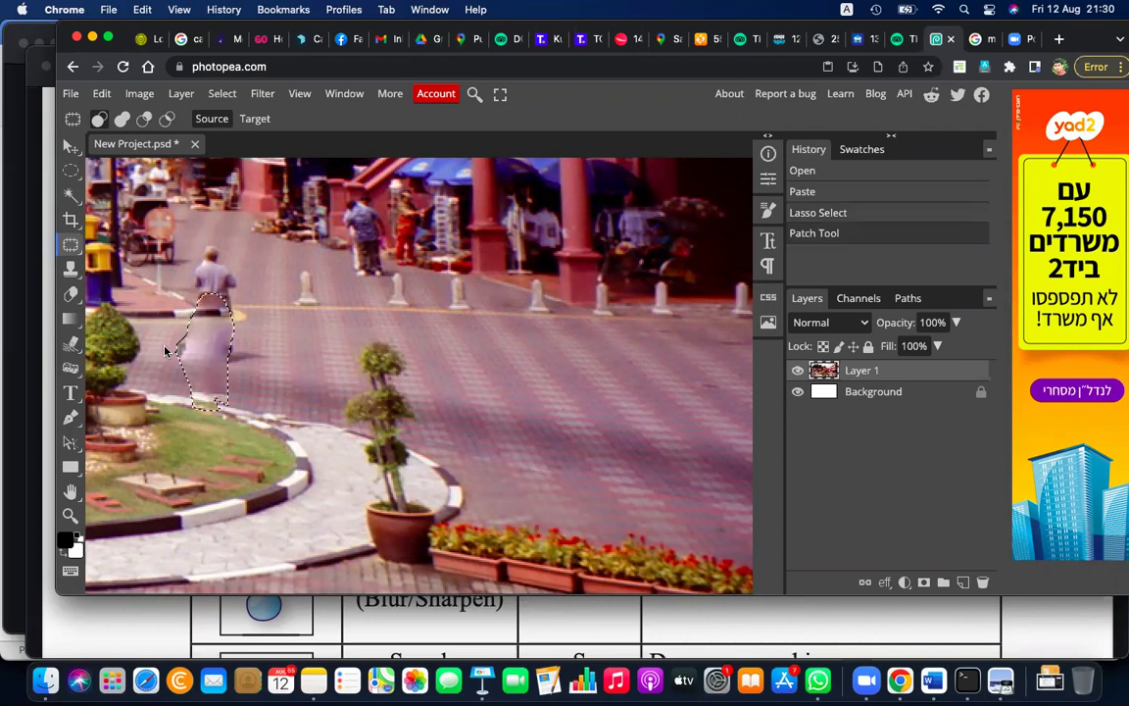
{"action": "left_click", "coordinate": [255, 351]}
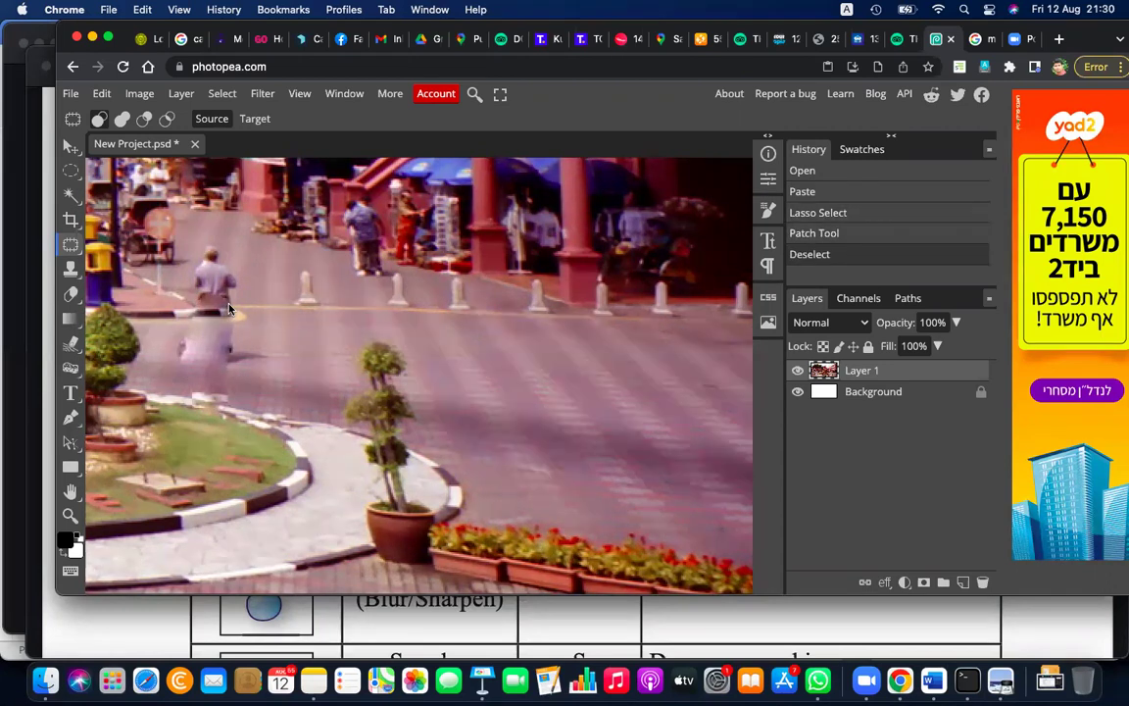
{"action": "key", "text": "ctrl+z"}
{"action": "key", "text": "ctrl+z"}
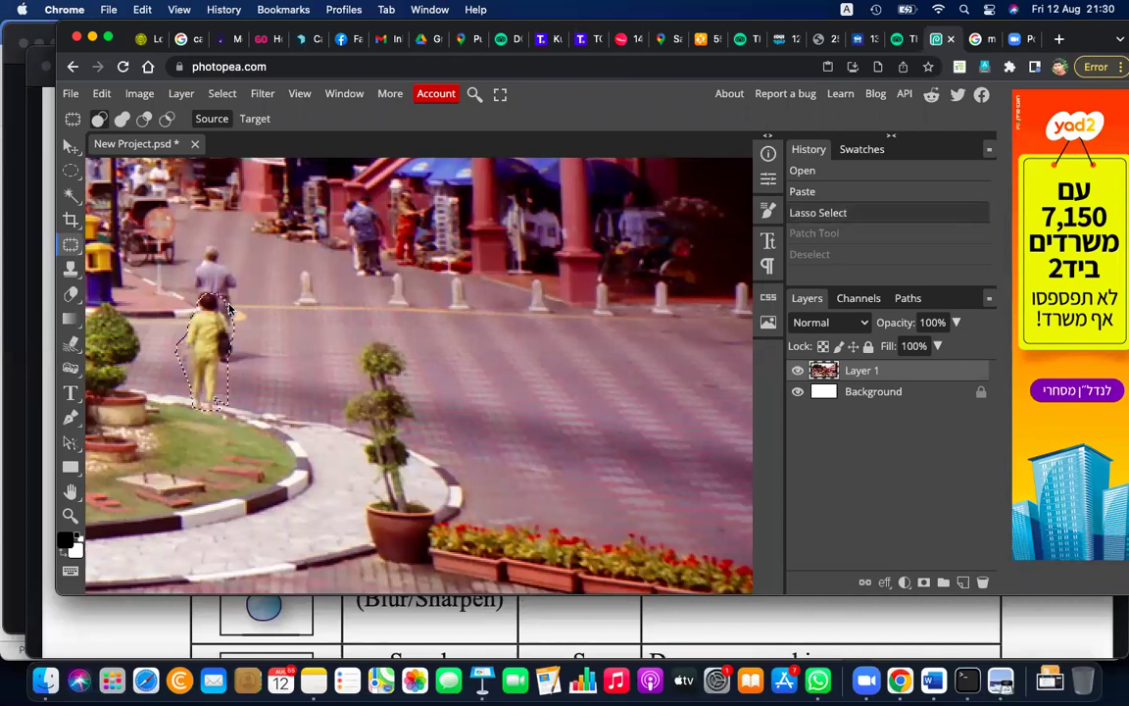
{"action": "key", "text": "ctrl+d"}
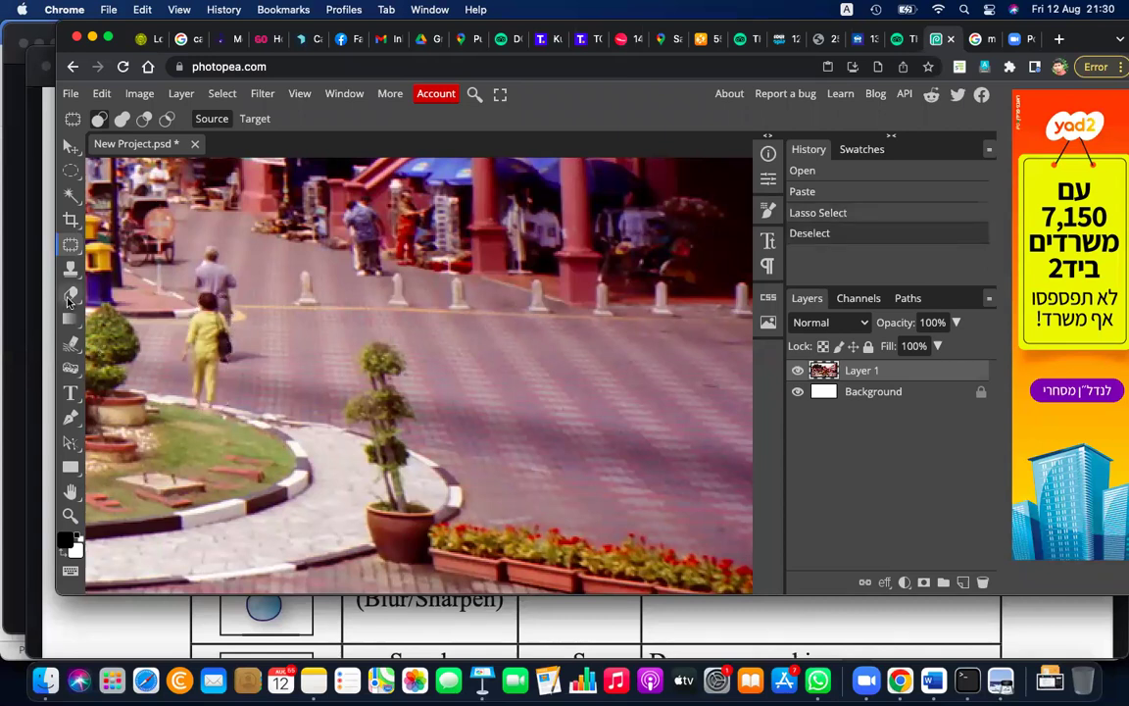
{"action": "left_click", "coordinate": [72, 271]}
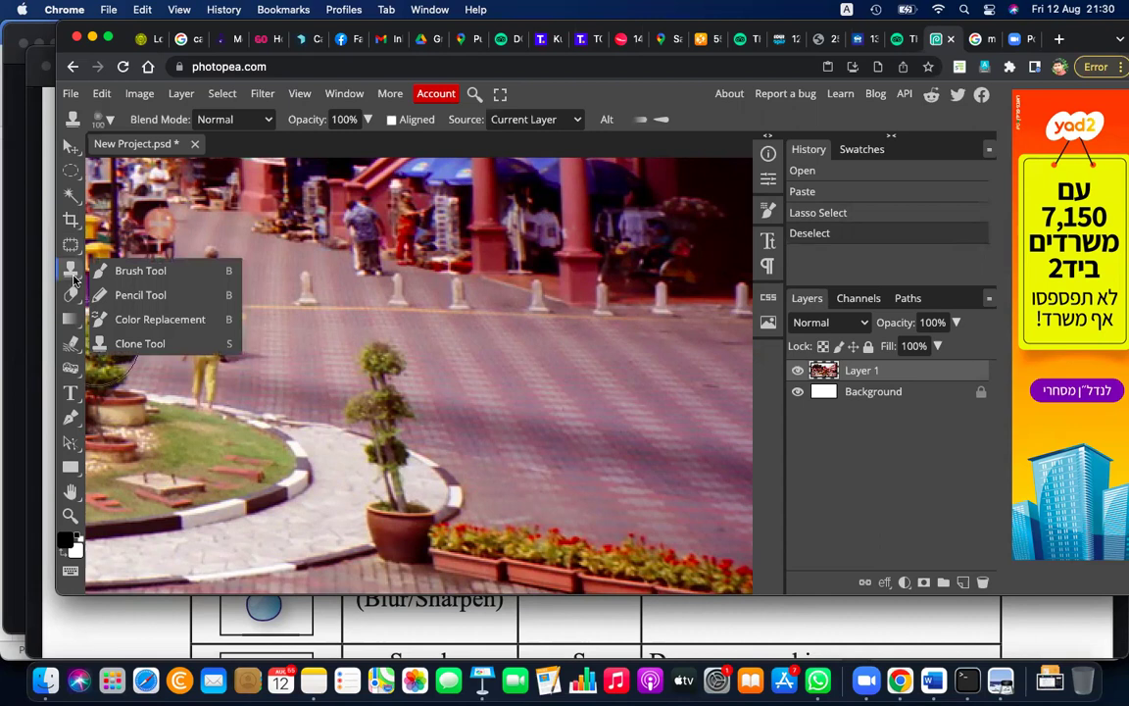
{"action": "left_click", "coordinate": [140, 343]}
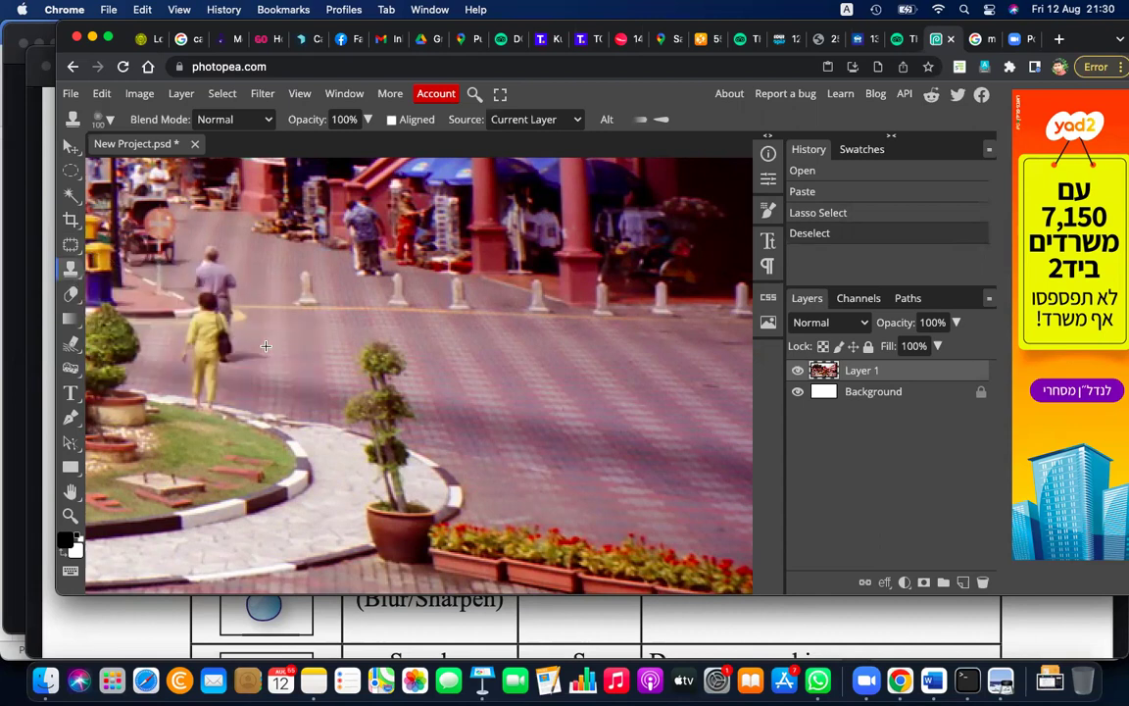
{"action": "left_click_drag", "start_coordinate": [235, 338], "coordinate": [253, 345]}
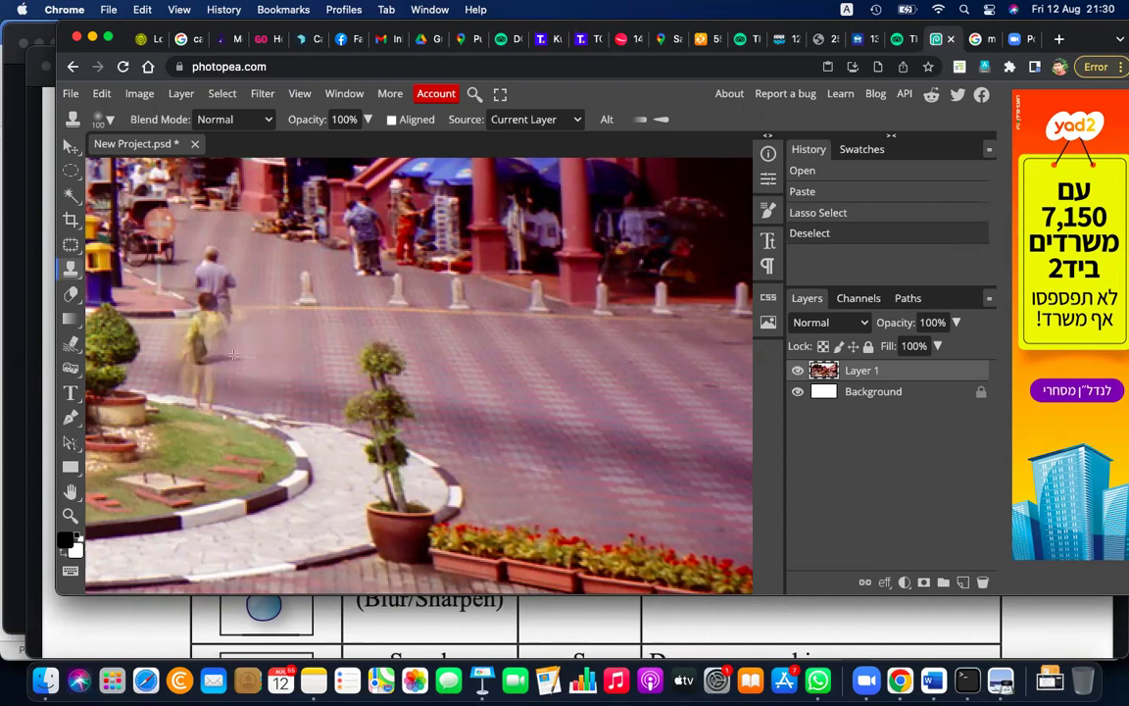
{"action": "key", "text": "bracketleft"}
{"action": "key", "text": "bracketleft"}
{"action": "key", "text": "bracketleft"}
{"action": "key", "text": "bracketleft"}
{"action": "key", "text": "bracketleft"}
{"action": "key", "text": "bracketleft"}
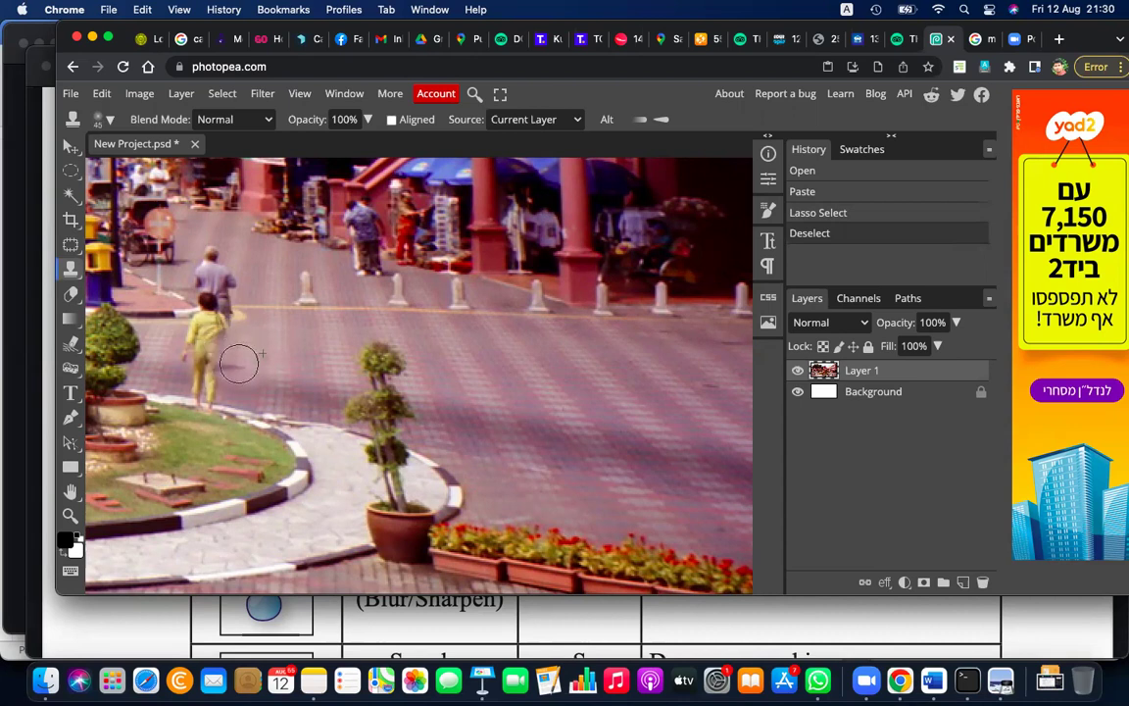
{"action": "left_click_drag", "start_coordinate": [234, 348], "coordinate": [230, 335]}
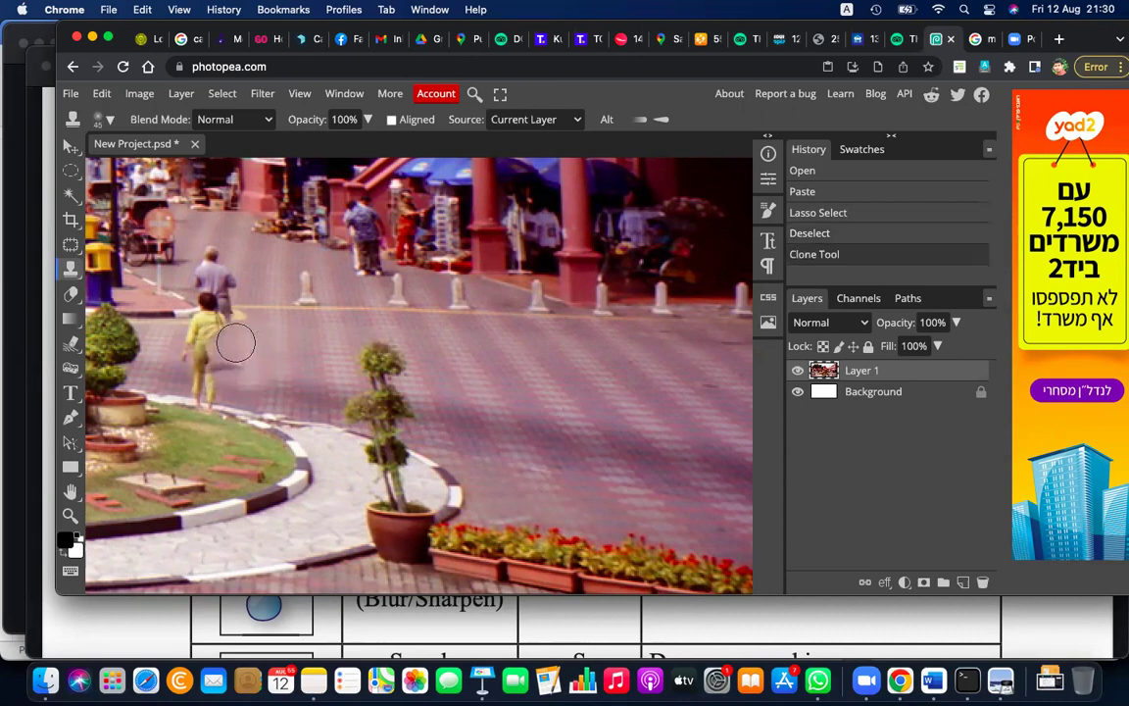
{"action": "key", "text": "ctrl+z"}
{"action": "scroll", "coordinate": [271, 338], "scroll_direction": "up", "scroll_amount": 2}
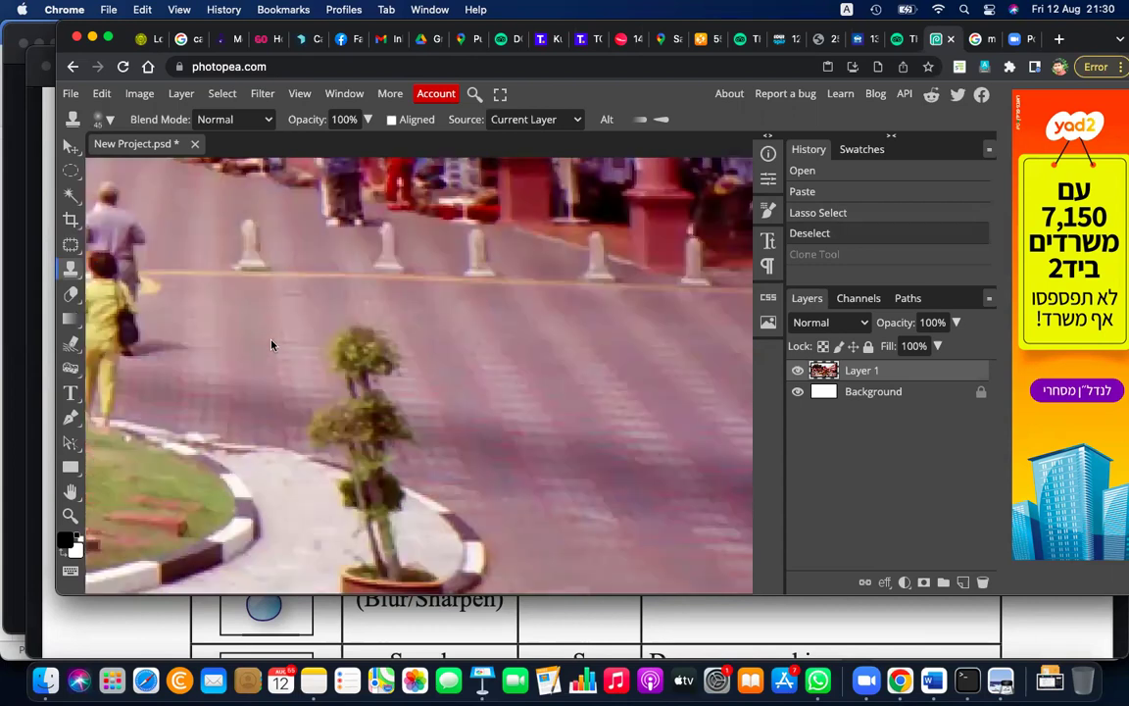
{"action": "scroll", "coordinate": [271, 340], "scroll_direction": "up", "scroll_amount": 2}
{"action": "scroll", "coordinate": [272, 340], "scroll_direction": "down", "scroll_amount": 2}
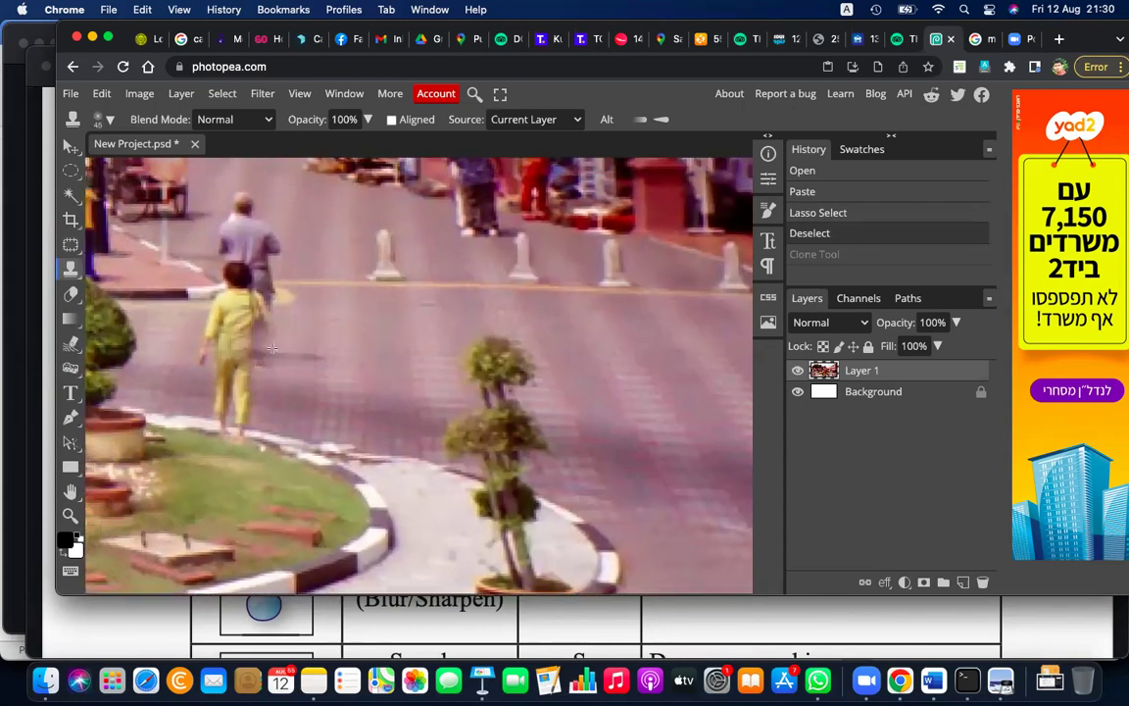
{"action": "scroll", "coordinate": [286, 339], "scroll_direction": "down", "scroll_amount": 2}
{"action": "scroll", "coordinate": [285, 339], "scroll_direction": "down", "scroll_amount": 3}
{"action": "scroll", "coordinate": [314, 323], "scroll_direction": "up", "scroll_amount": 2}
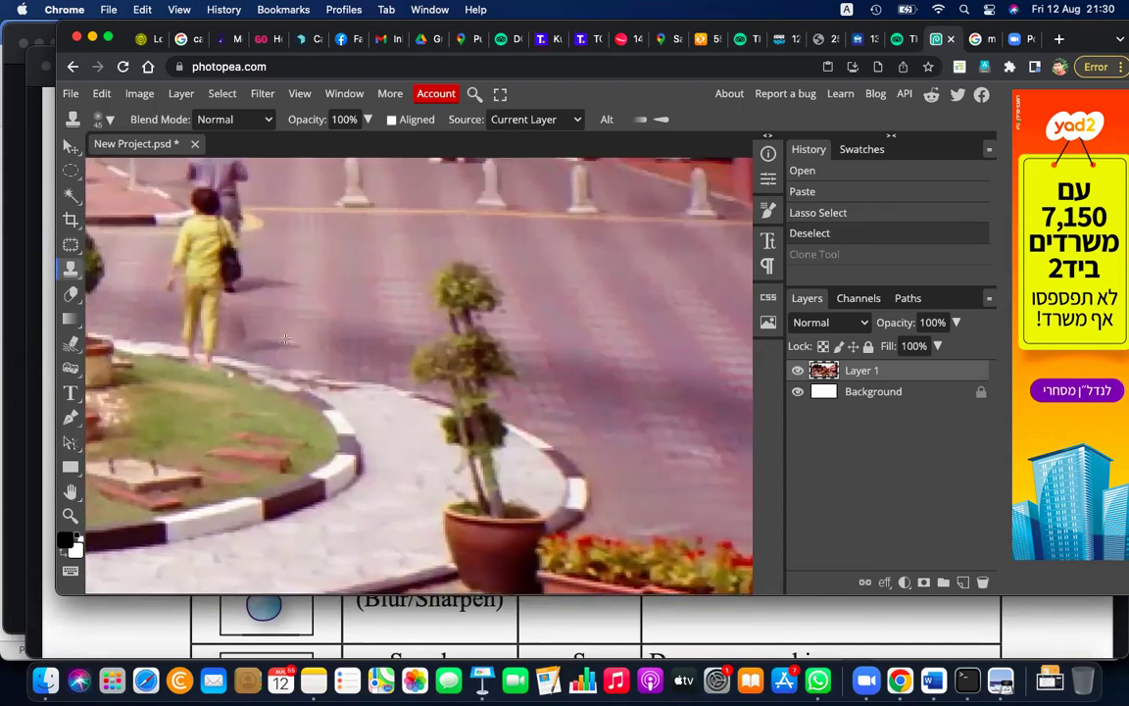
{"action": "left_click_drag", "start_coordinate": [325, 316], "coordinate": [215, 327]}
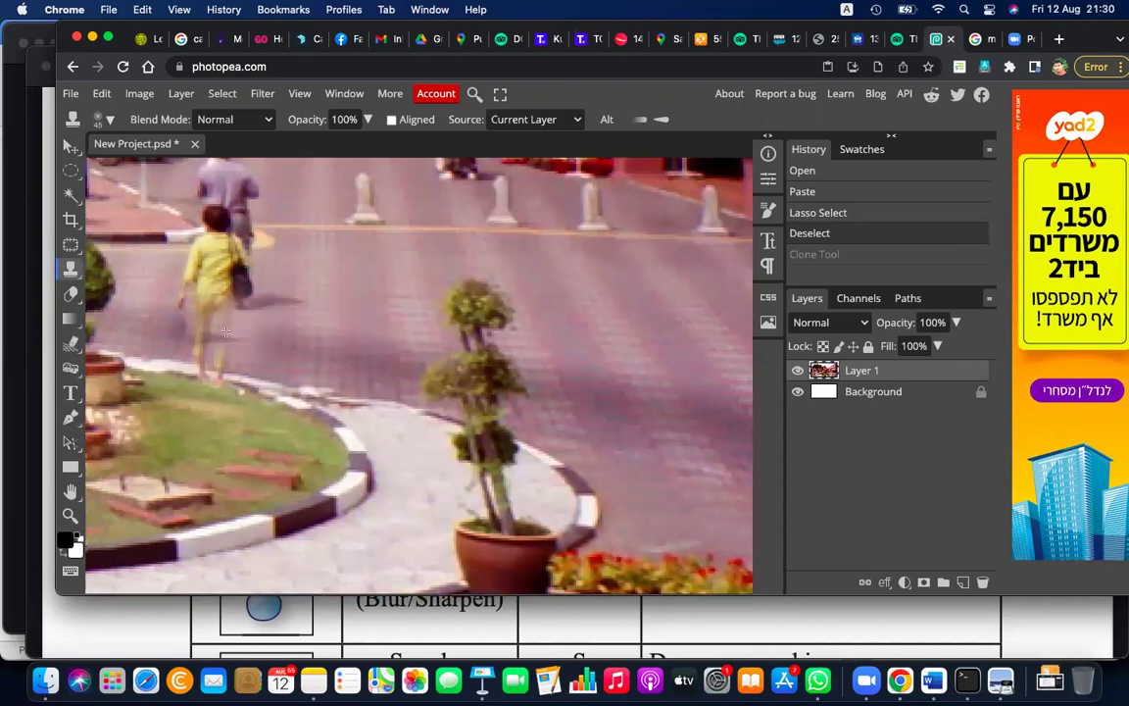
{"action": "left_click_drag", "start_coordinate": [214, 327], "coordinate": [429, 277]}
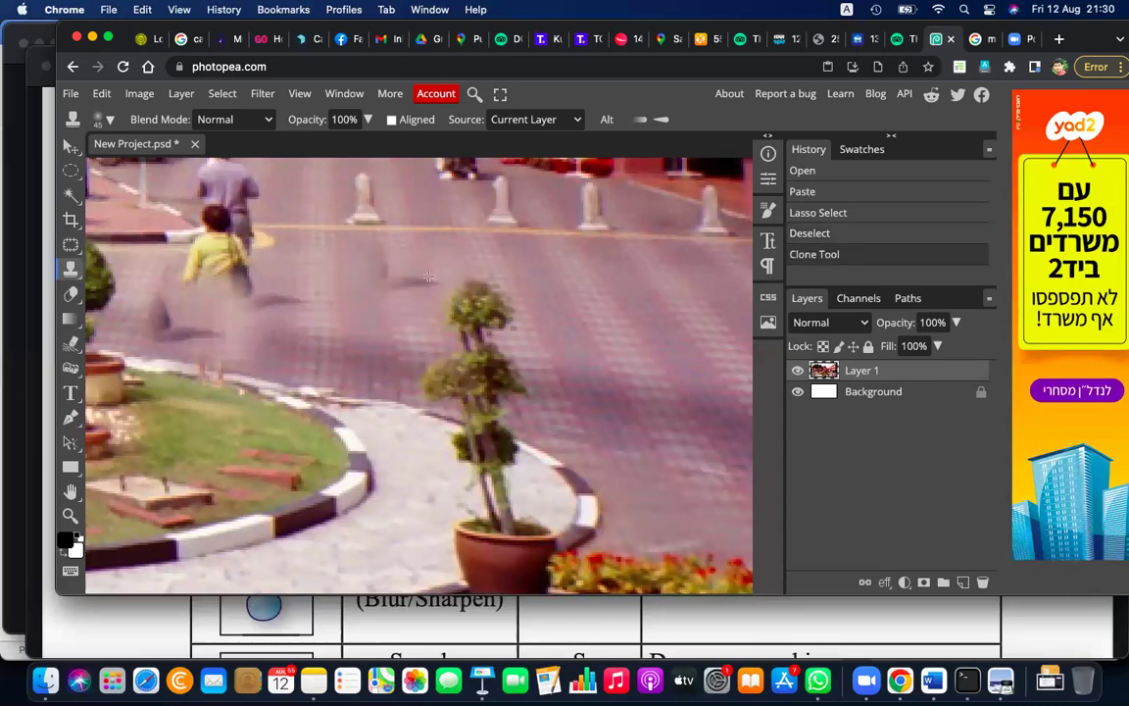
{"action": "key", "text": "super+z"}
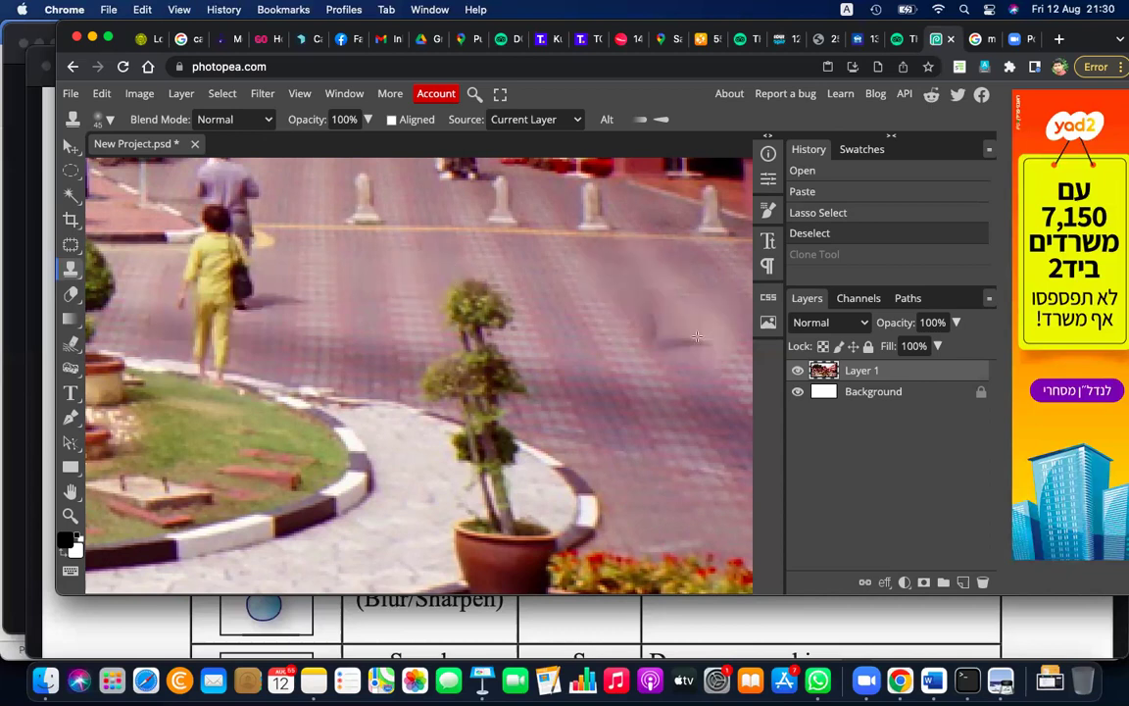
{"action": "scroll", "coordinate": [295, 370], "scroll_direction": "up", "scroll_amount": 5}
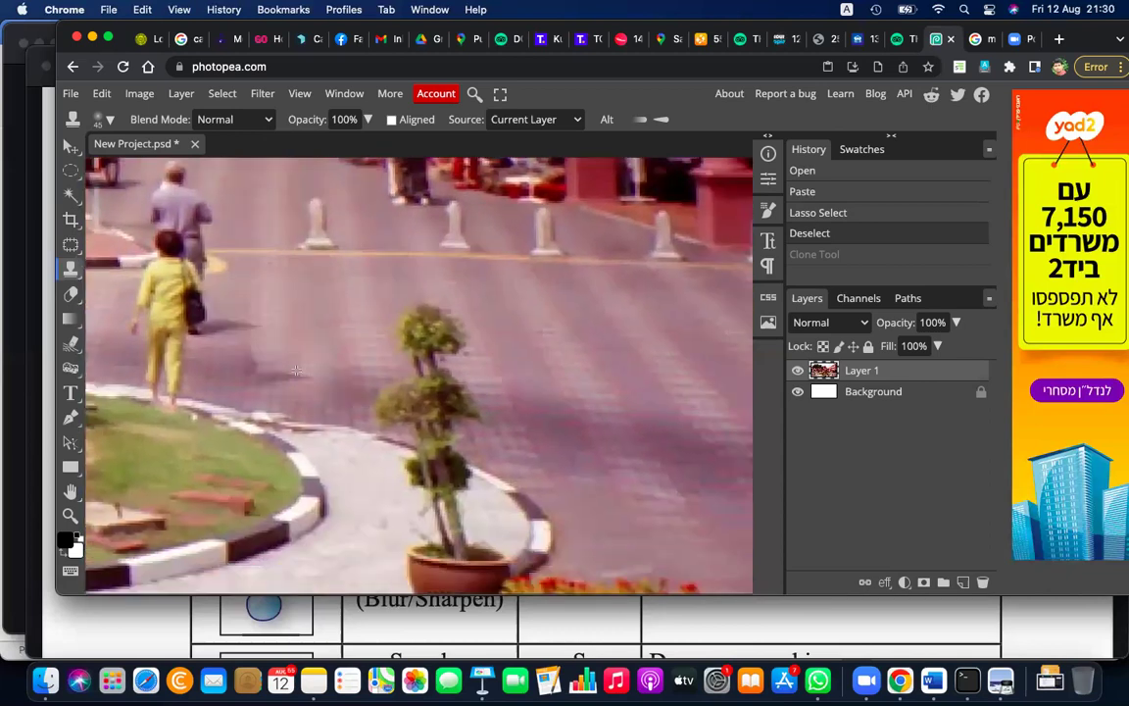
{"action": "scroll", "coordinate": [296, 370], "scroll_direction": "down", "scroll_amount": 5}
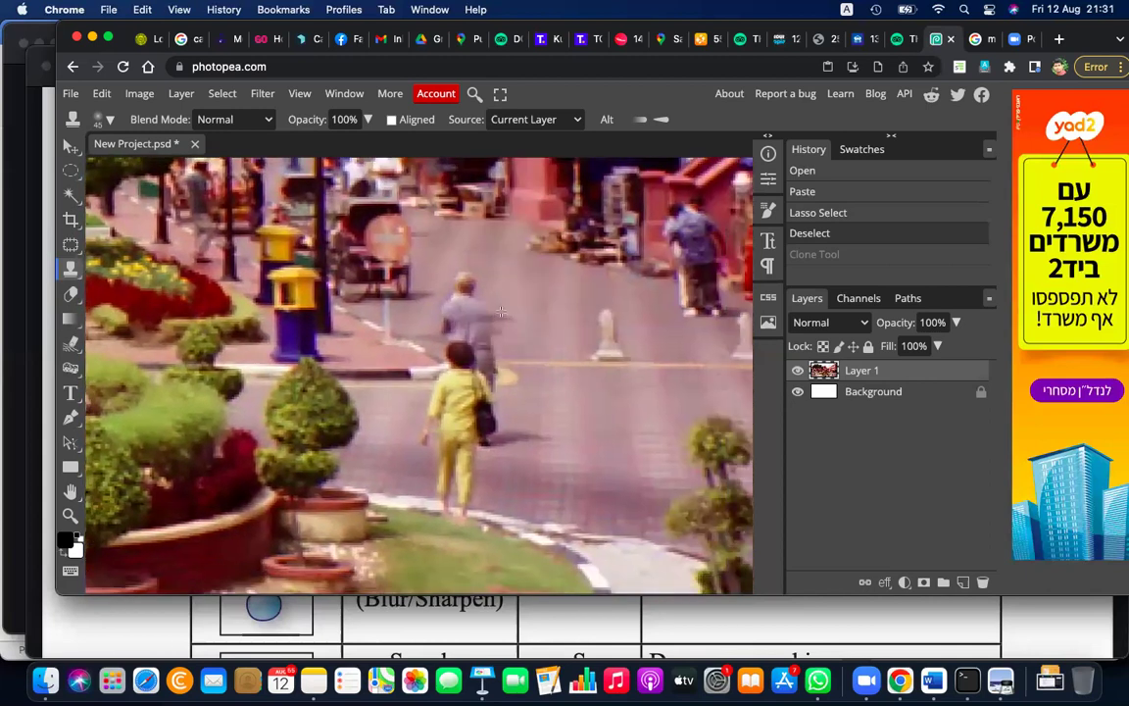
Step: Use a 30 px clone brush, sample empty road, and paint over the walking man's head
{"action": "left_click_drag", "start_coordinate": [510, 304], "coordinate": [482, 298]}
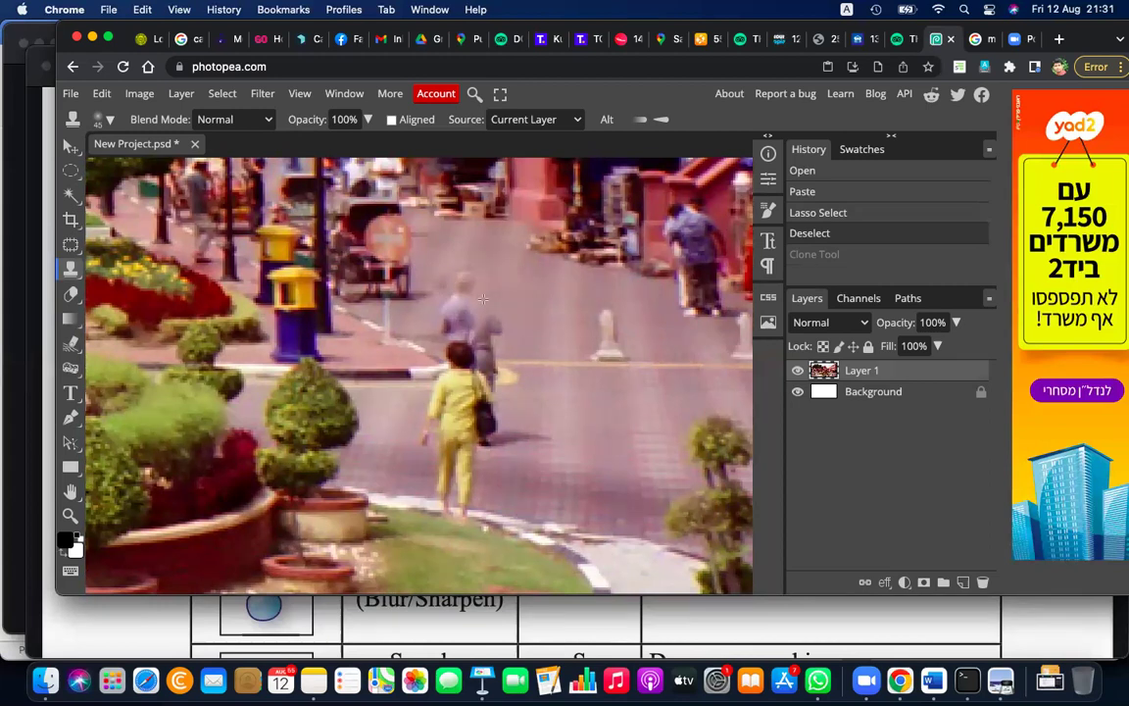
{"action": "key", "text": "bracketleft"}
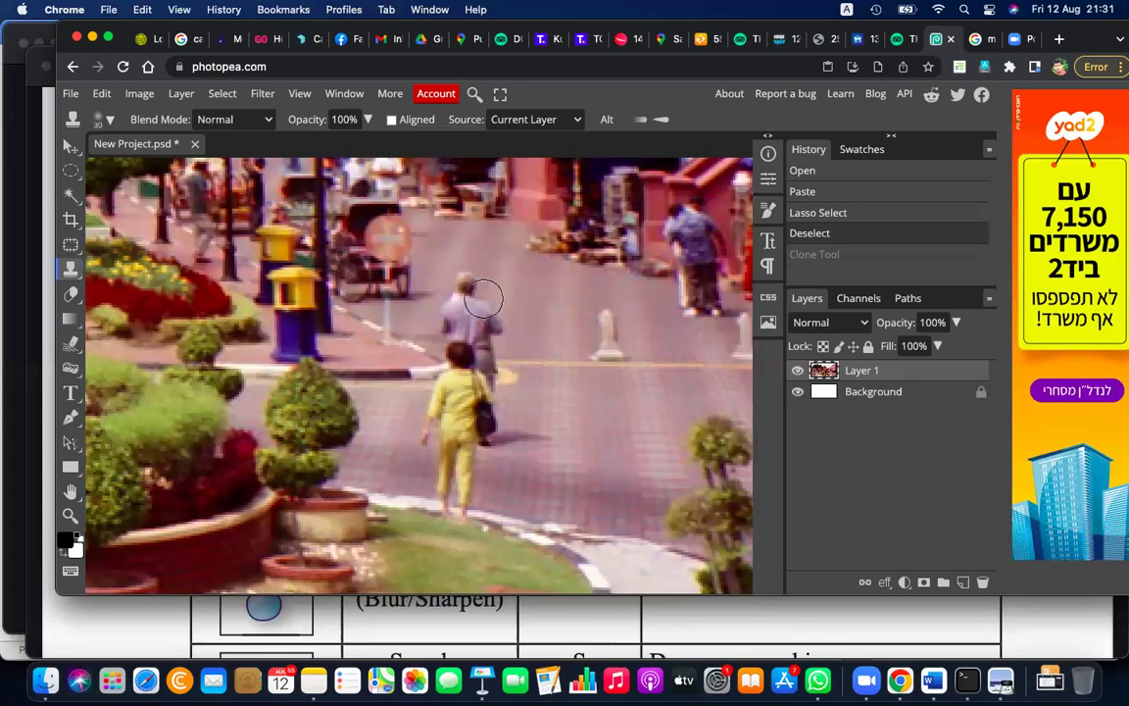
{"action": "left_click", "coordinate": [474, 281], "text": "alt"}
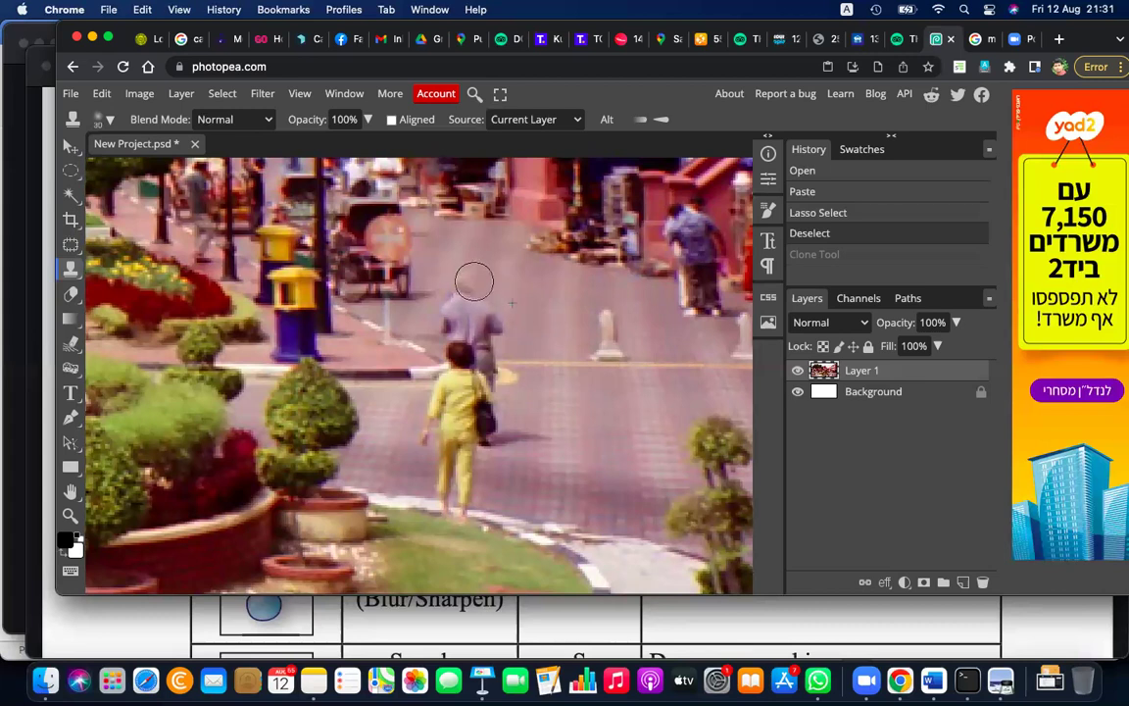
{"action": "mouse_move", "coordinate": [469, 279]}
{"action": "left_mouse_down"}
{"action": "mouse_move", "coordinate": [467, 305]}
{"action": "mouse_move", "coordinate": [615, 299]}
{"action": "left_mouse_up"}
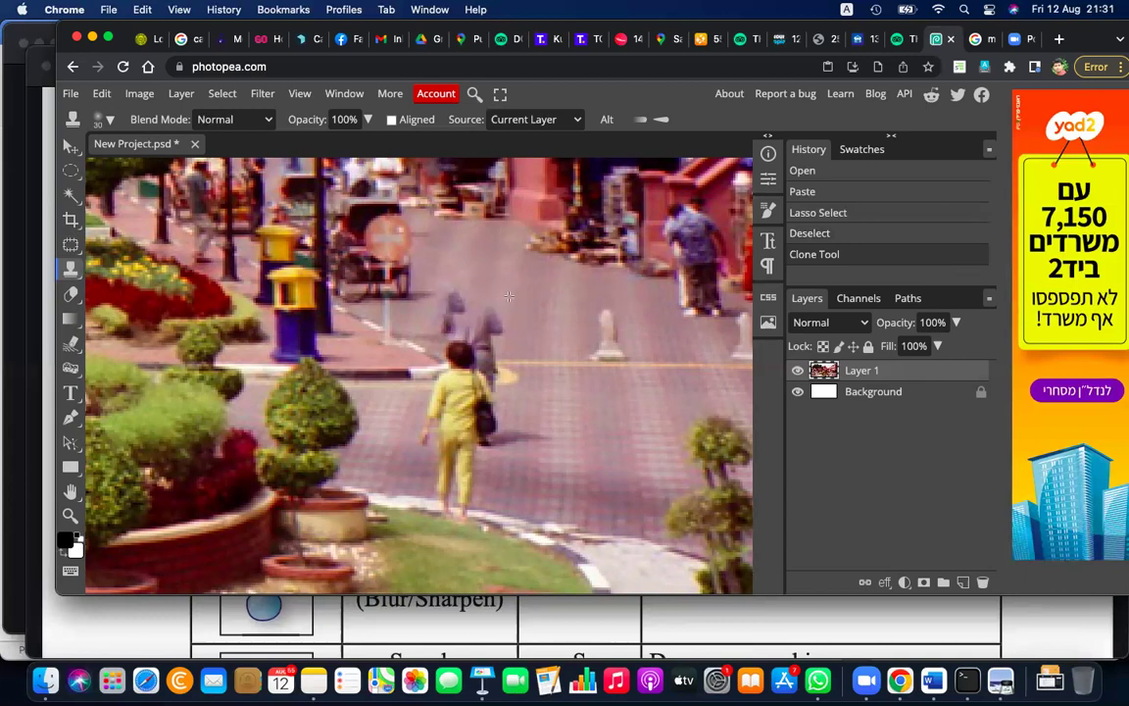
Step: Clone road over the faded grey figure and touch up the surrounding pavement
{"action": "left_click_drag", "start_coordinate": [457, 292], "coordinate": [454, 304]}
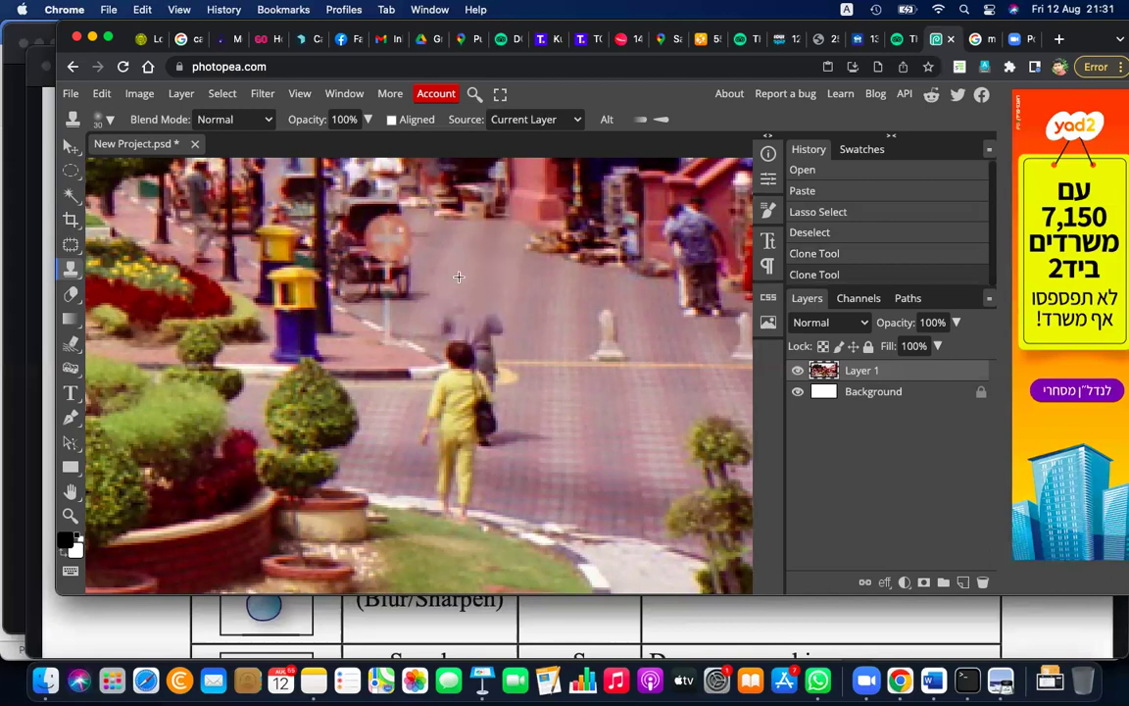
{"action": "left_click_drag", "start_coordinate": [456, 294], "coordinate": [451, 312]}
{"action": "left_click_drag", "start_coordinate": [454, 321], "coordinate": [461, 305]}
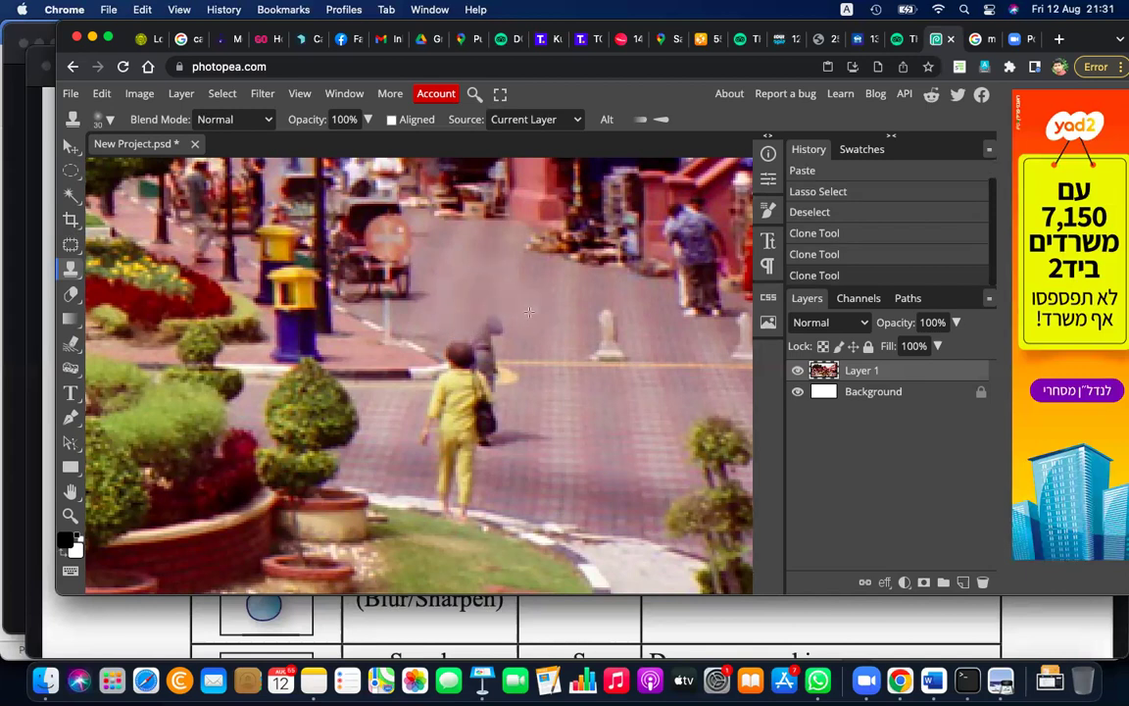
{"action": "left_click", "coordinate": [491, 339]}
{"action": "left_click", "coordinate": [484, 324]}
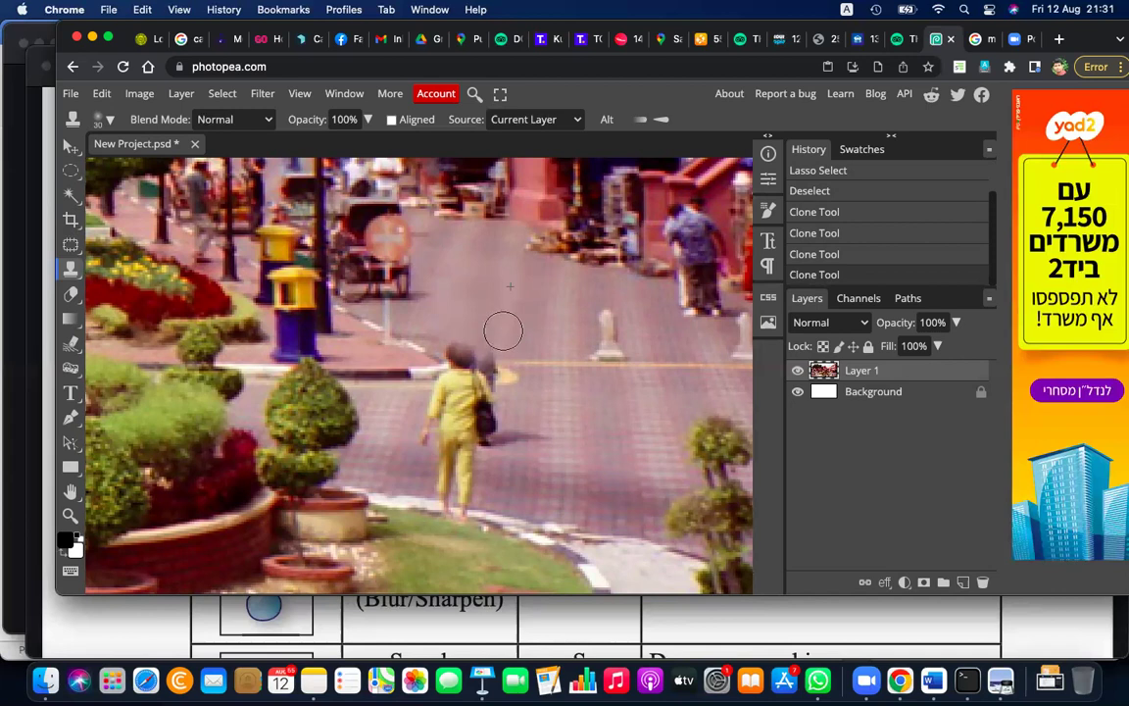
{"action": "left_click", "coordinate": [642, 211]}
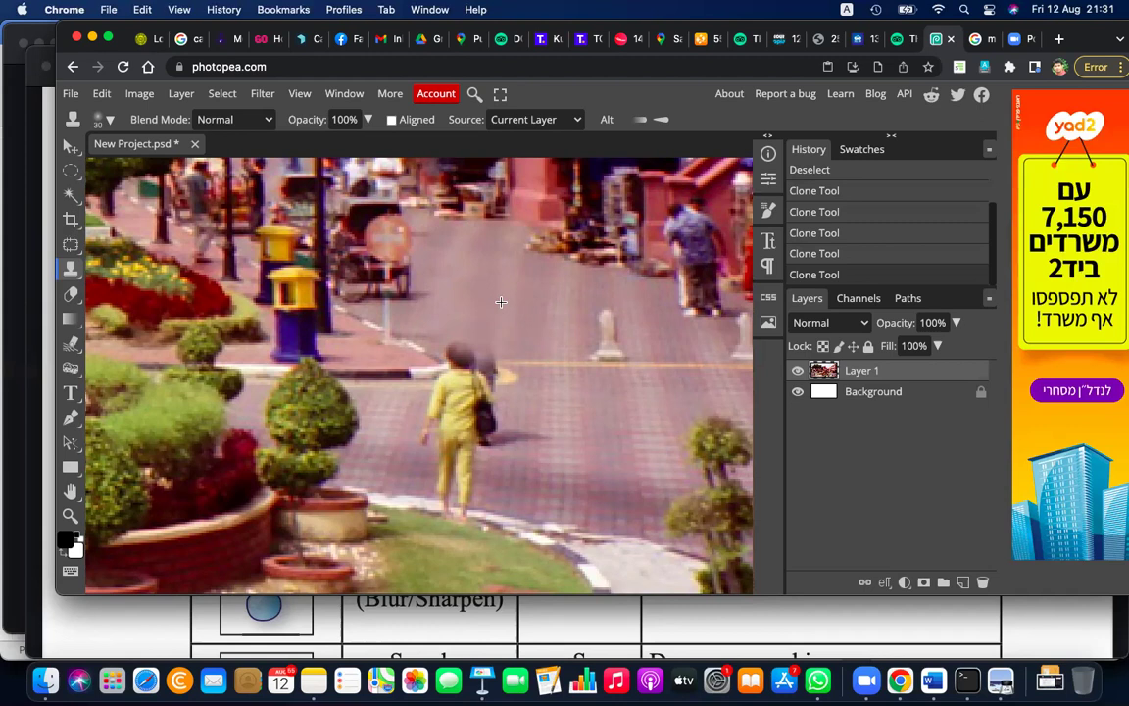
Step: Sample clean road and clone it over the woman in yellow's head, body and legs
{"action": "mouse_move", "coordinate": [479, 366]}
{"action": "left_mouse_down"}
{"action": "mouse_move", "coordinate": [478, 380]}
{"action": "mouse_move", "coordinate": [499, 370]}
{"action": "mouse_move", "coordinate": [482, 397]}
{"action": "mouse_move", "coordinate": [433, 363]}
{"action": "mouse_move", "coordinate": [451, 358]}
{"action": "left_mouse_up"}
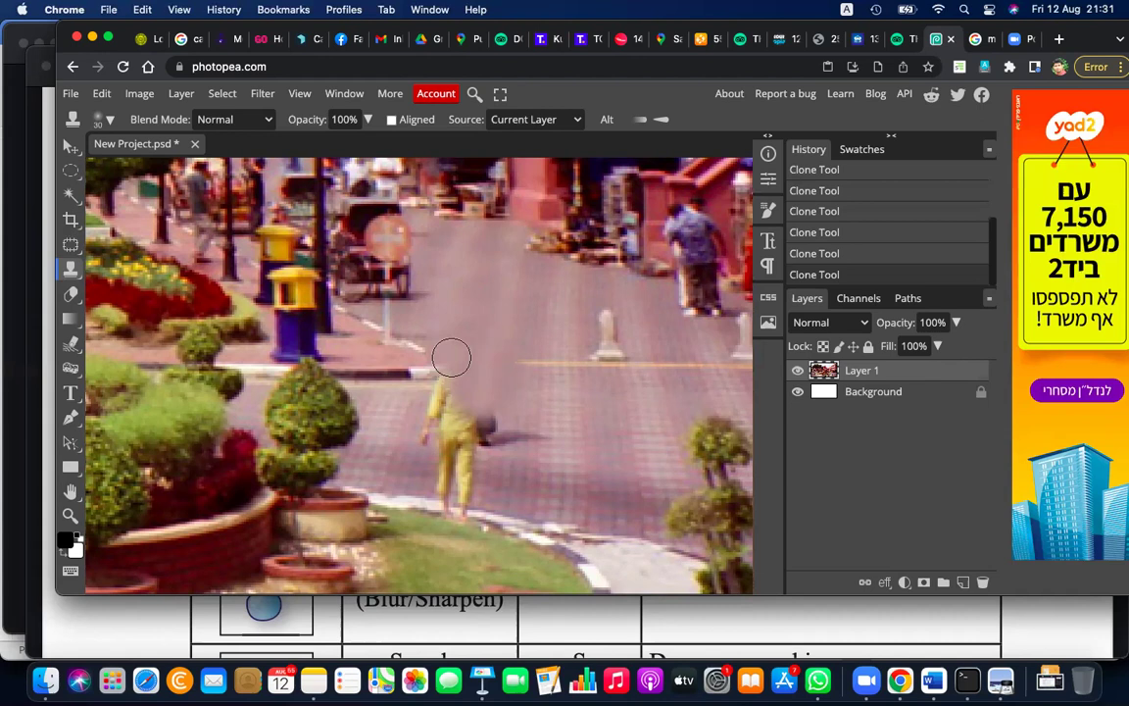
{"action": "left_click", "coordinate": [561, 248], "text": "alt"}
{"action": "left_click_drag", "start_coordinate": [469, 308], "coordinate": [468, 316]}
{"action": "left_click_drag", "start_coordinate": [468, 368], "coordinate": [436, 424]}
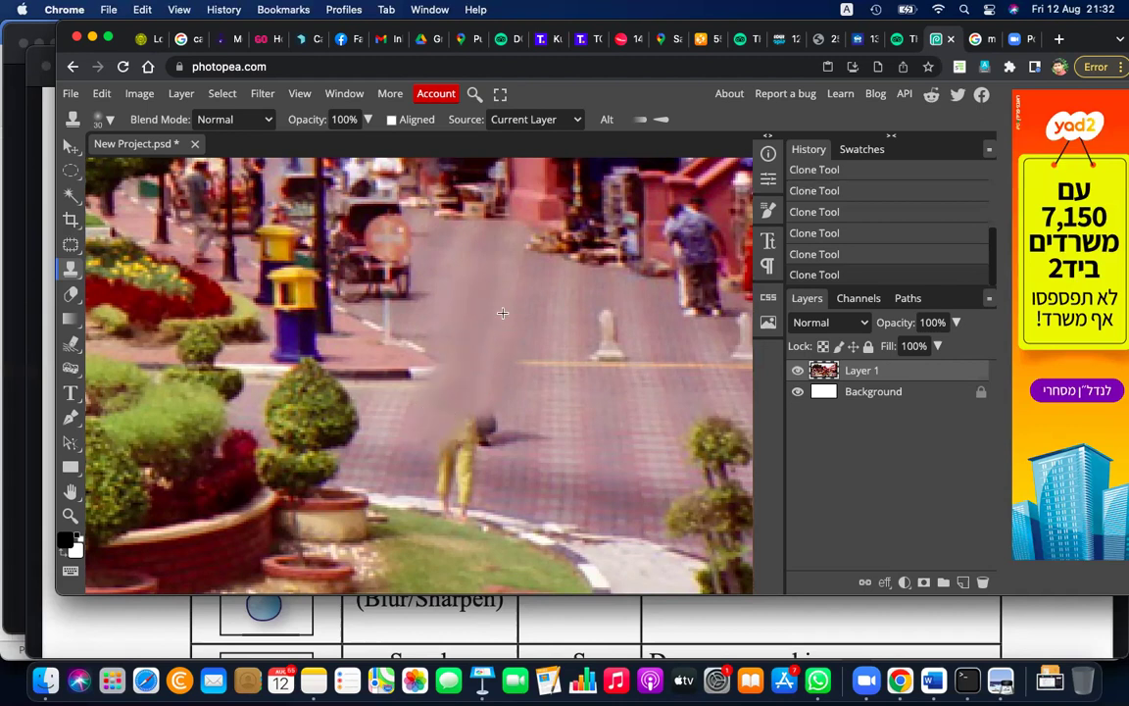
{"action": "mouse_move", "coordinate": [421, 407]}
{"action": "left_mouse_down"}
{"action": "mouse_move", "coordinate": [459, 446]}
{"action": "mouse_move", "coordinate": [474, 422]}
{"action": "mouse_move", "coordinate": [499, 433]}
{"action": "left_mouse_up"}
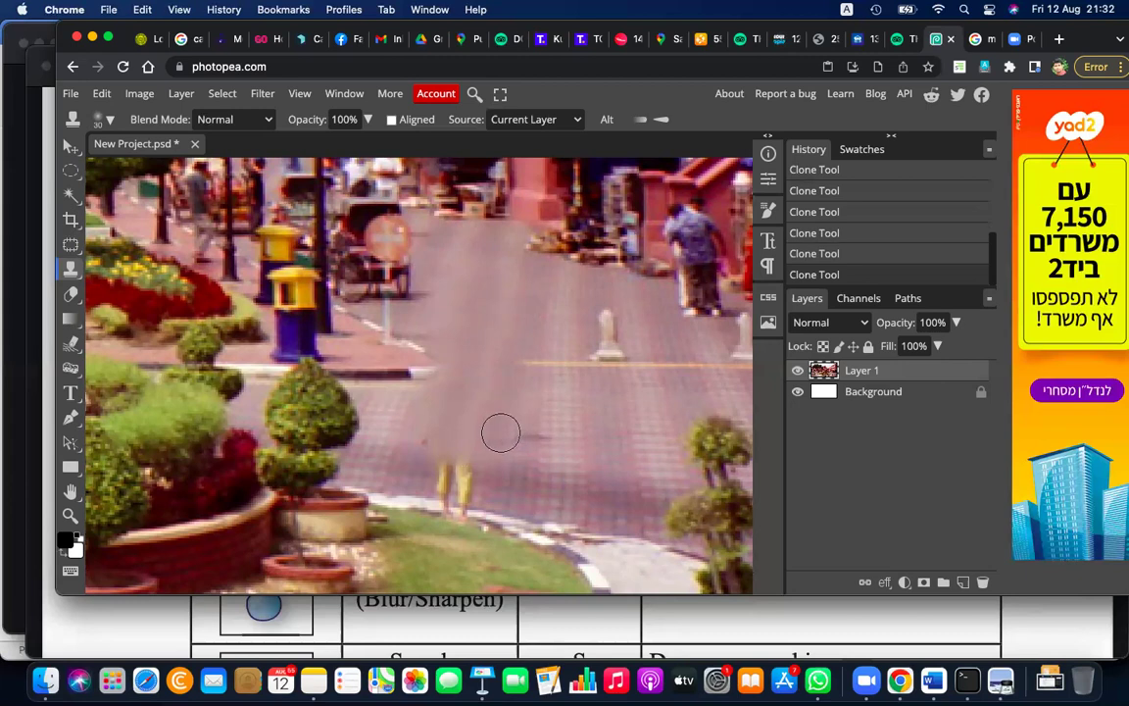
{"action": "left_click", "coordinate": [521, 328], "text": "alt"}
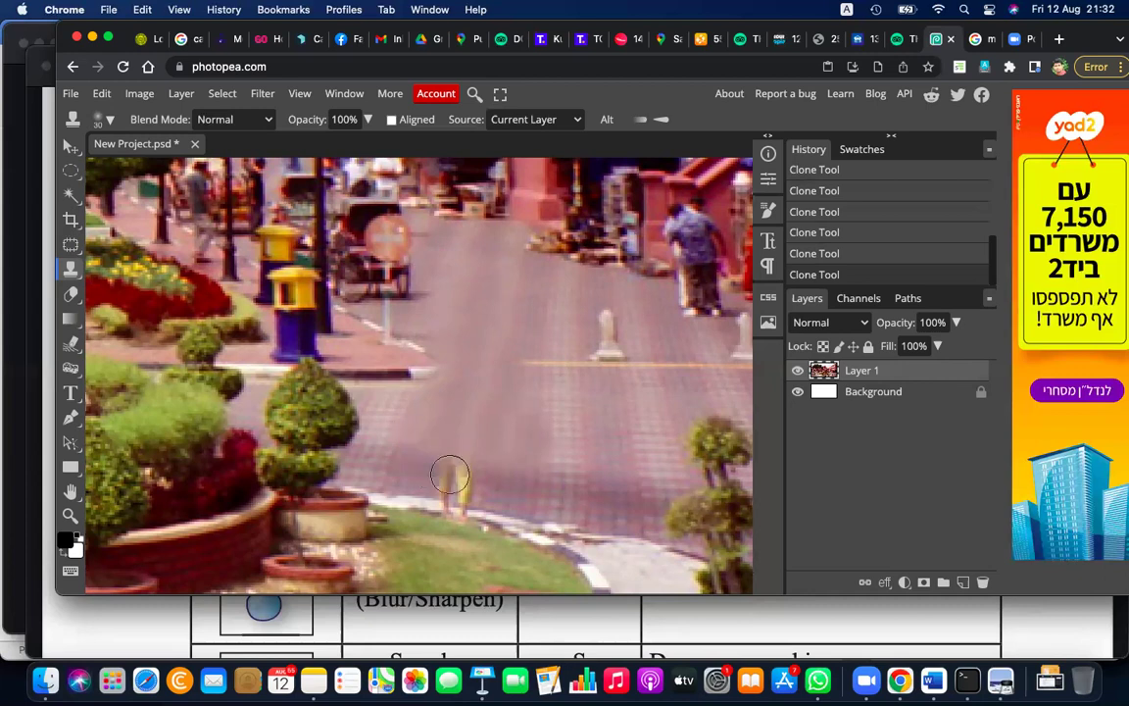
{"action": "left_click_drag", "start_coordinate": [453, 472], "coordinate": [467, 483]}
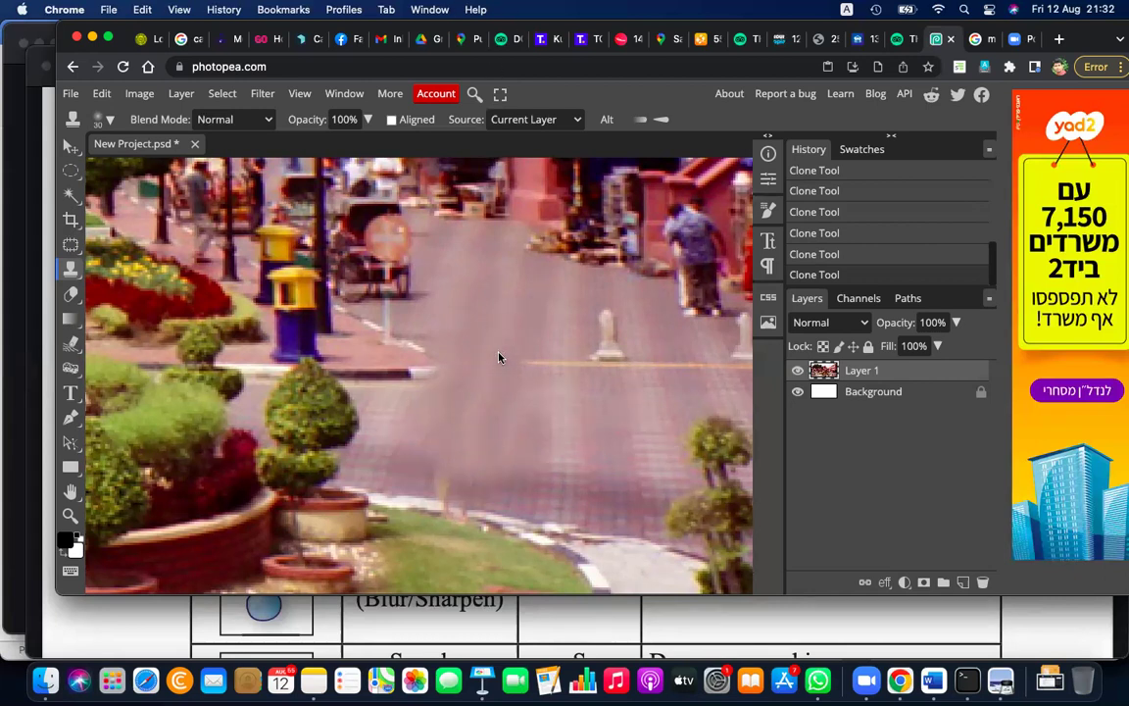
Step: Zoom out, then clone a second topiary, curbside flowers and a duplicate motorcyclist
{"action": "scroll", "coordinate": [498, 356], "scroll_direction": "down", "scroll_amount": 2}
{"action": "scroll", "coordinate": [498, 357], "scroll_direction": "down", "scroll_amount": 2}
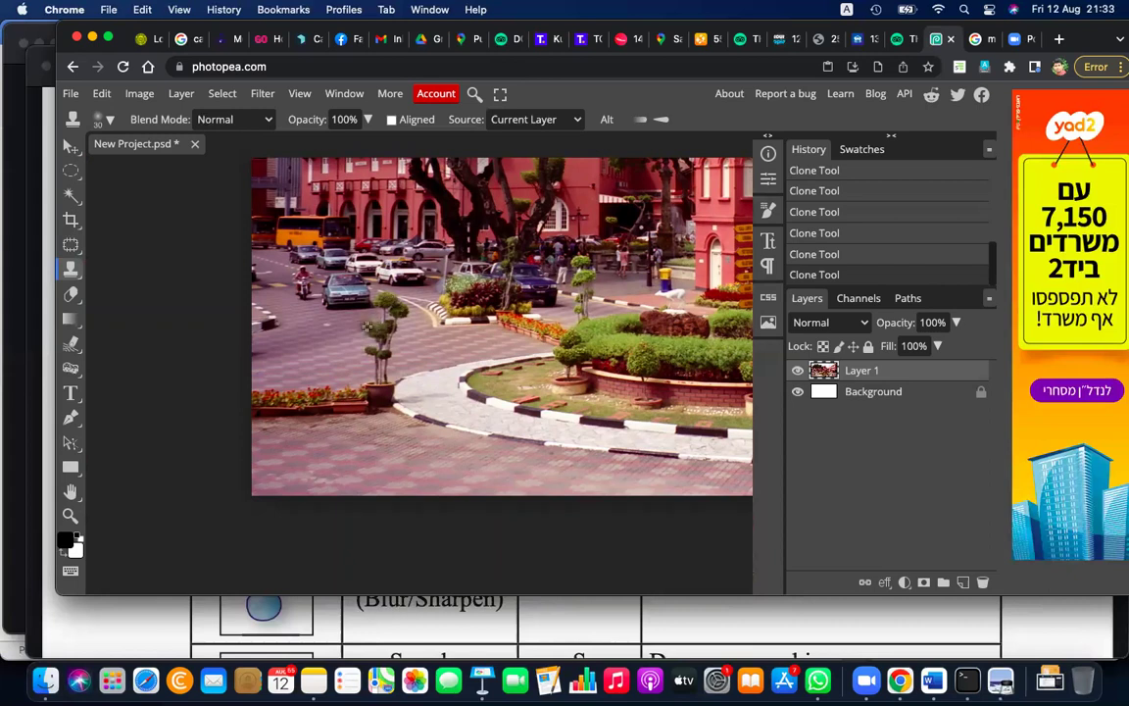
{"action": "mouse_move", "coordinate": [349, 343]}
{"action": "left_mouse_down"}
{"action": "mouse_move", "coordinate": [358, 370]}
{"action": "mouse_move", "coordinate": [337, 376]}
{"action": "left_mouse_up"}
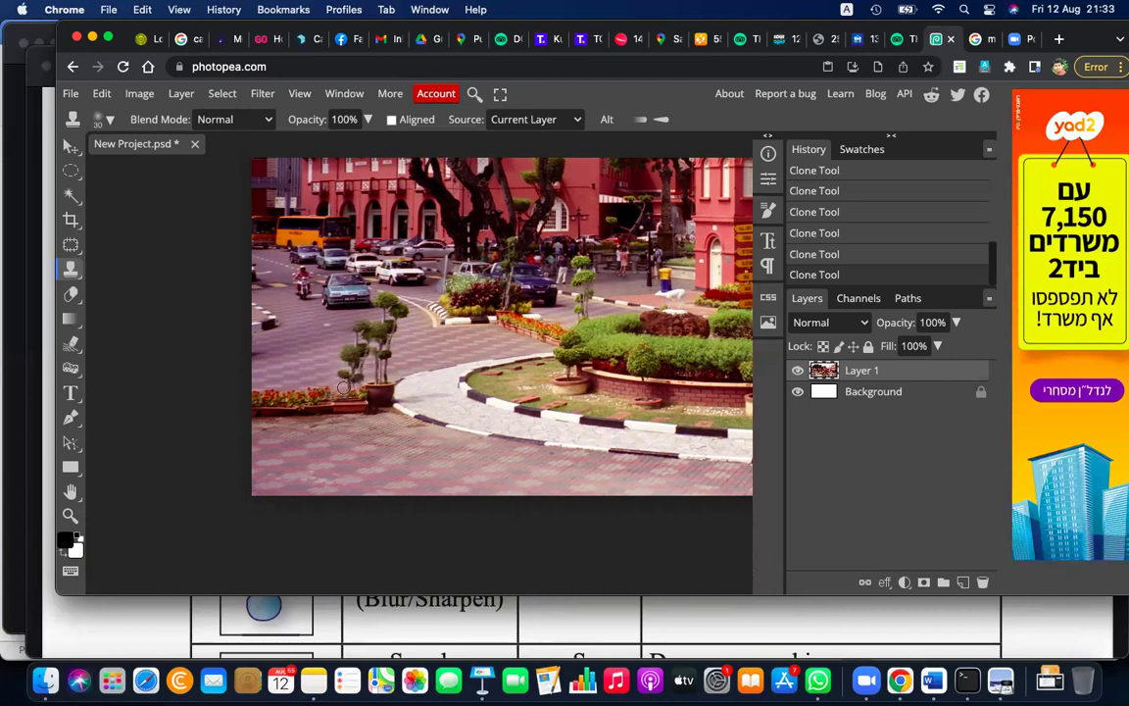
{"action": "left_click_drag", "start_coordinate": [351, 383], "coordinate": [606, 329]}
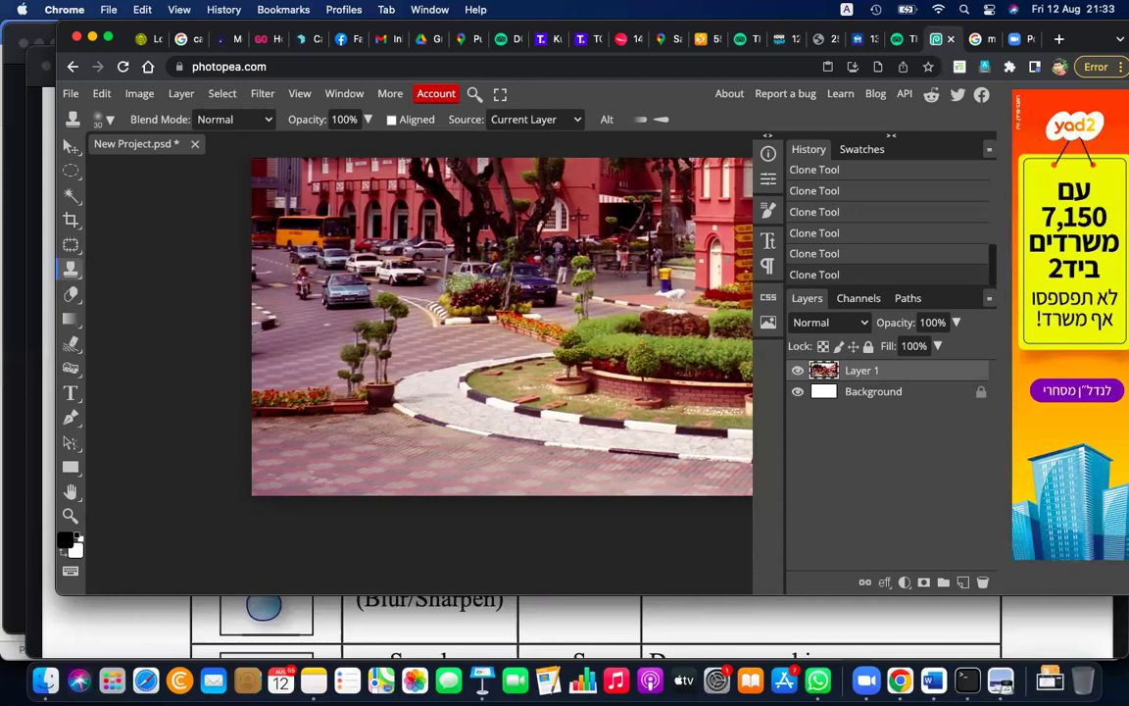
{"action": "left_click_drag", "start_coordinate": [288, 291], "coordinate": [292, 307]}
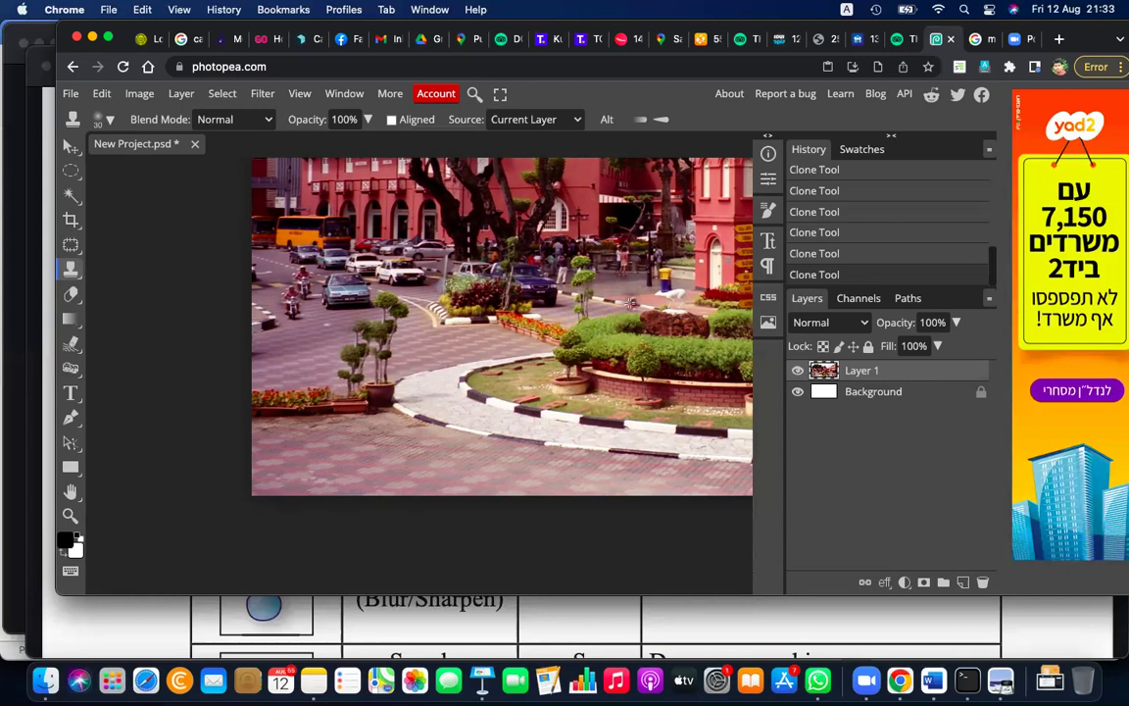
Step: Scroll the textbook's page-102 tool table to the Other Tools rows, then return to Photopea
{"action": "left_click", "coordinate": [1001, 679]}
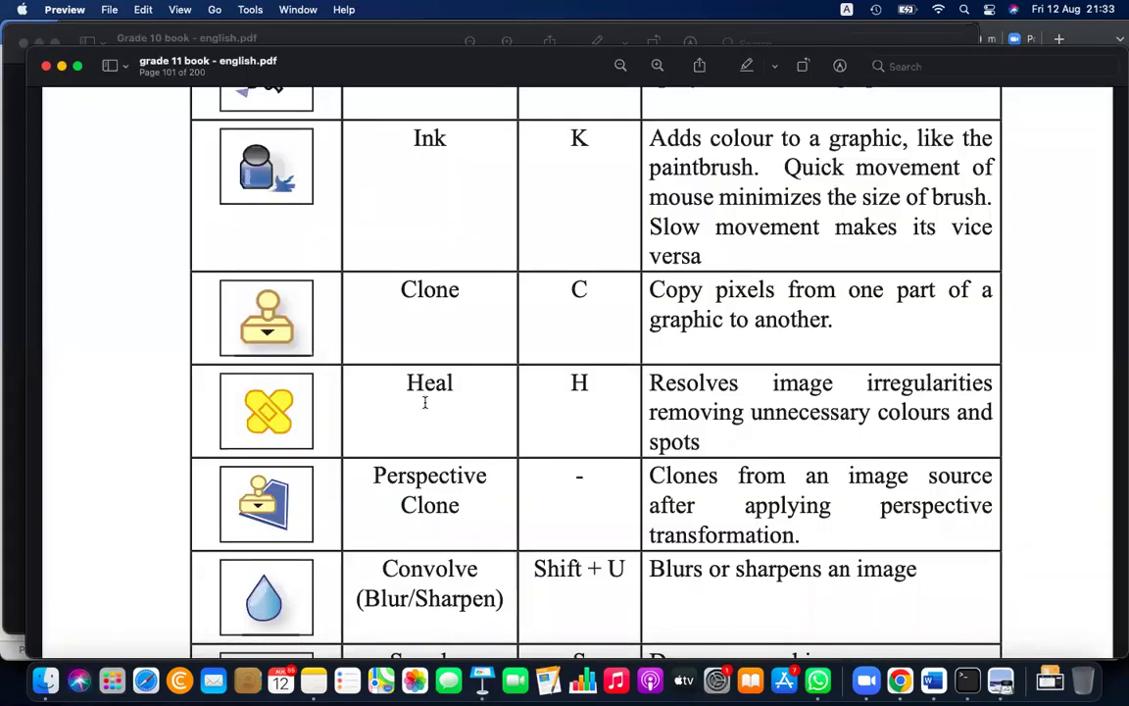
{"action": "scroll", "coordinate": [424, 402], "scroll_direction": "down", "scroll_amount": 3}
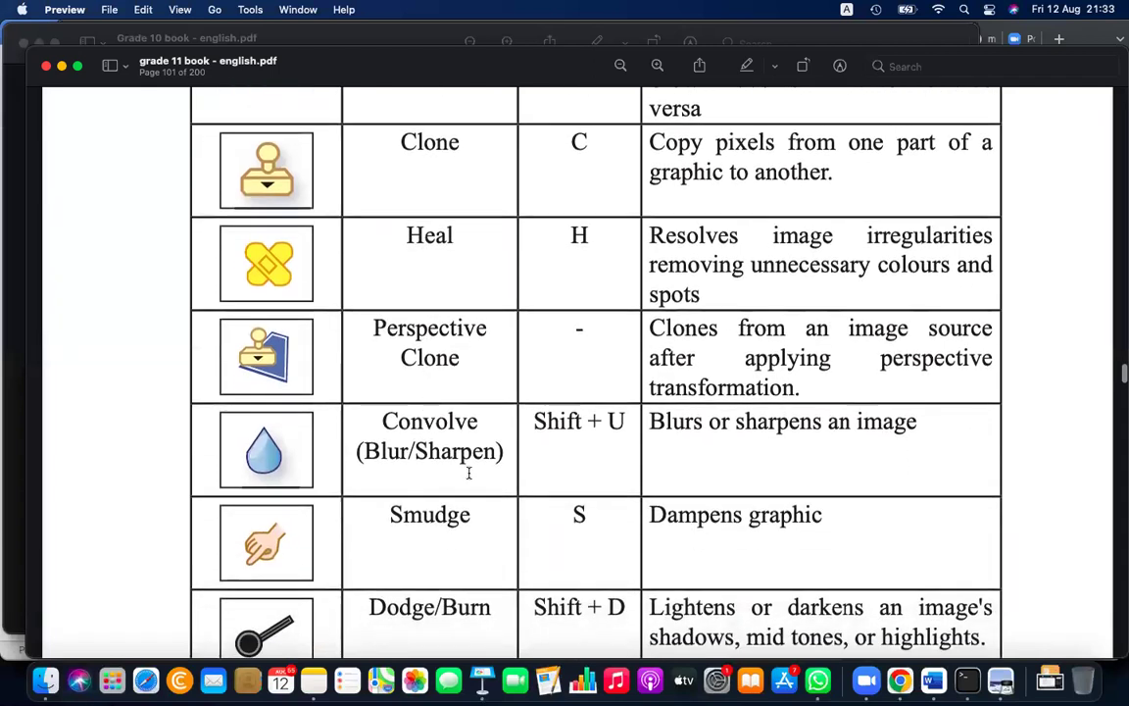
{"action": "scroll", "coordinate": [487, 507], "scroll_direction": "down", "scroll_amount": 3}
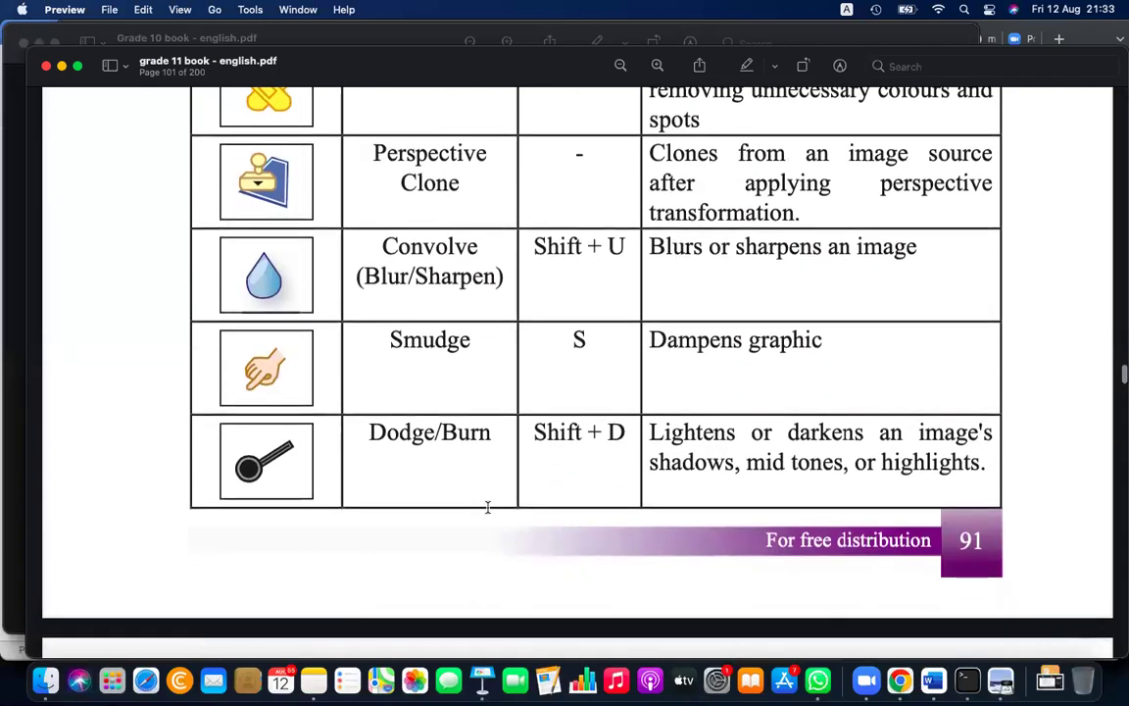
{"action": "scroll", "coordinate": [487, 507], "scroll_direction": "down", "scroll_amount": 5}
{"action": "scroll", "coordinate": [487, 507], "scroll_direction": "down", "scroll_amount": 3}
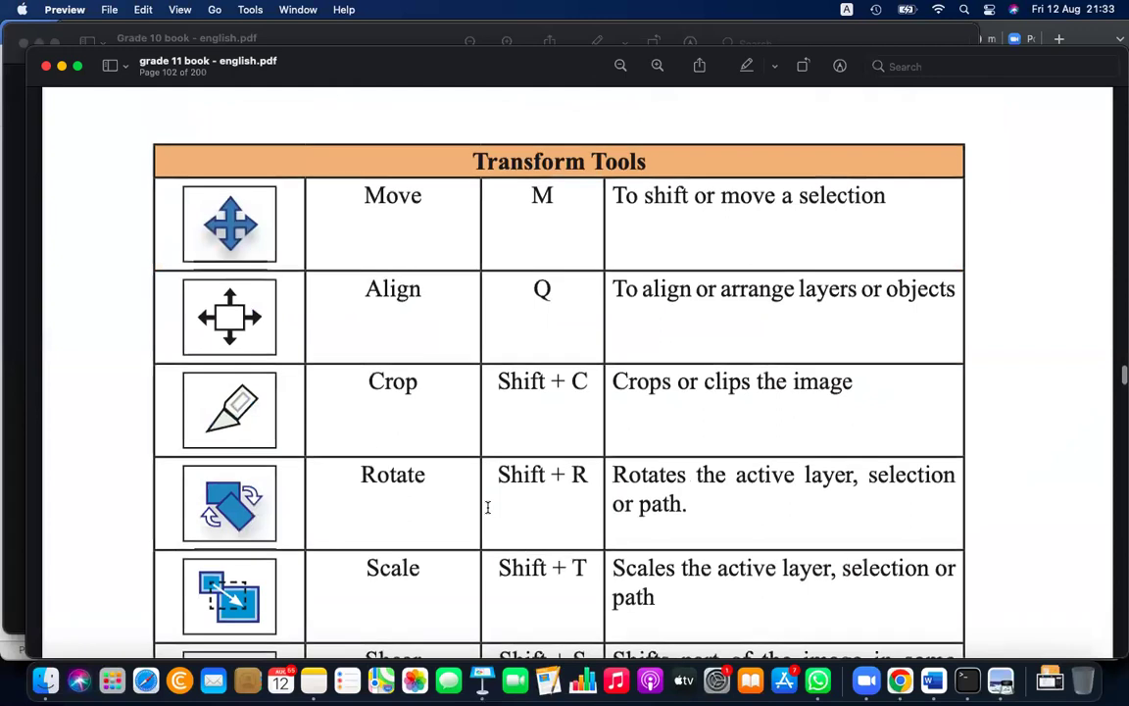
{"action": "scroll", "coordinate": [487, 507], "scroll_direction": "down", "scroll_amount": 5}
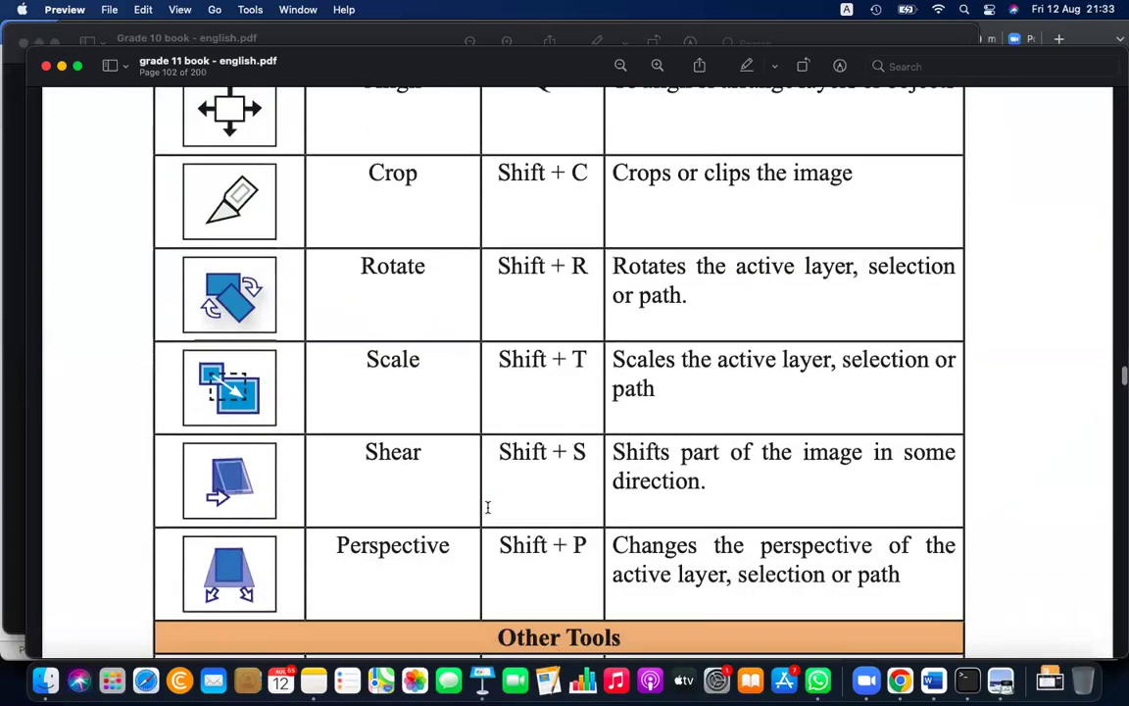
{"action": "scroll", "coordinate": [487, 506], "scroll_direction": "down", "scroll_amount": 3}
{"action": "scroll", "coordinate": [487, 506], "scroll_direction": "up", "scroll_amount": 2}
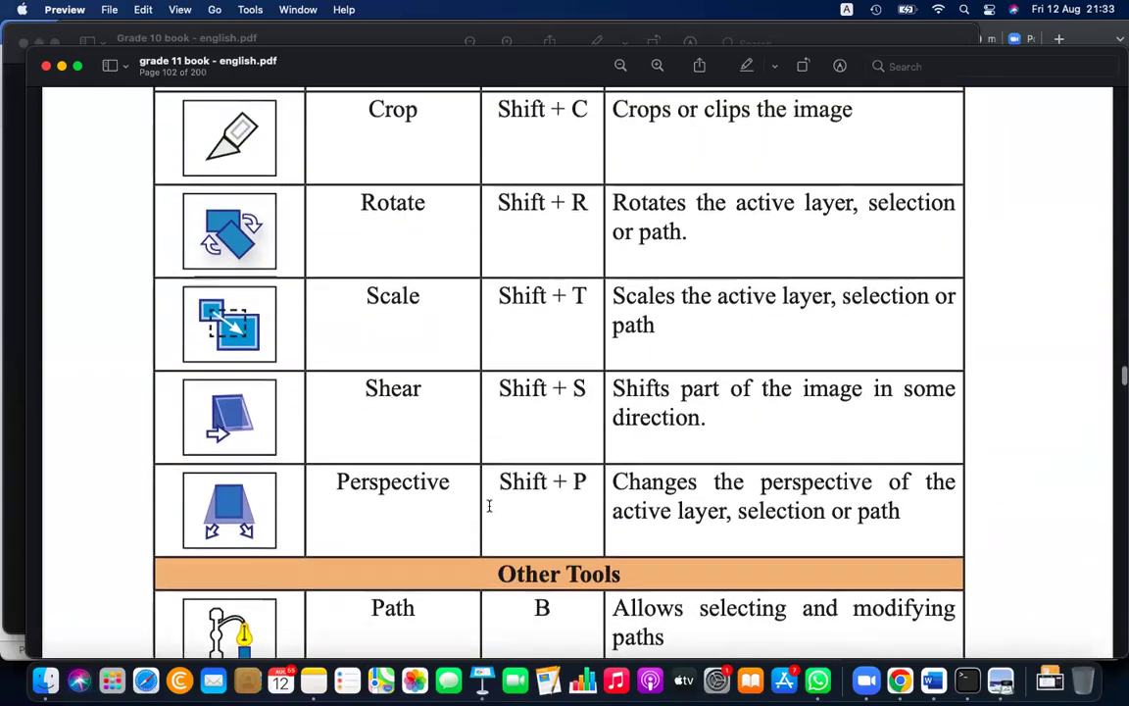
{"action": "scroll", "coordinate": [489, 506], "scroll_direction": "up", "scroll_amount": 1}
{"action": "scroll", "coordinate": [489, 506], "scroll_direction": "down", "scroll_amount": 2}
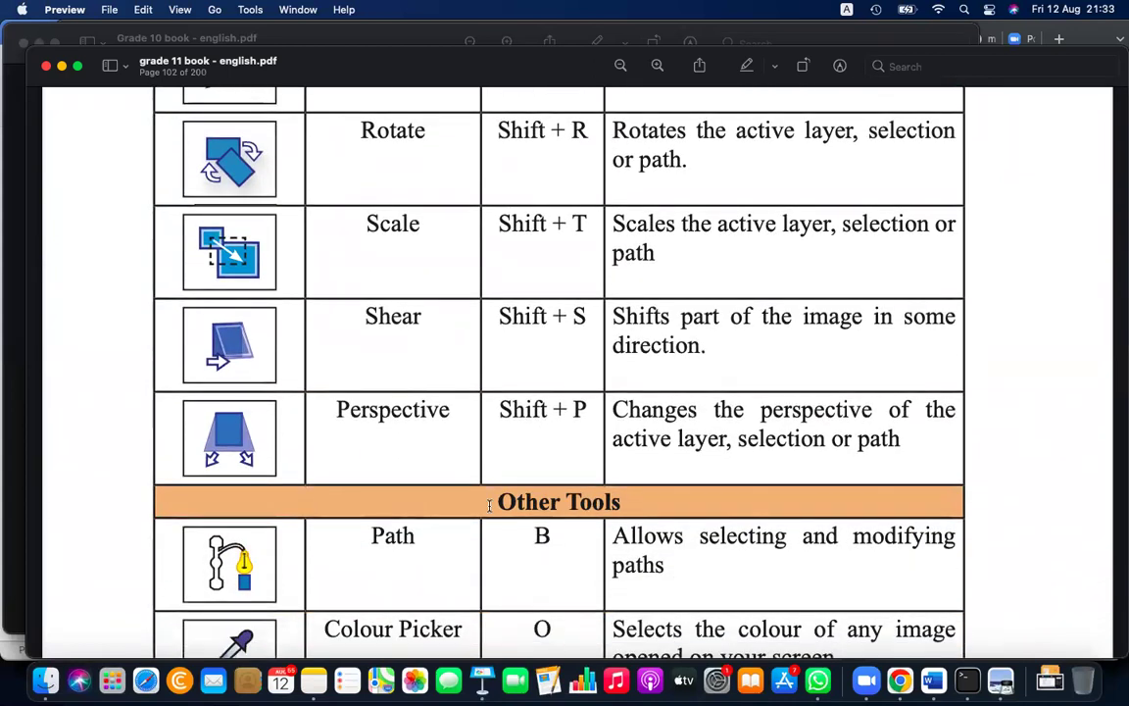
{"action": "scroll", "coordinate": [489, 506], "scroll_direction": "down", "scroll_amount": 1}
{"action": "scroll", "coordinate": [489, 506], "scroll_direction": "down", "scroll_amount": 5}
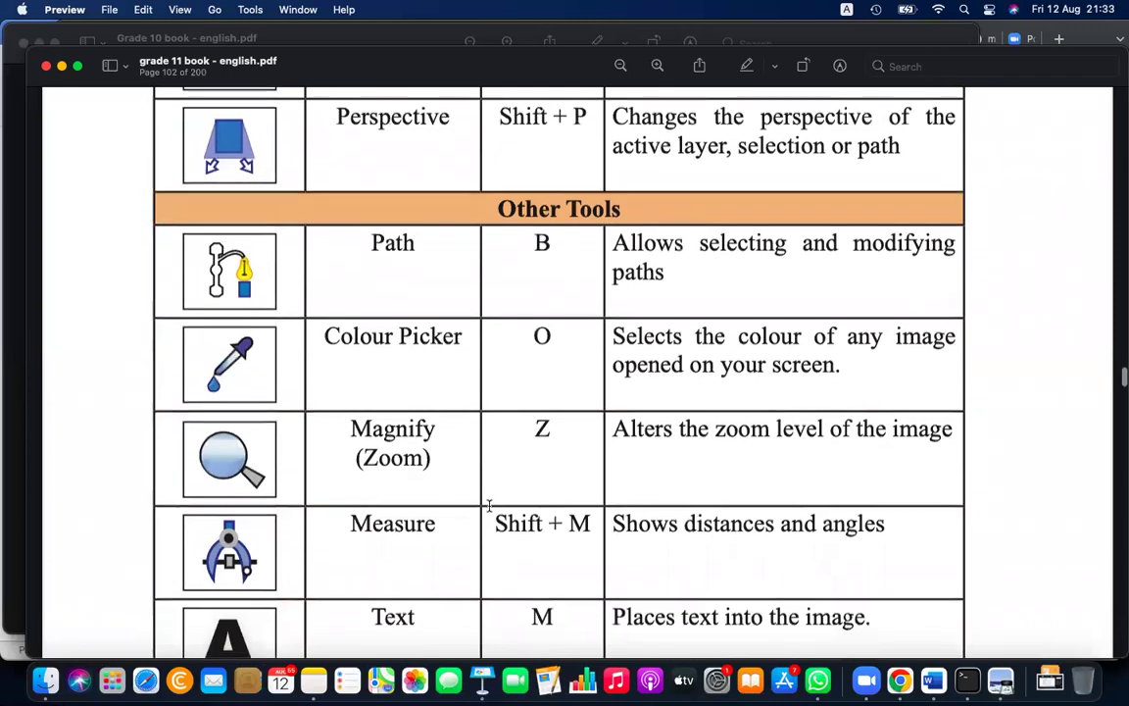
{"action": "scroll", "coordinate": [487, 504], "scroll_direction": "down", "scroll_amount": 3}
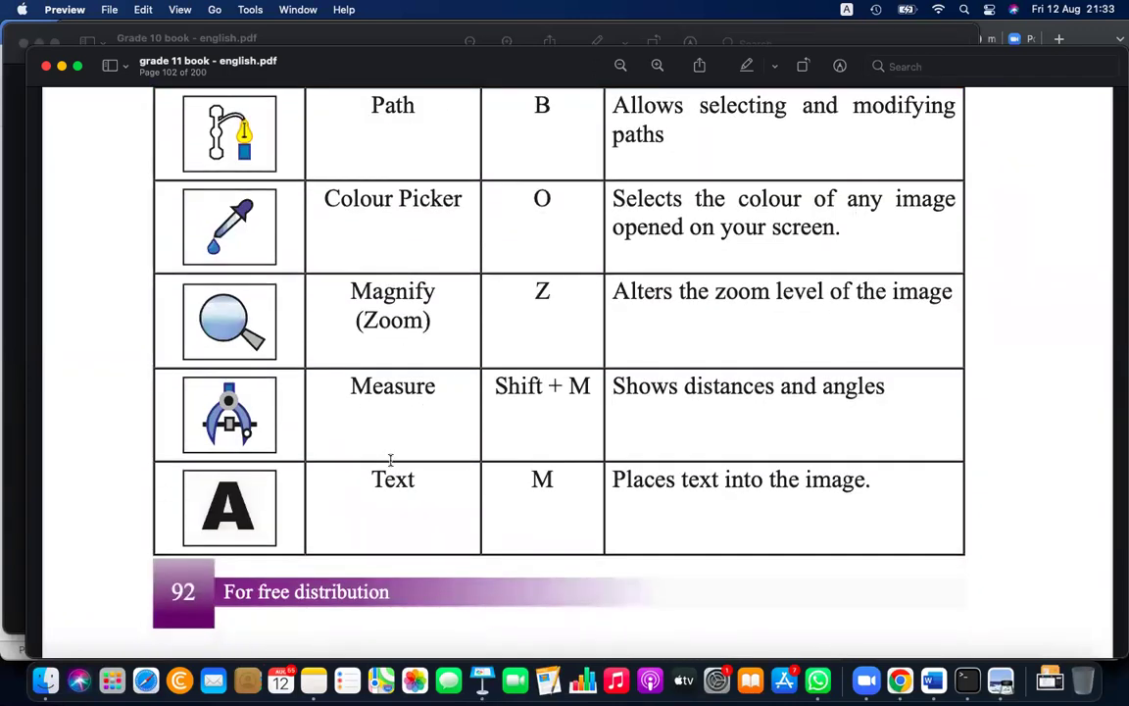
{"action": "key", "text": "super+Tab"}
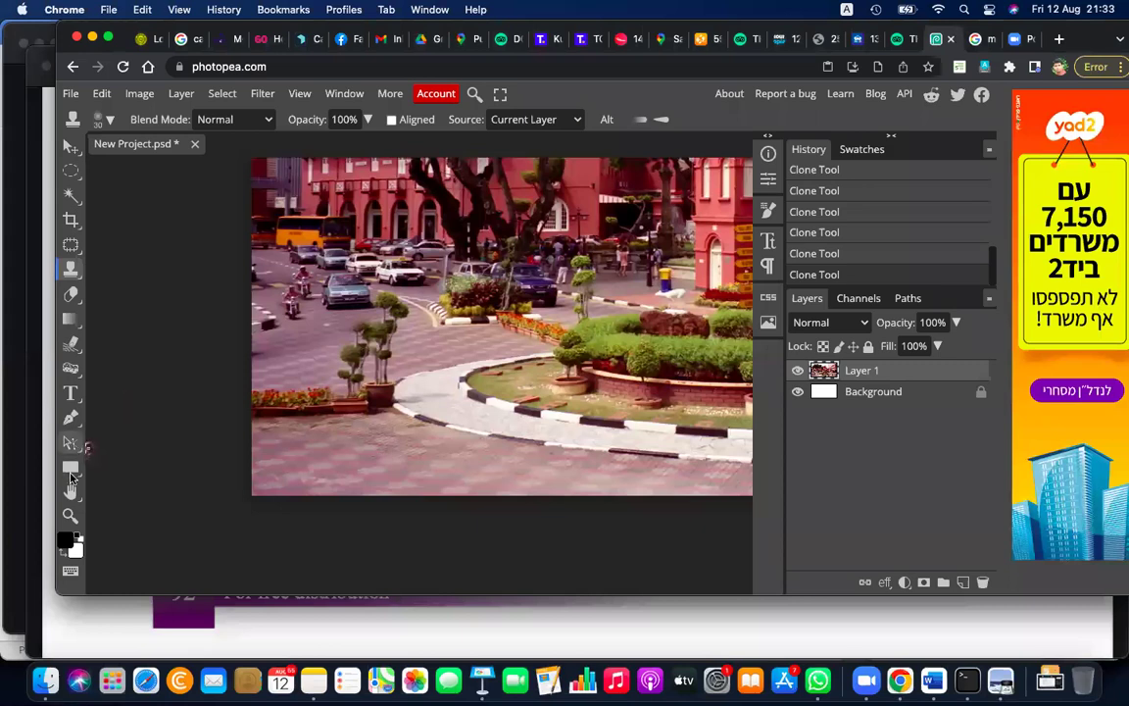
Step: Zoom in repeatedly on the striped curb with the Zoom tool
{"action": "left_click", "coordinate": [71, 515]}
{"action": "left_click", "coordinate": [446, 285]}
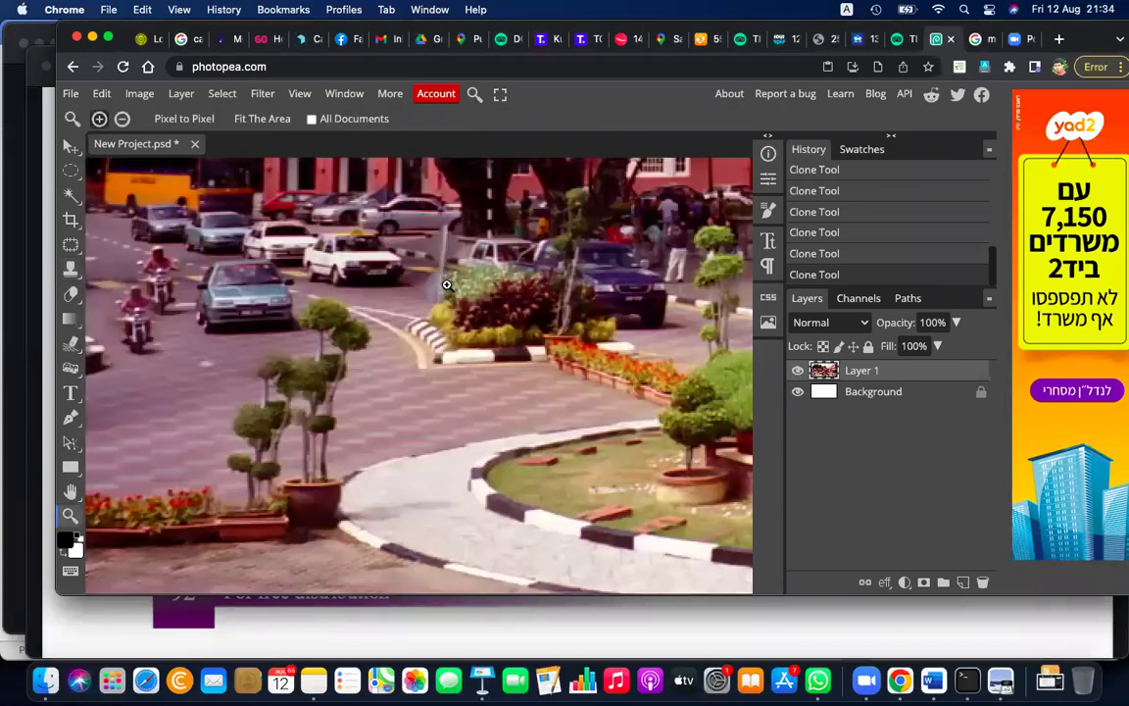
{"action": "left_click", "coordinate": [446, 284]}
{"action": "left_click", "coordinate": [446, 284]}
{"action": "left_click", "coordinate": [446, 284]}
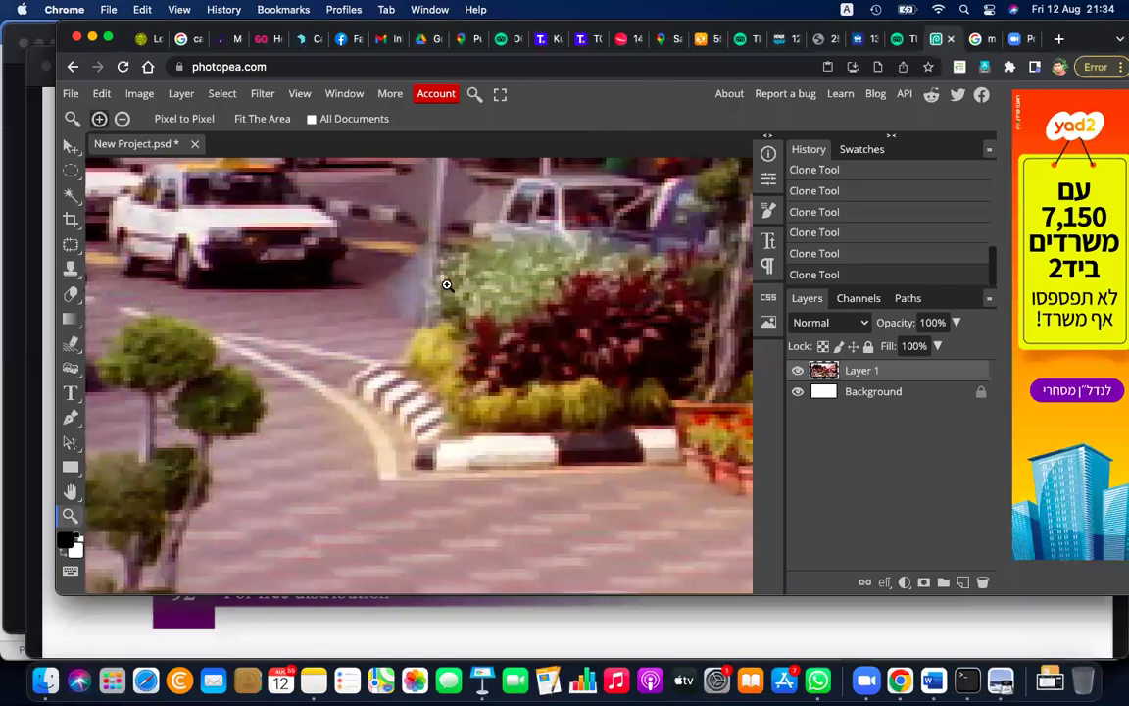
{"action": "left_click", "coordinate": [446, 285]}
{"action": "left_click", "coordinate": [448, 423]}
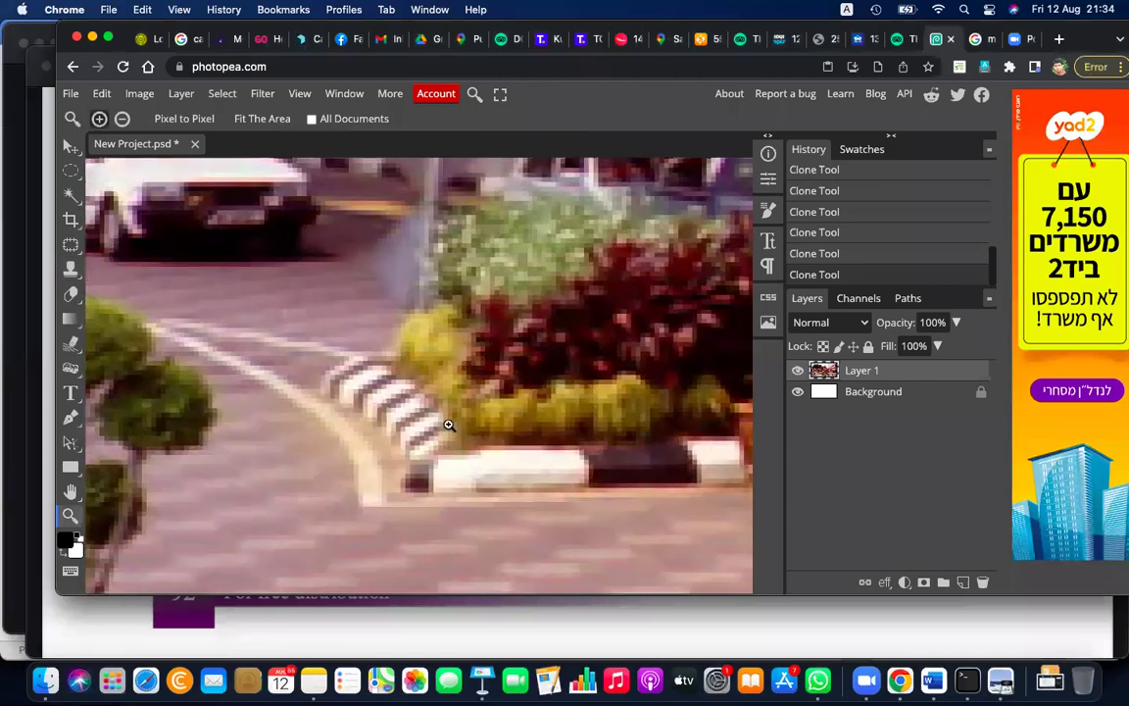
Step: Zoom back out to the whole street scene, toggling between zoom-out and zoom-in
{"action": "left_click", "coordinate": [121, 119]}
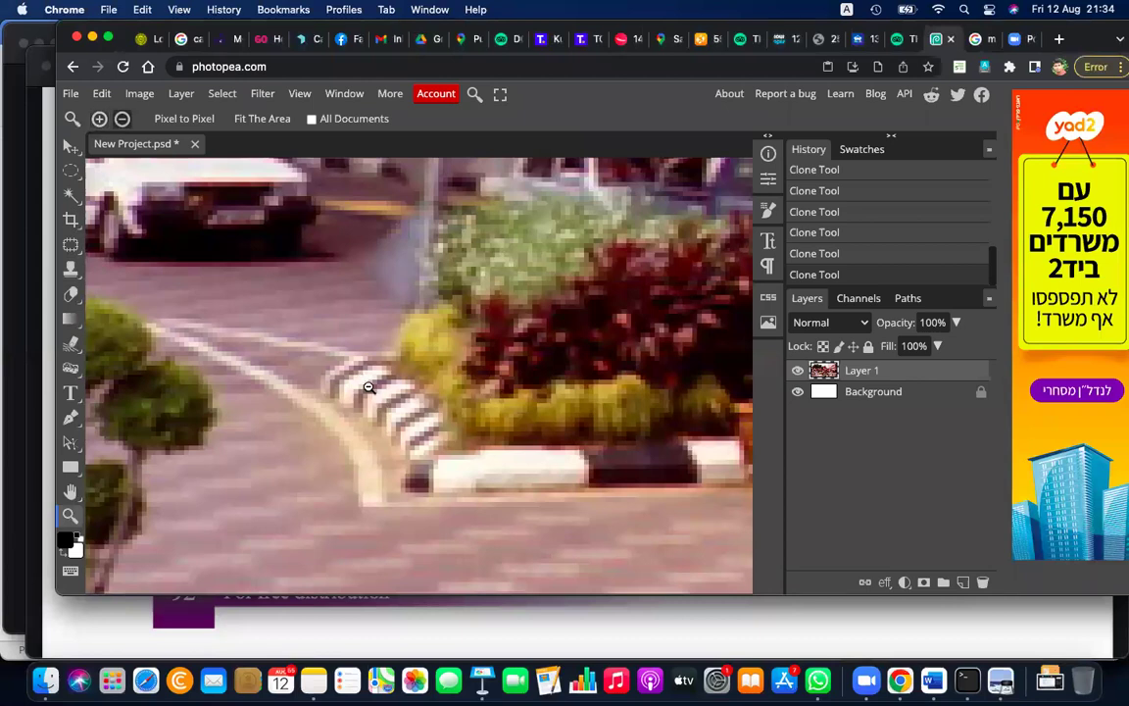
{"action": "left_click", "coordinate": [365, 385]}
{"action": "left_click", "coordinate": [351, 355]}
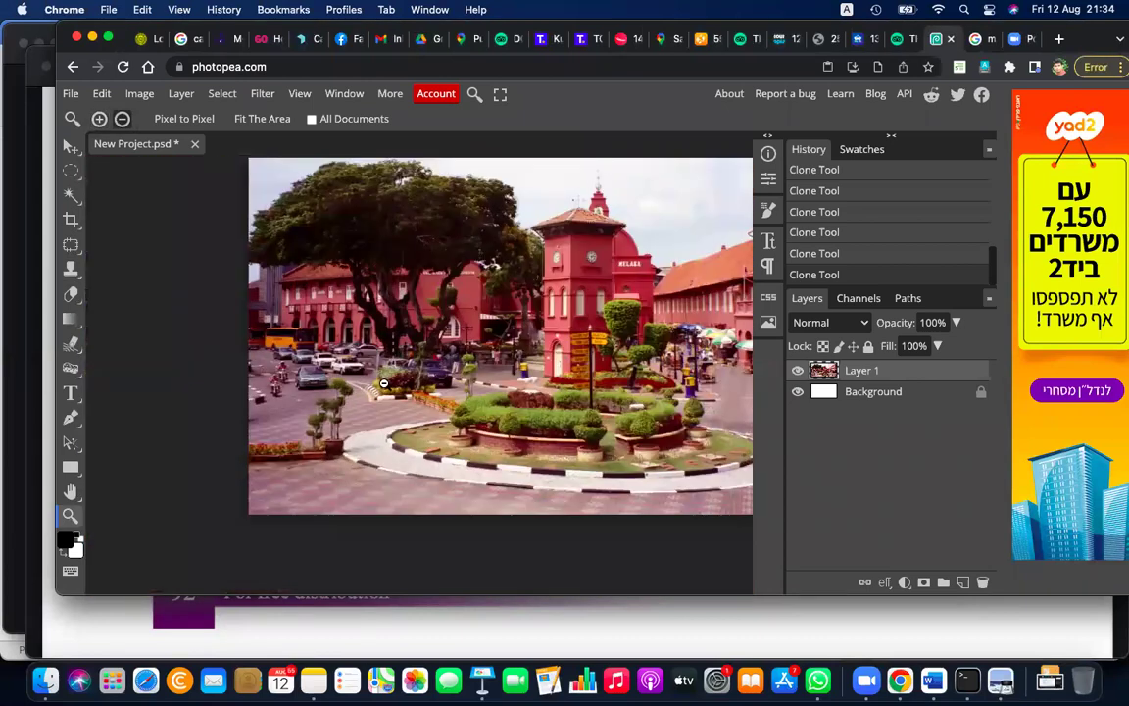
{"action": "left_click", "coordinate": [346, 346]}
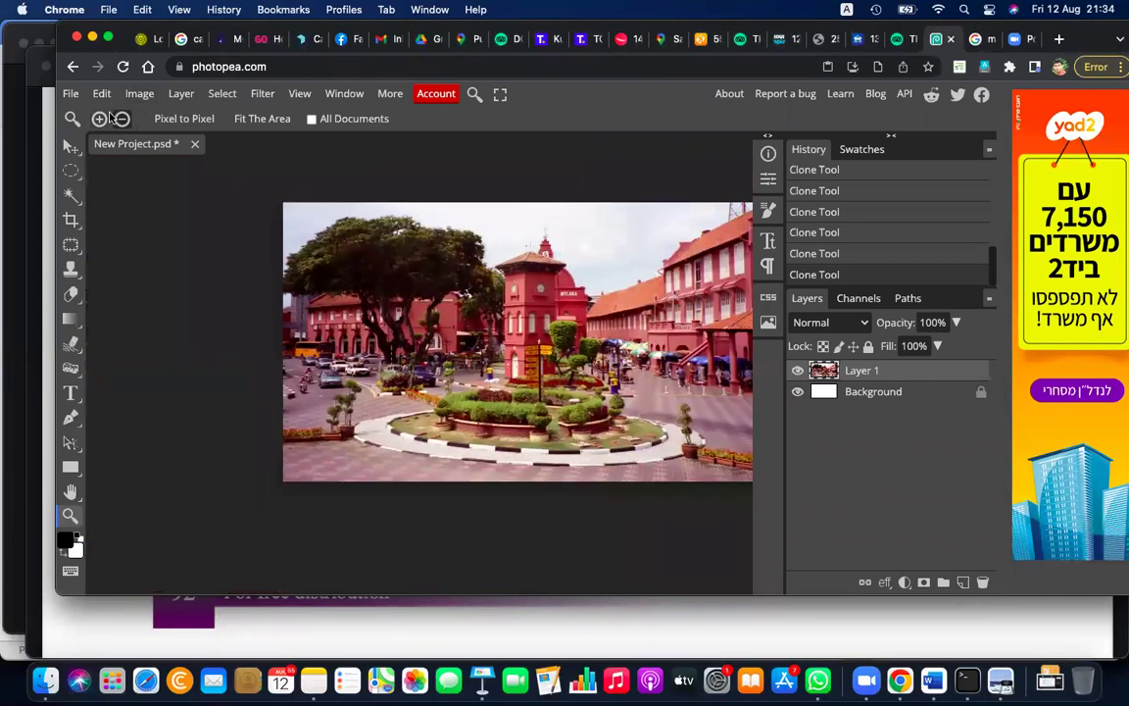
{"action": "left_click", "coordinate": [99, 118]}
{"action": "left_click", "coordinate": [440, 262]}
{"action": "left_click", "coordinate": [121, 118]}
{"action": "left_click", "coordinate": [420, 265]}
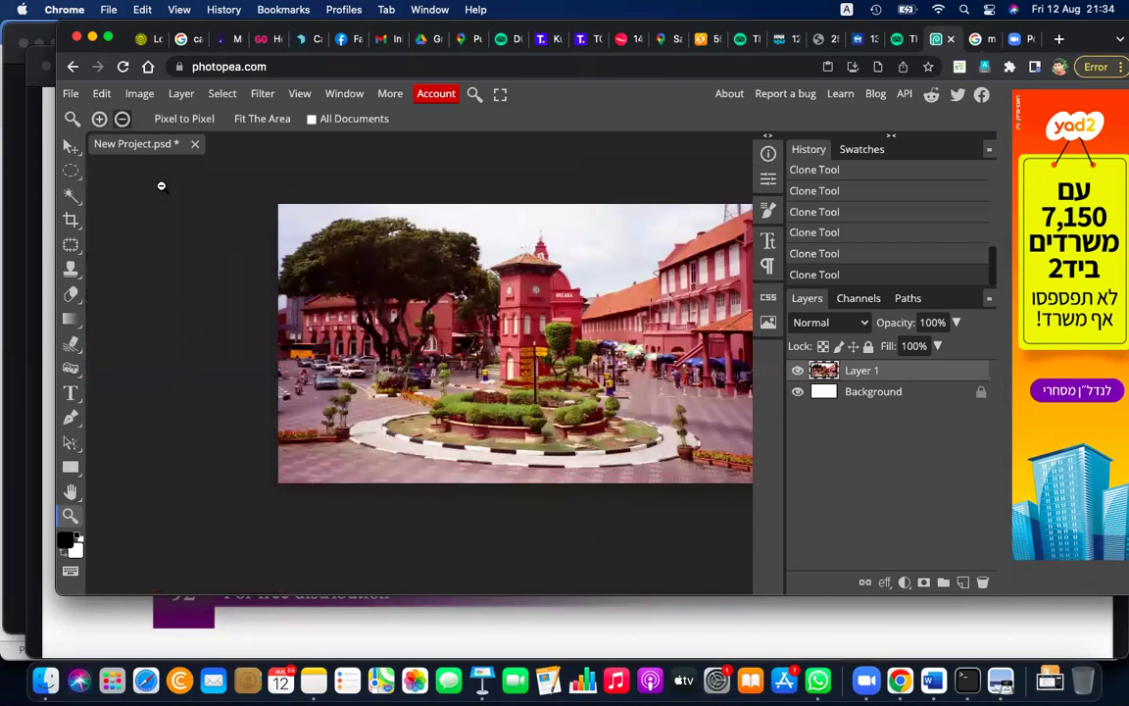
{"action": "left_click", "coordinate": [99, 119]}
{"action": "left_click", "coordinate": [426, 301]}
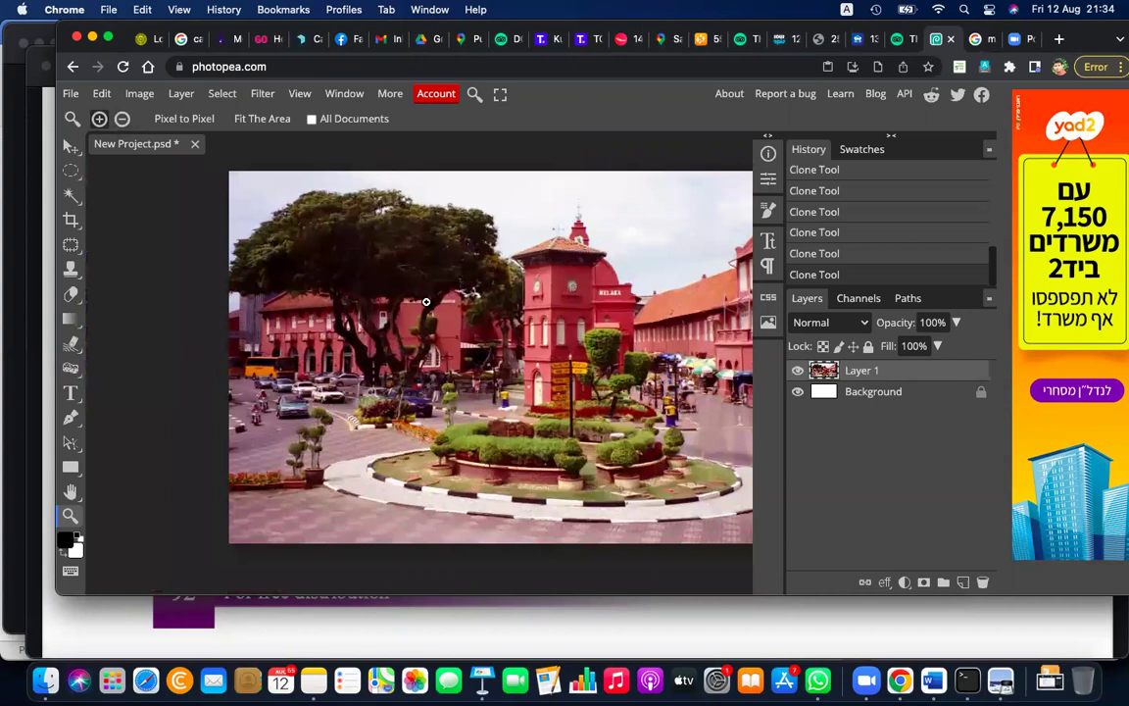
{"action": "key", "text": "super+Tab"}
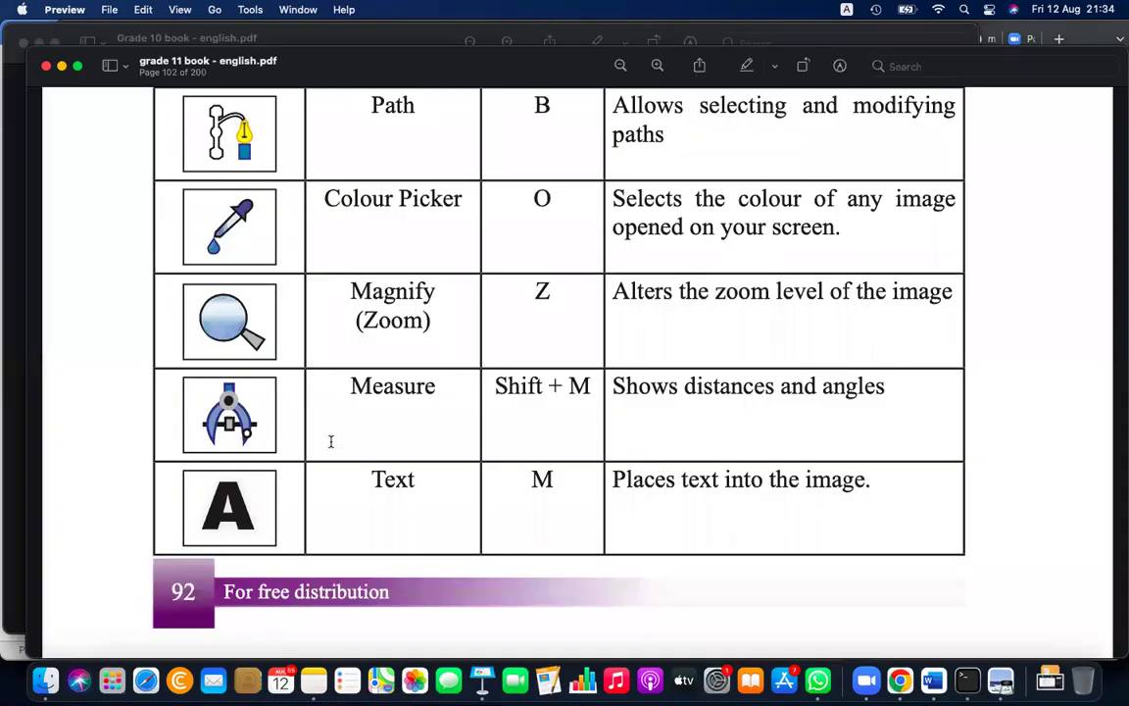
{"action": "scroll", "coordinate": [327, 433], "scroll_direction": "up", "scroll_amount": 5}
{"action": "scroll", "coordinate": [325, 428], "scroll_direction": "down", "scroll_amount": 2}
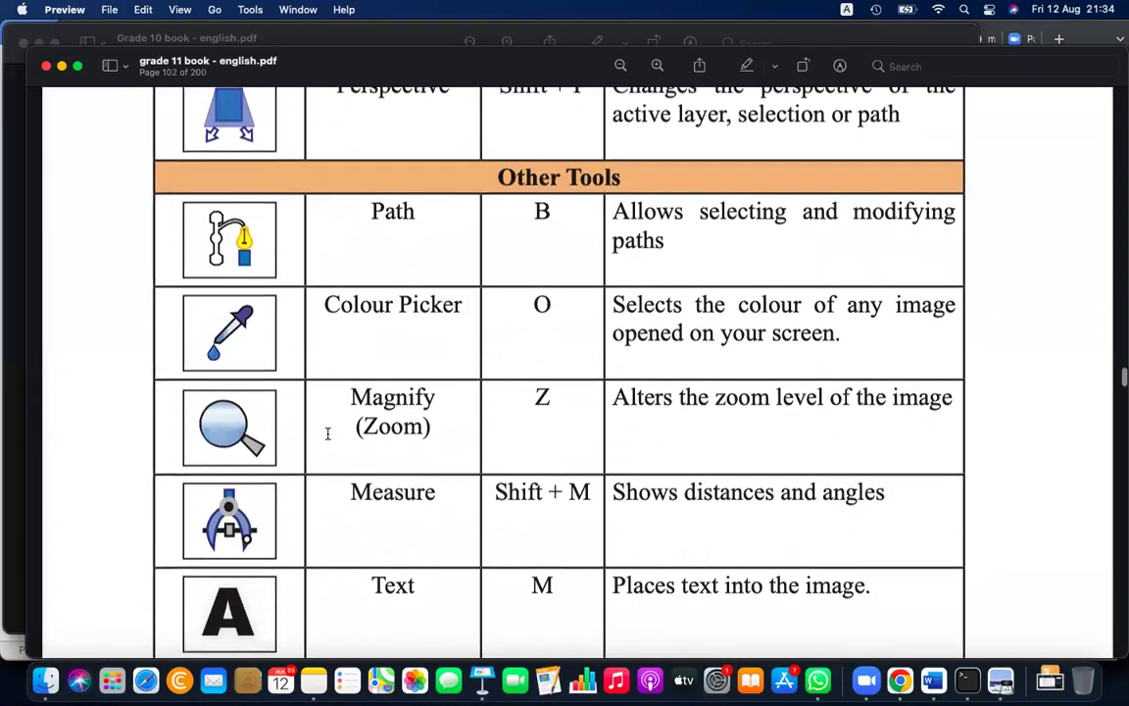
{"action": "key", "text": "super+Tab"}
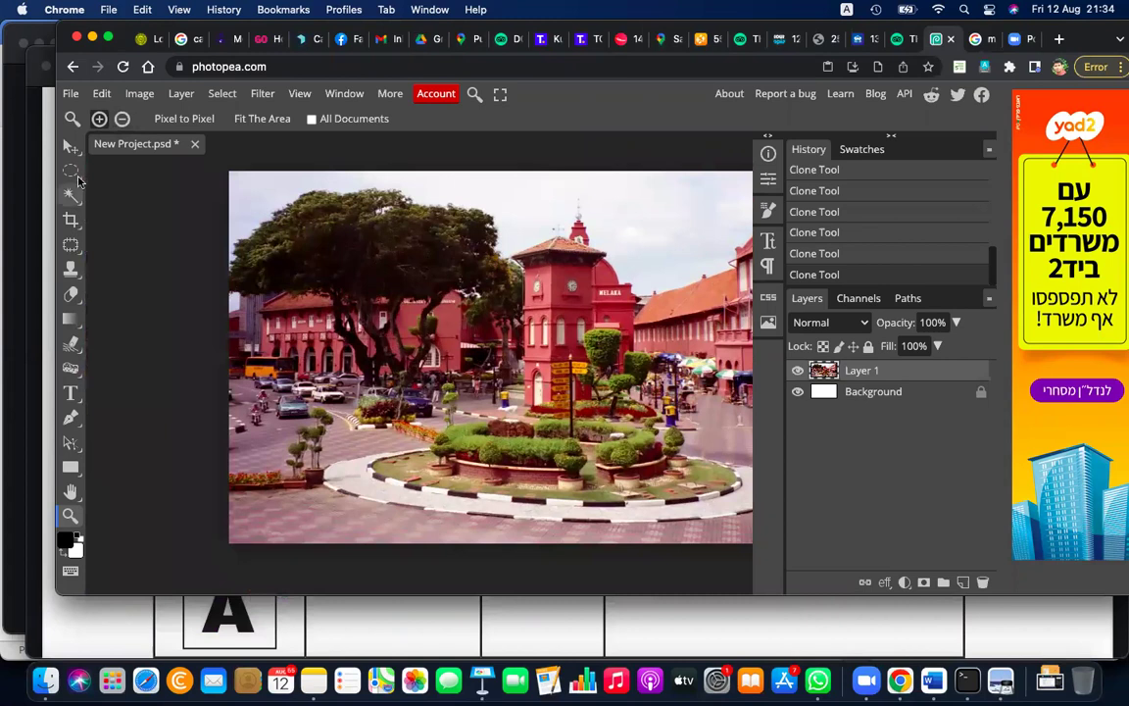
Step: Measure the curb's tilt with the Ruler tool and undo two clone strokes
{"action": "left_click", "coordinate": [73, 223]}
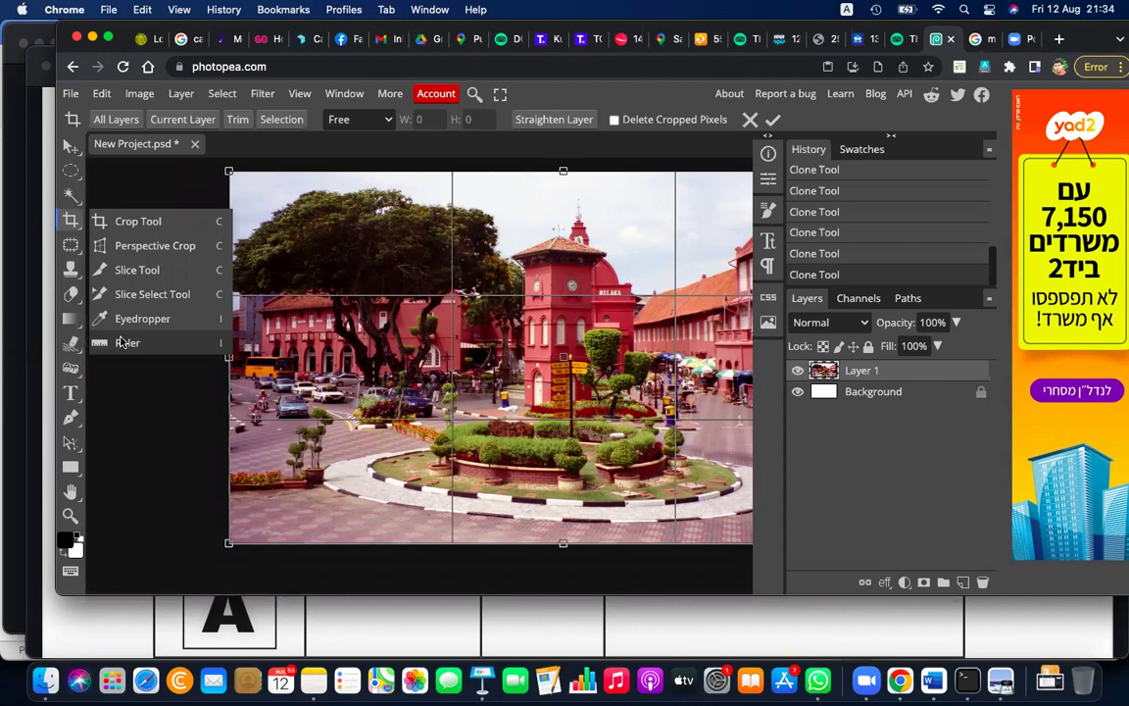
{"action": "left_click", "coordinate": [125, 343]}
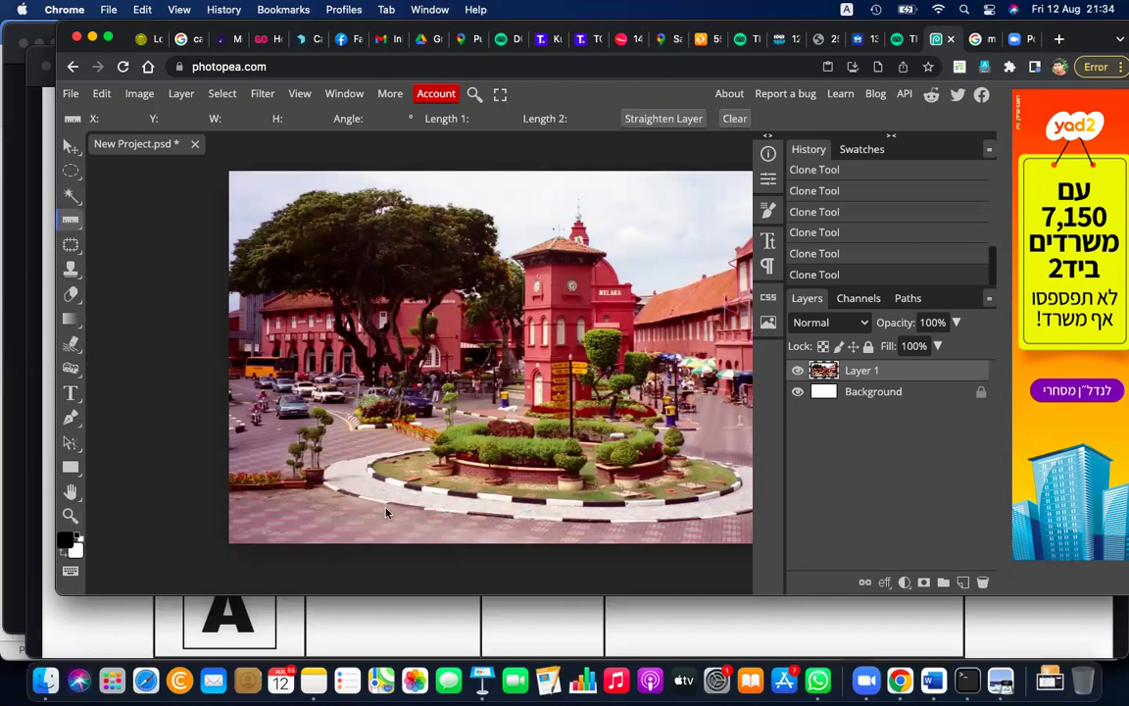
{"action": "left_click_drag", "start_coordinate": [357, 512], "coordinate": [466, 520]}
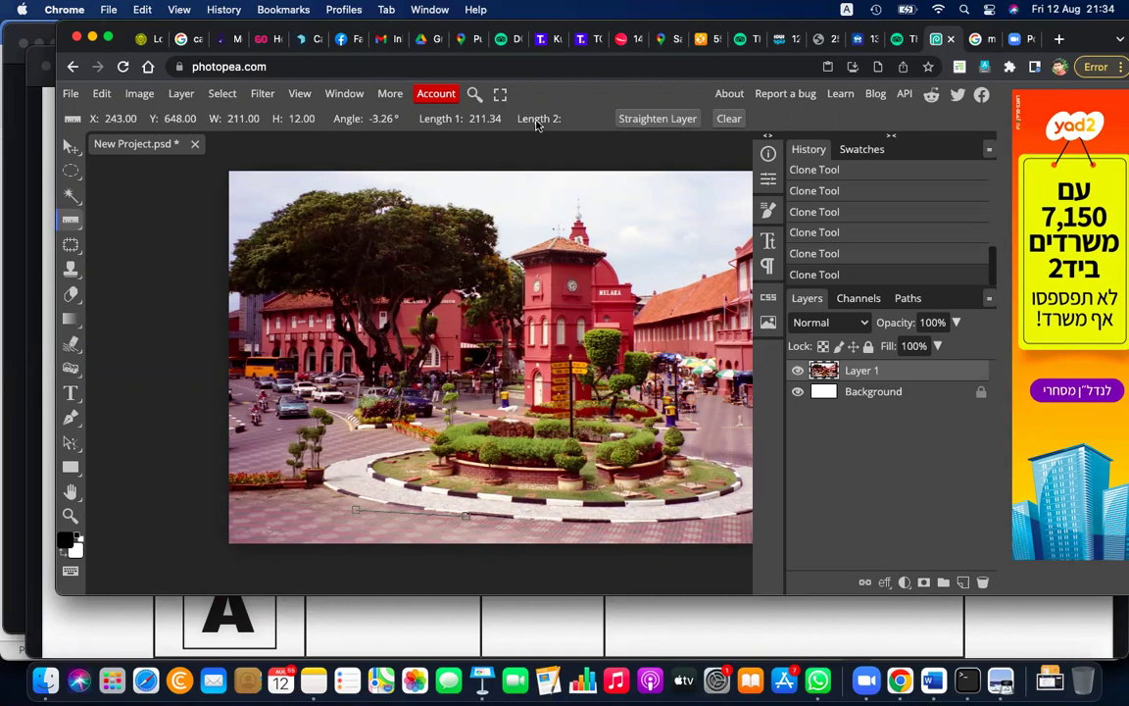
{"action": "key", "text": "ctrl+z"}
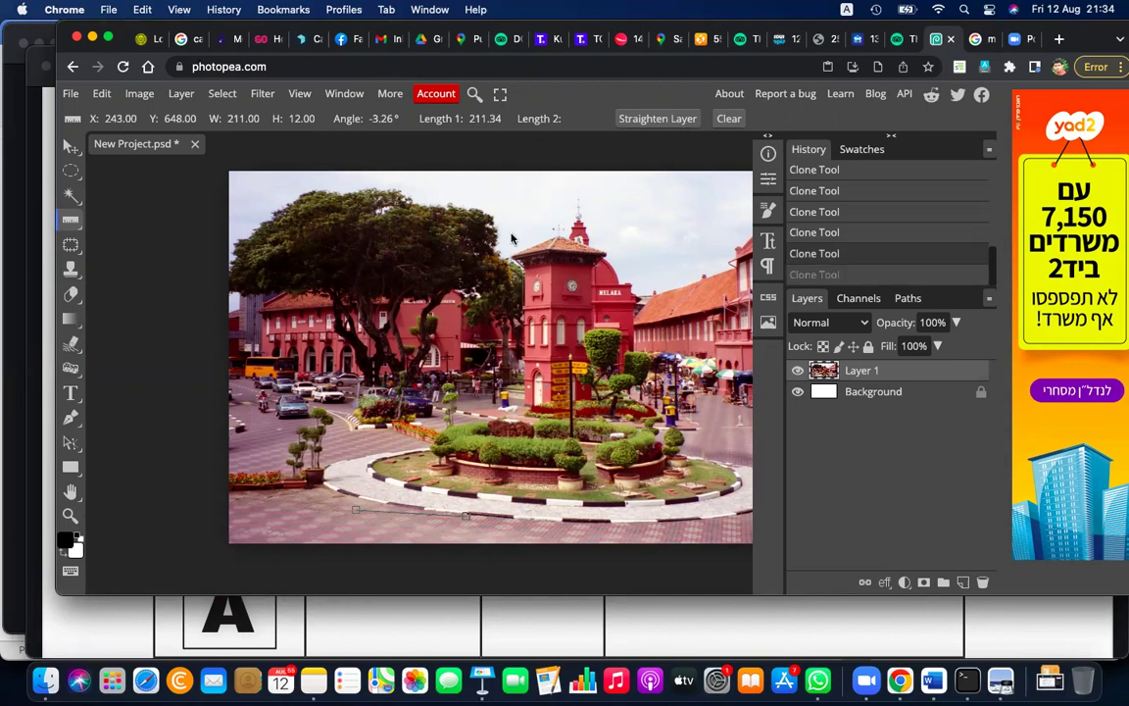
{"action": "key", "text": "ctrl+z"}
{"action": "key", "text": "ctrl+z"}
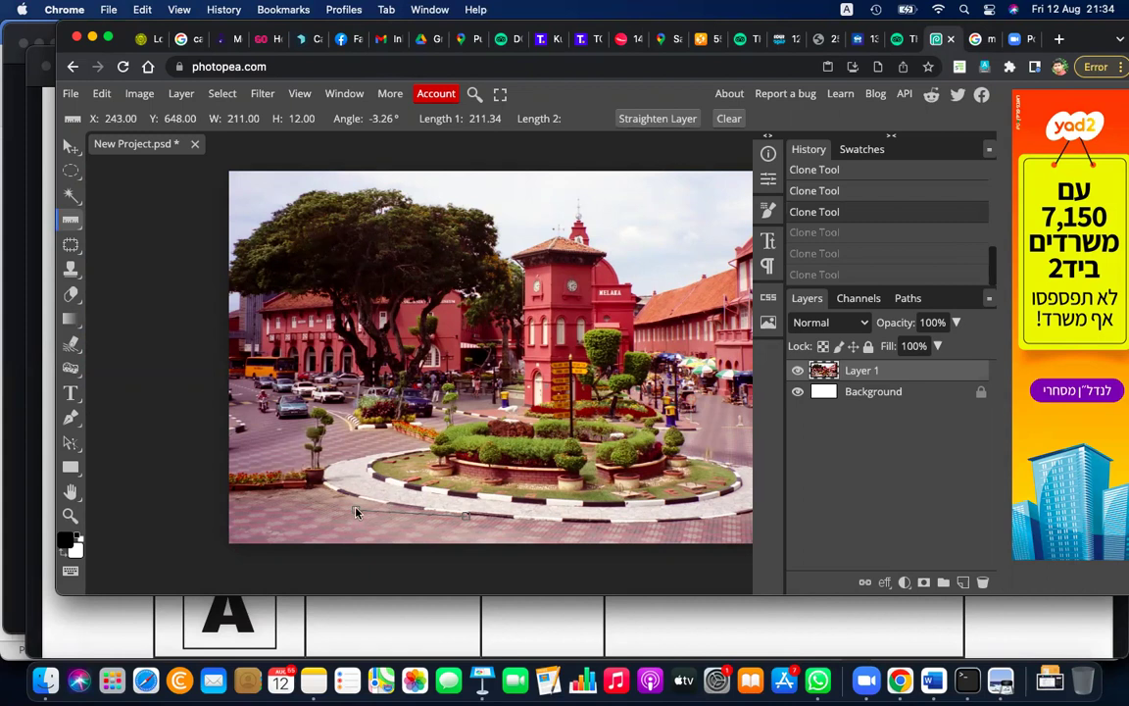
Step: Measure the clock tower's height and a short slanted span, then undo another clone stroke
{"action": "left_click_drag", "start_coordinate": [523, 363], "coordinate": [522, 226]}
{"action": "left_click_drag", "start_coordinate": [552, 267], "coordinate": [549, 413]}
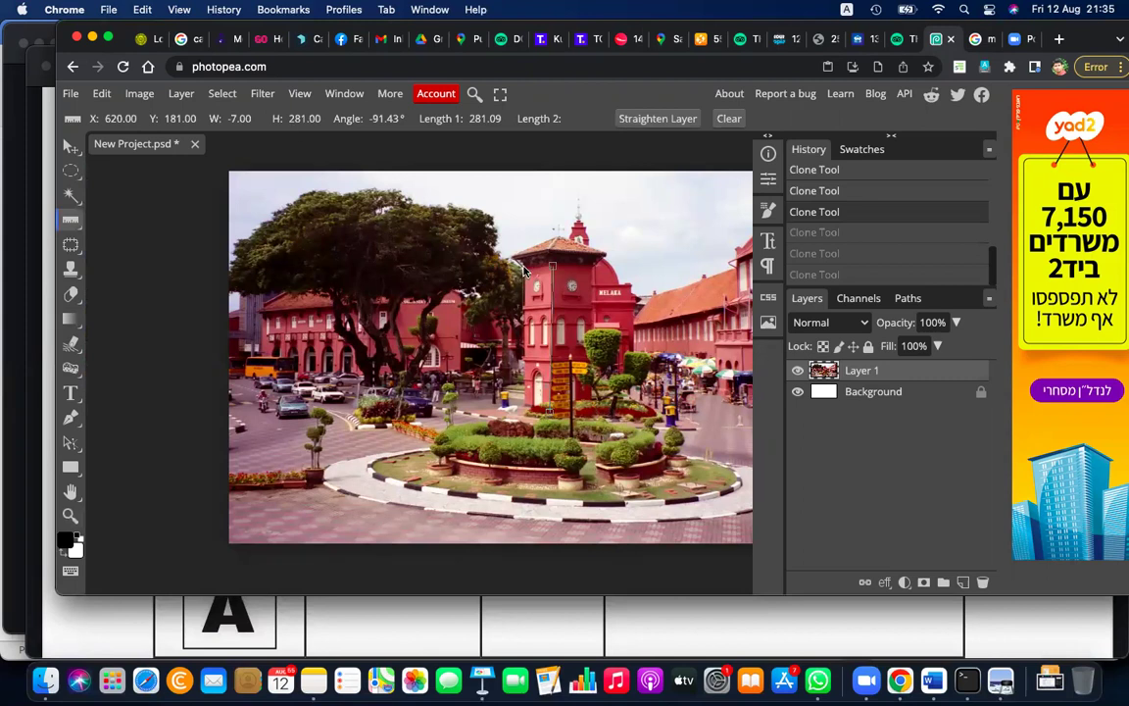
{"action": "left_click_drag", "start_coordinate": [519, 271], "coordinate": [521, 409]}
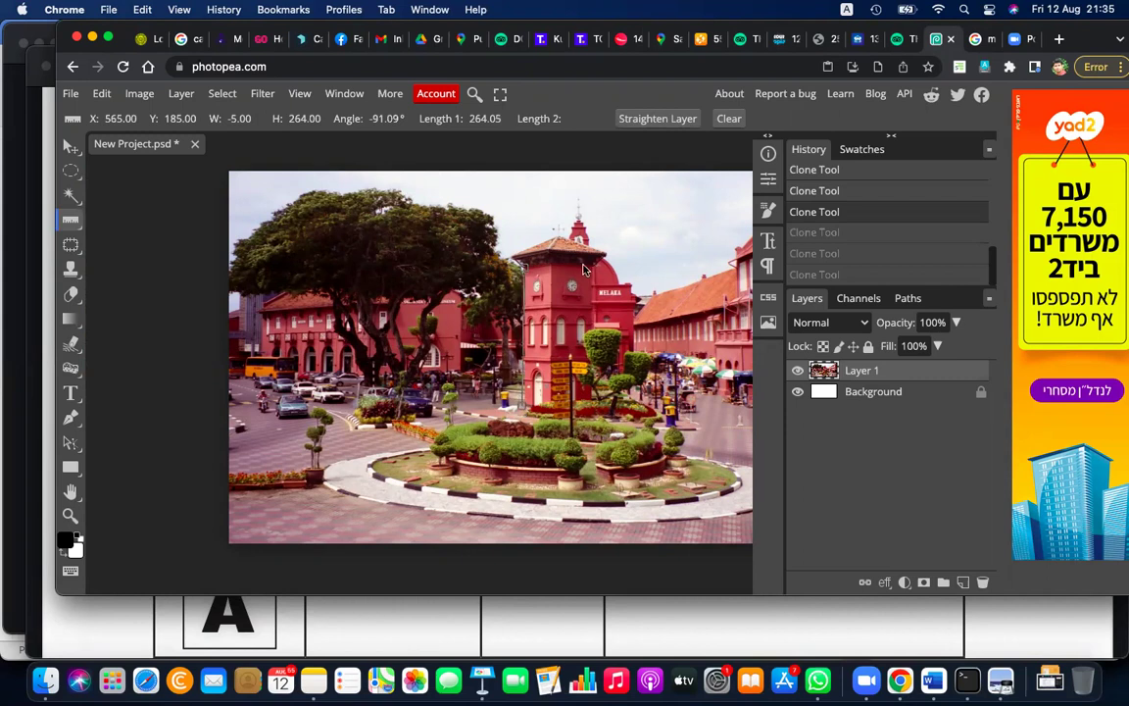
{"action": "left_click_drag", "start_coordinate": [593, 272], "coordinate": [593, 405]}
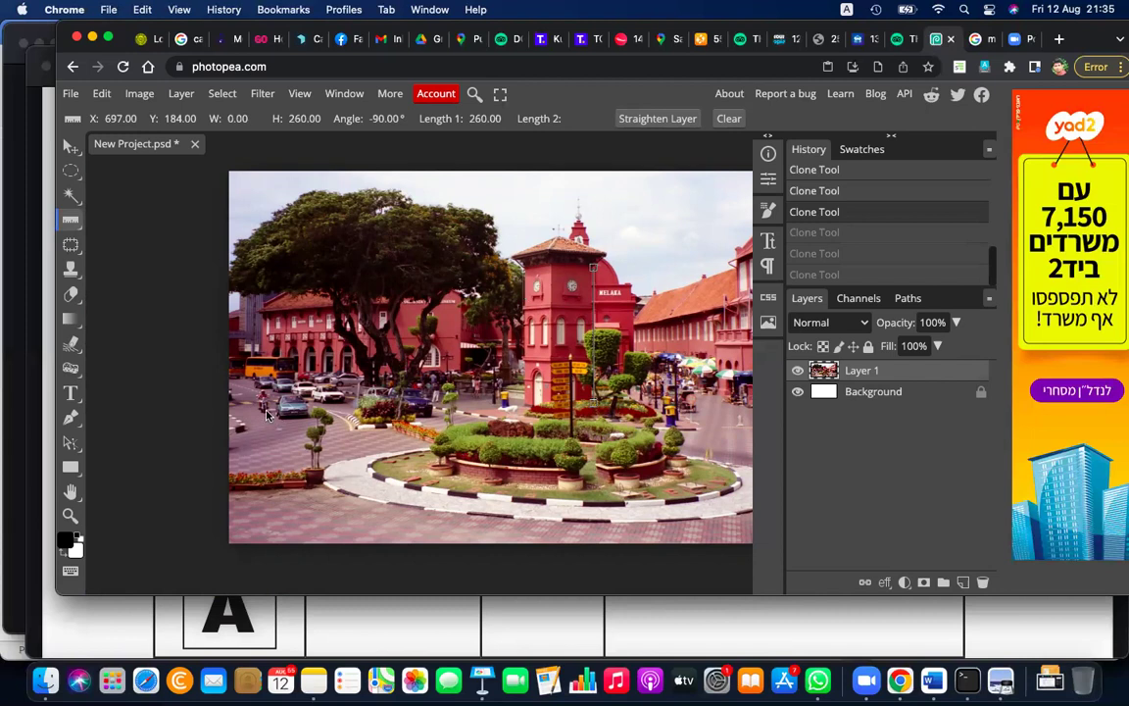
{"action": "left_click_drag", "start_coordinate": [266, 410], "coordinate": [279, 421]}
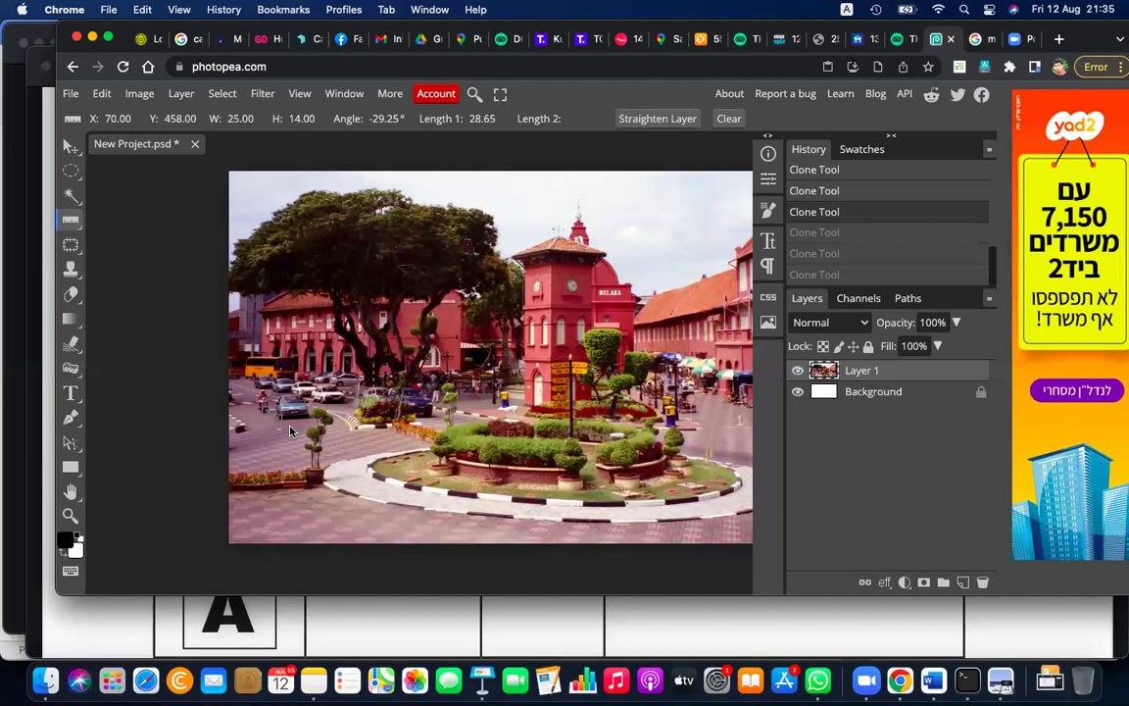
{"action": "key", "text": "ctrl+z"}
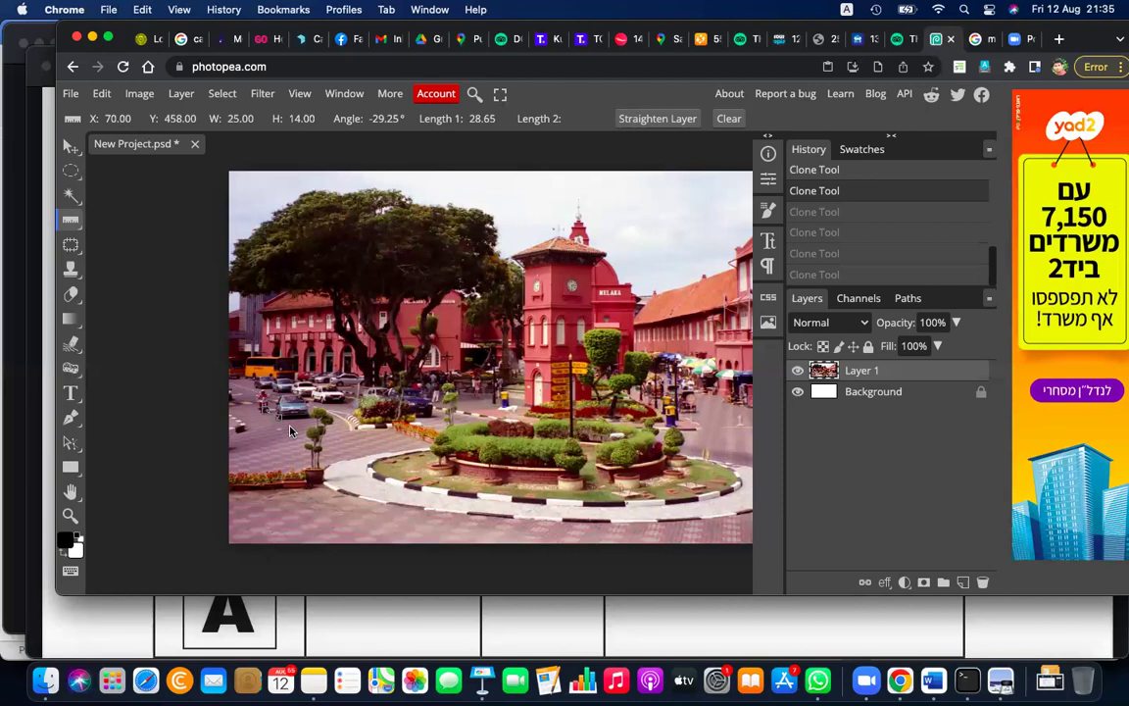
Step: Trial-crop the photo to a portrait region around the clock tower, then undo the crop
{"action": "right_click", "coordinate": [73, 224]}
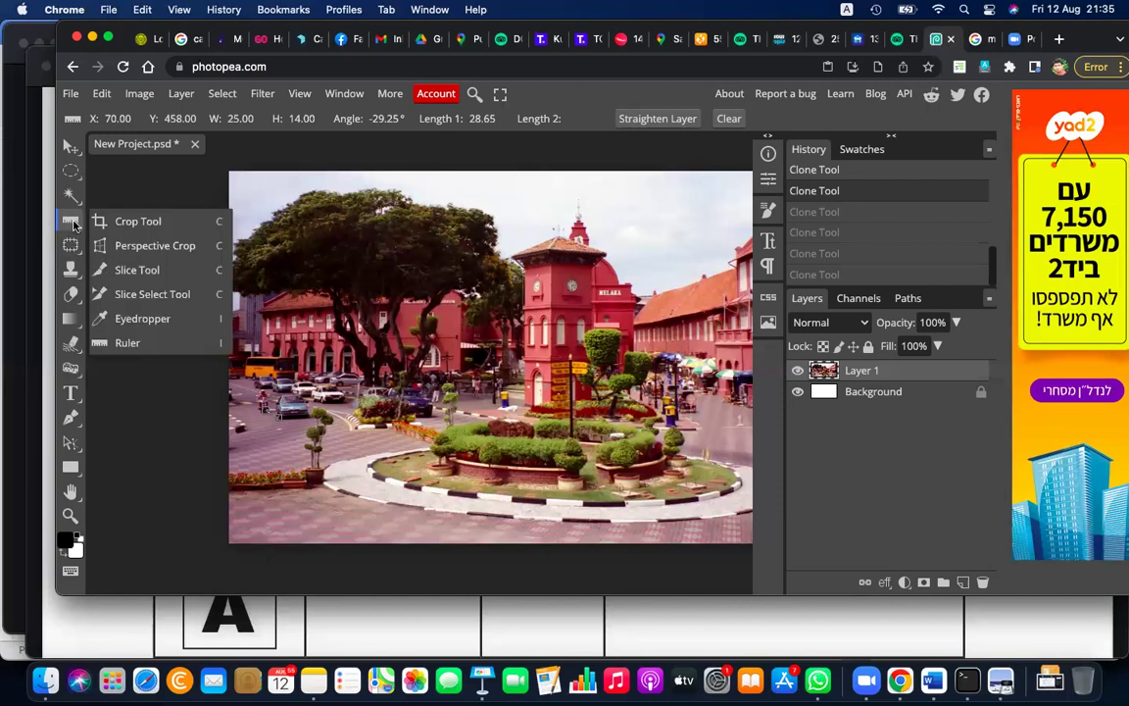
{"action": "left_click", "coordinate": [142, 223]}
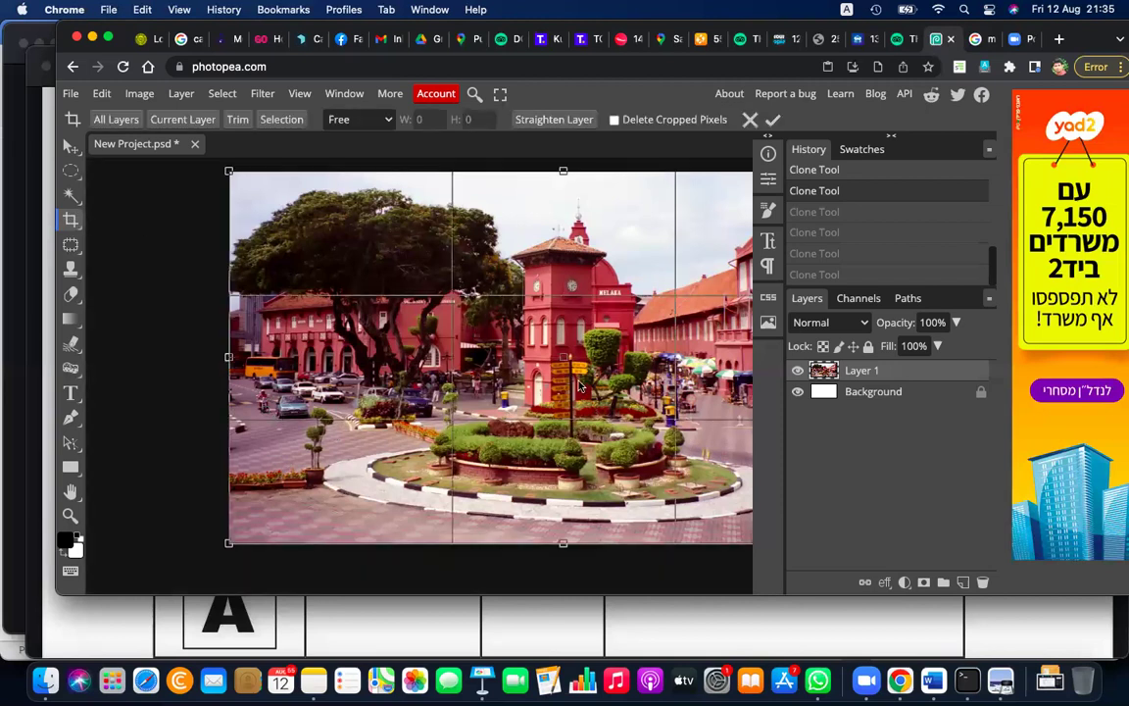
{"action": "scroll", "coordinate": [520, 342], "scroll_direction": "right", "scroll_amount": 5}
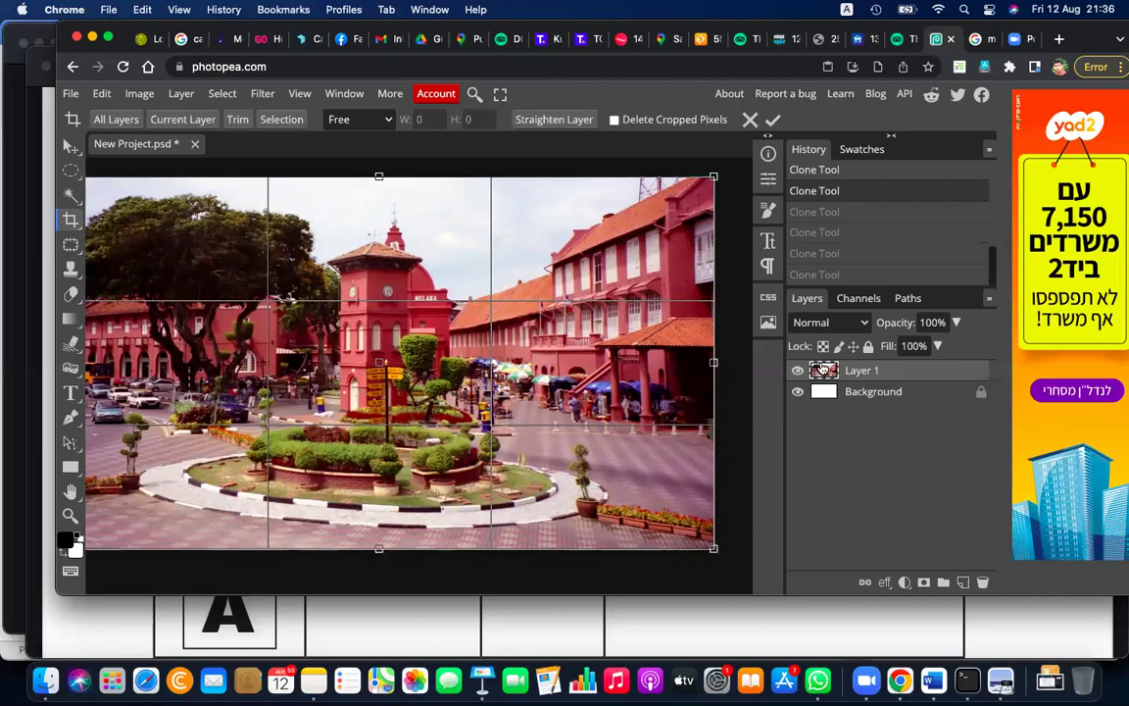
{"action": "left_click_drag", "start_coordinate": [709, 363], "coordinate": [490, 383]}
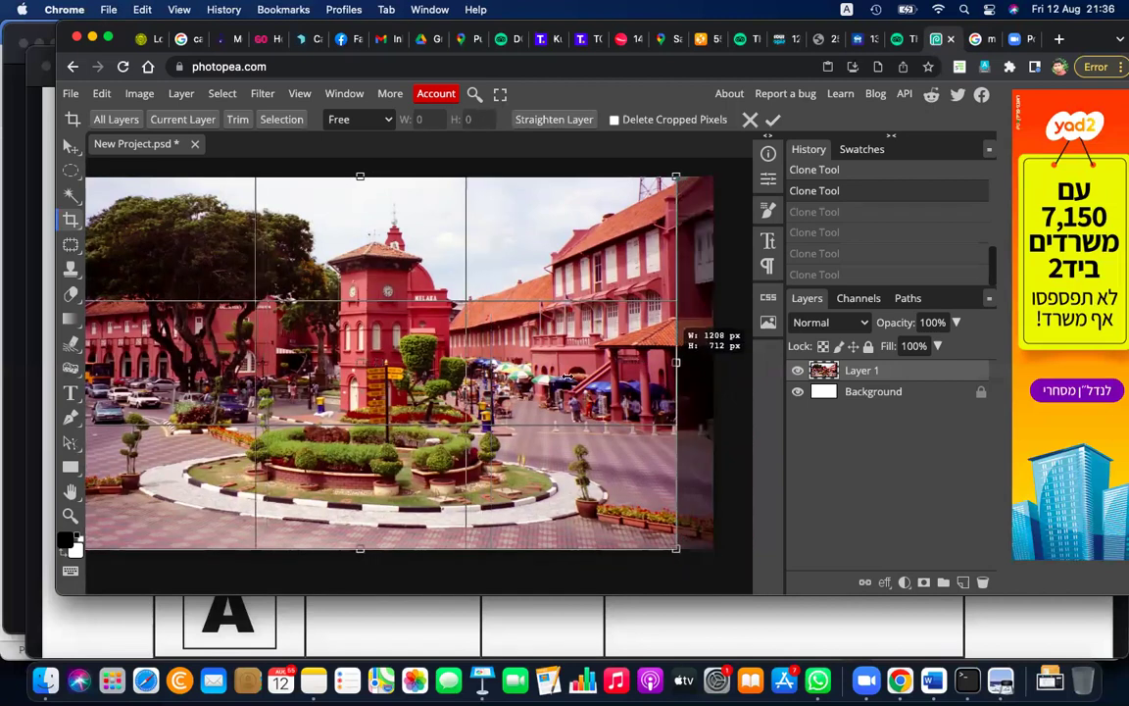
{"action": "mouse_move", "coordinate": [88, 361]}
{"action": "left_mouse_down"}
{"action": "mouse_move", "coordinate": [166, 375]}
{"action": "mouse_move", "coordinate": [376, 375]}
{"action": "left_mouse_up"}
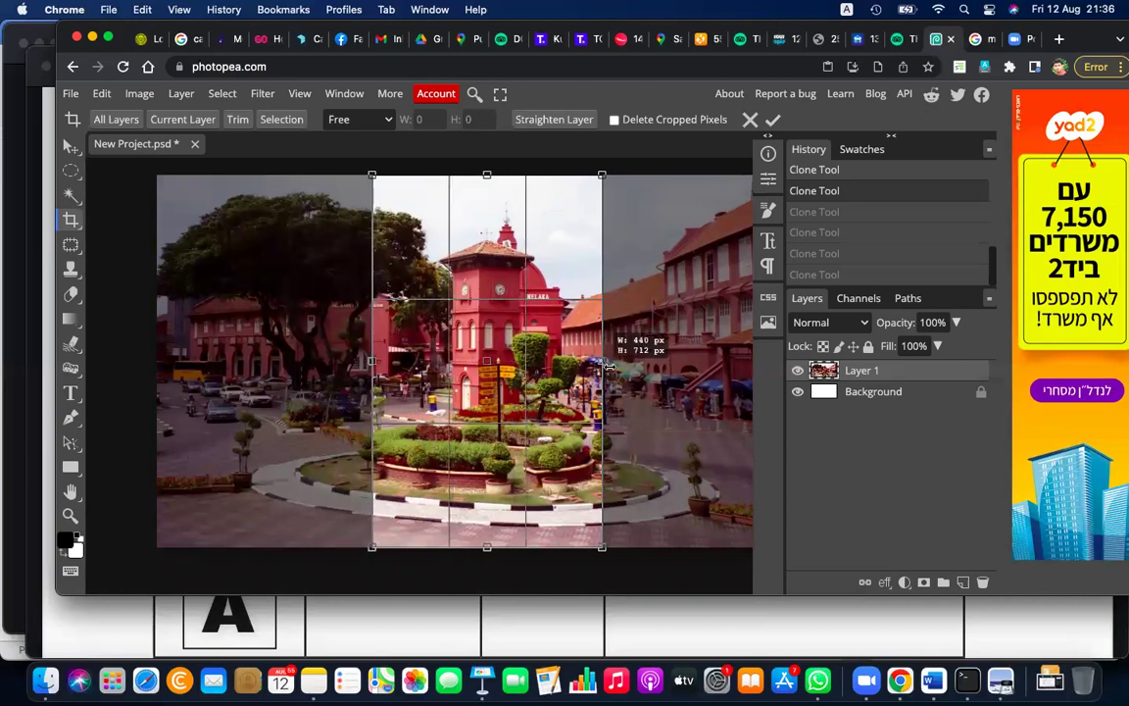
{"action": "key", "text": "Return"}
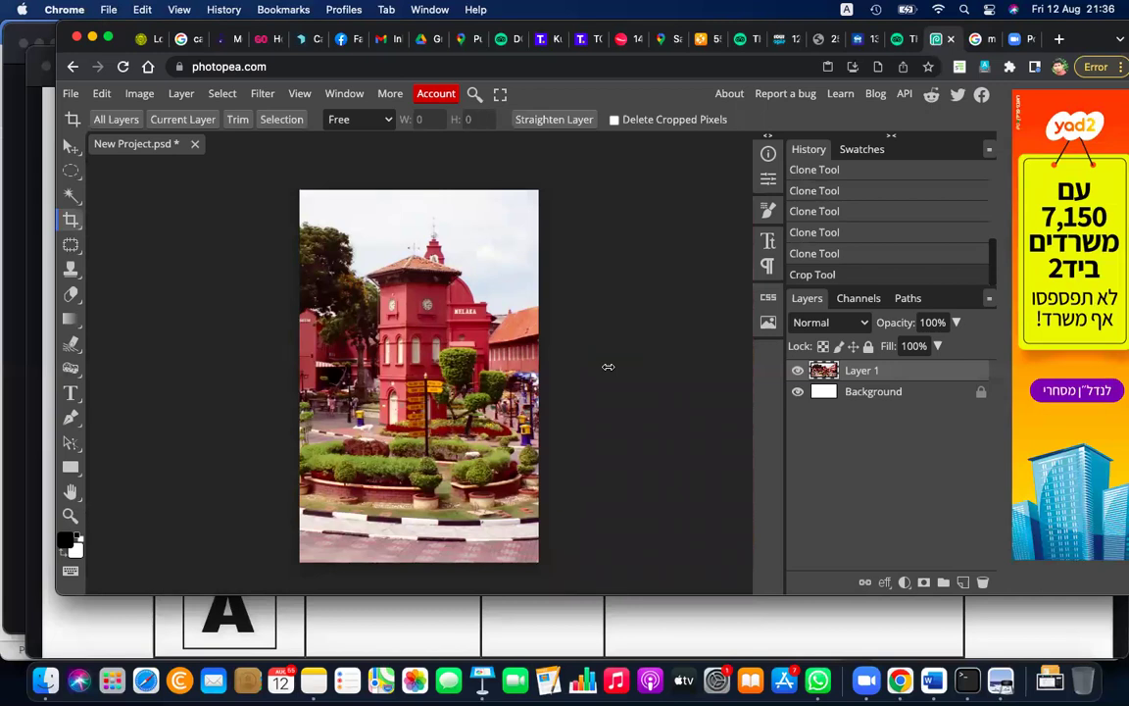
{"action": "key", "text": "ctrl+z"}
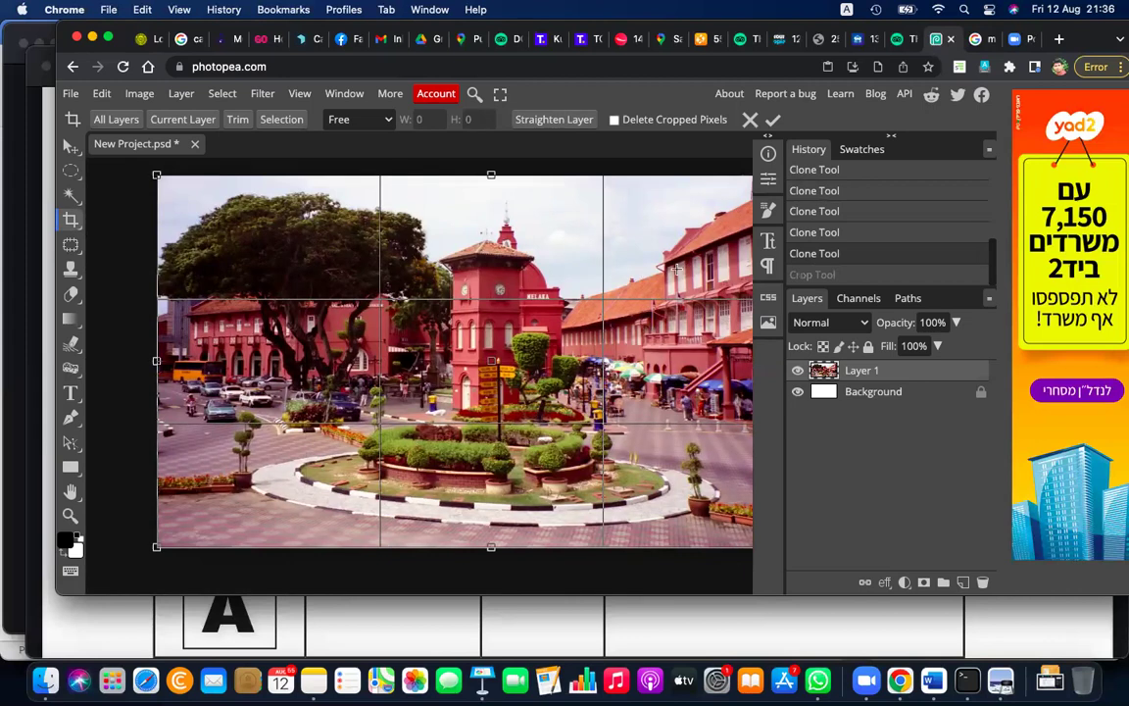
{"action": "left_click", "coordinate": [976, 39]}
Step: Replace the melaka city search with the 'croping photography' suggestion
{"action": "double_click", "coordinate": [372, 102]}
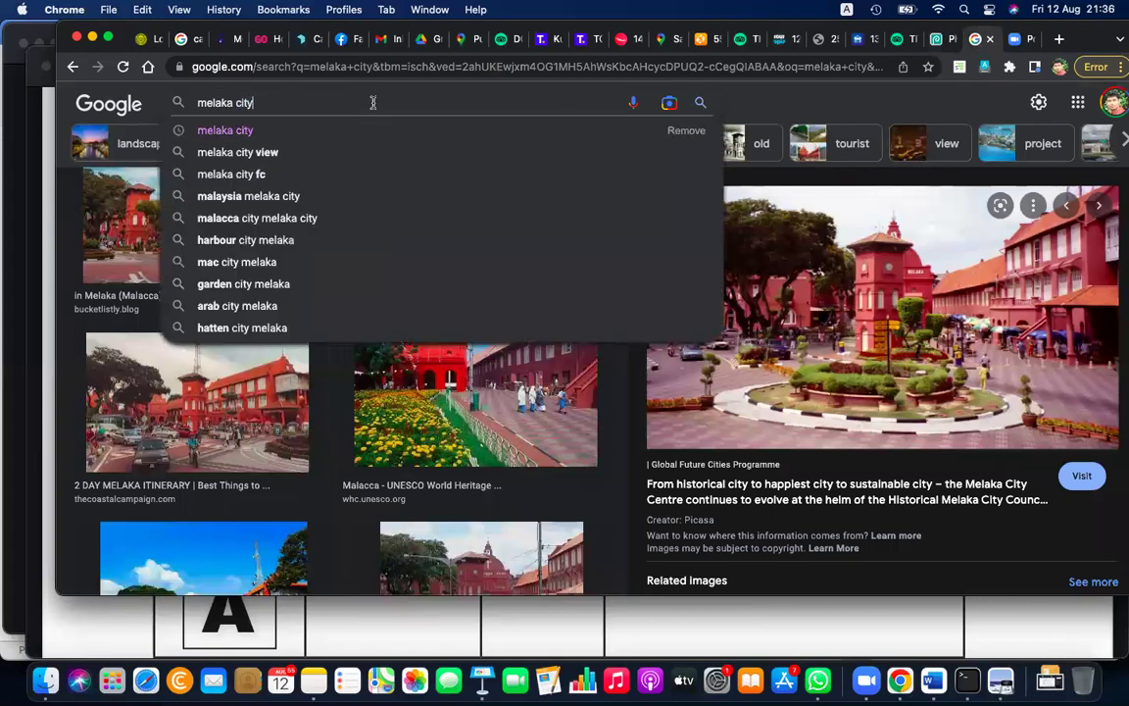
{"action": "triple_click", "coordinate": [373, 102]}
{"action": "type", "text": "croping"}
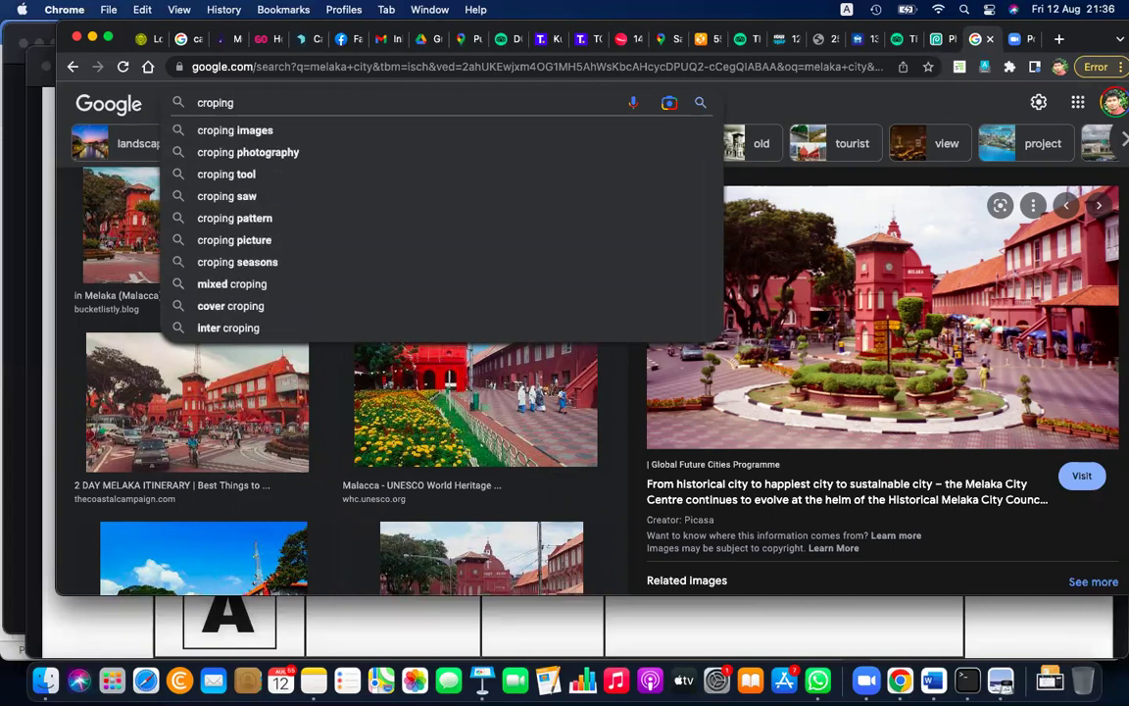
{"action": "key", "text": "Down"}
{"action": "key", "text": "Down"}
{"action": "key", "text": "Return"}
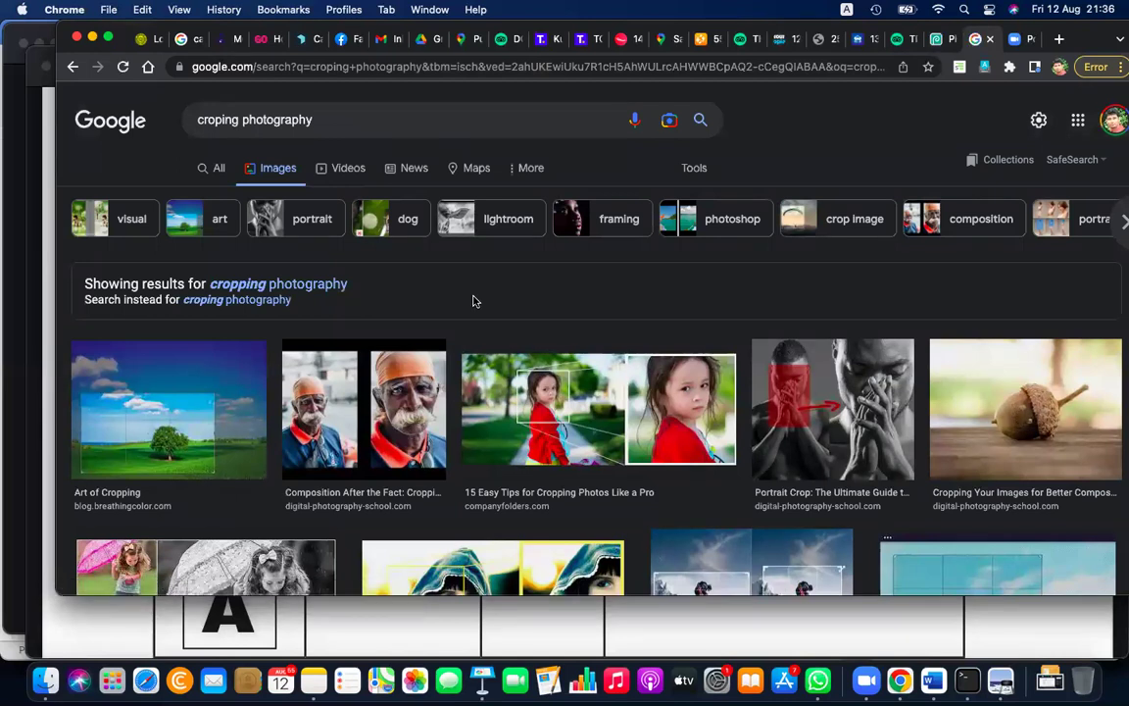
Step: Preview the Art of Cropping example and browse its related crop examples
{"action": "scroll", "coordinate": [473, 301], "scroll_direction": "down", "scroll_amount": 1}
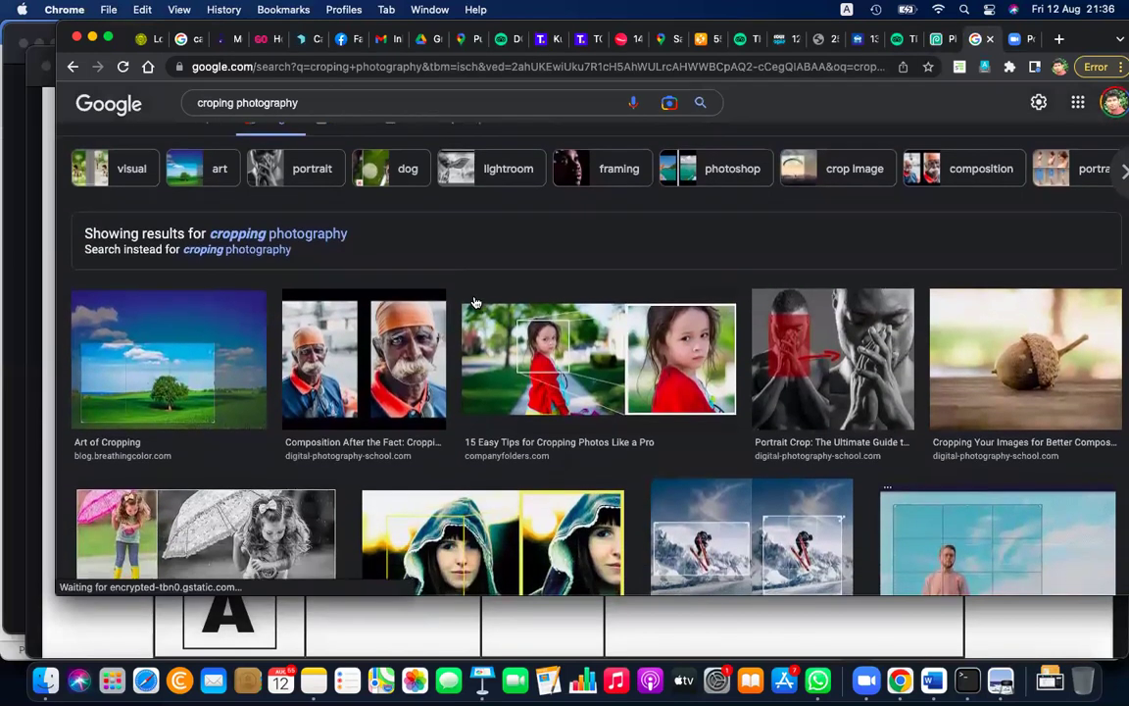
{"action": "scroll", "coordinate": [473, 301], "scroll_direction": "down", "scroll_amount": 1}
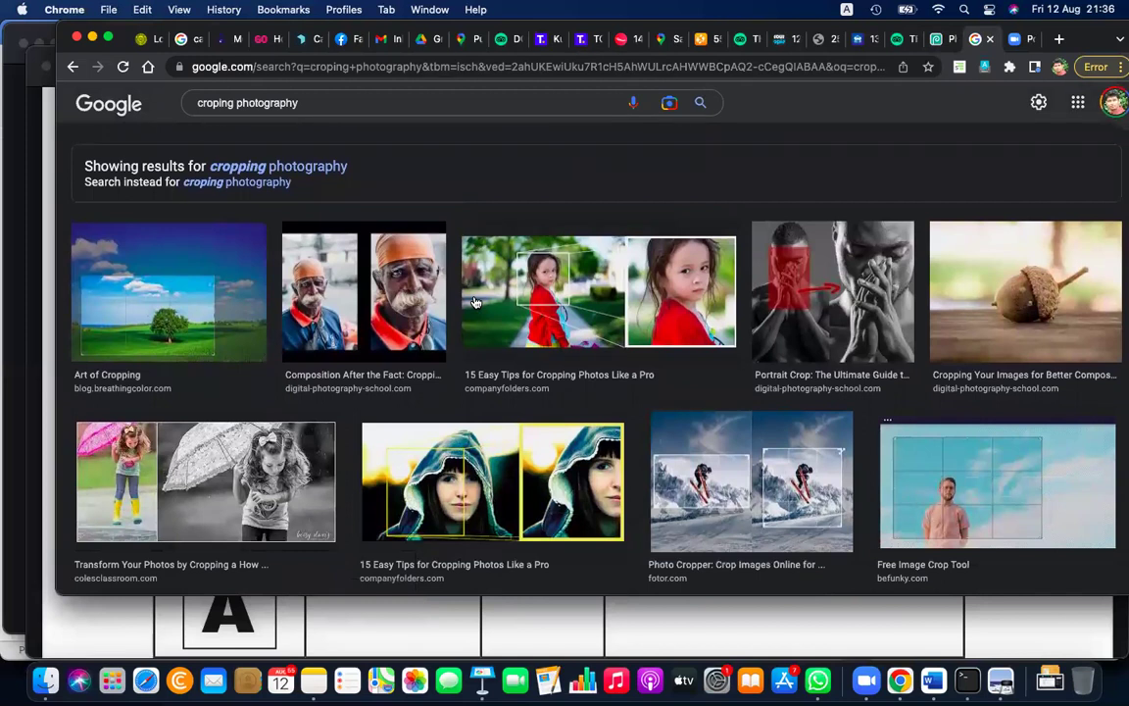
{"action": "scroll", "coordinate": [474, 301], "scroll_direction": "down", "scroll_amount": 1}
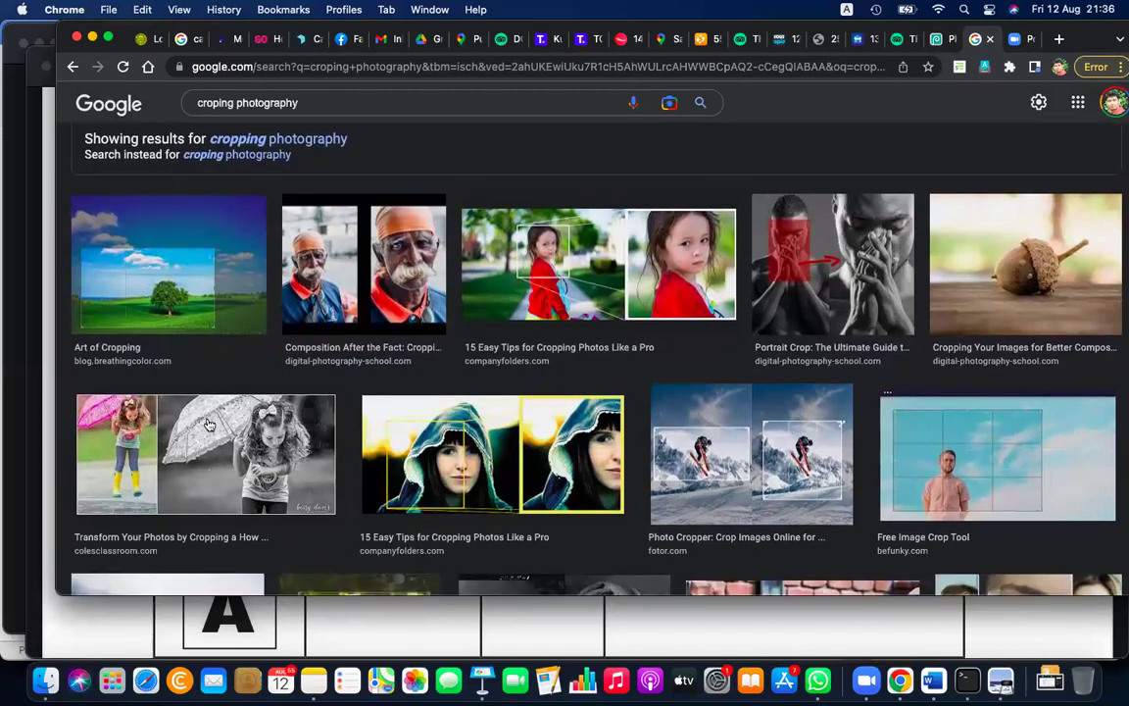
{"action": "left_click", "coordinate": [182, 256]}
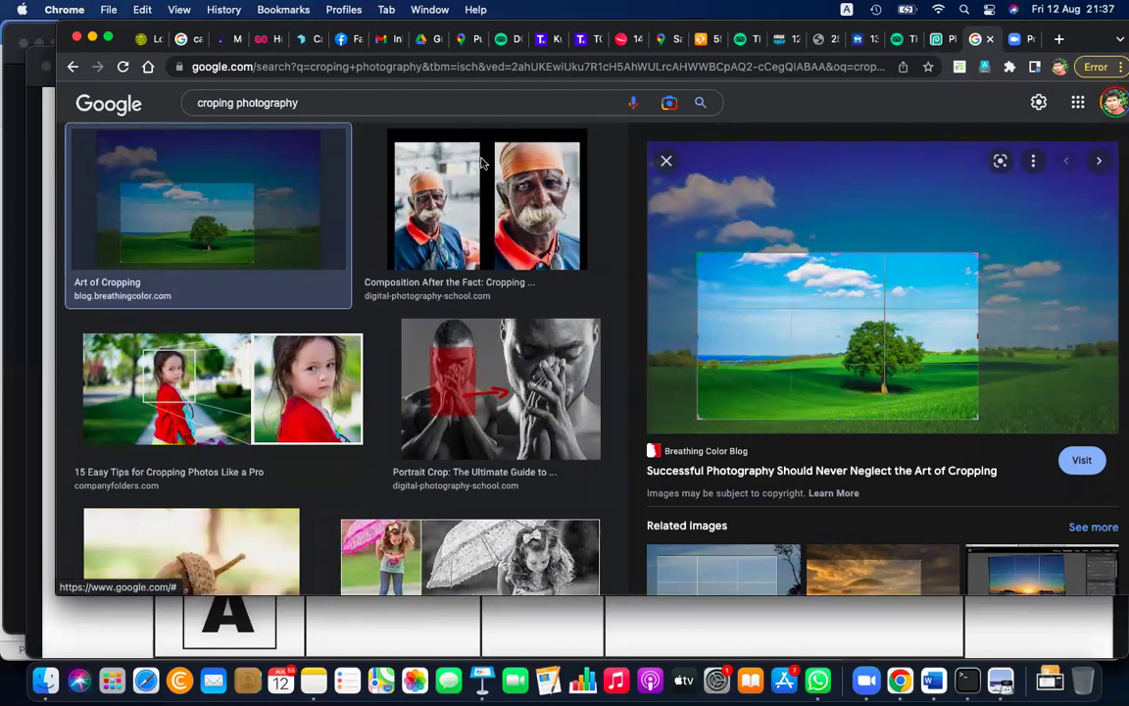
{"action": "left_click", "coordinate": [818, 335]}
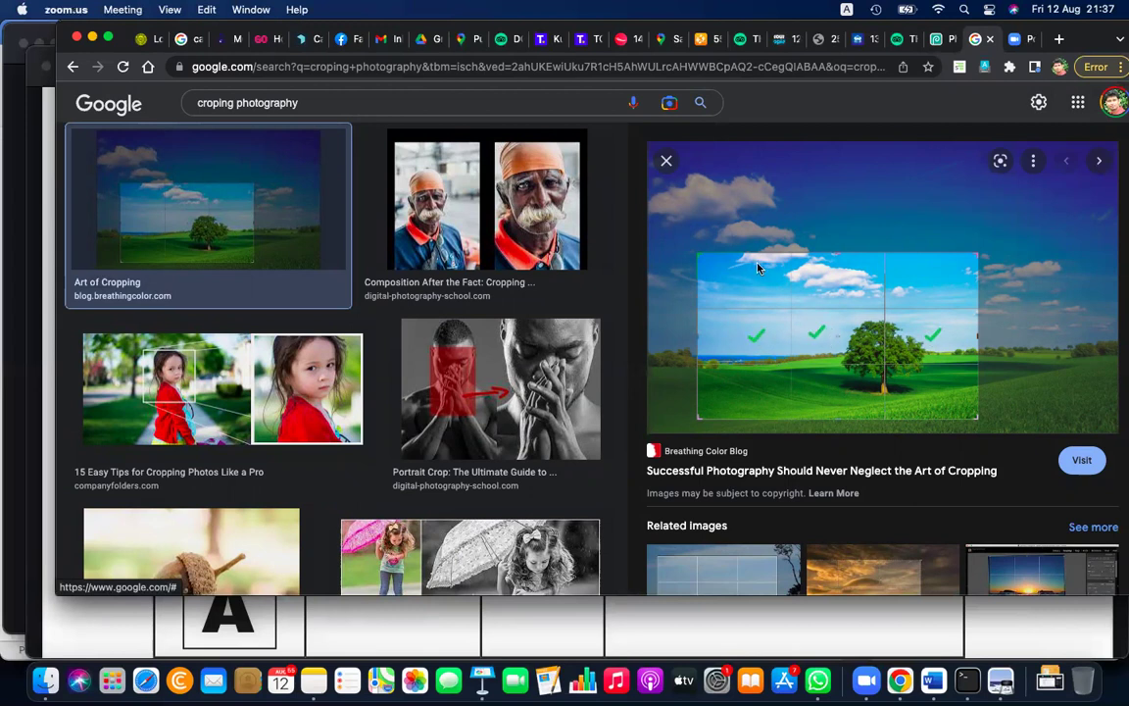
{"action": "left_click", "coordinate": [834, 269]}
{"action": "left_click", "coordinate": [831, 390]}
{"action": "scroll", "coordinate": [902, 414], "scroll_direction": "down", "scroll_amount": 3}
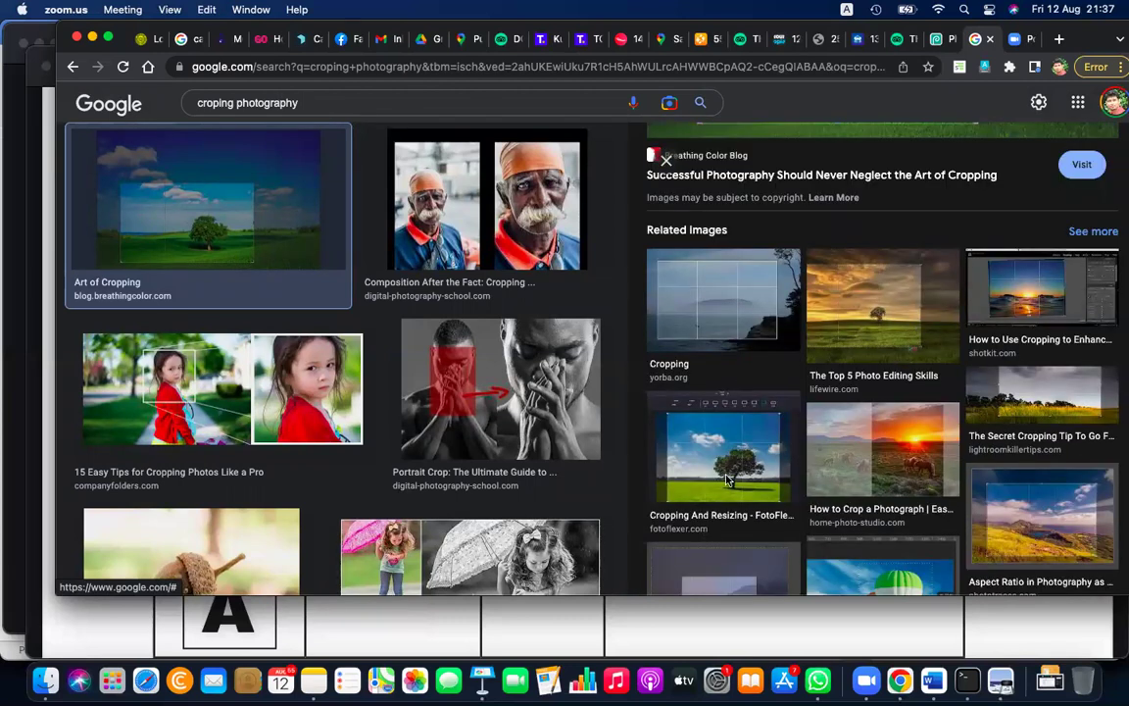
{"action": "scroll", "coordinate": [726, 479], "scroll_direction": "down", "scroll_amount": 3}
{"action": "scroll", "coordinate": [726, 479], "scroll_direction": "down", "scroll_amount": 2}
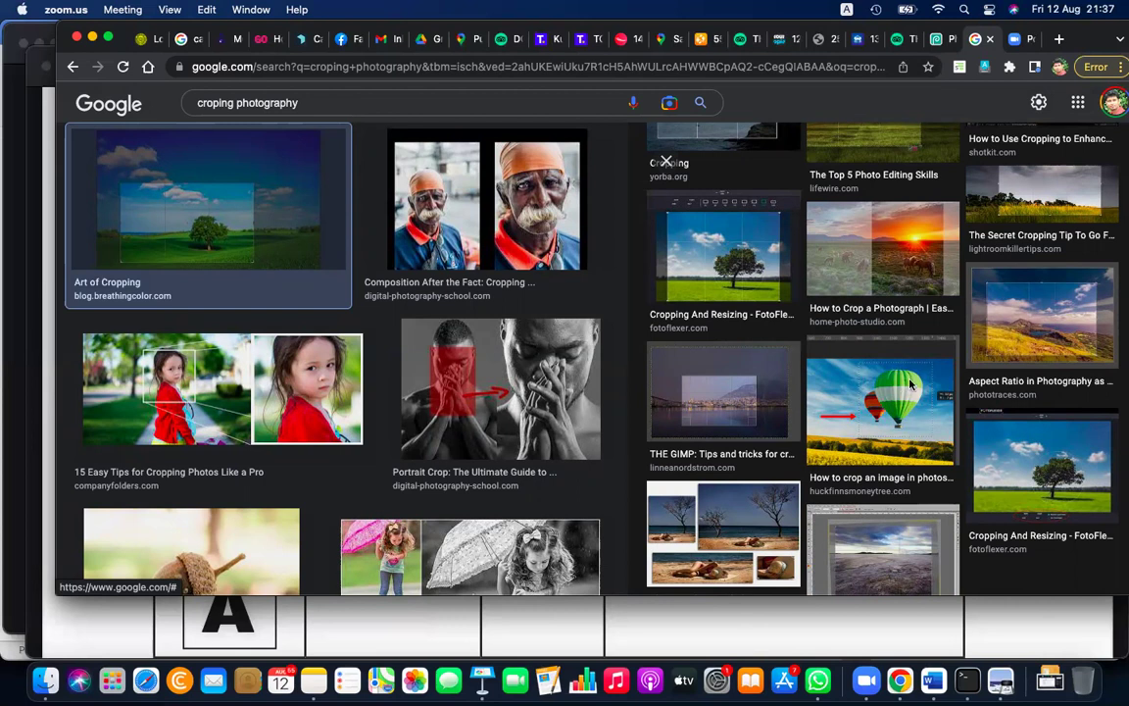
{"action": "scroll", "coordinate": [262, 156], "scroll_direction": "up", "scroll_amount": 3}
Step: Replace the query with a 'rule of thirds photography' image search
{"action": "left_click", "coordinate": [235, 120]}
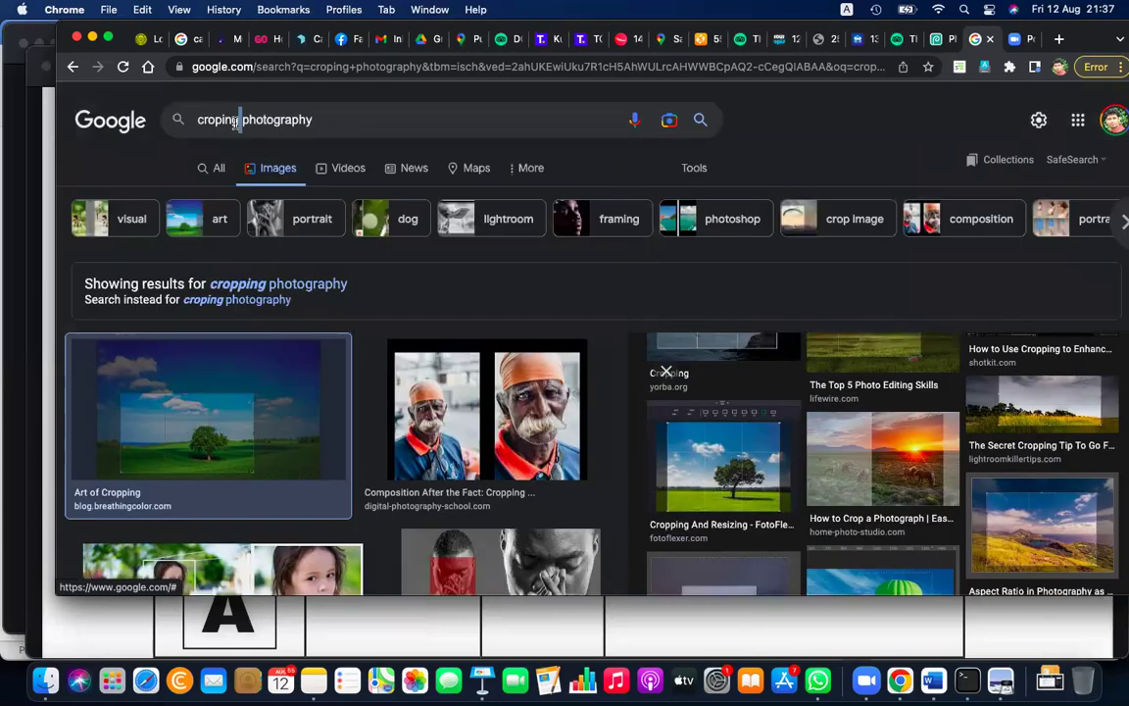
{"action": "triple_click", "coordinate": [236, 120]}
{"action": "key", "text": "BackSpace"}
{"action": "type", "text": "rule of thirds"}
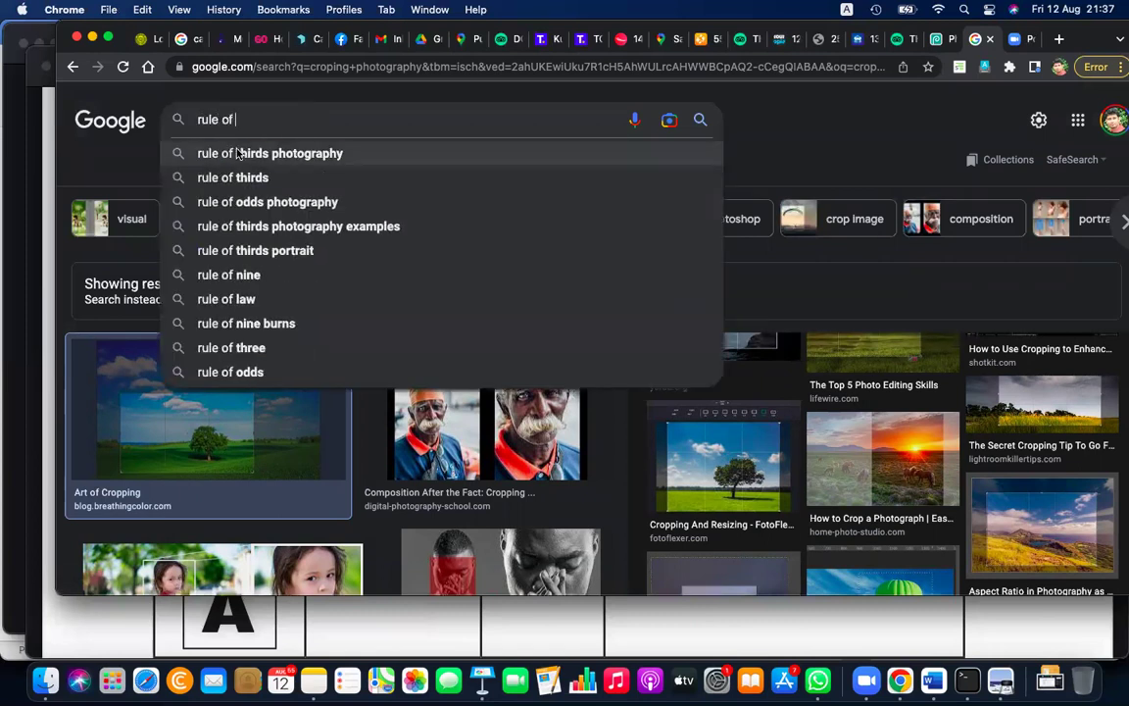
{"action": "left_click", "coordinate": [210, 153]}
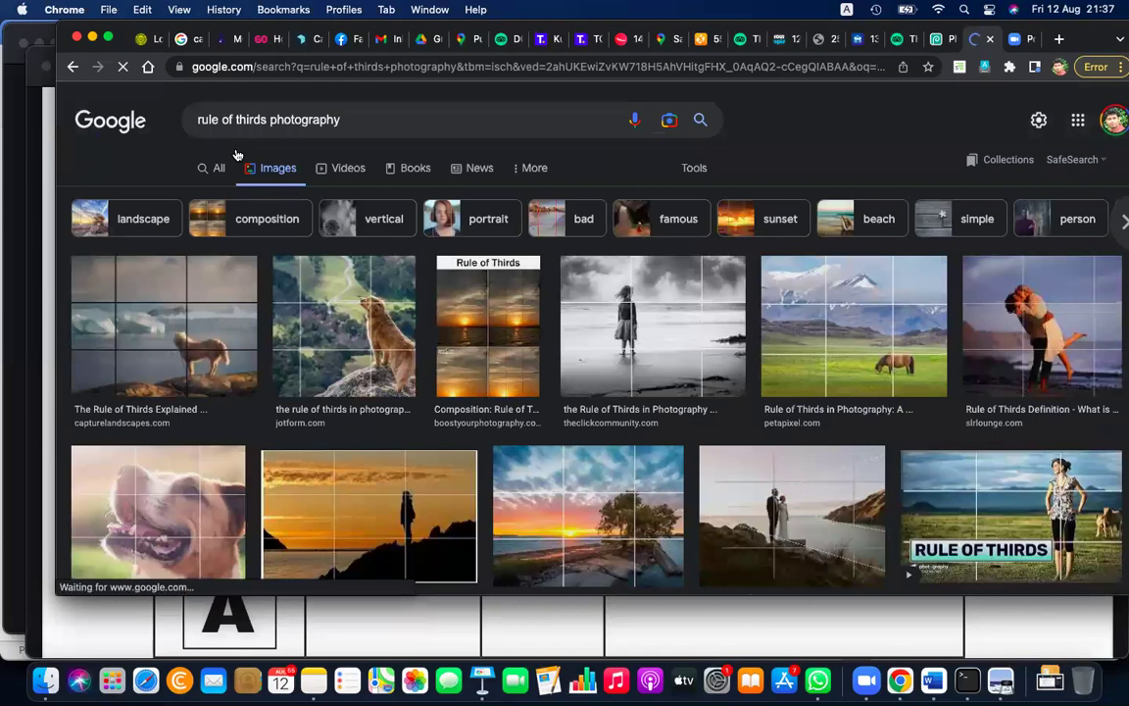
Step: Preview rule-of-thirds examples: horse, beach girl, couple, sunset tree, wedding, waterfall
{"action": "left_click", "coordinate": [225, 367]}
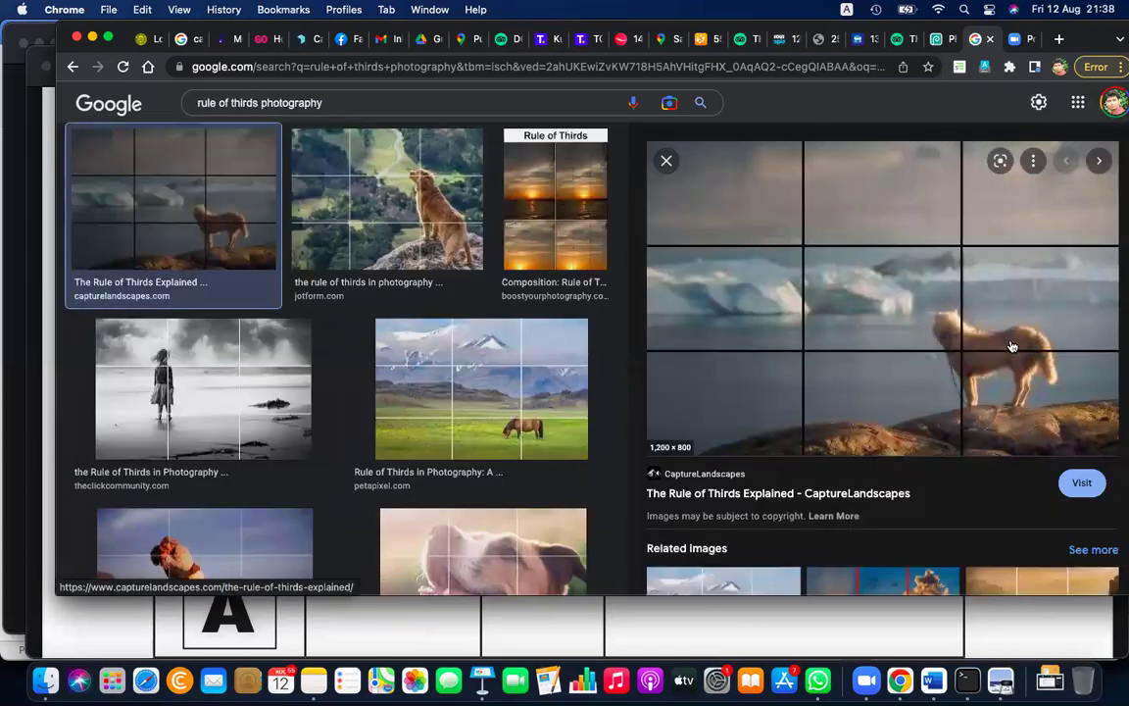
{"action": "left_click", "coordinate": [537, 396]}
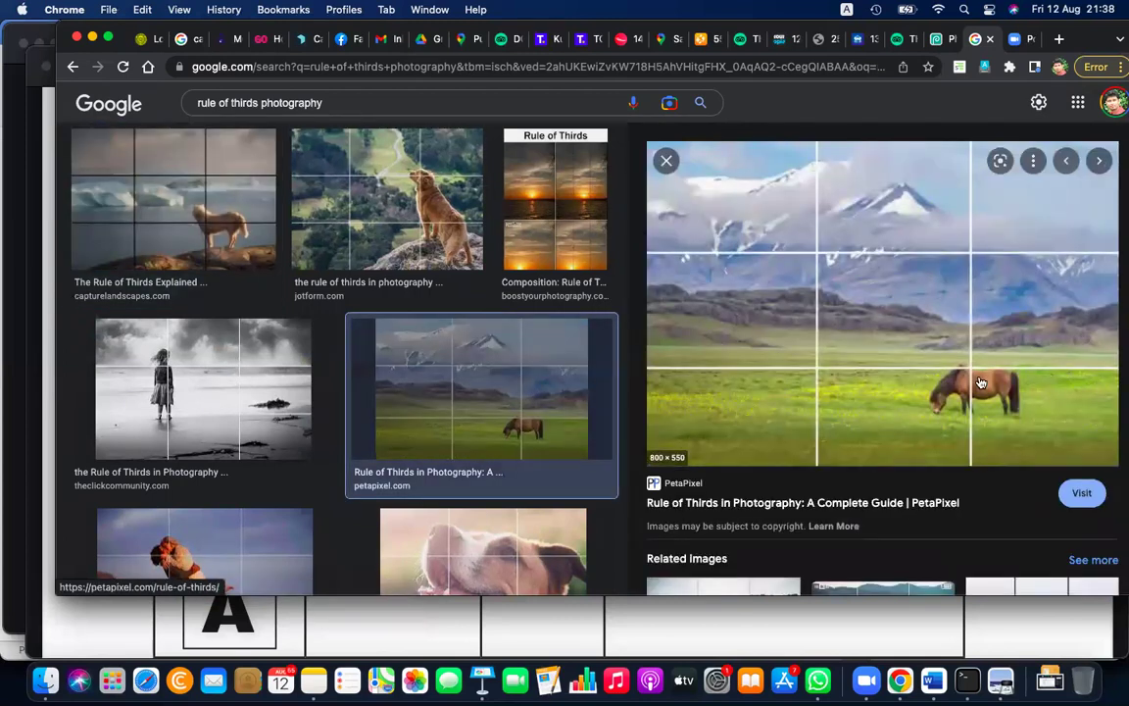
{"action": "left_click", "coordinate": [276, 393]}
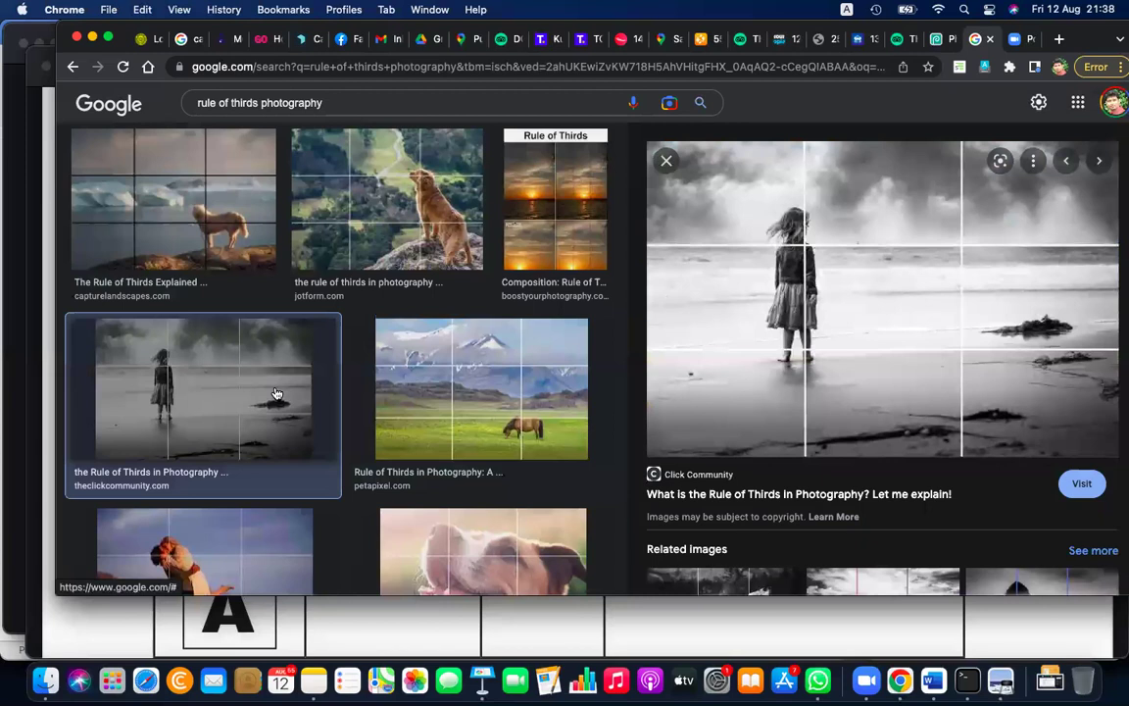
{"action": "scroll", "coordinate": [276, 393], "scroll_direction": "down", "scroll_amount": 5}
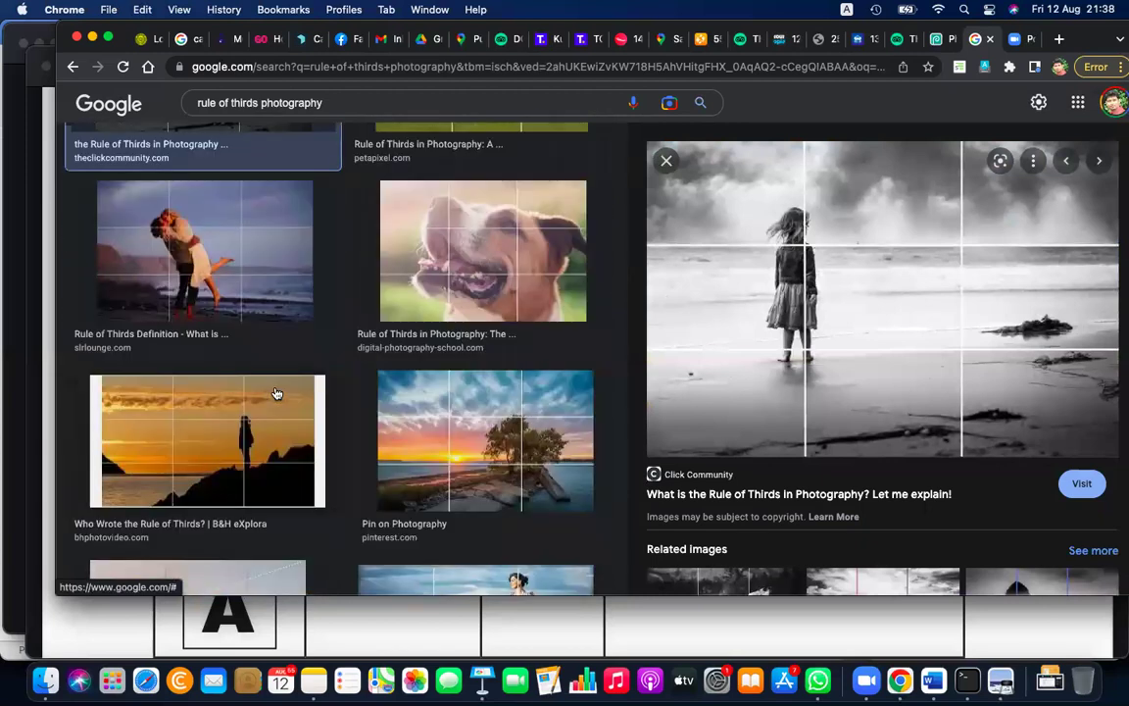
{"action": "left_click", "coordinate": [203, 239]}
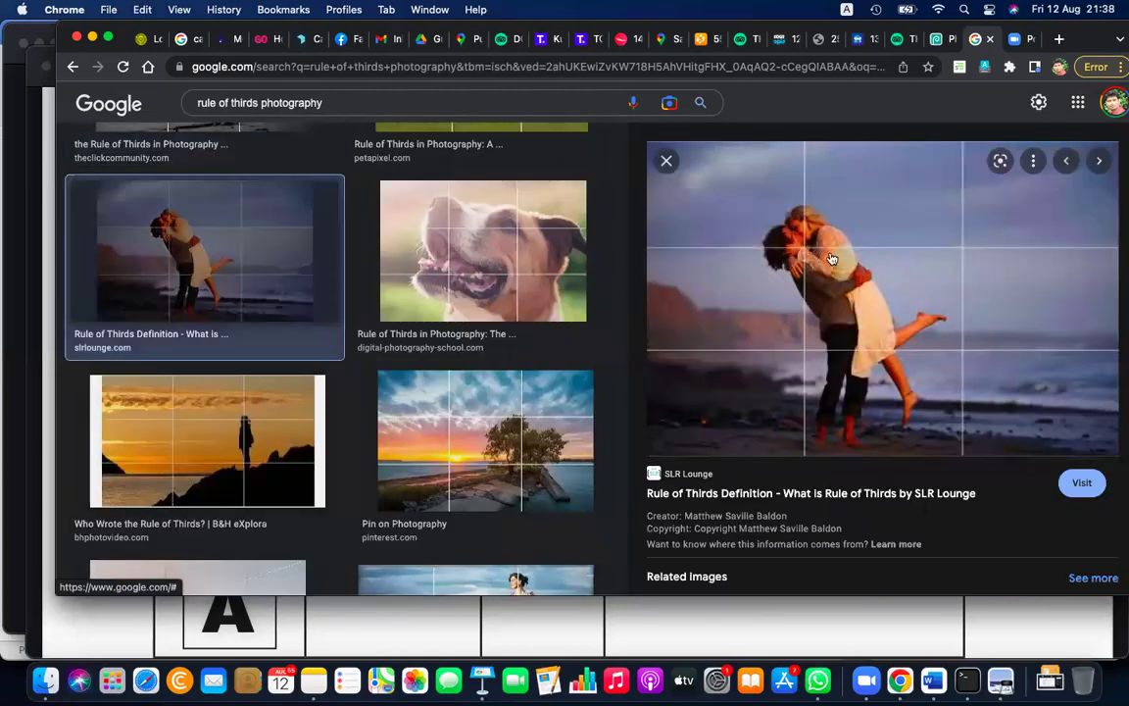
{"action": "left_click", "coordinate": [506, 461]}
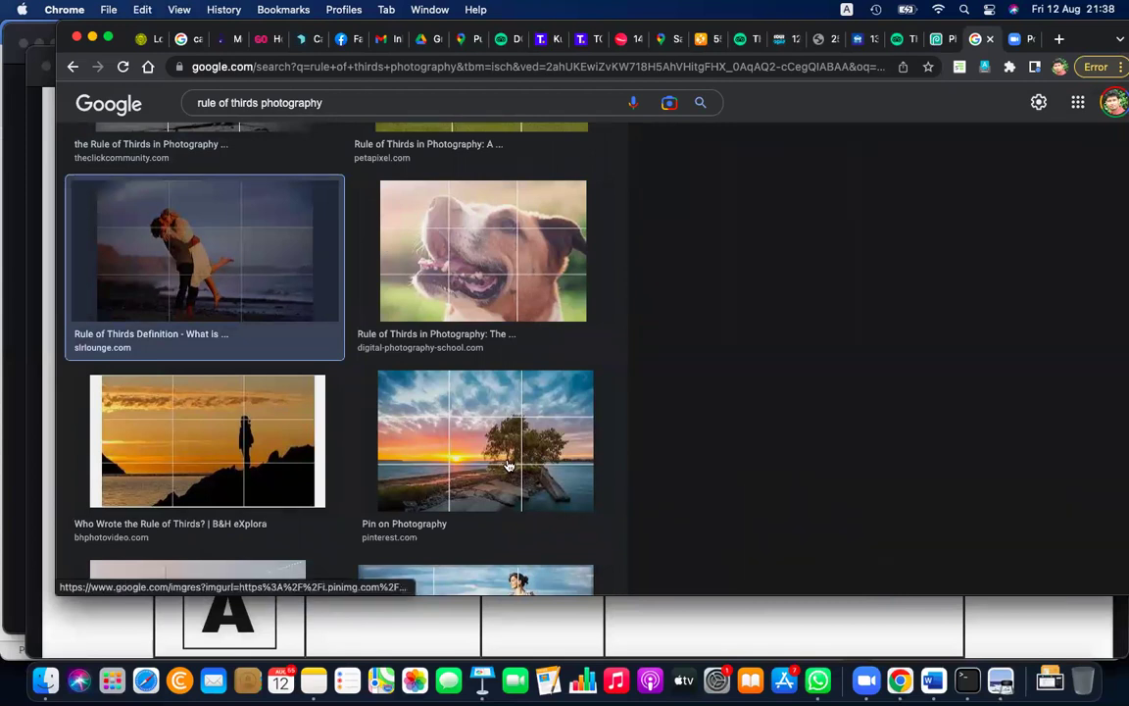
{"action": "scroll", "coordinate": [507, 465], "scroll_direction": "down", "scroll_amount": 3}
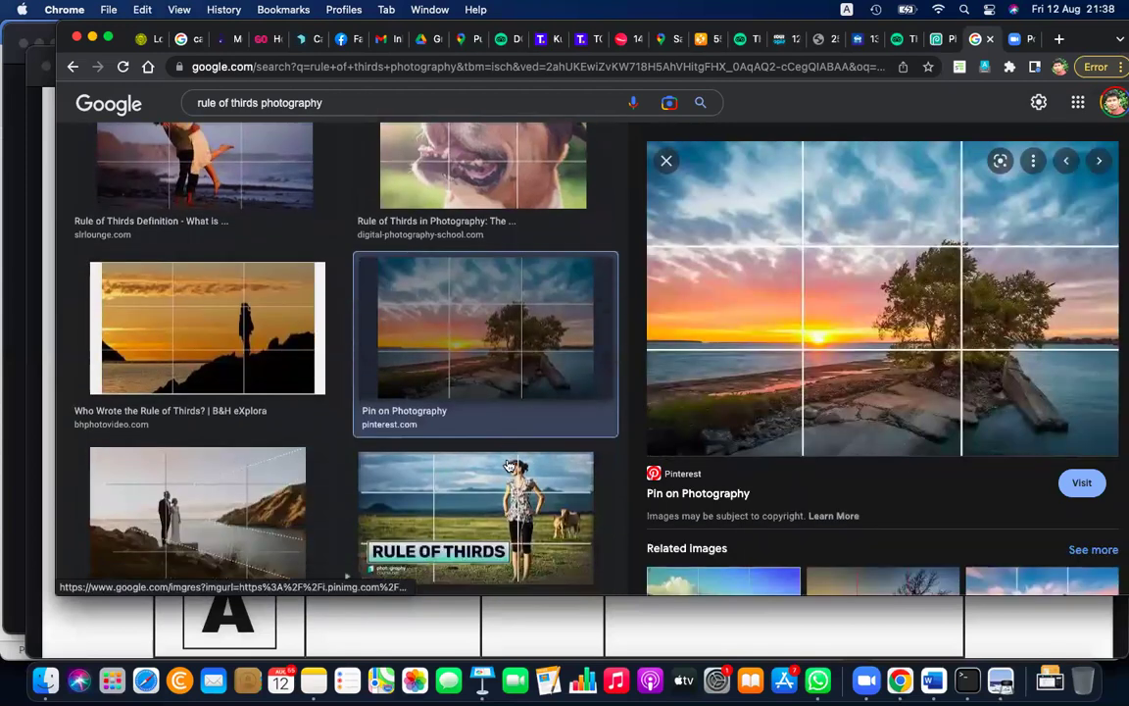
{"action": "scroll", "coordinate": [507, 465], "scroll_direction": "down", "scroll_amount": 3}
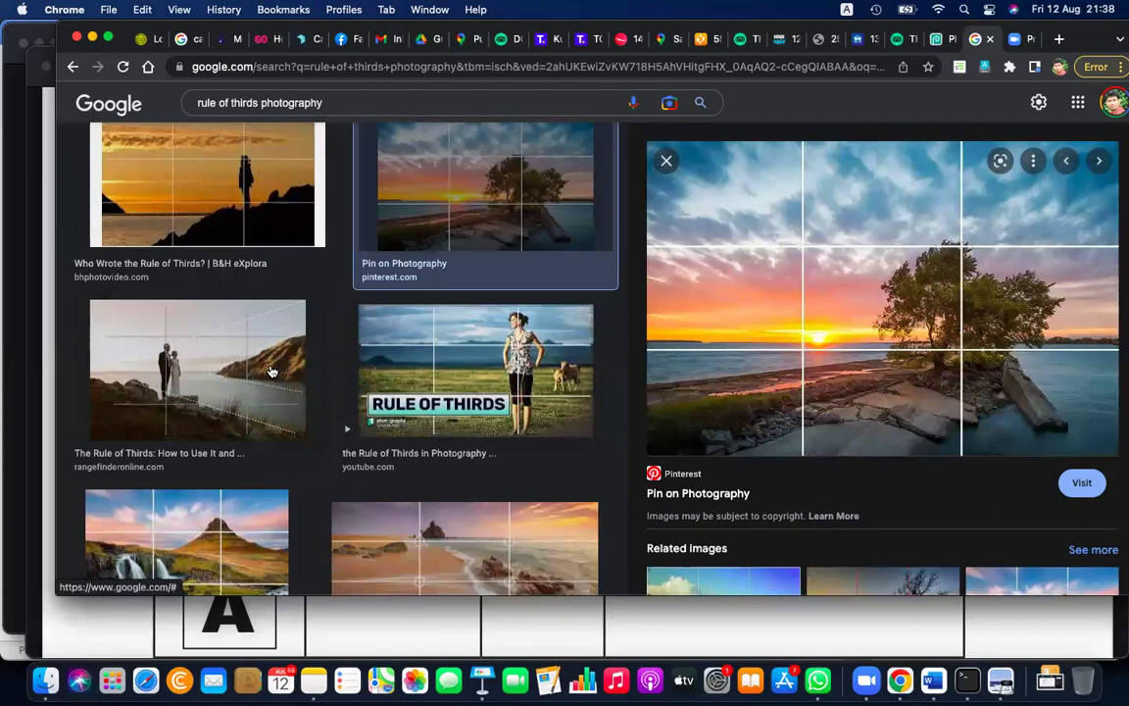
{"action": "left_click", "coordinate": [271, 370]}
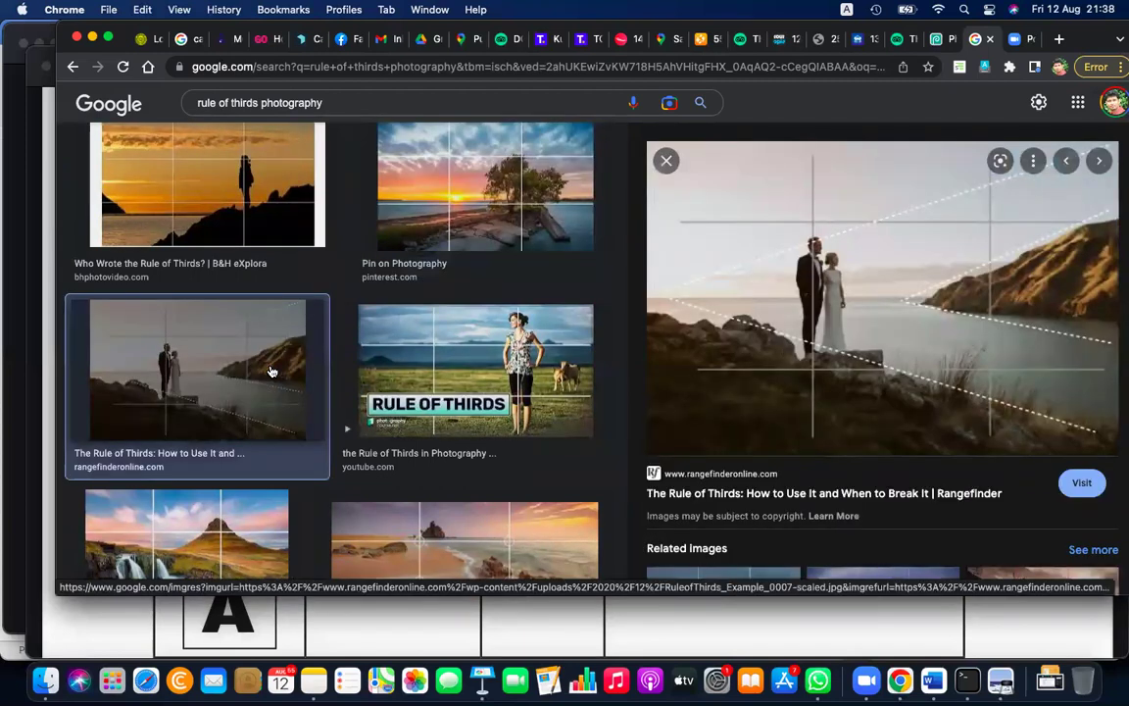
{"action": "scroll", "coordinate": [272, 370], "scroll_direction": "down", "scroll_amount": 5}
{"action": "scroll", "coordinate": [271, 370], "scroll_direction": "down", "scroll_amount": 1}
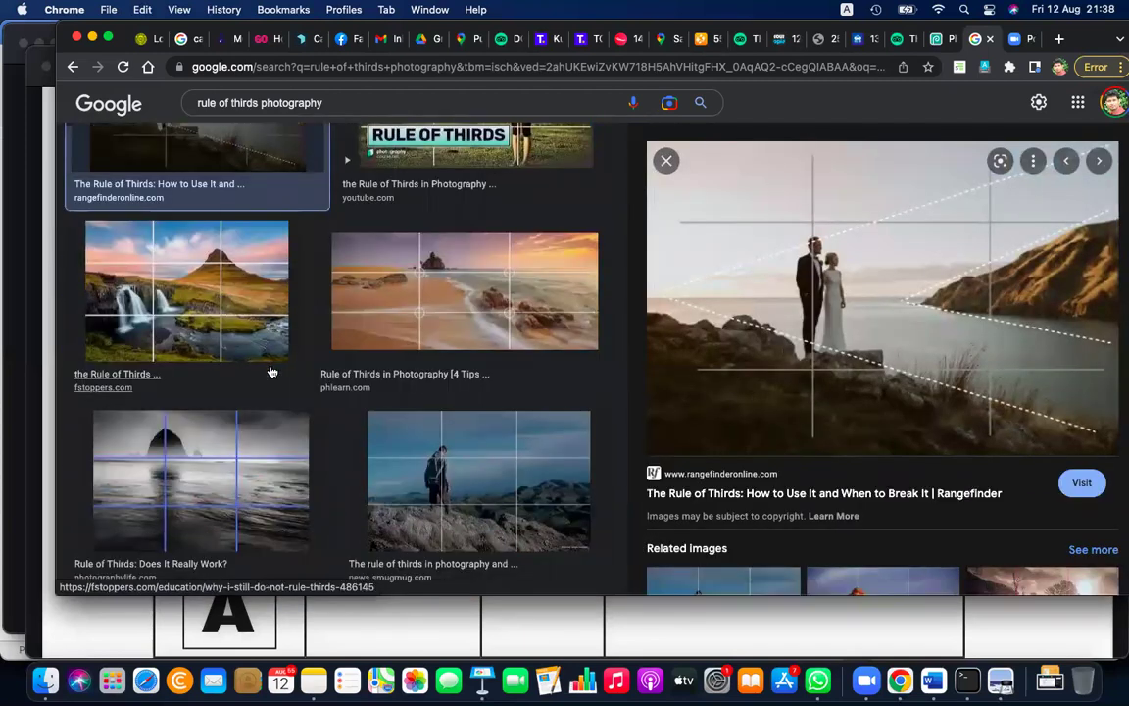
{"action": "left_click", "coordinate": [195, 305]}
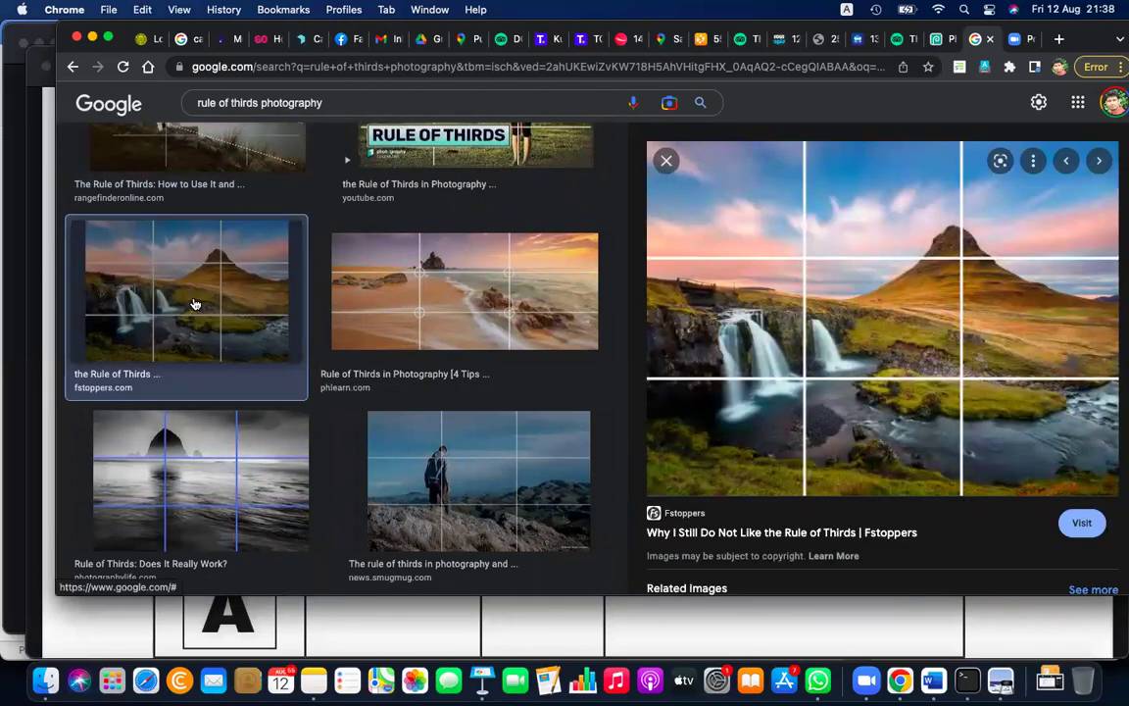
Step: Preview the hiker on rocks and the Bidun Art rule-of-thirds portrait
{"action": "scroll", "coordinate": [195, 305], "scroll_direction": "down", "scroll_amount": 1}
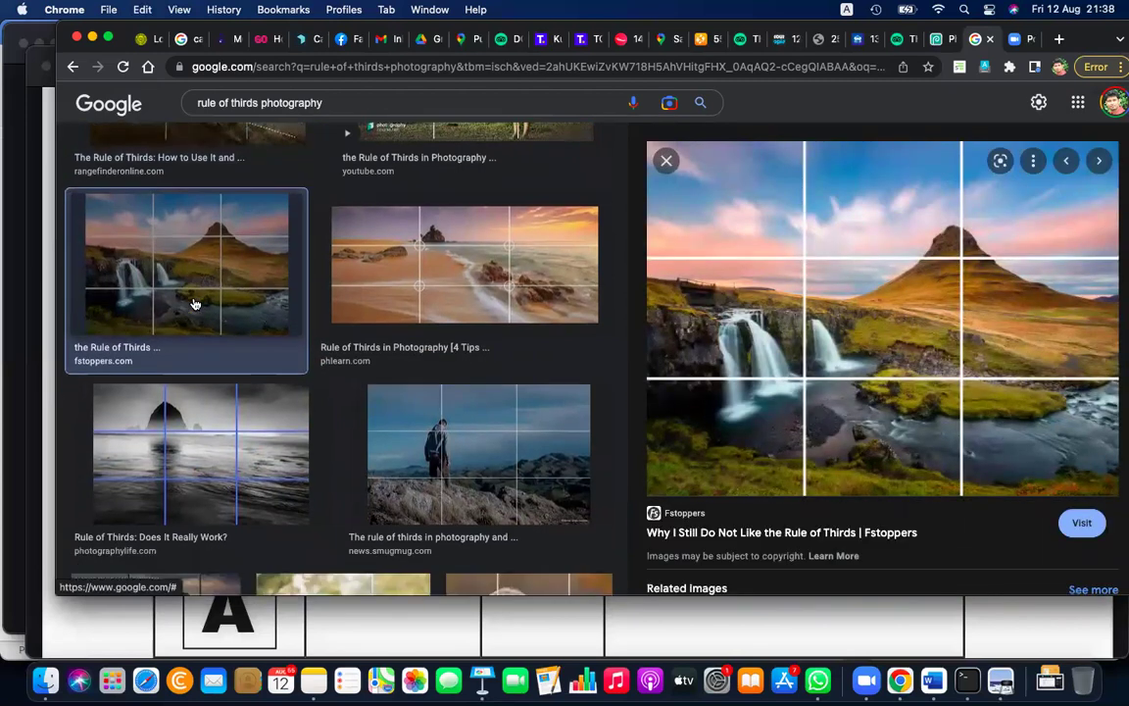
{"action": "scroll", "coordinate": [199, 302], "scroll_direction": "down", "scroll_amount": 3}
{"action": "left_click", "coordinate": [520, 291]}
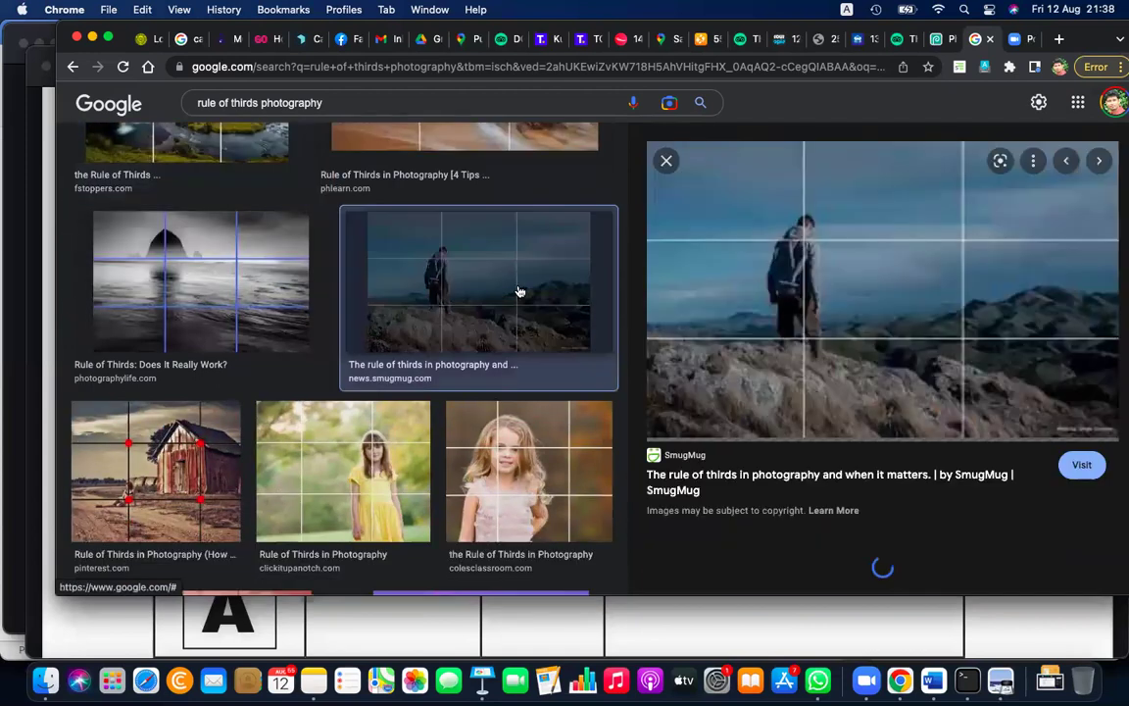
{"action": "scroll", "coordinate": [336, 436], "scroll_direction": "down", "scroll_amount": 5}
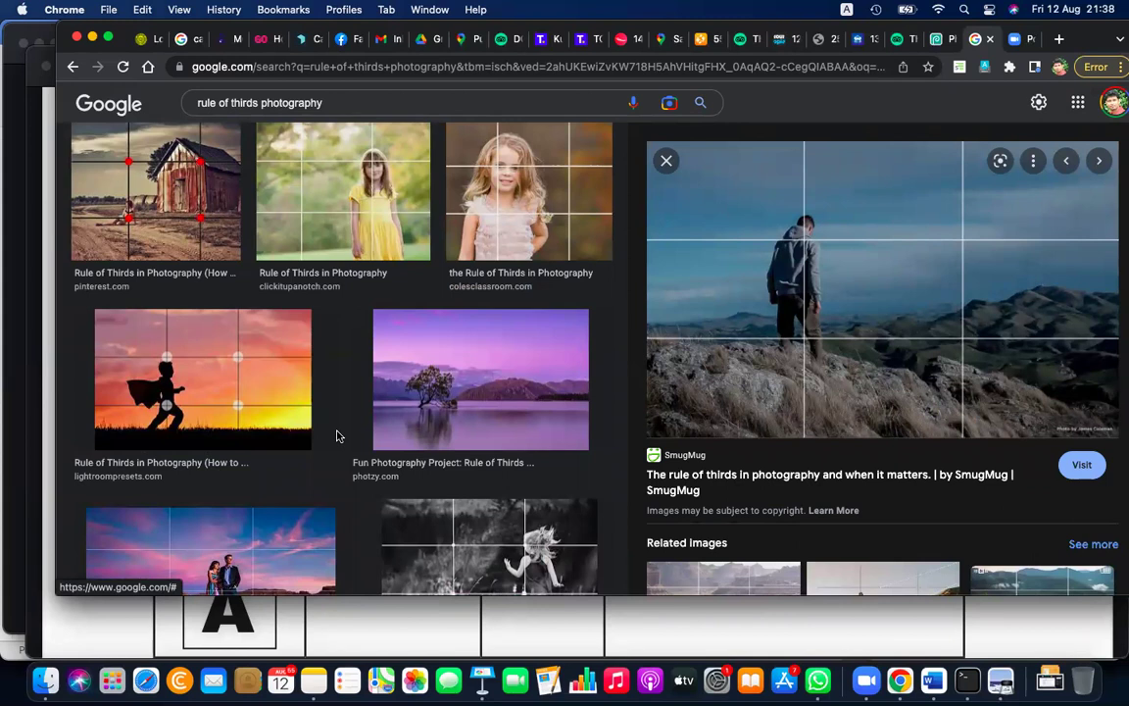
{"action": "scroll", "coordinate": [336, 436], "scroll_direction": "down", "scroll_amount": 6}
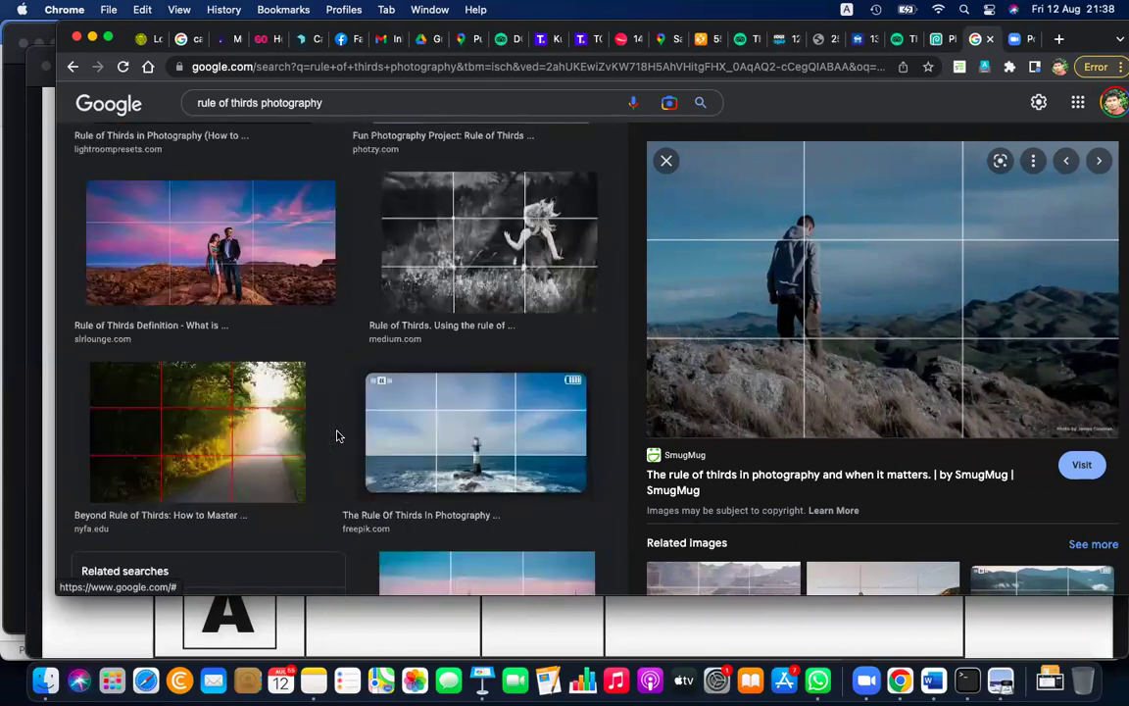
{"action": "scroll", "coordinate": [336, 436], "scroll_direction": "down", "scroll_amount": 7}
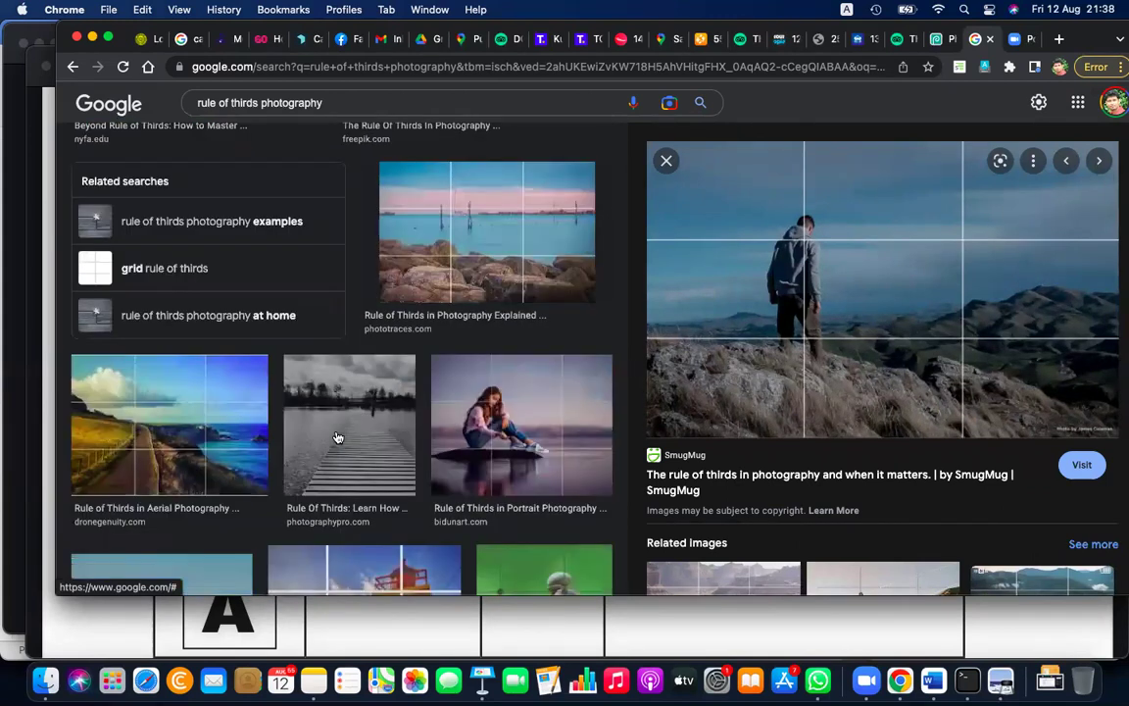
{"action": "left_click", "coordinate": [520, 402]}
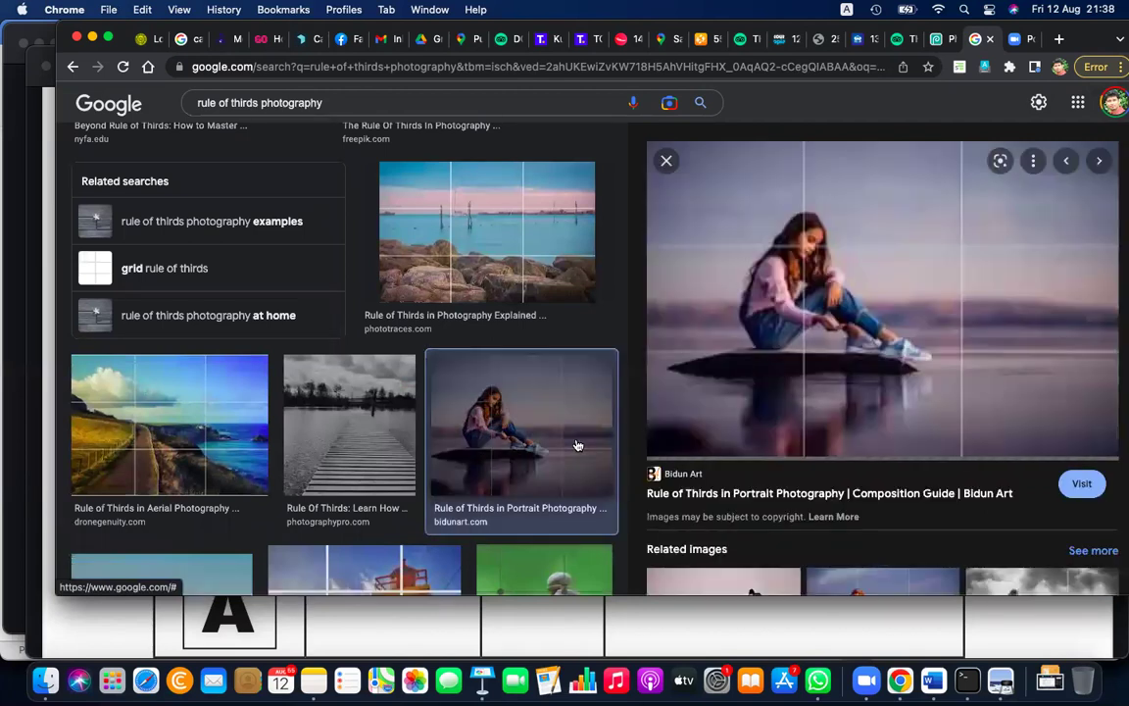
{"action": "scroll", "coordinate": [340, 306], "scroll_direction": "up", "scroll_amount": 5}
{"action": "scroll", "coordinate": [341, 306], "scroll_direction": "up", "scroll_amount": 5}
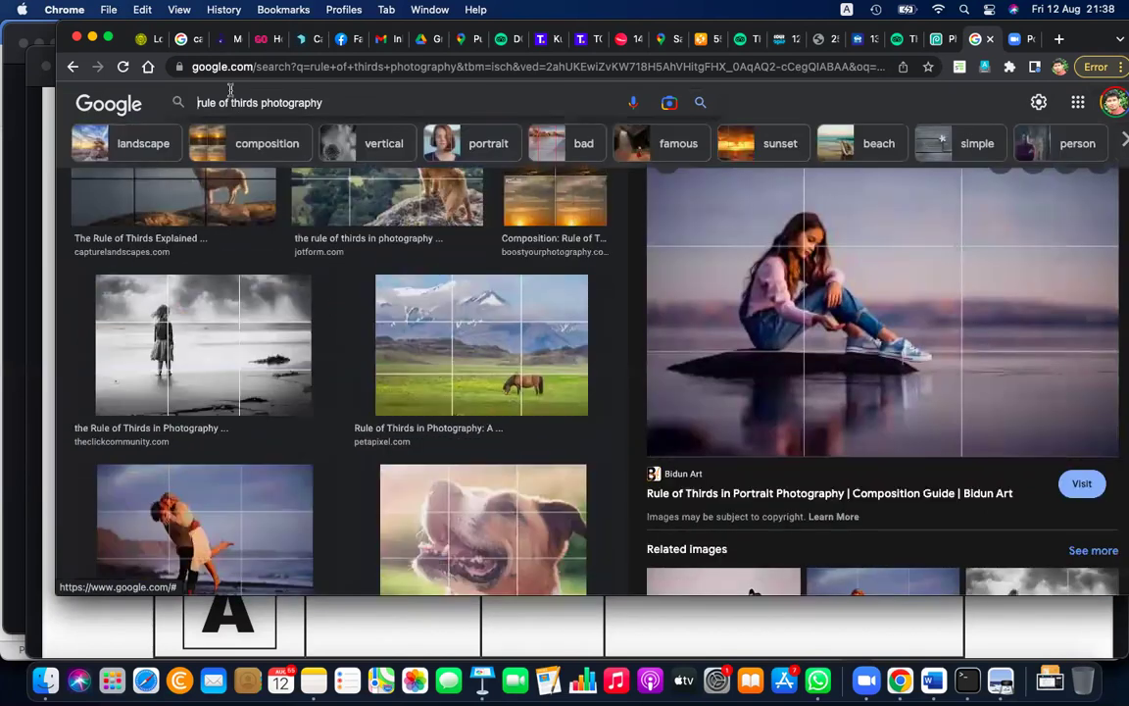
{"action": "left_click", "coordinate": [229, 91]}
Step: Search images for 'art of cropping' and preview the Picasso example
{"action": "type", "text": "art "}
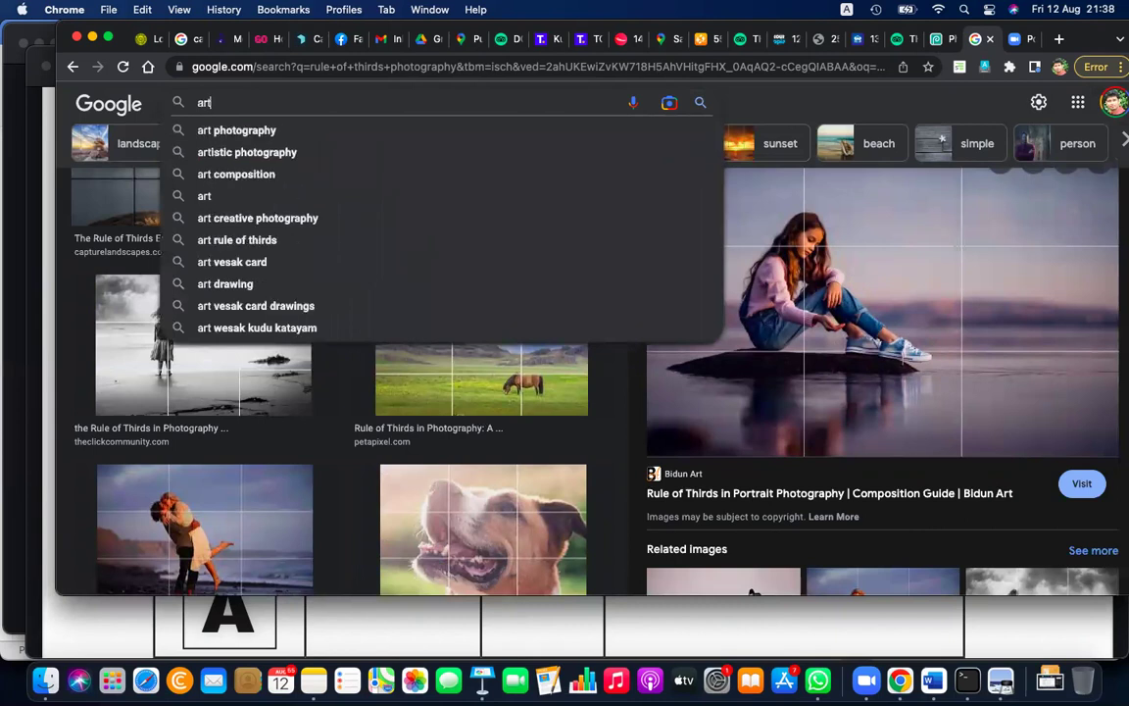
{"action": "type", "text": "of cropping"}
{"action": "key", "text": "Return"}
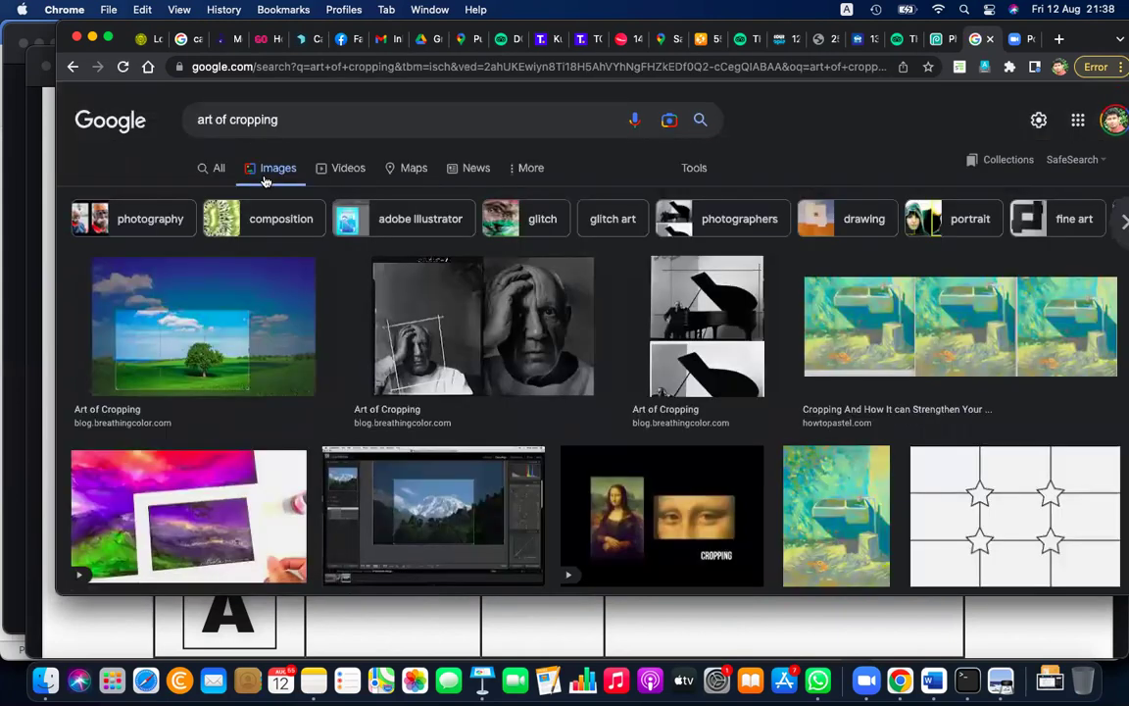
{"action": "left_click", "coordinate": [408, 297]}
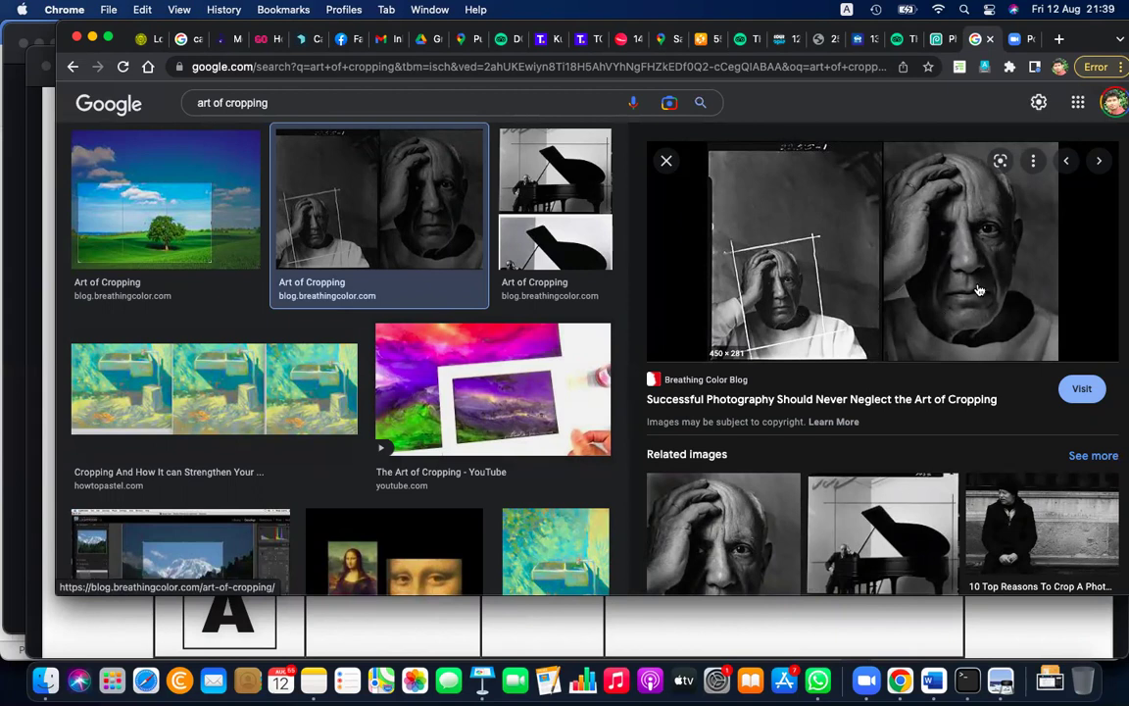
{"action": "scroll", "coordinate": [383, 389], "scroll_direction": "down", "scroll_amount": 2}
{"action": "scroll", "coordinate": [383, 389], "scroll_direction": "down", "scroll_amount": 2}
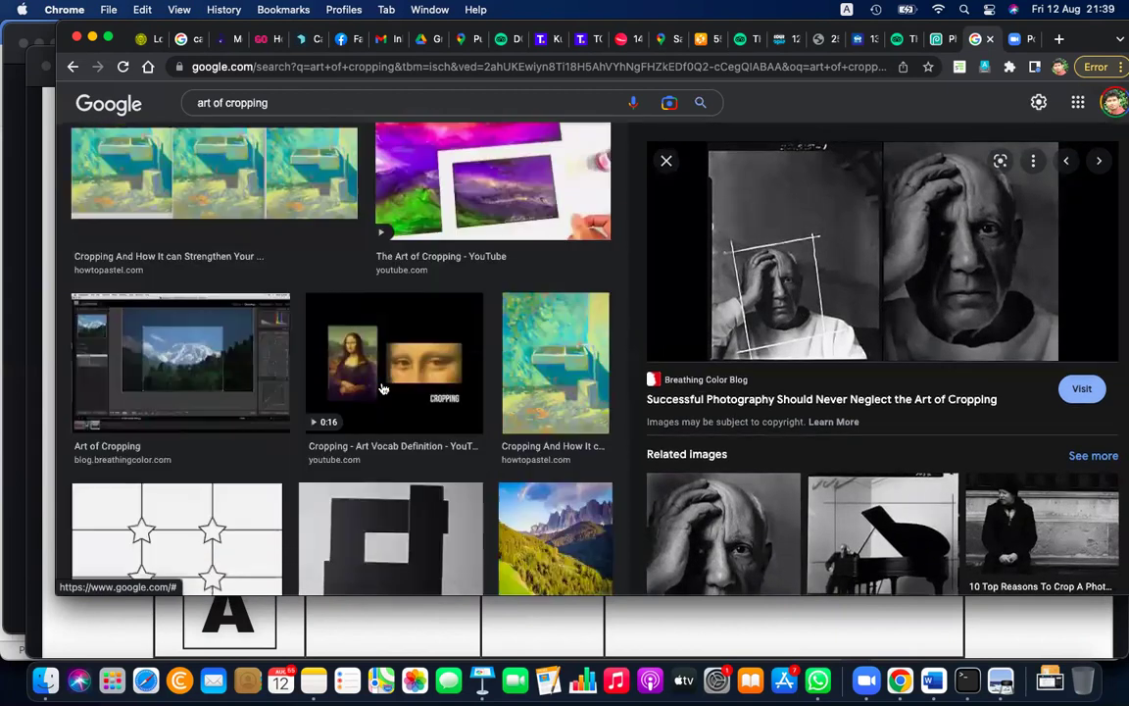
{"action": "scroll", "coordinate": [383, 389], "scroll_direction": "down", "scroll_amount": 4}
{"action": "scroll", "coordinate": [384, 389], "scroll_direction": "up", "scroll_amount": 5}
{"action": "scroll", "coordinate": [384, 392], "scroll_direction": "up", "scroll_amount": 5}
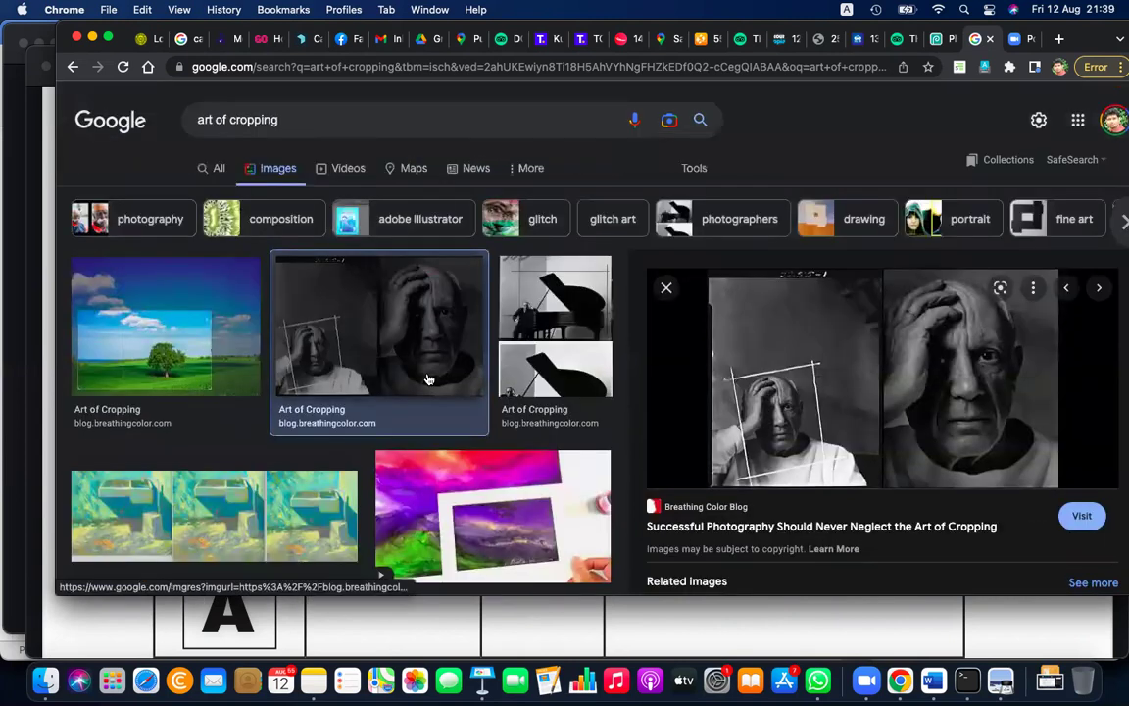
{"action": "left_click", "coordinate": [667, 290]}
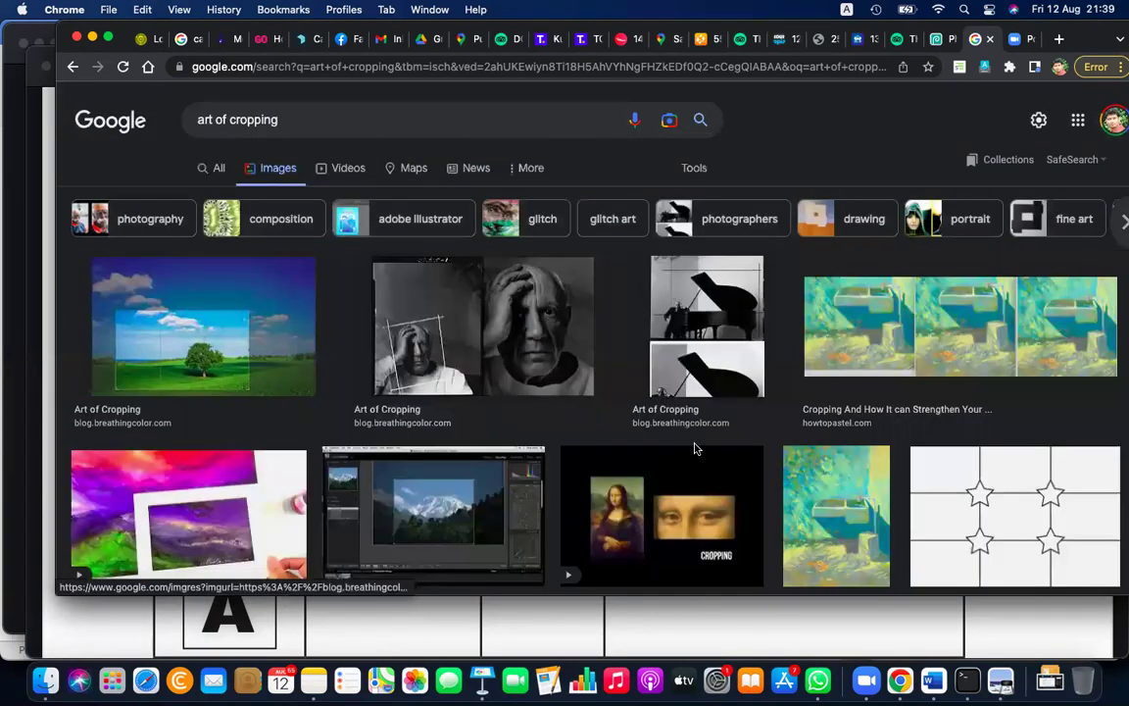
Step: Preview the '15 Easy Tips for Cropping Photos Like a Pro' example
{"action": "scroll", "coordinate": [686, 412], "scroll_direction": "down", "scroll_amount": 5}
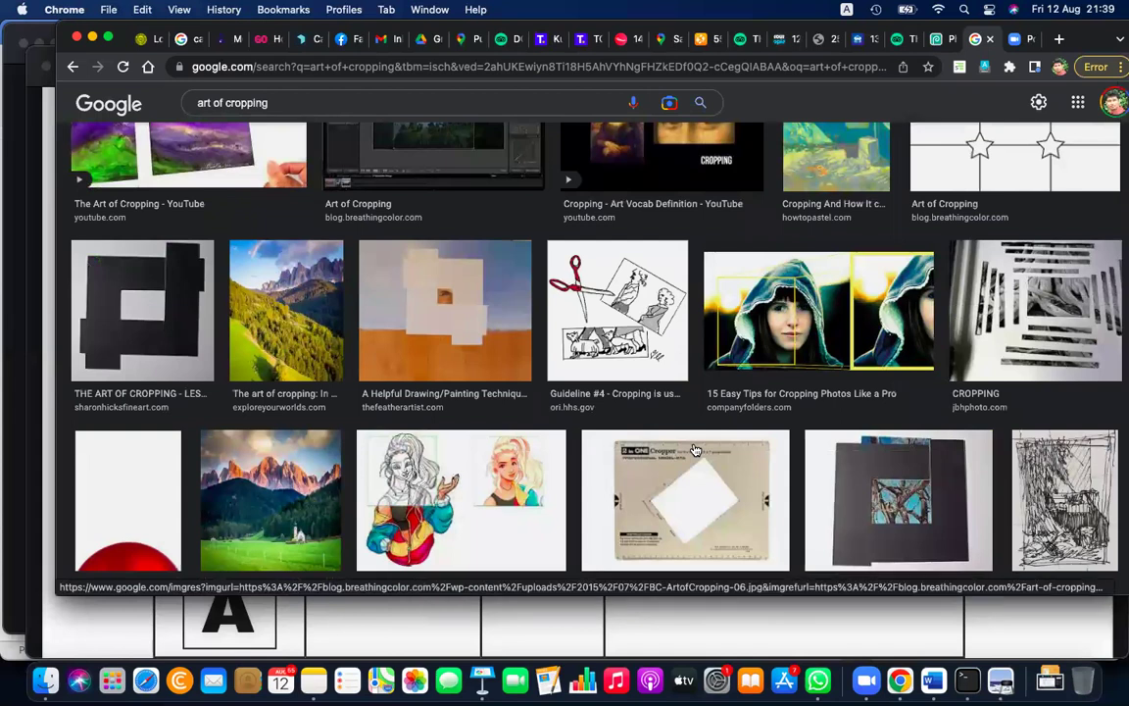
{"action": "scroll", "coordinate": [692, 448], "scroll_direction": "down", "scroll_amount": 5}
{"action": "scroll", "coordinate": [694, 448], "scroll_direction": "down", "scroll_amount": 5}
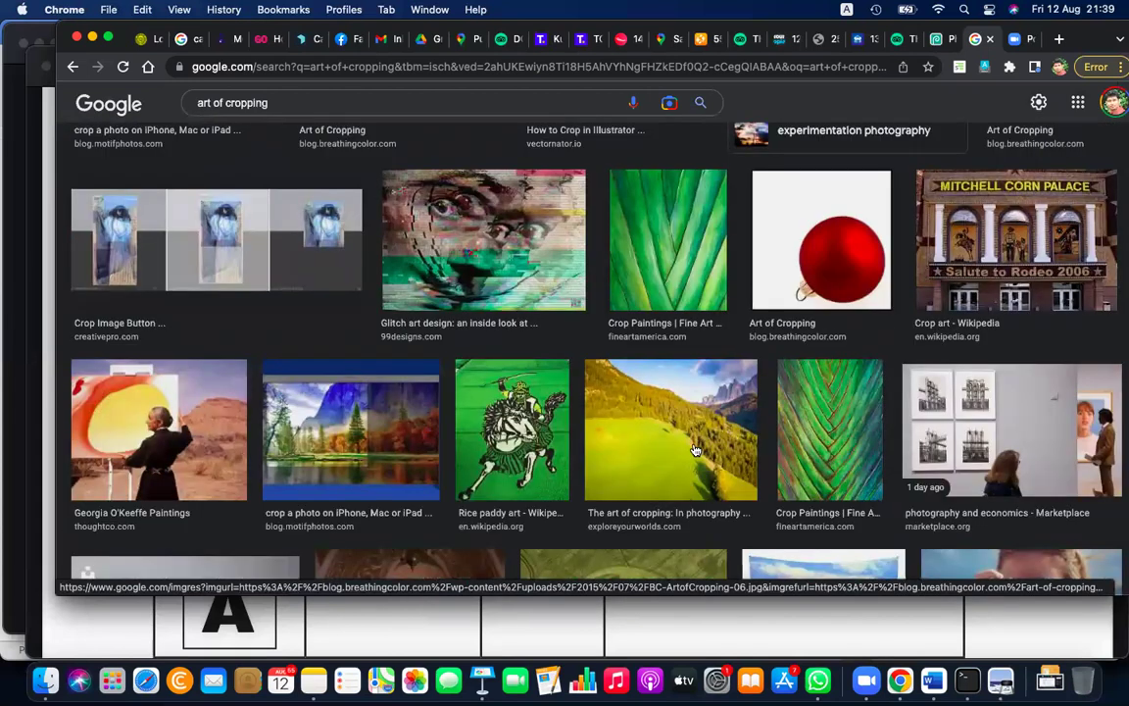
{"action": "scroll", "coordinate": [693, 449], "scroll_direction": "down", "scroll_amount": 2}
{"action": "scroll", "coordinate": [693, 449], "scroll_direction": "down", "scroll_amount": 3}
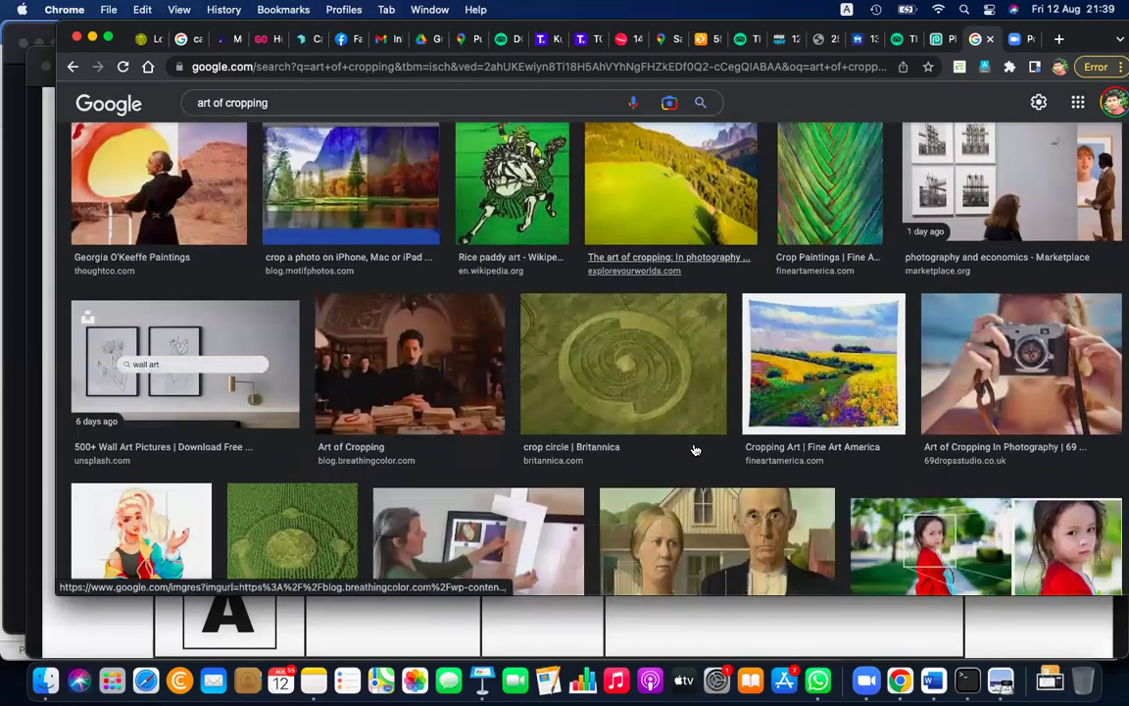
{"action": "scroll", "coordinate": [693, 449], "scroll_direction": "down", "scroll_amount": 4}
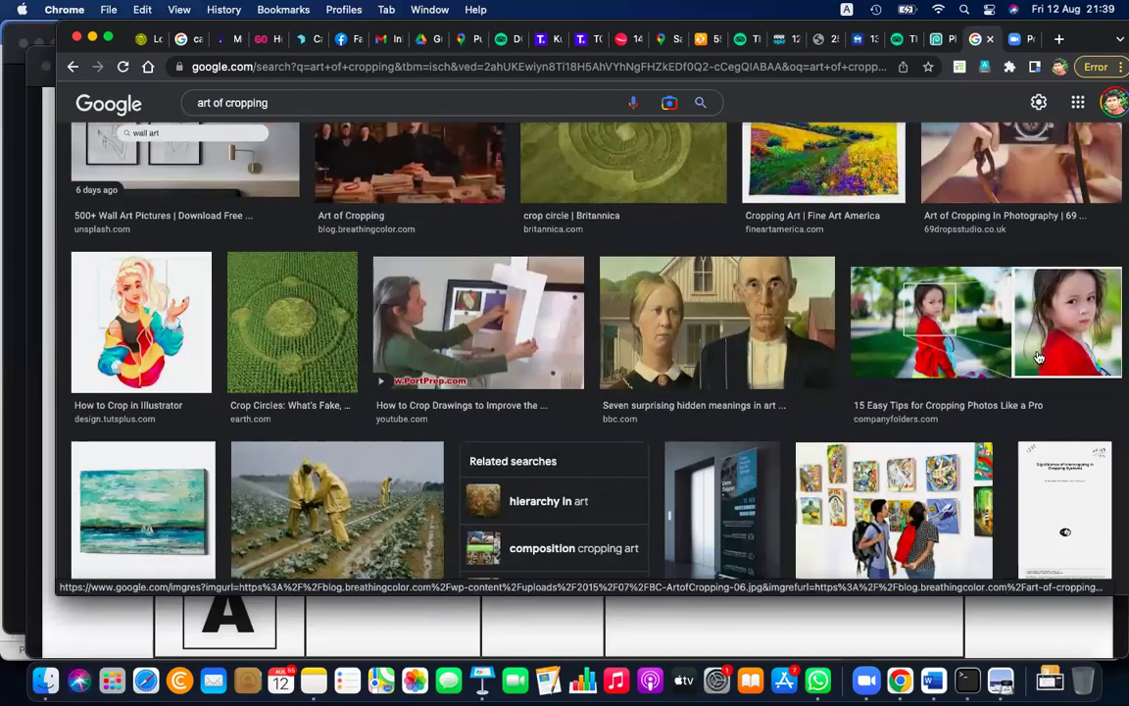
{"action": "left_click", "coordinate": [1041, 365]}
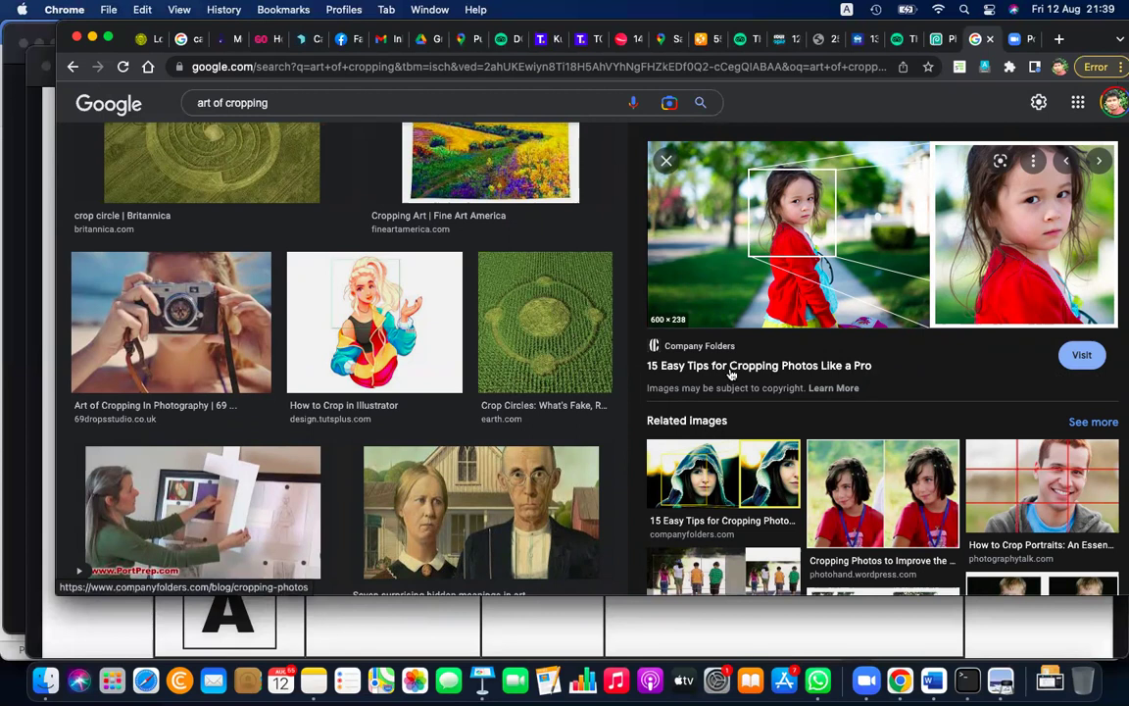
{"action": "scroll", "coordinate": [729, 375], "scroll_direction": "down", "scroll_amount": 5}
{"action": "scroll", "coordinate": [729, 376], "scroll_direction": "up", "scroll_amount": 5}
Step: Open the related hooded-girl cropping example and look over its preview
{"action": "left_click", "coordinate": [753, 474]}
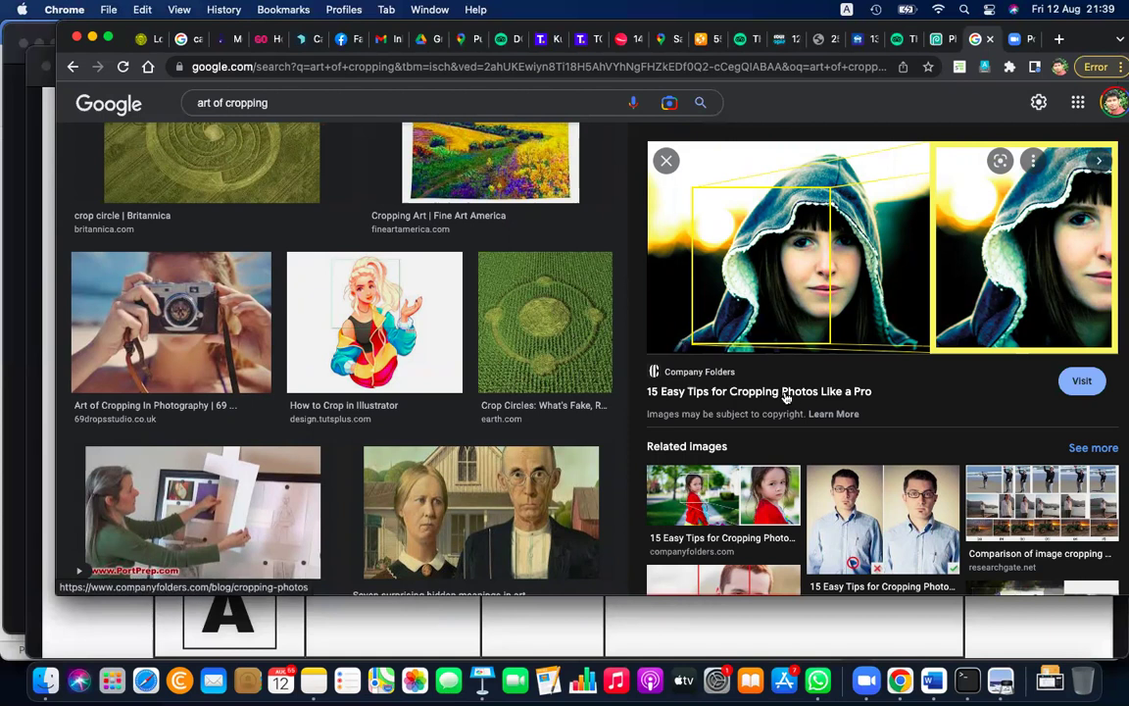
{"action": "scroll", "coordinate": [785, 398], "scroll_direction": "down", "scroll_amount": 2}
{"action": "scroll", "coordinate": [785, 398], "scroll_direction": "down", "scroll_amount": 3}
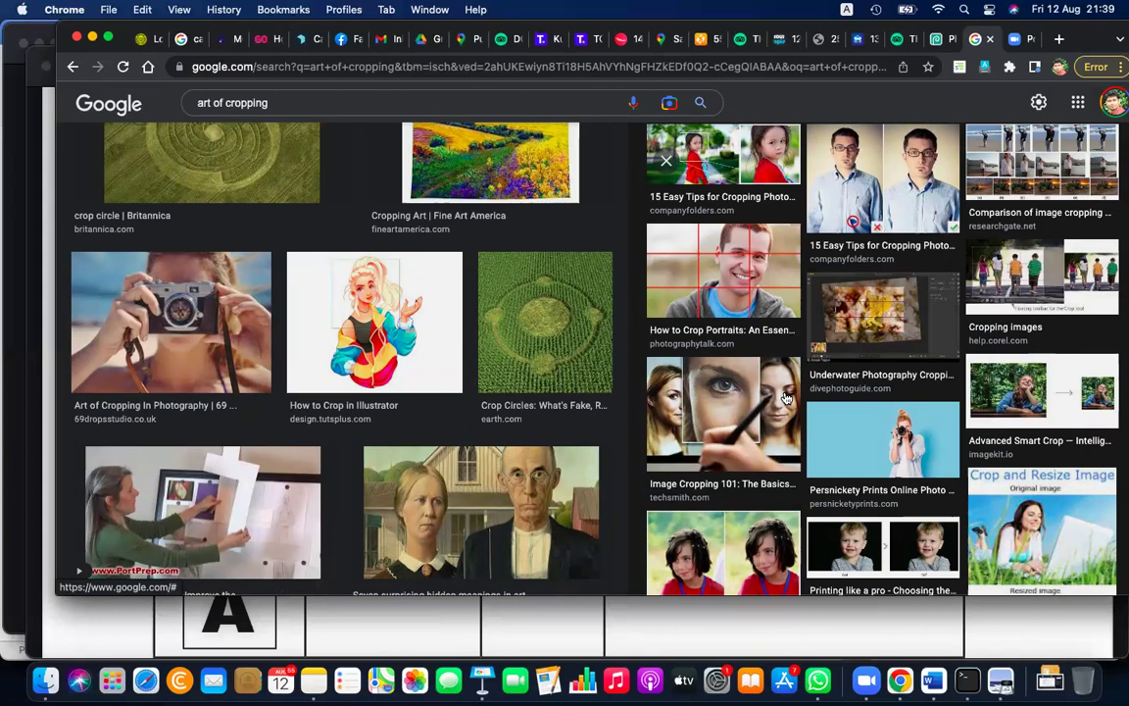
{"action": "scroll", "coordinate": [785, 398], "scroll_direction": "up", "scroll_amount": 5}
{"action": "scroll", "coordinate": [499, 363], "scroll_direction": "up", "scroll_amount": 5}
{"action": "scroll", "coordinate": [499, 363], "scroll_direction": "up", "scroll_amount": 3}
{"action": "scroll", "coordinate": [499, 363], "scroll_direction": "up", "scroll_amount": 3}
{"action": "scroll", "coordinate": [499, 363], "scroll_direction": "up", "scroll_amount": 3}
{"action": "scroll", "coordinate": [499, 362], "scroll_direction": "up", "scroll_amount": 3}
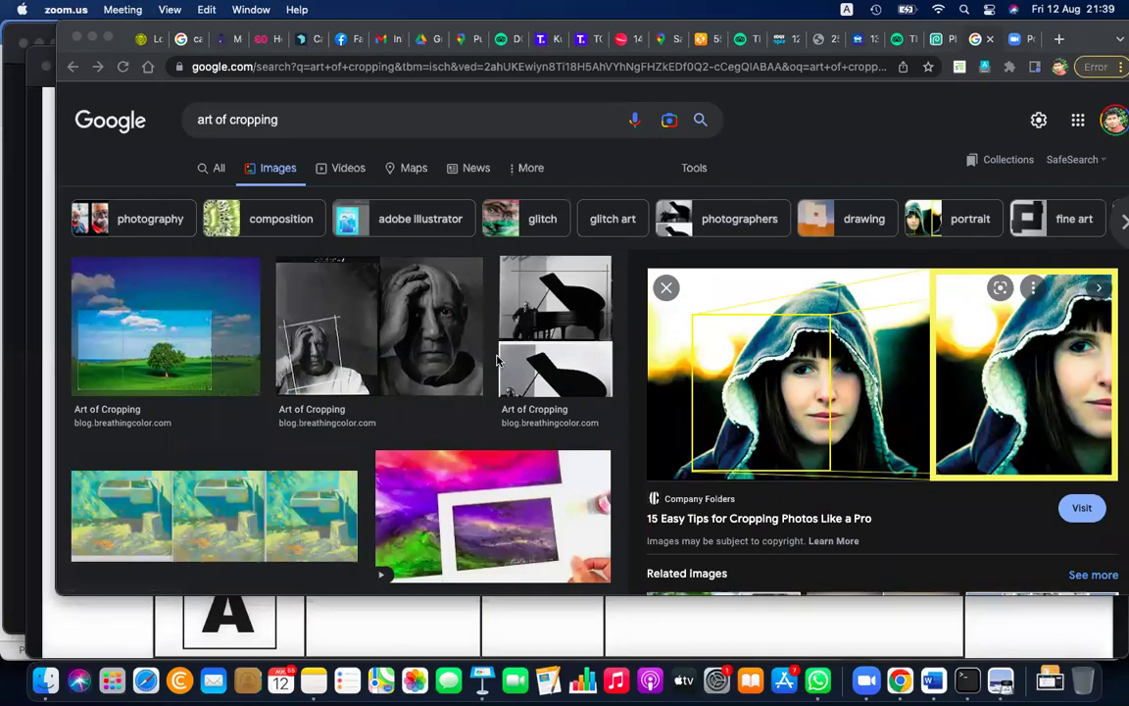
{"action": "left_click", "coordinate": [1000, 681]}
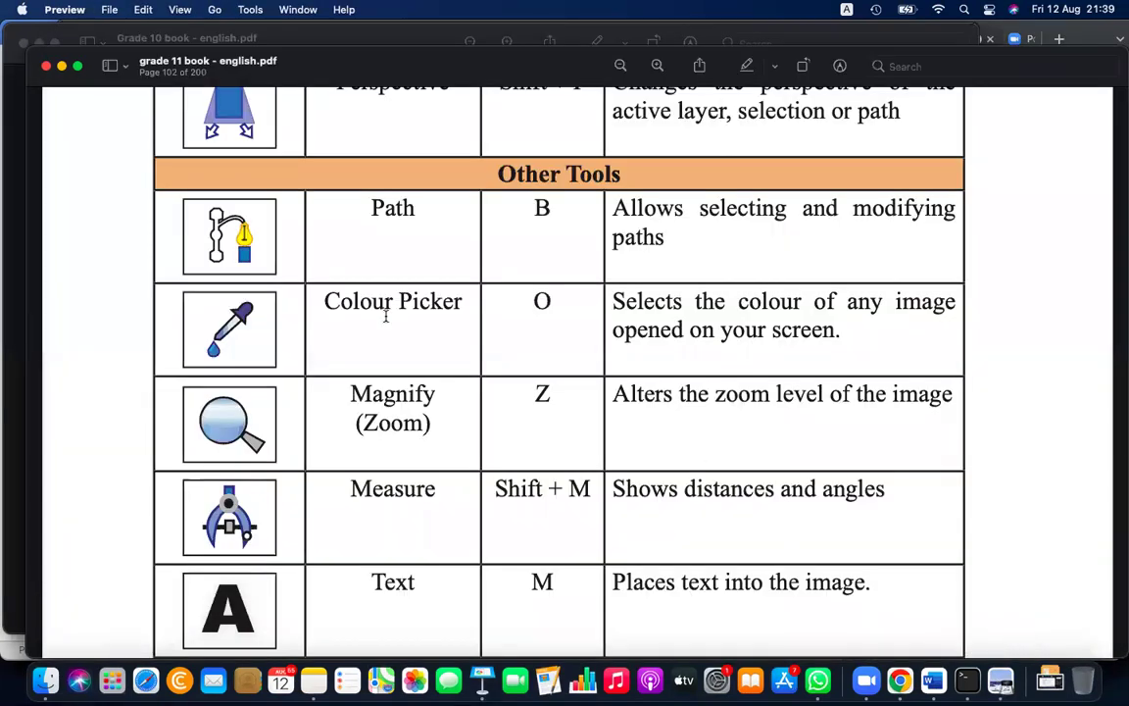
{"action": "scroll", "coordinate": [385, 315], "scroll_direction": "up", "scroll_amount": 7}
{"action": "scroll", "coordinate": [386, 315], "scroll_direction": "up", "scroll_amount": 2}
{"action": "scroll", "coordinate": [385, 314], "scroll_direction": "up", "scroll_amount": 7}
{"action": "scroll", "coordinate": [385, 315], "scroll_direction": "down", "scroll_amount": 3}
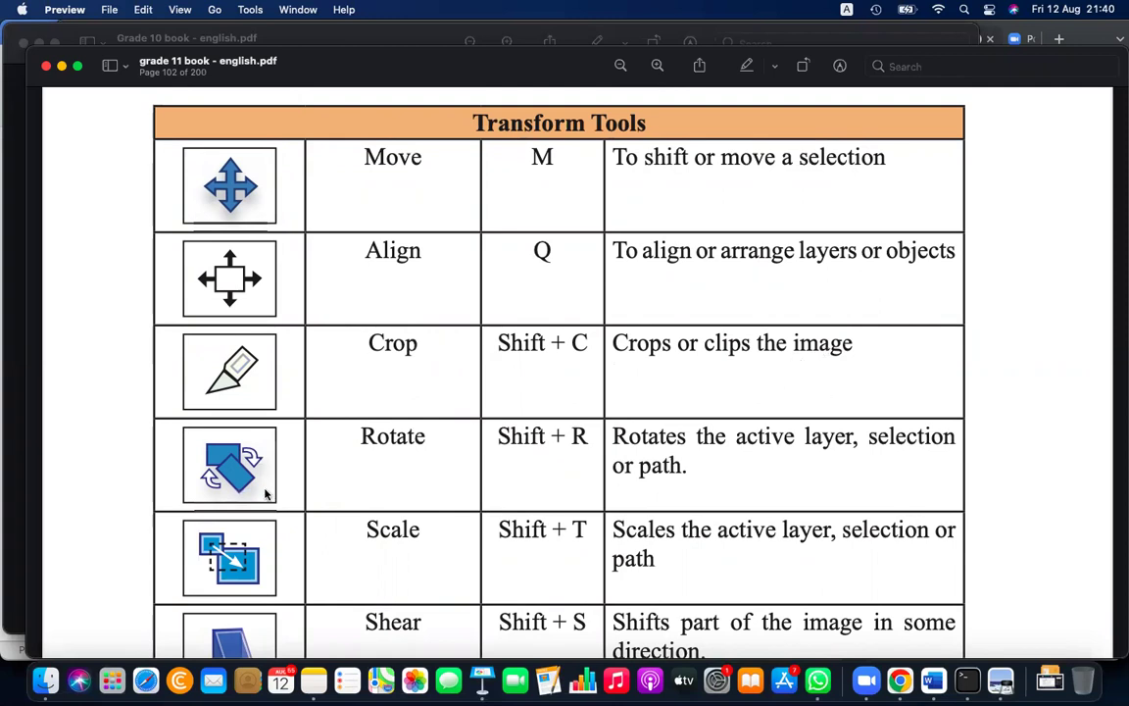
{"action": "scroll", "coordinate": [265, 493], "scroll_direction": "down", "scroll_amount": 3}
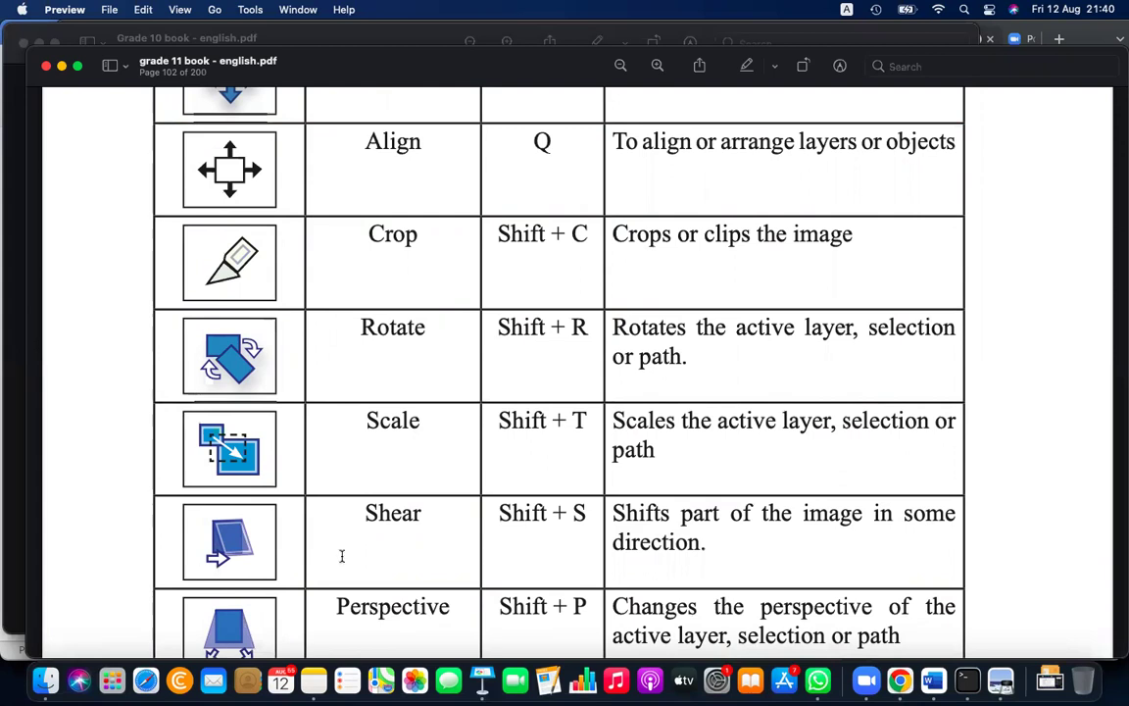
{"action": "scroll", "coordinate": [331, 561], "scroll_direction": "down", "scroll_amount": 3}
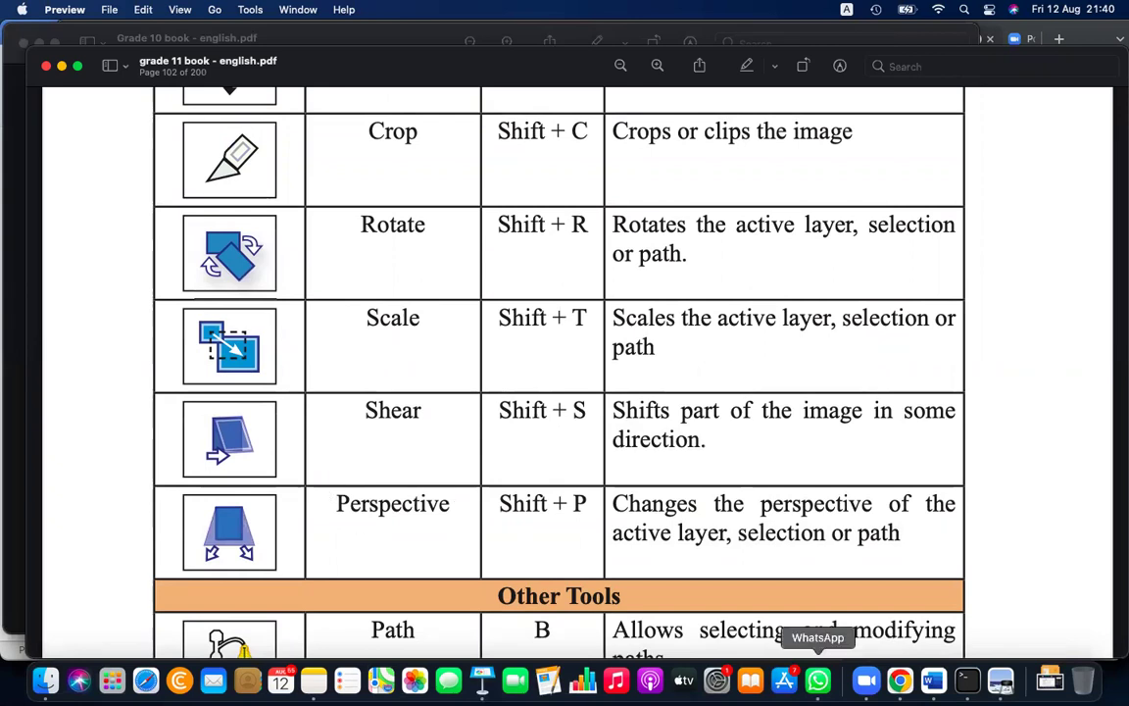
{"action": "left_click", "coordinate": [899, 679]}
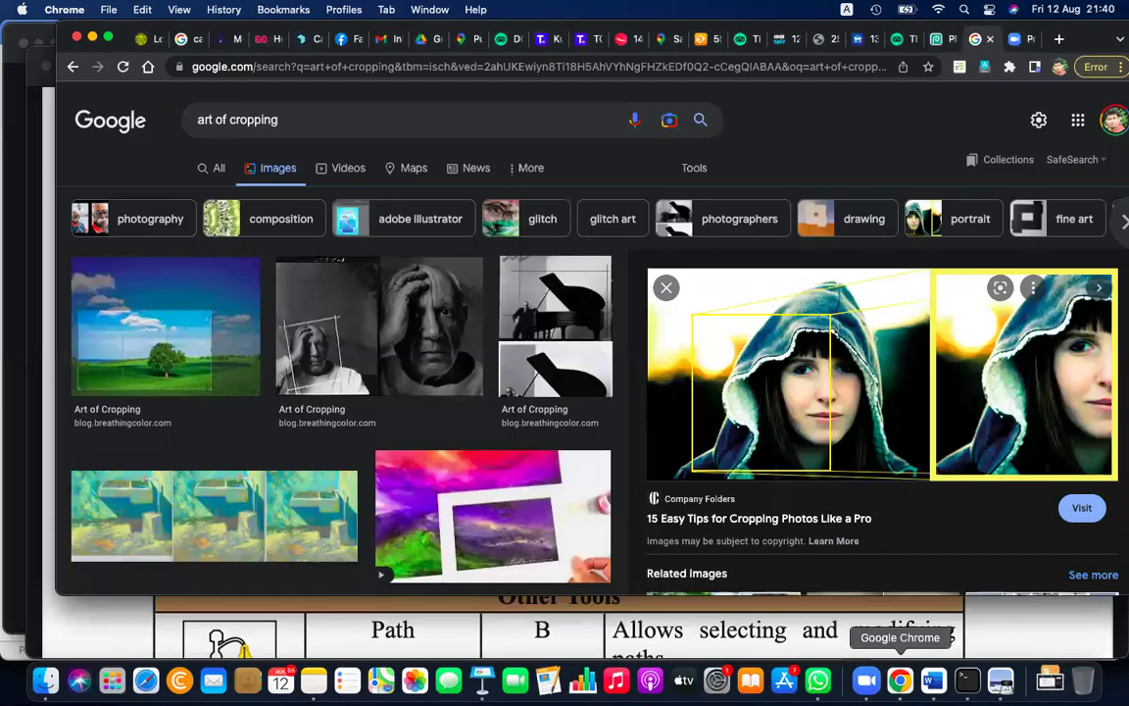
Step: Search images for 'road photos' and preview the misty Pexels and Shutterstock road photos
{"action": "triple_click", "coordinate": [213, 122]}
{"action": "type", "text": "road ph"}
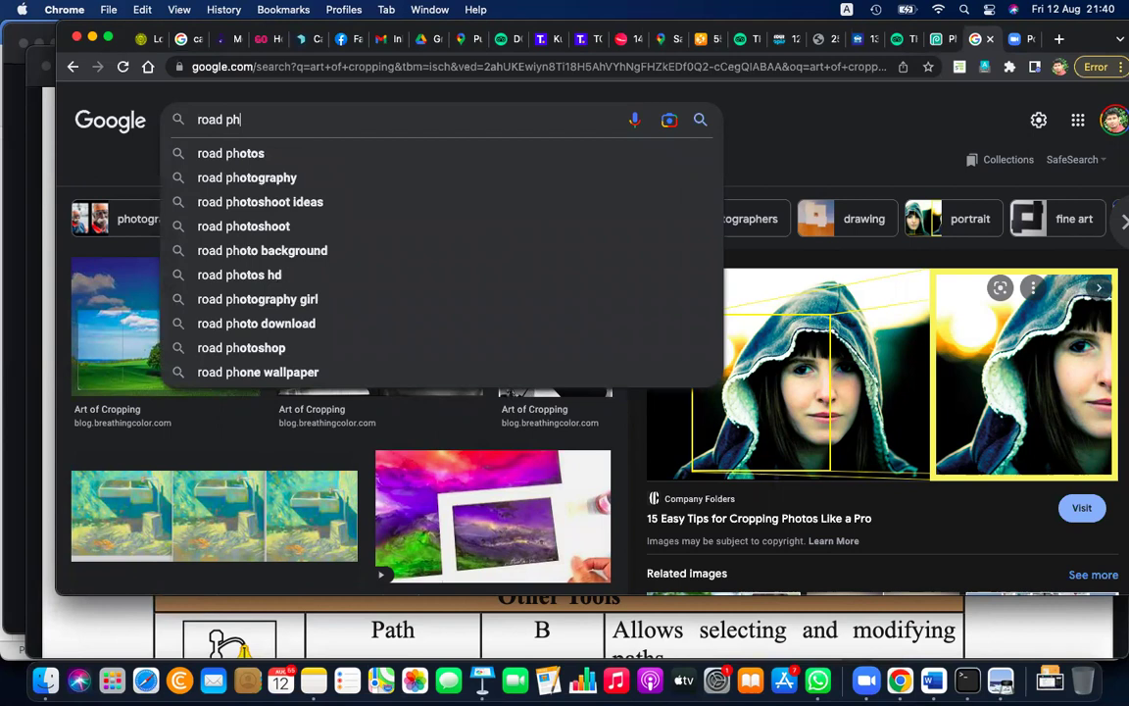
{"action": "type", "text": "t"}
{"action": "key", "text": "Down"}
{"action": "key", "text": "Return"}
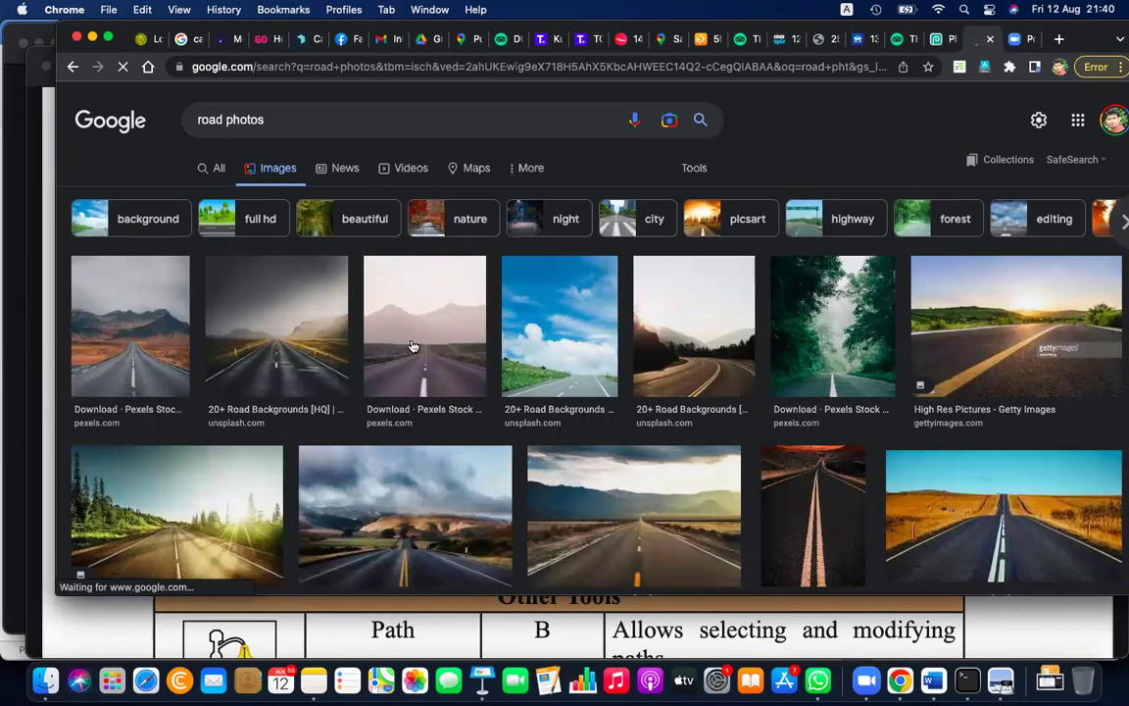
{"action": "left_click", "coordinate": [412, 345]}
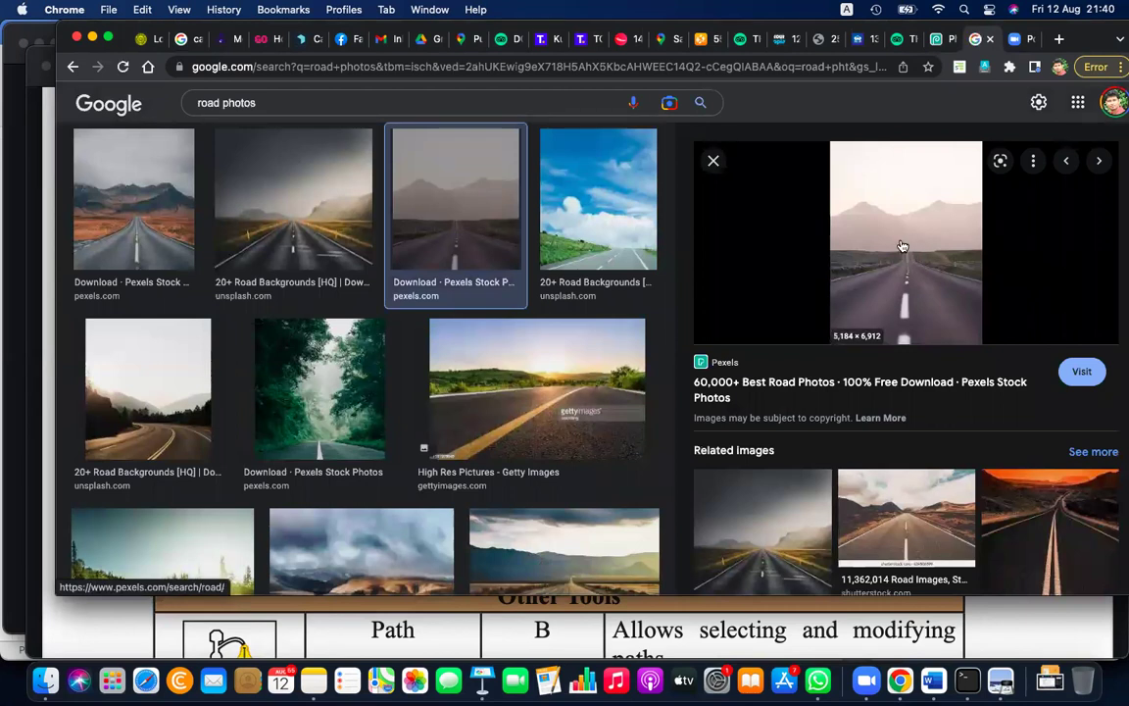
{"action": "left_click", "coordinate": [909, 517]}
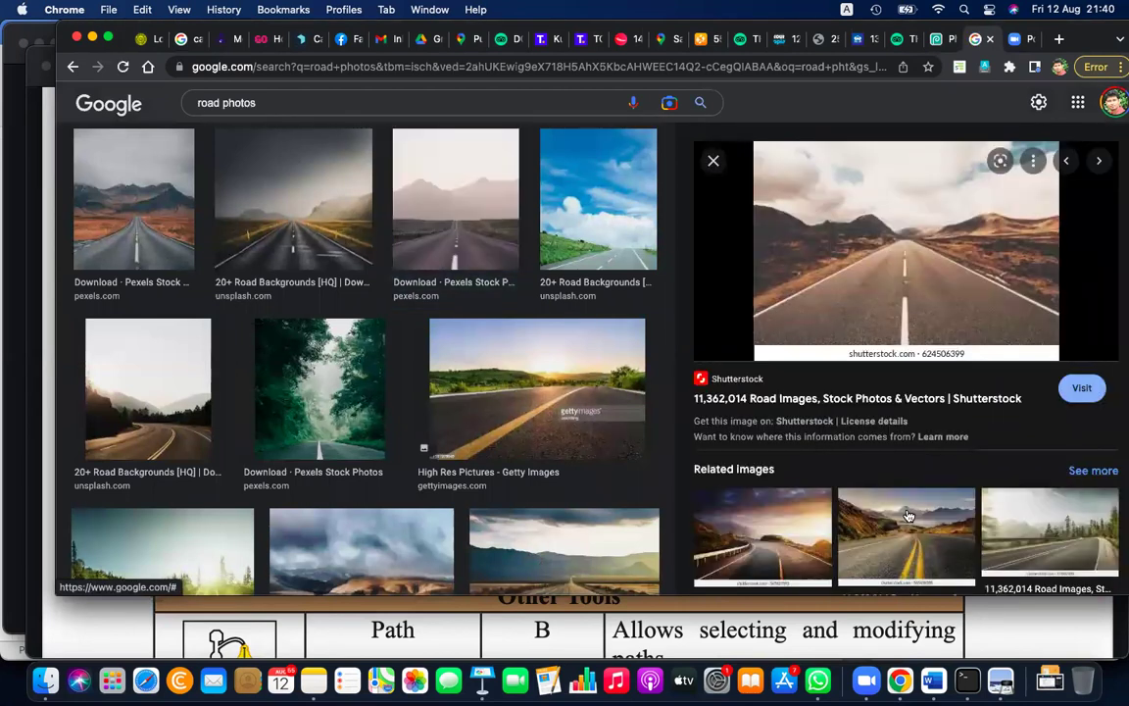
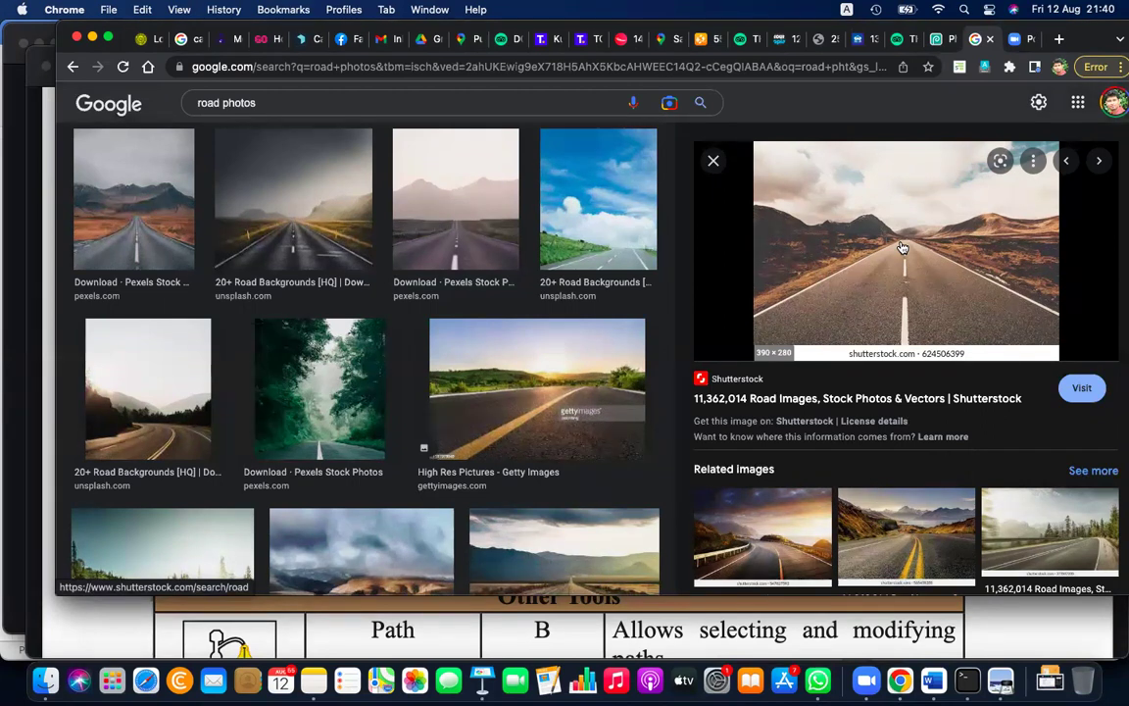
Step: Scroll the 'road photos' results and copy the sunlit forest road iStock image to the clipboard
{"action": "scroll", "coordinate": [902, 248], "scroll_direction": "down", "scroll_amount": 4}
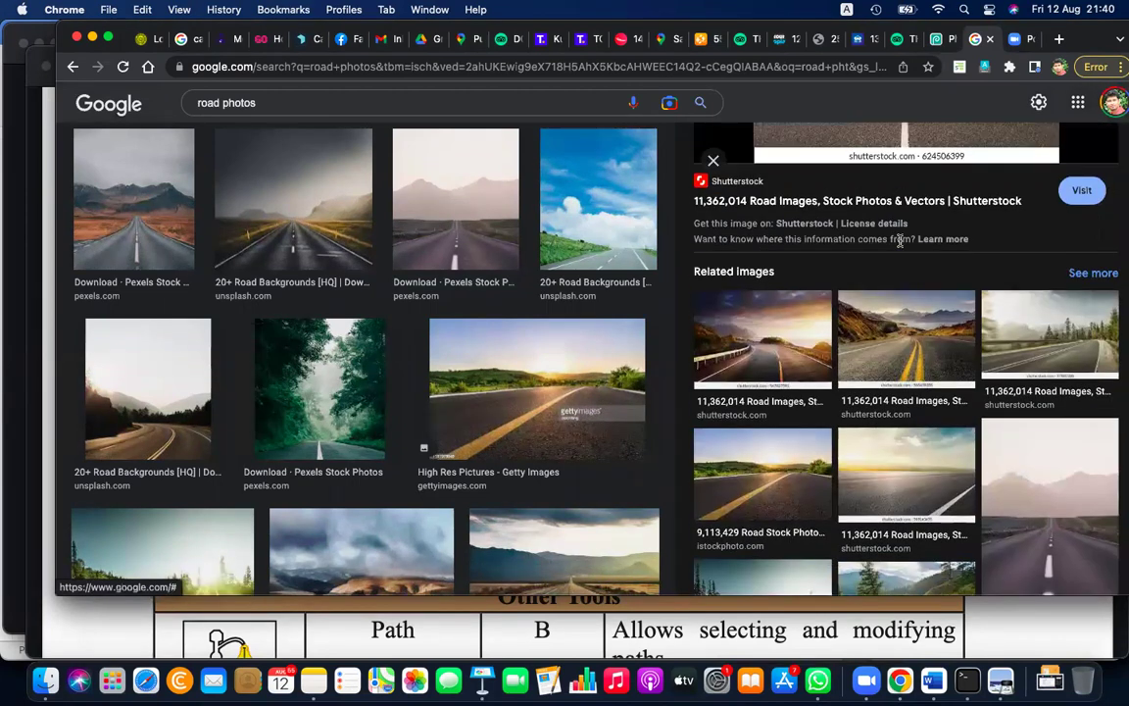
{"action": "scroll", "coordinate": [900, 242], "scroll_direction": "down", "scroll_amount": 3}
{"action": "scroll", "coordinate": [588, 526], "scroll_direction": "down", "scroll_amount": 3}
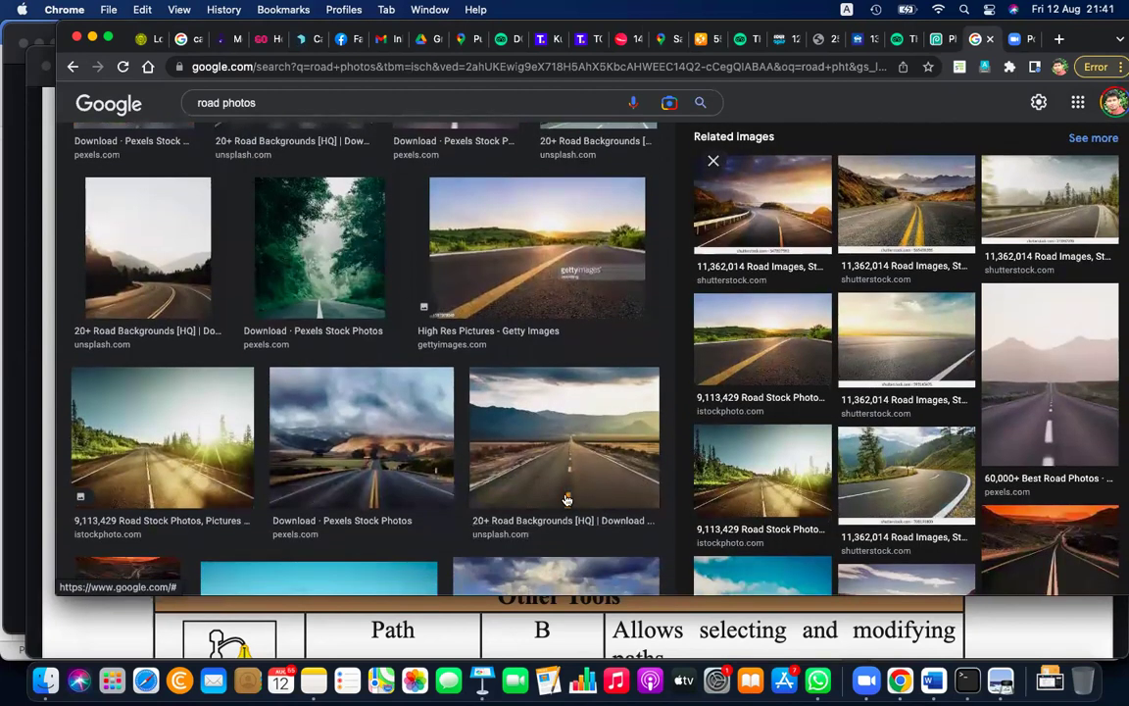
{"action": "scroll", "coordinate": [567, 500], "scroll_direction": "down", "scroll_amount": 3}
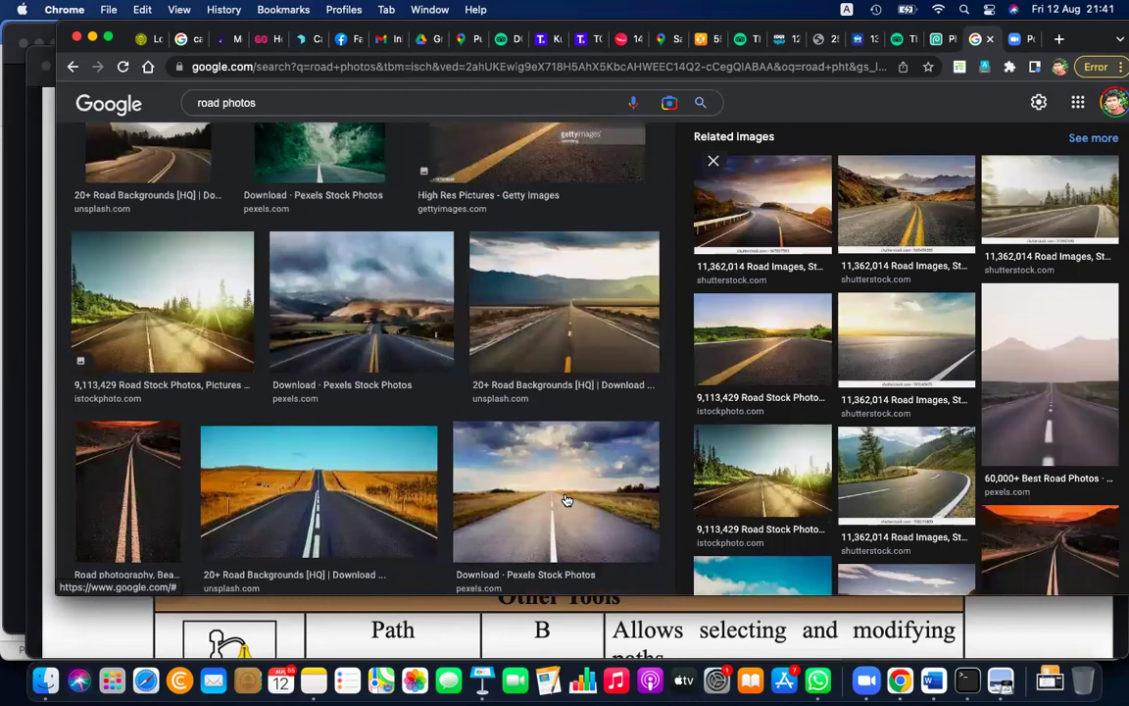
{"action": "left_click", "coordinate": [160, 299]}
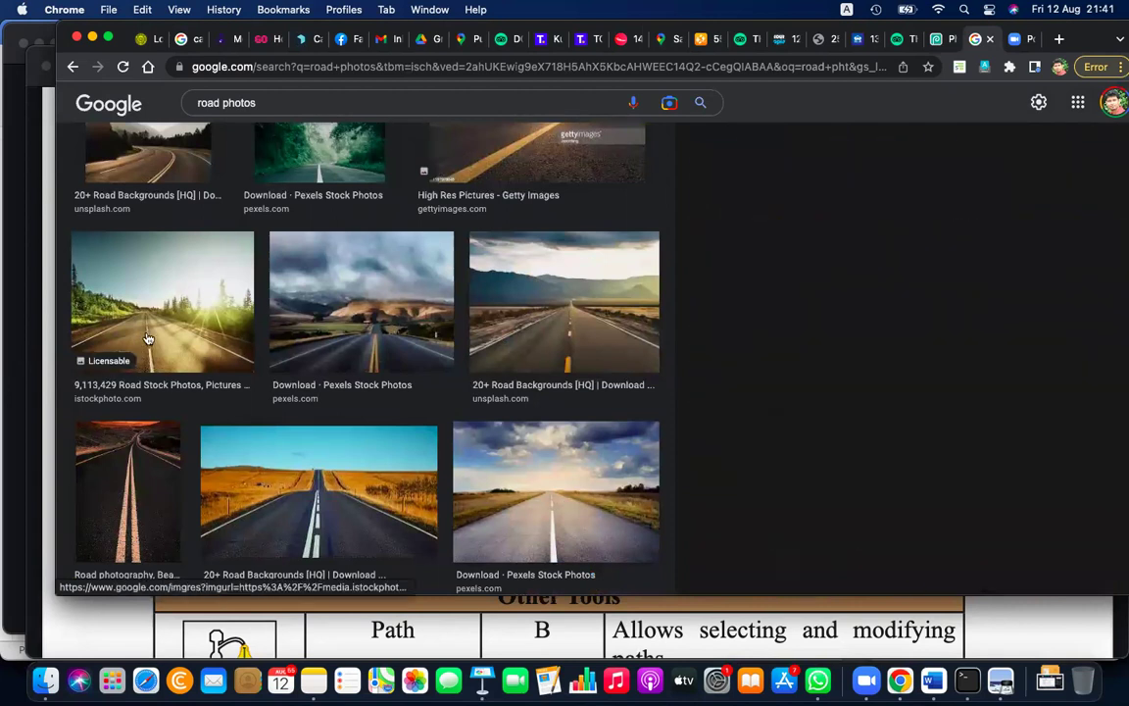
{"action": "right_click", "coordinate": [894, 339]}
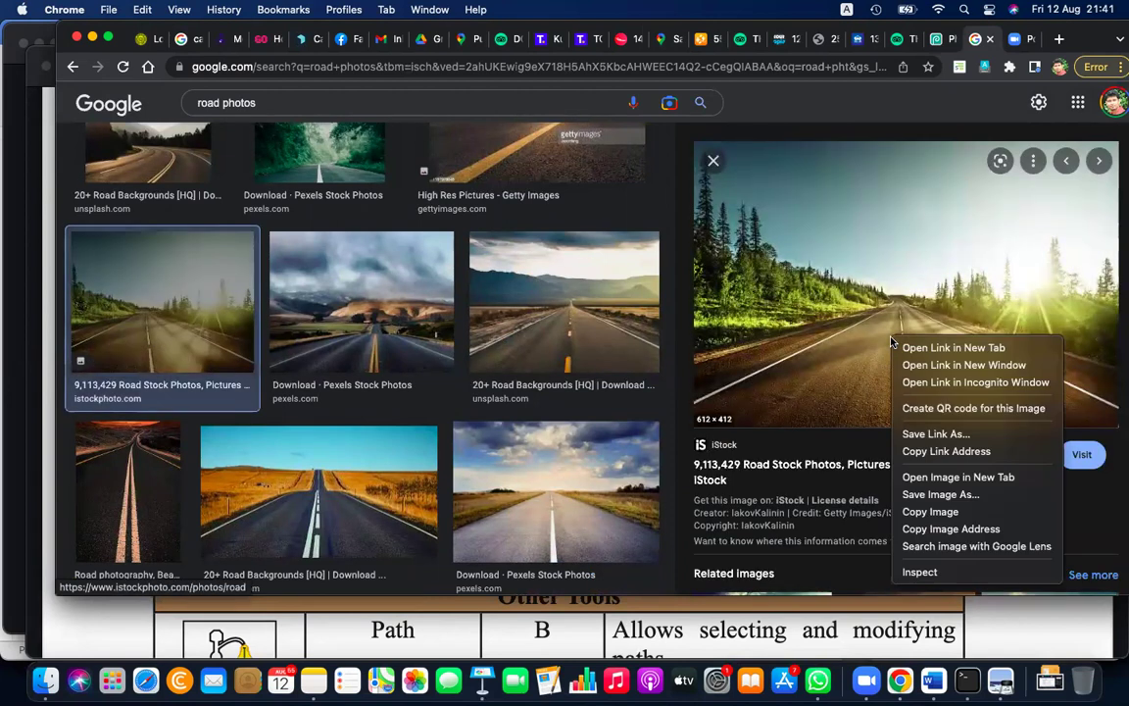
{"action": "left_click", "coordinate": [933, 516]}
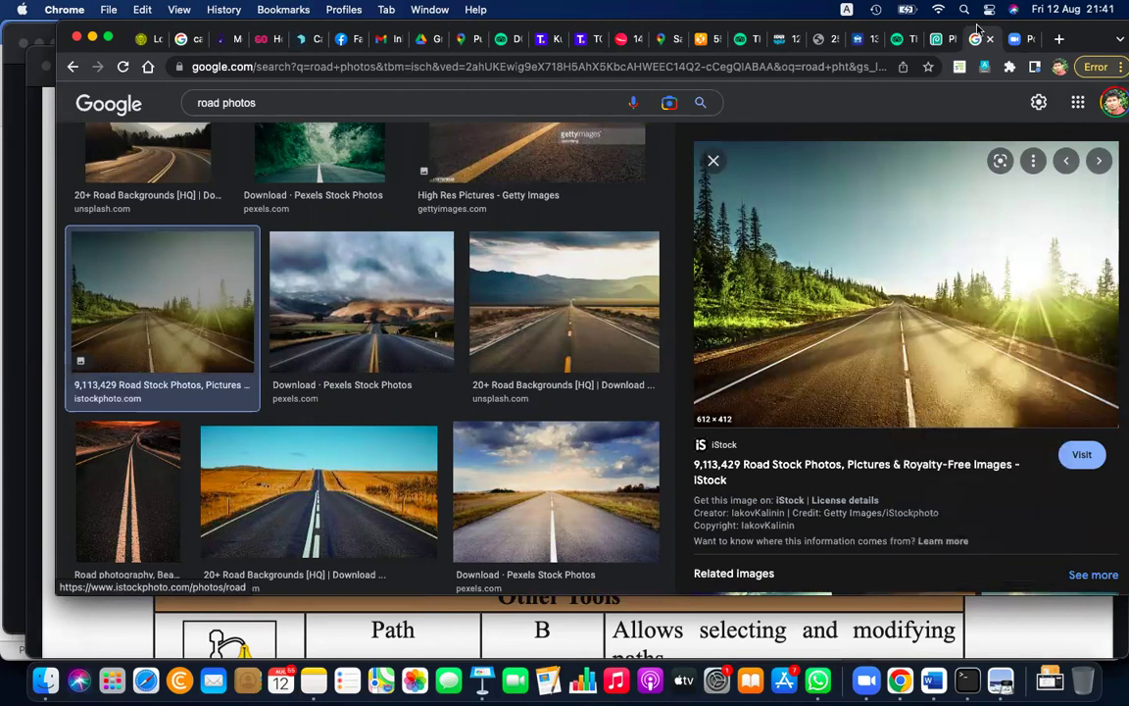
Step: Create a new 612×412 Photopea project and paste the road photo in as Layer 1
{"action": "left_click", "coordinate": [939, 39]}
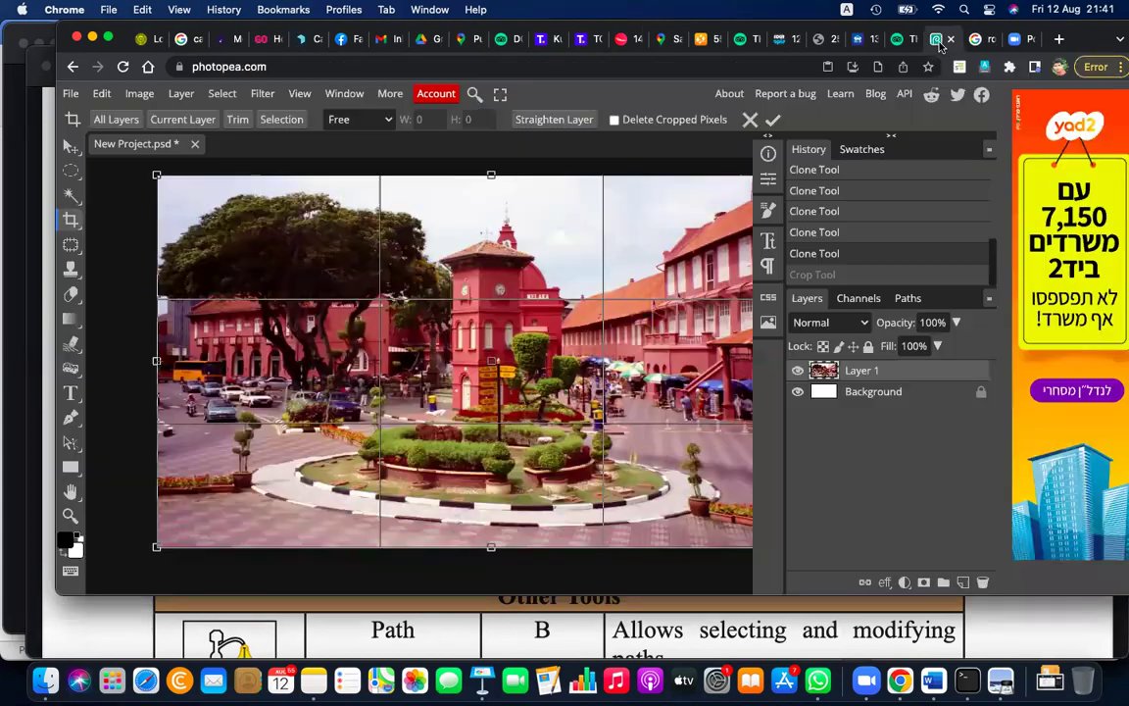
{"action": "left_click", "coordinate": [67, 94]}
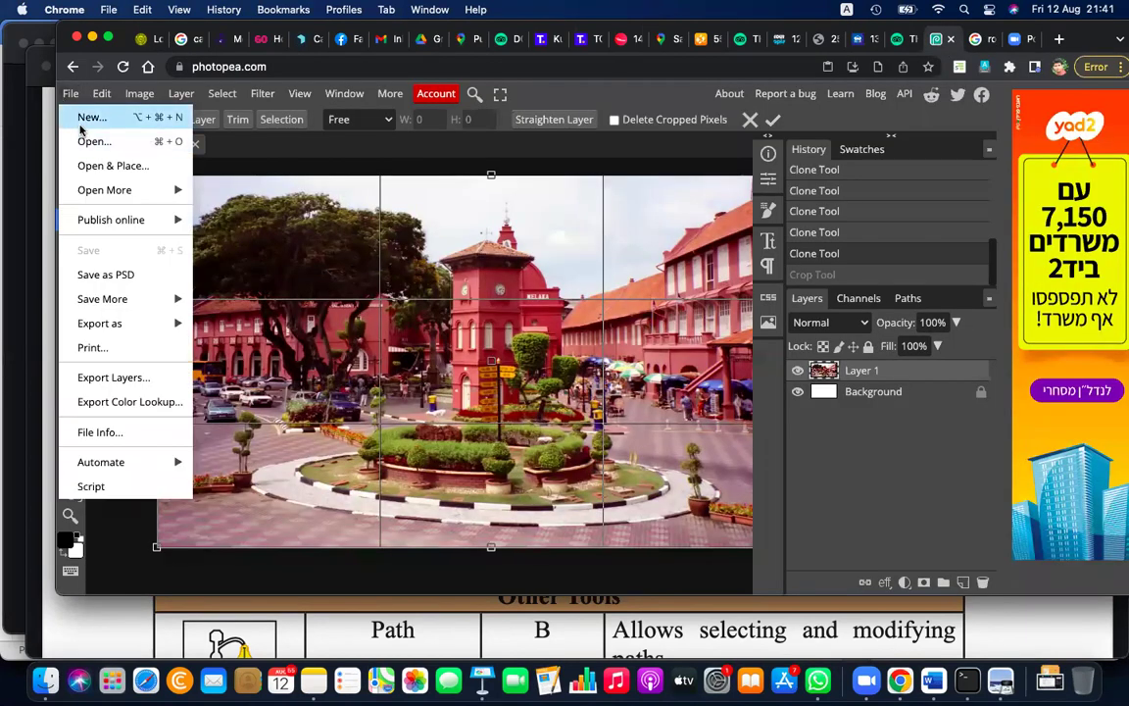
{"action": "left_click", "coordinate": [93, 117]}
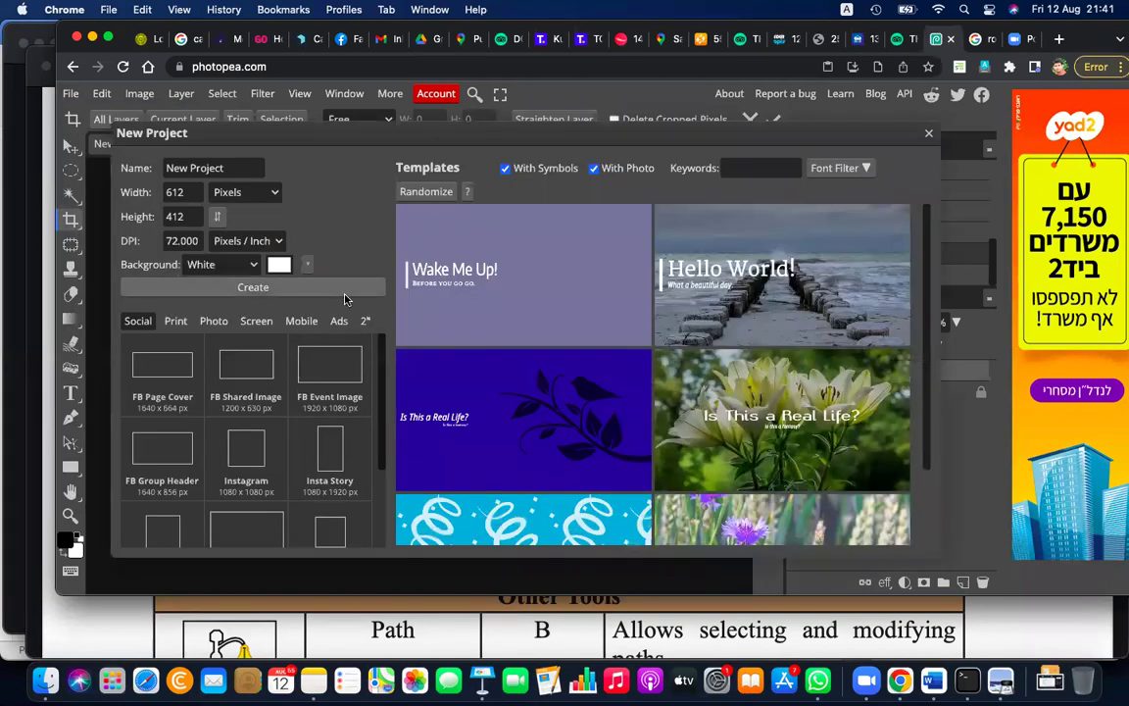
{"action": "left_click", "coordinate": [345, 288]}
{"action": "key", "text": "super+v"}
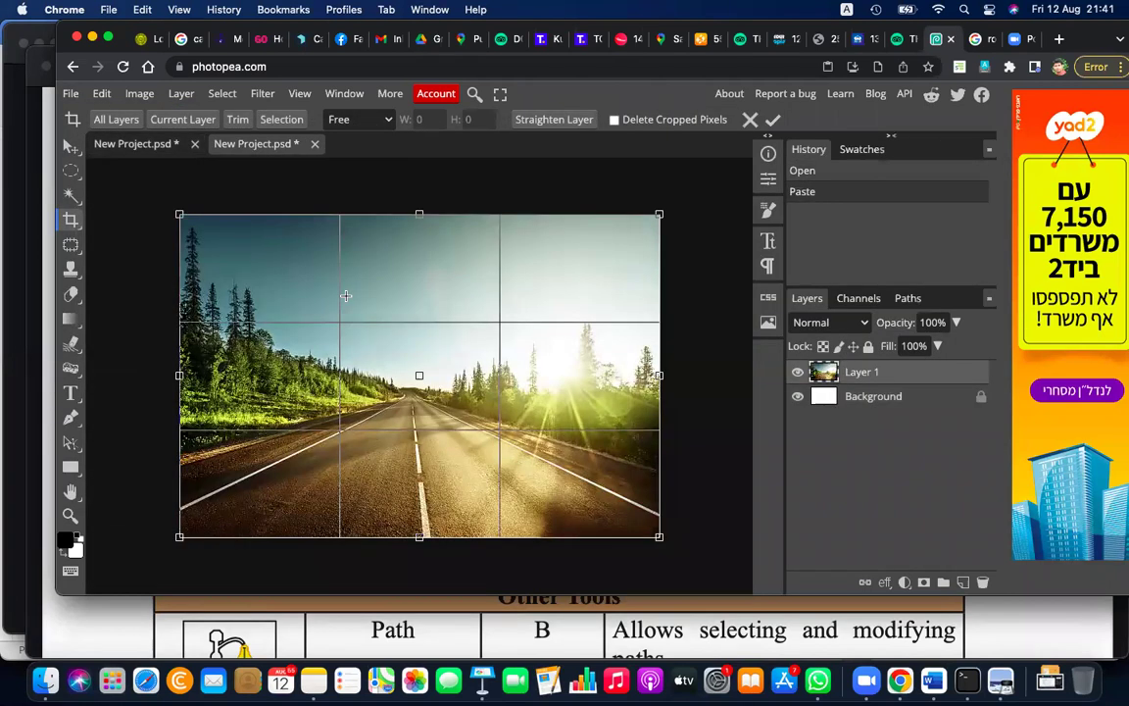
Step: Try a Perspective Crop with the top corners pulled inward, then undo it
{"action": "right_click", "coordinate": [71, 219]}
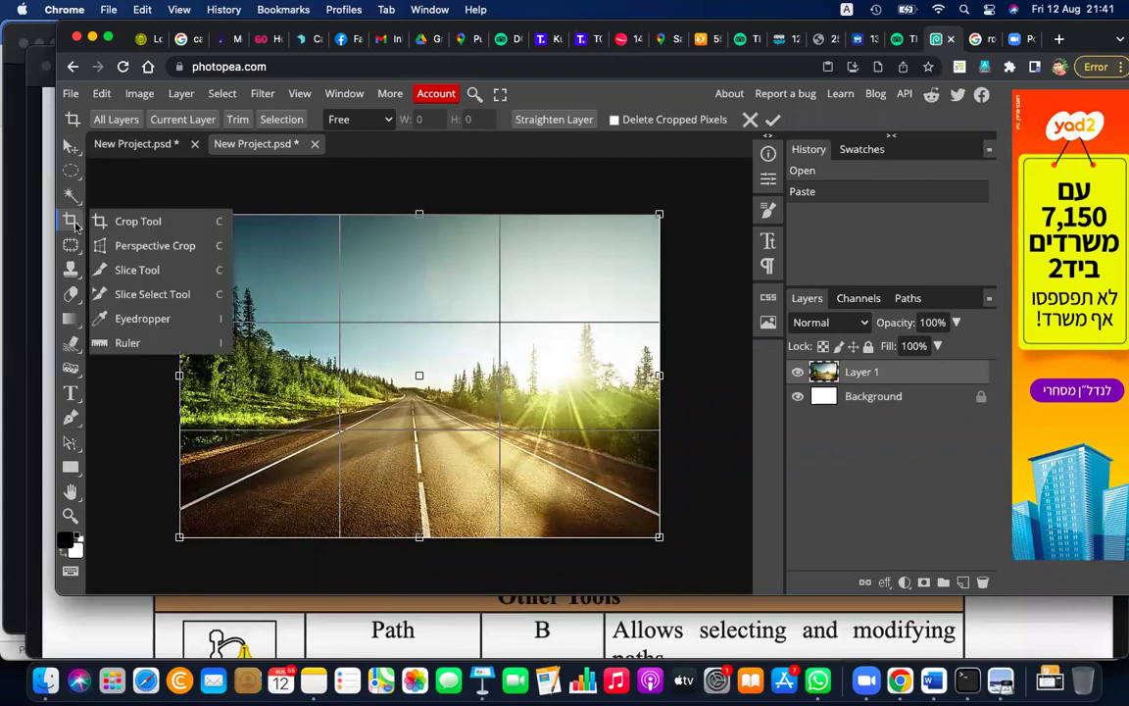
{"action": "left_click", "coordinate": [130, 250]}
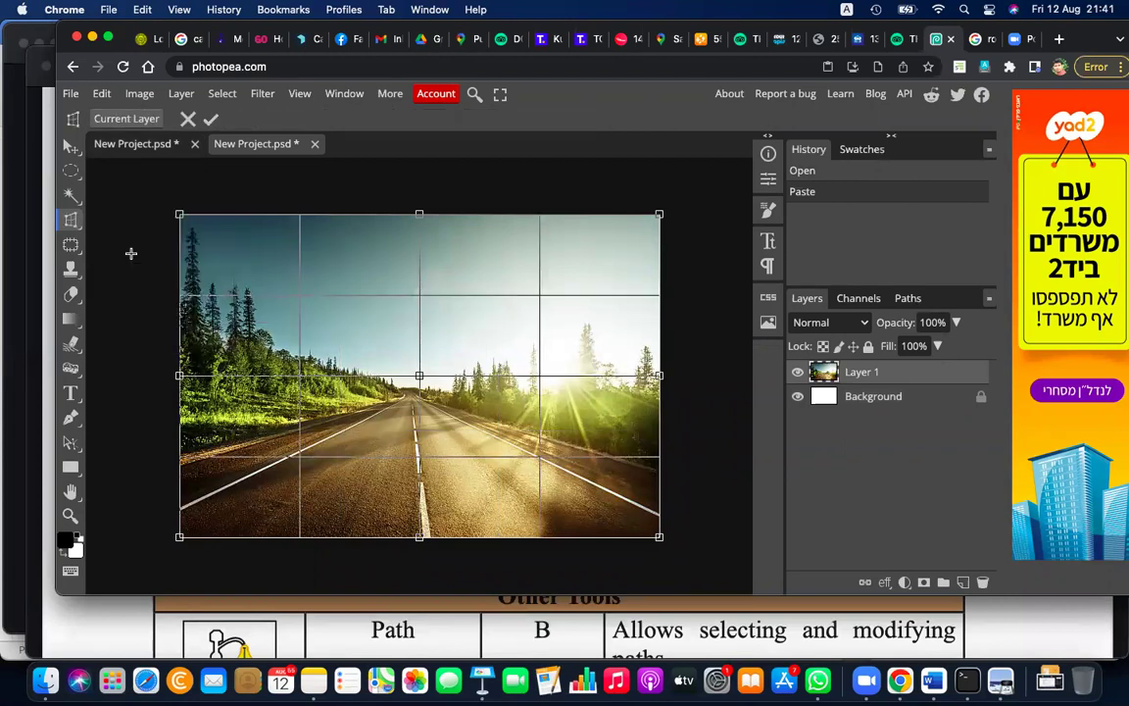
{"action": "left_click_drag", "start_coordinate": [180, 213], "coordinate": [230, 262]}
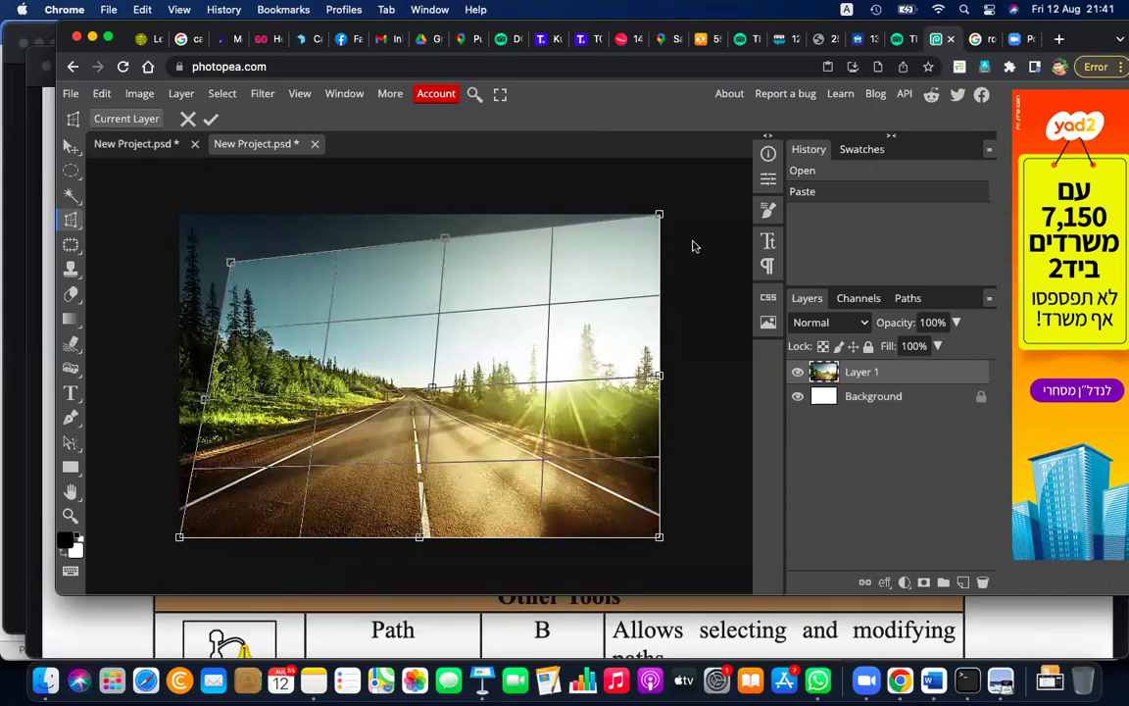
{"action": "mouse_move", "coordinate": [661, 216]}
{"action": "left_mouse_down"}
{"action": "mouse_move", "coordinate": [588, 274]}
{"action": "mouse_move", "coordinate": [602, 260]}
{"action": "left_mouse_up"}
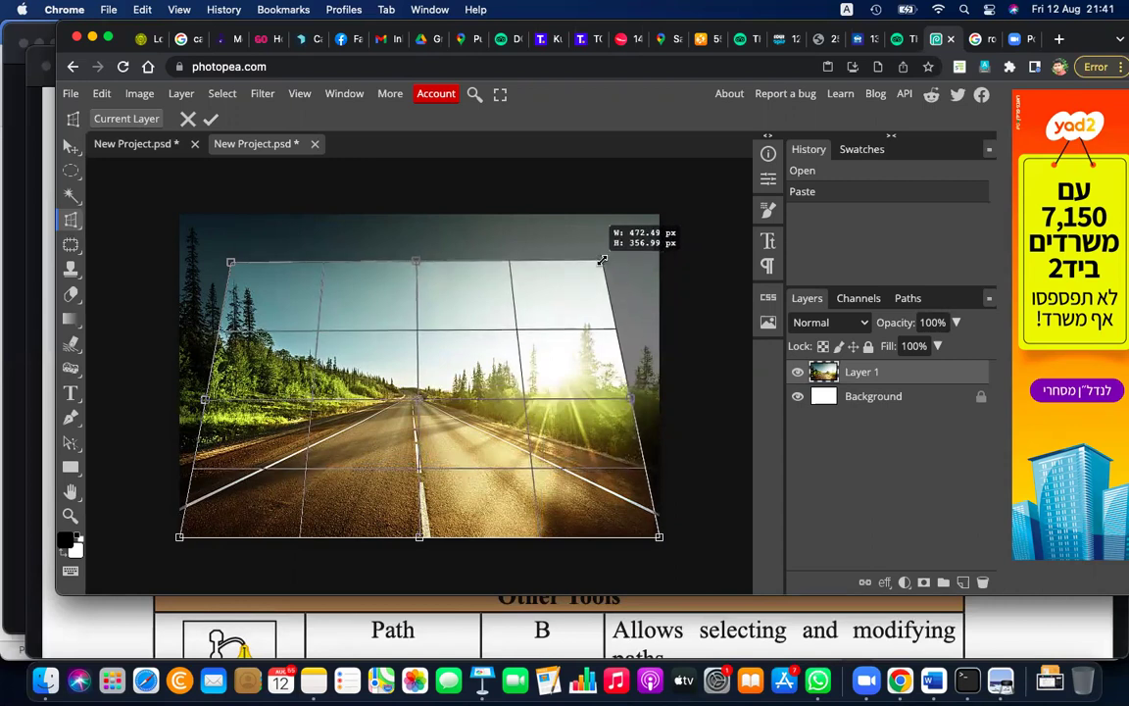
{"action": "key", "text": "Return"}
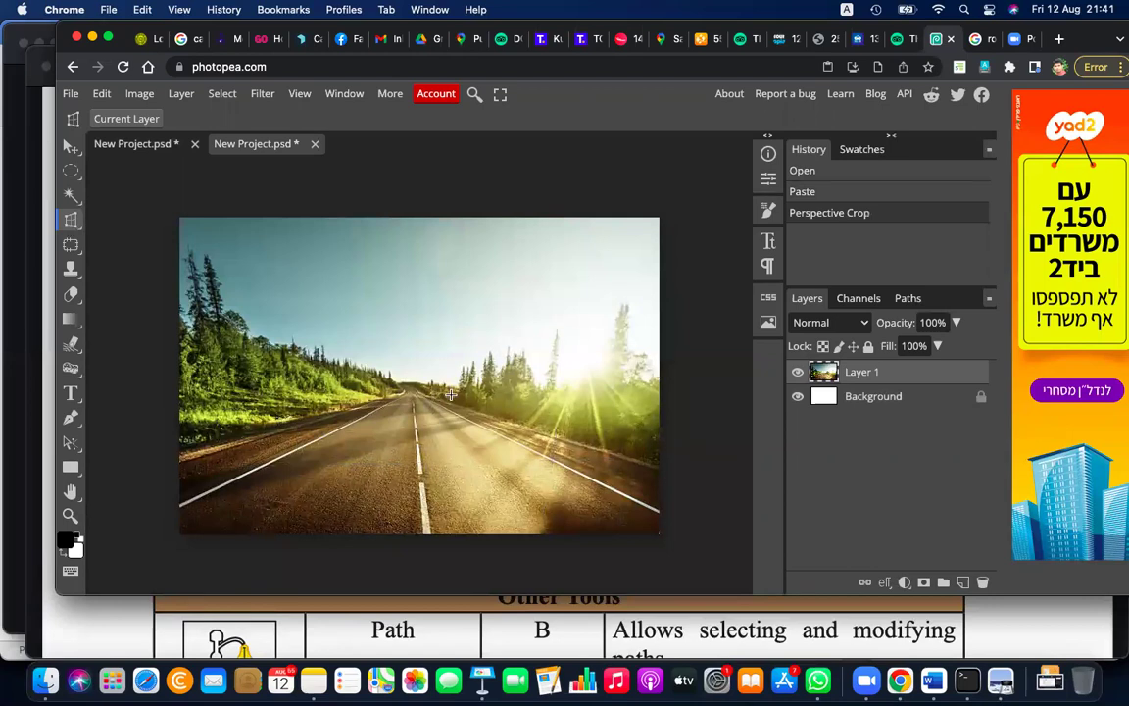
{"action": "key", "text": "ctrl+z"}
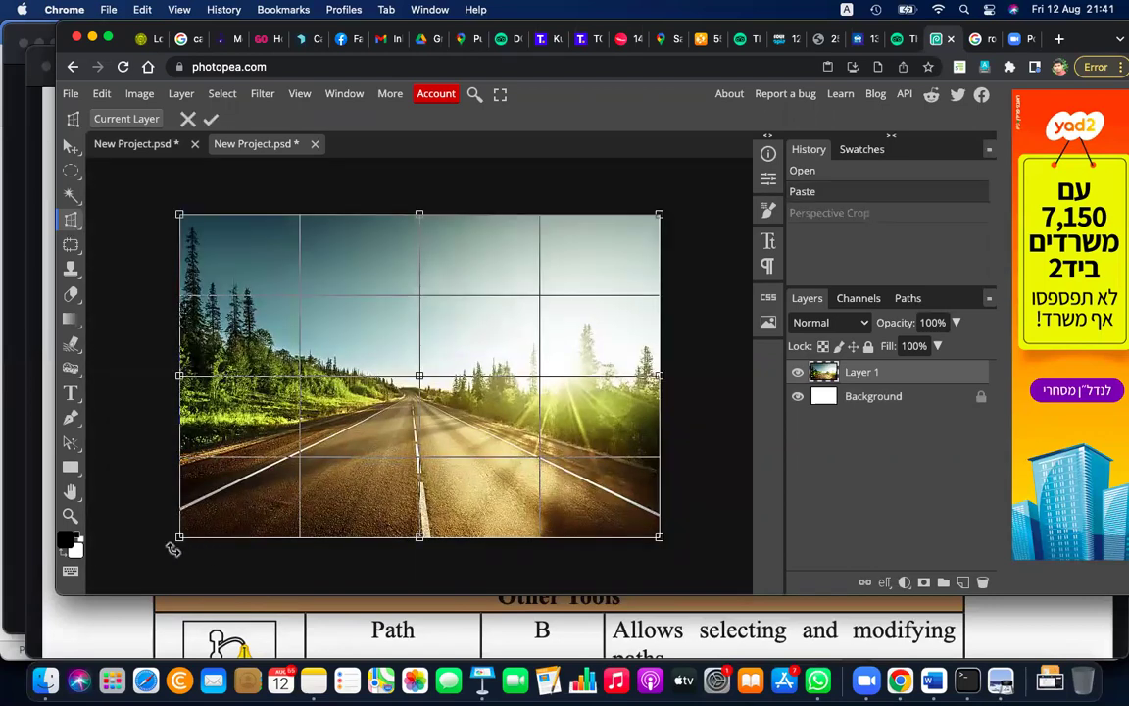
{"action": "left_click_drag", "start_coordinate": [178, 537], "coordinate": [237, 500]}
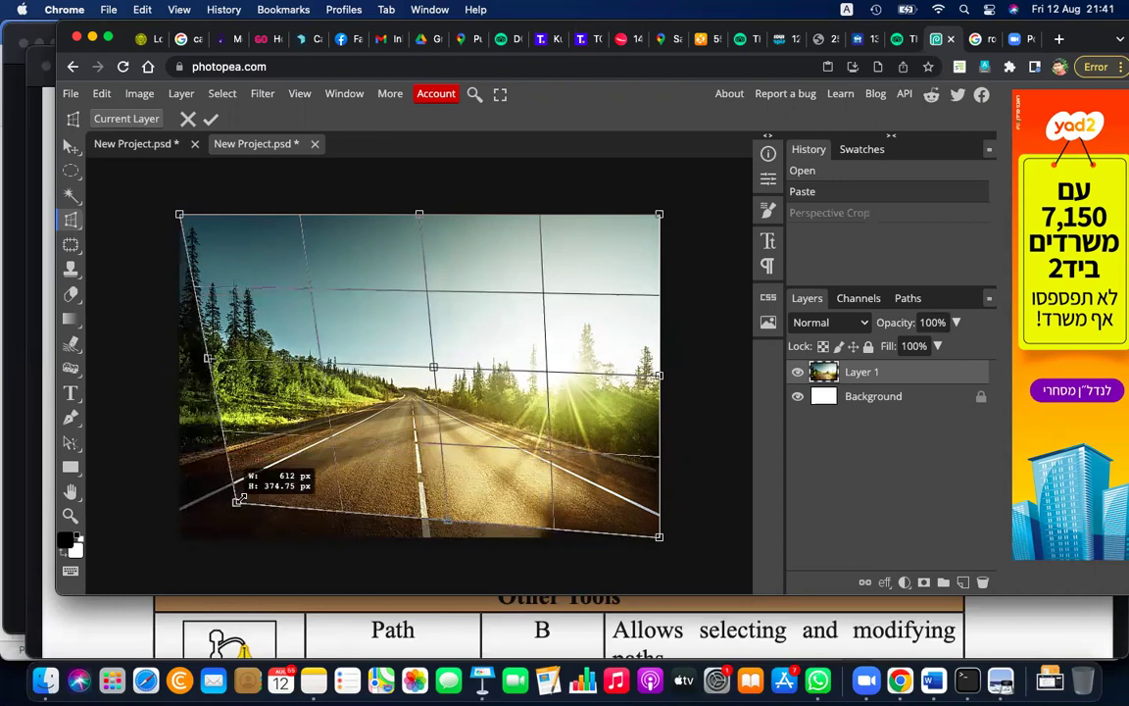
{"action": "mouse_move", "coordinate": [658, 537]}
{"action": "left_mouse_down"}
{"action": "mouse_move", "coordinate": [592, 485]}
{"action": "mouse_move", "coordinate": [600, 497]}
{"action": "left_mouse_up"}
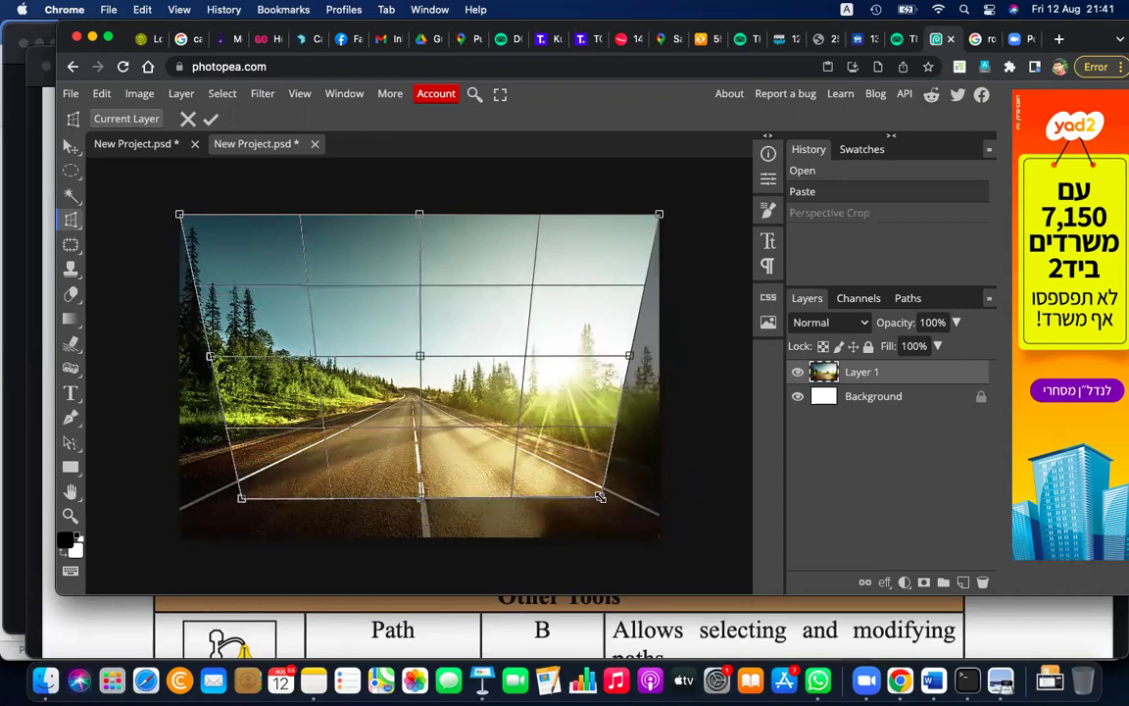
{"action": "key", "text": "Return"}
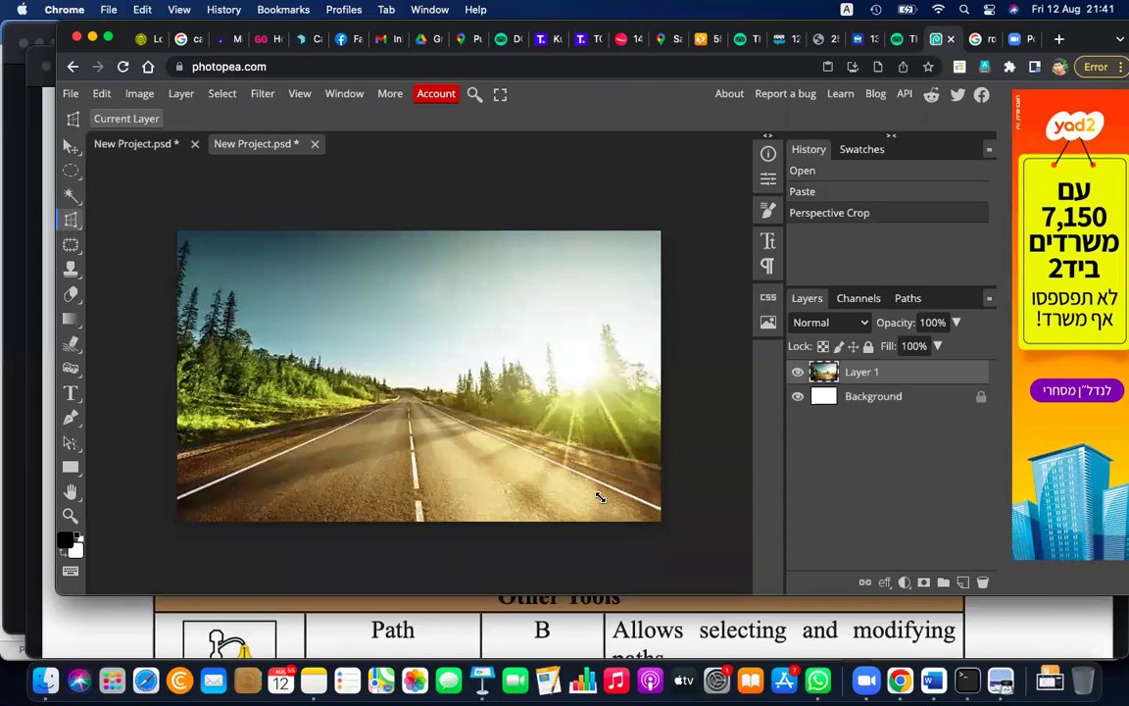
{"action": "key", "text": "ctrl+z"}
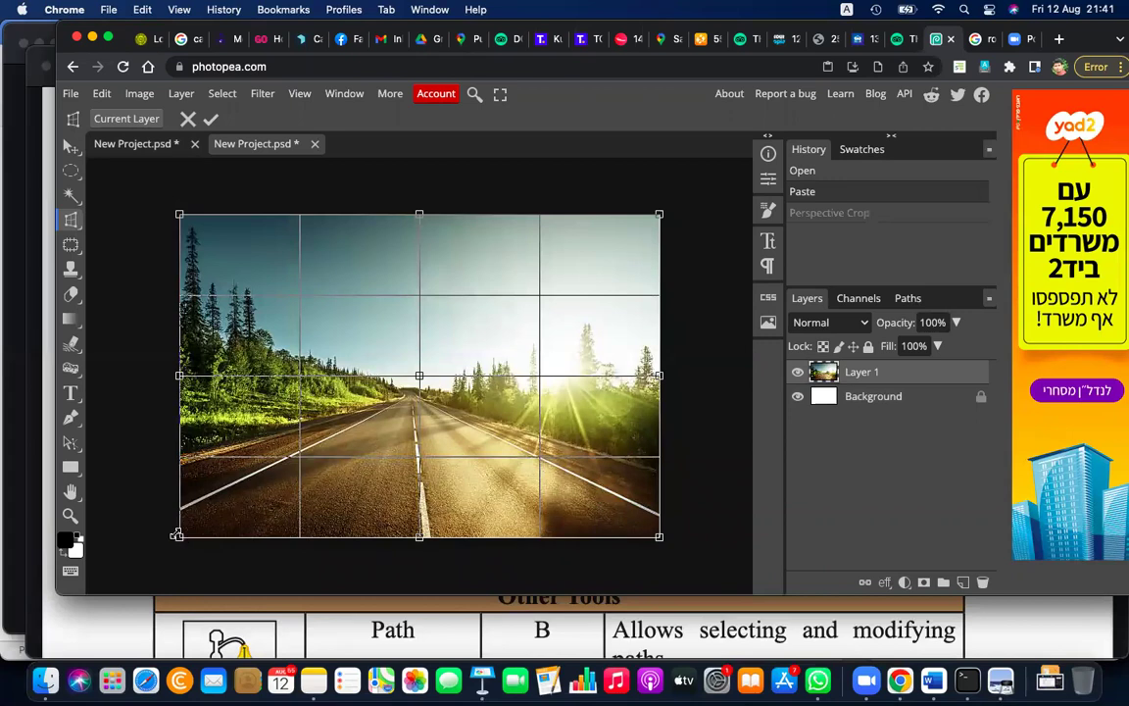
{"action": "left_click_drag", "start_coordinate": [171, 490], "coordinate": [321, 489]}
{"action": "left_click_drag", "start_coordinate": [647, 532], "coordinate": [522, 501]}
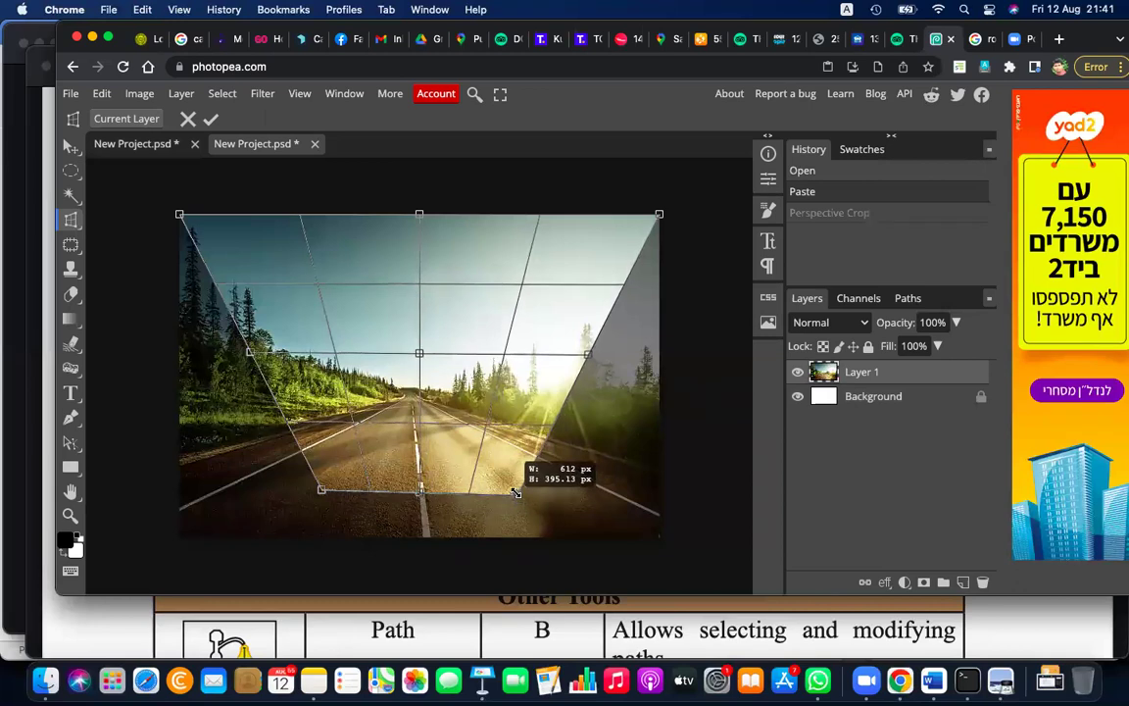
{"action": "left_click_drag", "start_coordinate": [522, 501], "coordinate": [517, 494]}
{"action": "key", "text": "Return"}
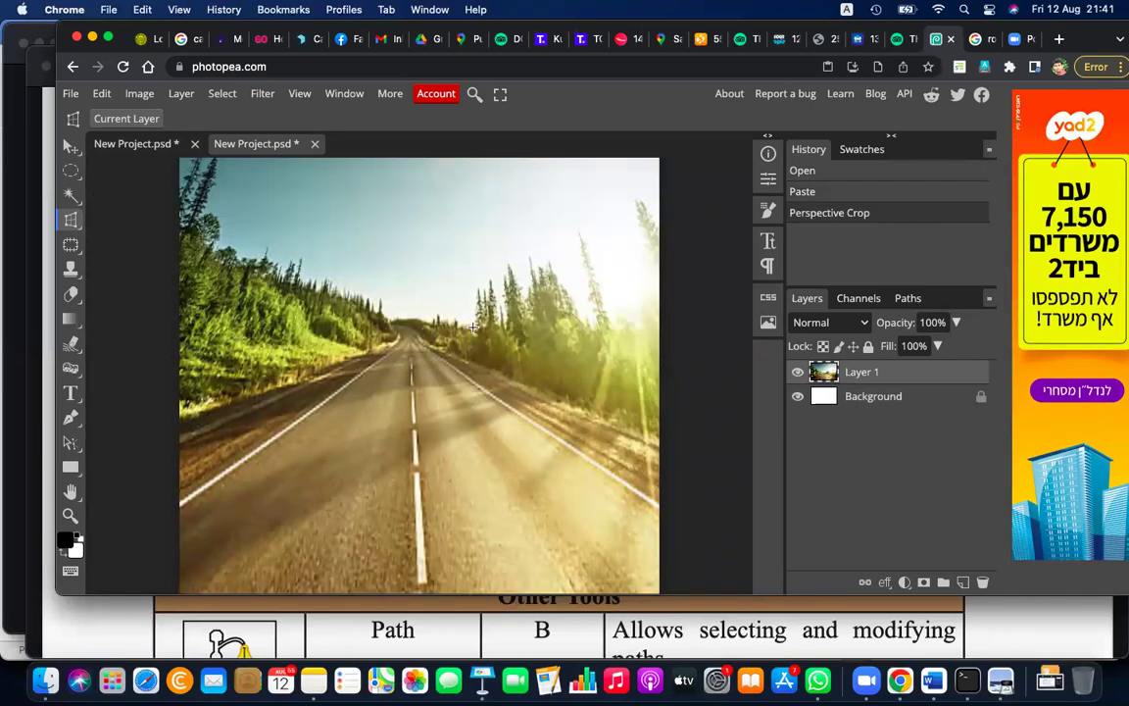
{"action": "key", "text": "ctrl+z"}
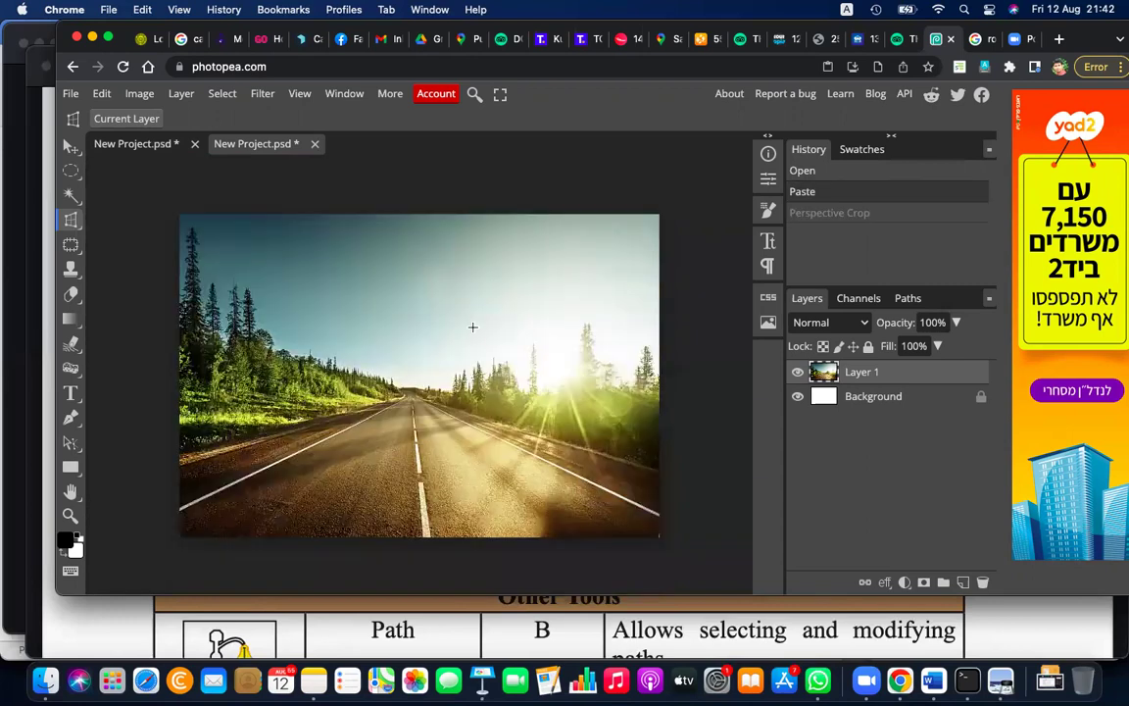
{"action": "left_click_drag", "start_coordinate": [176, 537], "coordinate": [249, 497]}
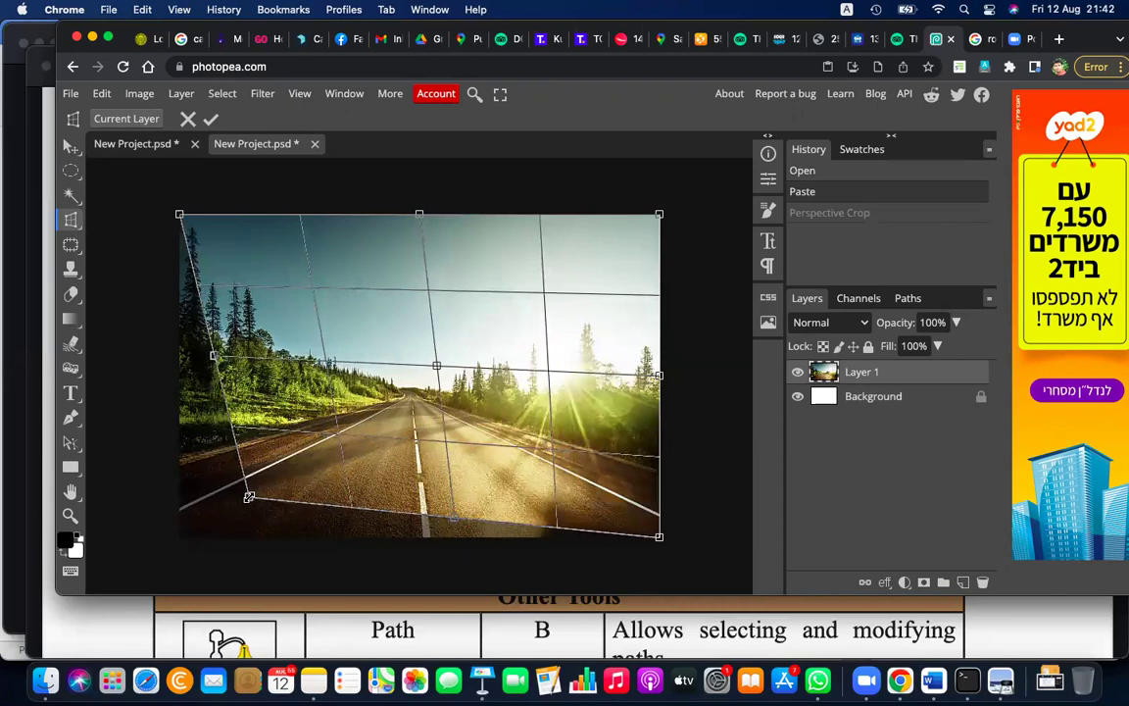
{"action": "key", "text": "Return"}
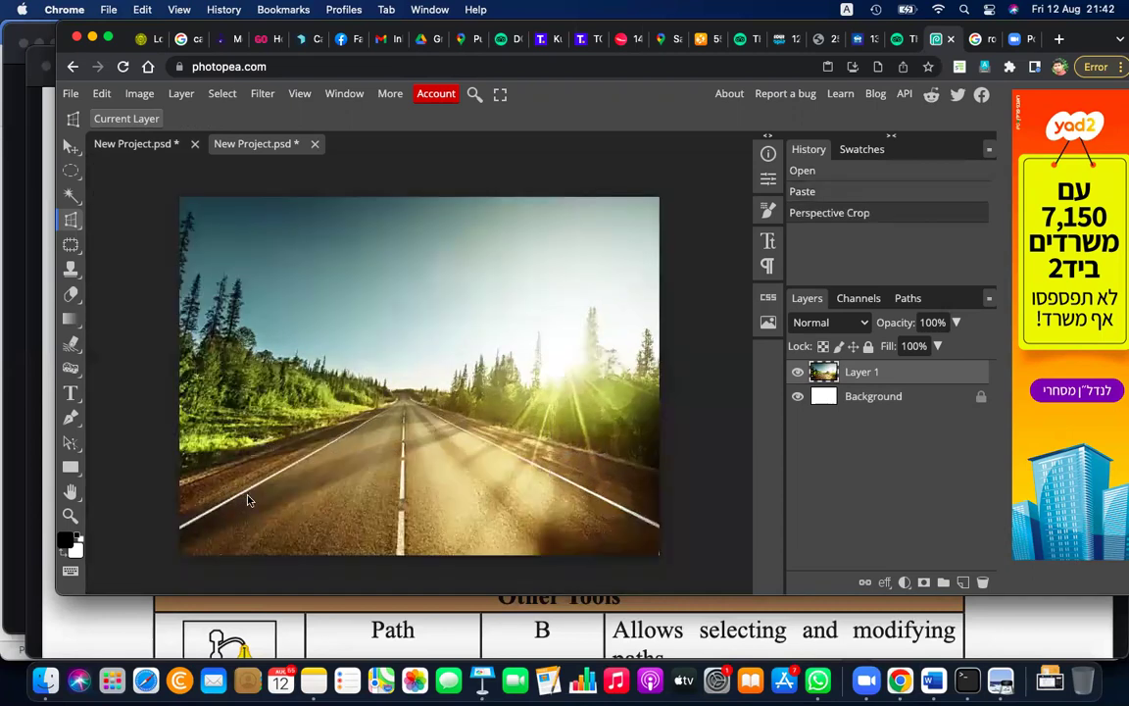
{"action": "key", "text": "ctrl+z"}
{"action": "left_click_drag", "start_coordinate": [180, 214], "coordinate": [265, 282]}
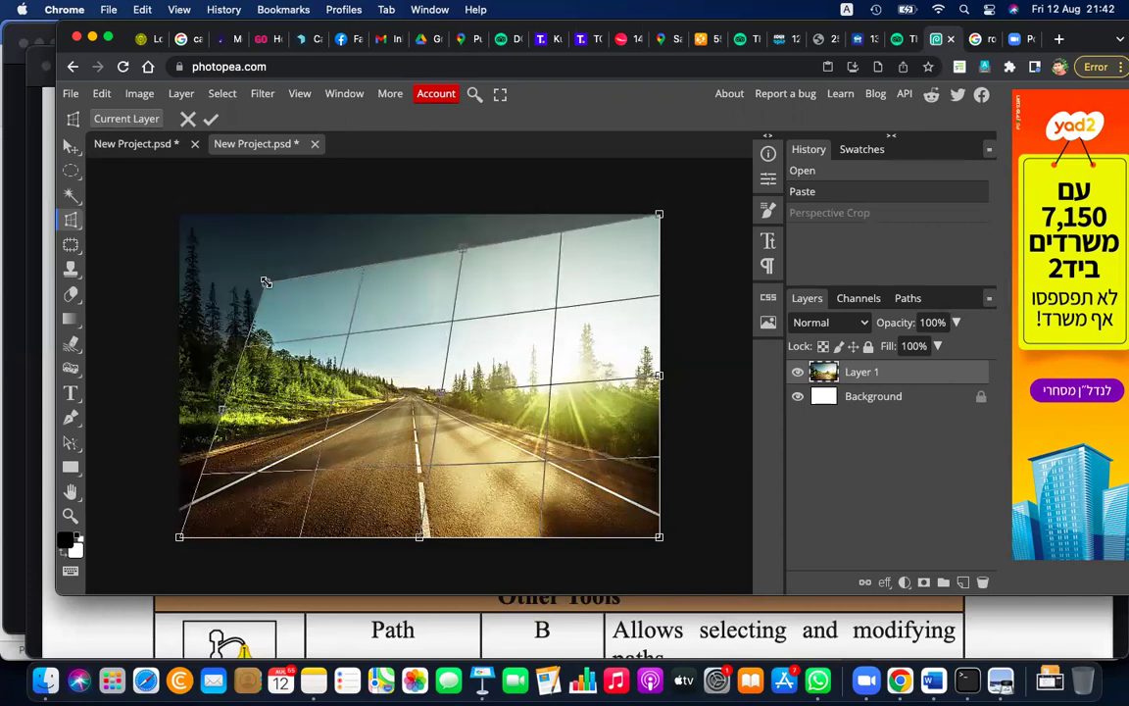
{"action": "key", "text": "Return"}
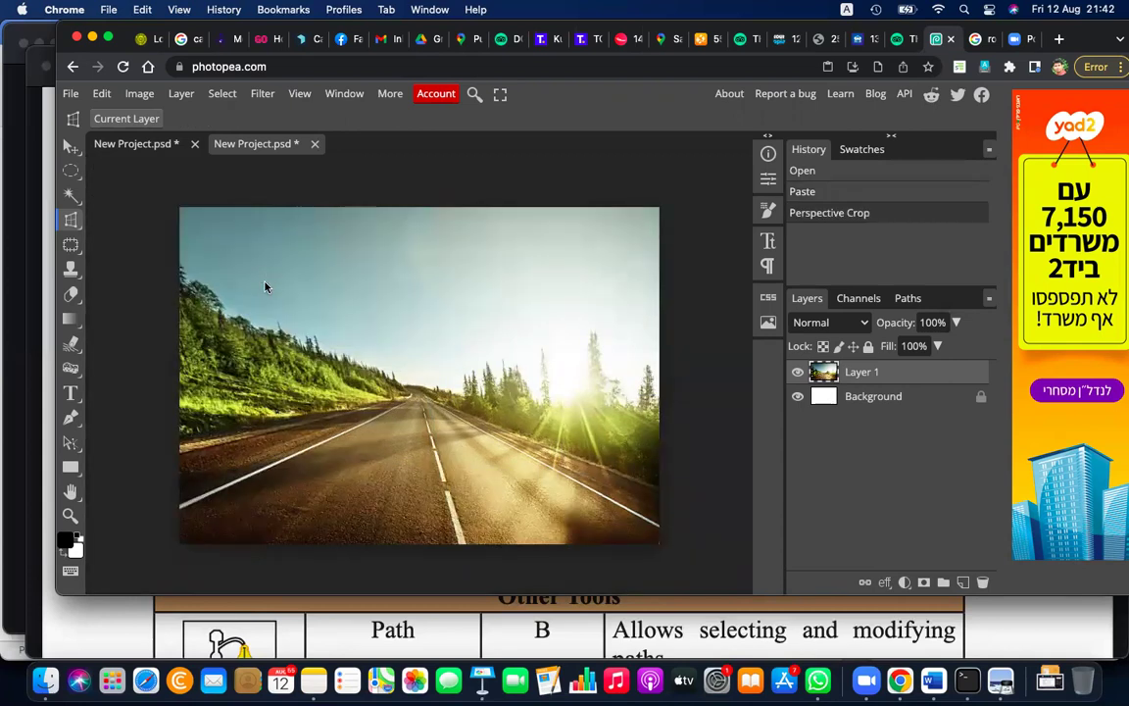
{"action": "key", "text": "ctrl+z"}
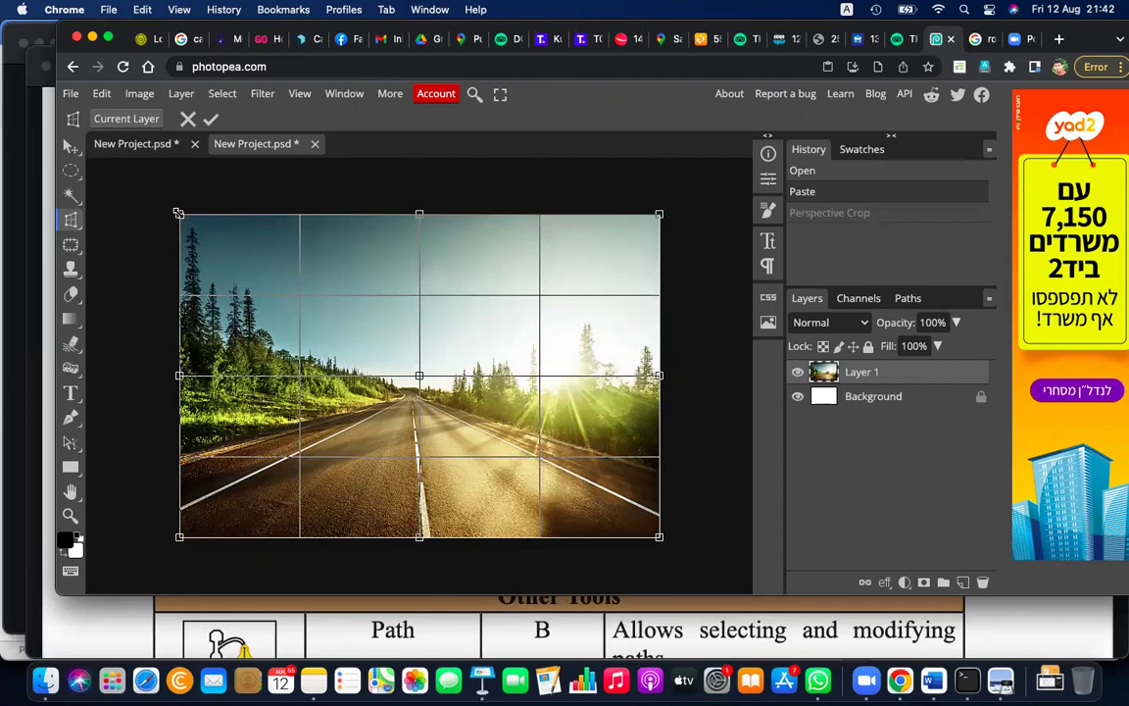
{"action": "key", "text": "v"}
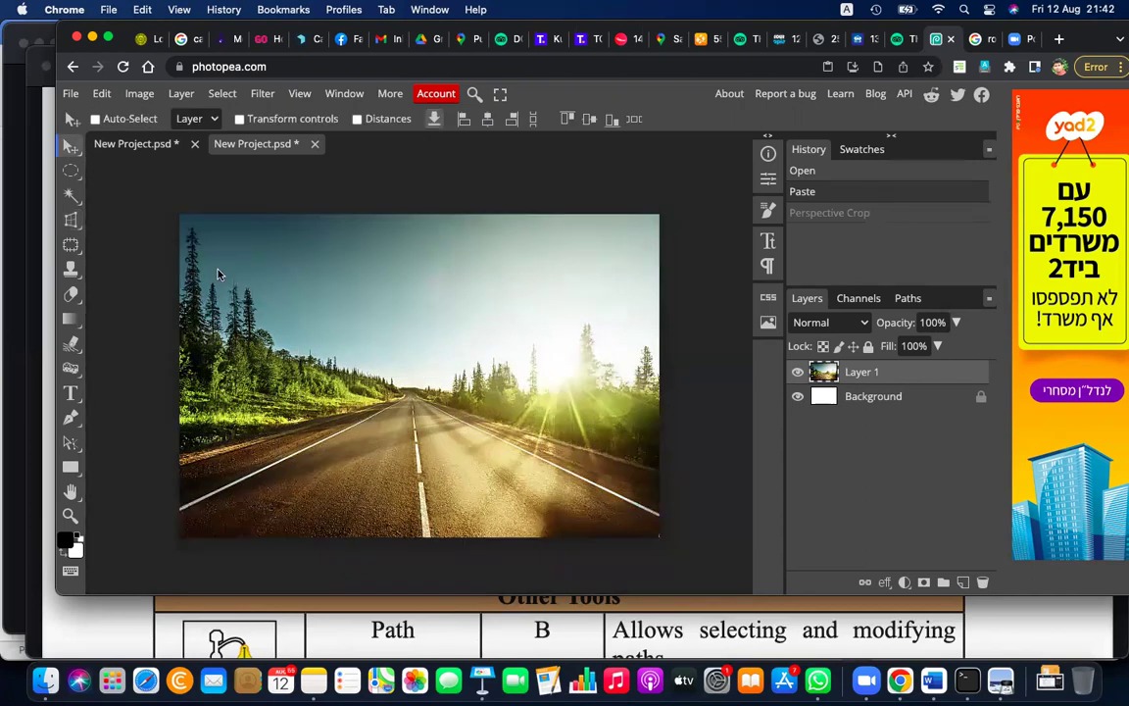
Step: Clear Layer 1 and paste the road photo back into it
{"action": "key", "text": "ctrl+a"}
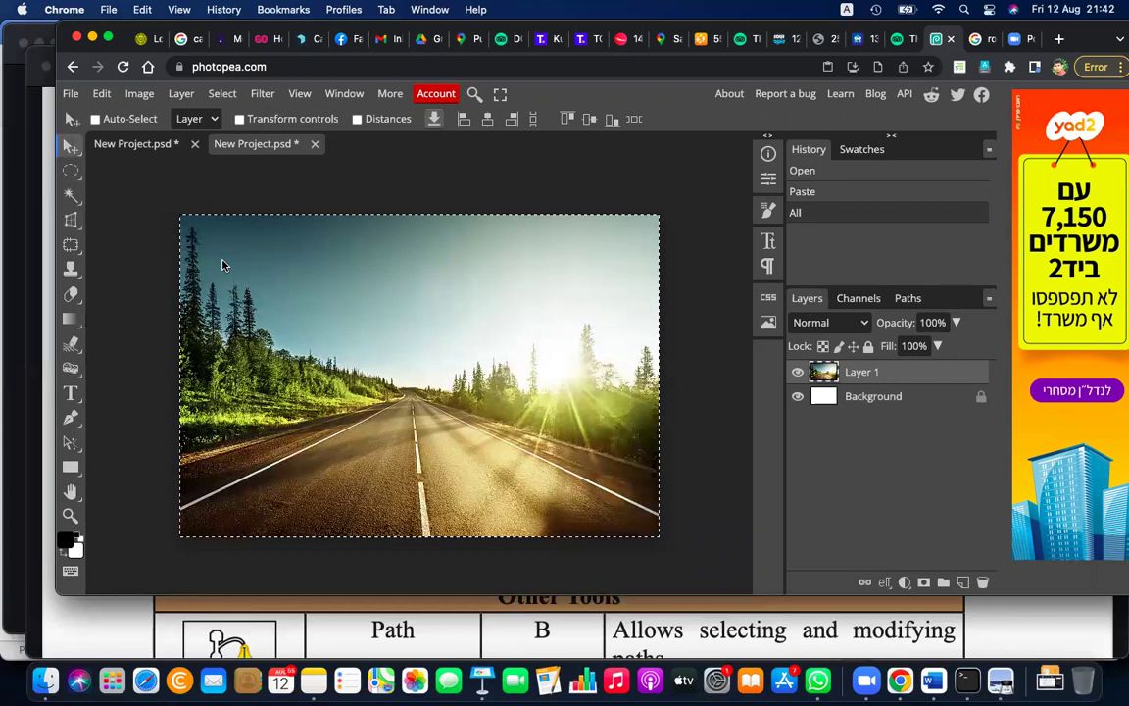
{"action": "key", "text": "Delete"}
{"action": "key", "text": "ctrl+c"}
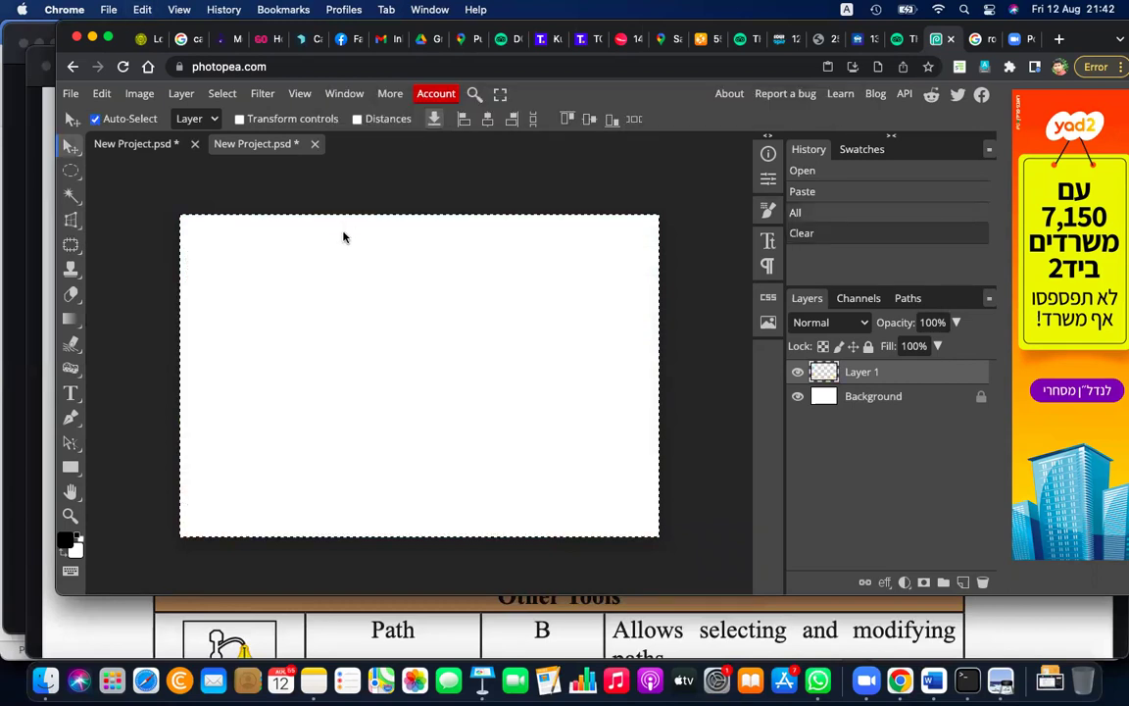
{"action": "key", "text": "ctrl+v"}
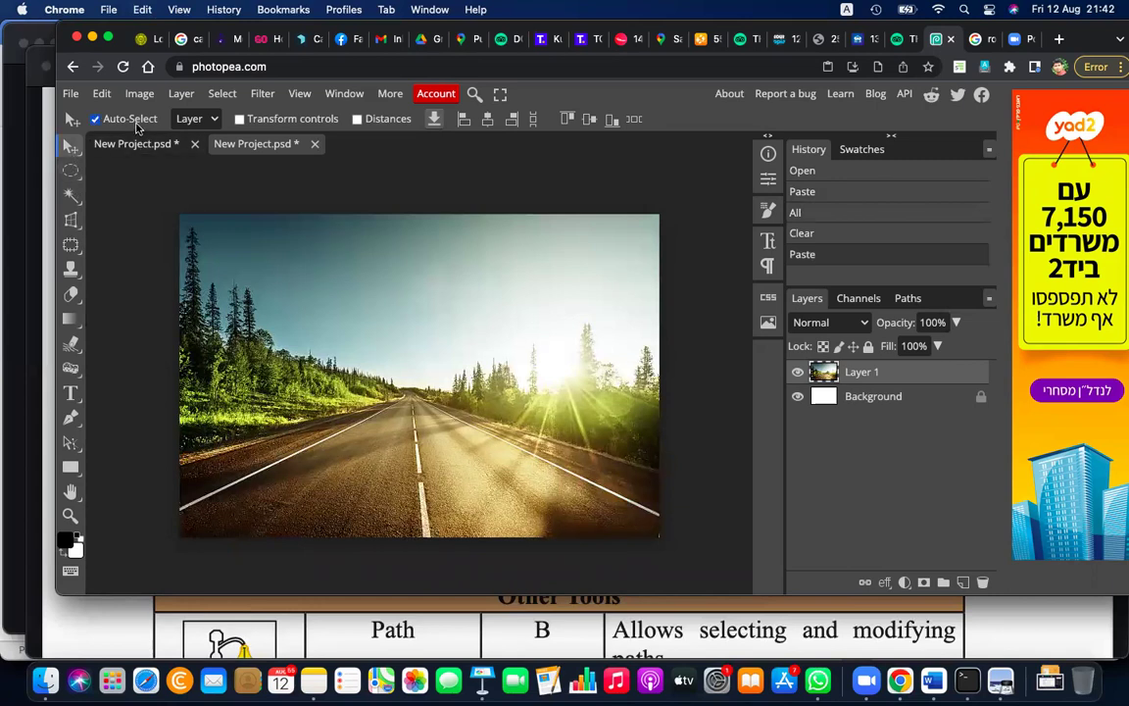
Step: Distort the road photo into a trapezoid by pulling its top corners down and inward
{"action": "left_click", "coordinate": [240, 119]}
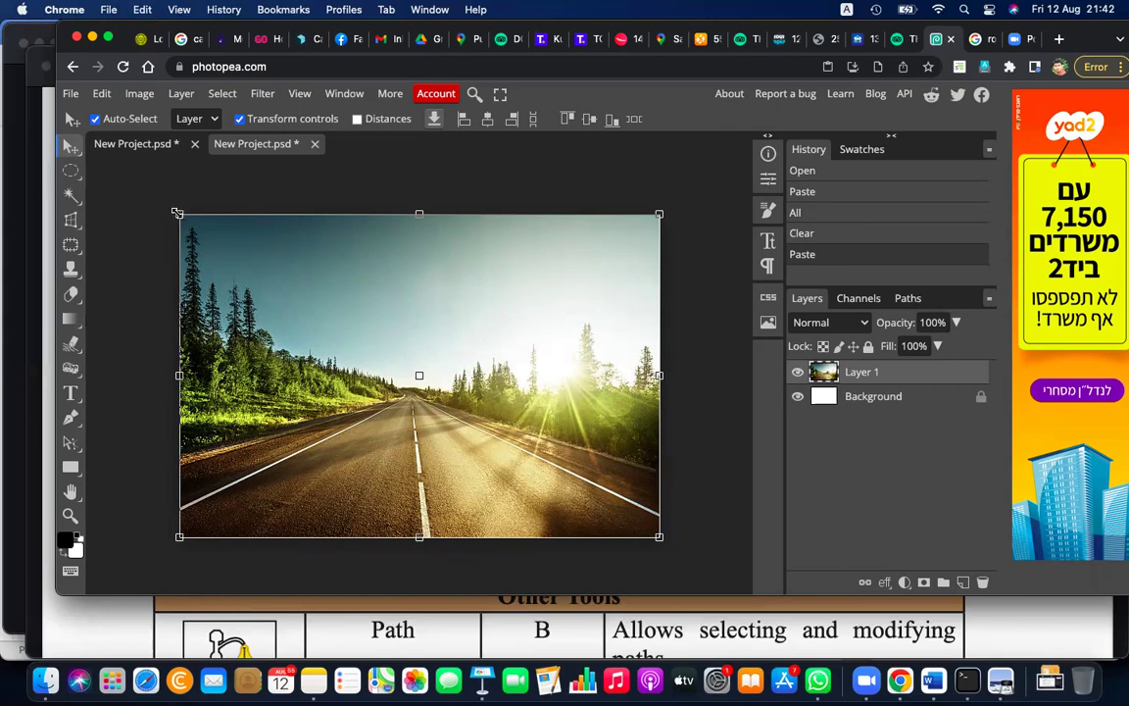
{"action": "left_click_drag", "start_coordinate": [176, 212], "coordinate": [251, 334]}
{"action": "mouse_move", "coordinate": [658, 213]}
{"action": "left_mouse_down"}
{"action": "mouse_move", "coordinate": [615, 296]}
{"action": "mouse_move", "coordinate": [630, 340]}
{"action": "left_mouse_up"}
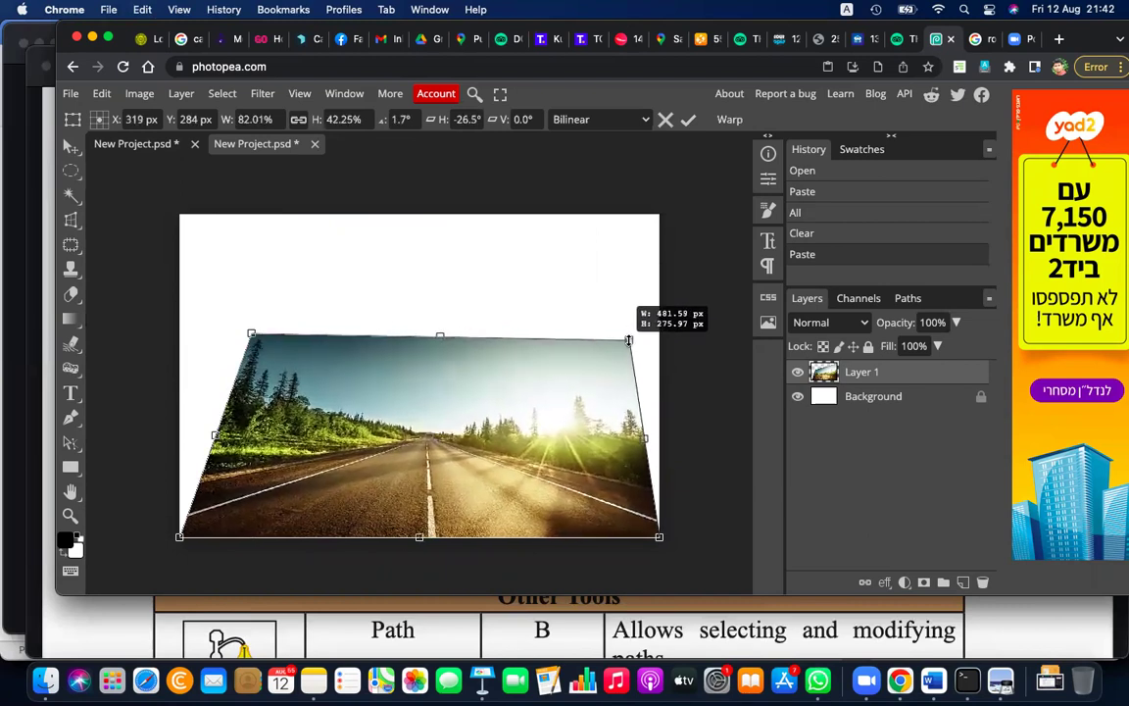
{"action": "left_click_drag", "start_coordinate": [251, 334], "coordinate": [235, 347]}
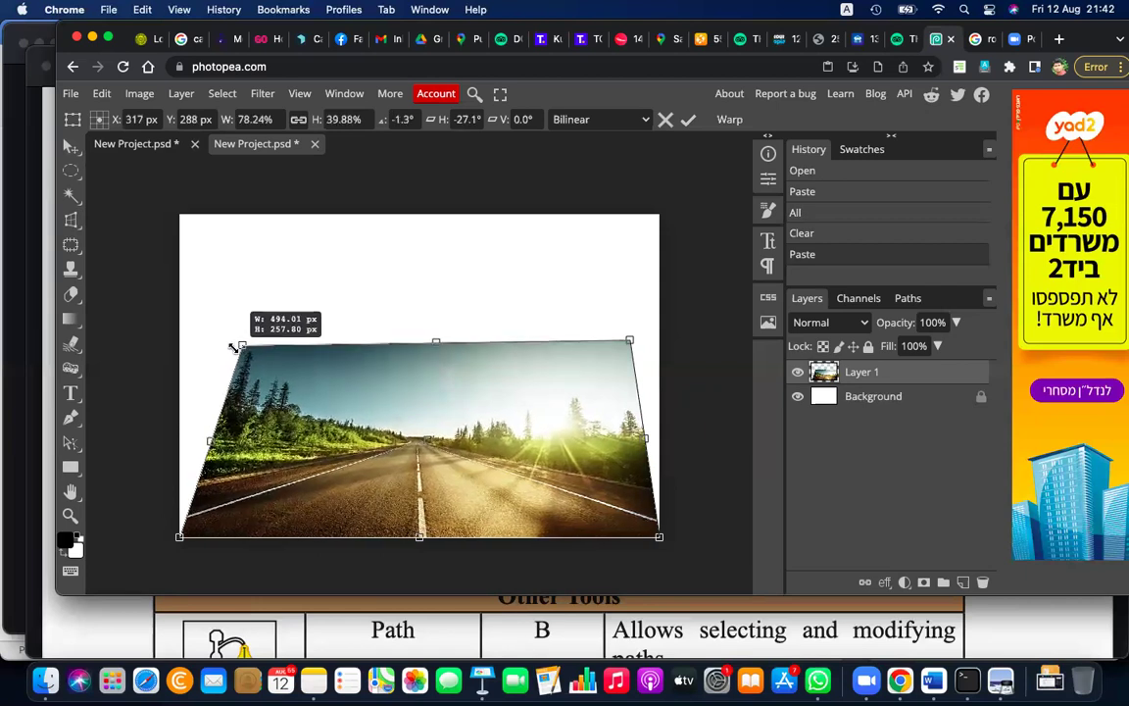
{"action": "left_click_drag", "start_coordinate": [235, 347], "coordinate": [235, 350]}
{"action": "key", "text": "Return"}
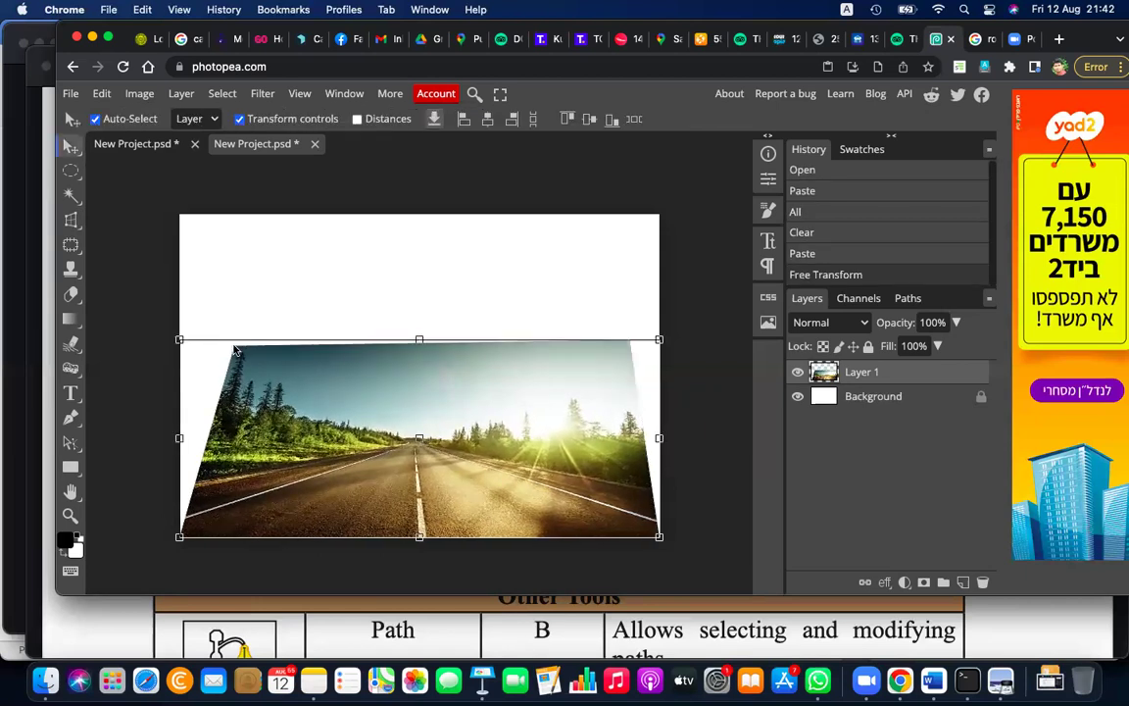
Step: Crop the canvas to a wide rectangle of the road, trimming the empty top and slanted sides
{"action": "right_click", "coordinate": [72, 217]}
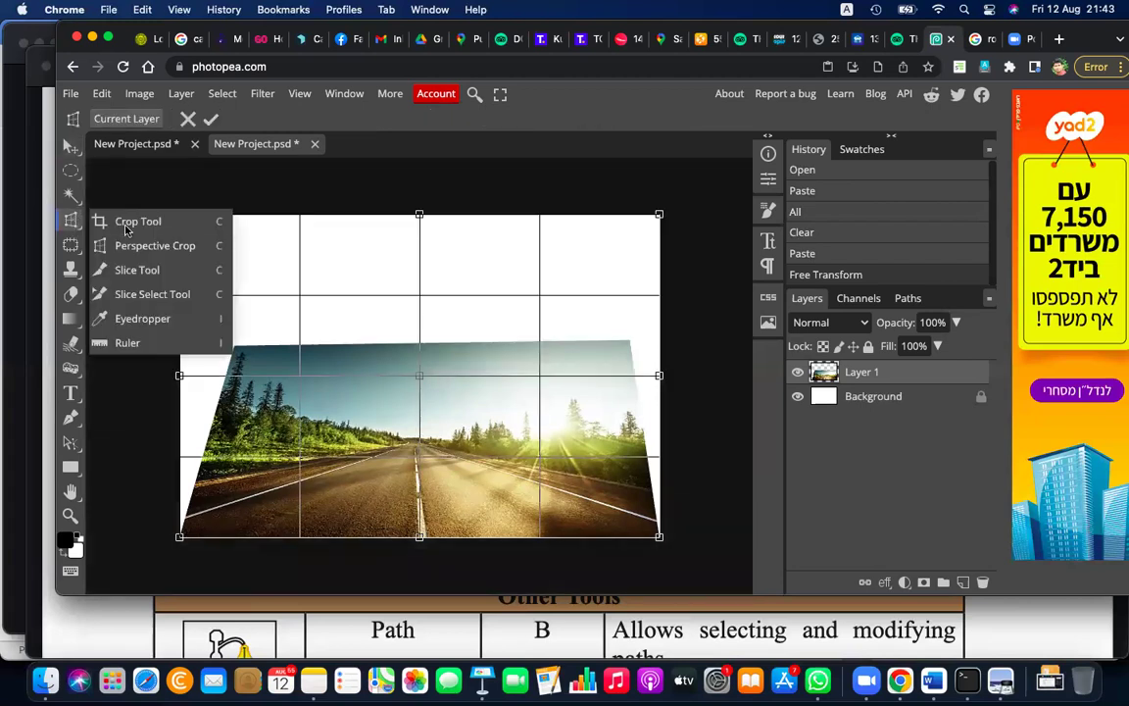
{"action": "left_click", "coordinate": [114, 216]}
{"action": "left_click_drag", "start_coordinate": [418, 215], "coordinate": [418, 347]}
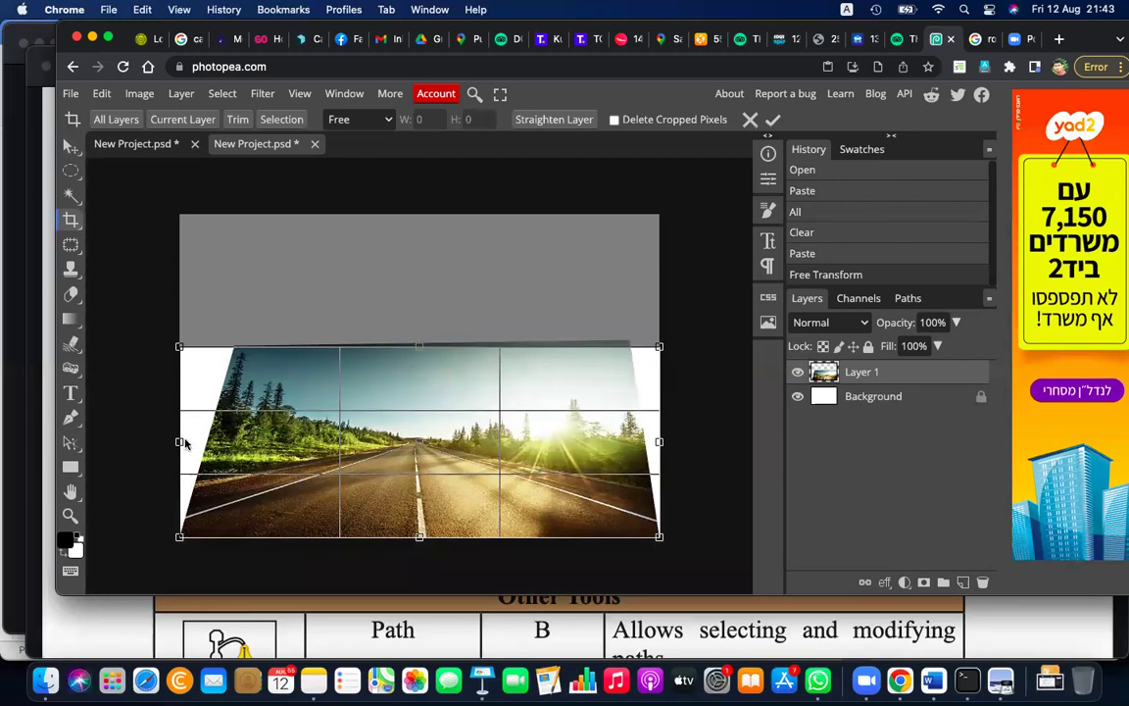
{"action": "left_click_drag", "start_coordinate": [179, 440], "coordinate": [228, 441]}
{"action": "left_click_drag", "start_coordinate": [661, 444], "coordinate": [626, 446]}
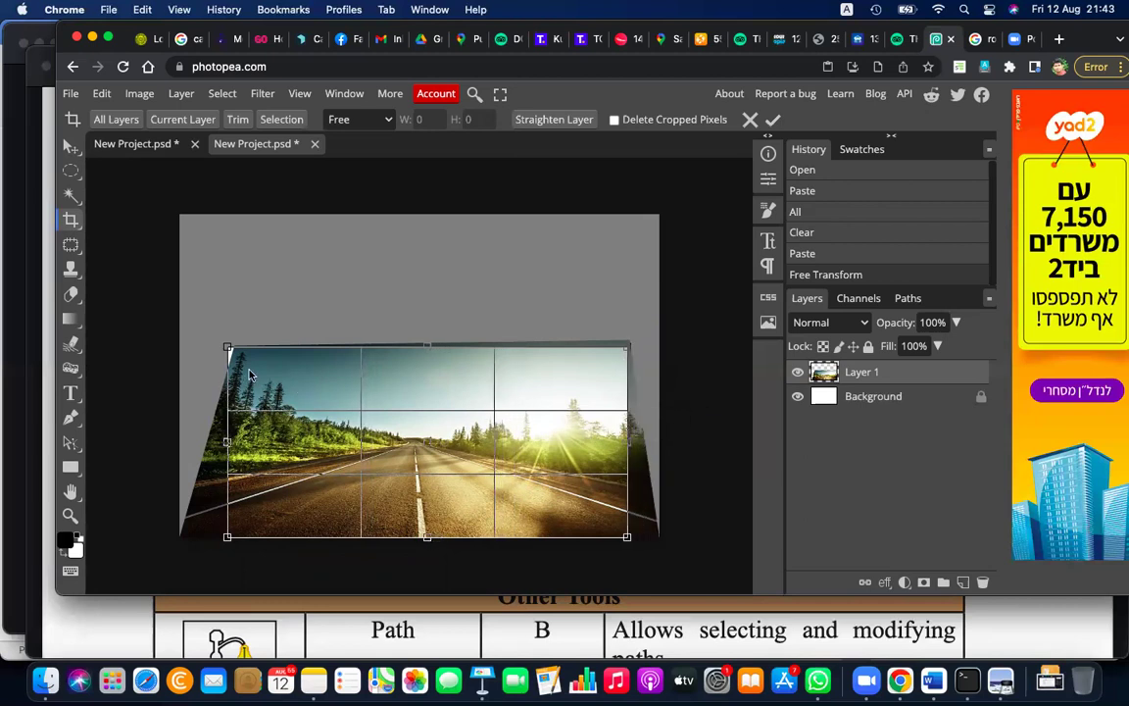
{"action": "left_click_drag", "start_coordinate": [228, 440], "coordinate": [231, 433]}
{"action": "key", "text": "Return"}
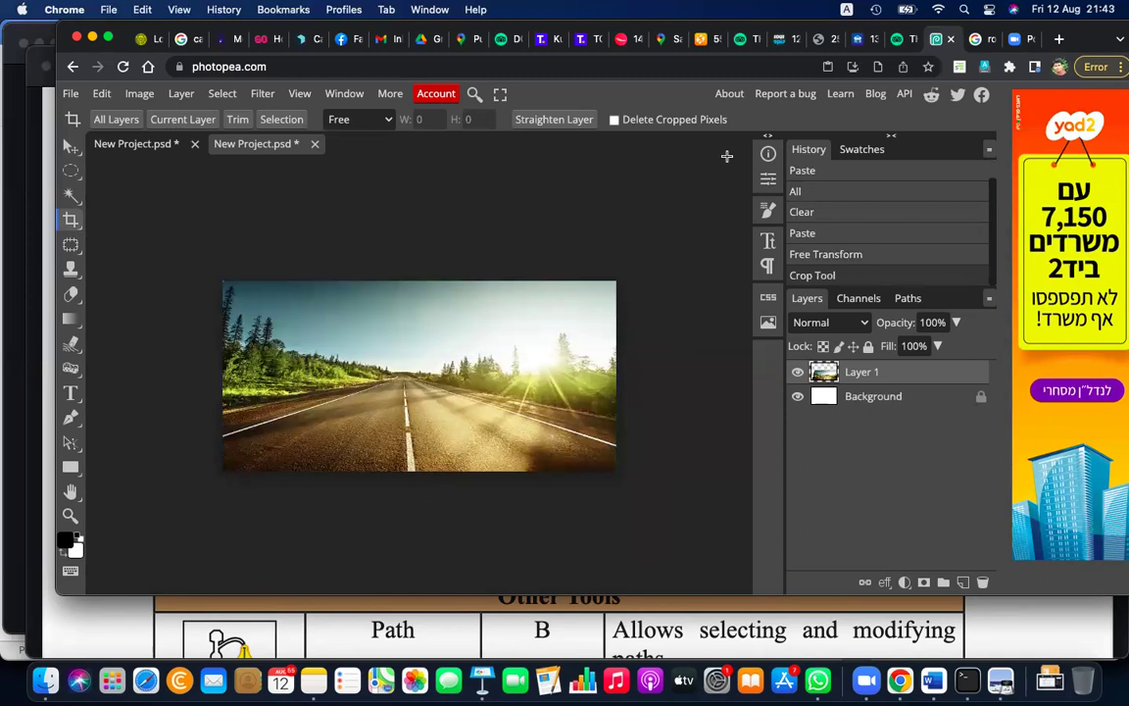
Step: Copy the road image from the Google Images preview and switch back to the Photopea tab
{"action": "left_click", "coordinate": [974, 40]}
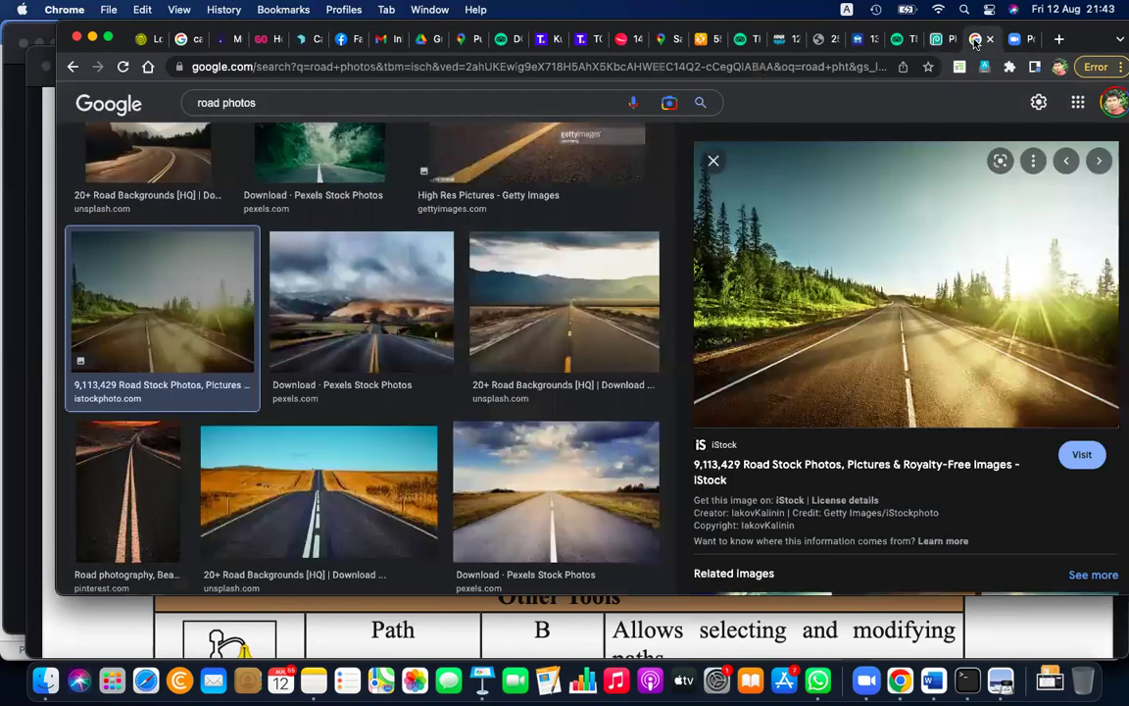
{"action": "right_click", "coordinate": [846, 273]}
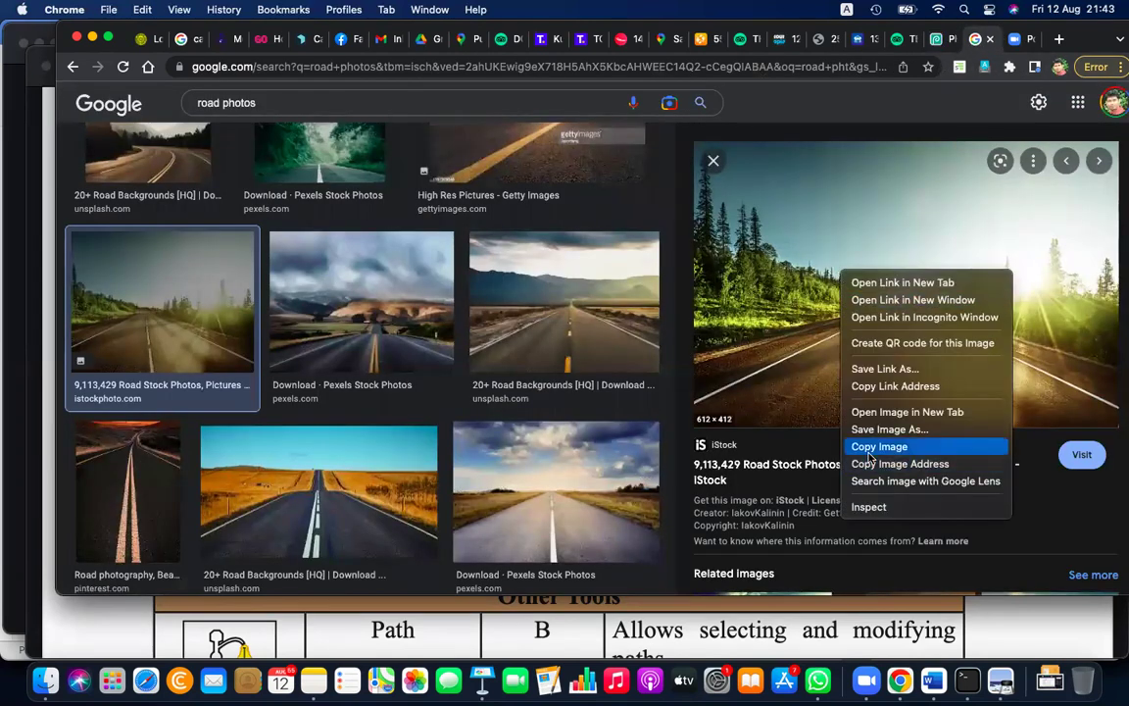
{"action": "left_click", "coordinate": [868, 447]}
{"action": "left_click", "coordinate": [936, 40]}
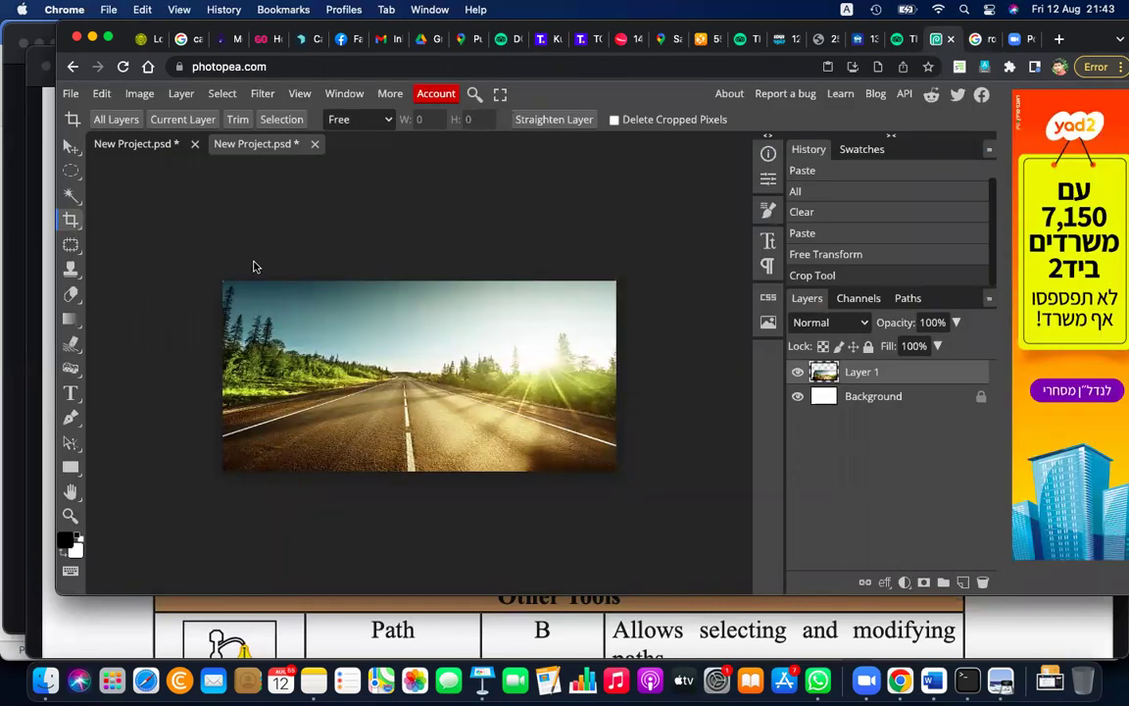
Step: Paste the road image, nudge it, then undo the stray paste
{"action": "key", "text": "ctrl+v"}
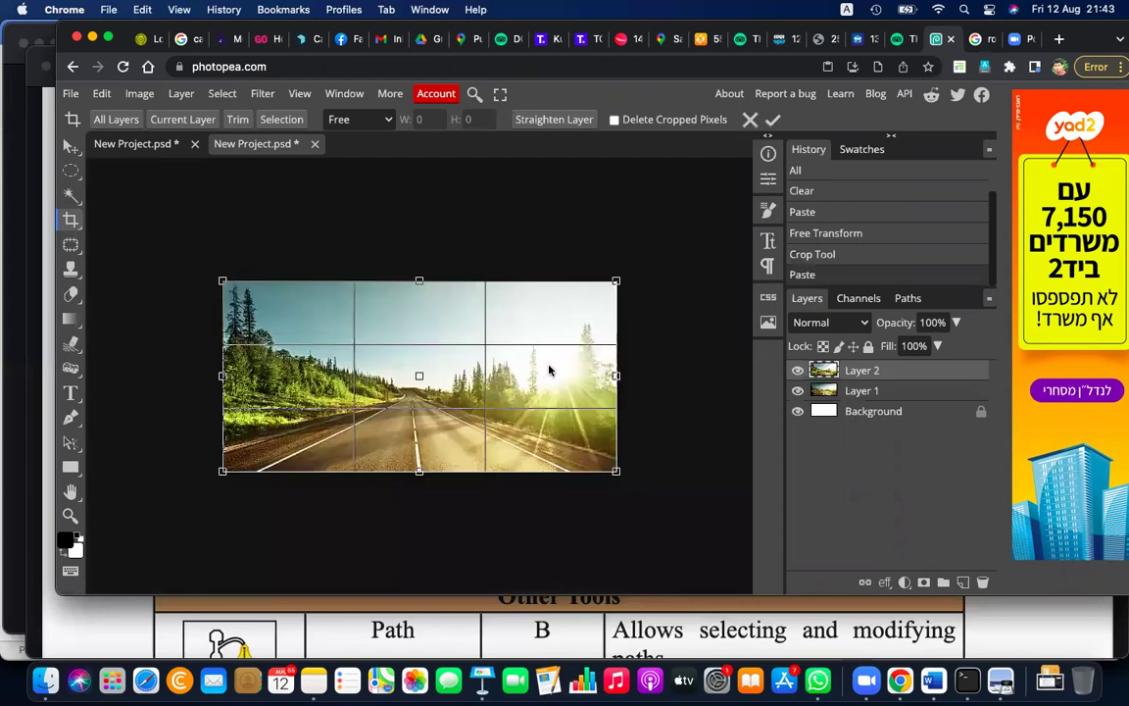
{"action": "left_click_drag", "start_coordinate": [548, 365], "coordinate": [549, 318]}
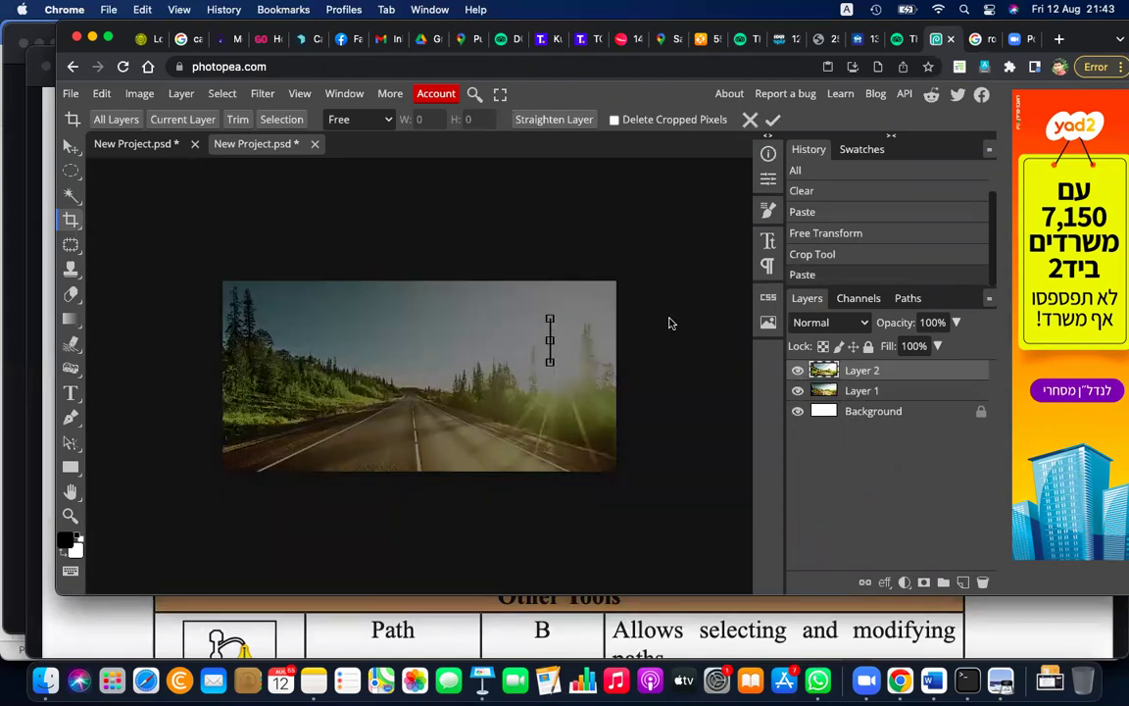
{"action": "key", "text": "ctrl+z"}
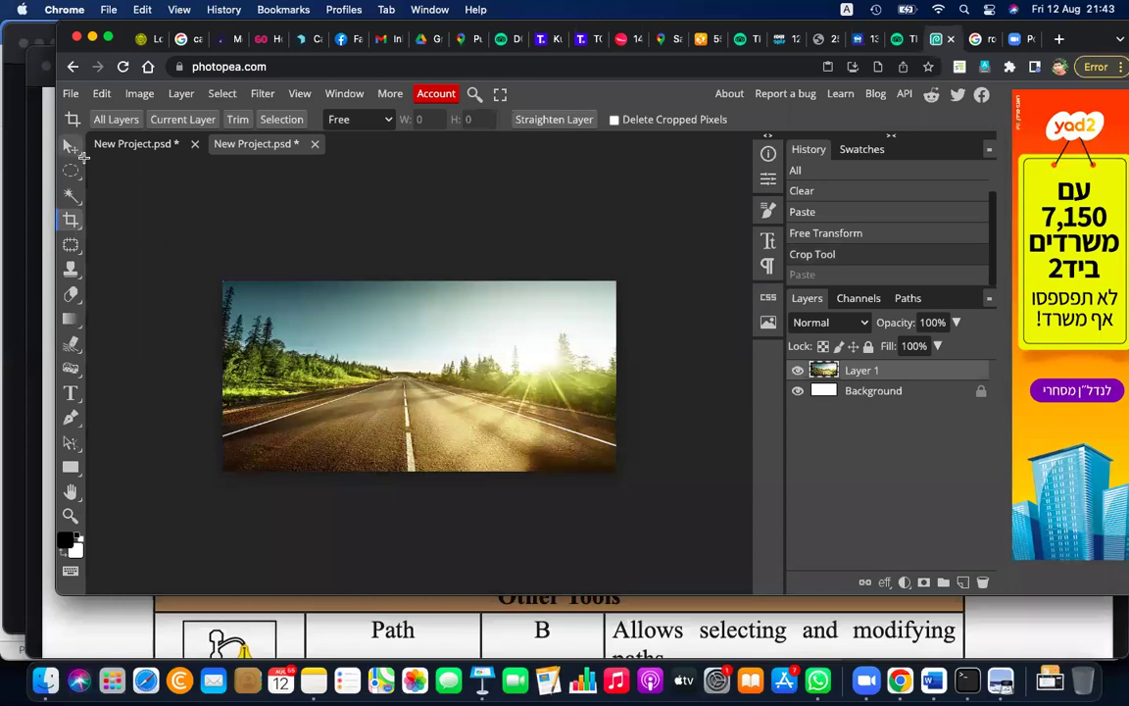
Step: With the Move tool and transform controls off, paste the road image as Layer 2 above Layer 1
{"action": "left_click", "coordinate": [72, 147]}
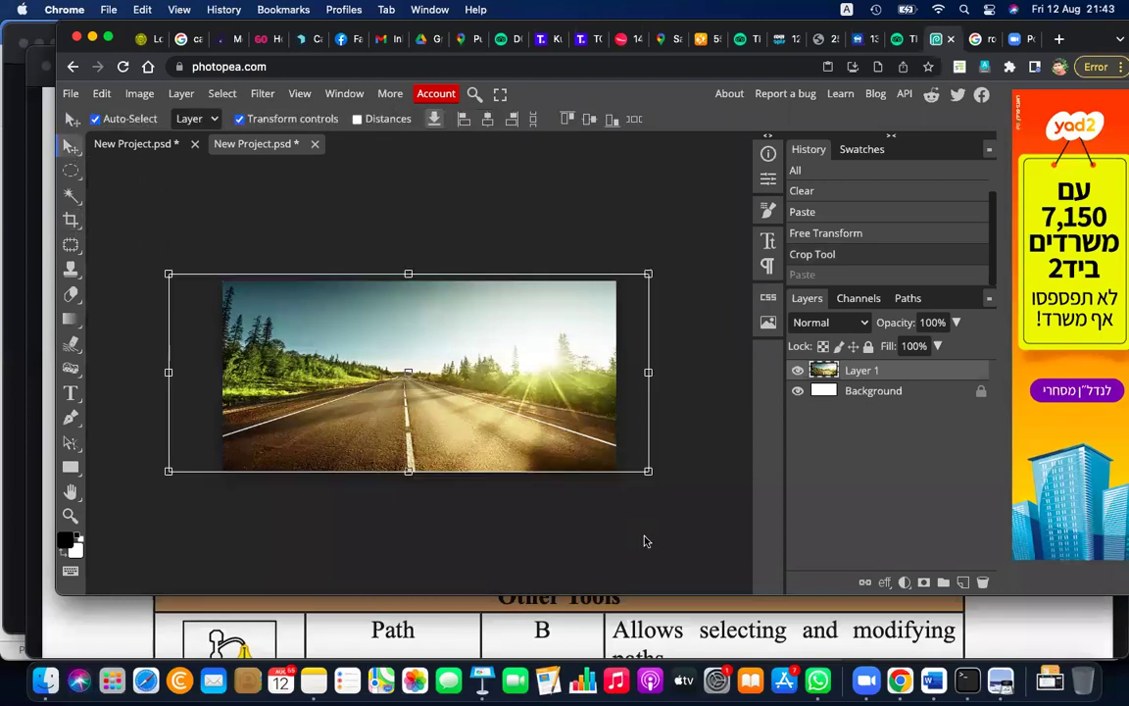
{"action": "left_click", "coordinate": [878, 392]}
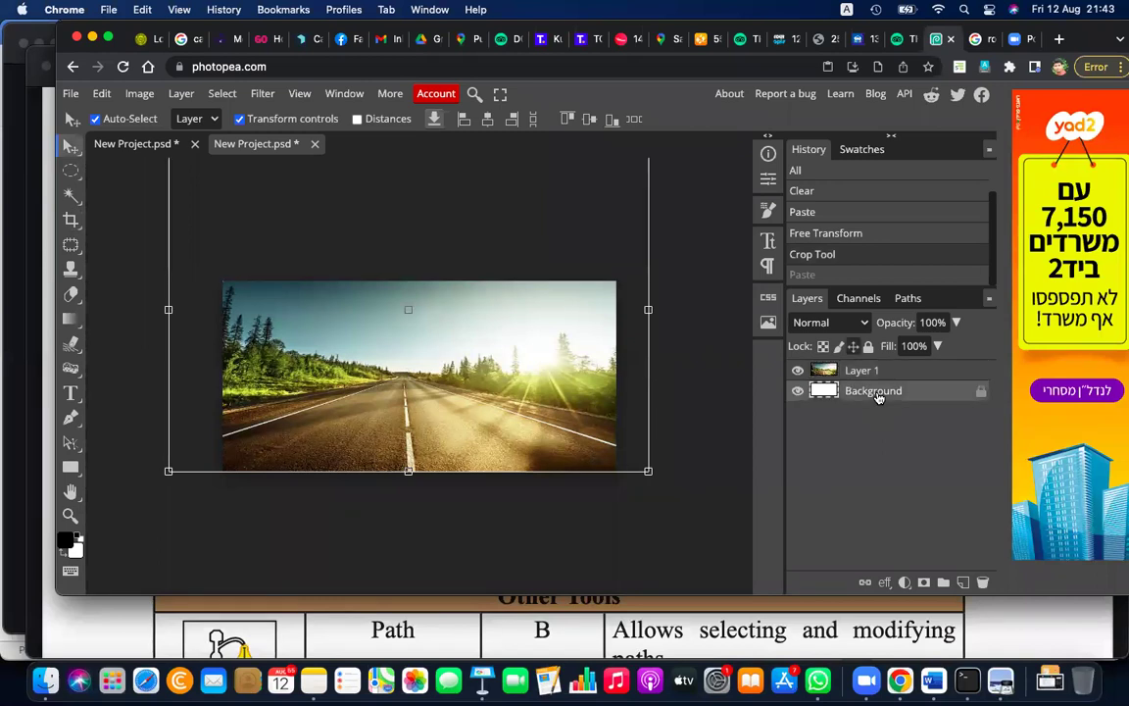
{"action": "left_click", "coordinate": [239, 119]}
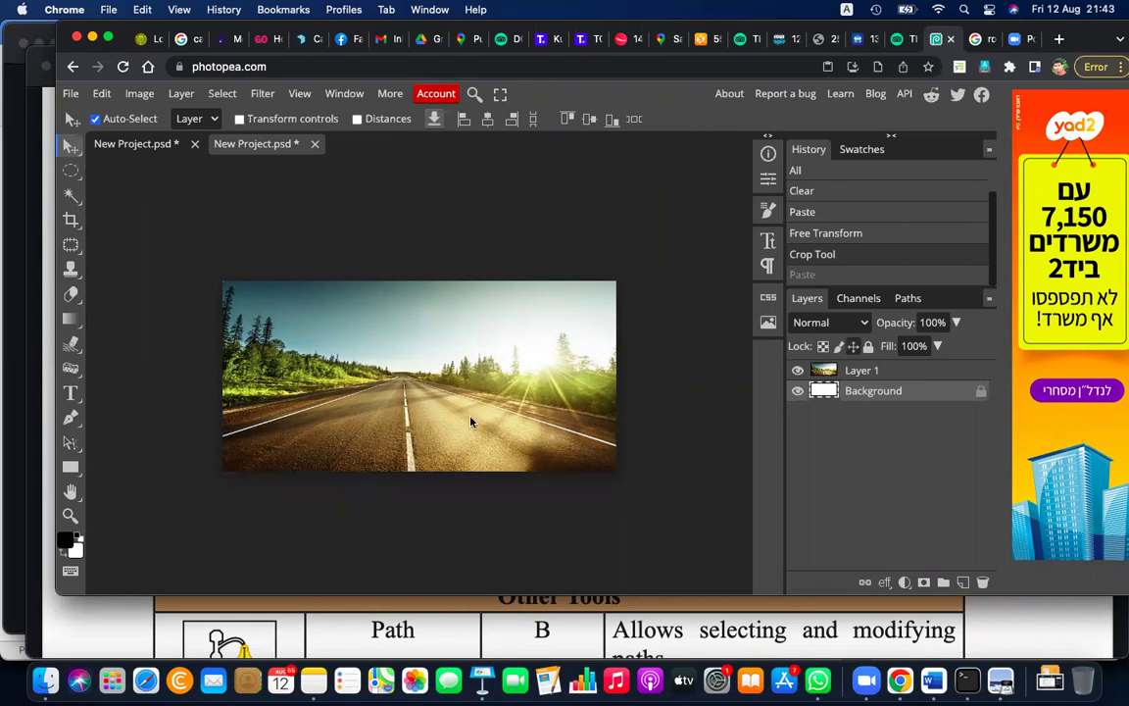
{"action": "left_click", "coordinate": [843, 371]}
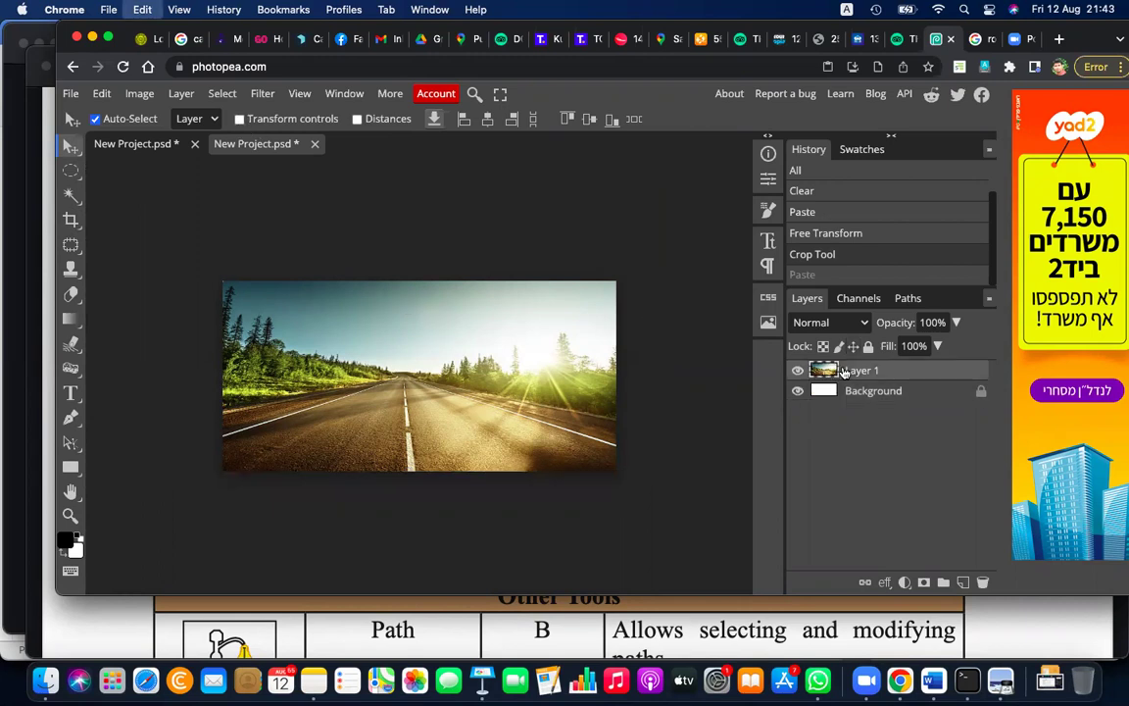
{"action": "key", "text": "super+v"}
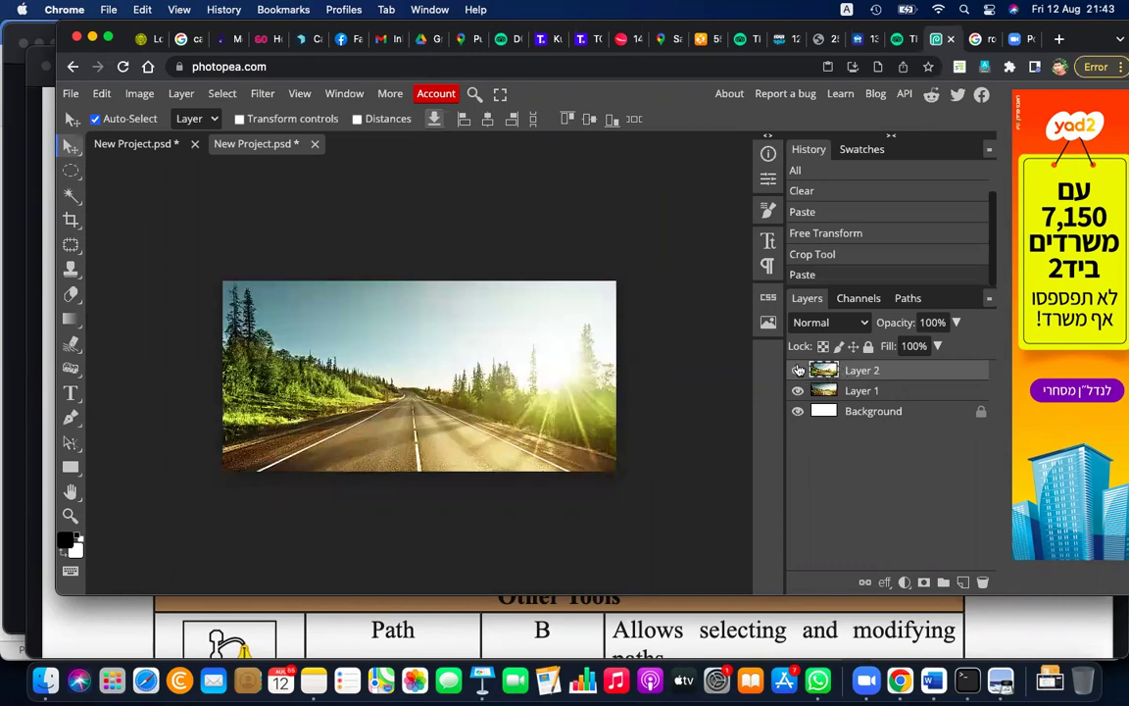
Step: Toggle Layer 2's visibility, shift its road image down to centre it, then hide Layer 2
{"action": "left_click", "coordinate": [798, 371]}
{"action": "left_click", "coordinate": [798, 370]}
{"action": "mouse_move", "coordinate": [467, 343]}
{"action": "left_mouse_down"}
{"action": "mouse_move", "coordinate": [464, 416]}
{"action": "mouse_move", "coordinate": [467, 375]}
{"action": "left_mouse_up"}
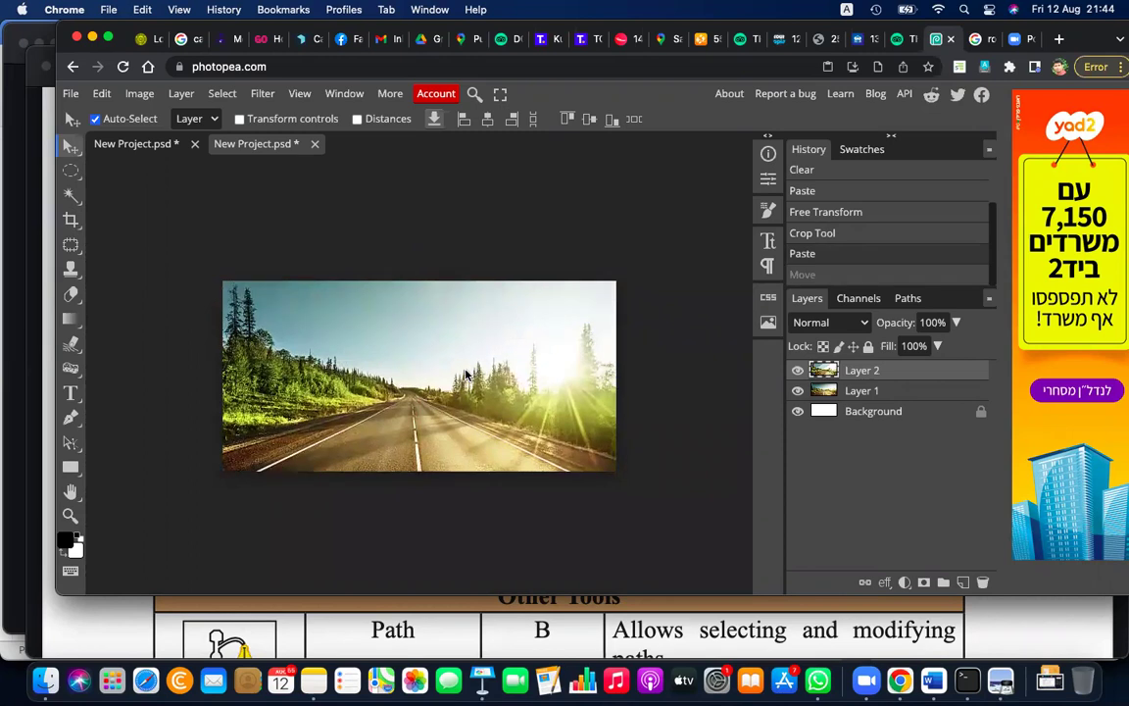
{"action": "left_click", "coordinate": [797, 370]}
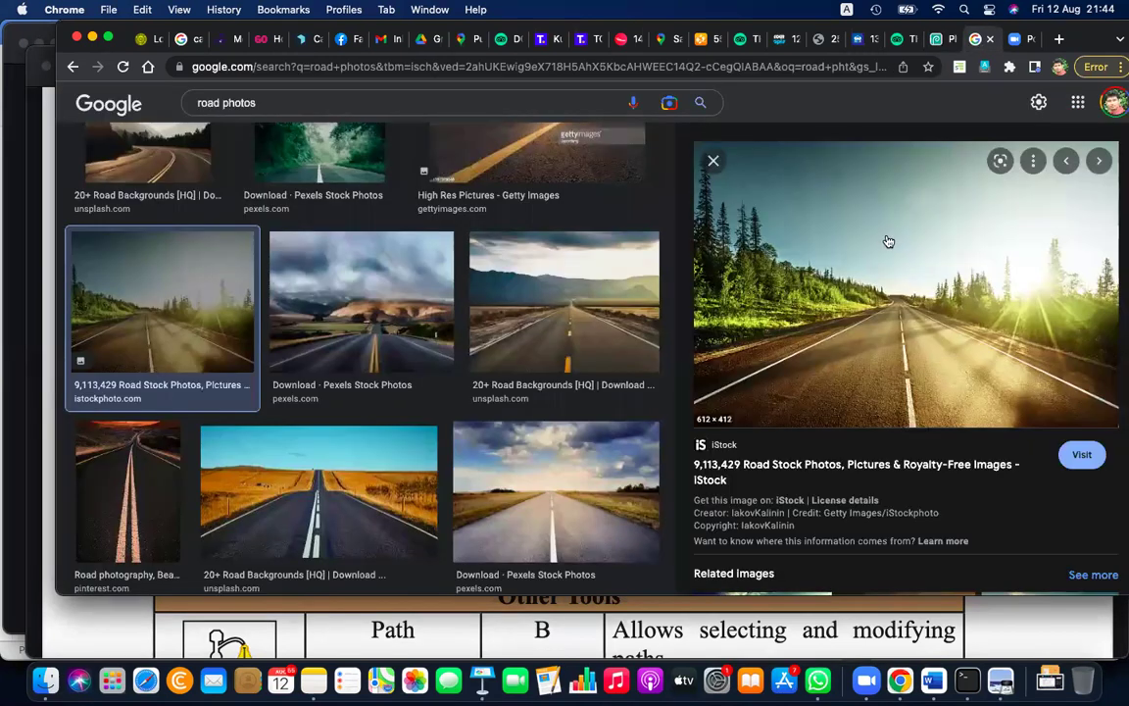
Step: Flip between the Google Images road photo and the Photopea edit, then select the whole canvas
{"action": "mouse_move", "coordinate": [906, 284]}
{"action": "left_click", "coordinate": [941, 45]}
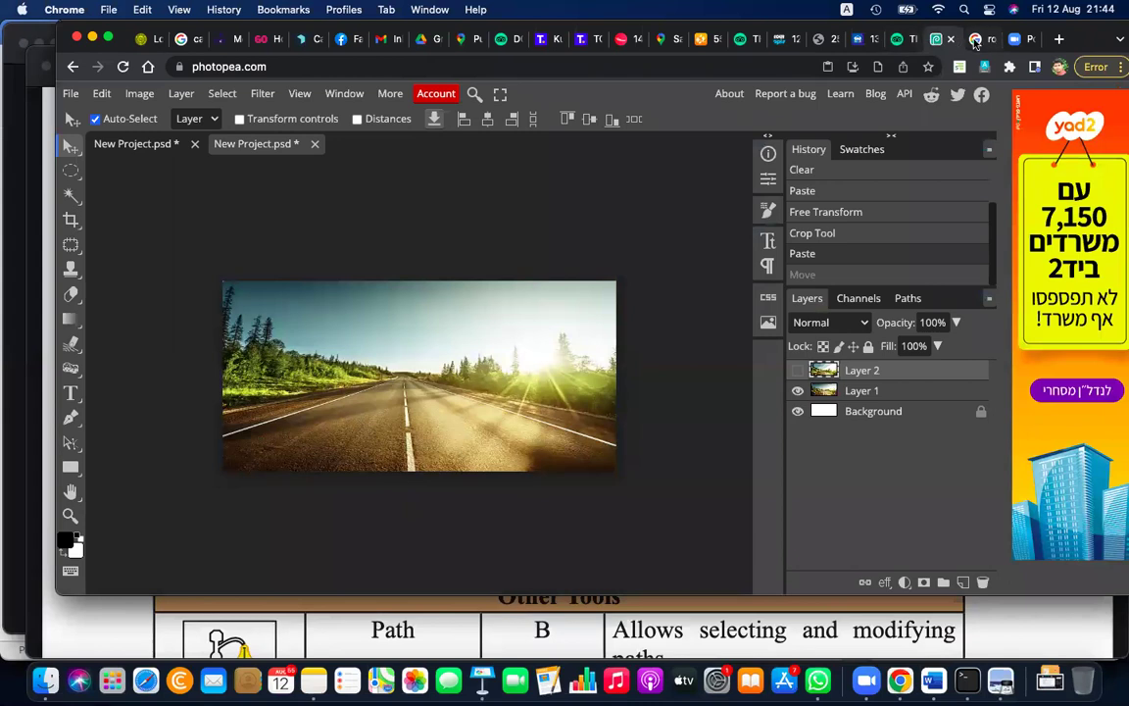
{"action": "left_click", "coordinate": [976, 39]}
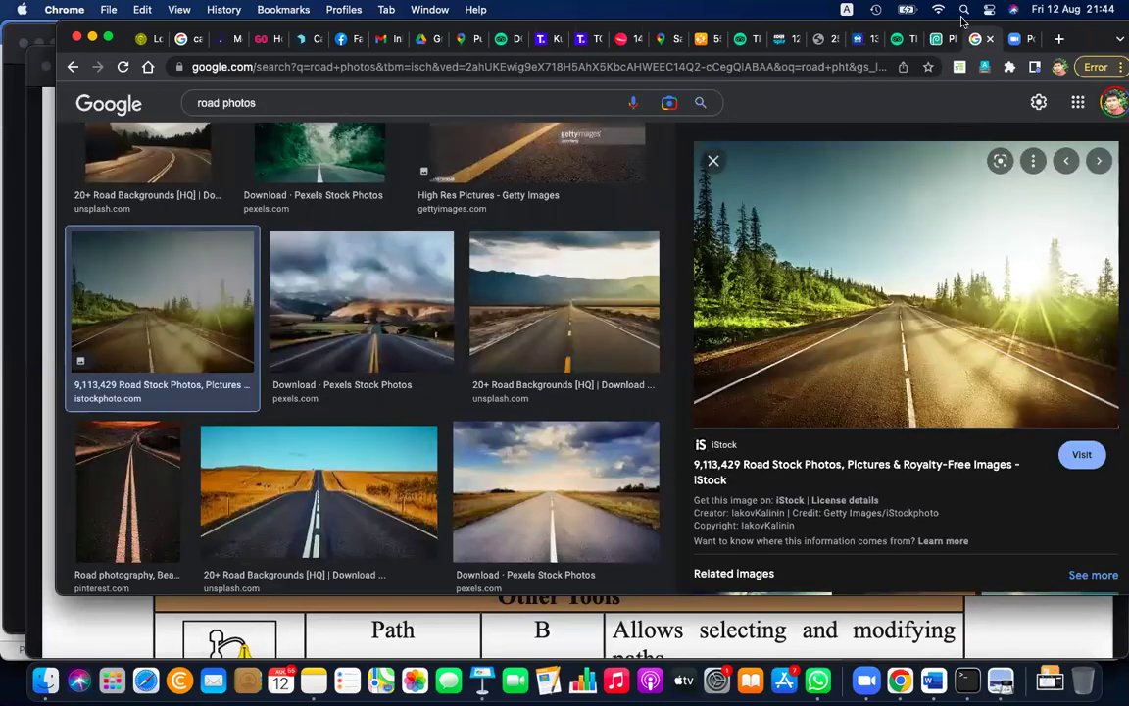
{"action": "left_click", "coordinate": [936, 39]}
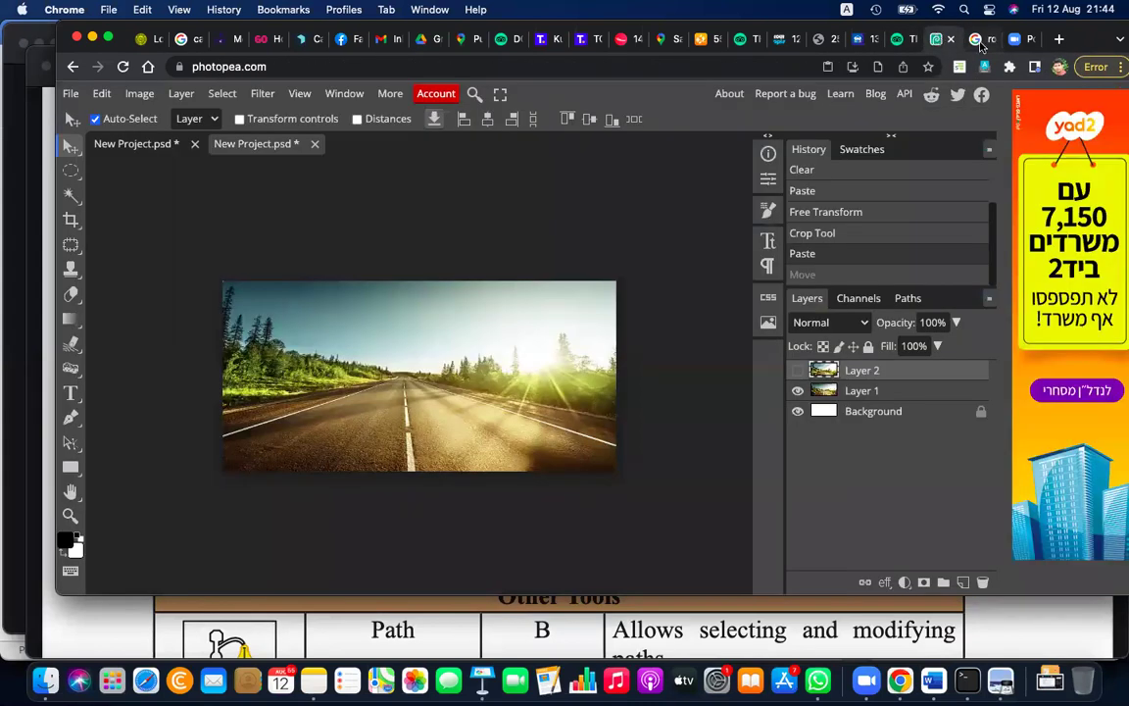
{"action": "left_click", "coordinate": [979, 43]}
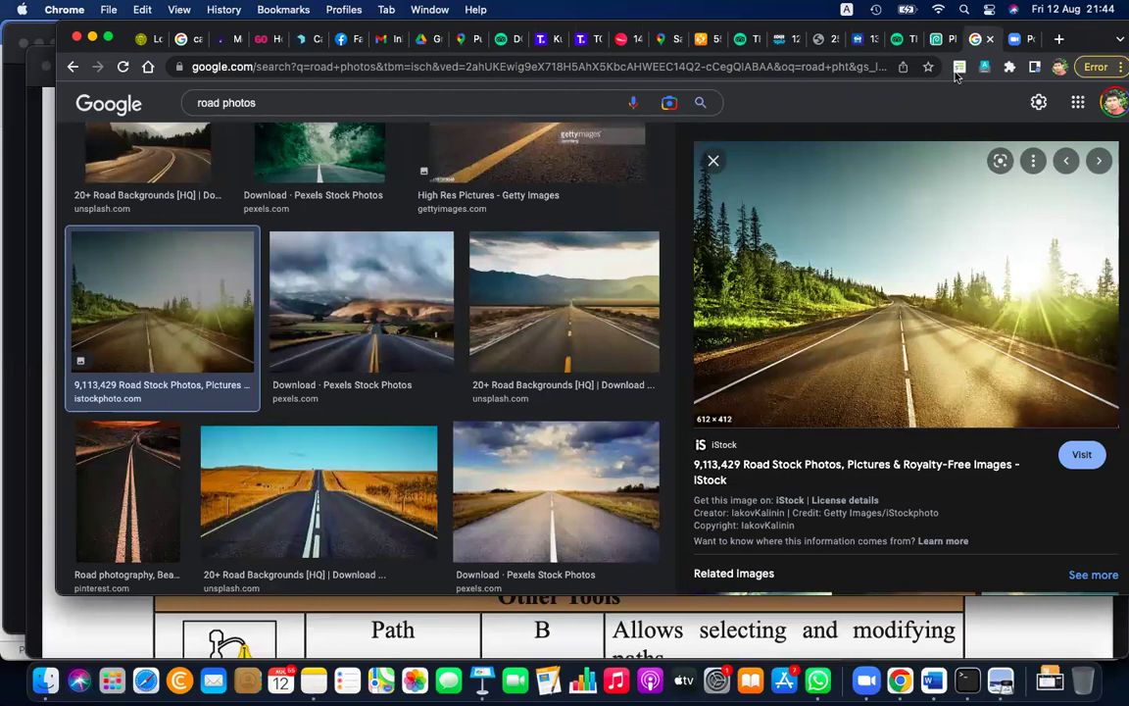
{"action": "left_click", "coordinate": [943, 43]}
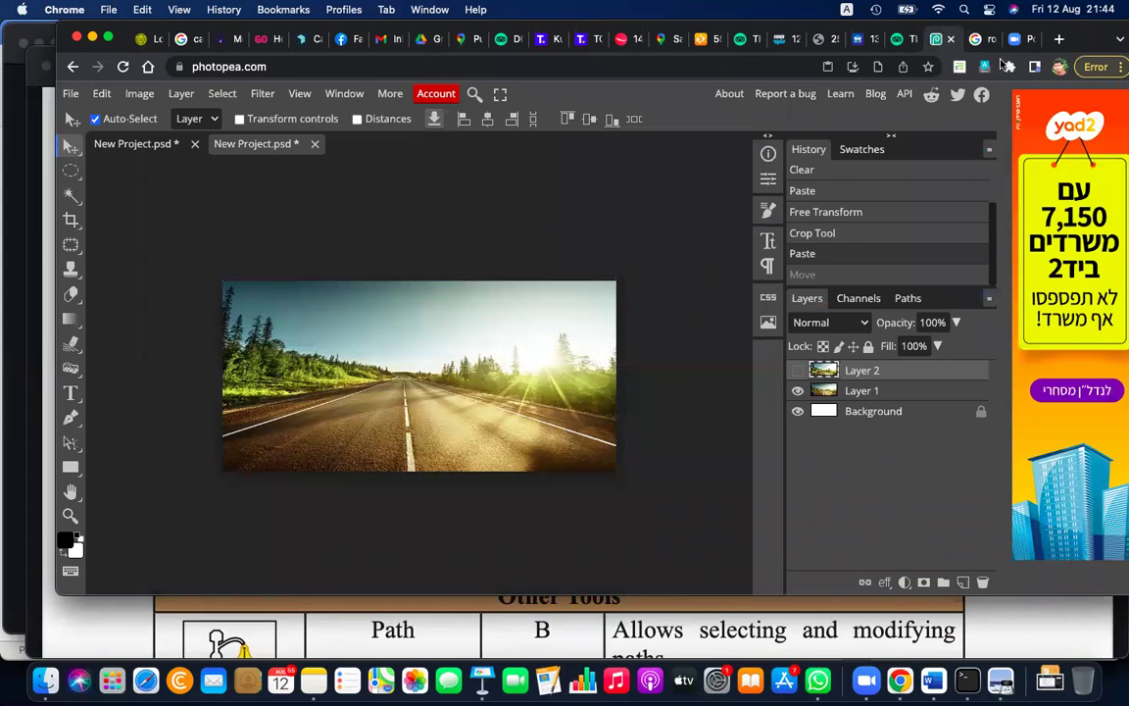
{"action": "left_click", "coordinate": [983, 41]}
{"action": "mouse_move", "coordinate": [906, 285]}
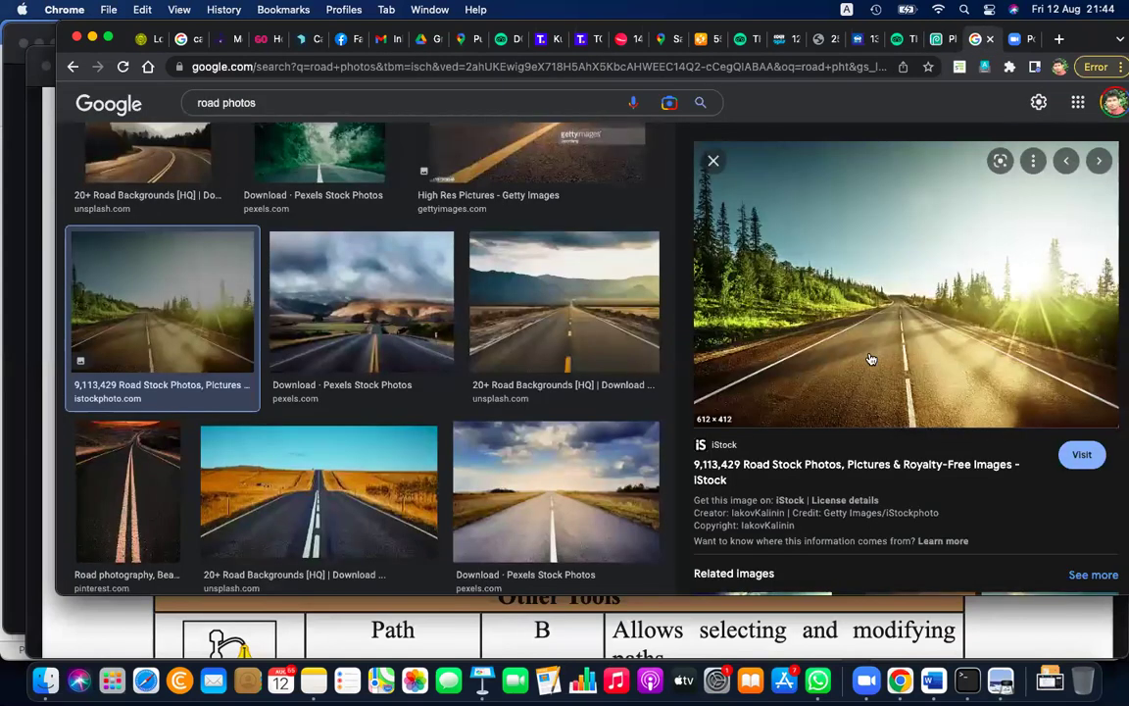
{"action": "left_click", "coordinate": [944, 41]}
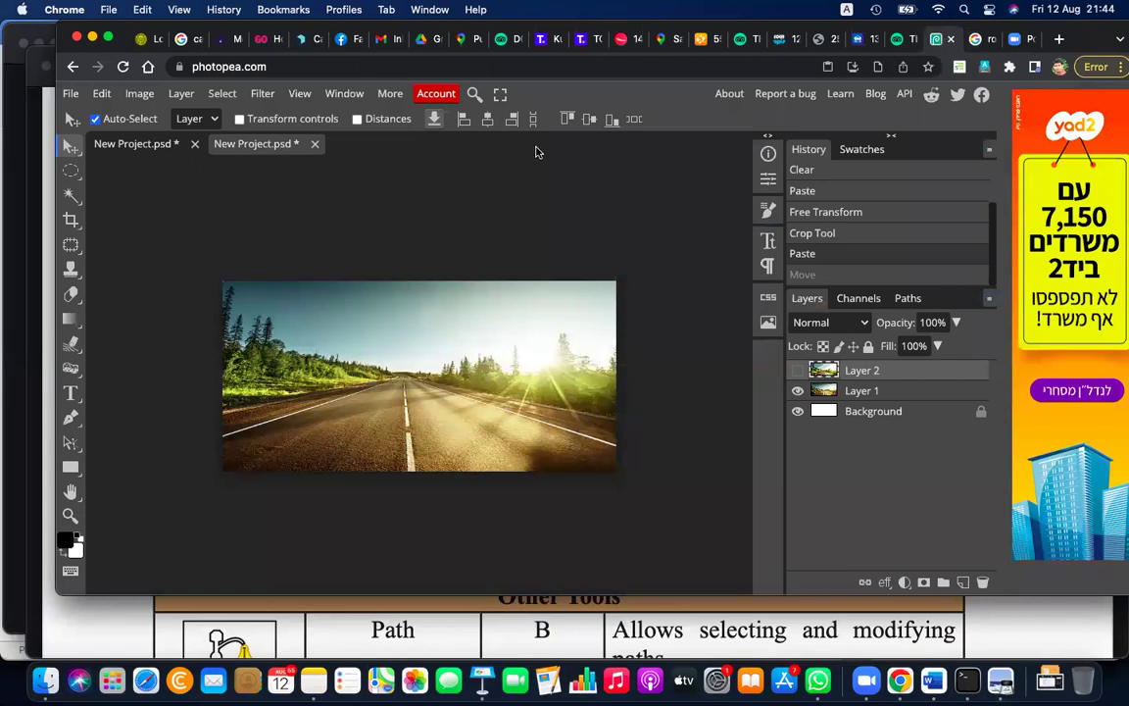
{"action": "key", "text": "ctrl+a"}
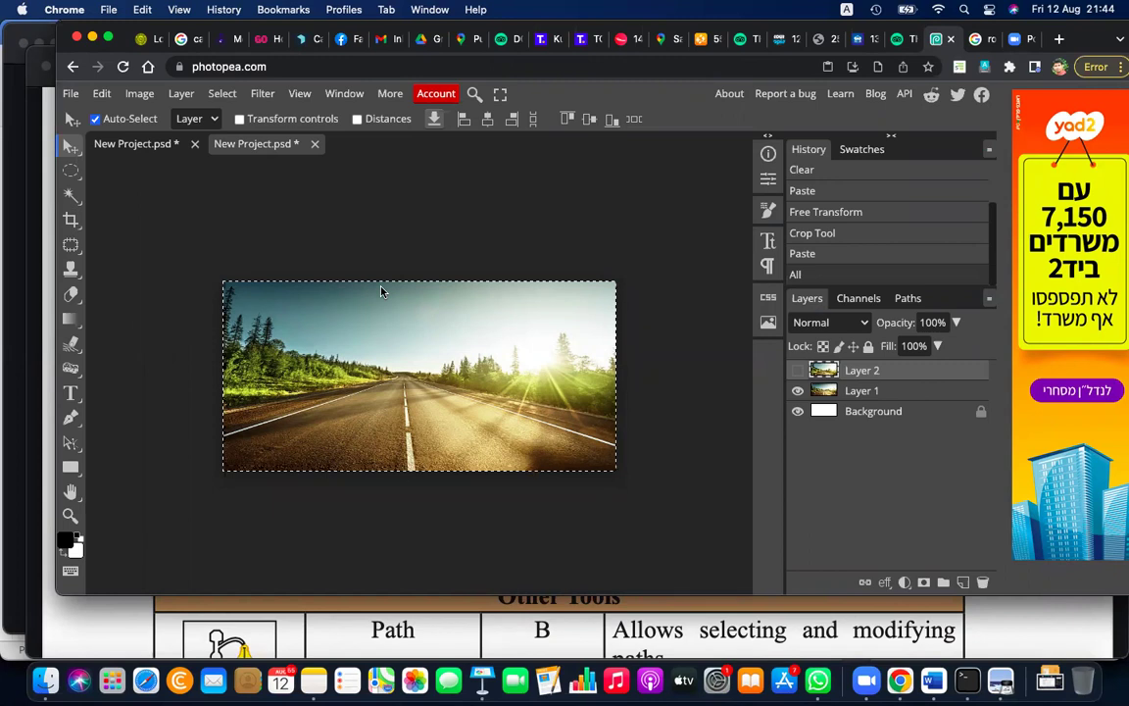
Step: Pull the road layer's bottom-left and bottom-right corners outward and apply the transform
{"action": "key", "text": "super+t"}
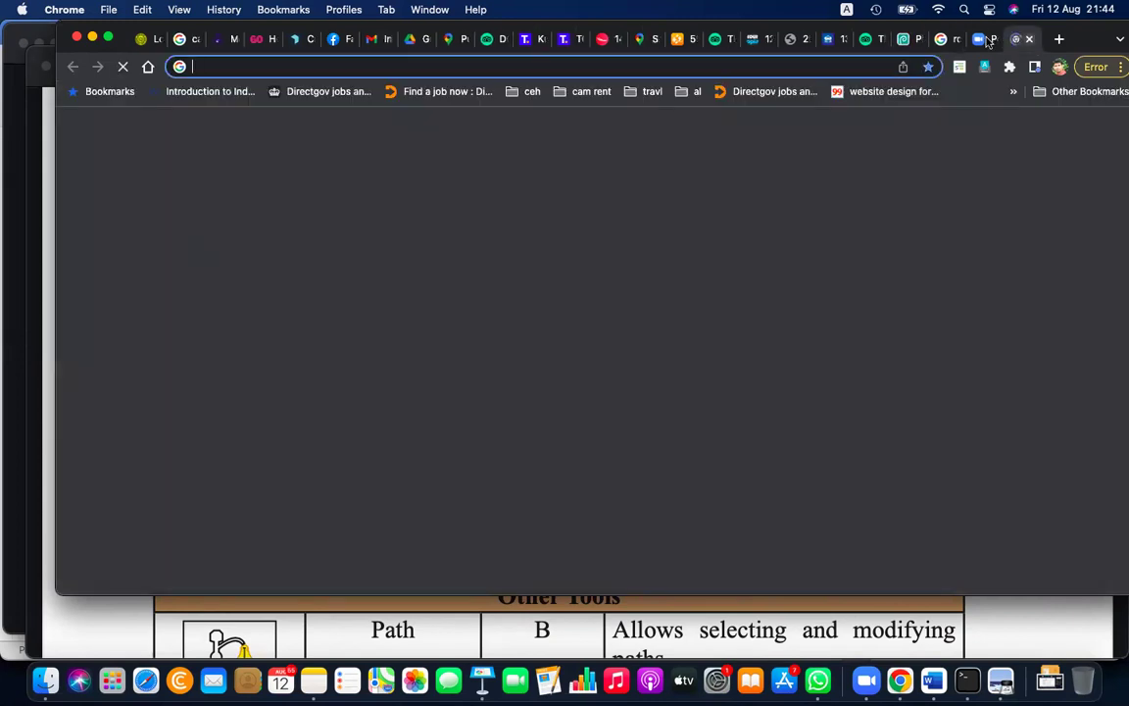
{"action": "left_click", "coordinate": [1029, 40]}
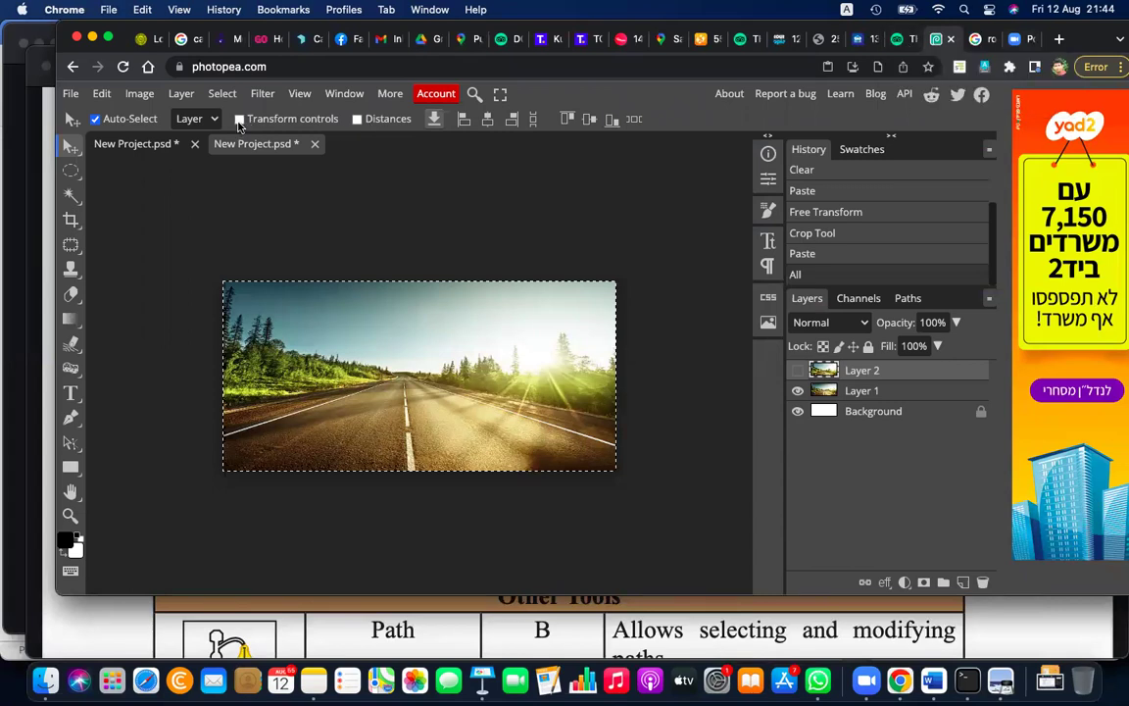
{"action": "left_click", "coordinate": [239, 119]}
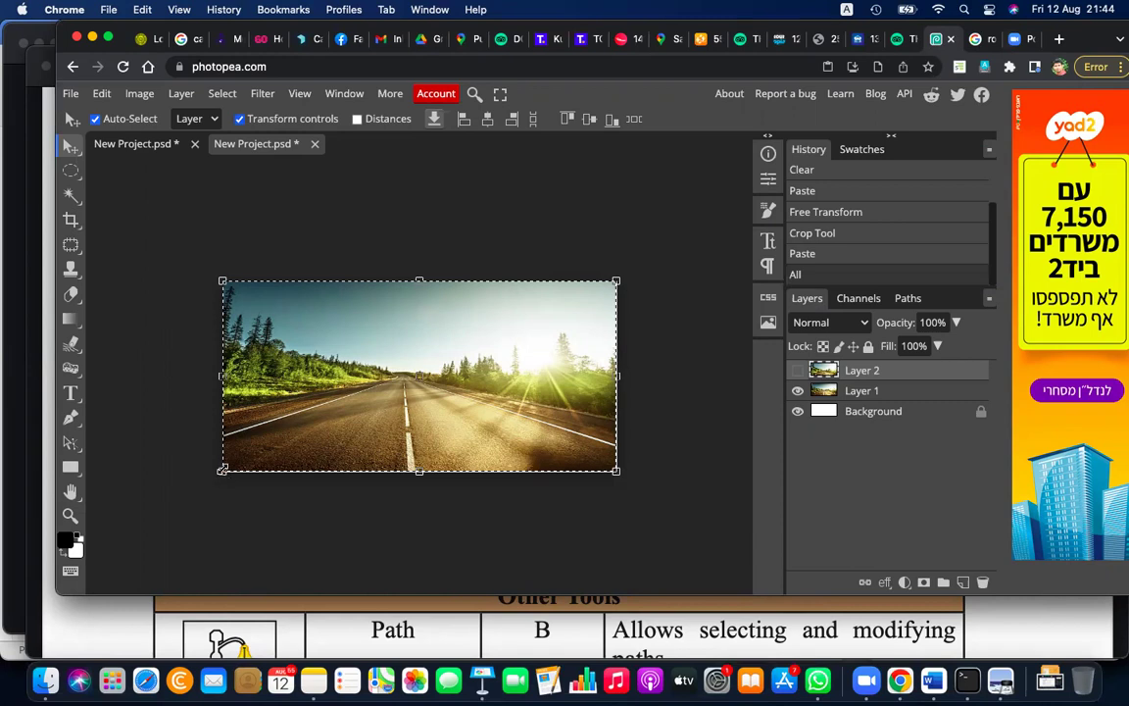
{"action": "left_click_drag", "start_coordinate": [223, 470], "coordinate": [156, 490]}
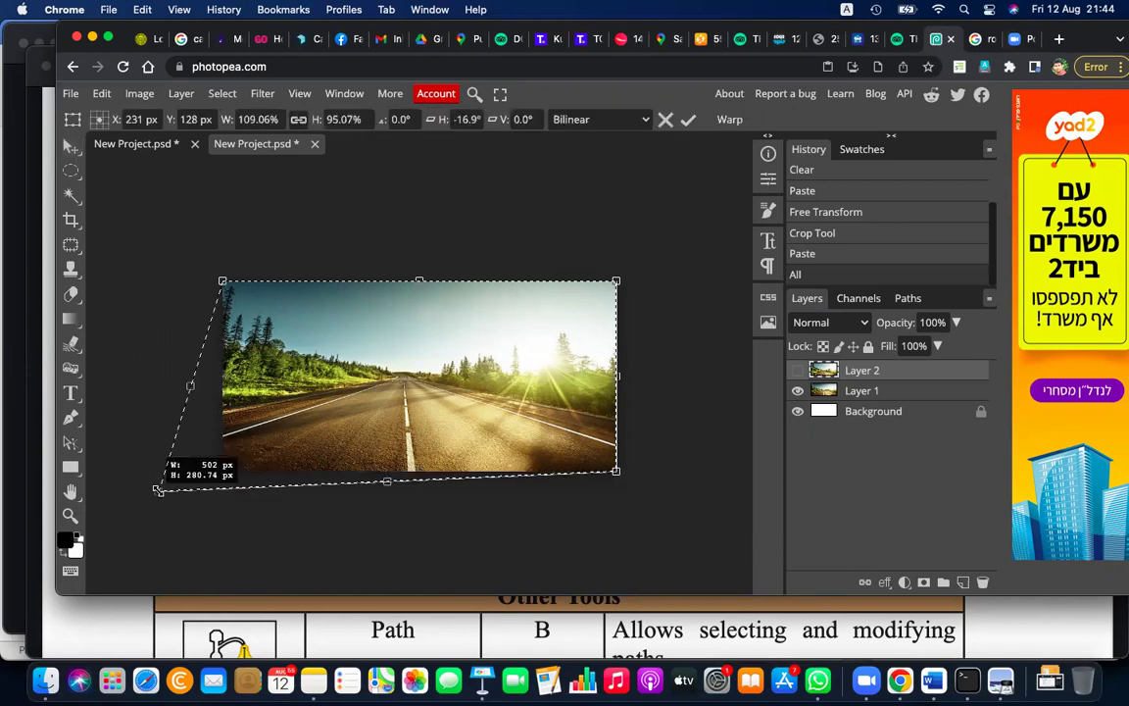
{"action": "left_click_drag", "start_coordinate": [615, 469], "coordinate": [703, 501]}
{"action": "key", "text": "Return"}
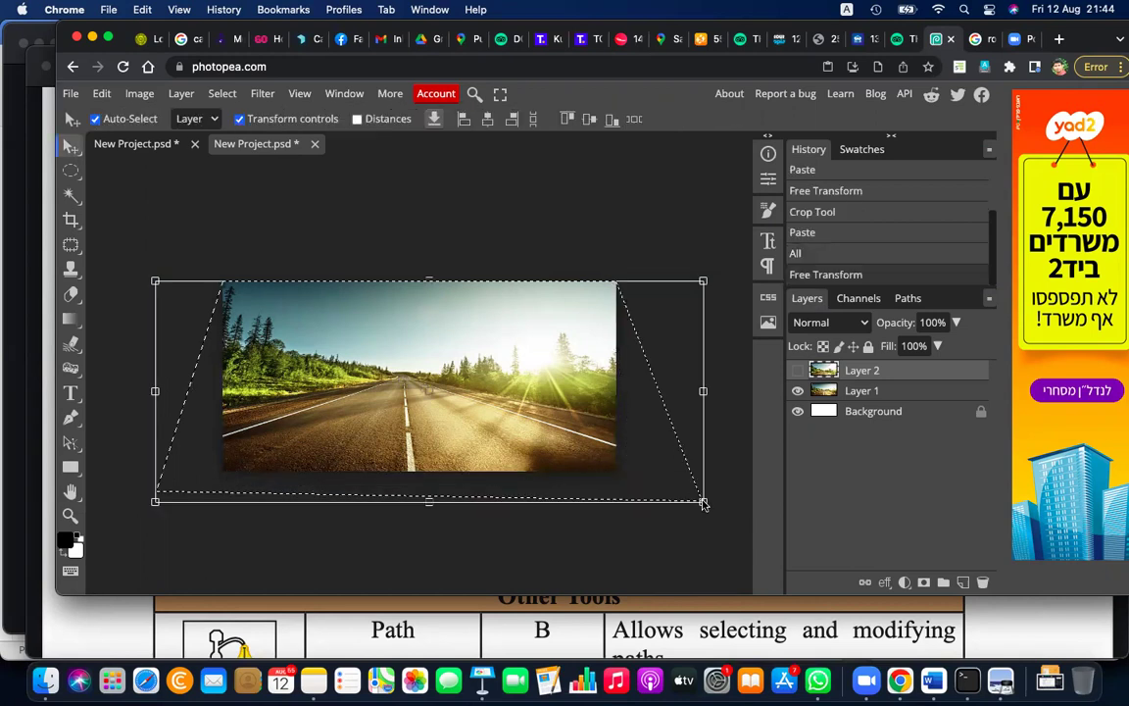
Step: Switch between Layer 2 and Layer 1, ending on Layer 1 in the Photopea editor
{"action": "left_click", "coordinate": [844, 392]}
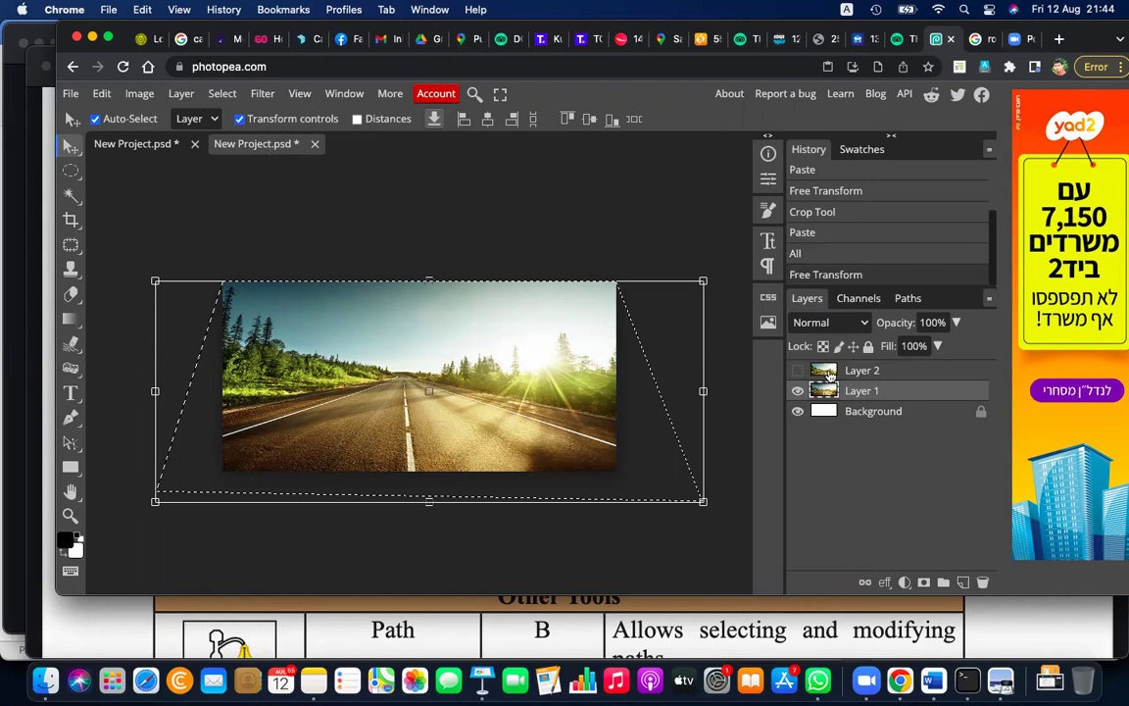
{"action": "left_click", "coordinate": [830, 373]}
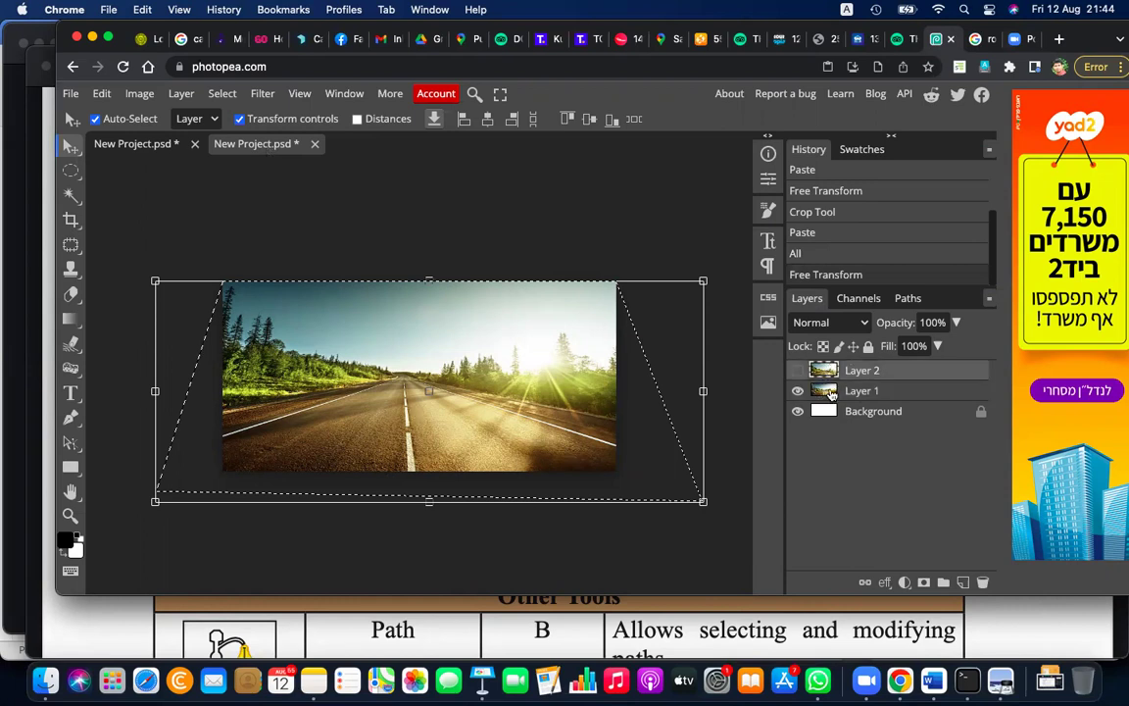
{"action": "left_click", "coordinate": [831, 393]}
{"action": "key", "text": "super+t"}
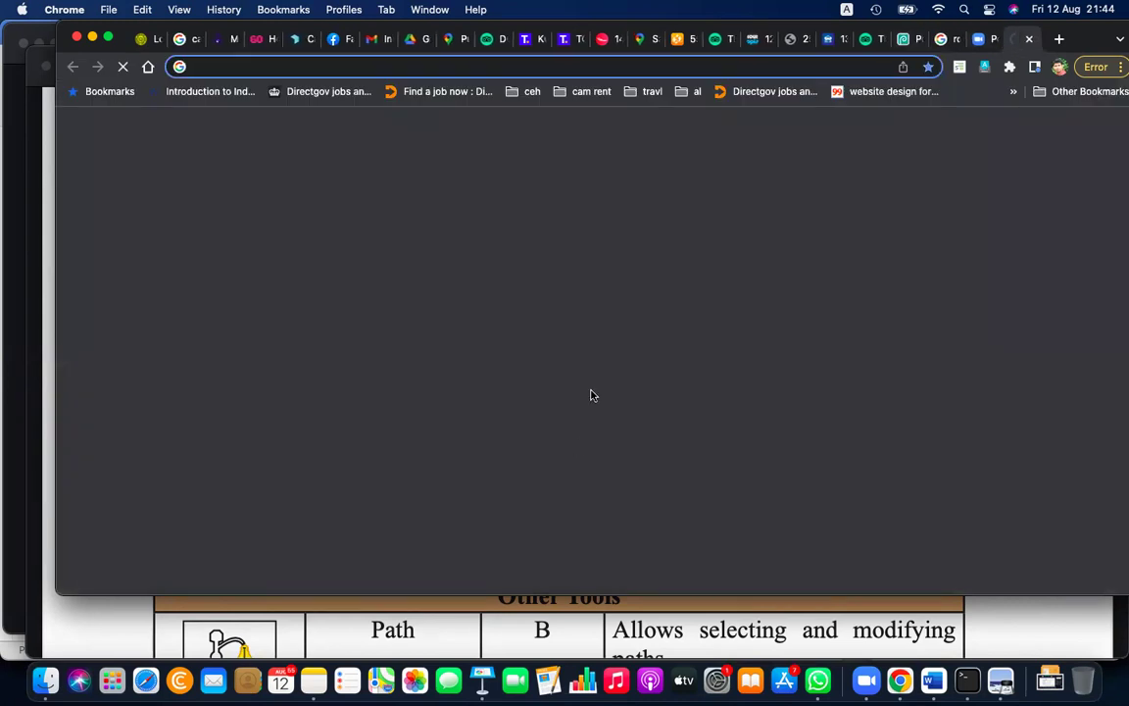
{"action": "left_click", "coordinate": [1027, 39]}
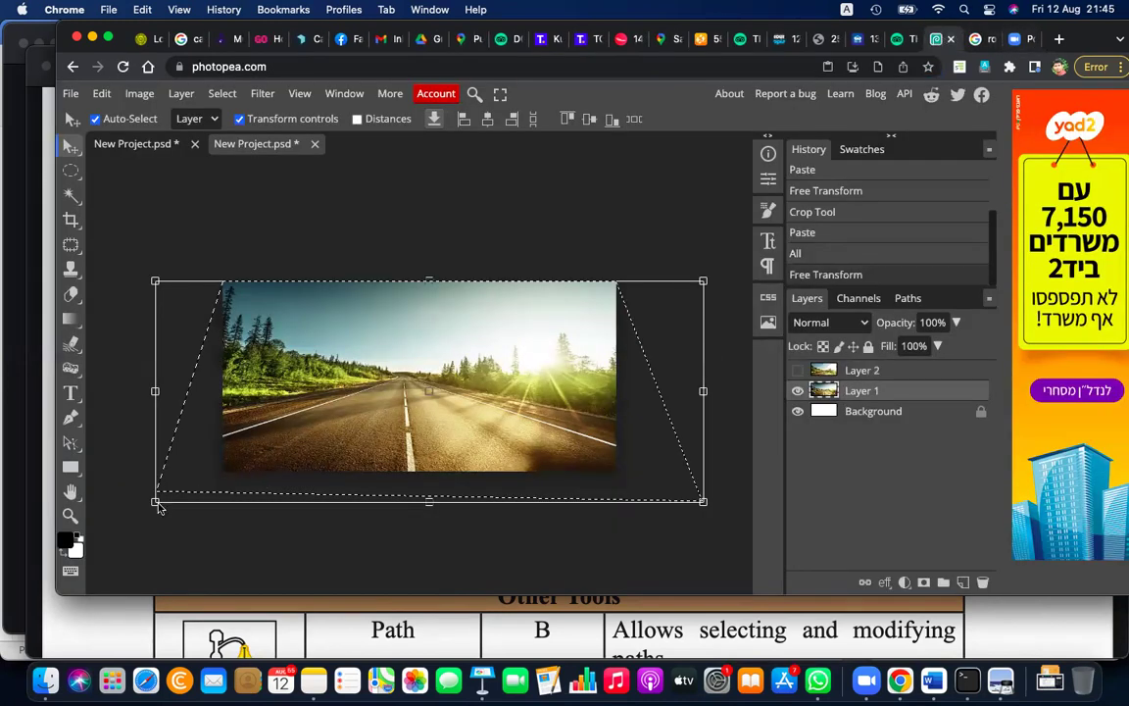
Step: Skew the road layer's corners into a wider perspective trapezoid, apply it, and deselect
{"action": "left_click_drag", "start_coordinate": [154, 503], "coordinate": [33, 559]}
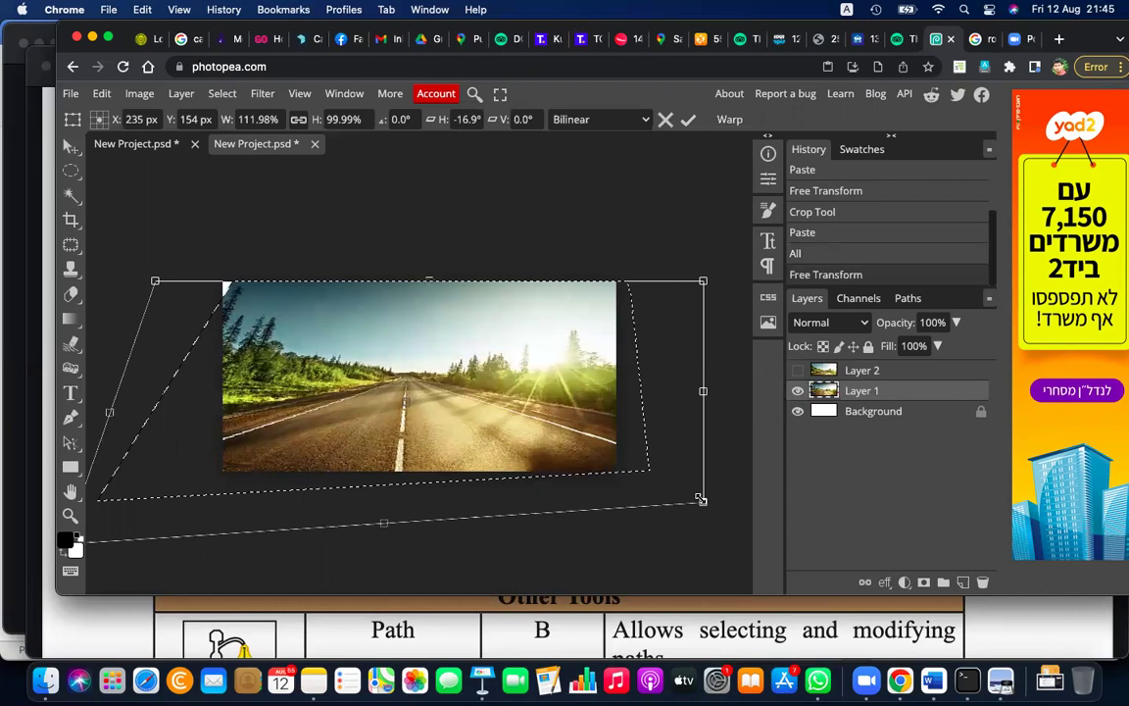
{"action": "left_click_drag", "start_coordinate": [699, 500], "coordinate": [721, 514]}
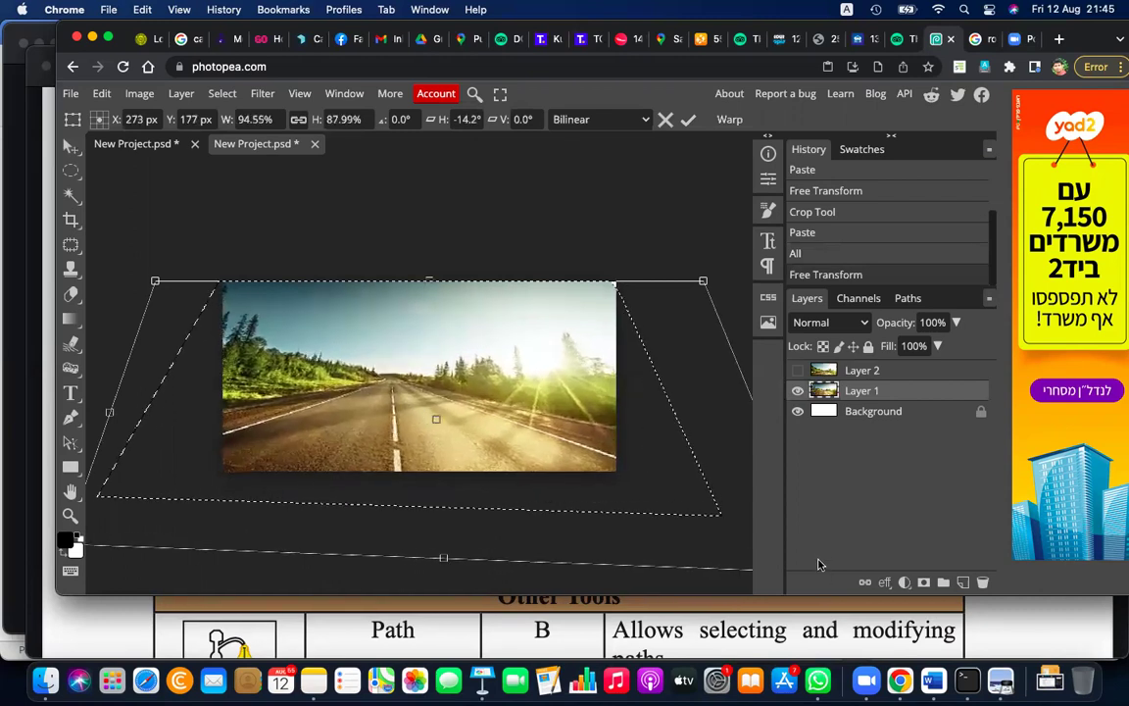
{"action": "left_click_drag", "start_coordinate": [821, 564], "coordinate": [821, 556]}
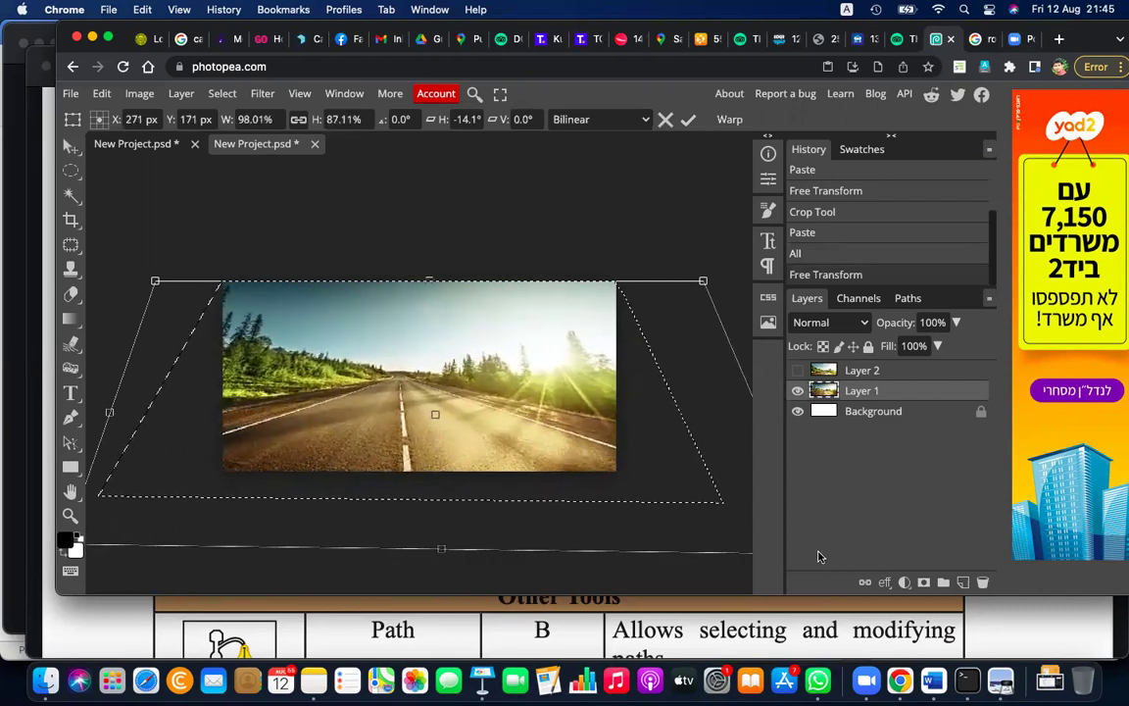
{"action": "mouse_move", "coordinate": [155, 281]}
{"action": "left_mouse_down"}
{"action": "mouse_move", "coordinate": [181, 281]}
{"action": "mouse_move", "coordinate": [166, 270]}
{"action": "left_mouse_up"}
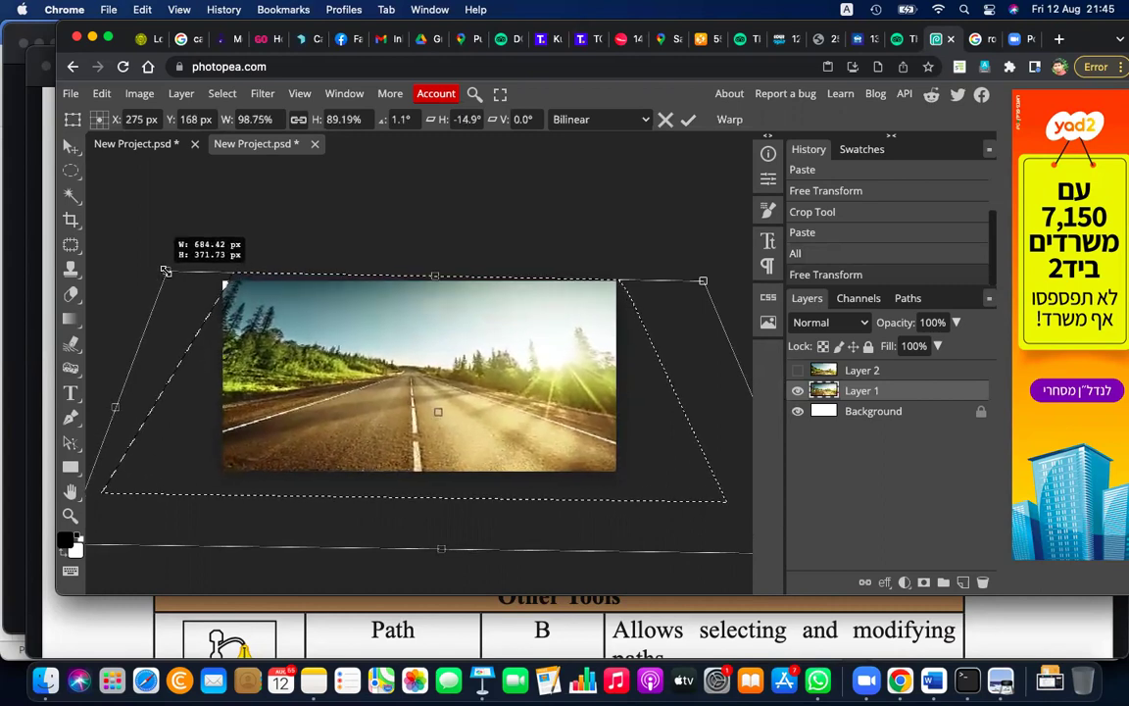
{"action": "left_click_drag", "start_coordinate": [703, 281], "coordinate": [743, 268]}
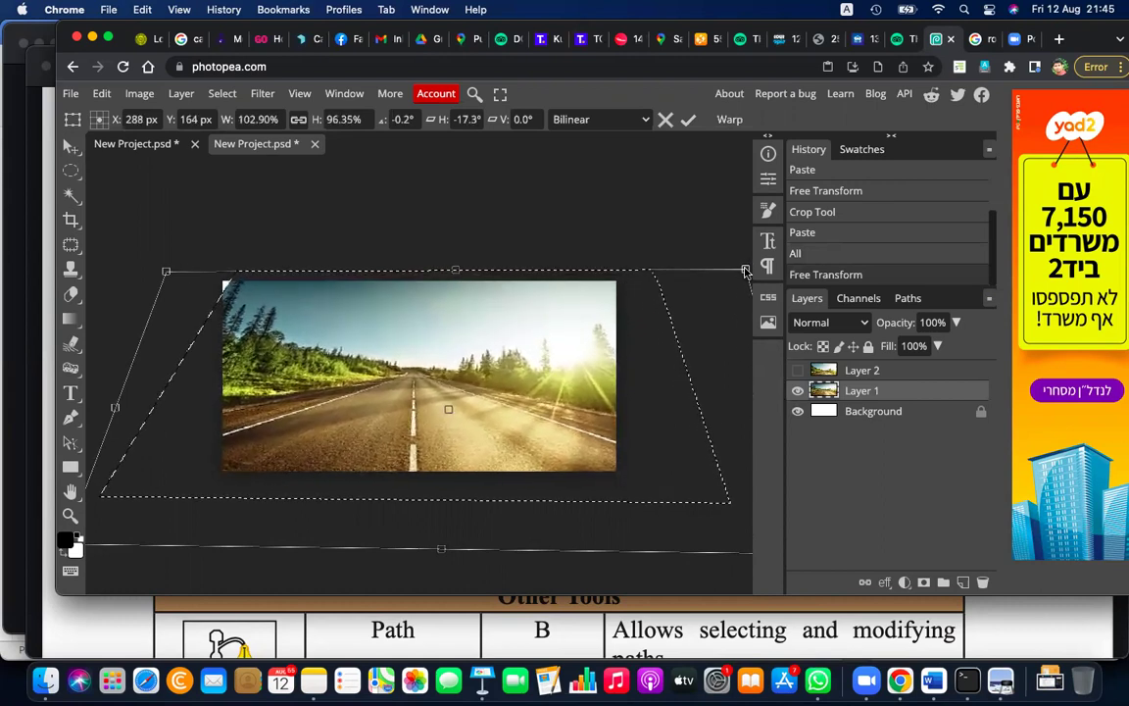
{"action": "key", "text": "Return"}
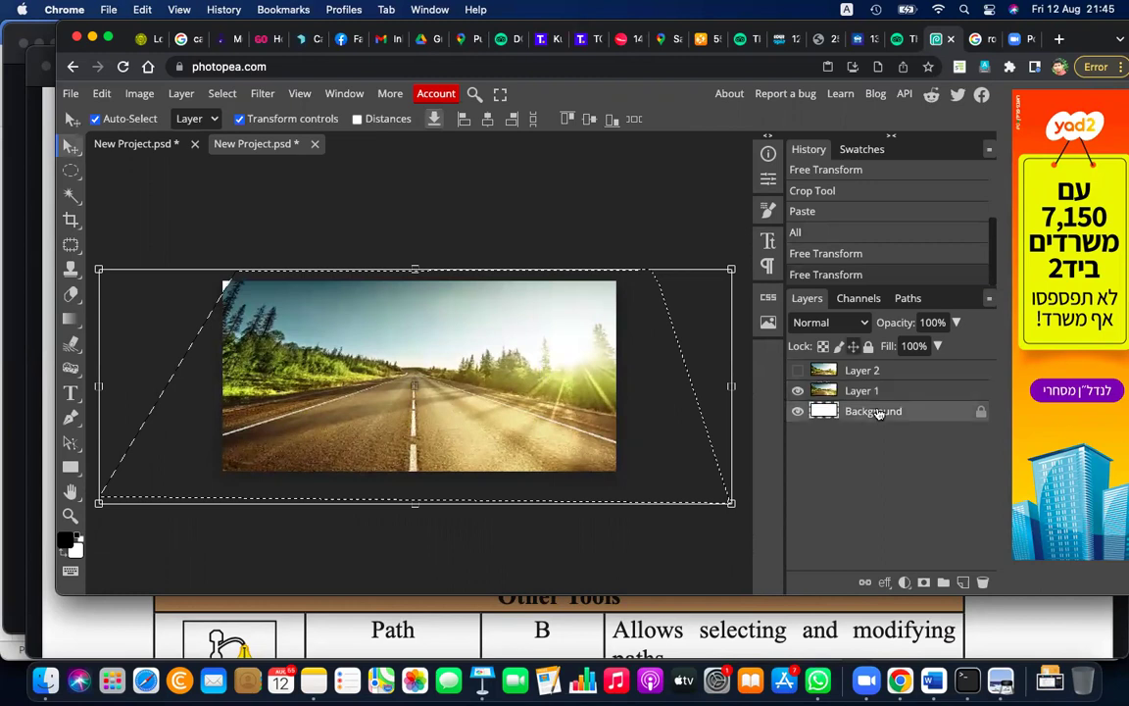
{"action": "left_click", "coordinate": [240, 119]}
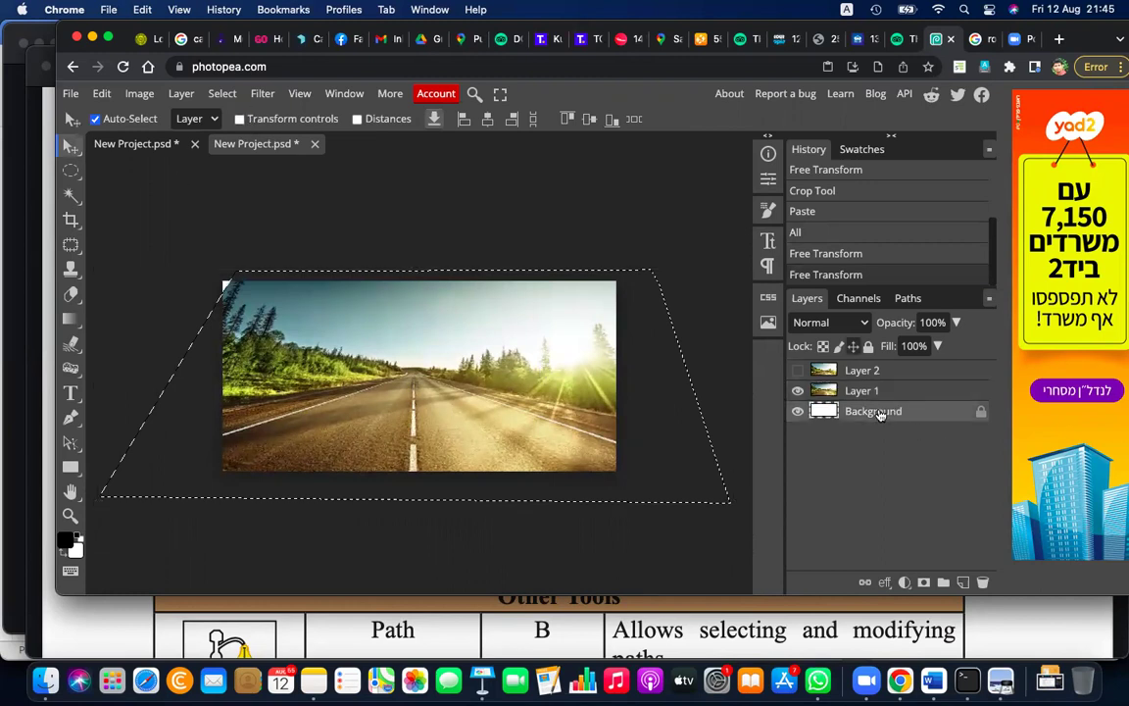
{"action": "key", "text": "ctrl+d"}
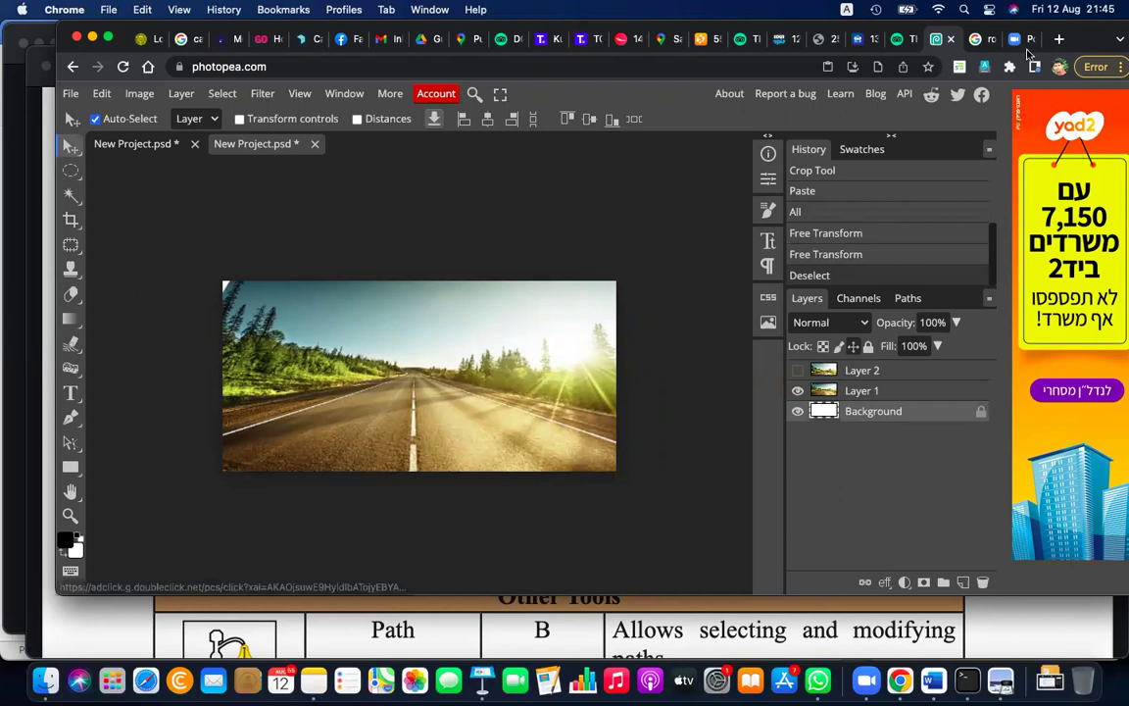
Step: Close the road photo's New Project.psd without saving, keeping the red town square project open
{"action": "left_click", "coordinate": [983, 39]}
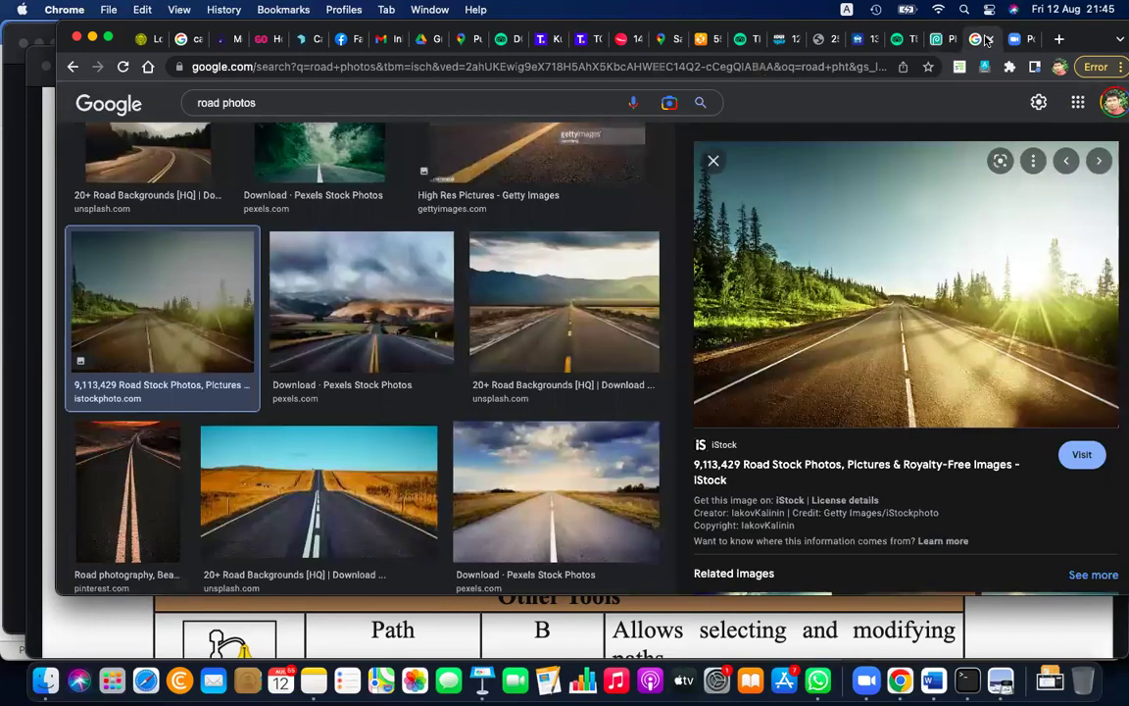
{"action": "left_click", "coordinate": [932, 43]}
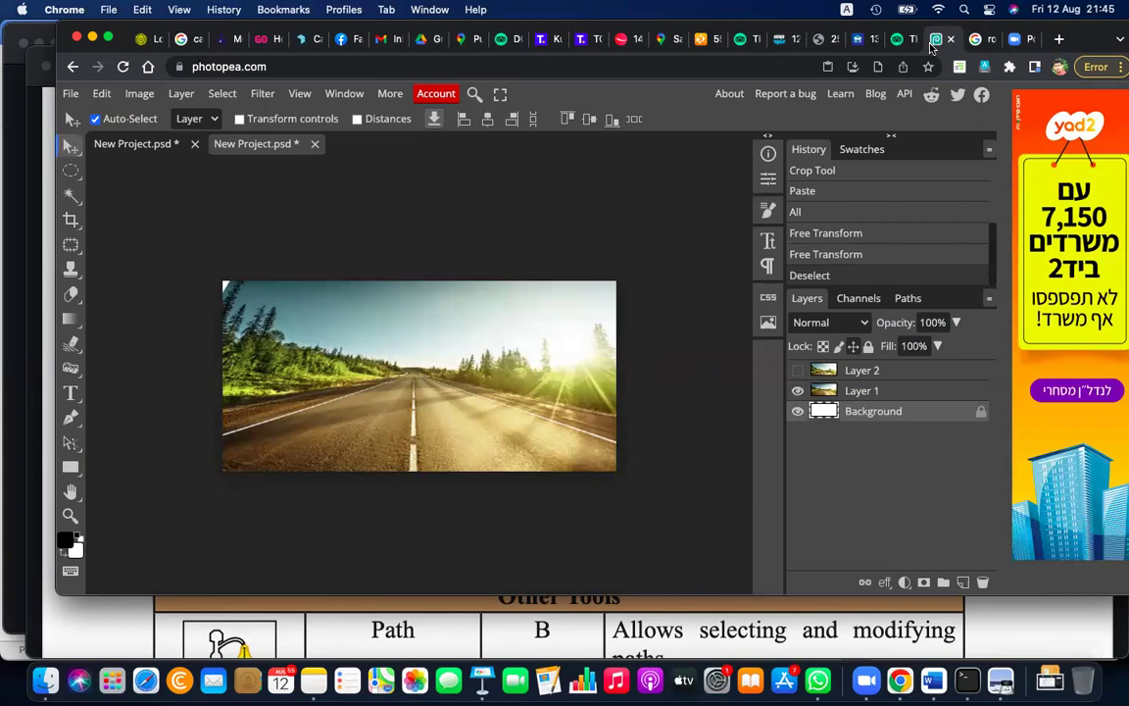
{"action": "left_click", "coordinate": [315, 144]}
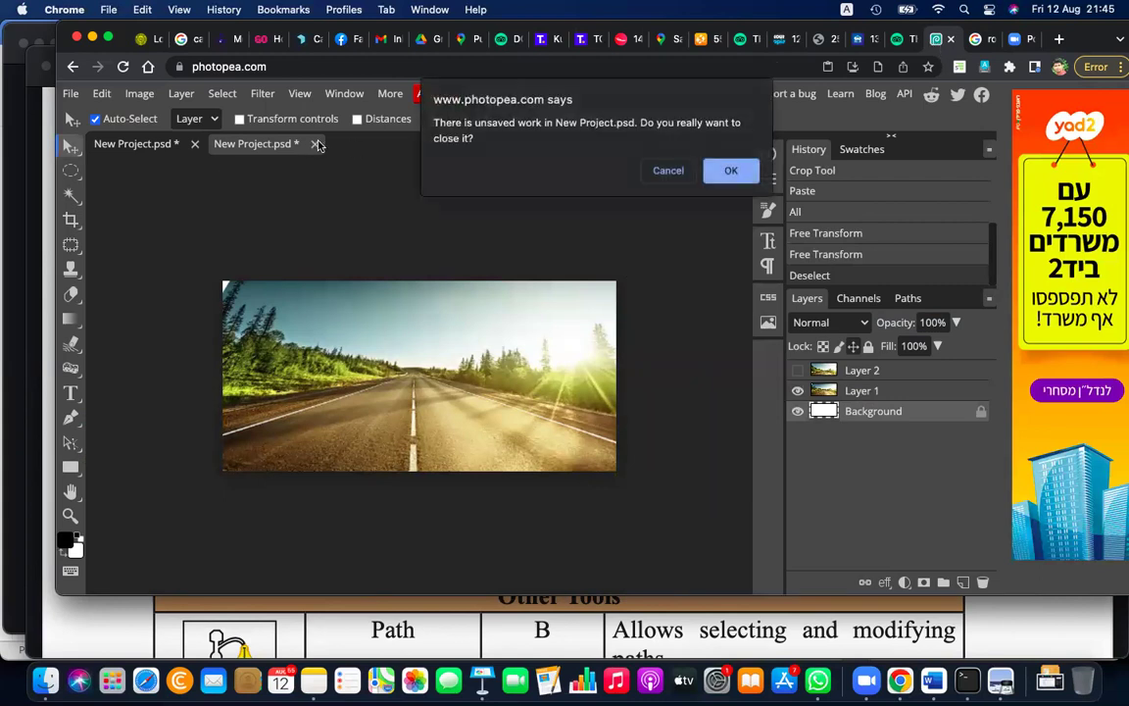
{"action": "left_click", "coordinate": [729, 171]}
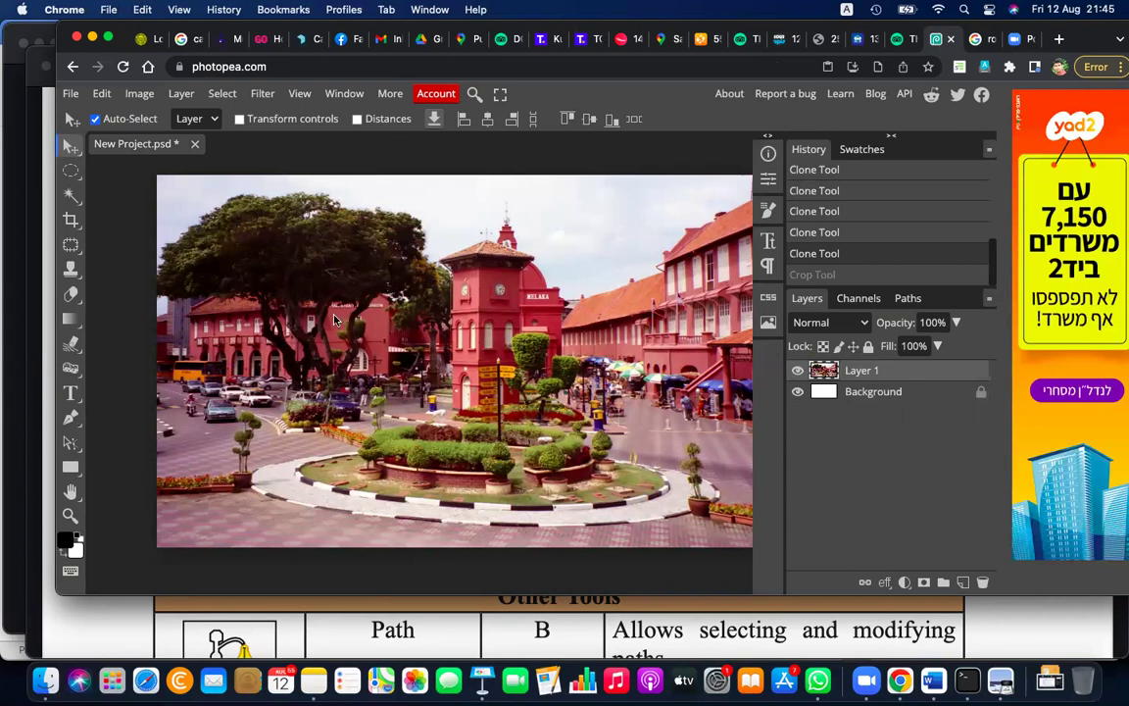
Step: Clear Layer 1's contents and paste the red clock-tower square photo back onto it
{"action": "left_click", "coordinate": [72, 221]}
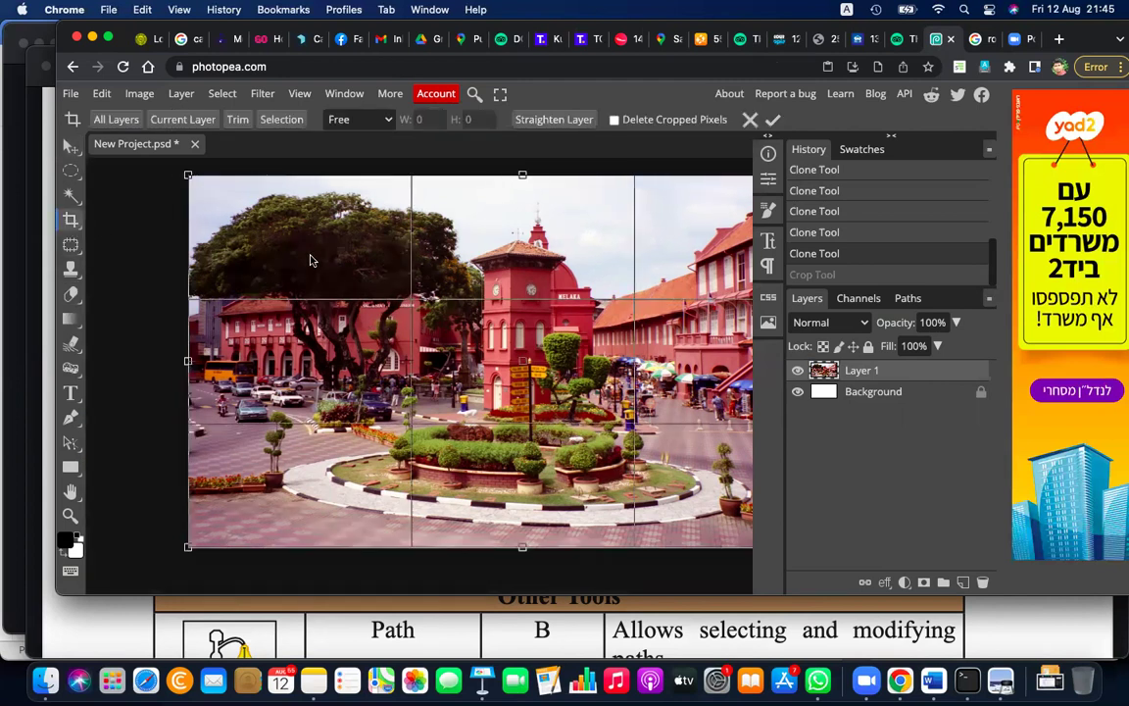
{"action": "key", "text": "ctrl+minus"}
{"action": "key", "text": "ctrl+minus"}
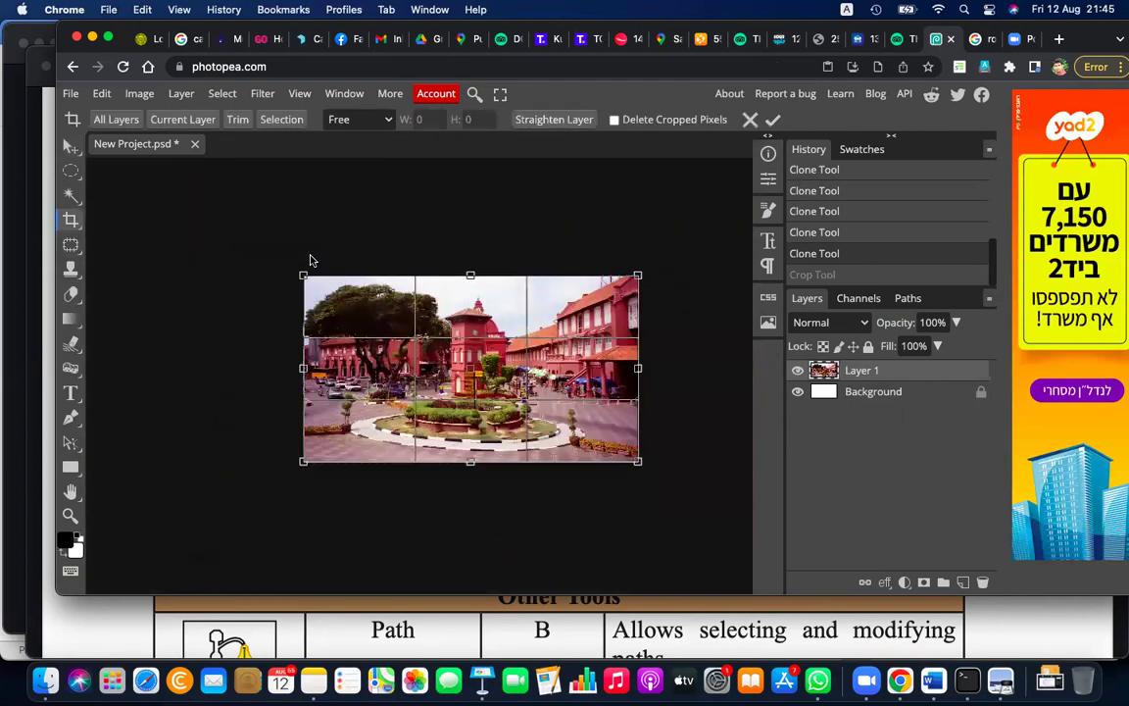
{"action": "key", "text": "ctrl+d"}
{"action": "key", "text": "ctrl+a"}
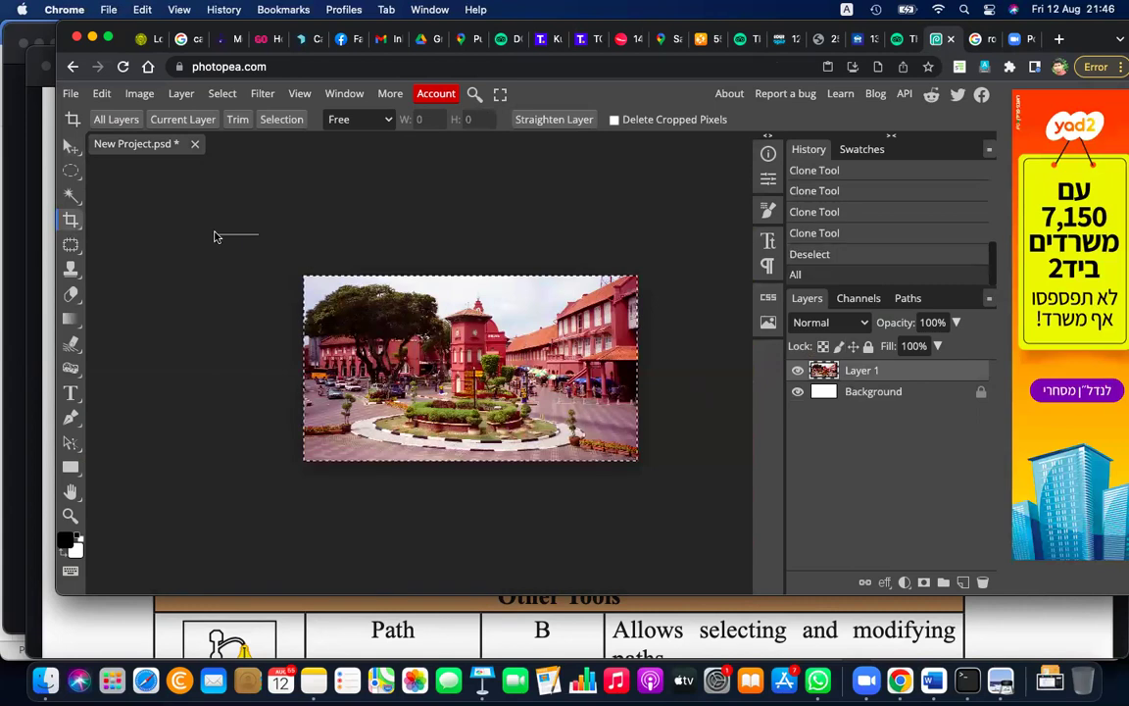
{"action": "key", "text": "ctrl+a"}
{"action": "key", "text": "ctrl+x"}
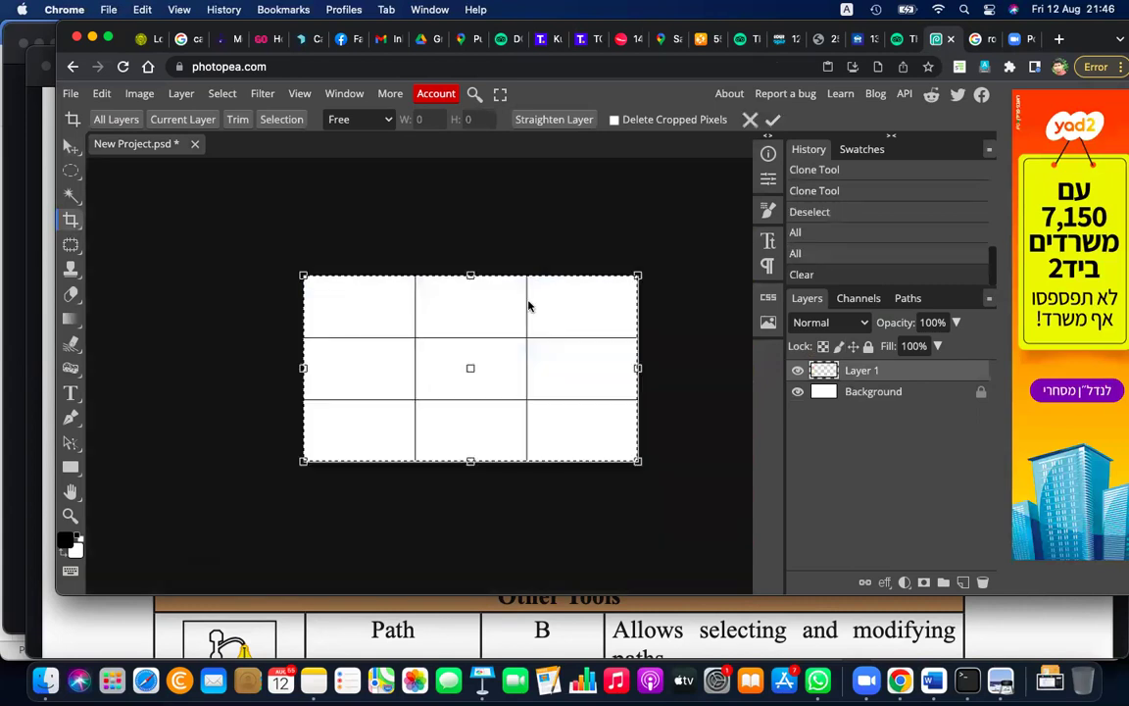
{"action": "key", "text": "ctrl+v"}
{"action": "left_click_drag", "start_coordinate": [258, 235], "coordinate": [518, 303]}
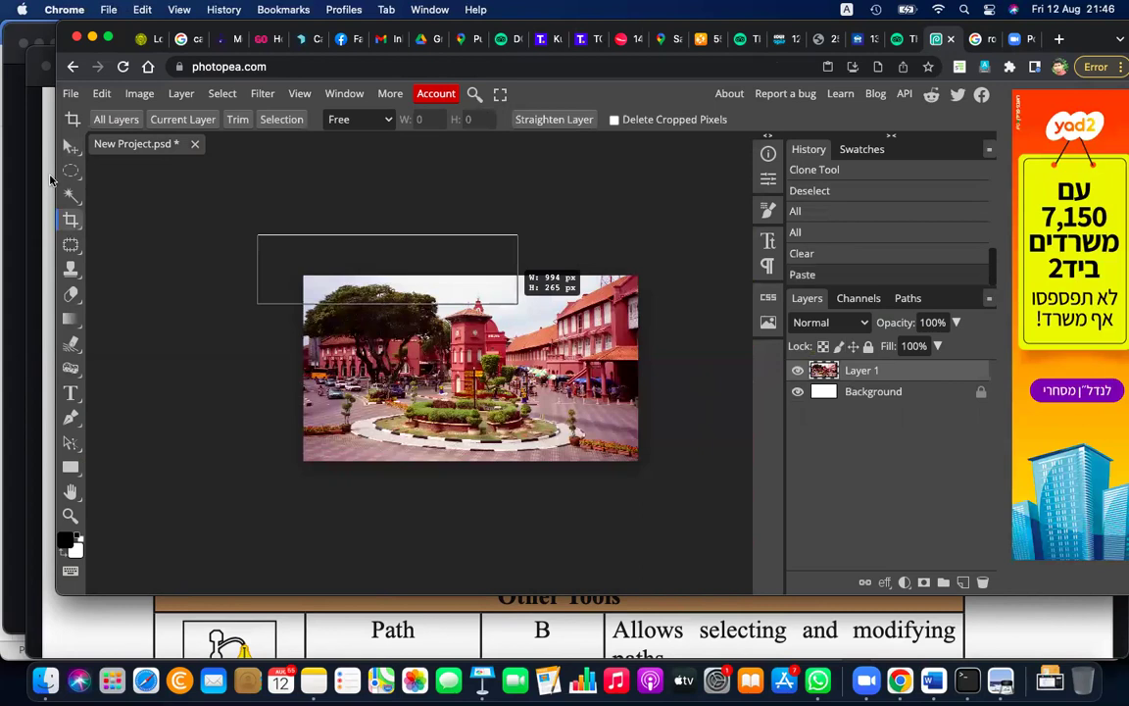
Step: Free-transform the clock-tower photo into a trapezoid, pulling top corners inward and stretching it taller
{"action": "left_click", "coordinate": [71, 145]}
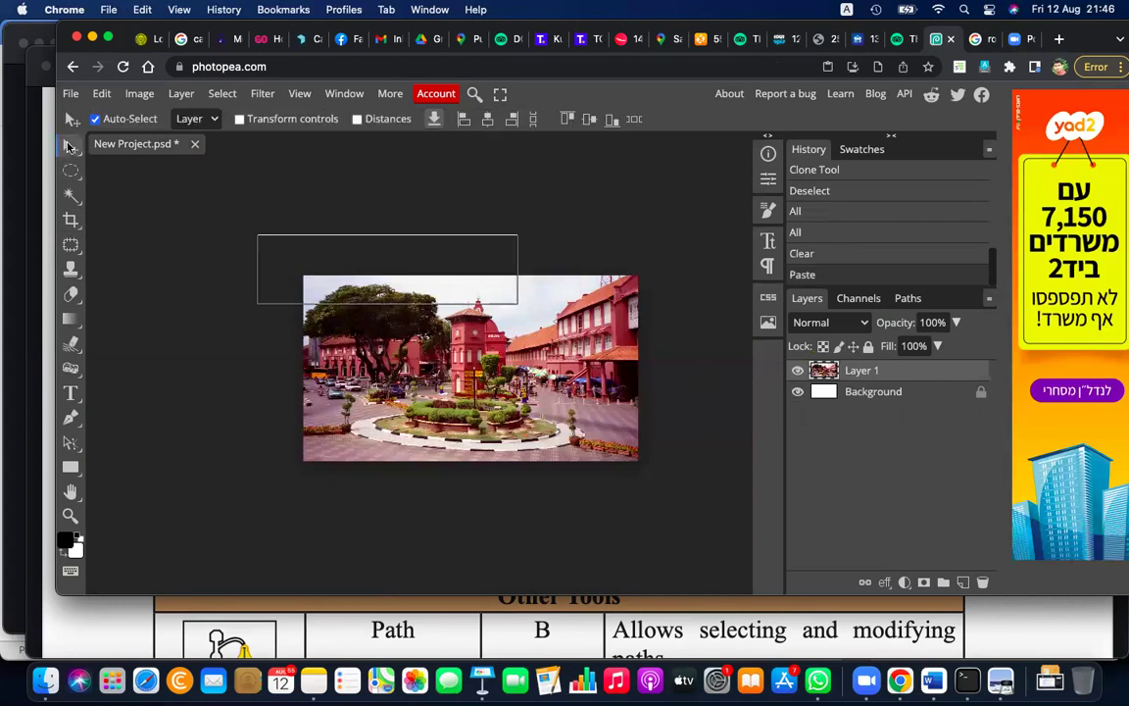
{"action": "left_click", "coordinate": [239, 120]}
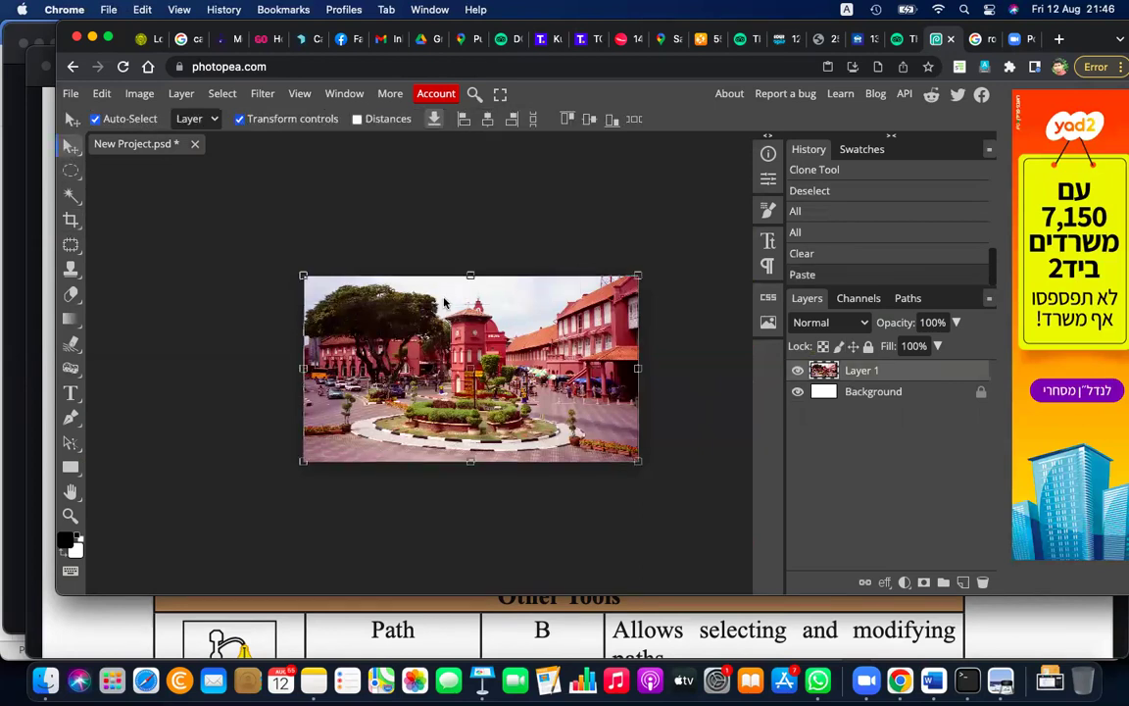
{"action": "left_click", "coordinate": [304, 274]}
{"action": "left_click_drag", "start_coordinate": [304, 274], "coordinate": [336, 332]}
{"action": "mouse_move", "coordinate": [637, 276]}
{"action": "left_mouse_down"}
{"action": "mouse_move", "coordinate": [604, 312]}
{"action": "mouse_move", "coordinate": [607, 331]}
{"action": "left_mouse_up"}
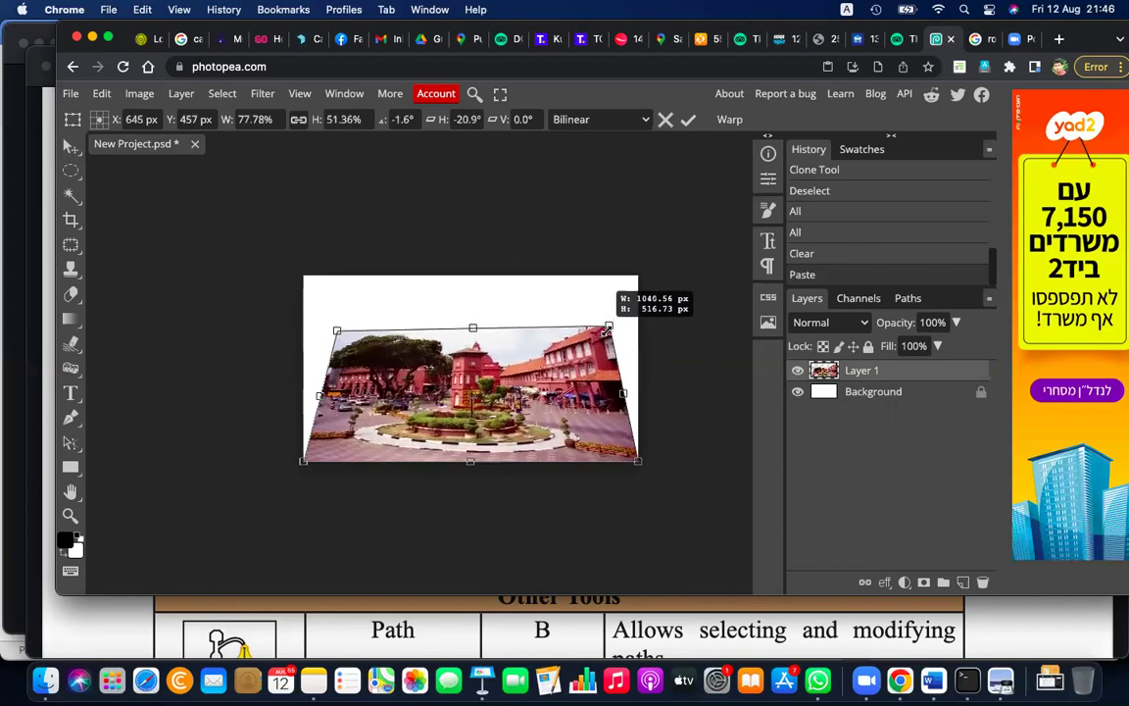
{"action": "left_click_drag", "start_coordinate": [608, 330], "coordinate": [605, 331]}
{"action": "left_click_drag", "start_coordinate": [472, 329], "coordinate": [474, 307]}
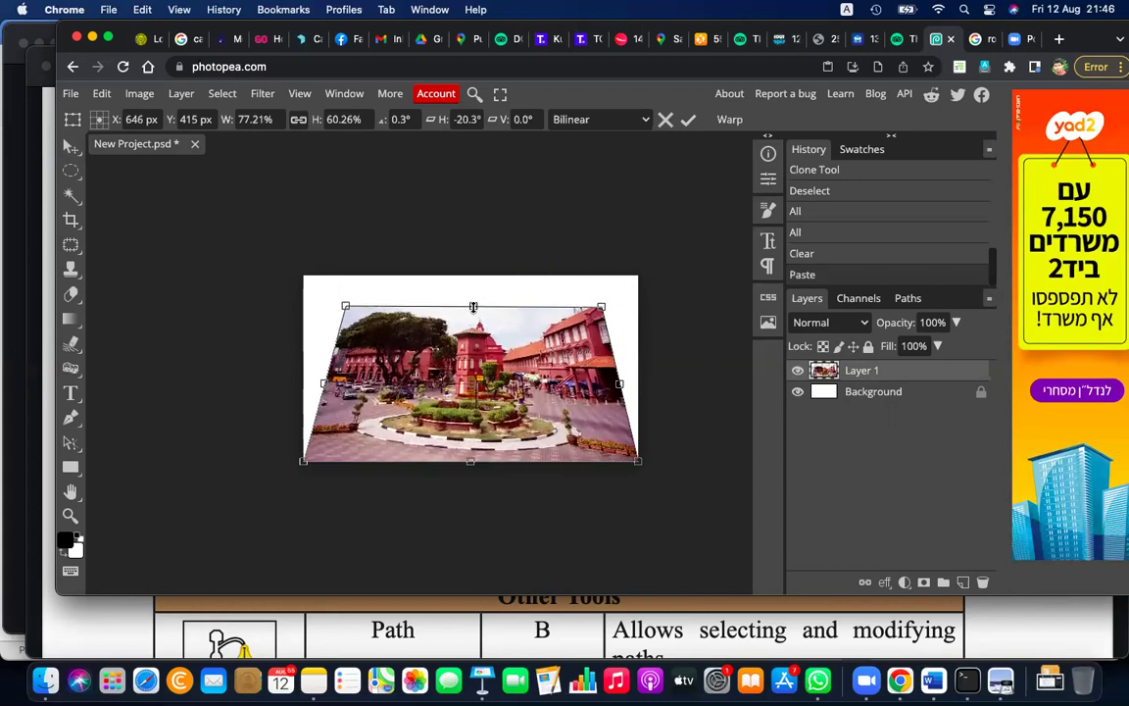
{"action": "key", "text": "Return"}
{"action": "left_click", "coordinate": [823, 392]}
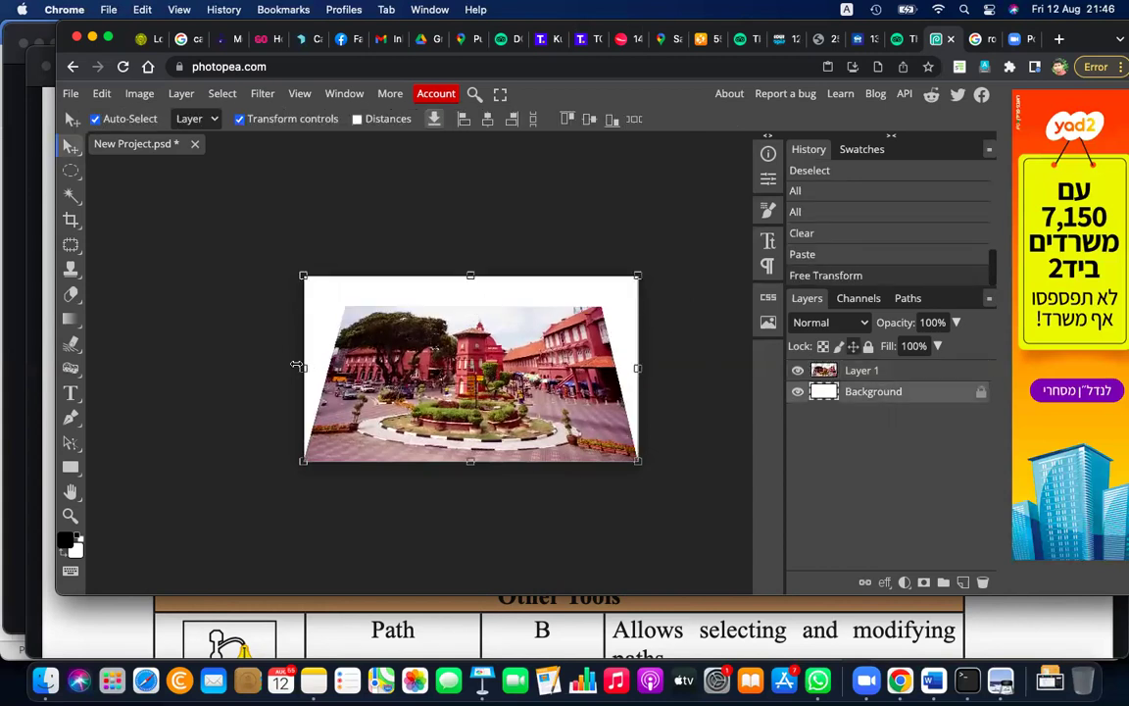
Step: Crop the canvas inward from the left, right and top to remove the white margins
{"action": "left_click_drag", "start_coordinate": [304, 369], "coordinate": [331, 374]}
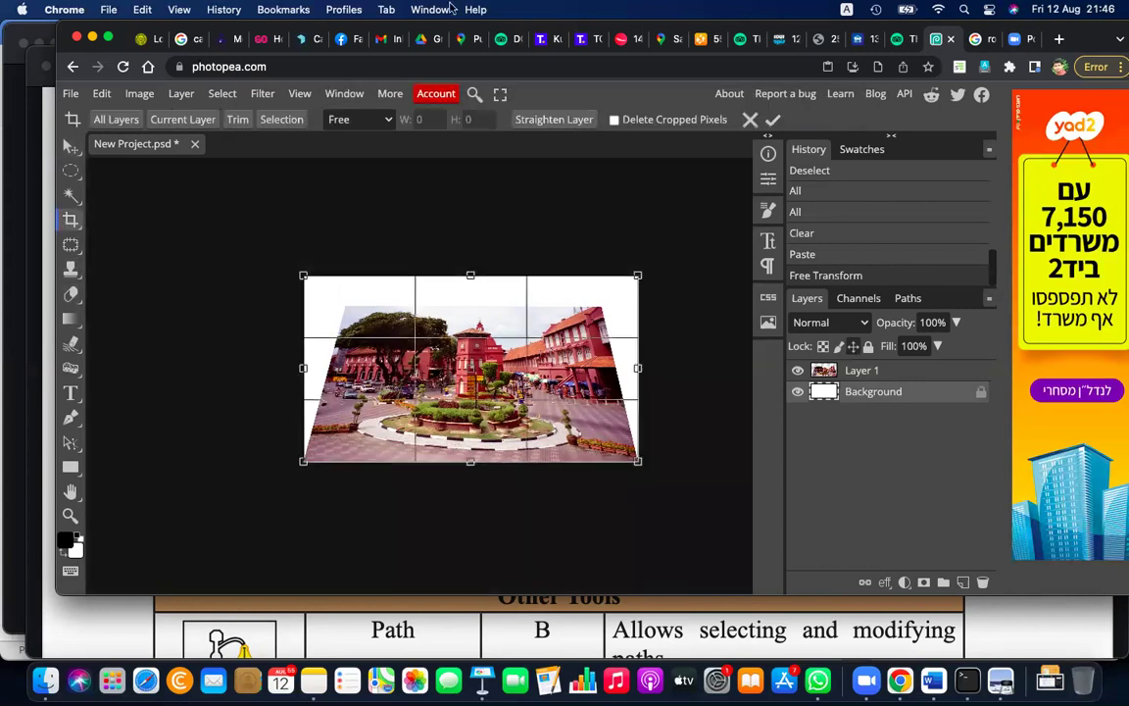
{"action": "left_click", "coordinate": [71, 219]}
{"action": "left_click_drag", "start_coordinate": [303, 368], "coordinate": [345, 368]}
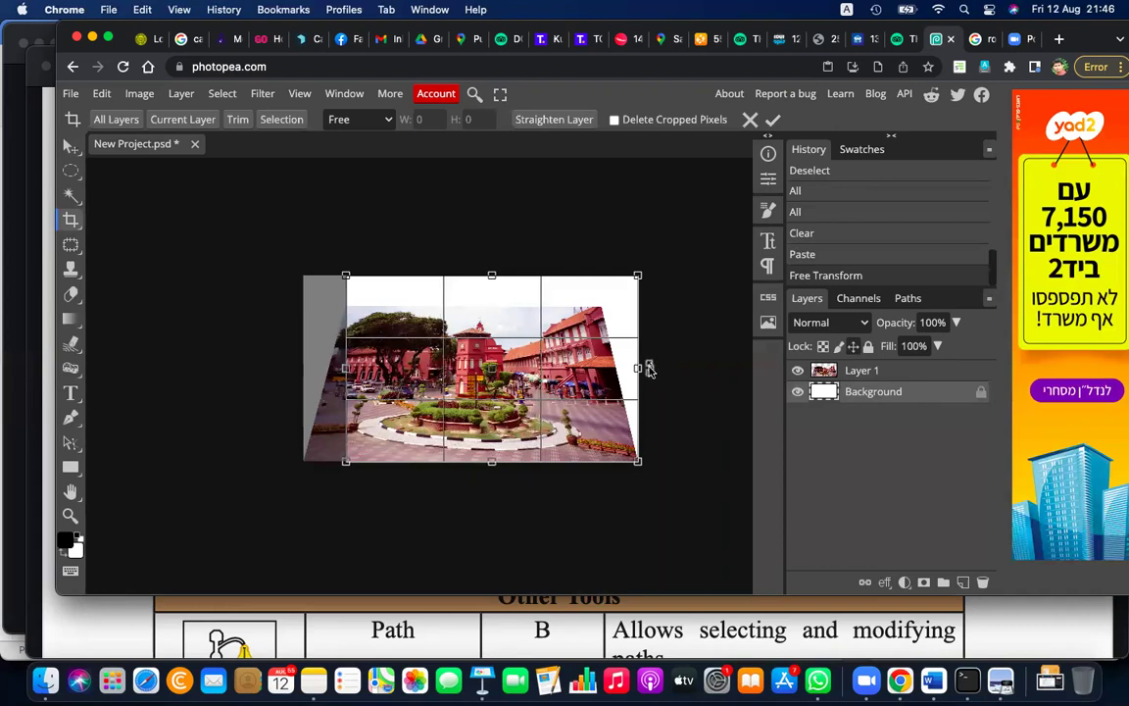
{"action": "left_click_drag", "start_coordinate": [637, 368], "coordinate": [601, 370]}
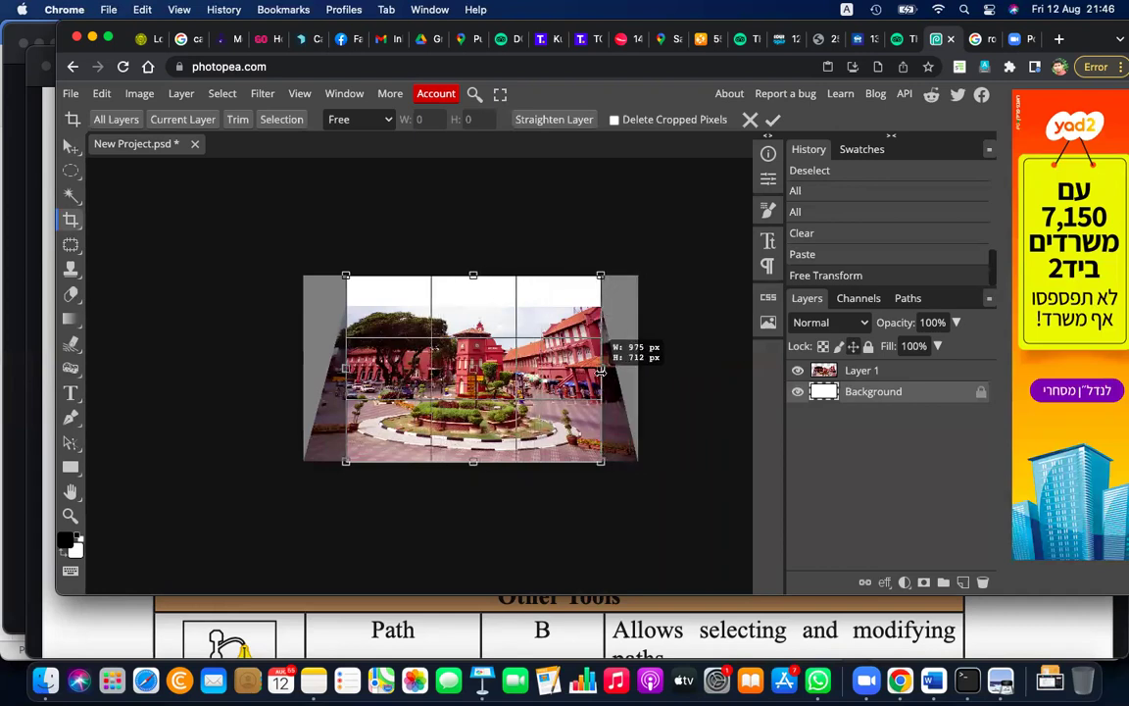
{"action": "mouse_move", "coordinate": [475, 275]}
{"action": "left_mouse_down"}
{"action": "mouse_move", "coordinate": [475, 322]}
{"action": "mouse_move", "coordinate": [480, 307]}
{"action": "left_mouse_up"}
{"action": "key", "text": "Return"}
{"action": "left_click_drag", "start_coordinate": [245, 257], "coordinate": [683, 291]}
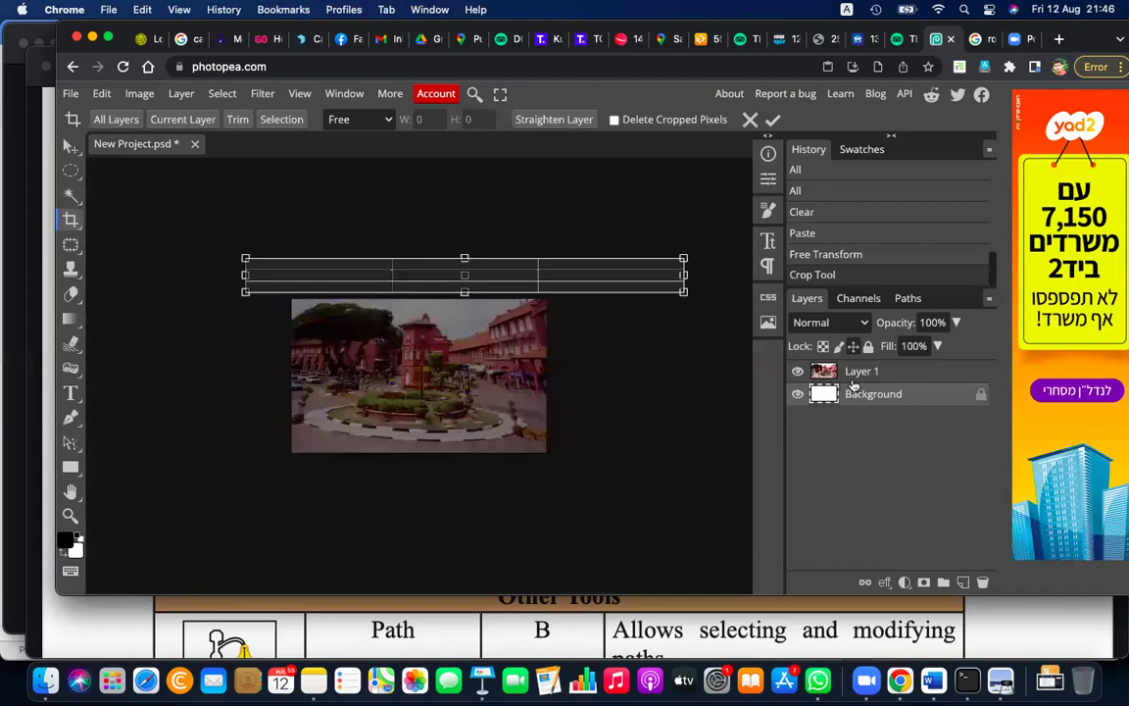
Step: Dismiss the stray crop area and reselect Layer 1
{"action": "left_click", "coordinate": [802, 371]}
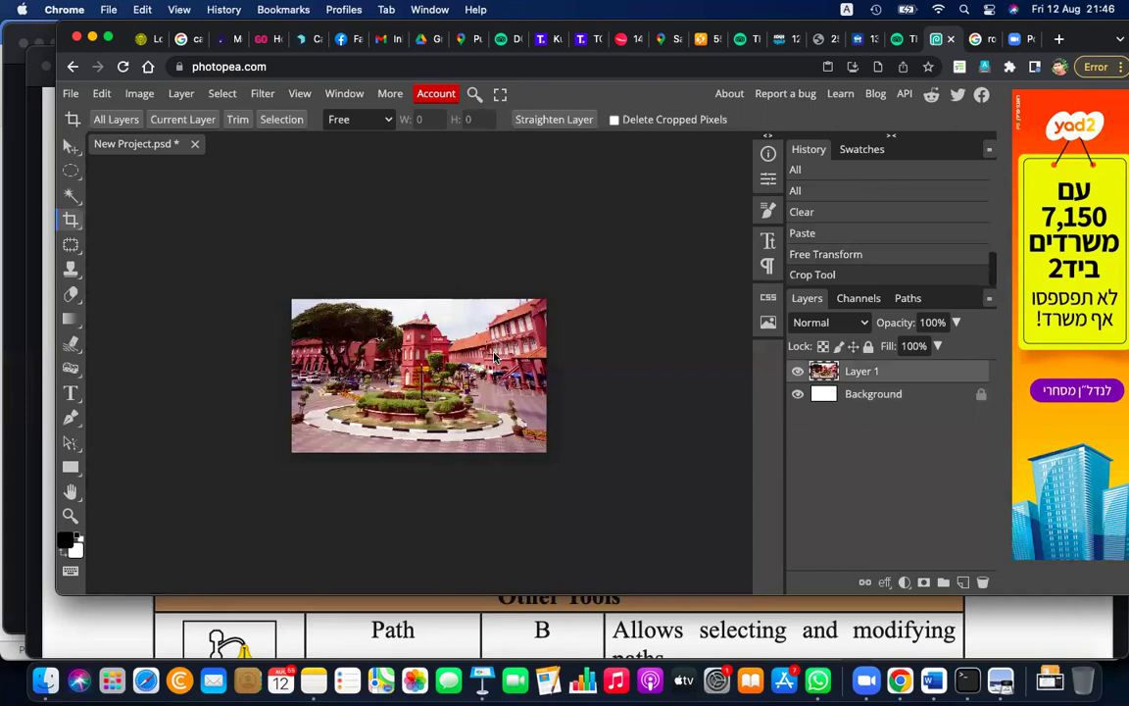
{"action": "scroll", "coordinate": [495, 358], "scroll_direction": "up", "scroll_amount": 3}
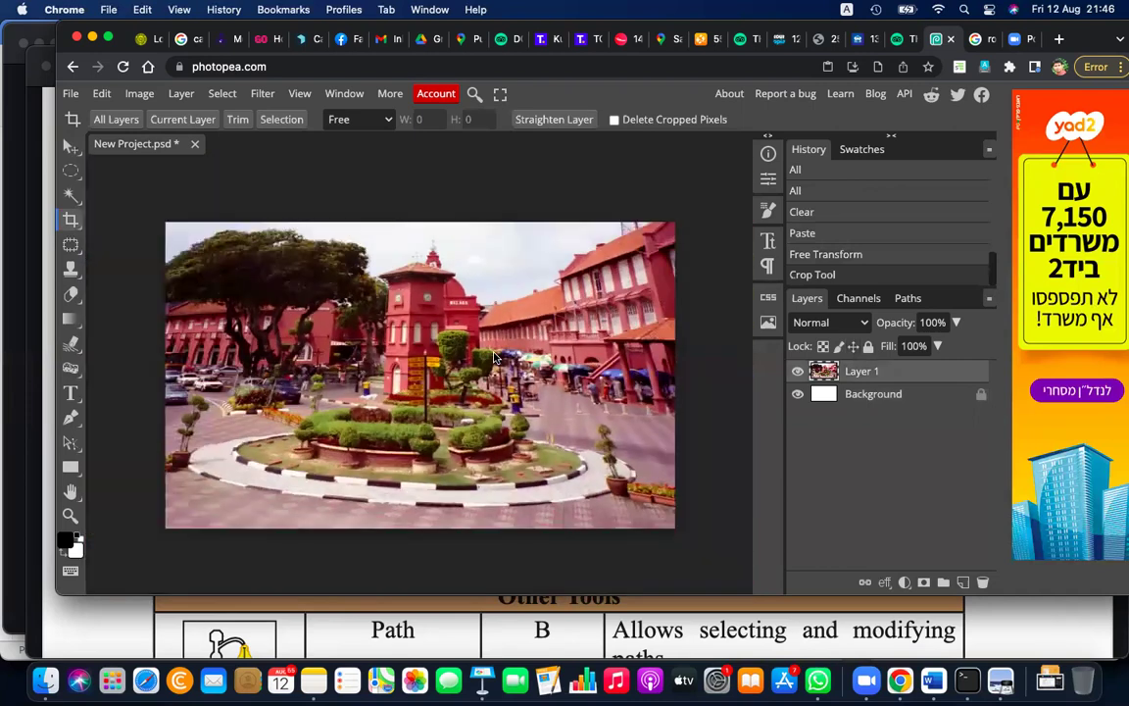
{"action": "left_click", "coordinate": [495, 357]}
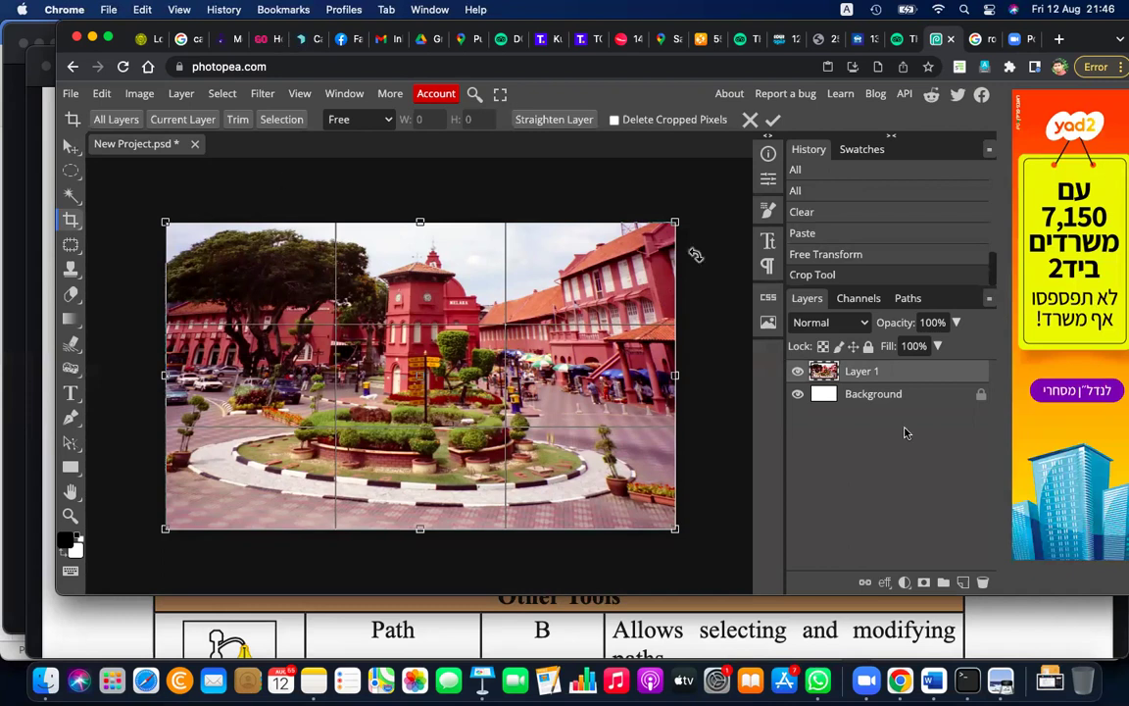
{"action": "left_click", "coordinate": [881, 393]}
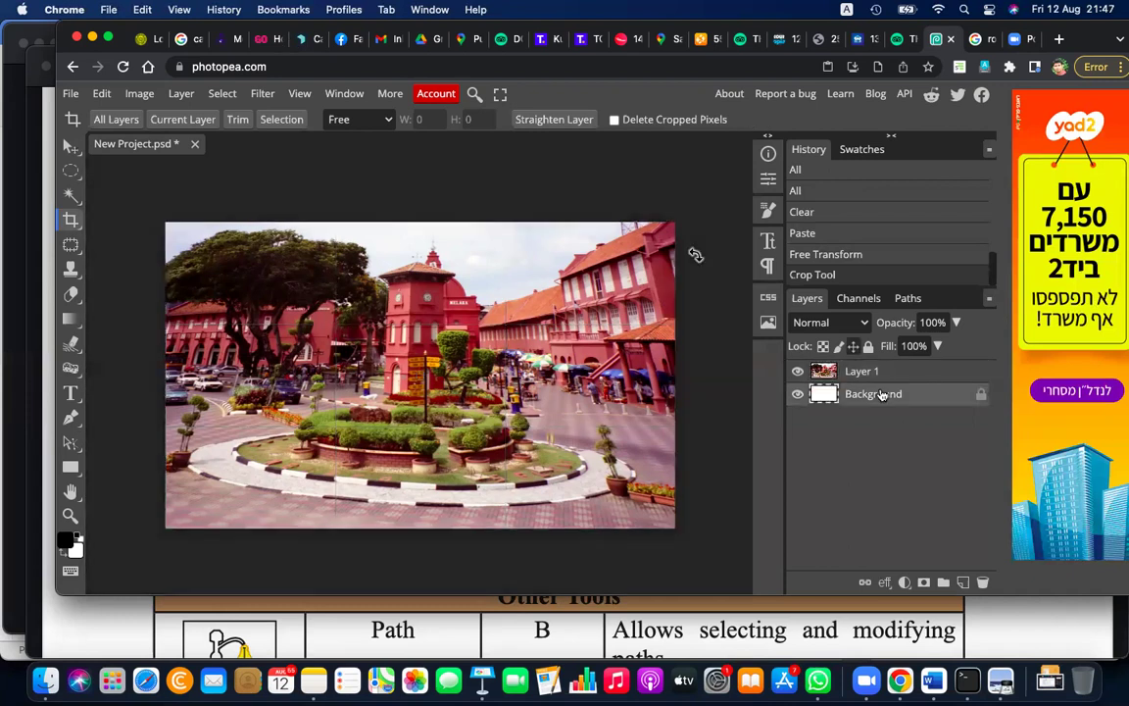
{"action": "left_click", "coordinate": [728, 290]}
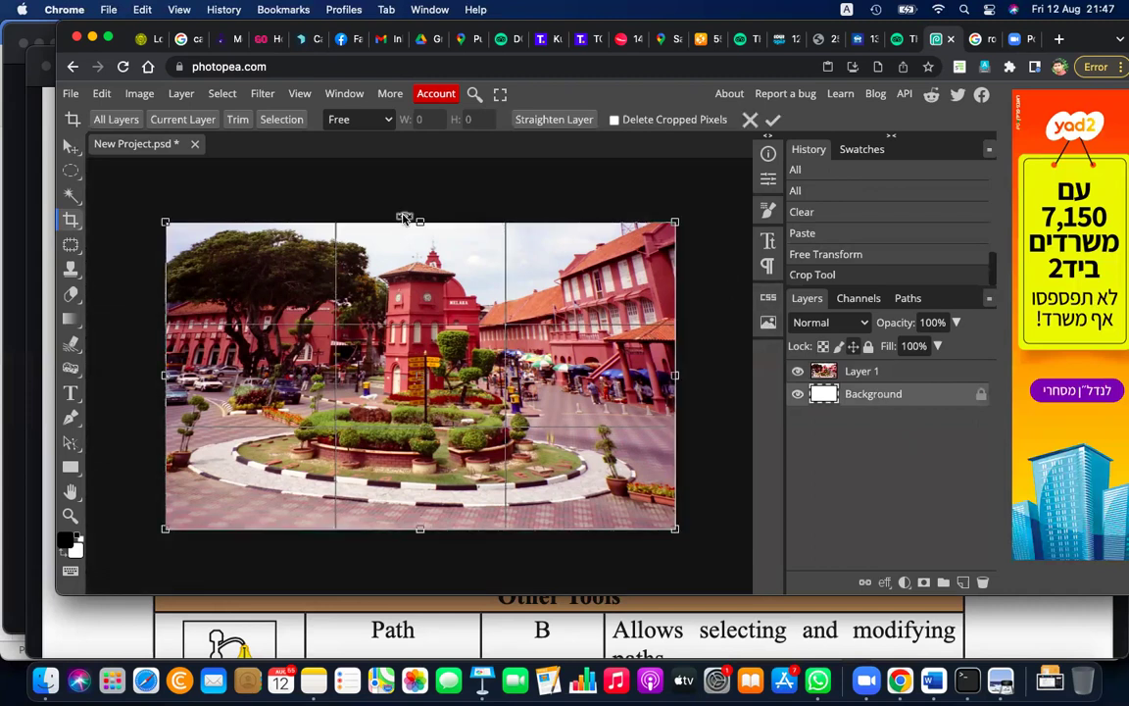
{"action": "left_click", "coordinate": [747, 329]}
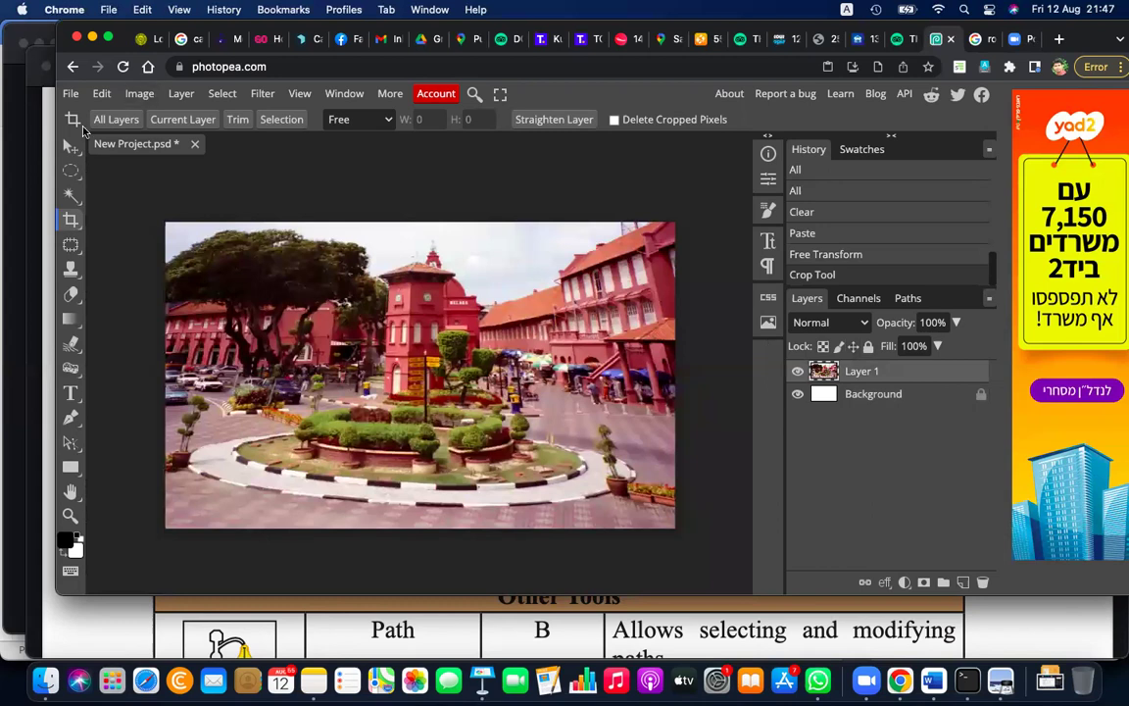
Step: Undo the crop and step back past the perspective Free Transform
{"action": "left_click", "coordinate": [71, 145]}
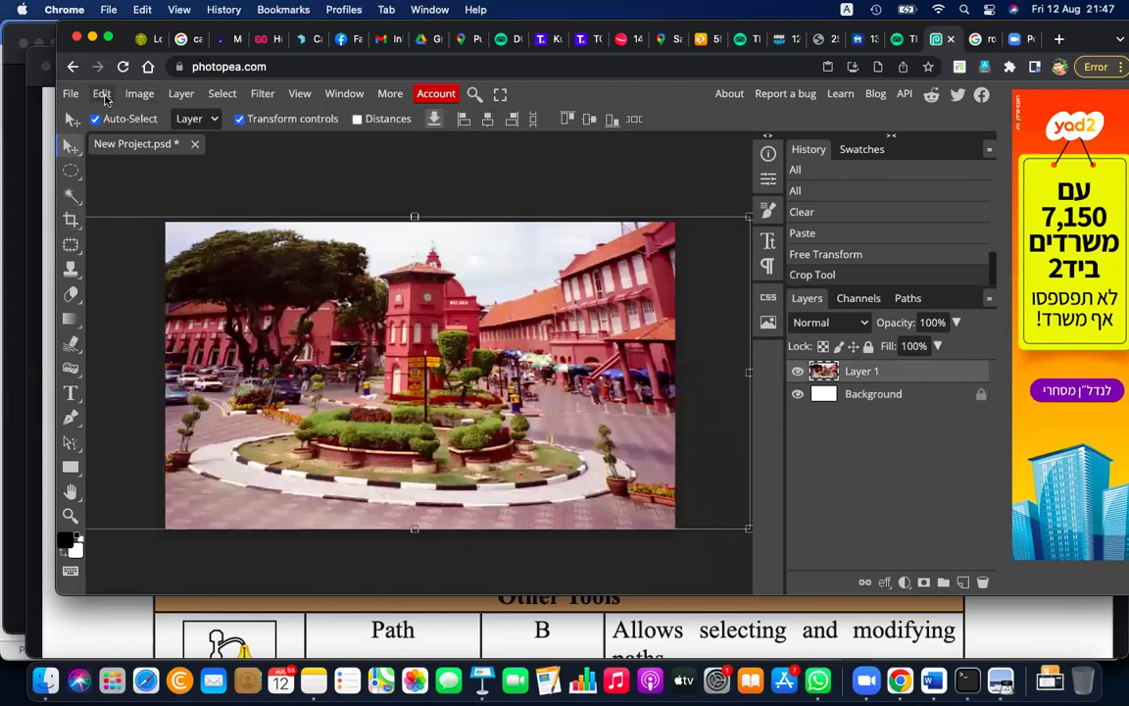
{"action": "left_click", "coordinate": [102, 93]}
{"action": "left_click", "coordinate": [114, 116]}
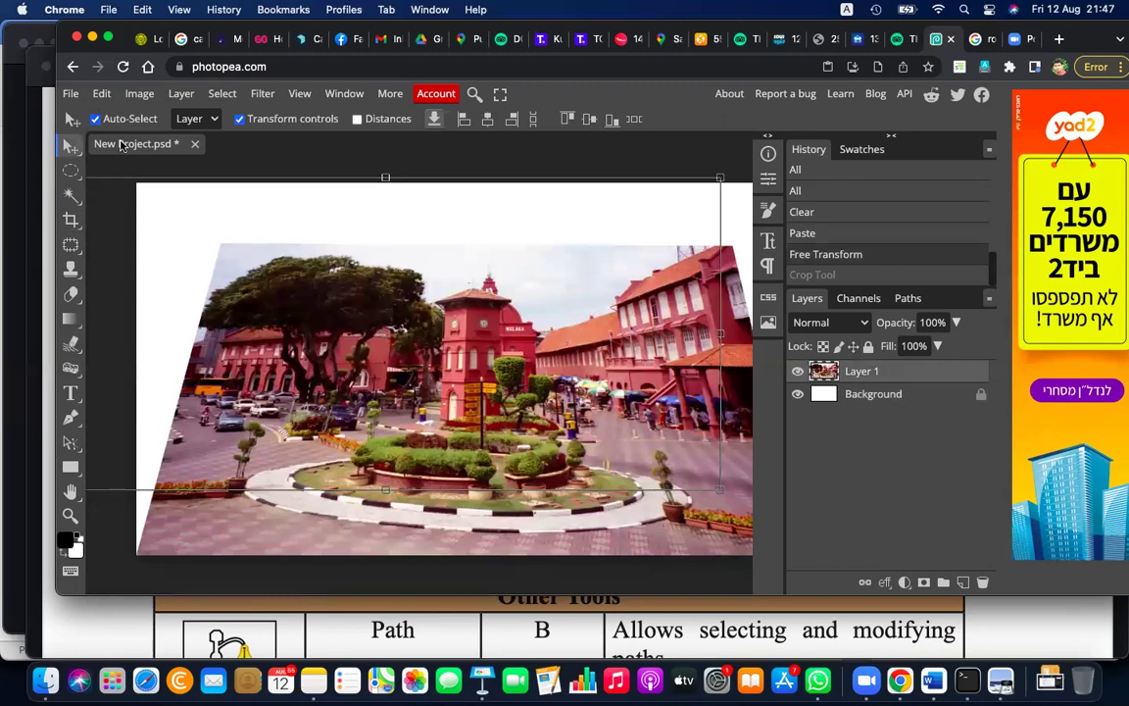
{"action": "left_click", "coordinate": [102, 93]}
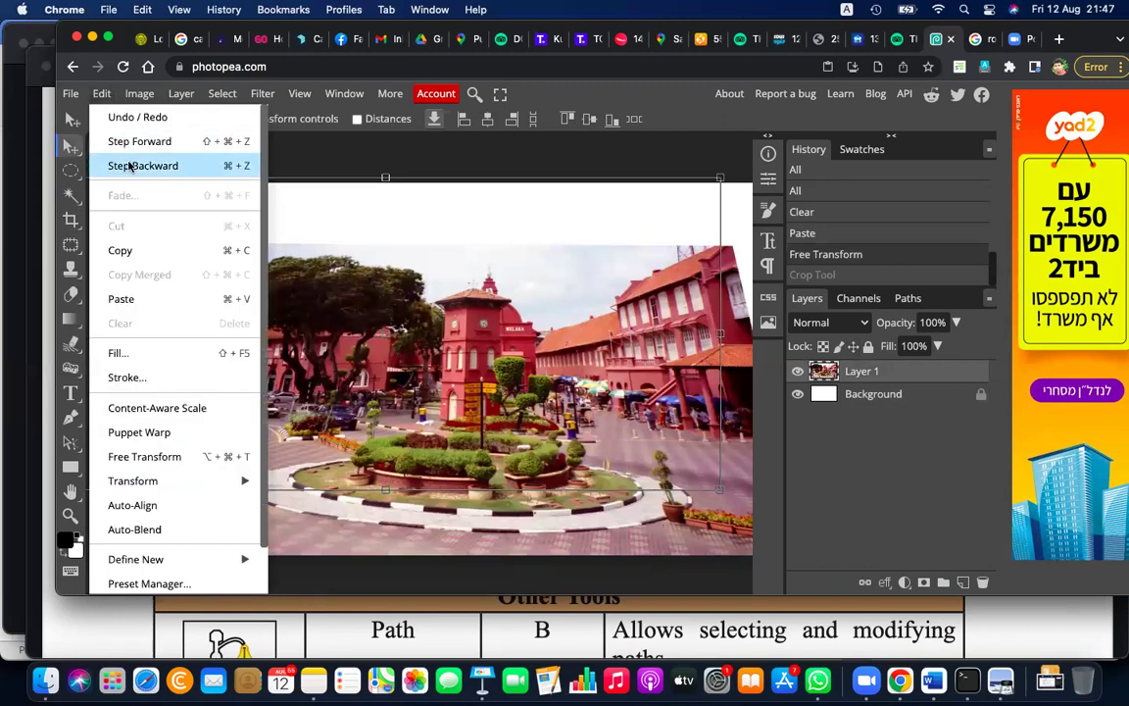
{"action": "left_click", "coordinate": [128, 164]}
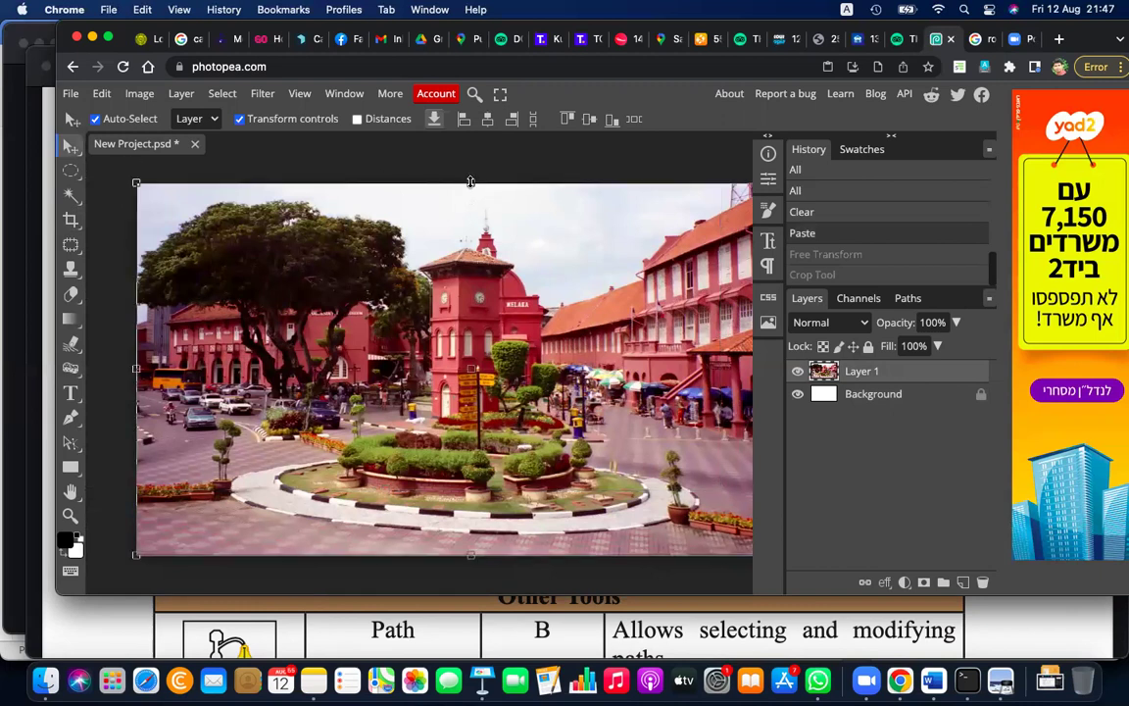
Step: Scale the street photo to about 101.56% to cover the canvas, then switch to Preview
{"action": "left_click_drag", "start_coordinate": [470, 182], "coordinate": [468, 243]}
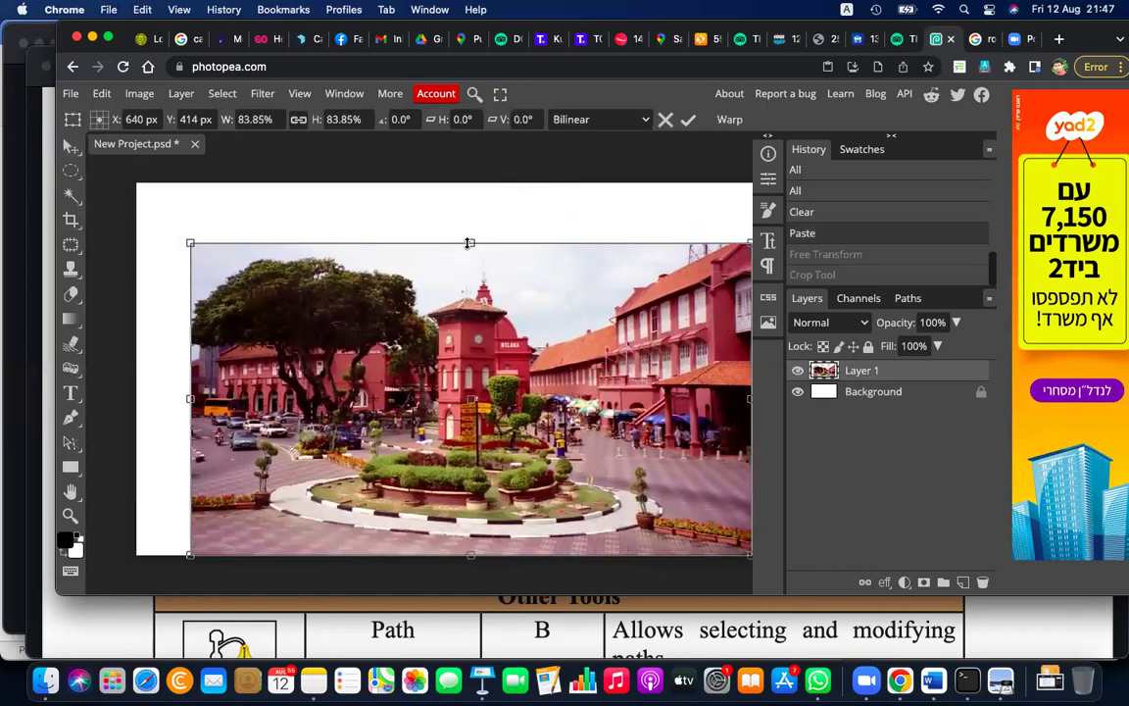
{"action": "key", "text": "Escape"}
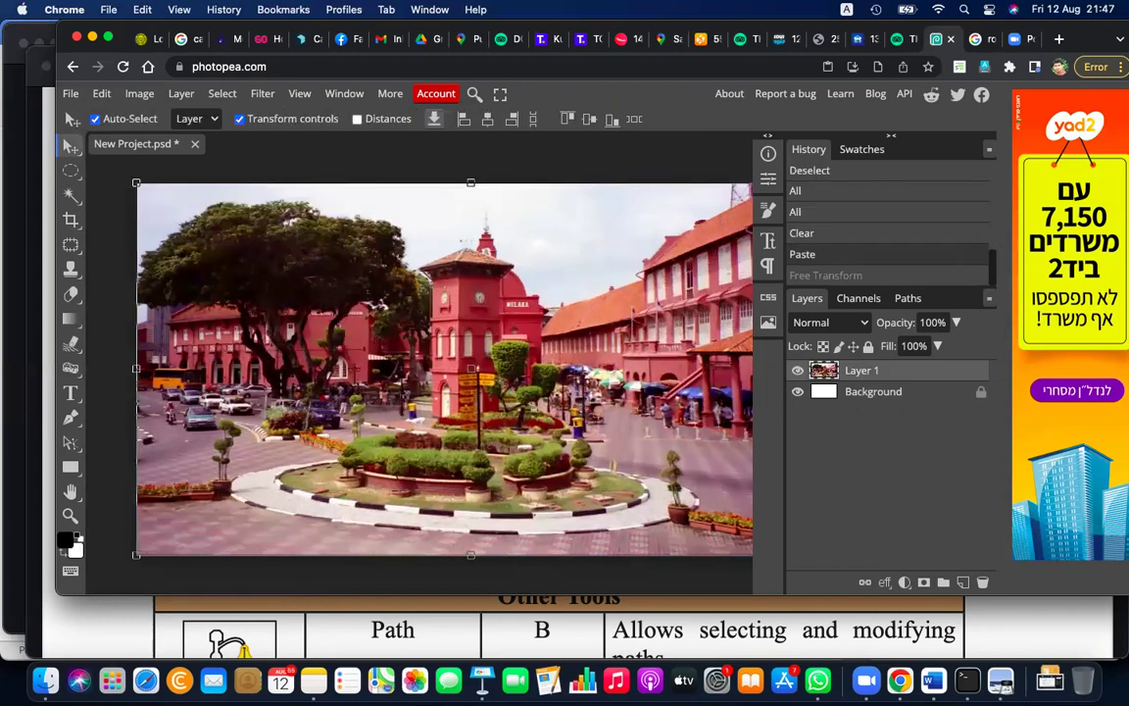
{"action": "mouse_move", "coordinate": [129, 166]}
{"action": "left_mouse_down"}
{"action": "mouse_move", "coordinate": [382, 294]}
{"action": "mouse_move", "coordinate": [202, 245]}
{"action": "mouse_move", "coordinate": [3, 139]}
{"action": "left_mouse_up"}
{"action": "left_click_drag", "start_coordinate": [4, 122], "coordinate": [230, 231]}
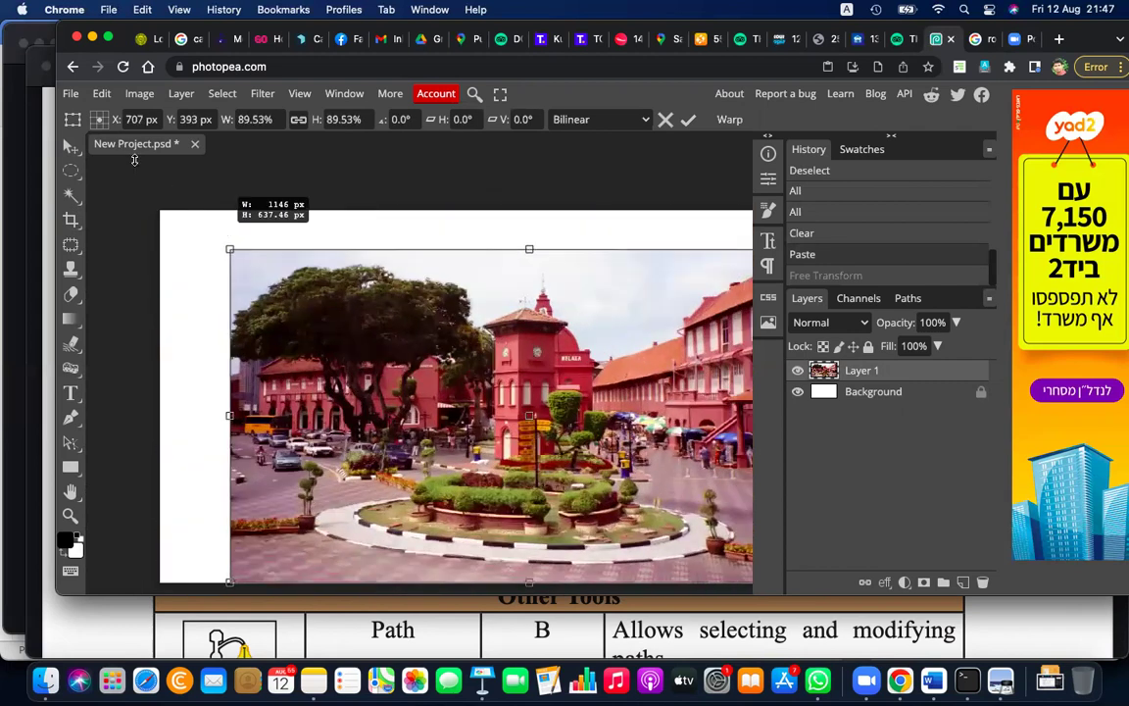
{"action": "left_click_drag", "start_coordinate": [134, 159], "coordinate": [149, 166]}
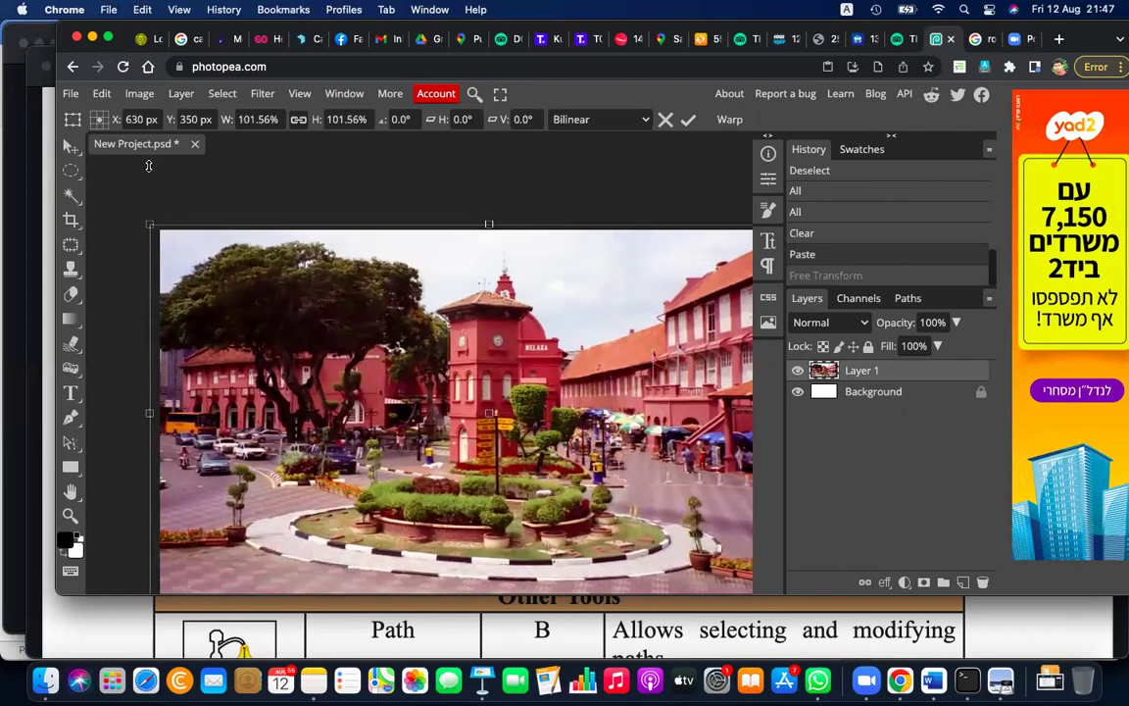
{"action": "key", "text": "Return"}
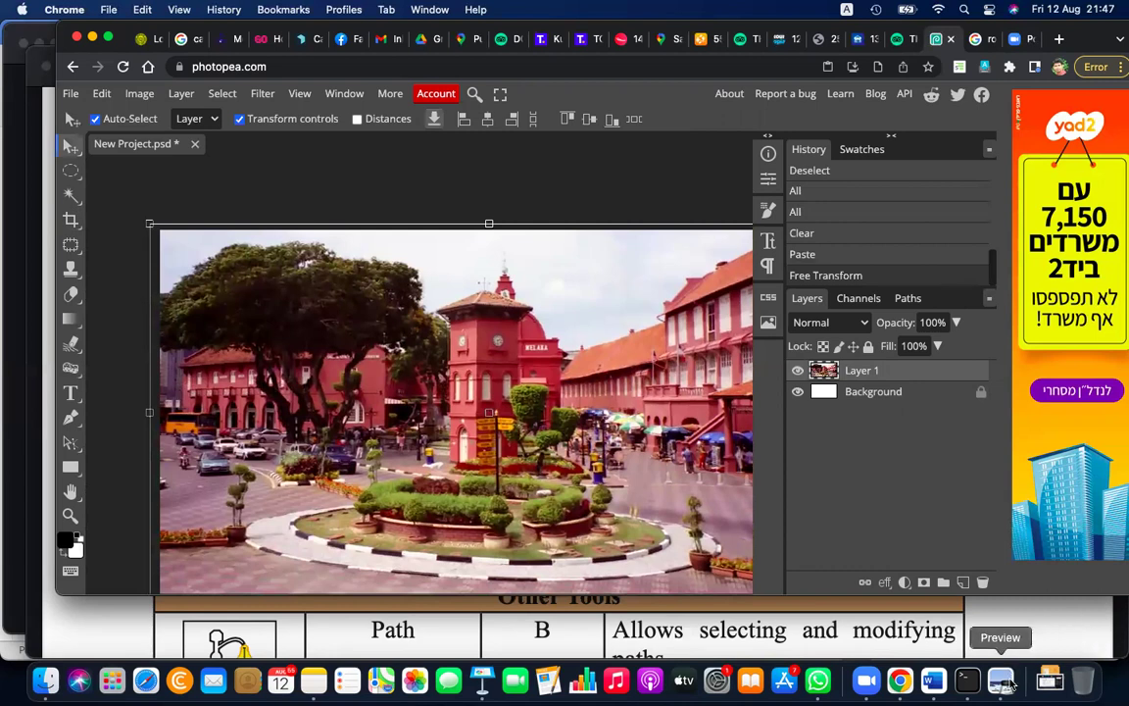
{"action": "left_click", "coordinate": [1003, 680]}
Step: Scroll through the textbook's Other Tools table on page 102, then go back to Photopea
{"action": "scroll", "coordinate": [666, 467], "scroll_direction": "down", "scroll_amount": 3}
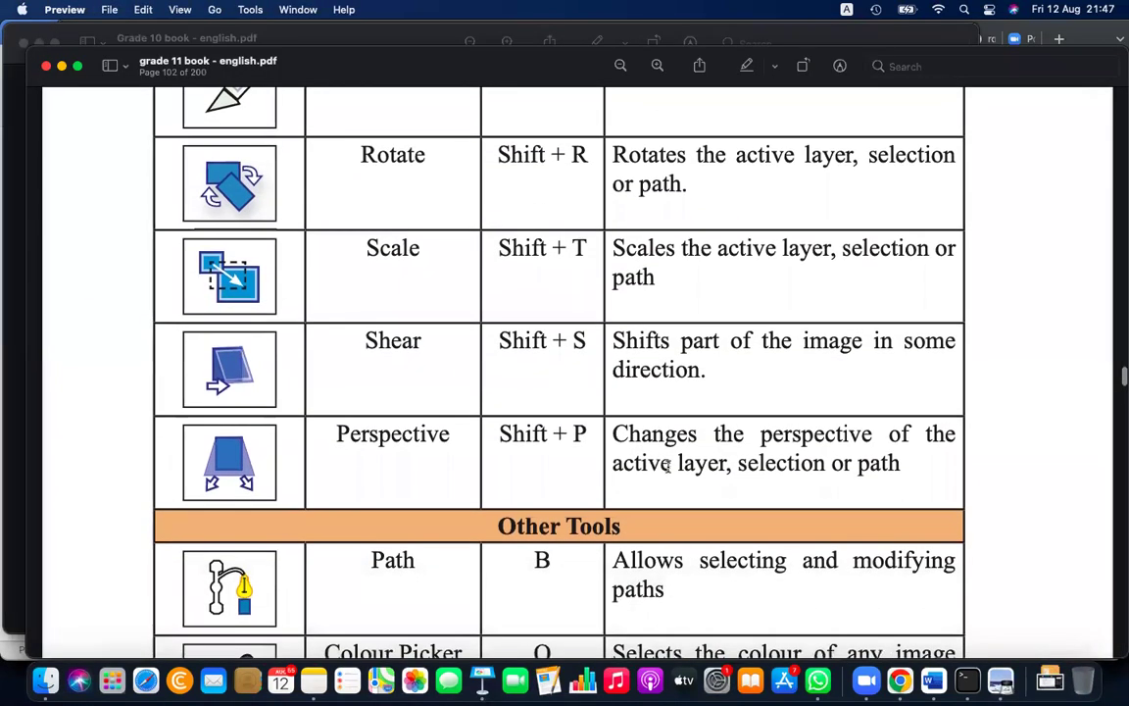
{"action": "scroll", "coordinate": [666, 467], "scroll_direction": "down", "scroll_amount": 2}
{"action": "scroll", "coordinate": [667, 468], "scroll_direction": "down", "scroll_amount": 4}
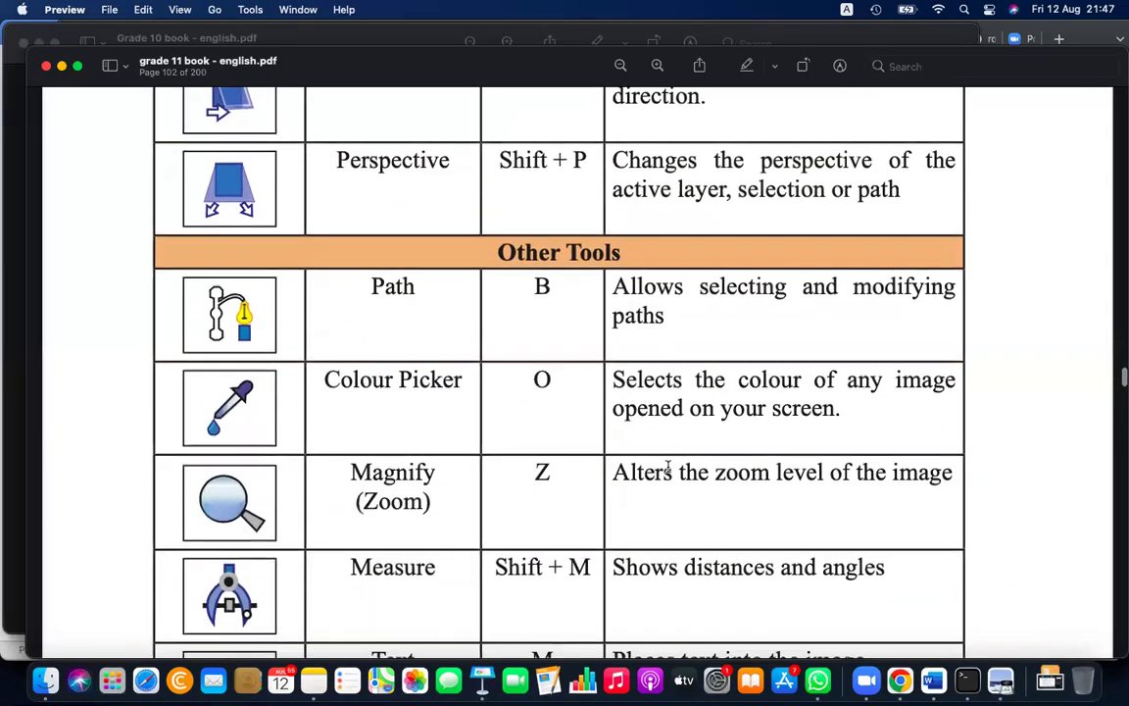
{"action": "scroll", "coordinate": [667, 467], "scroll_direction": "down", "scroll_amount": 2}
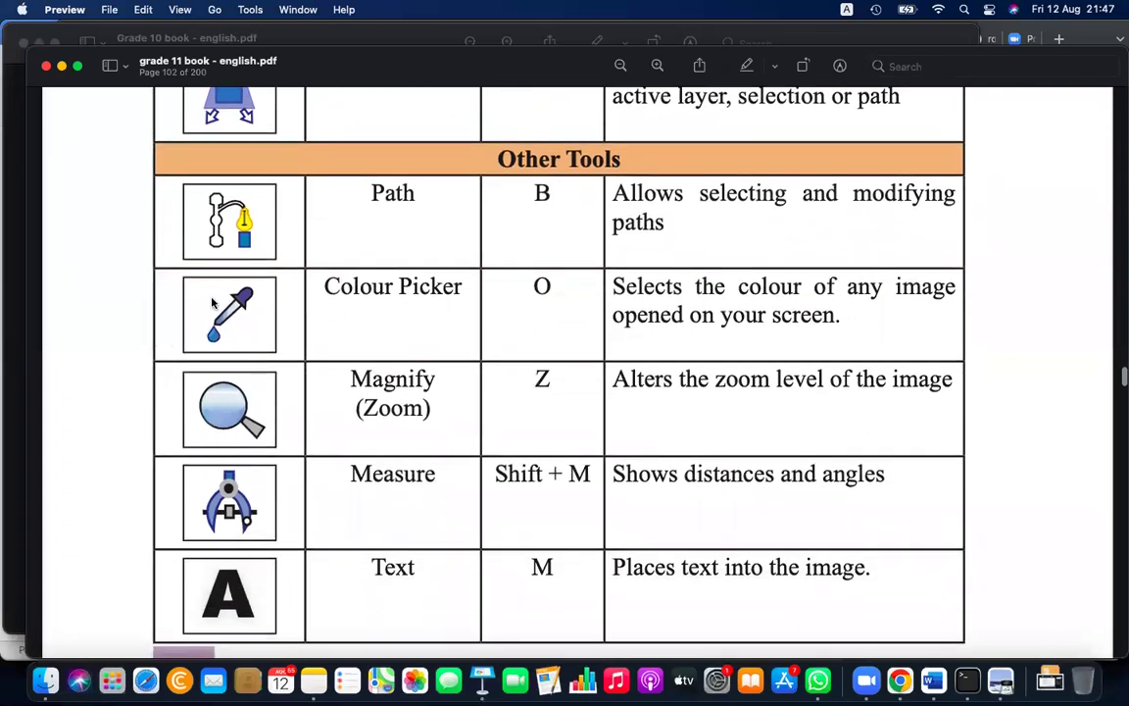
{"action": "scroll", "coordinate": [329, 474], "scroll_direction": "down", "scroll_amount": 5}
{"action": "scroll", "coordinate": [329, 474], "scroll_direction": "up", "scroll_amount": 10}
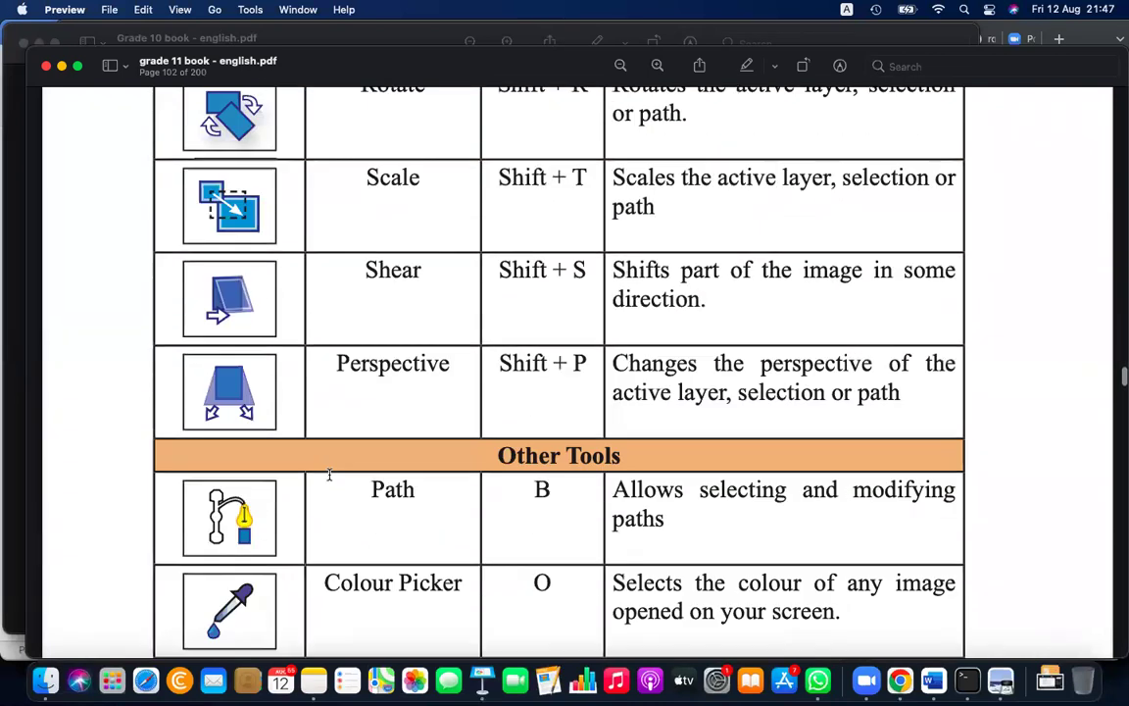
{"action": "scroll", "coordinate": [329, 474], "scroll_direction": "up", "scroll_amount": 15}
{"action": "scroll", "coordinate": [329, 475], "scroll_direction": "up", "scroll_amount": 5}
{"action": "scroll", "coordinate": [329, 474], "scroll_direction": "up", "scroll_amount": 8}
{"action": "scroll", "coordinate": [329, 475], "scroll_direction": "up", "scroll_amount": 3}
{"action": "scroll", "coordinate": [329, 474], "scroll_direction": "up", "scroll_amount": 5}
{"action": "scroll", "coordinate": [330, 474], "scroll_direction": "up", "scroll_amount": 4}
{"action": "scroll", "coordinate": [330, 474], "scroll_direction": "up", "scroll_amount": 1}
{"action": "scroll", "coordinate": [329, 474], "scroll_direction": "down", "scroll_amount": 7}
{"action": "scroll", "coordinate": [329, 474], "scroll_direction": "down", "scroll_amount": 11}
{"action": "scroll", "coordinate": [329, 475], "scroll_direction": "down", "scroll_amount": 15}
{"action": "scroll", "coordinate": [329, 474], "scroll_direction": "down", "scroll_amount": 10}
{"action": "scroll", "coordinate": [329, 474], "scroll_direction": "down", "scroll_amount": 10}
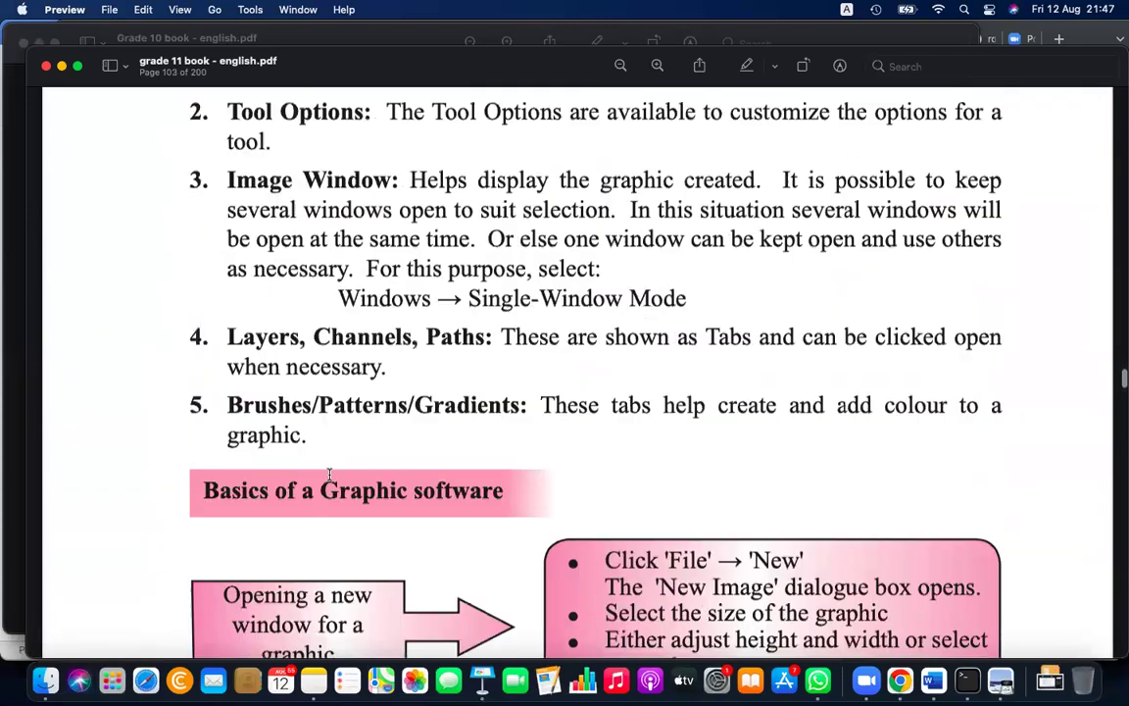
{"action": "scroll", "coordinate": [329, 475], "scroll_direction": "down", "scroll_amount": 3}
{"action": "scroll", "coordinate": [330, 475], "scroll_direction": "down", "scroll_amount": 10}
{"action": "scroll", "coordinate": [329, 475], "scroll_direction": "down", "scroll_amount": 8}
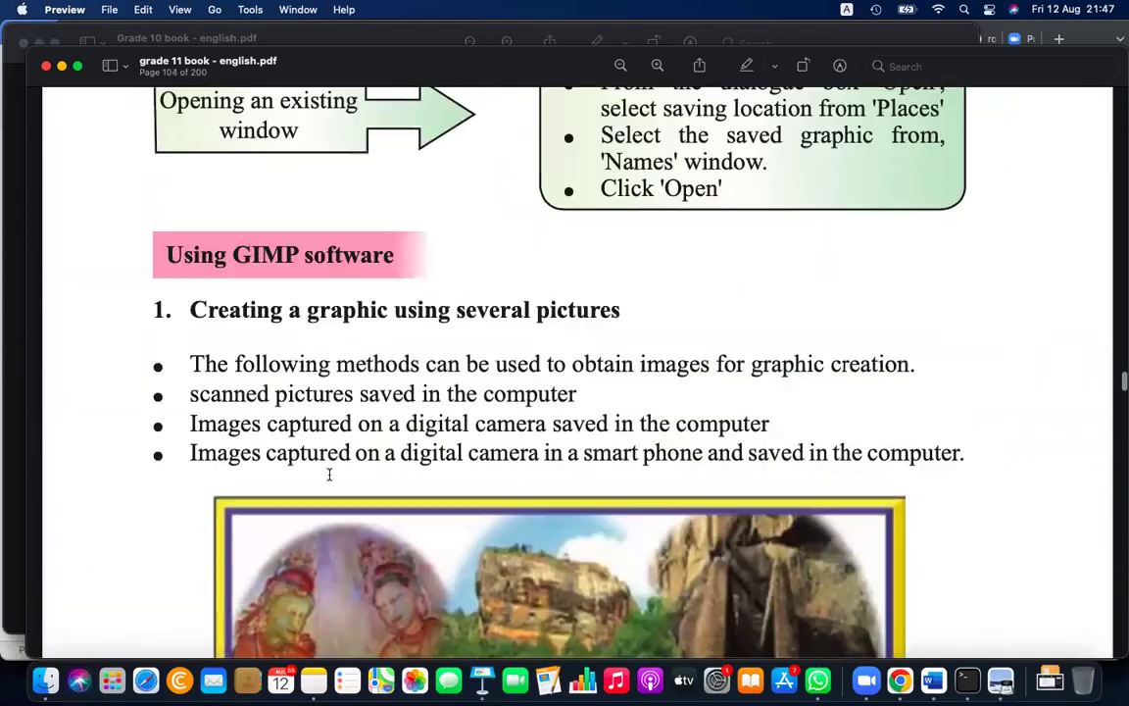
{"action": "scroll", "coordinate": [329, 475], "scroll_direction": "down", "scroll_amount": 6}
{"action": "scroll", "coordinate": [329, 474], "scroll_direction": "down", "scroll_amount": 5}
{"action": "scroll", "coordinate": [329, 475], "scroll_direction": "down", "scroll_amount": 8}
{"action": "scroll", "coordinate": [329, 474], "scroll_direction": "down", "scroll_amount": 3}
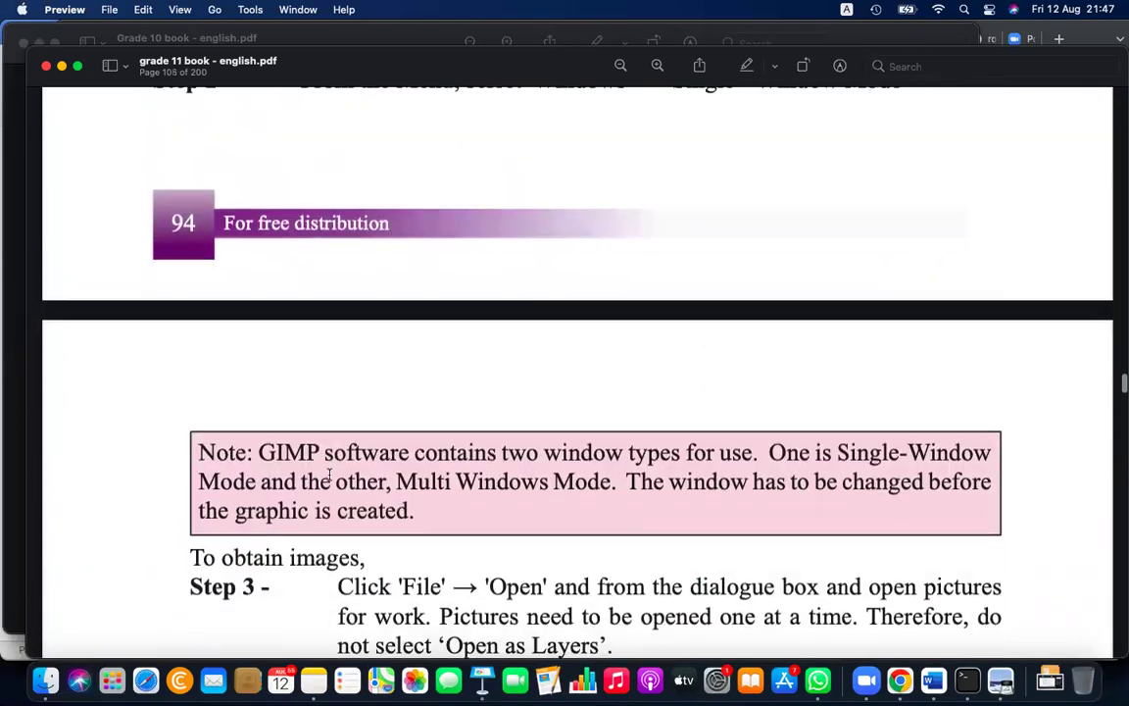
{"action": "scroll", "coordinate": [675, 580], "scroll_direction": "down", "scroll_amount": 10}
{"action": "scroll", "coordinate": [675, 581], "scroll_direction": "up", "scroll_amount": 15}
{"action": "scroll", "coordinate": [676, 581], "scroll_direction": "up", "scroll_amount": 10}
{"action": "scroll", "coordinate": [675, 580], "scroll_direction": "up", "scroll_amount": 8}
{"action": "scroll", "coordinate": [675, 581], "scroll_direction": "down", "scroll_amount": 3}
{"action": "scroll", "coordinate": [675, 580], "scroll_direction": "down", "scroll_amount": 4}
{"action": "scroll", "coordinate": [675, 598], "scroll_direction": "down", "scroll_amount": 1}
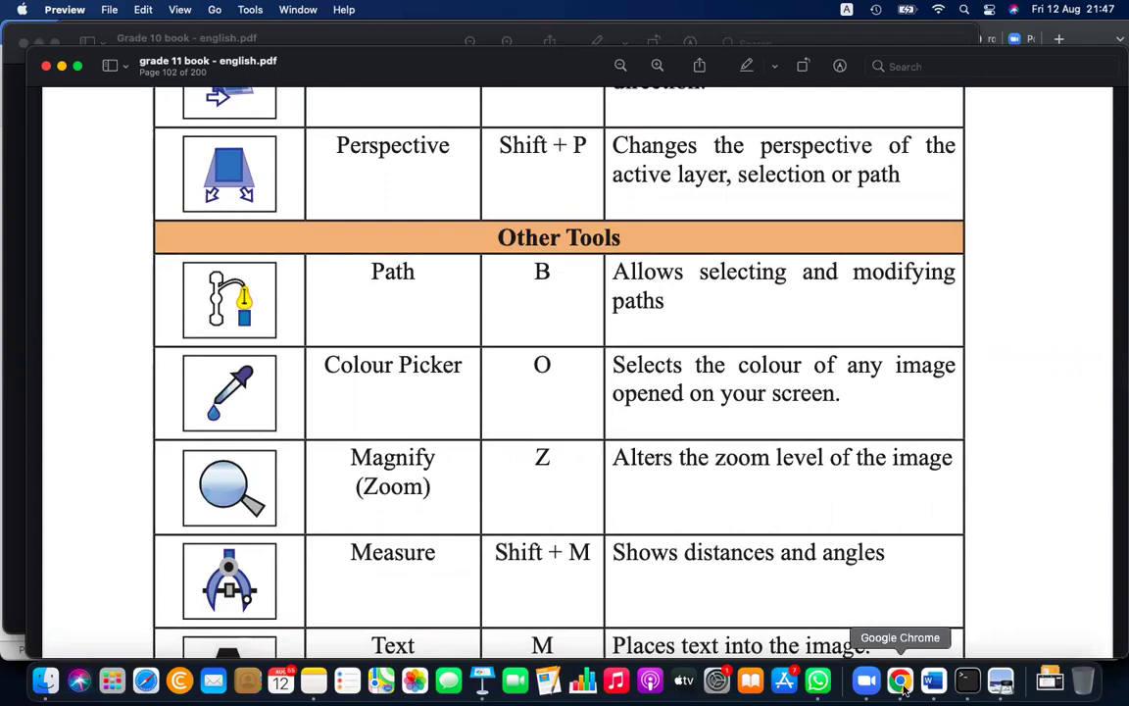
{"action": "left_click", "coordinate": [900, 680]}
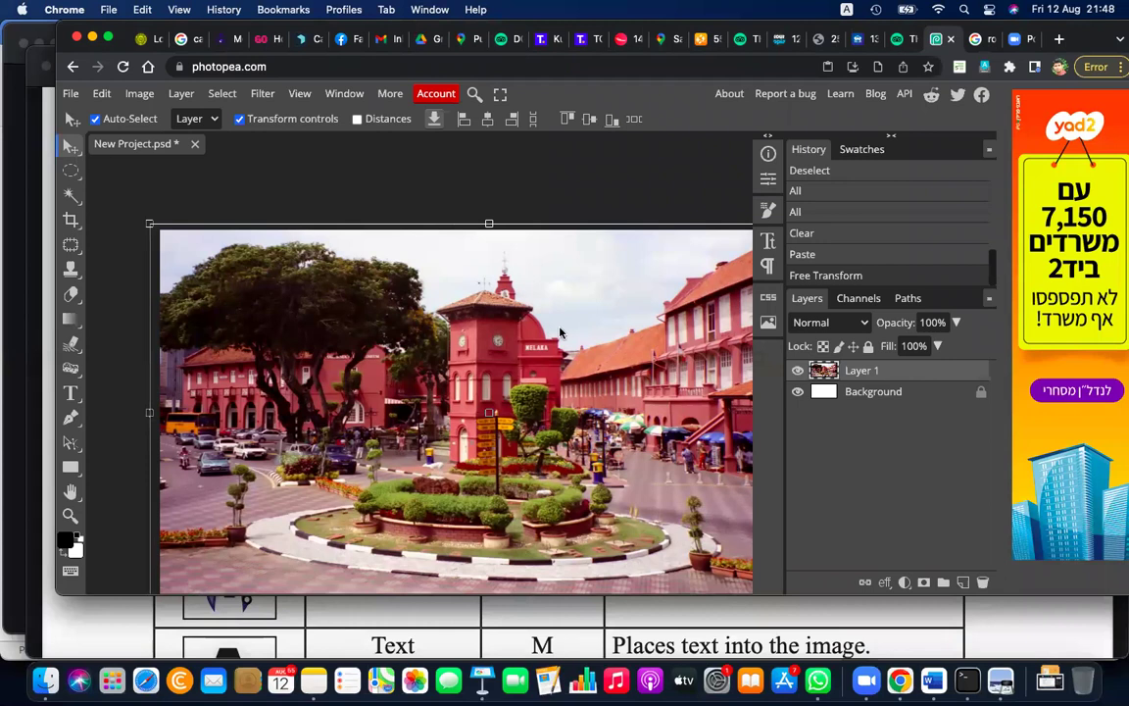
Step: Close the town-square New Project.psd unsaved and return to the 'road photos' Google Images results
{"action": "scroll", "coordinate": [559, 334], "scroll_direction": "up", "scroll_amount": 3}
{"action": "scroll", "coordinate": [559, 334], "scroll_direction": "up", "scroll_amount": 3}
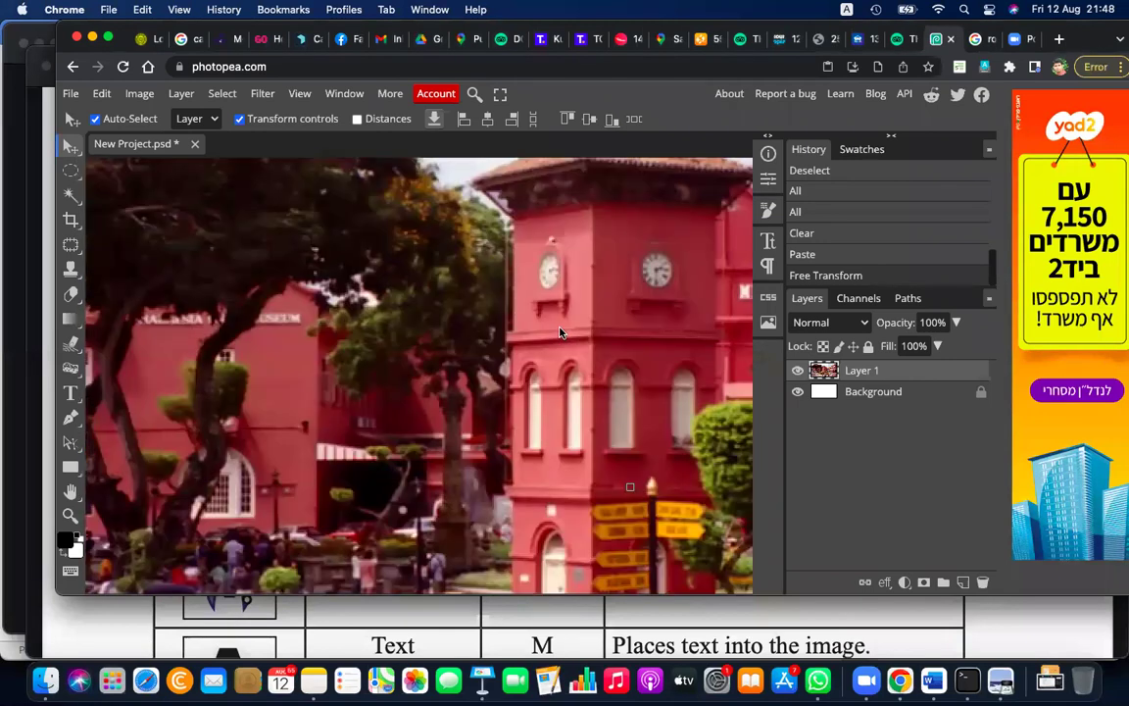
{"action": "scroll", "coordinate": [560, 333], "scroll_direction": "down", "scroll_amount": 2}
{"action": "scroll", "coordinate": [579, 319], "scroll_direction": "down", "scroll_amount": 1}
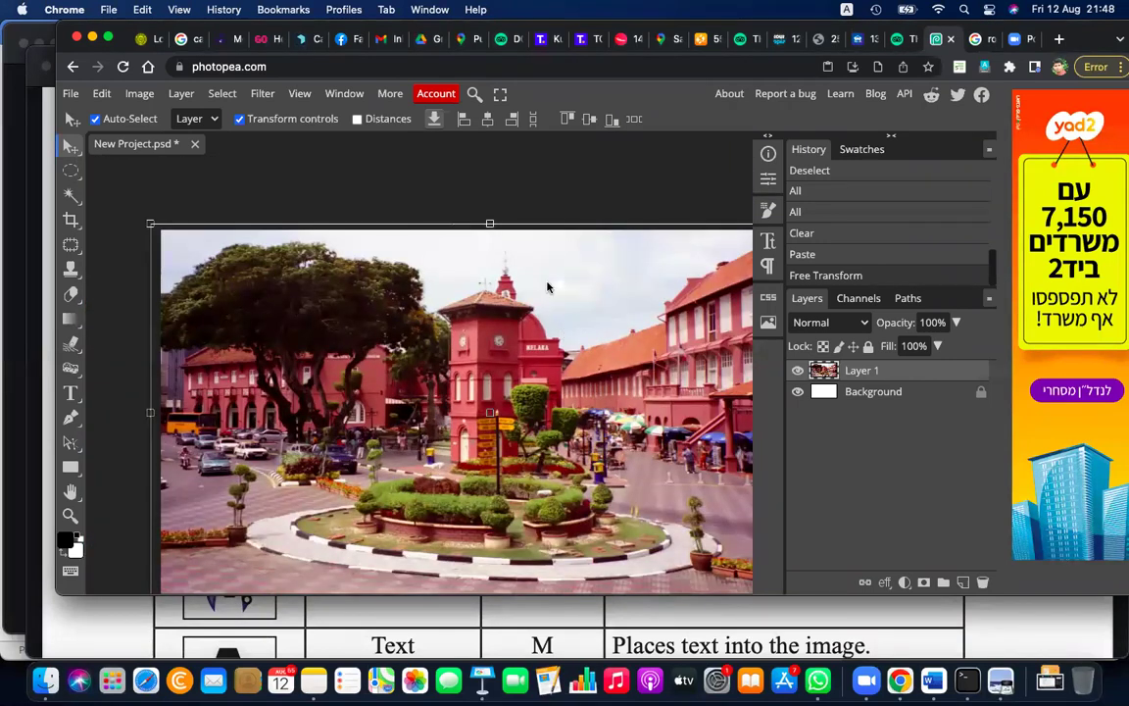
{"action": "scroll", "coordinate": [546, 286], "scroll_direction": "up", "scroll_amount": 1}
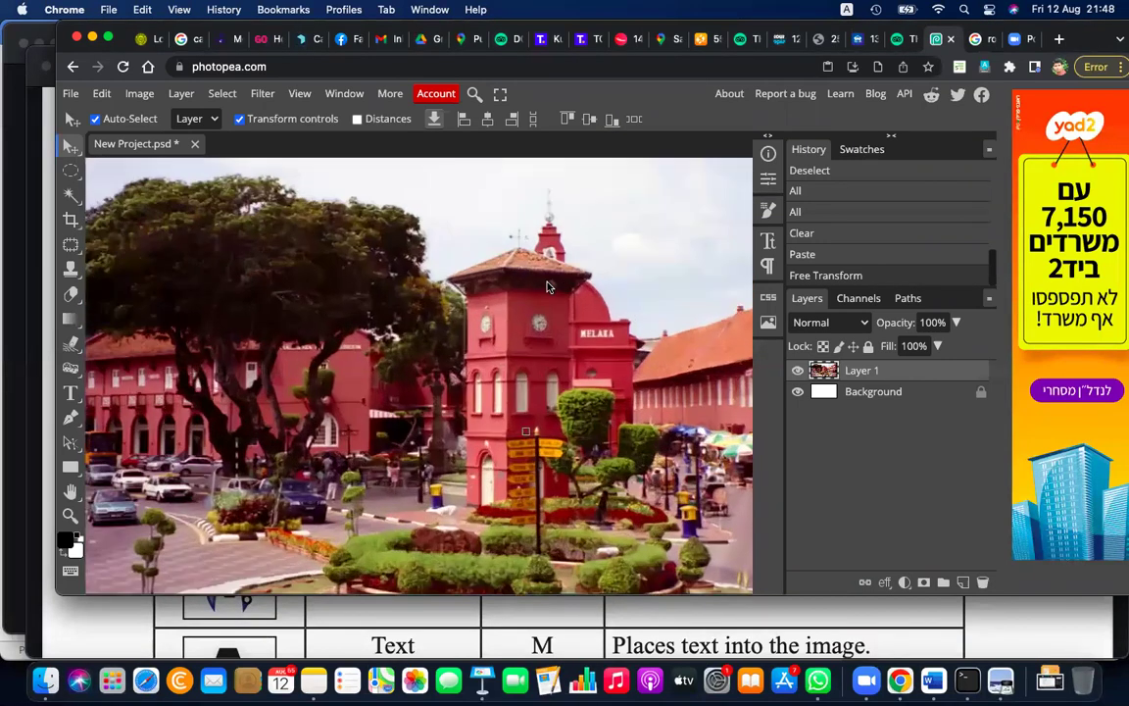
{"action": "left_click", "coordinate": [196, 145]}
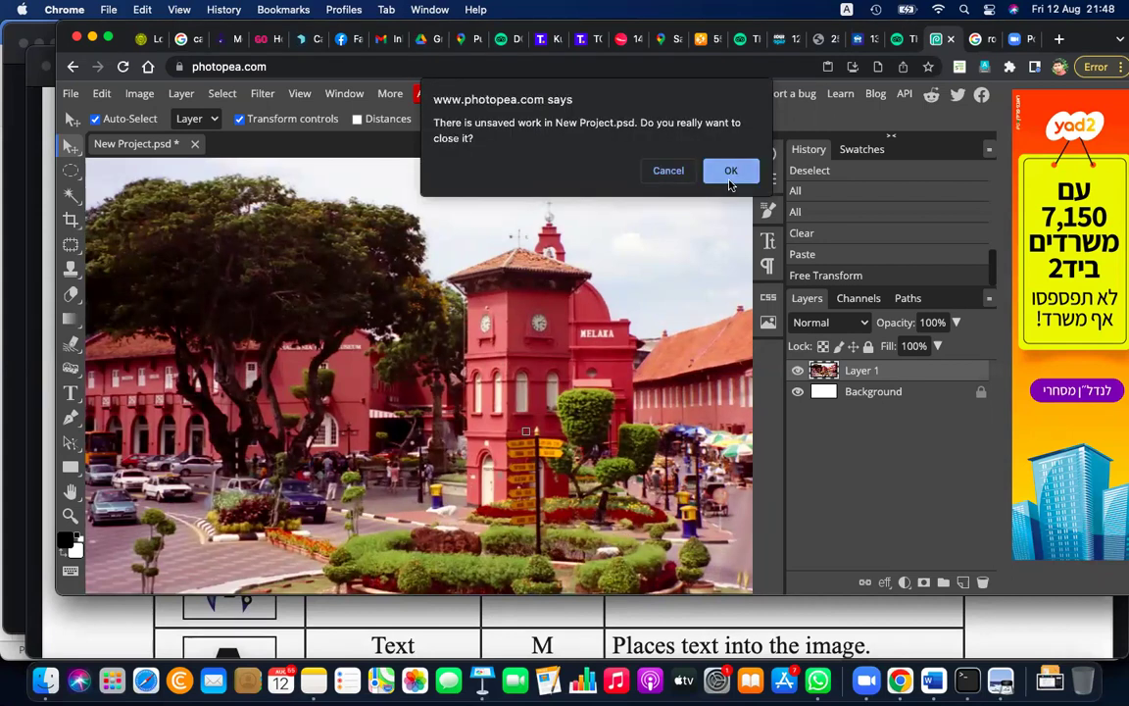
{"action": "left_click", "coordinate": [730, 172]}
{"action": "left_click", "coordinate": [980, 41]}
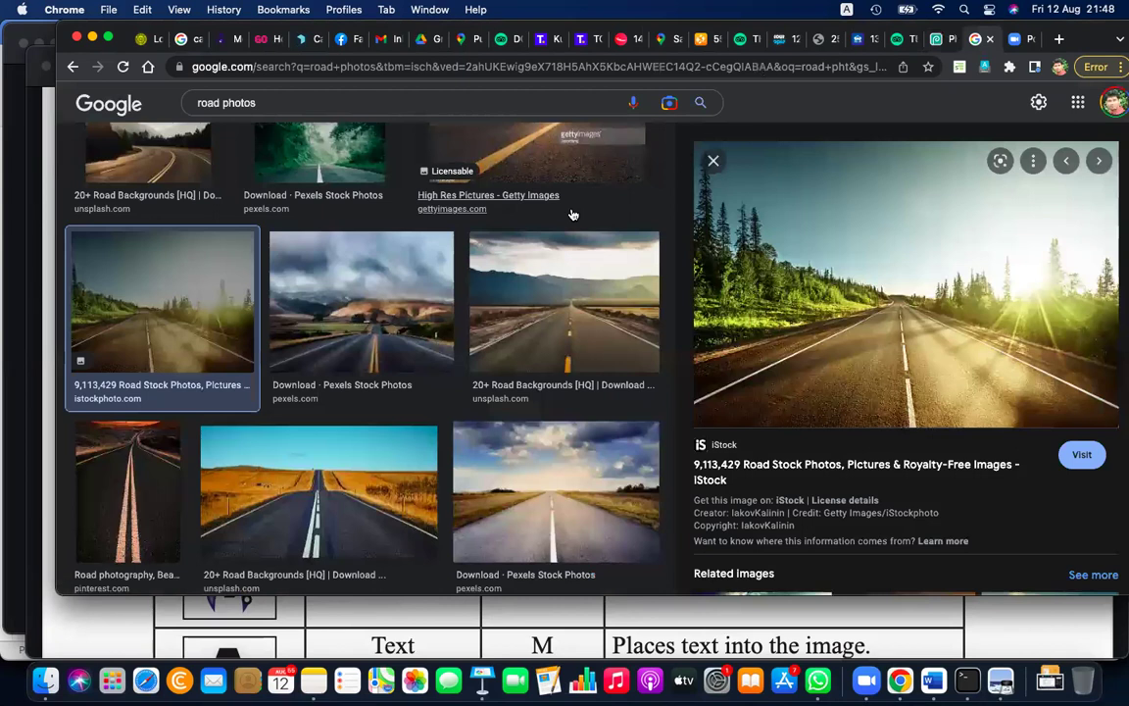
Step: Search Google Images for 'wedding couple'
{"action": "scroll", "coordinate": [573, 212], "scroll_direction": "up", "scroll_amount": 3}
{"action": "scroll", "coordinate": [571, 214], "scroll_direction": "up", "scroll_amount": 2}
{"action": "triple_click", "coordinate": [235, 120]}
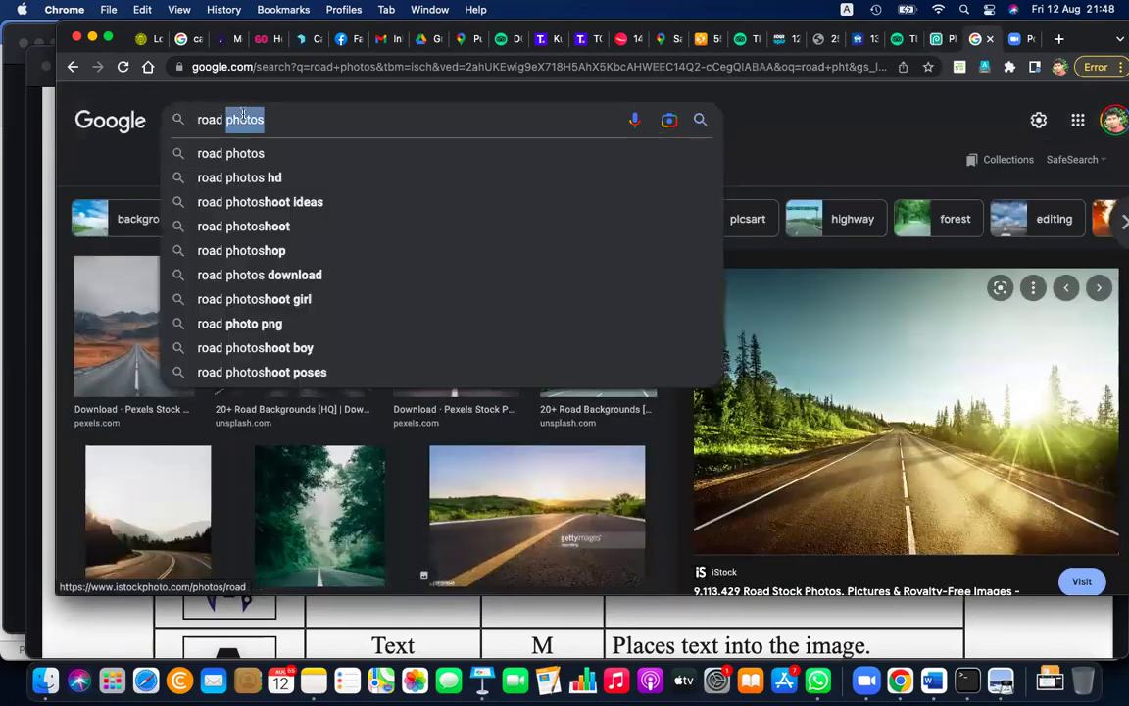
{"action": "type", "text": "wedding"}
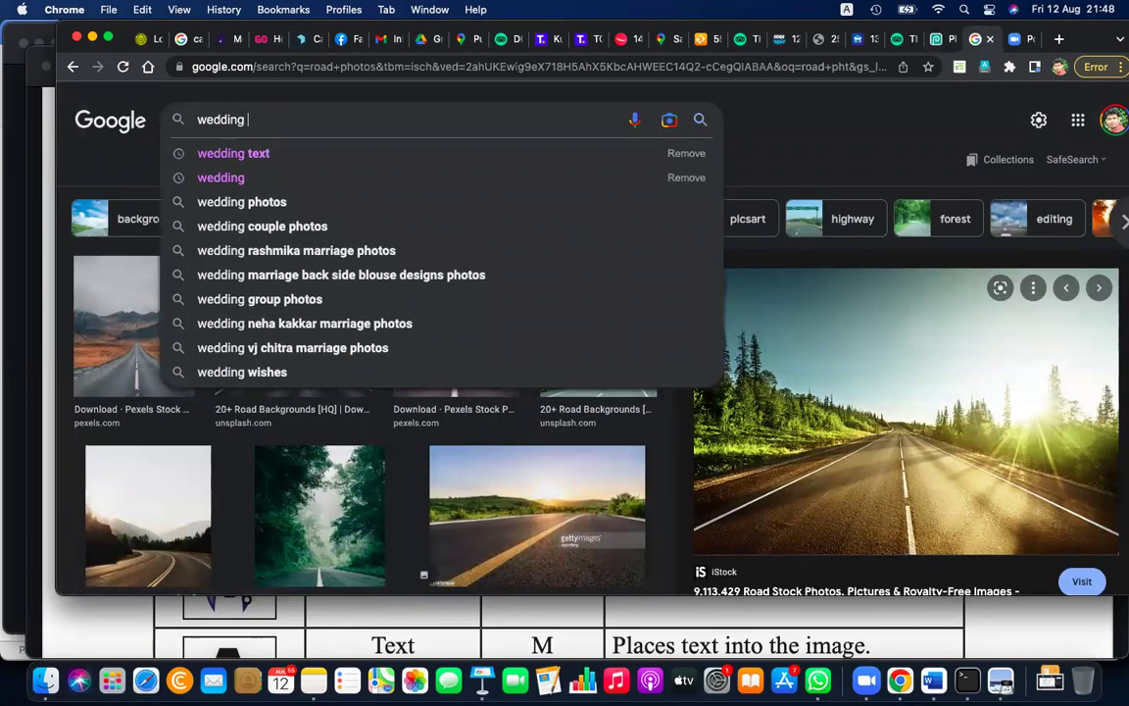
{"action": "type", "text": " couple"}
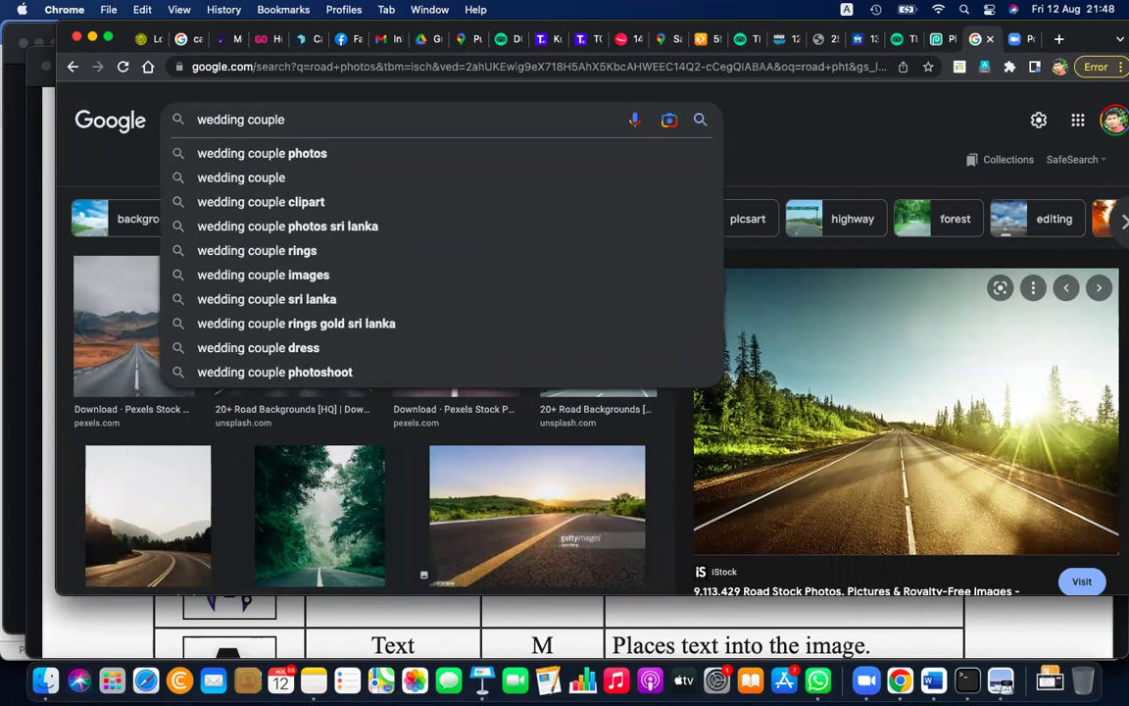
{"action": "key", "text": "Return"}
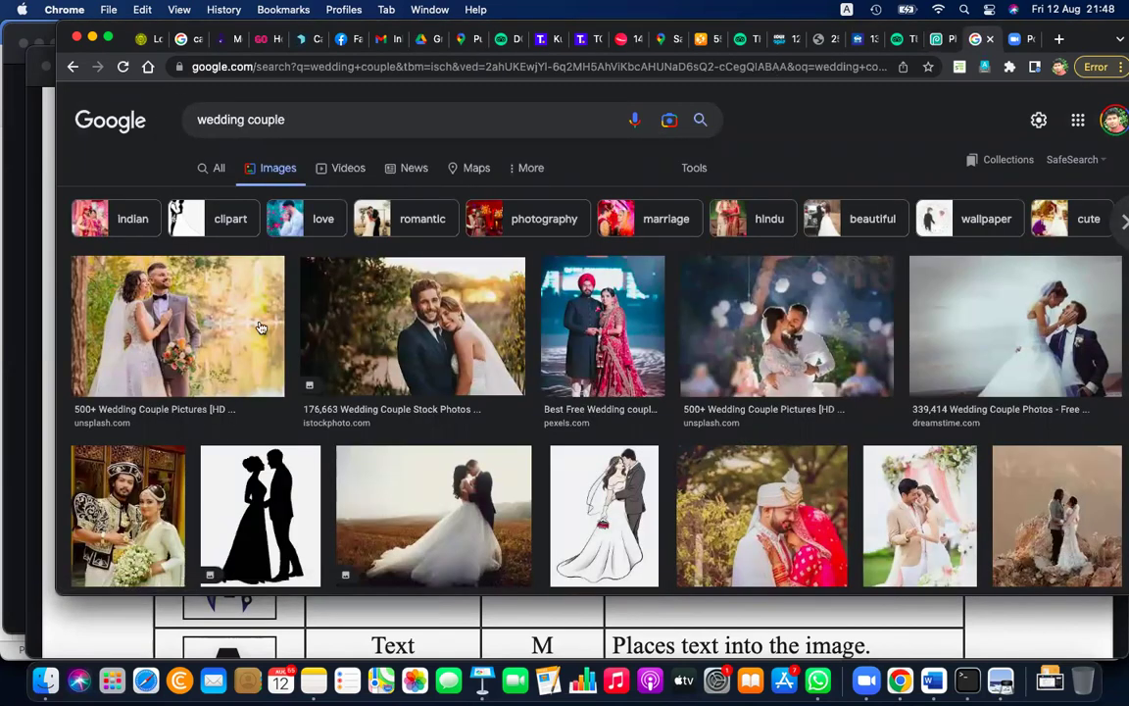
Step: Copy the image of the couple embracing in a field
{"action": "scroll", "coordinate": [261, 326], "scroll_direction": "down", "scroll_amount": 1}
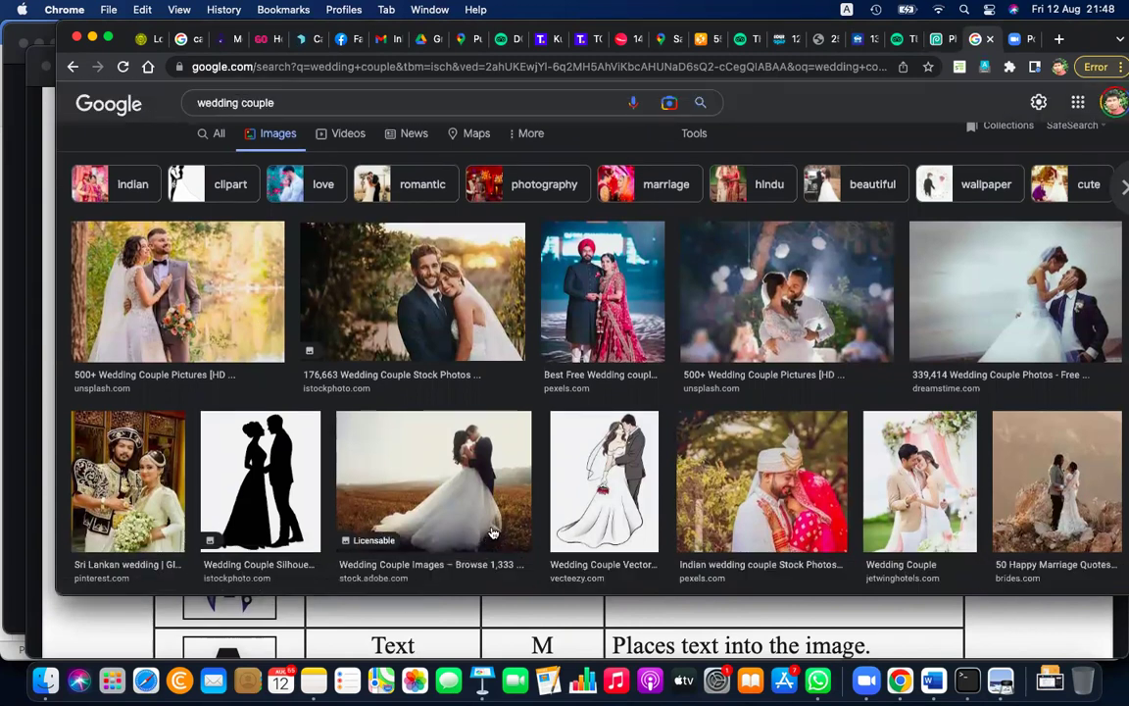
{"action": "left_click", "coordinate": [492, 533]}
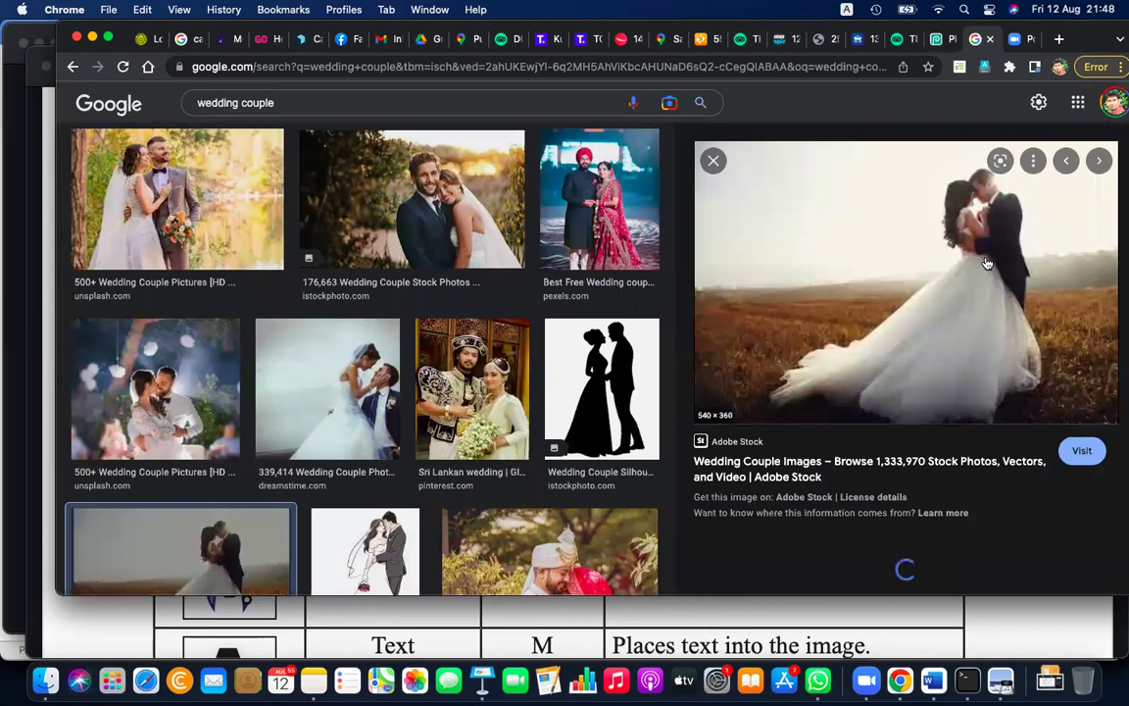
{"action": "right_click", "coordinate": [813, 258]}
{"action": "left_click", "coordinate": [881, 432]}
Step: Create a new 540×360 px project and paste the wedding couple photo into it as Layer 1
{"action": "left_click", "coordinate": [936, 40]}
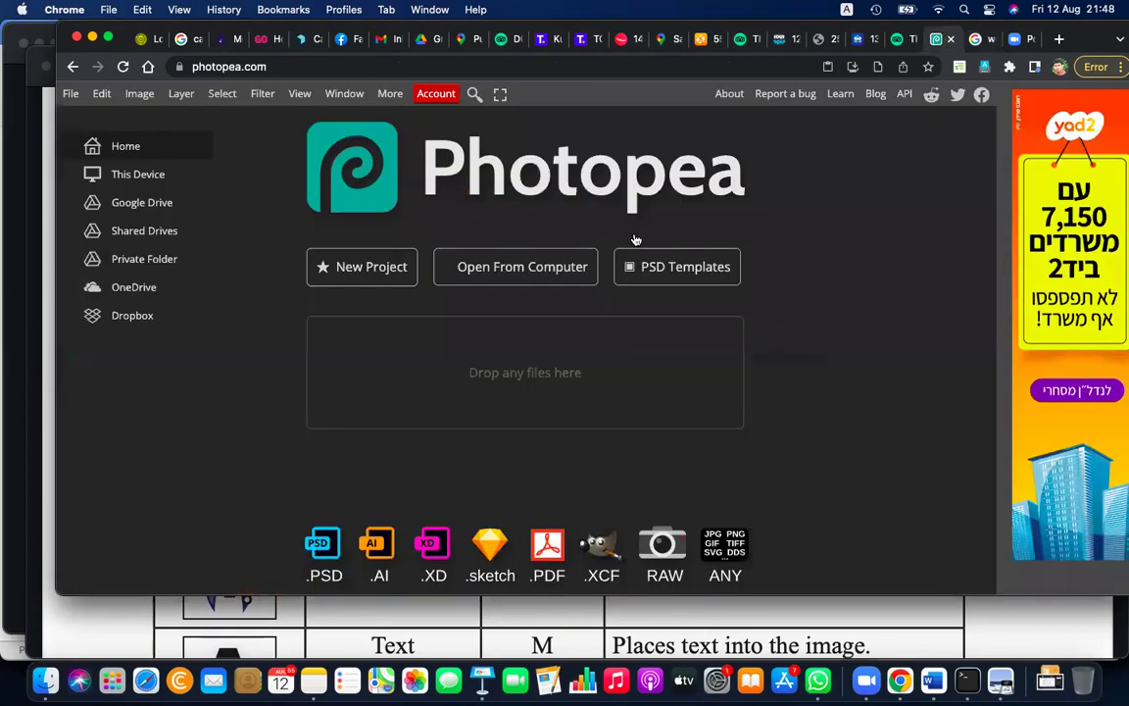
{"action": "left_click", "coordinate": [71, 93]}
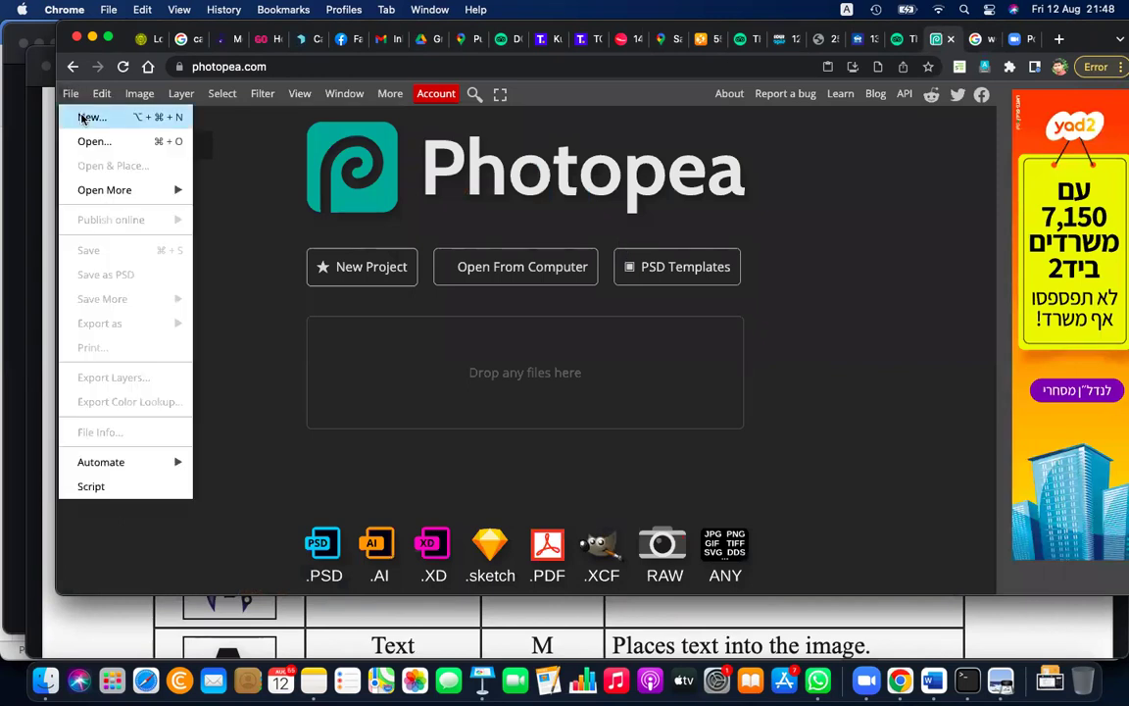
{"action": "left_click", "coordinate": [89, 118]}
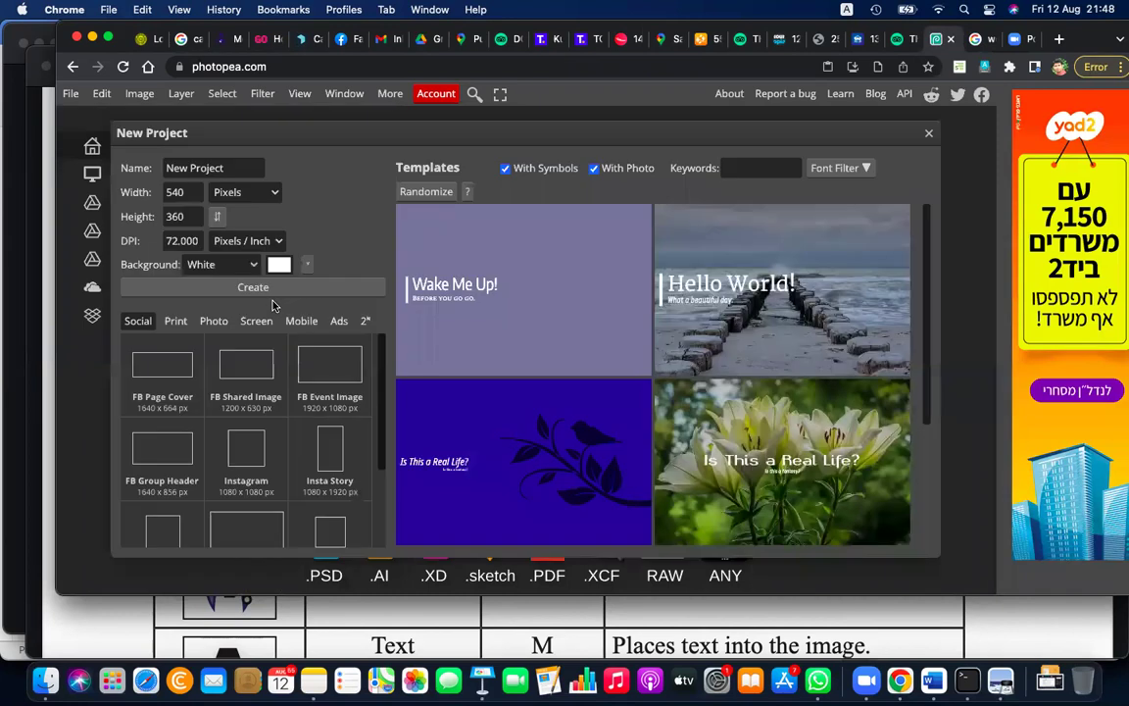
{"action": "left_click", "coordinate": [269, 288]}
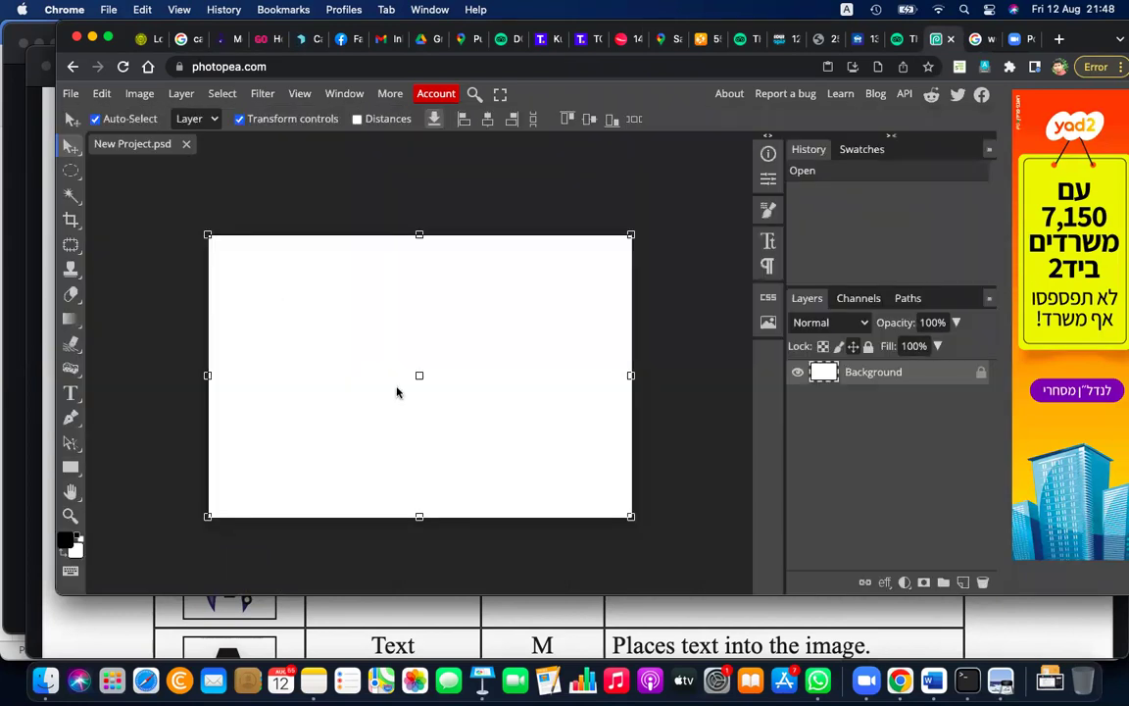
{"action": "key", "text": "cmd+v"}
{"action": "key", "text": "cmd+plus"}
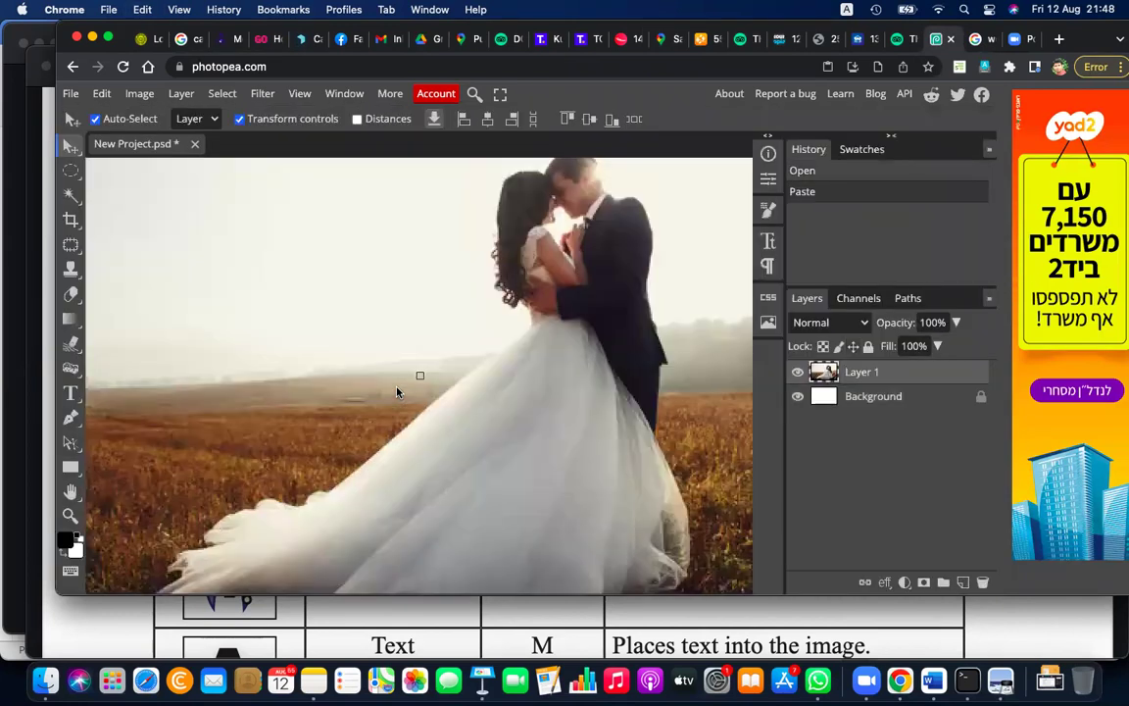
{"action": "scroll", "coordinate": [525, 163], "scroll_direction": "up", "scroll_amount": 3}
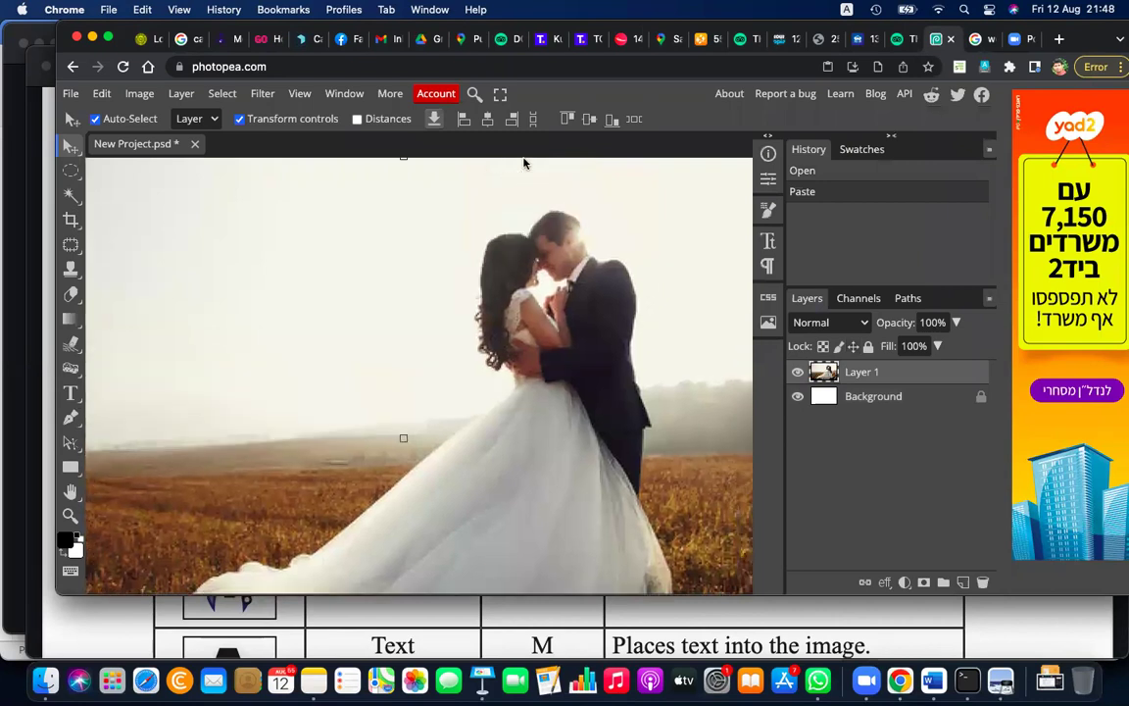
{"action": "scroll", "coordinate": [525, 196], "scroll_direction": "up", "scroll_amount": 2}
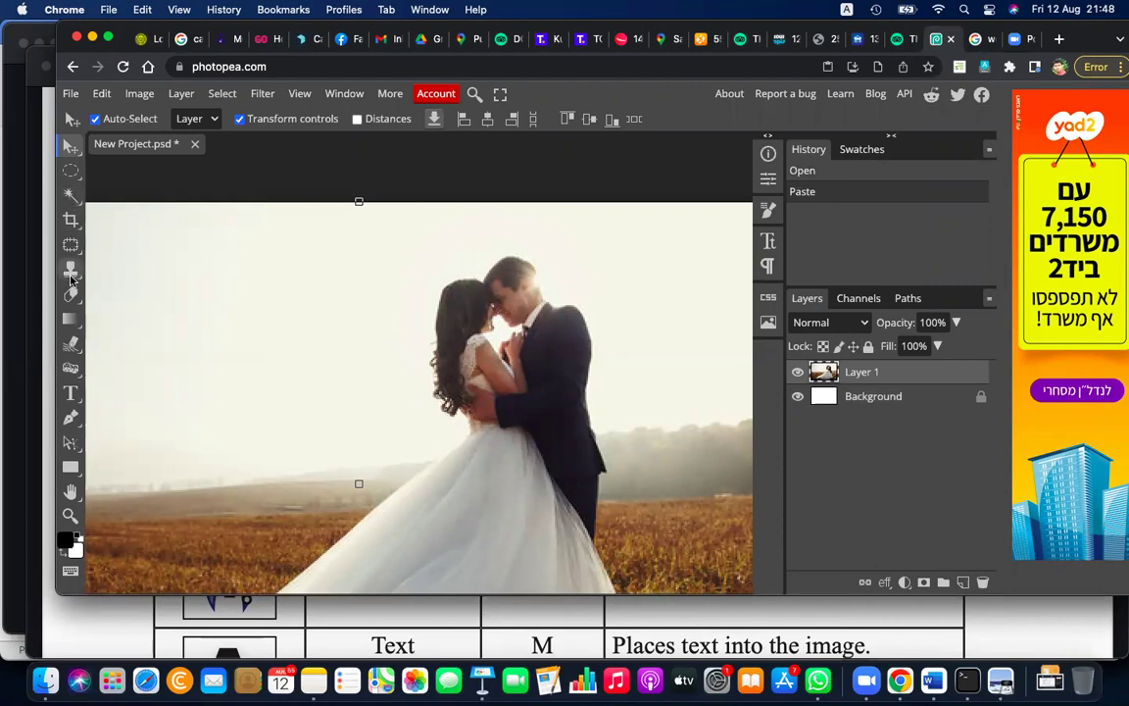
{"action": "right_click", "coordinate": [70, 278]}
Step: With the standard Pen, start the outline at the groom's leg and lower back
{"action": "left_click", "coordinate": [70, 421]}
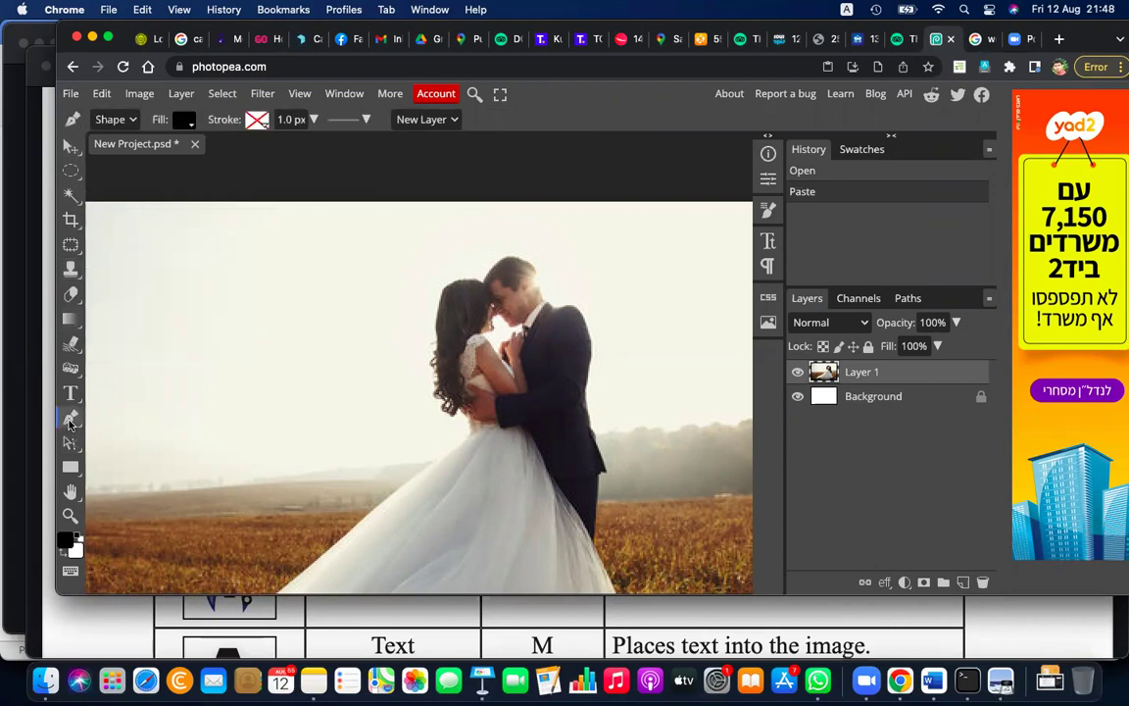
{"action": "right_click", "coordinate": [70, 420]}
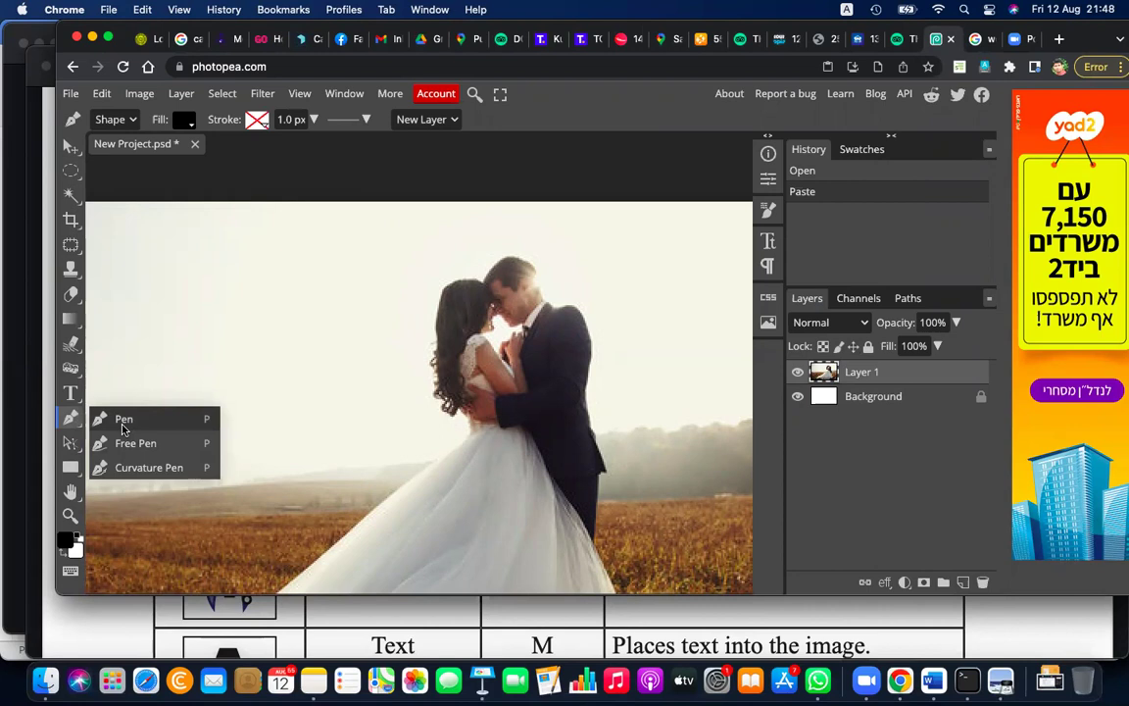
{"action": "left_click", "coordinate": [123, 428]}
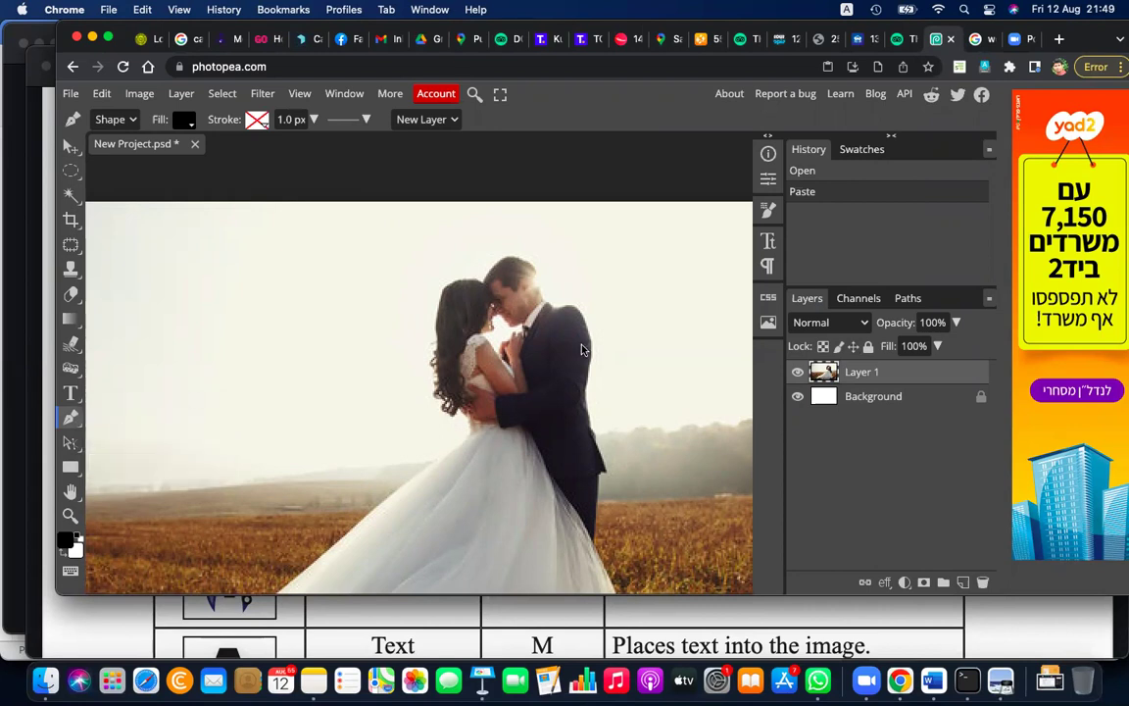
{"action": "left_click", "coordinate": [594, 546]}
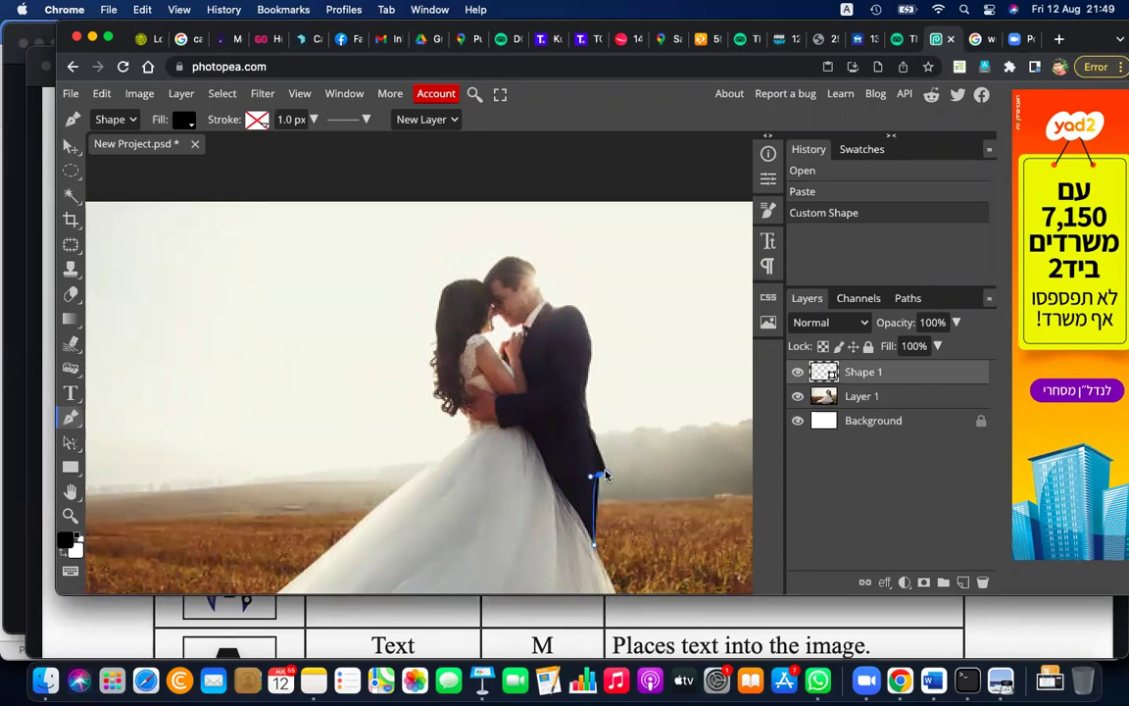
{"action": "left_click_drag", "start_coordinate": [600, 472], "coordinate": [692, 453]}
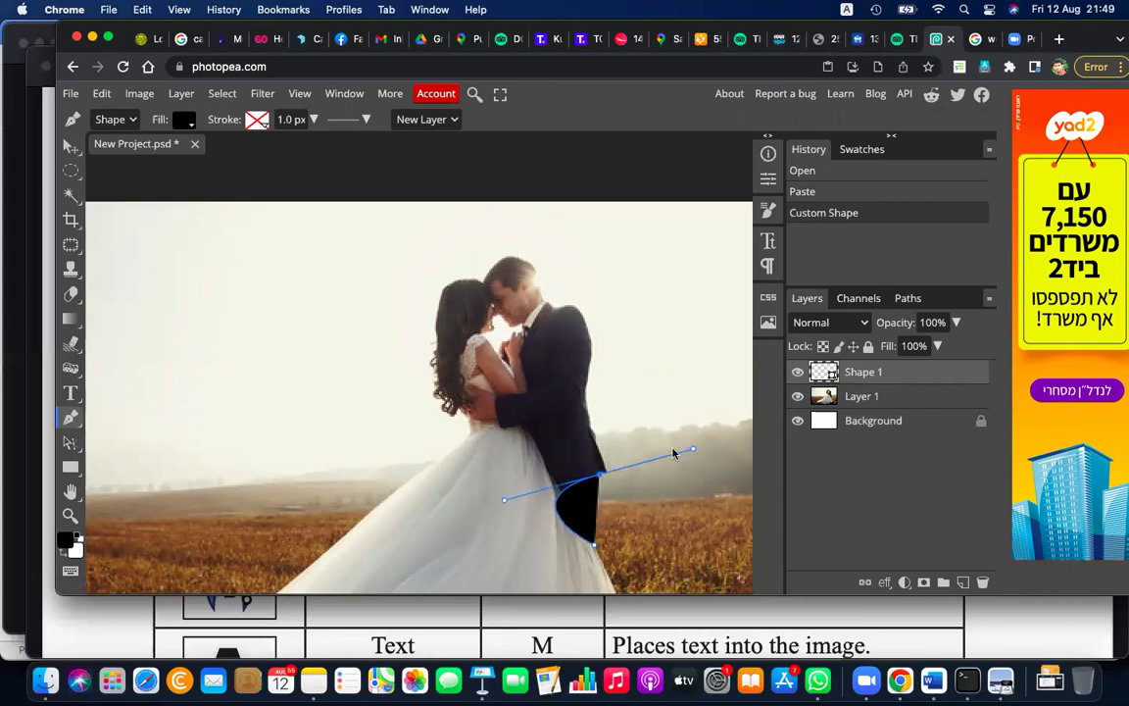
{"action": "left_click", "coordinate": [601, 476]}
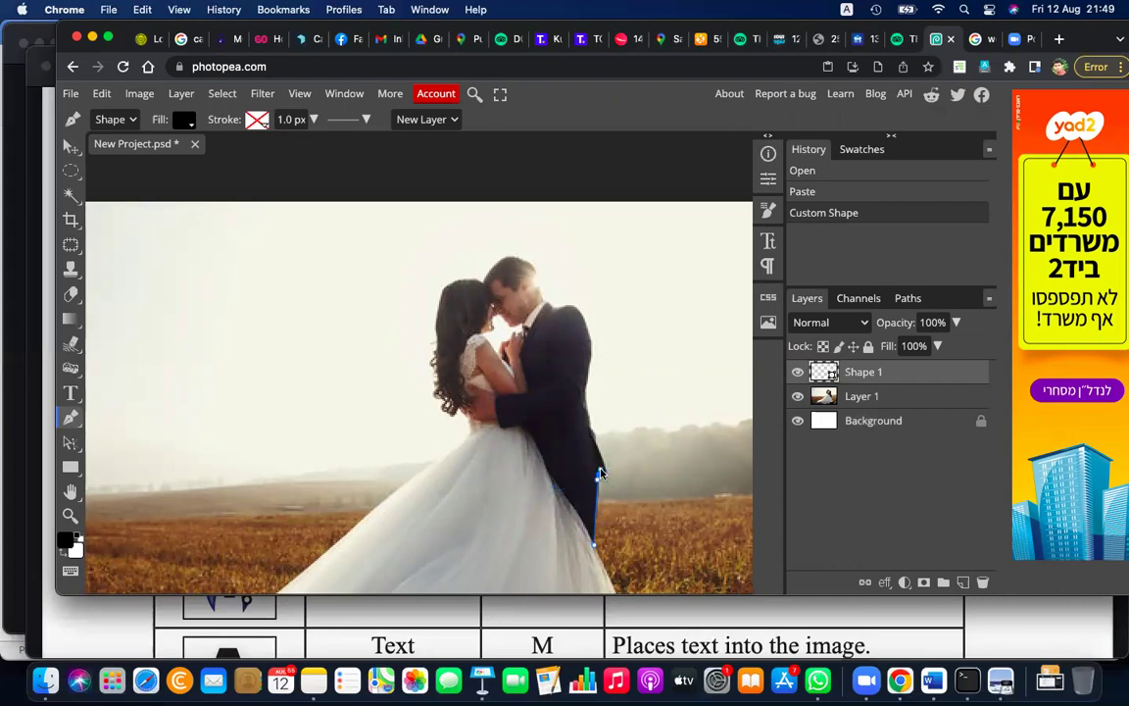
{"action": "left_click", "coordinate": [600, 474]}
{"action": "left_click", "coordinate": [601, 471]}
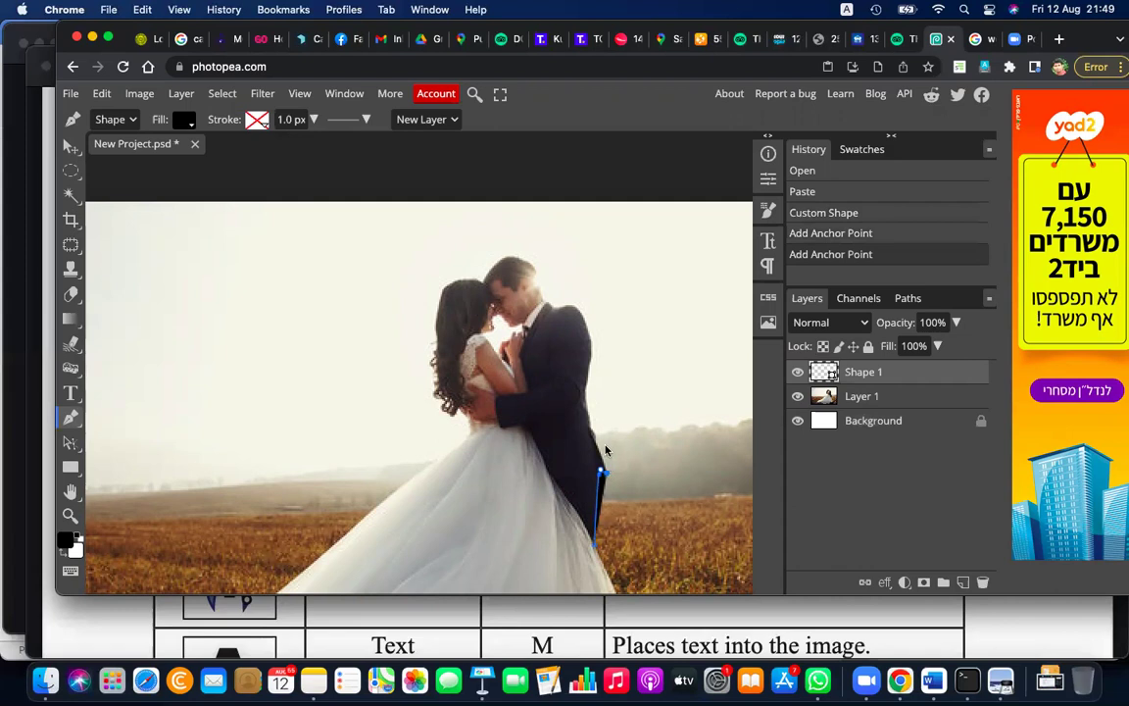
Step: Trace anchor points up the groom's coat, shoulder, collar, neck and over his head
{"action": "left_click_drag", "start_coordinate": [593, 434], "coordinate": [584, 383]}
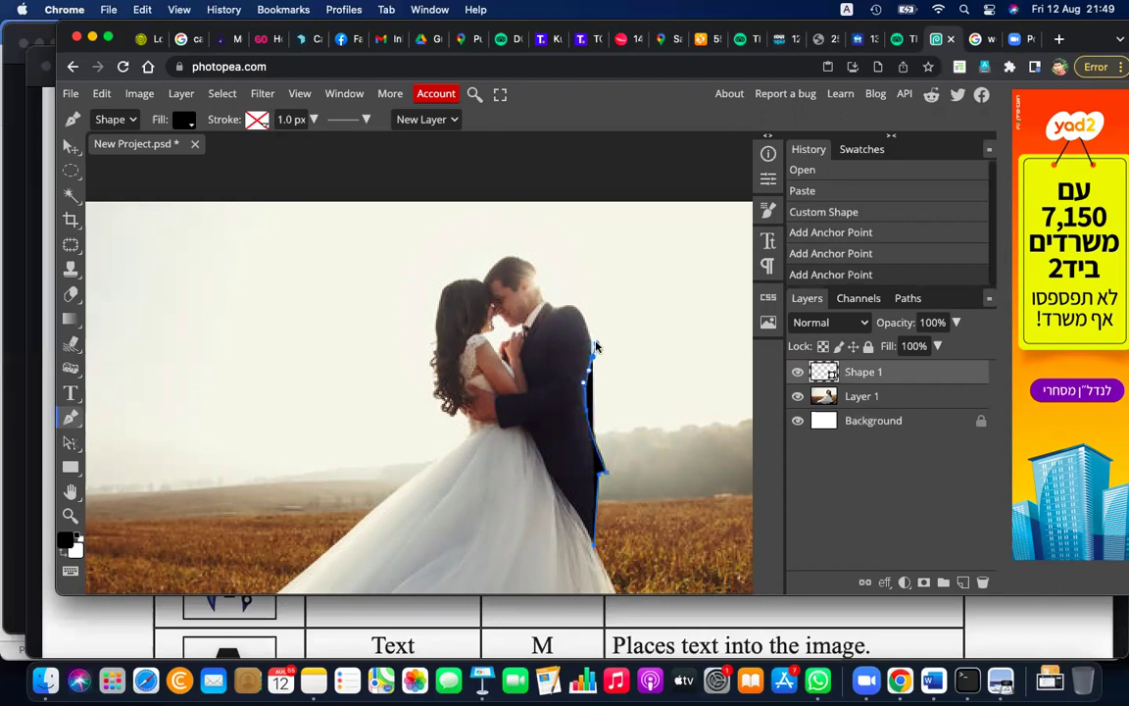
{"action": "left_click", "coordinate": [592, 348]}
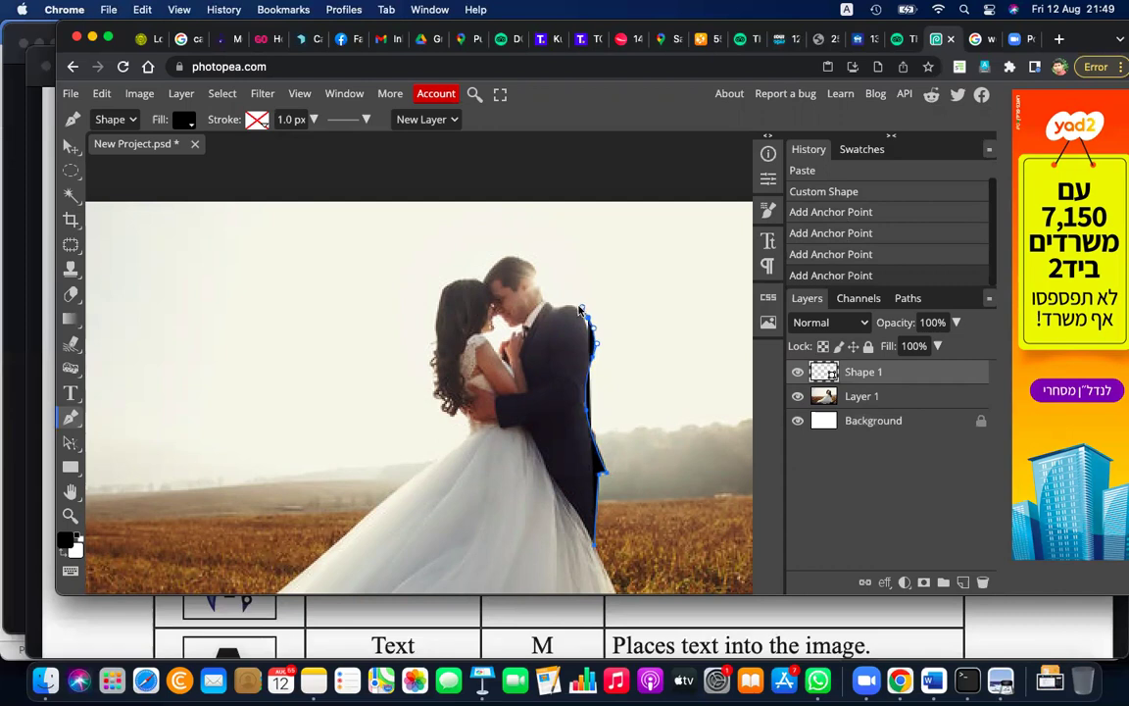
{"action": "left_click", "coordinate": [579, 305]}
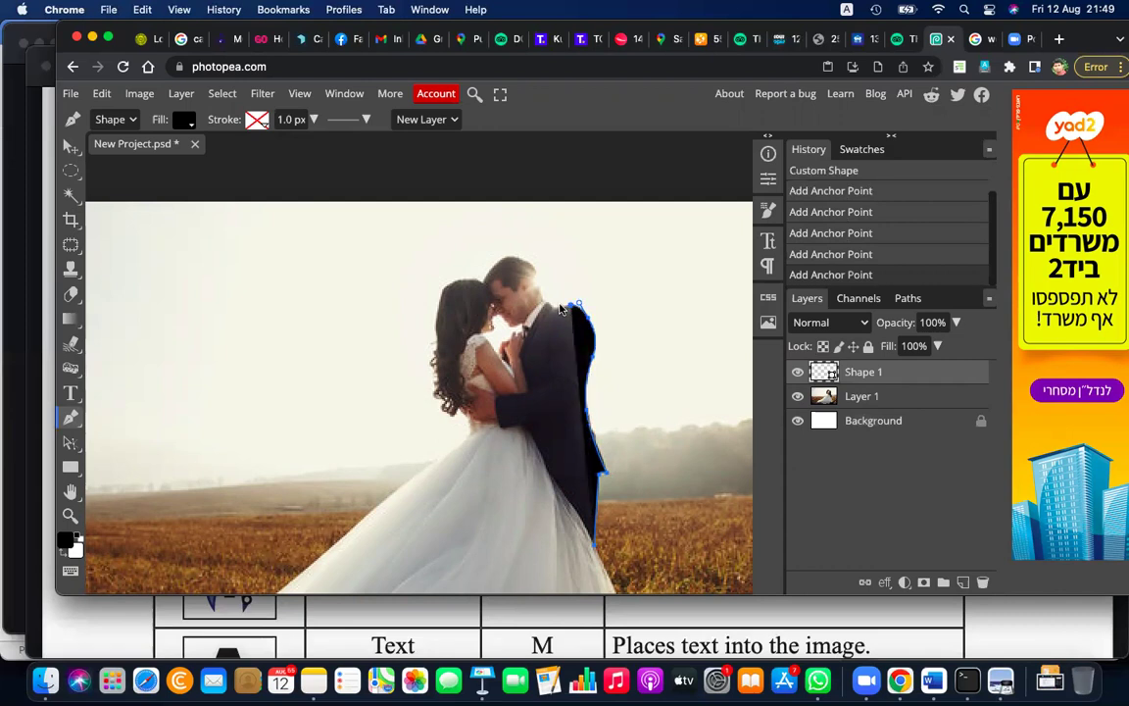
{"action": "left_click", "coordinate": [560, 309]}
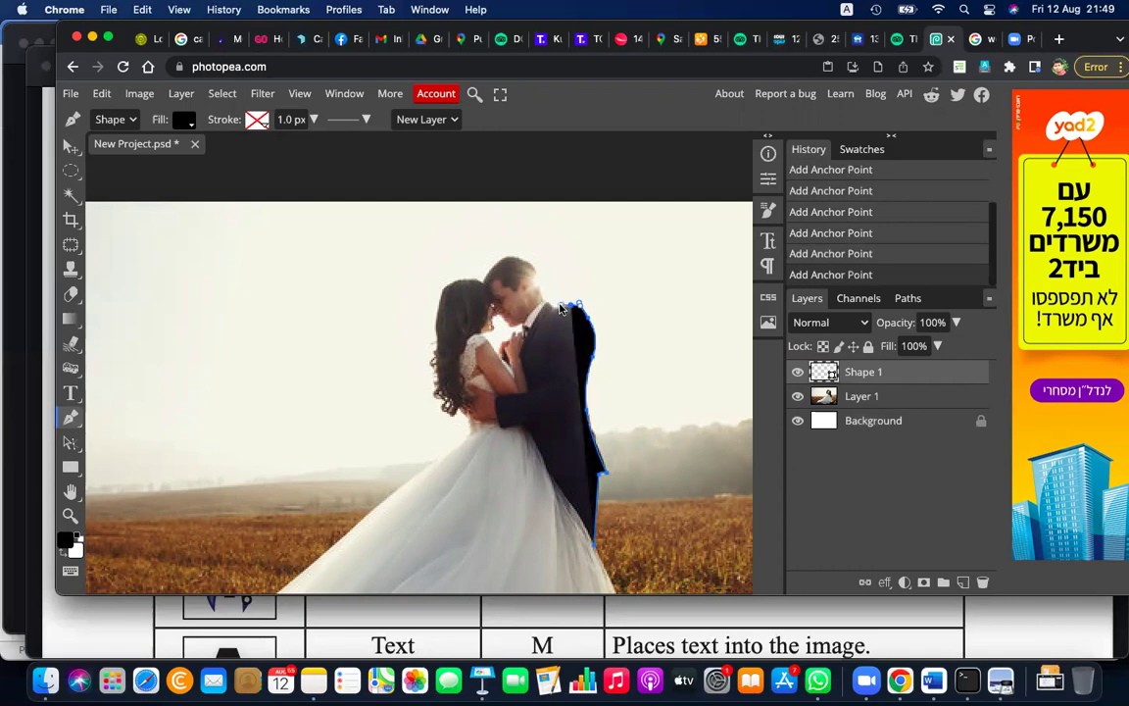
{"action": "left_click", "coordinate": [542, 300]}
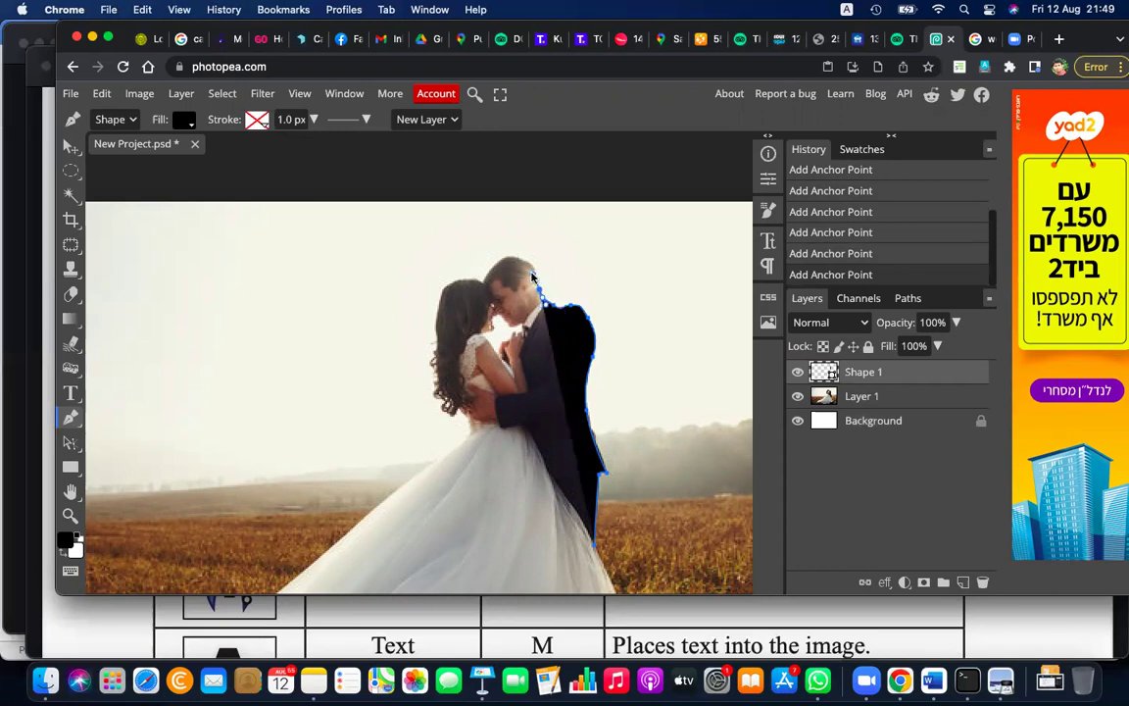
{"action": "left_click", "coordinate": [536, 265]}
{"action": "left_click", "coordinate": [515, 258]}
{"action": "left_click", "coordinate": [502, 261]}
{"action": "left_click", "coordinate": [489, 277]}
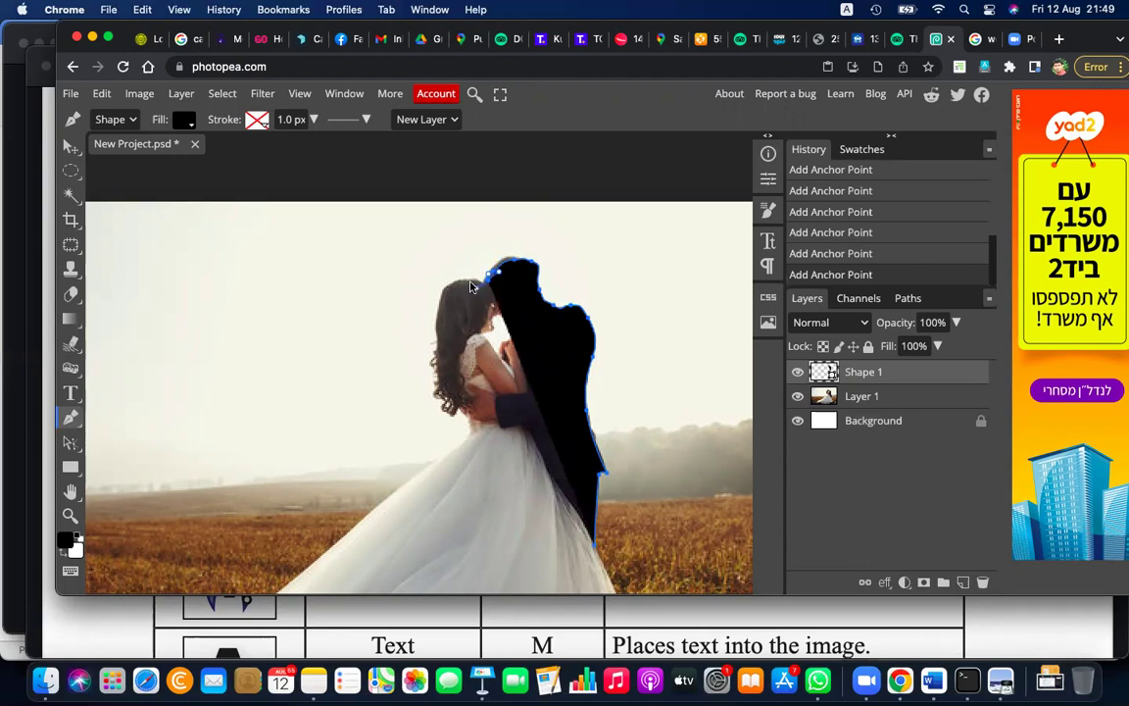
Step: Continue the path over the bride's head and down her hair to the dress
{"action": "left_click", "coordinate": [471, 284]}
{"action": "left_click", "coordinate": [450, 285]}
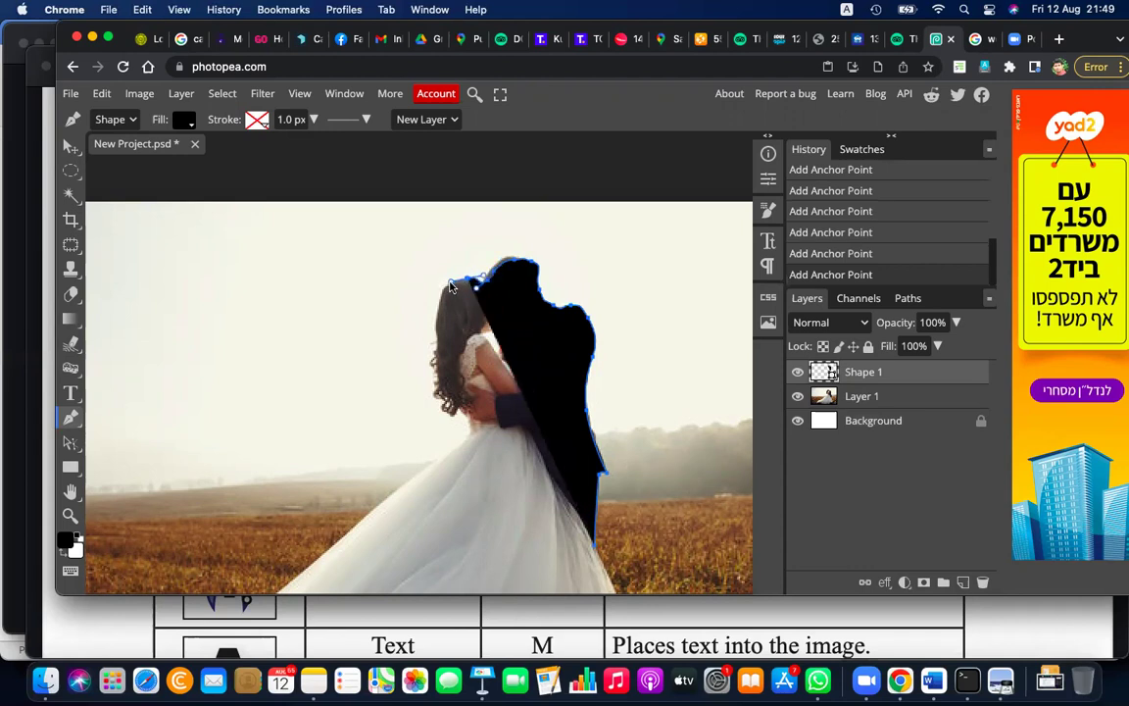
{"action": "left_click", "coordinate": [446, 289]}
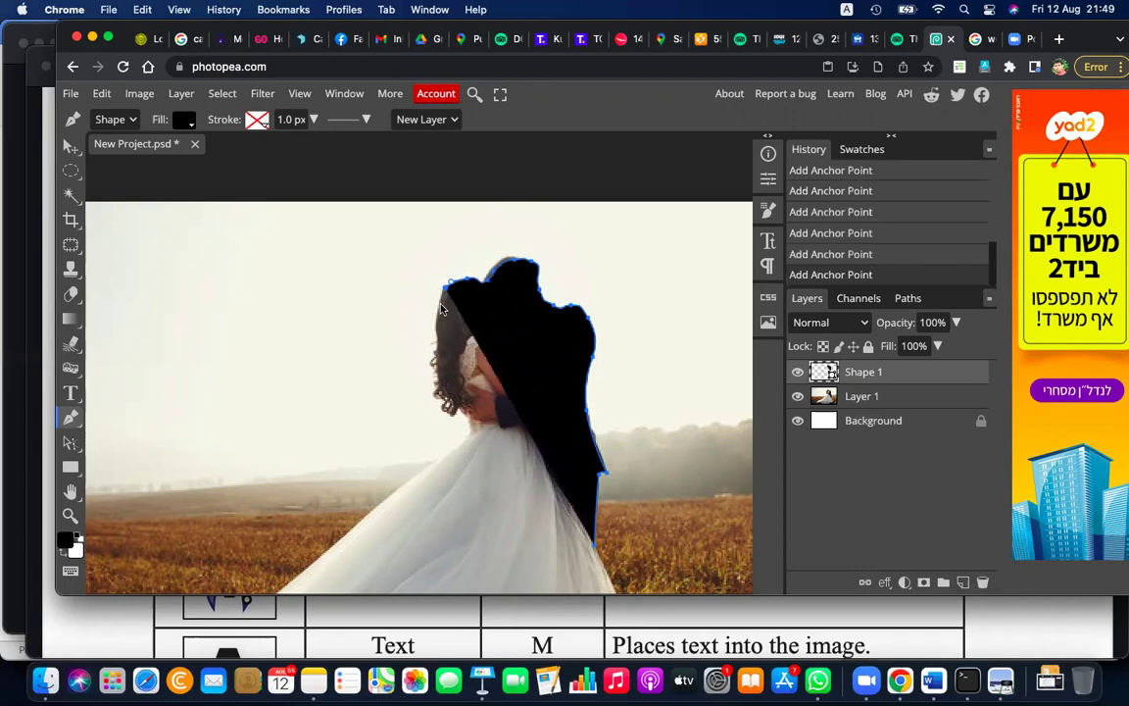
{"action": "left_click", "coordinate": [441, 308]}
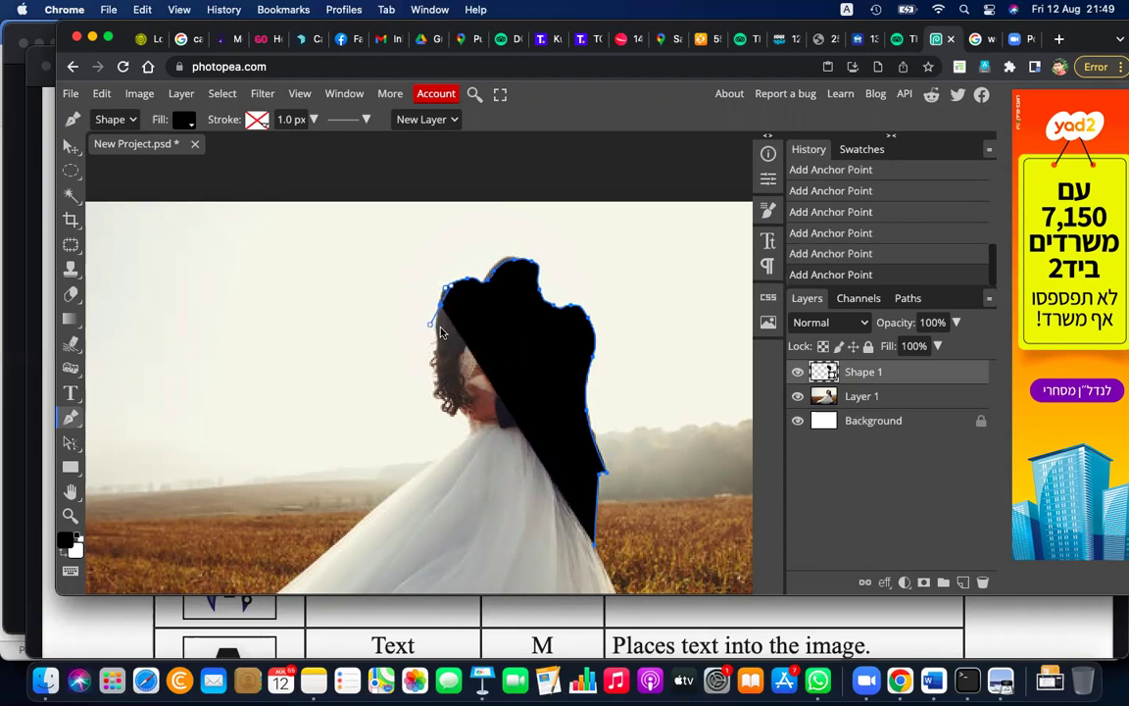
{"action": "left_click", "coordinate": [432, 323]}
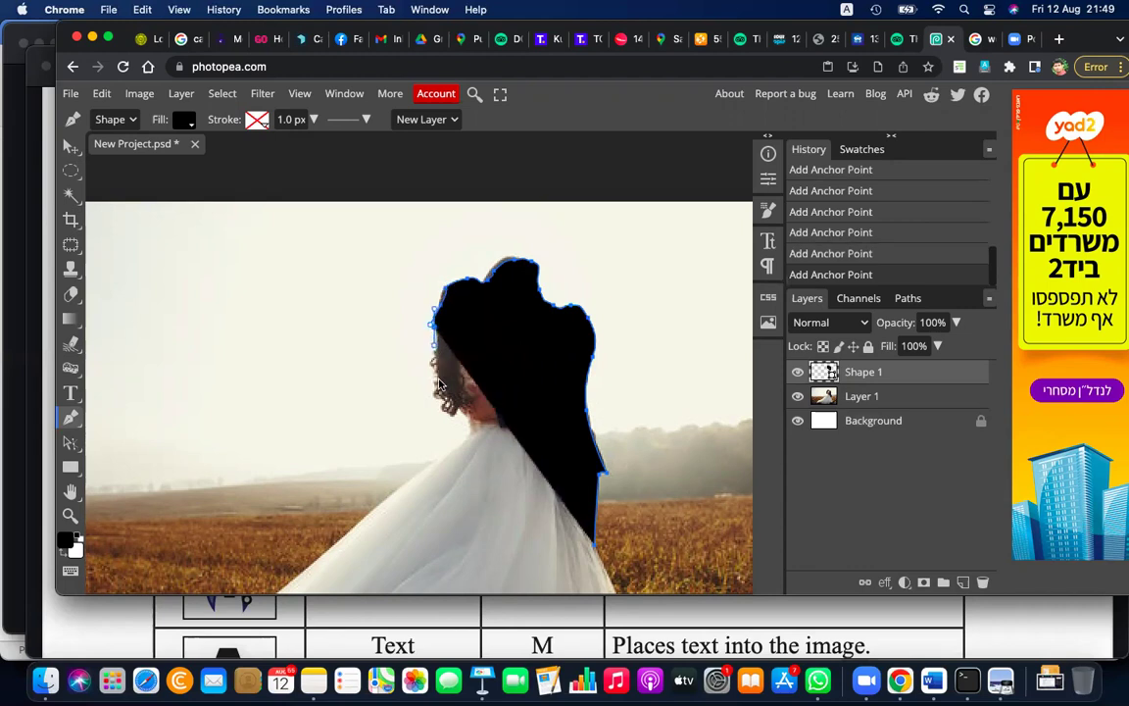
{"action": "left_click", "coordinate": [438, 382]}
{"action": "mouse_move", "coordinate": [445, 406]}
{"action": "left_mouse_down"}
{"action": "mouse_move", "coordinate": [443, 427]}
{"action": "mouse_move", "coordinate": [478, 412]}
{"action": "left_mouse_up"}
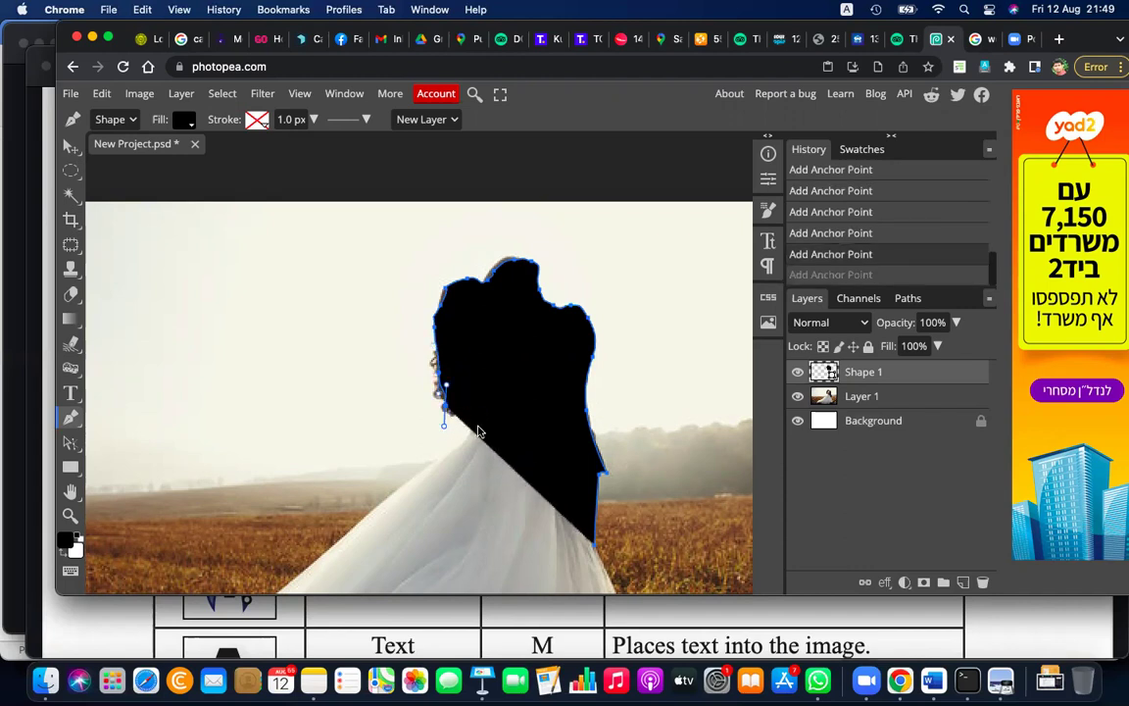
{"action": "left_click", "coordinate": [477, 408]}
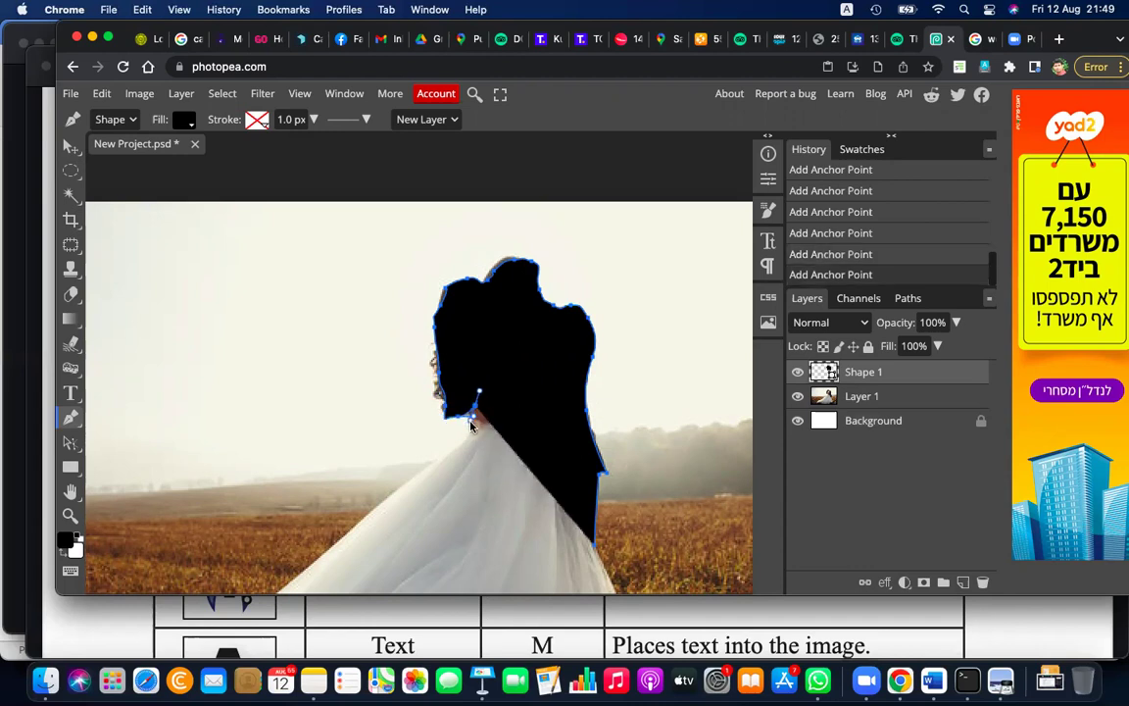
{"action": "left_click_drag", "start_coordinate": [469, 428], "coordinate": [467, 438]}
Step: Trace down the dress edge, undoing the misplaced points and accidental new shape
{"action": "left_click", "coordinate": [436, 459]}
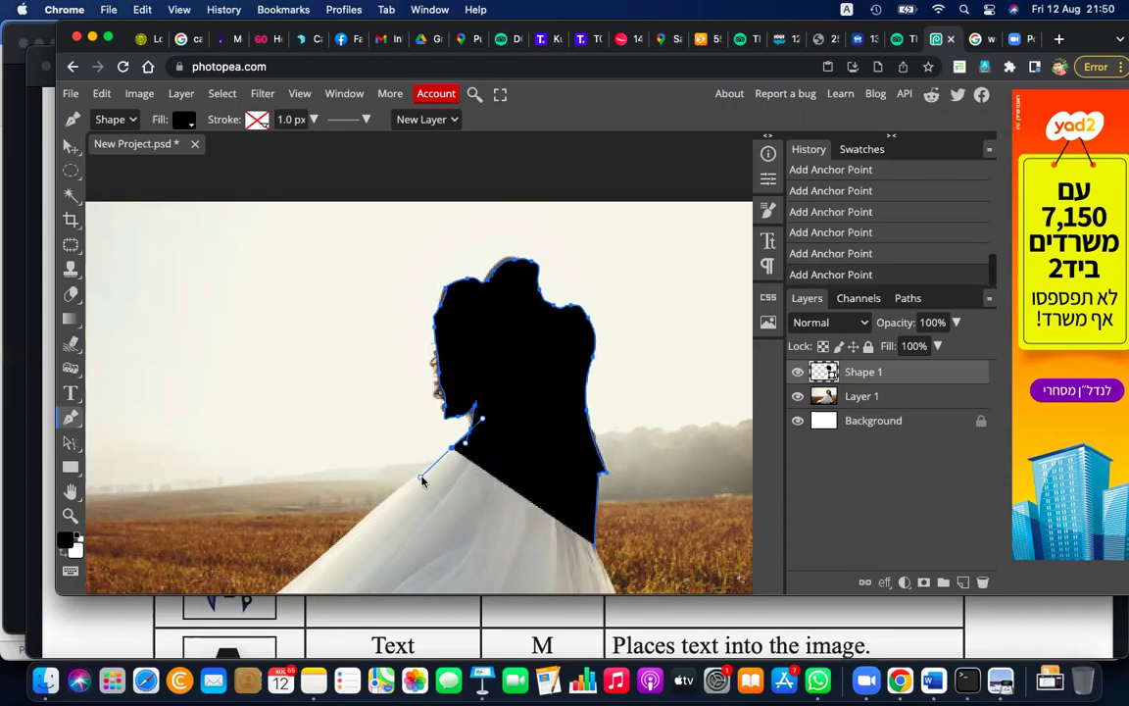
{"action": "left_click", "coordinate": [422, 478]}
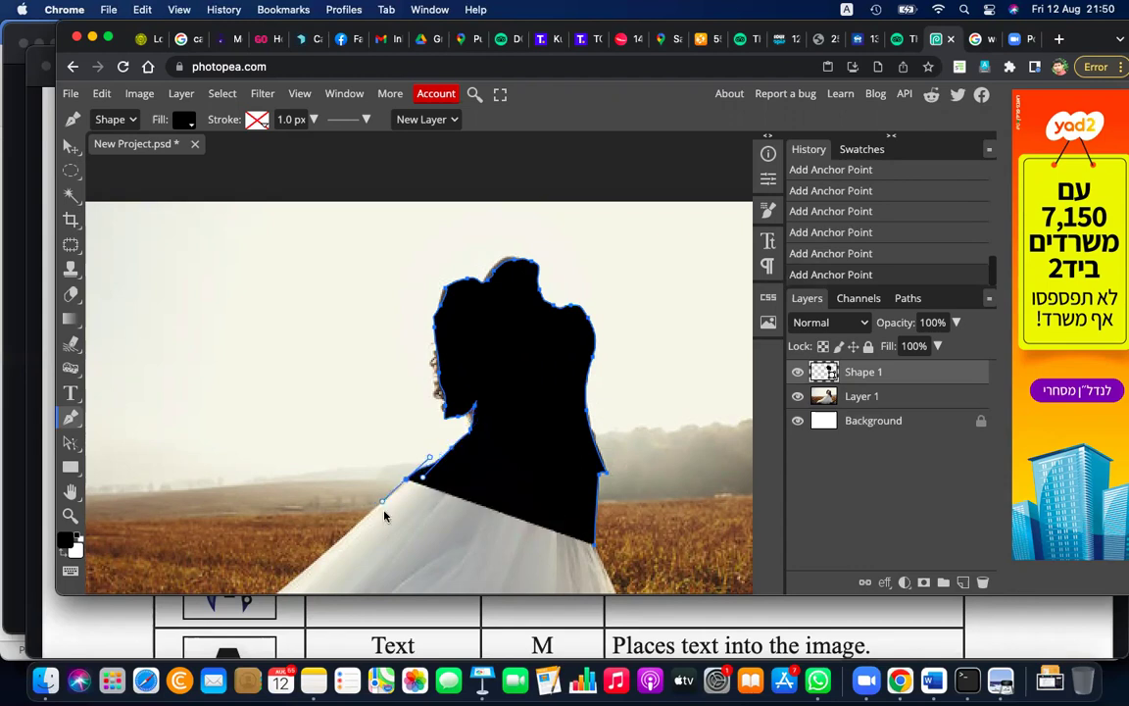
{"action": "left_click_drag", "start_coordinate": [382, 508], "coordinate": [376, 536]}
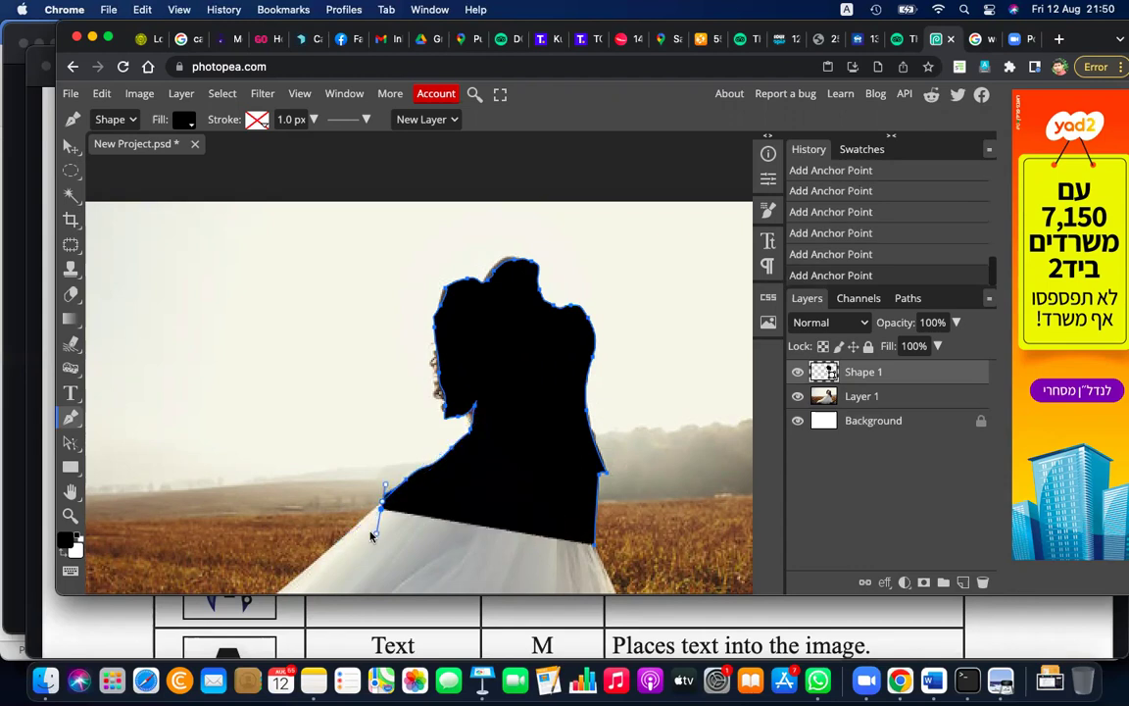
{"action": "left_click", "coordinate": [335, 542]}
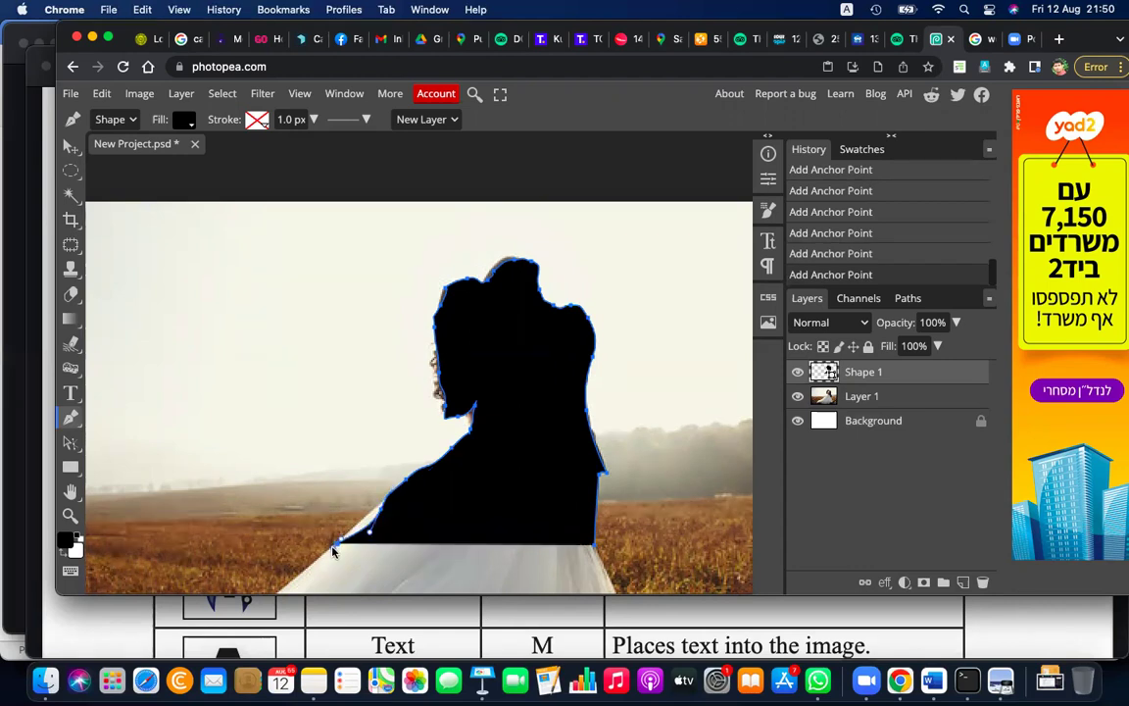
{"action": "key", "text": "ctrl+z"}
{"action": "key", "text": "BackSpace"}
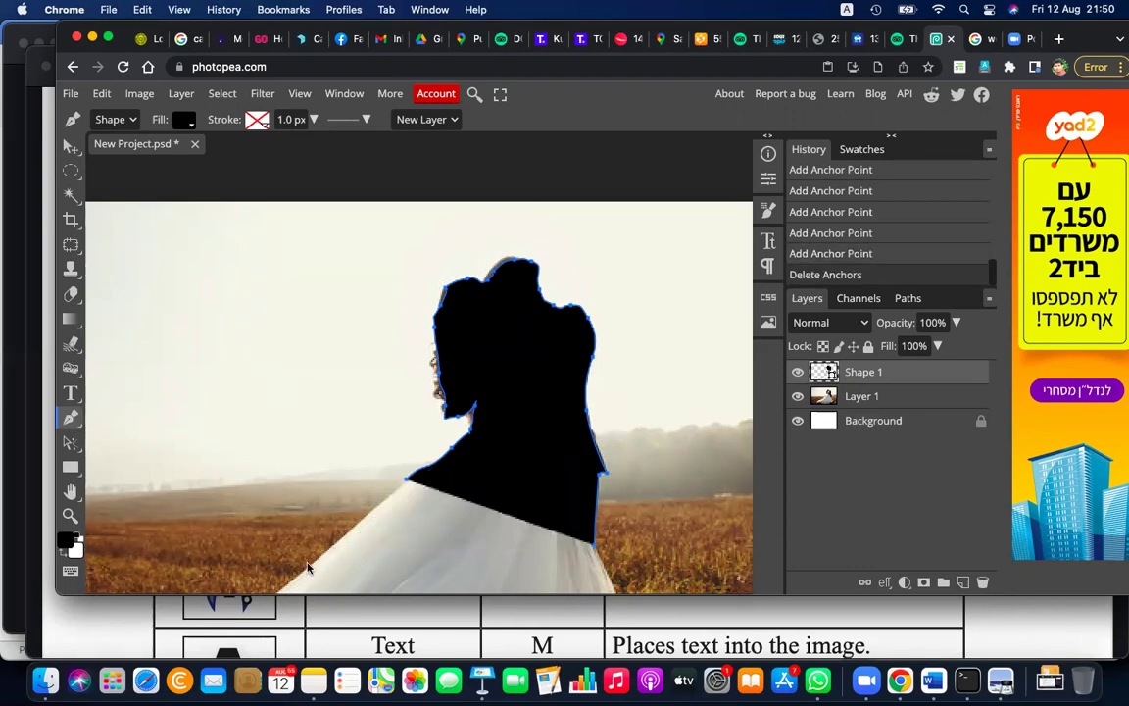
{"action": "scroll", "coordinate": [277, 588], "scroll_direction": "down", "scroll_amount": 2}
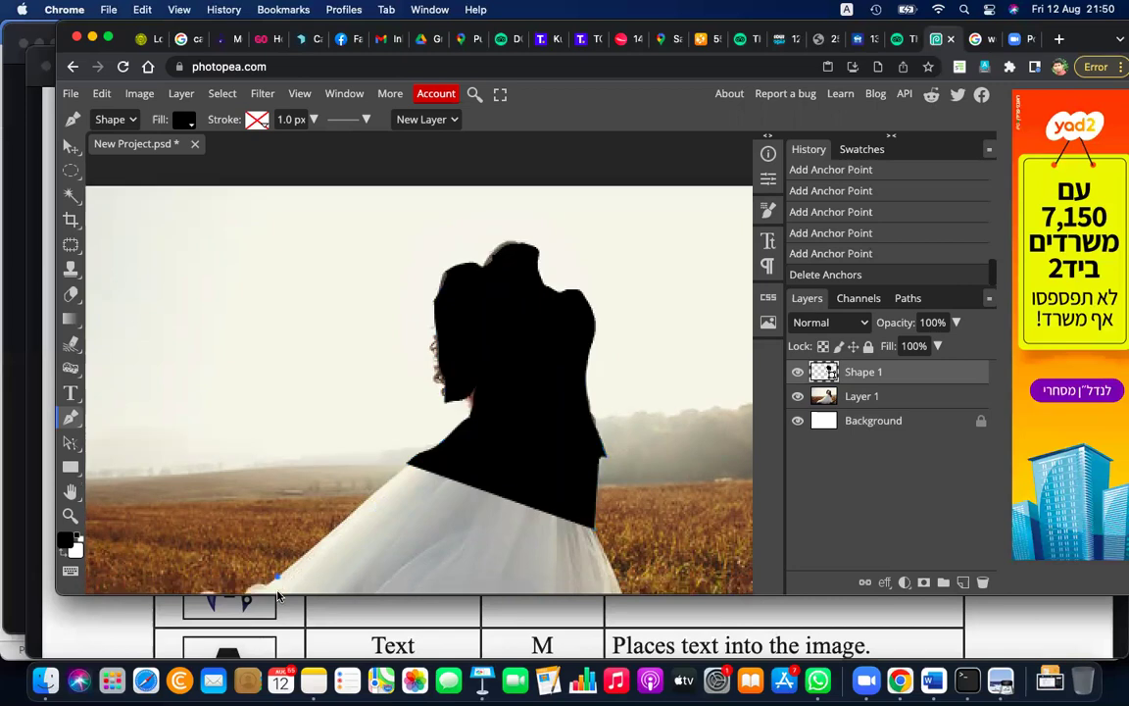
{"action": "left_click", "coordinate": [275, 562]}
{"action": "scroll", "coordinate": [290, 563], "scroll_direction": "down", "scroll_amount": 5}
{"action": "scroll", "coordinate": [289, 562], "scroll_direction": "down", "scroll_amount": 5}
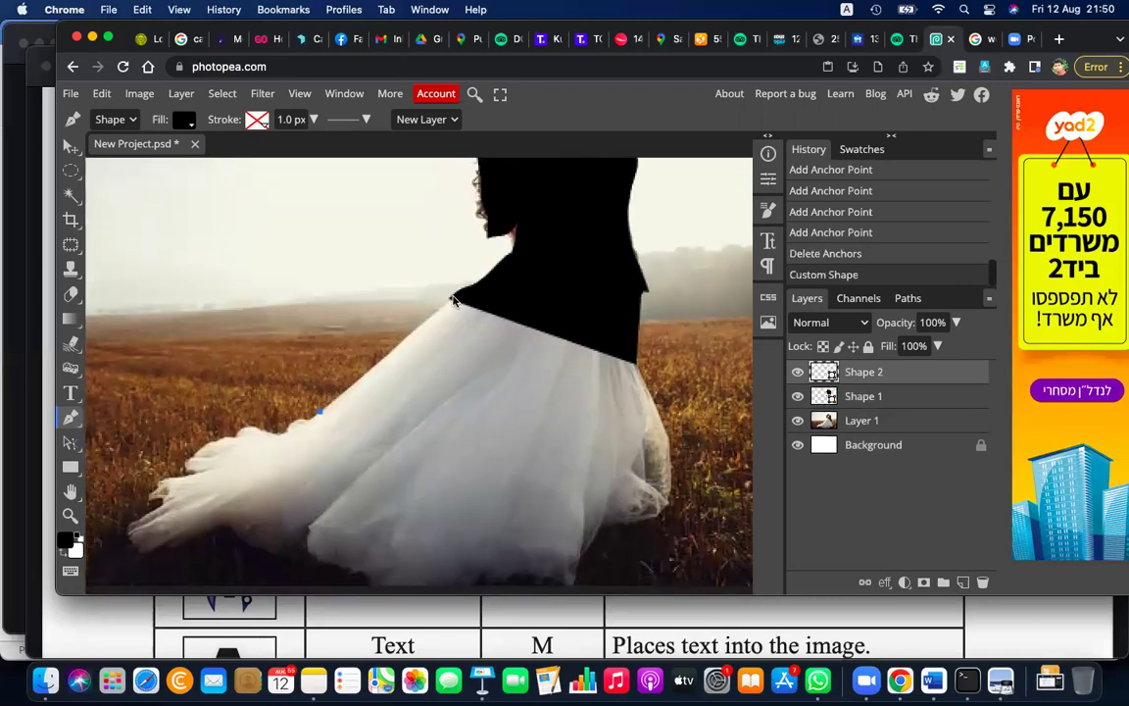
{"action": "key", "text": "ctrl+z"}
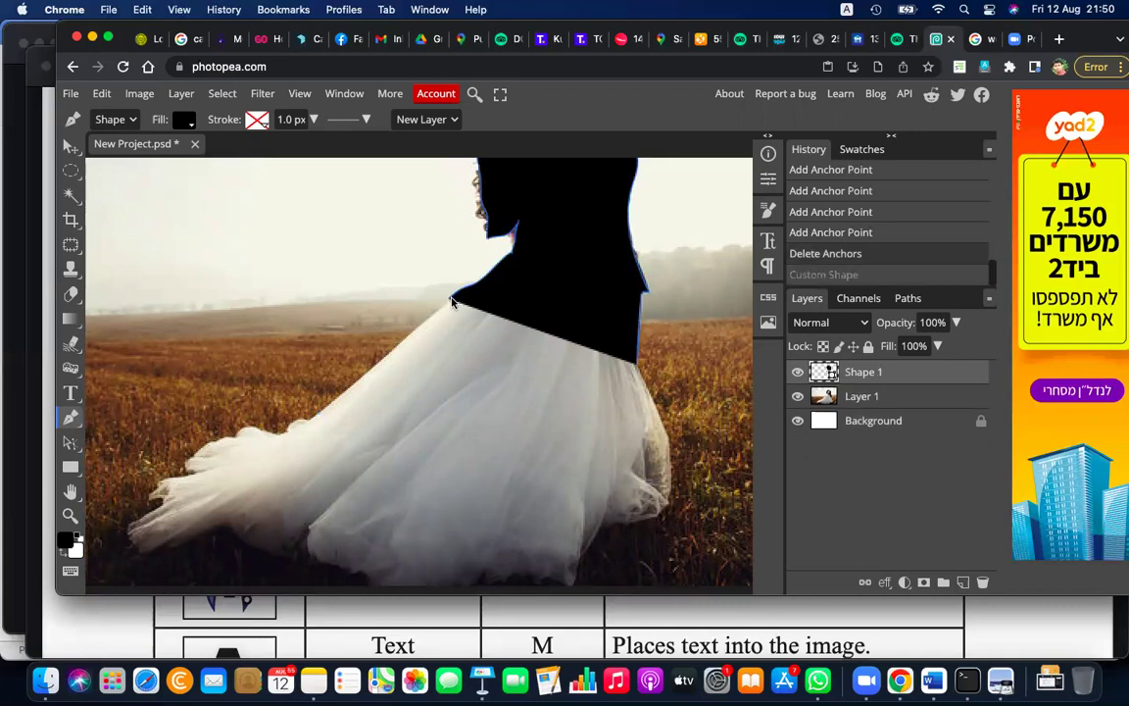
Step: Resume from the last point, trace the dress sides and bottom, and close the path
{"action": "left_click", "coordinate": [450, 303]}
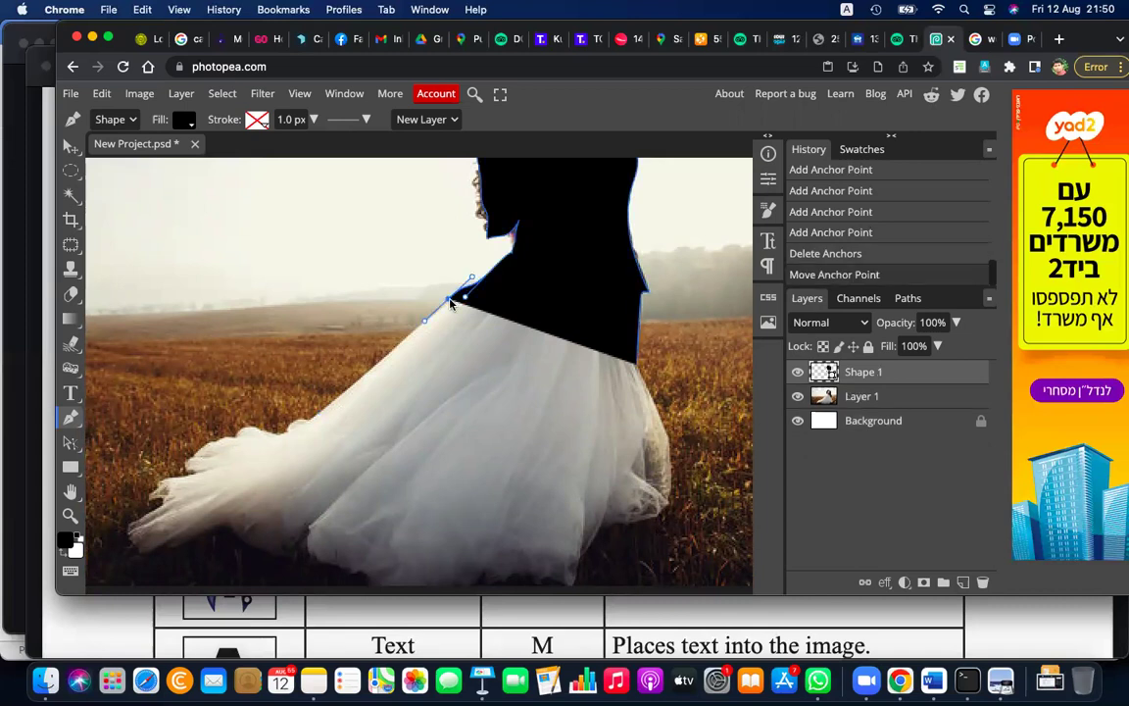
{"action": "left_click_drag", "start_coordinate": [423, 321], "coordinate": [384, 362]}
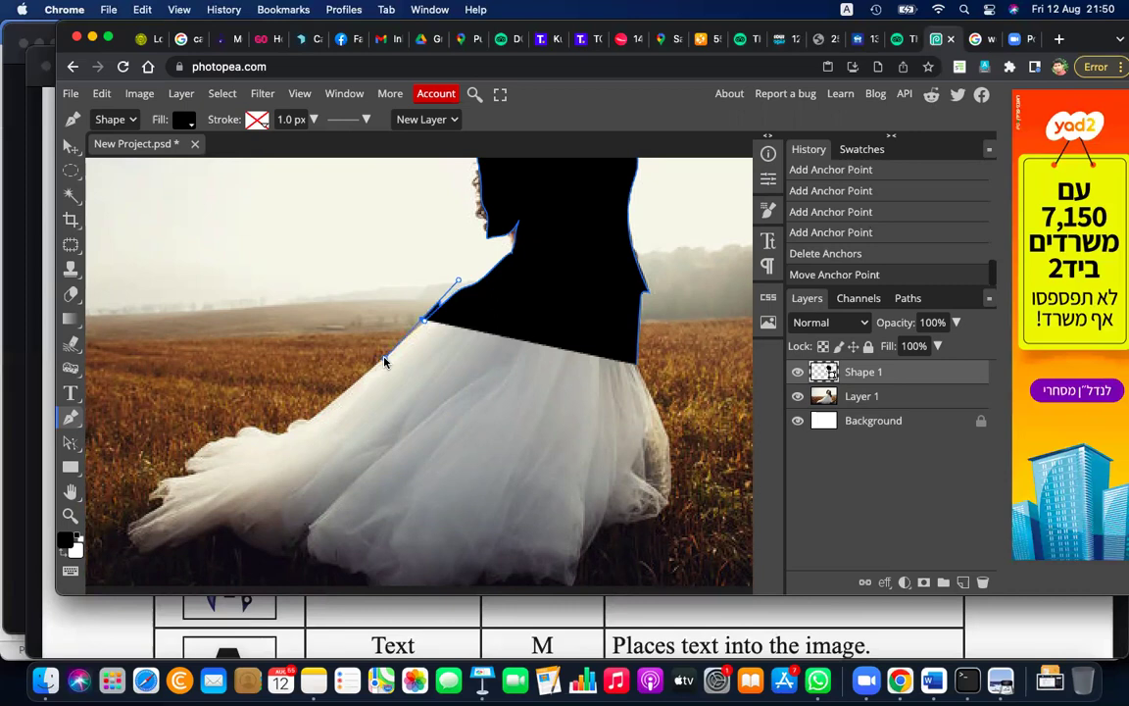
{"action": "left_click", "coordinate": [385, 361]}
{"action": "left_click", "coordinate": [298, 426]}
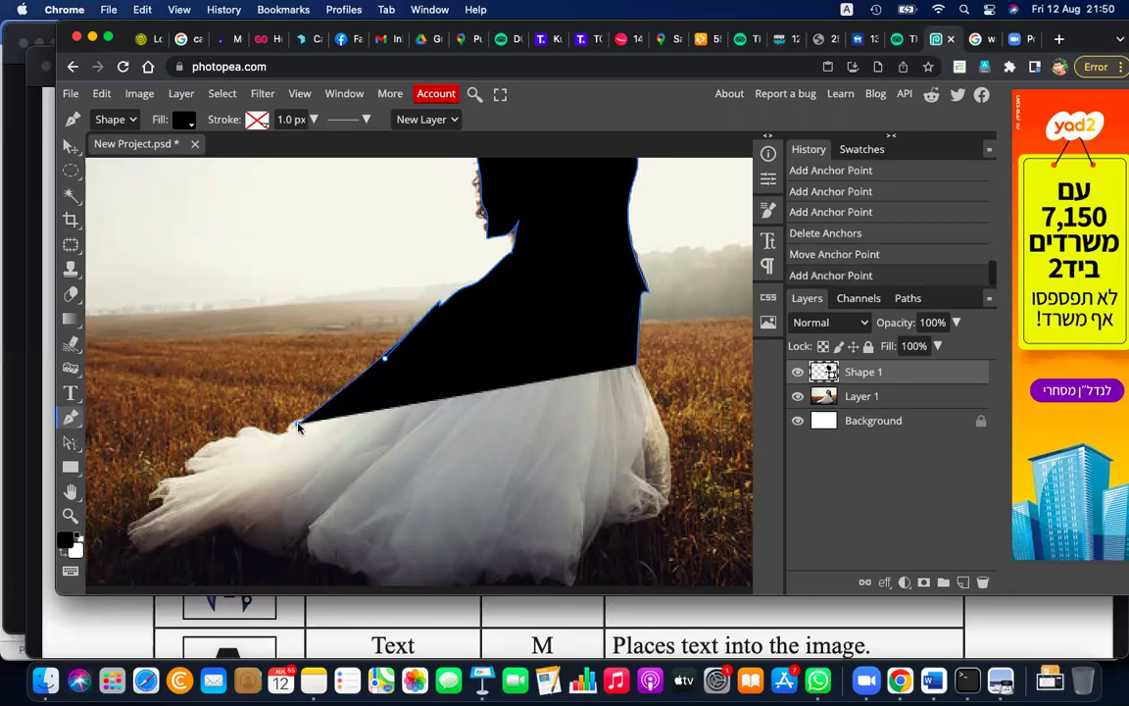
{"action": "left_click", "coordinate": [333, 479]}
{"action": "left_click", "coordinate": [519, 520]}
{"action": "left_click", "coordinate": [640, 487]}
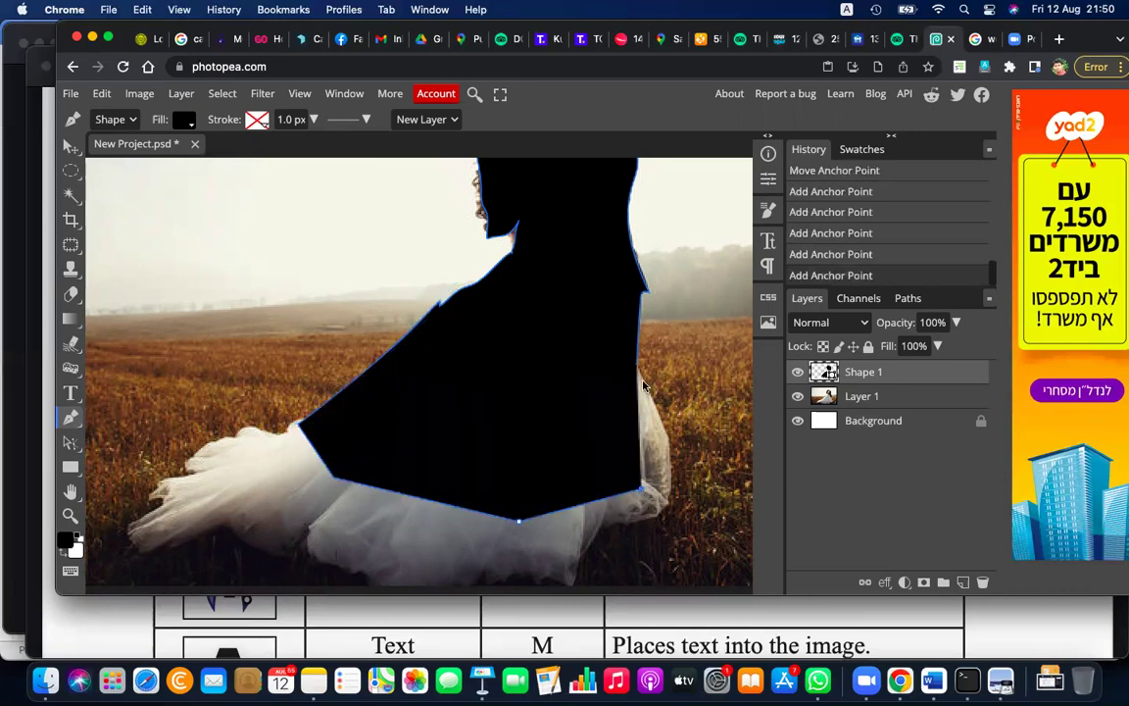
{"action": "left_click", "coordinate": [670, 454]}
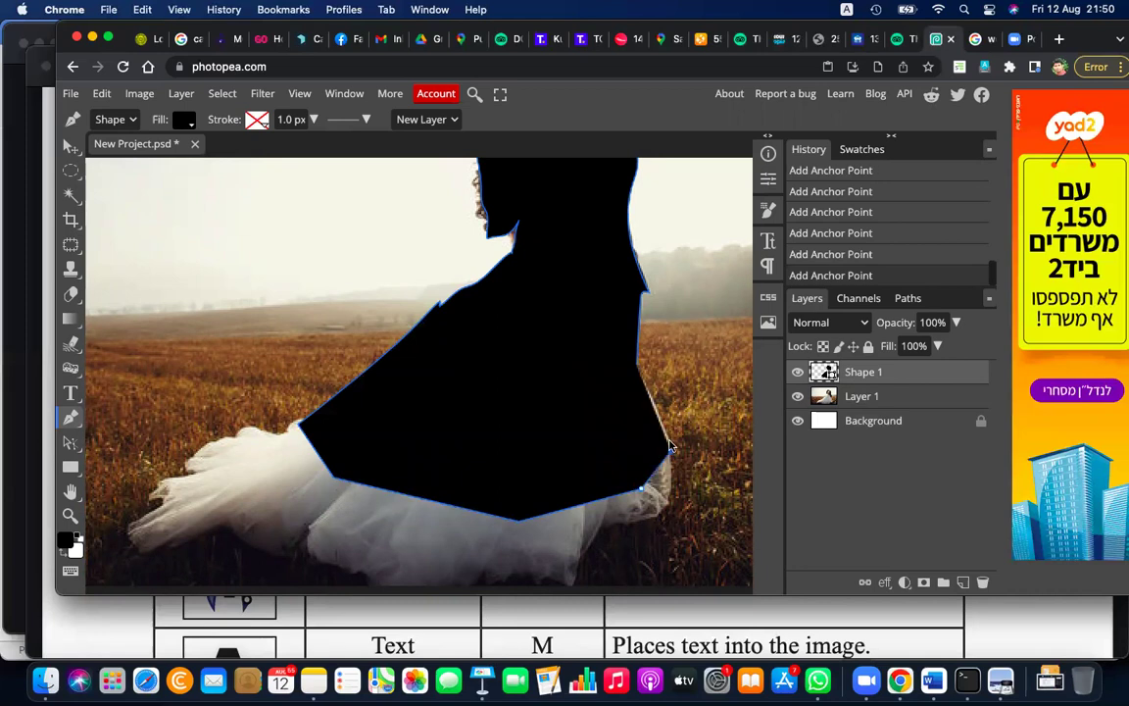
{"action": "left_click", "coordinate": [637, 370]}
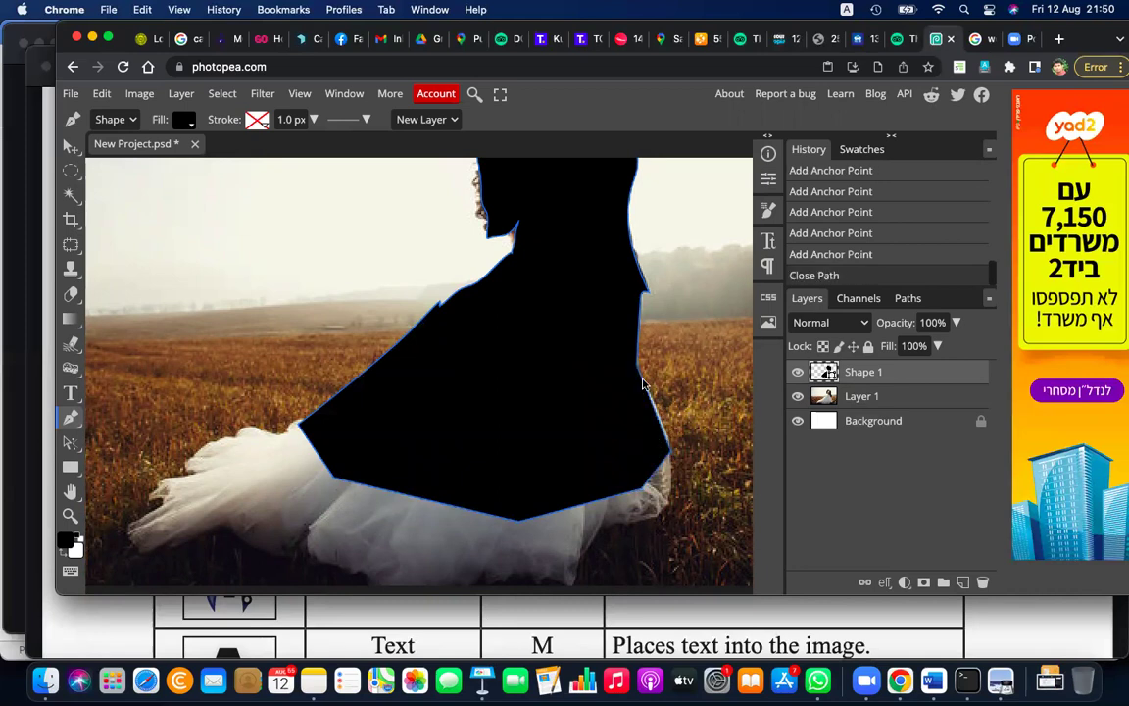
{"action": "scroll", "coordinate": [642, 384], "scroll_direction": "up", "scroll_amount": 3}
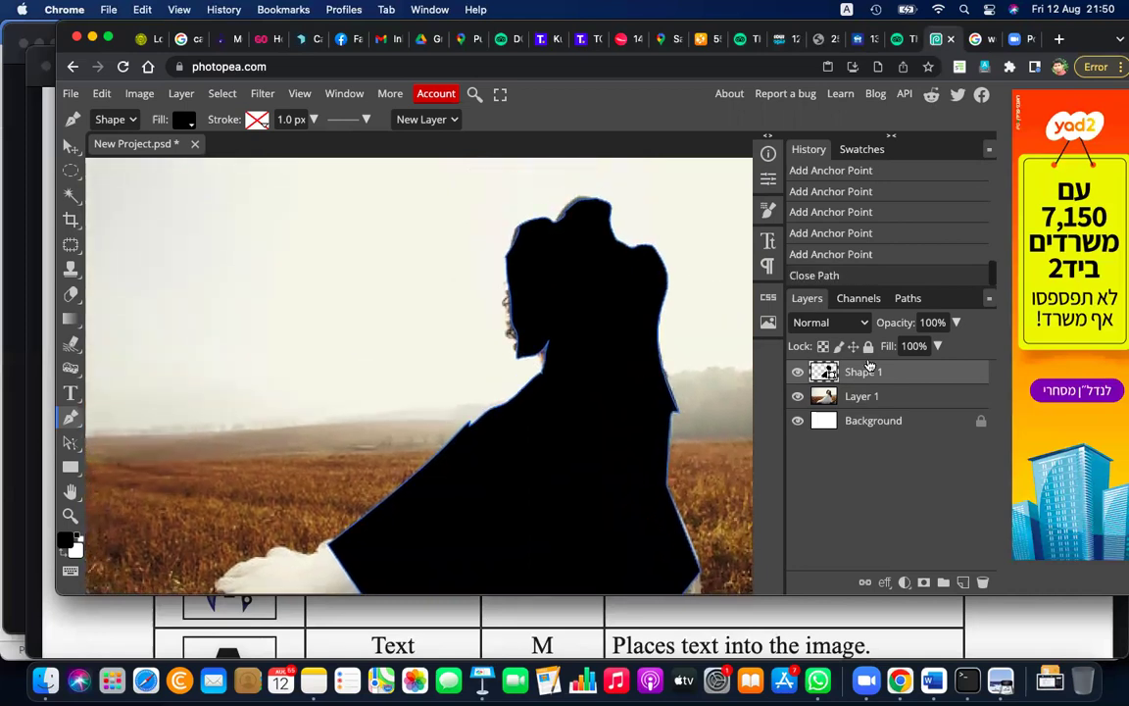
Step: Load the traced shape's pixels as a selection and hide the black shape layer
{"action": "right_click", "coordinate": [869, 367]}
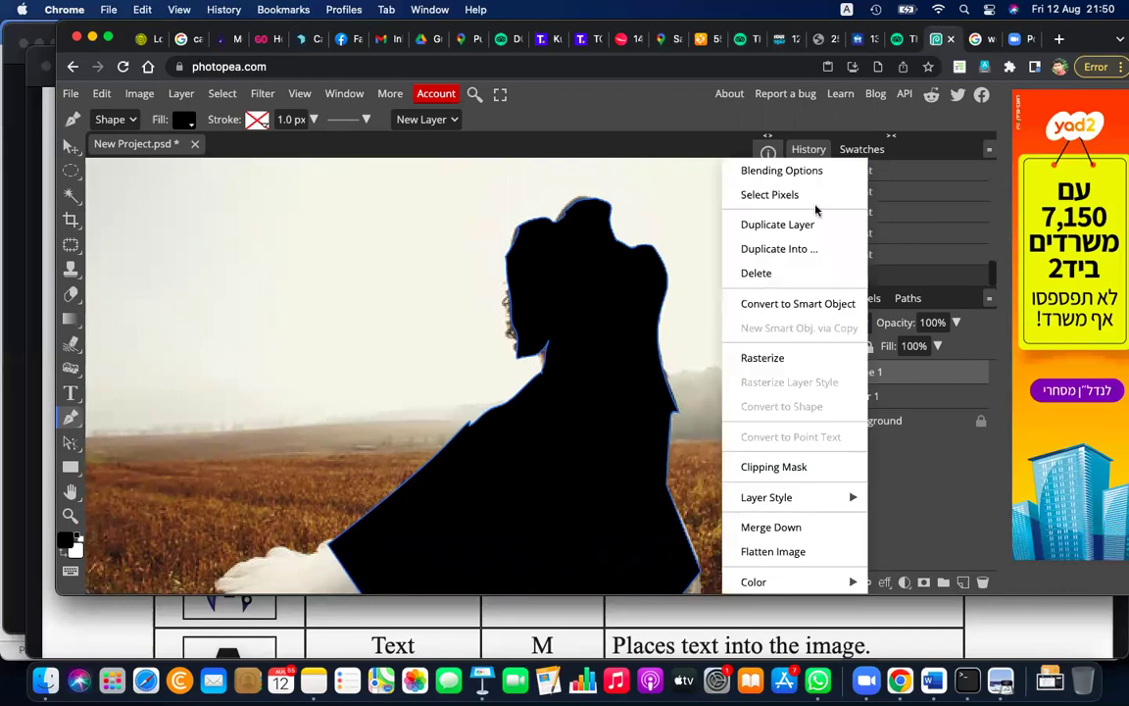
{"action": "left_click", "coordinate": [812, 195]}
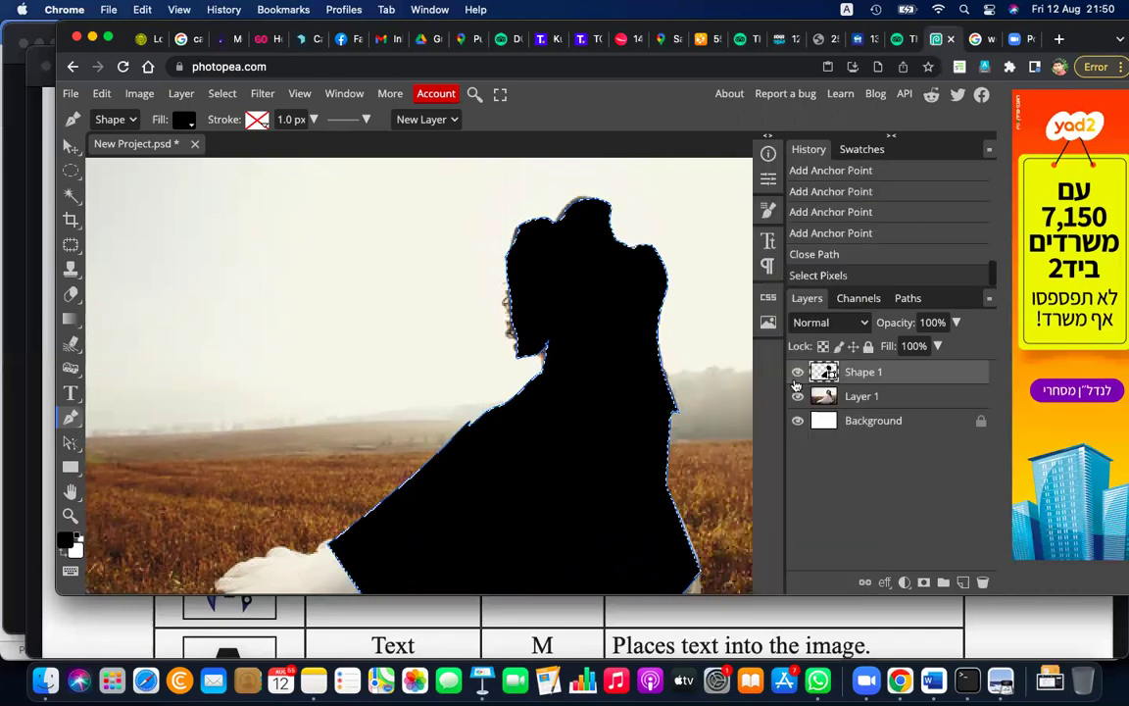
{"action": "left_click", "coordinate": [798, 372]}
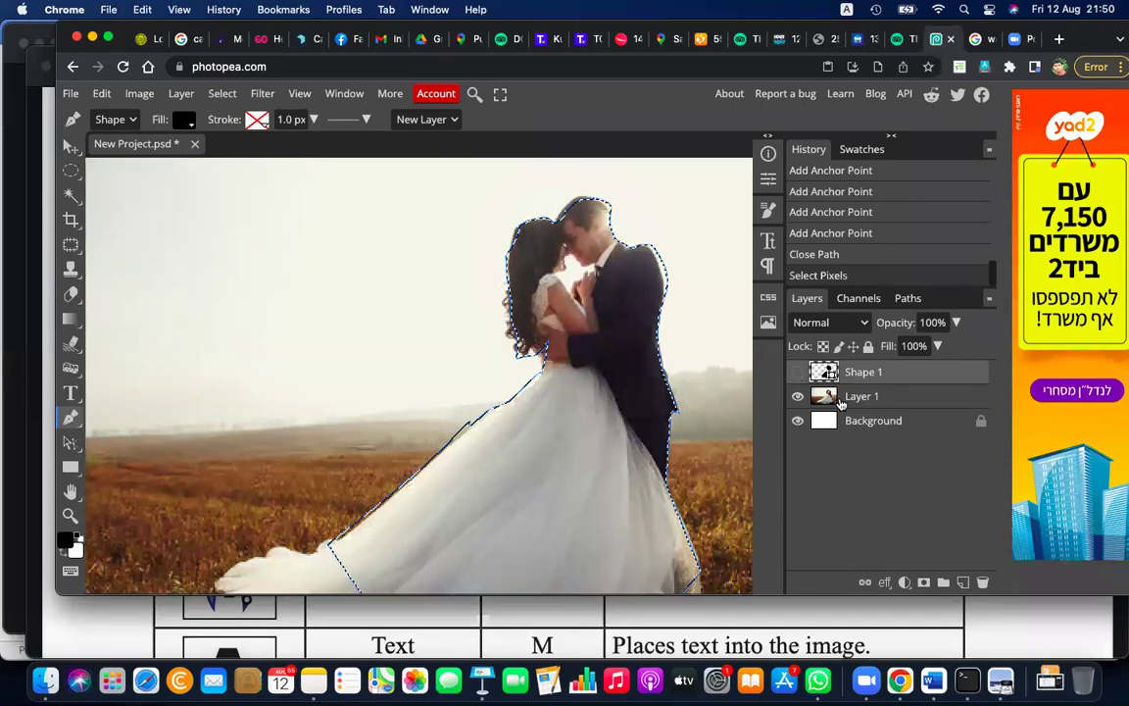
{"action": "left_click", "coordinate": [823, 396]}
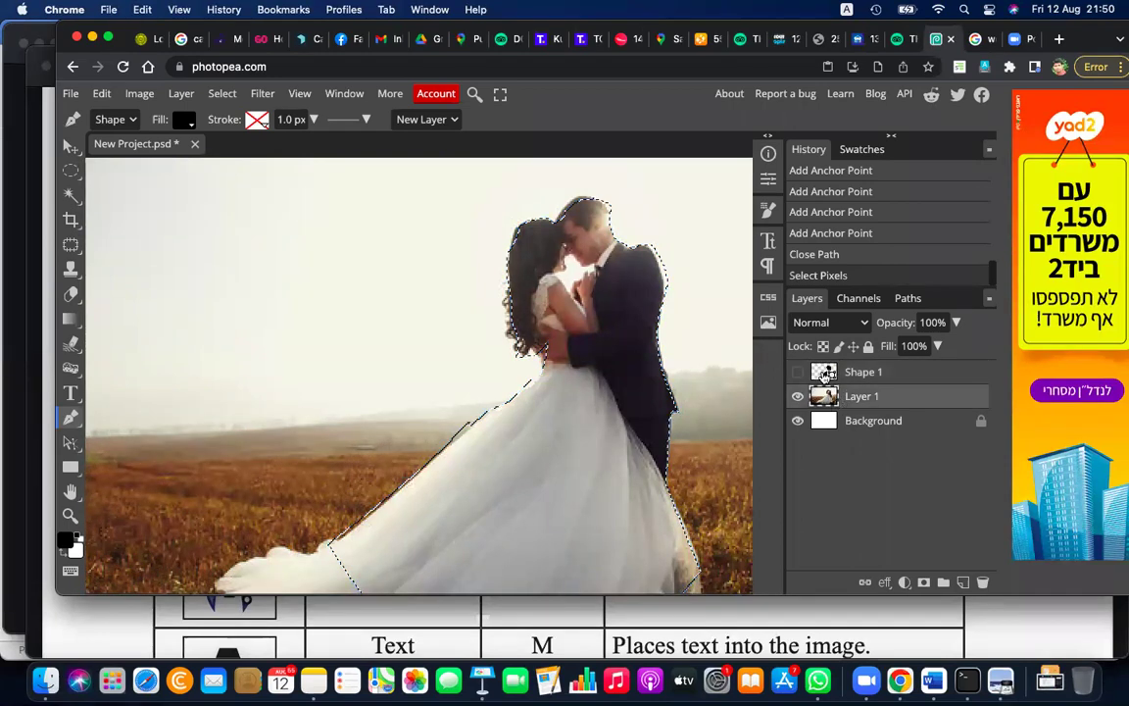
{"action": "left_click", "coordinate": [826, 375]}
{"action": "left_click", "coordinate": [830, 398]}
{"action": "left_click", "coordinate": [829, 373]}
{"action": "left_click", "coordinate": [872, 420]}
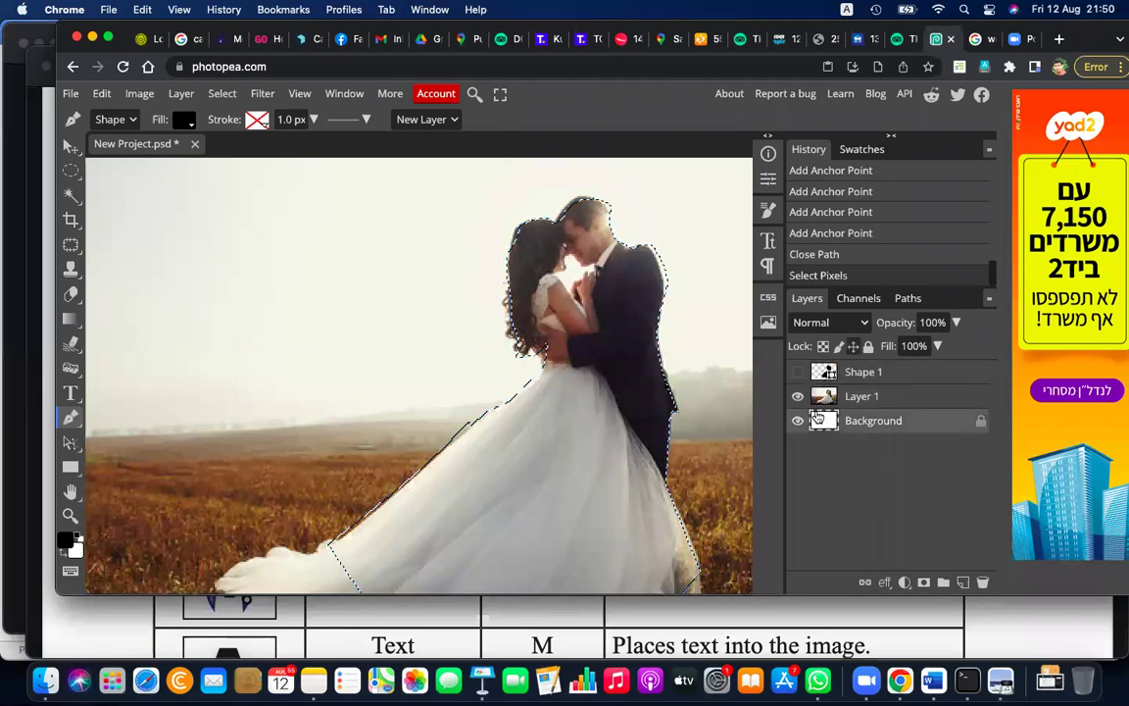
Step: Reload the selection from the hidden shape layer's pixels
{"action": "left_click", "coordinate": [881, 373]}
{"action": "right_click", "coordinate": [881, 374]}
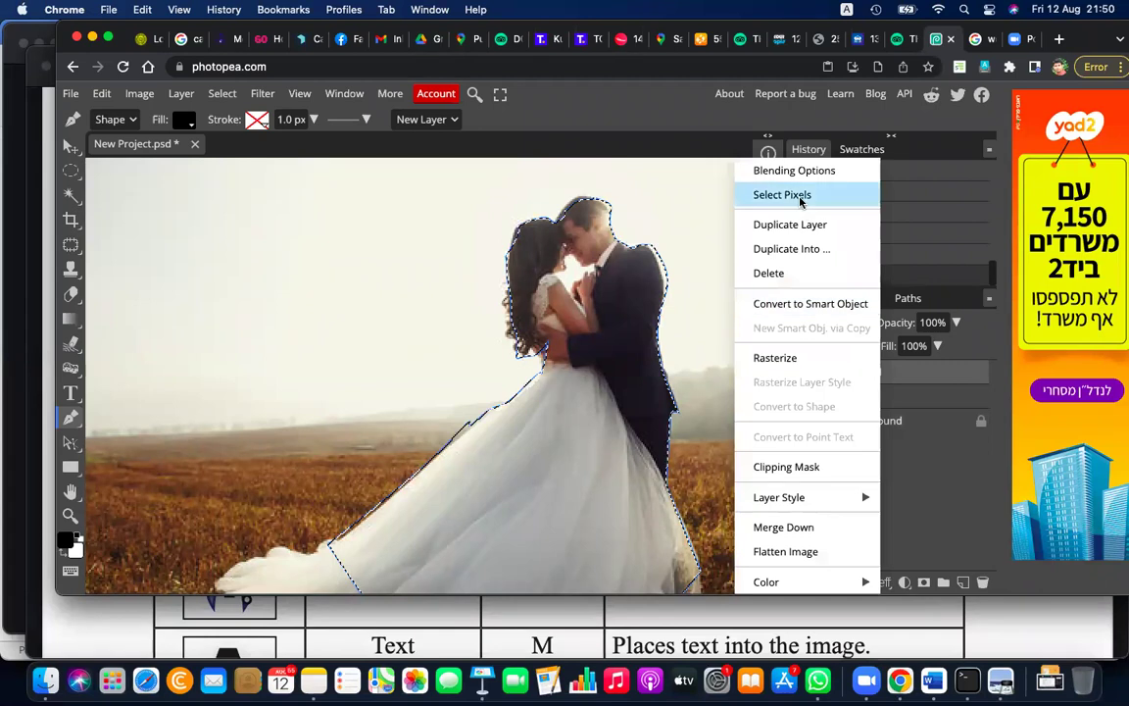
{"action": "left_click", "coordinate": [798, 196]}
{"action": "left_click", "coordinate": [797, 372]}
{"action": "left_click", "coordinate": [797, 371]}
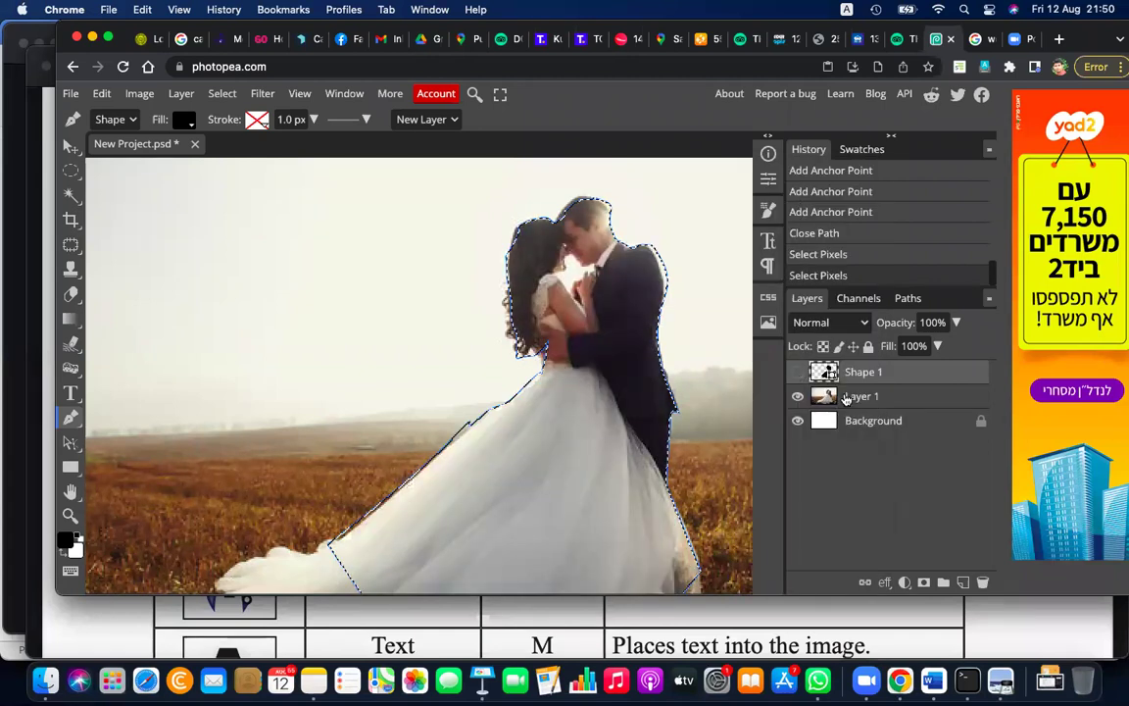
Step: Clear the couple area from the photo layer, paste the couple as Layer 2, open a blank tab
{"action": "left_click", "coordinate": [847, 397]}
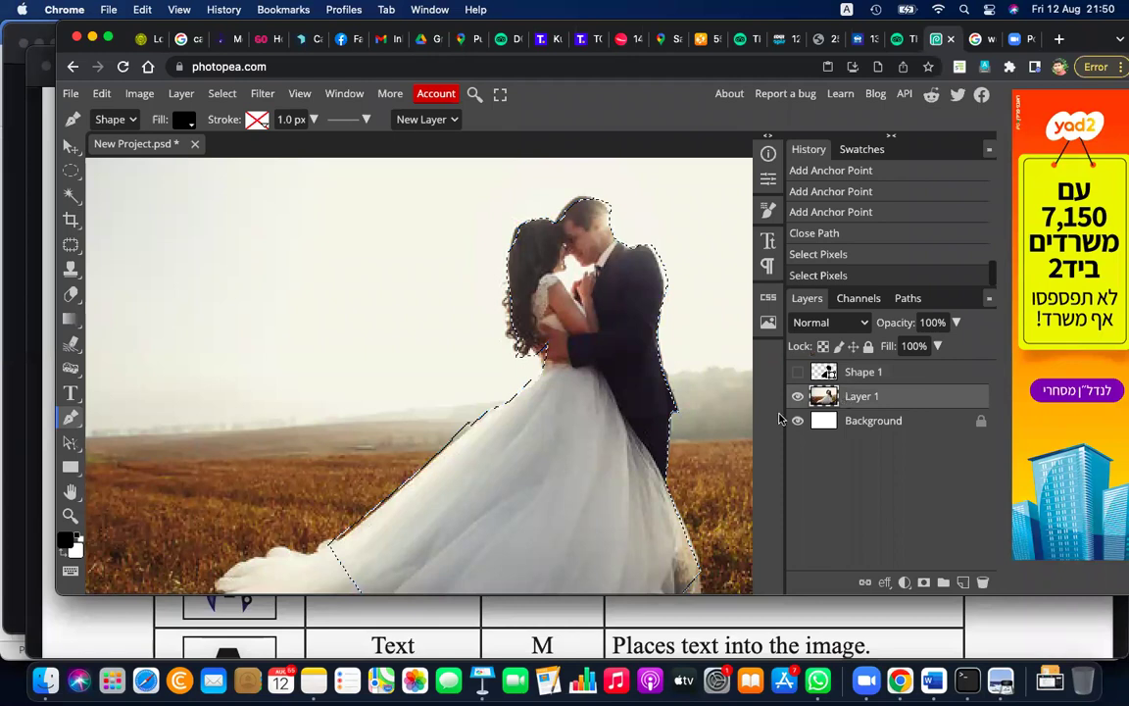
{"action": "key", "text": "Delete"}
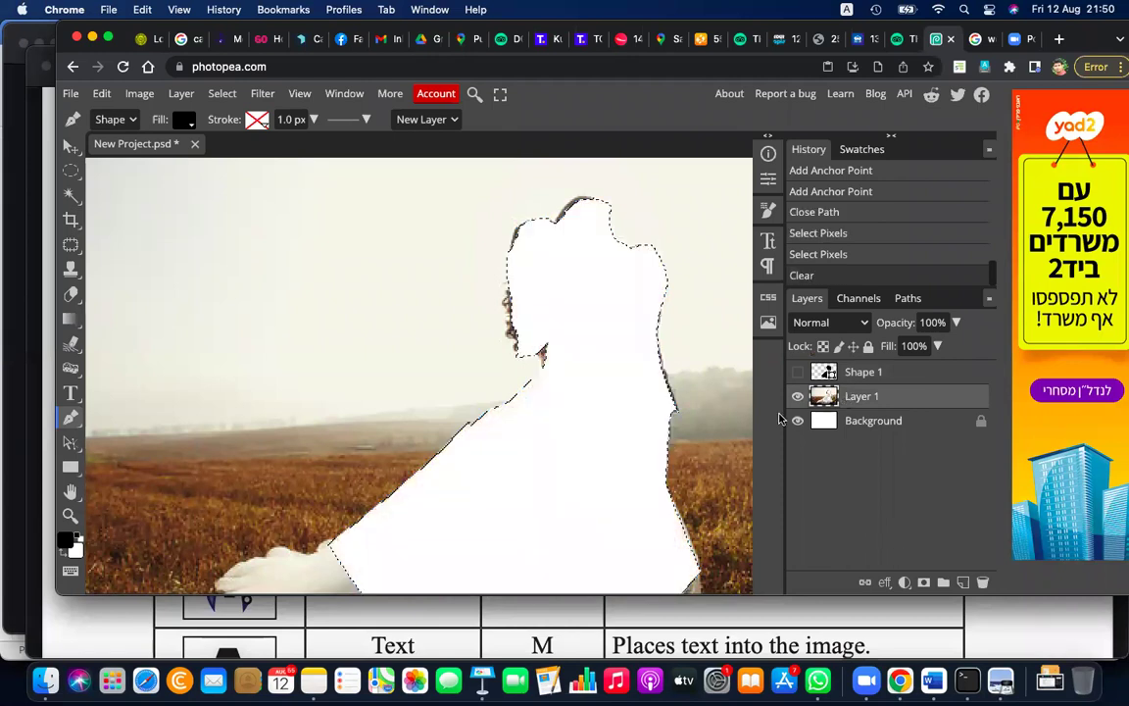
{"action": "key", "text": "Delete"}
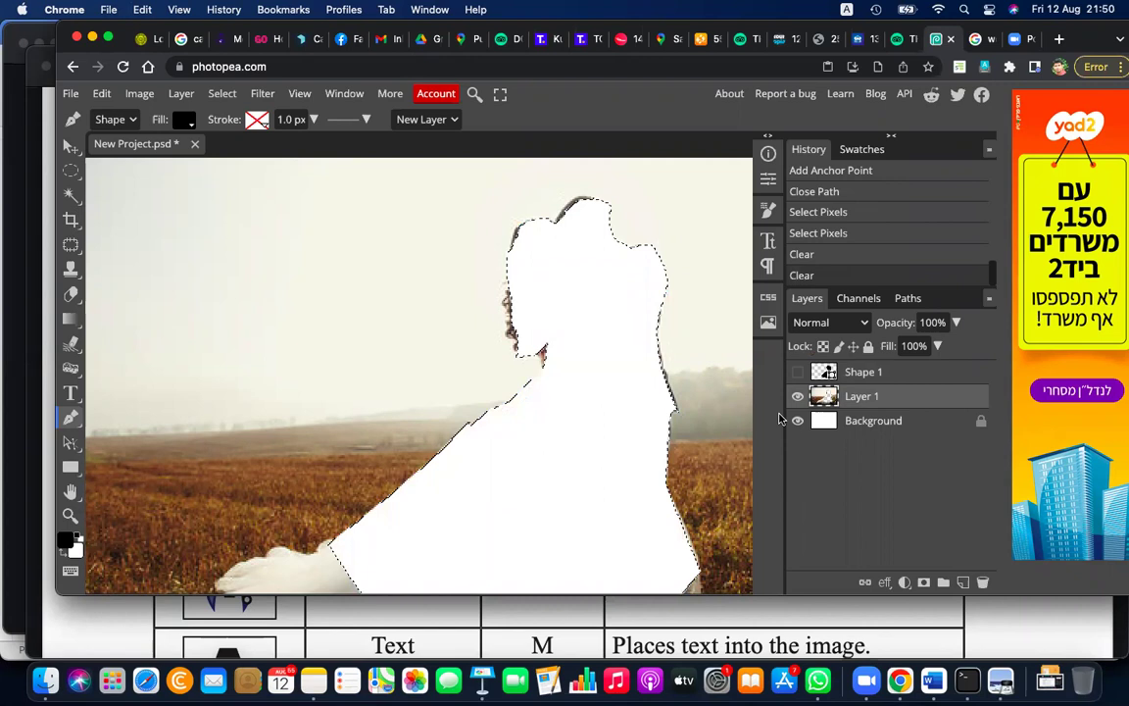
{"action": "key", "text": "ctrl+z"}
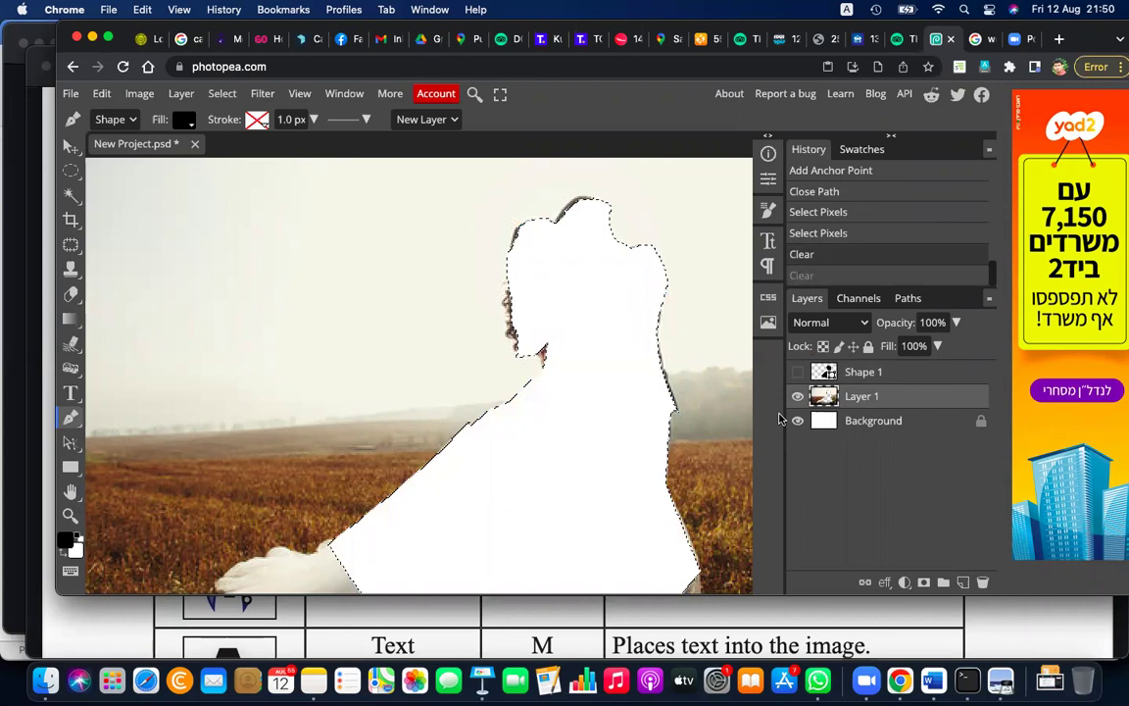
{"action": "key", "text": "ctrl+z"}
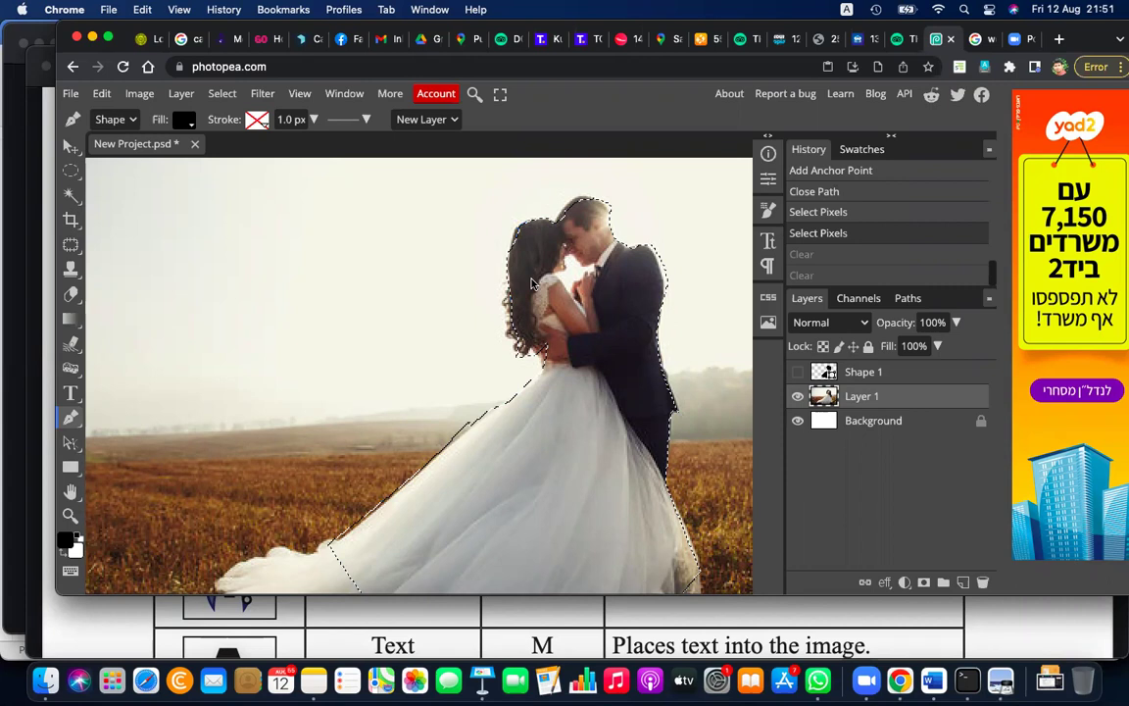
{"action": "key", "text": "Delete"}
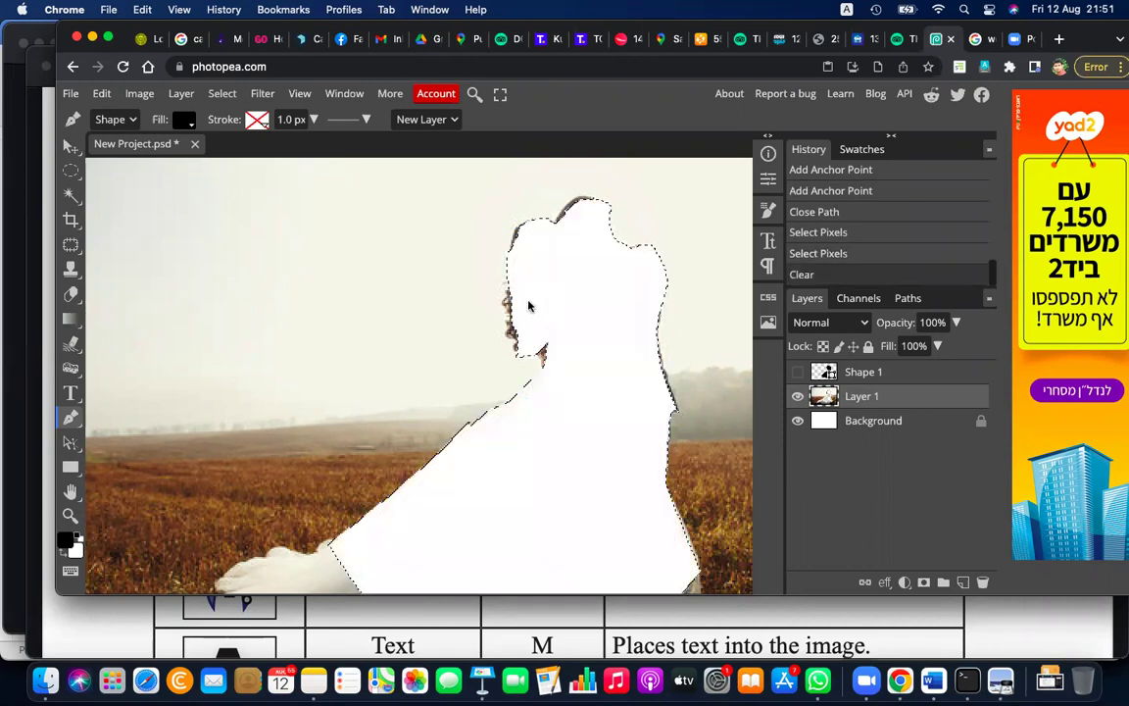
{"action": "key", "text": "super+v"}
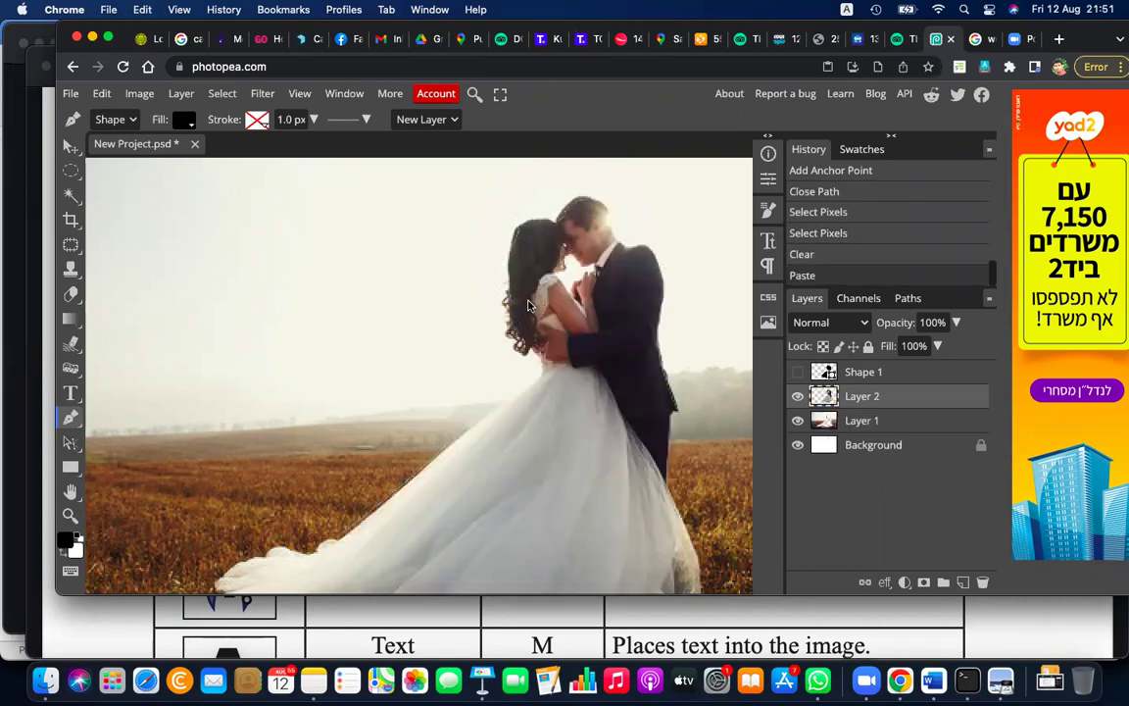
{"action": "key", "text": "super+t"}
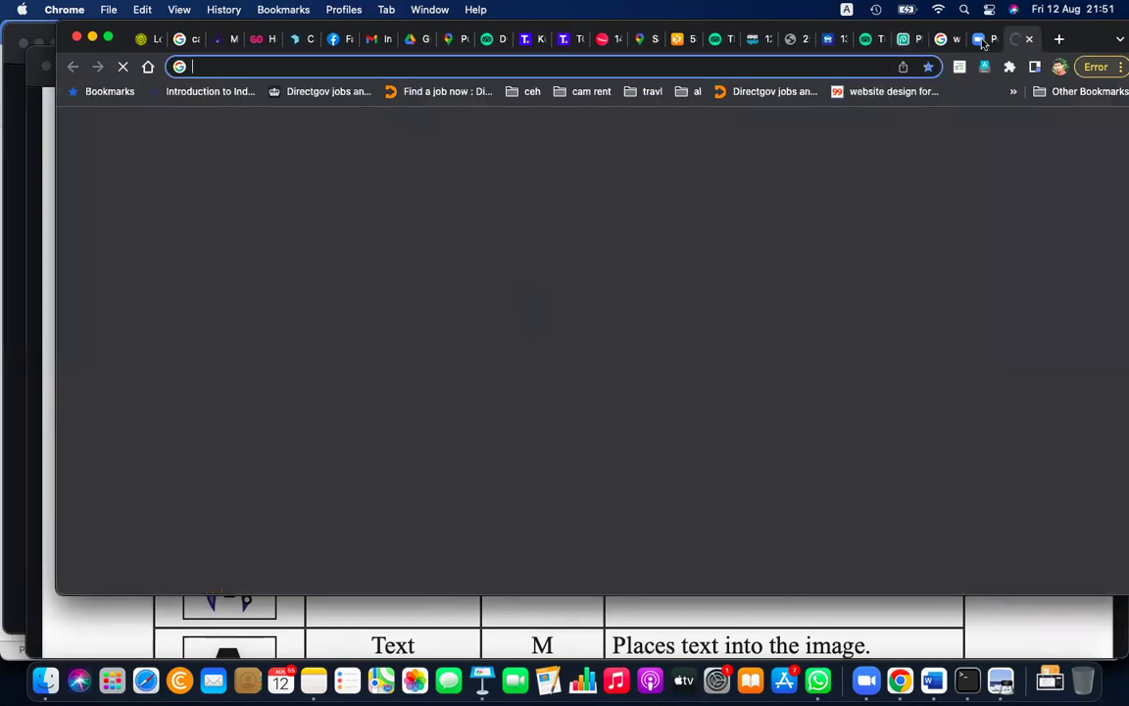
Step: Back in Photopea, nudge the pasted couple Layer 2 down a few pixels with Move
{"action": "left_click", "coordinate": [911, 39]}
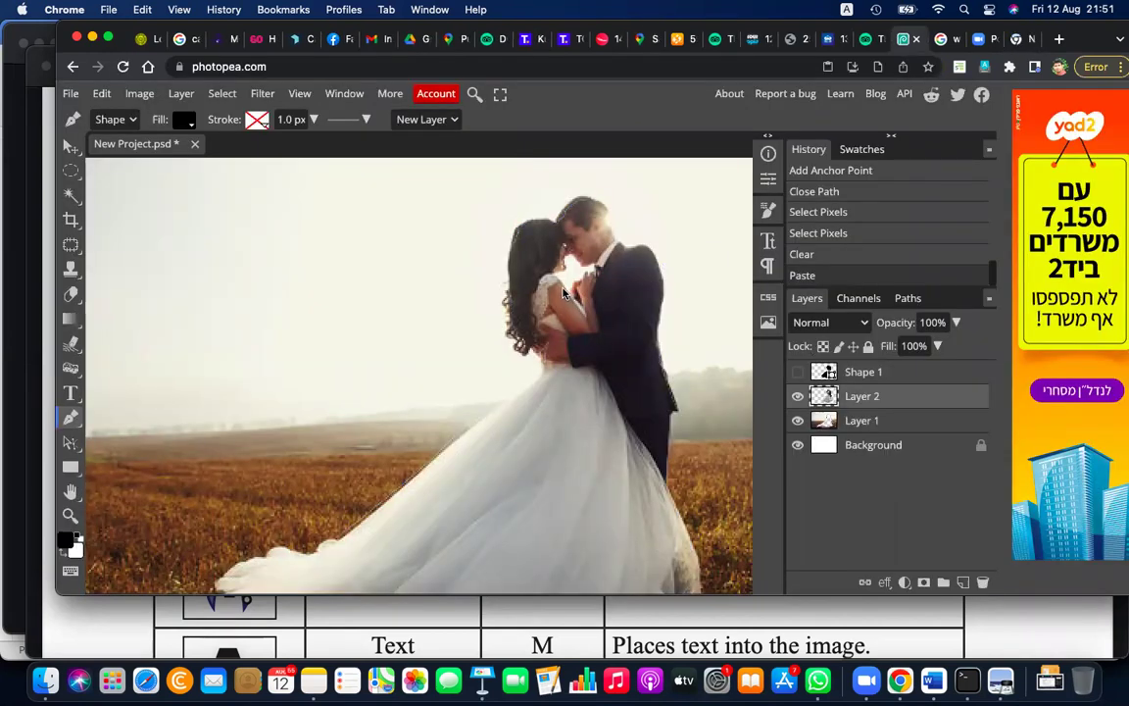
{"action": "left_click", "coordinate": [70, 145]}
{"action": "left_click_drag", "start_coordinate": [600, 314], "coordinate": [600, 316]}
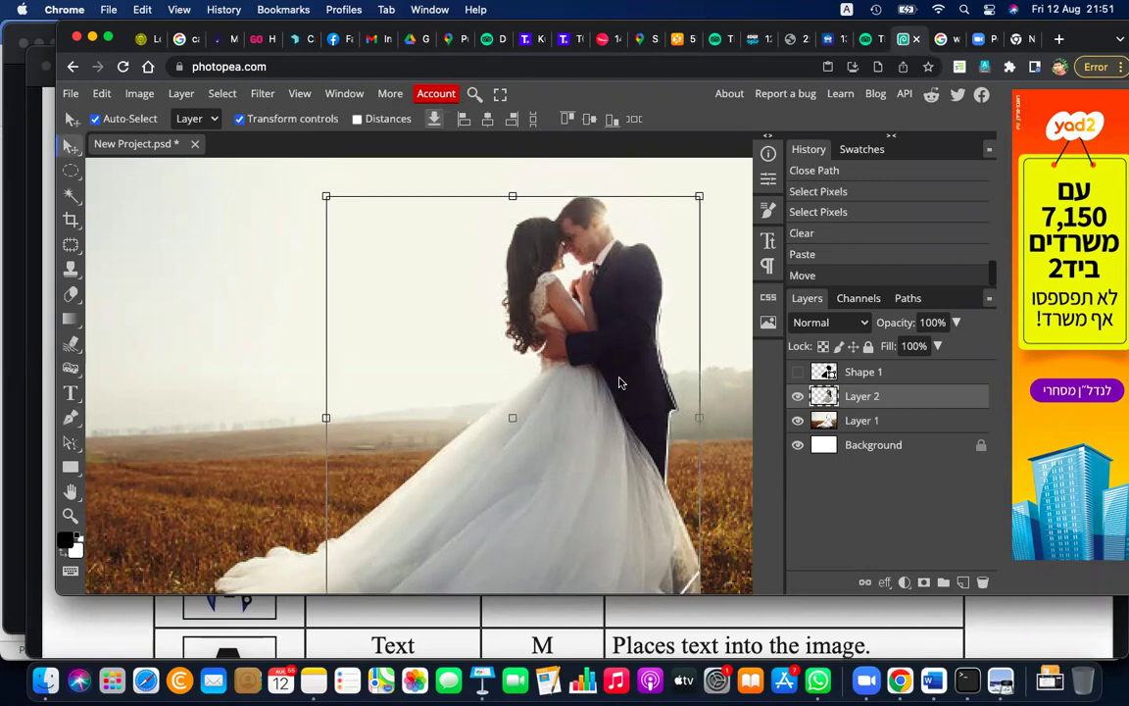
{"action": "key", "text": "Down"}
{"action": "key", "text": "Down"}
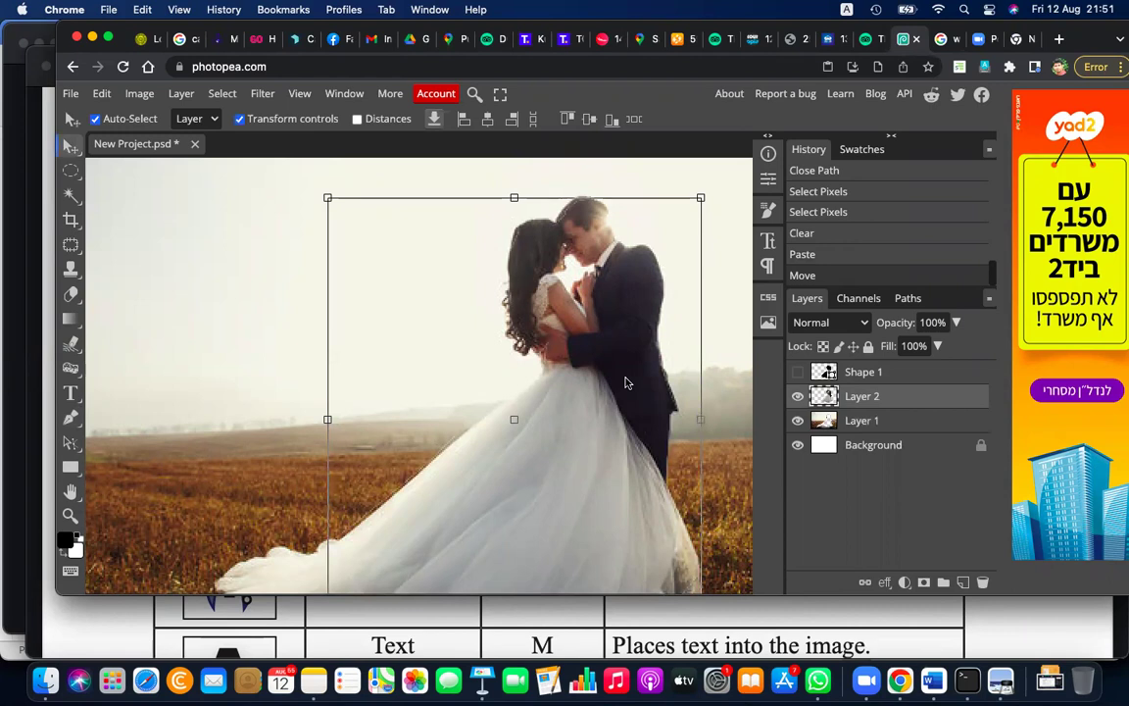
{"action": "left_click", "coordinate": [882, 421]}
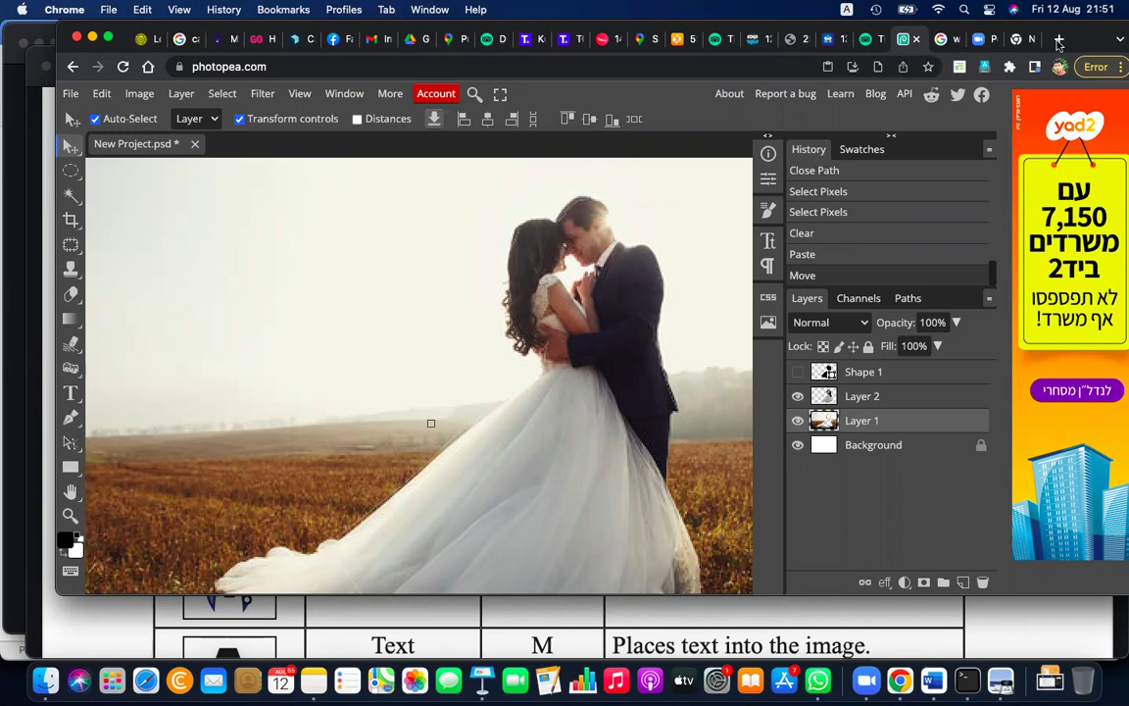
Step: Search Google Images for 'sky' and copy a pastel pink-cloud sky picture
{"action": "left_click", "coordinate": [928, 45]}
{"action": "triple_click", "coordinate": [218, 98]}
{"action": "type", "text": "sky"}
{"action": "key", "text": "Return"}
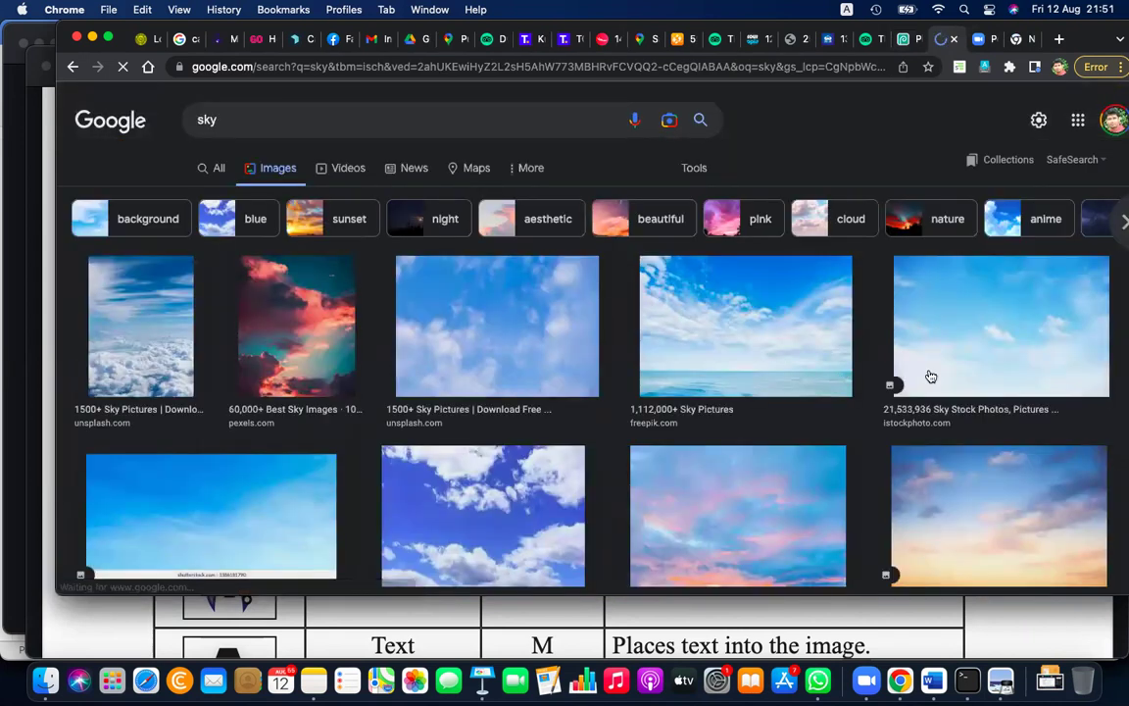
{"action": "scroll", "coordinate": [862, 392], "scroll_direction": "down", "scroll_amount": 3}
{"action": "left_click", "coordinate": [780, 402]}
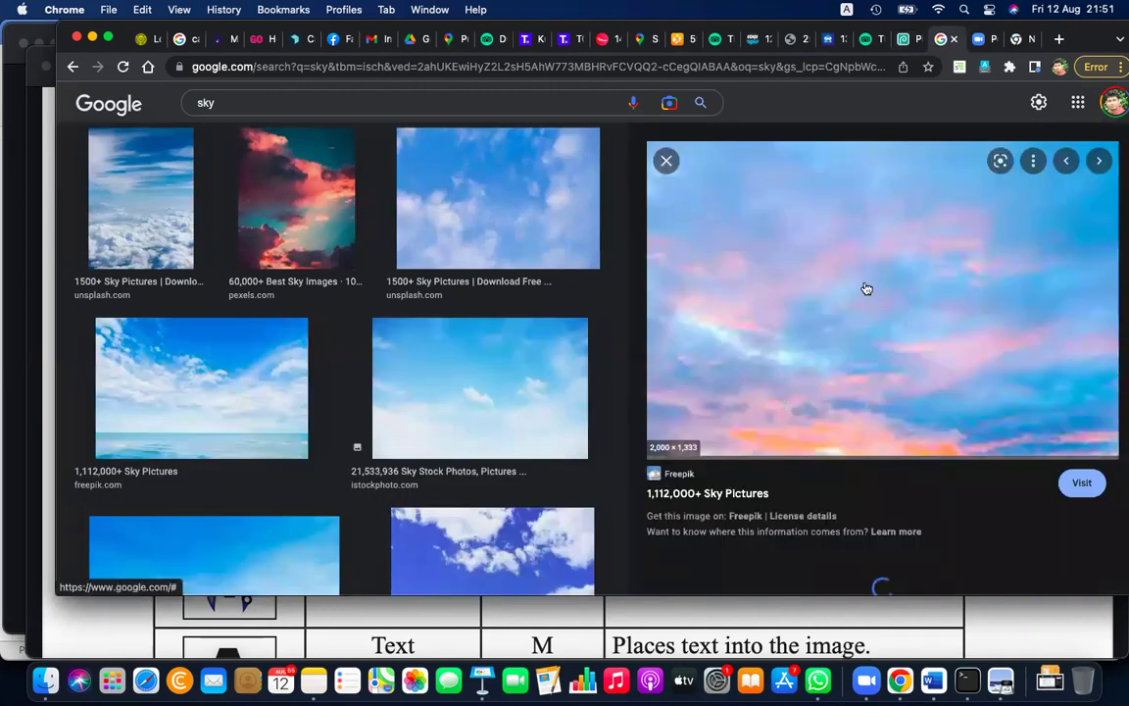
{"action": "right_click", "coordinate": [867, 288]}
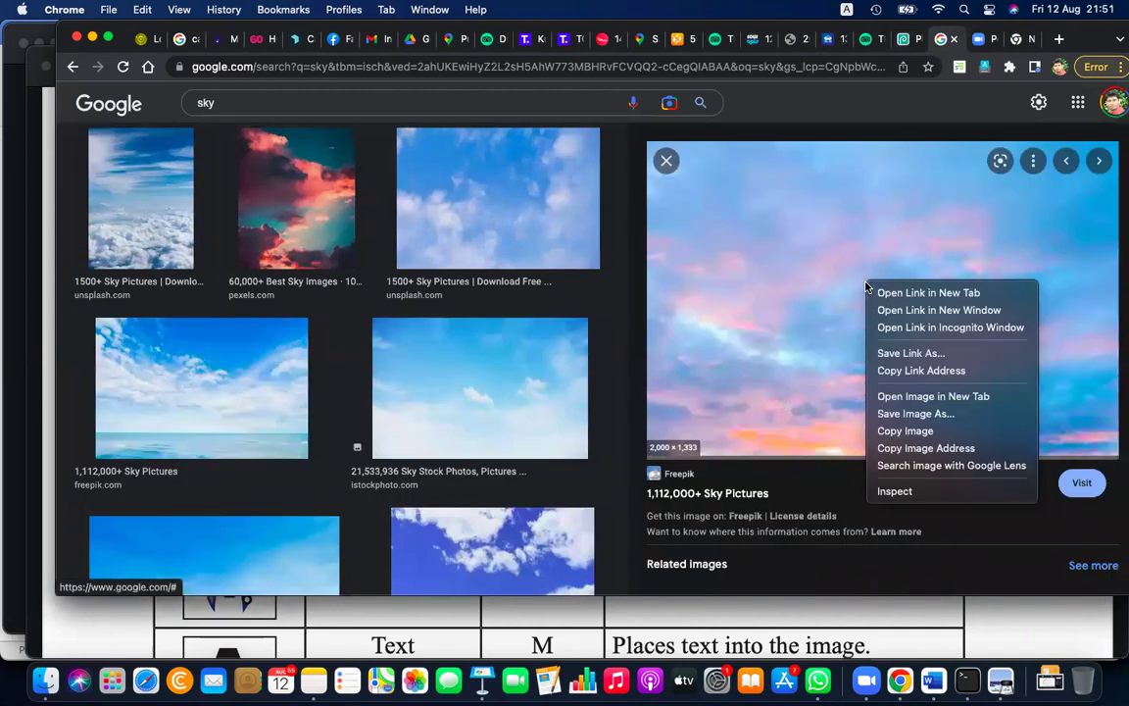
{"action": "left_click", "coordinate": [890, 432]}
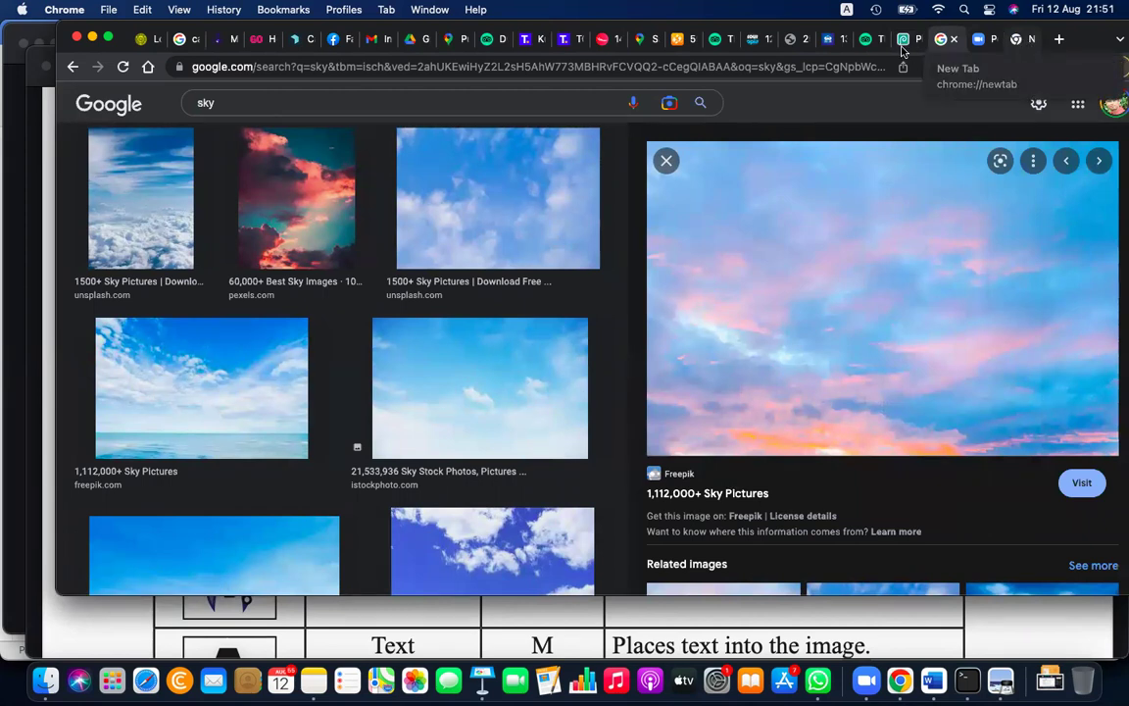
{"action": "left_click", "coordinate": [902, 44]}
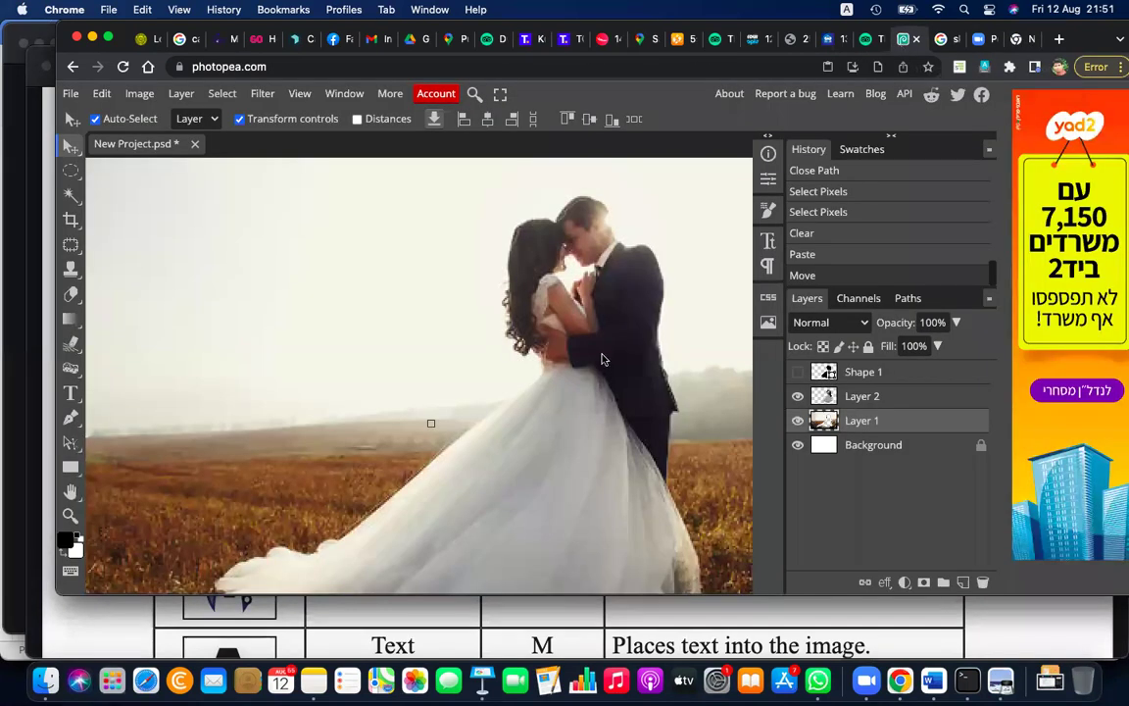
Step: Paste the sky as Layer 3 and scale it over the upper part of the picture
{"action": "key", "text": "super+v"}
{"action": "key", "text": "super+minus"}
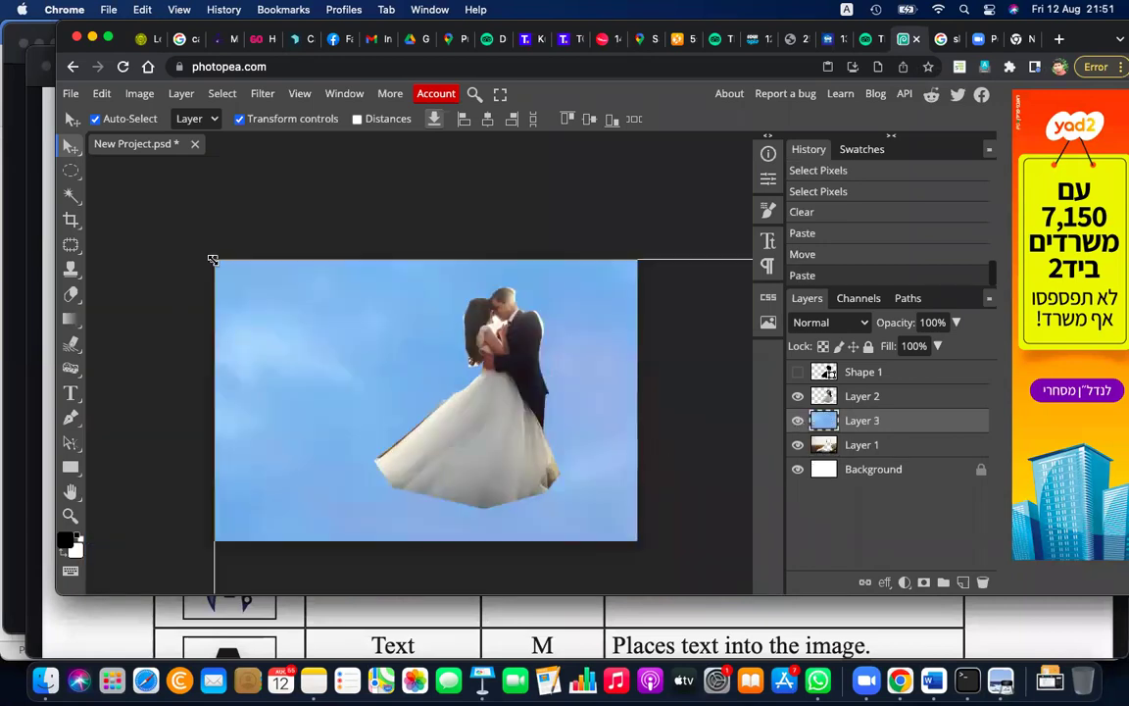
{"action": "left_click_drag", "start_coordinate": [213, 259], "coordinate": [316, 336]}
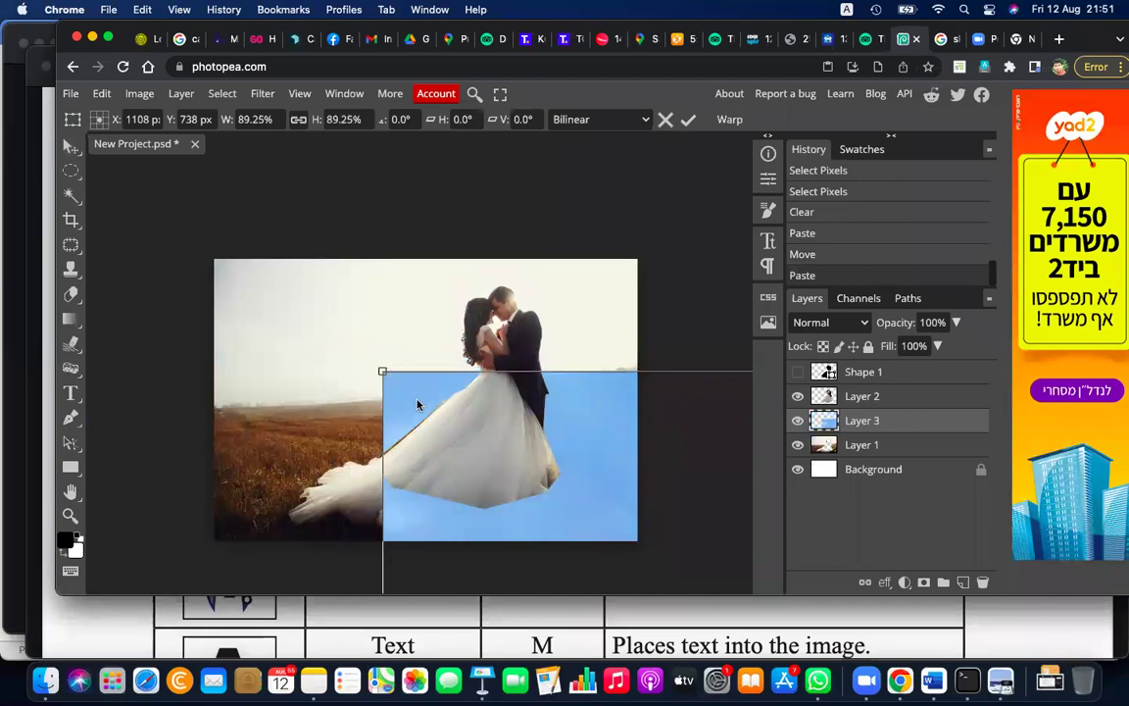
{"action": "mouse_move", "coordinate": [159, 207]}
{"action": "left_mouse_down"}
{"action": "mouse_move", "coordinate": [405, 389]}
{"action": "mouse_move", "coordinate": [195, 222]}
{"action": "mouse_move", "coordinate": [605, 500]}
{"action": "left_mouse_up"}
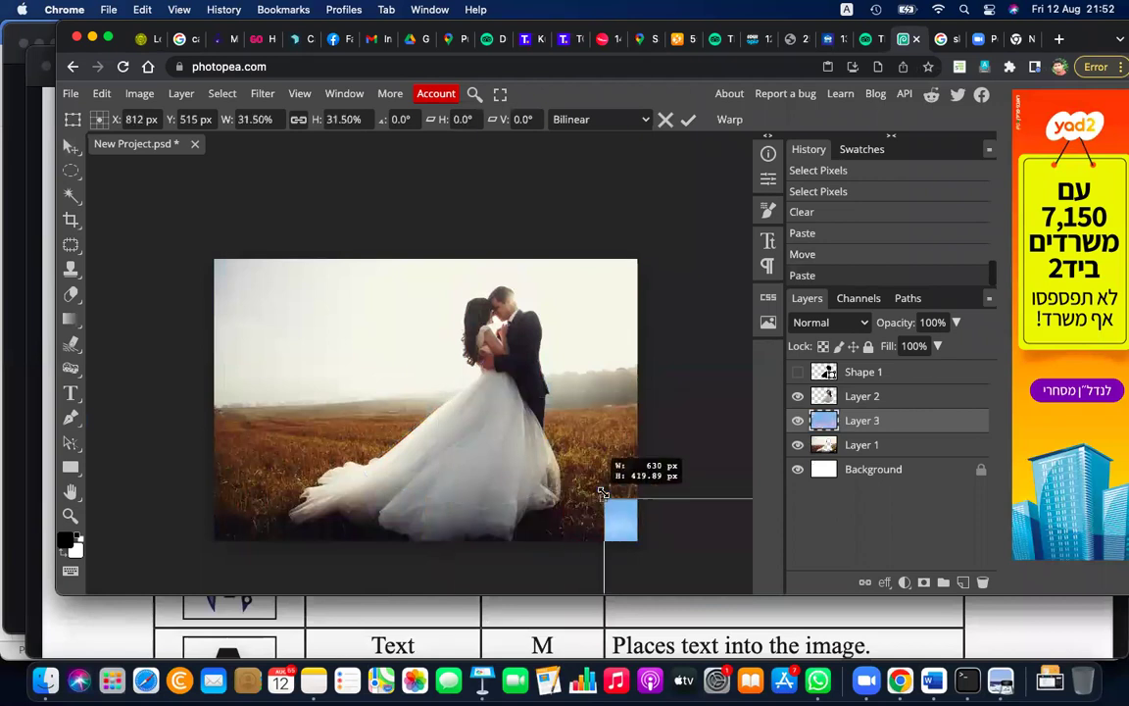
{"action": "mouse_move", "coordinate": [720, 557]}
{"action": "left_mouse_down"}
{"action": "mouse_move", "coordinate": [314, 286]}
{"action": "mouse_move", "coordinate": [335, 84]}
{"action": "mouse_move", "coordinate": [319, 151]}
{"action": "left_mouse_up"}
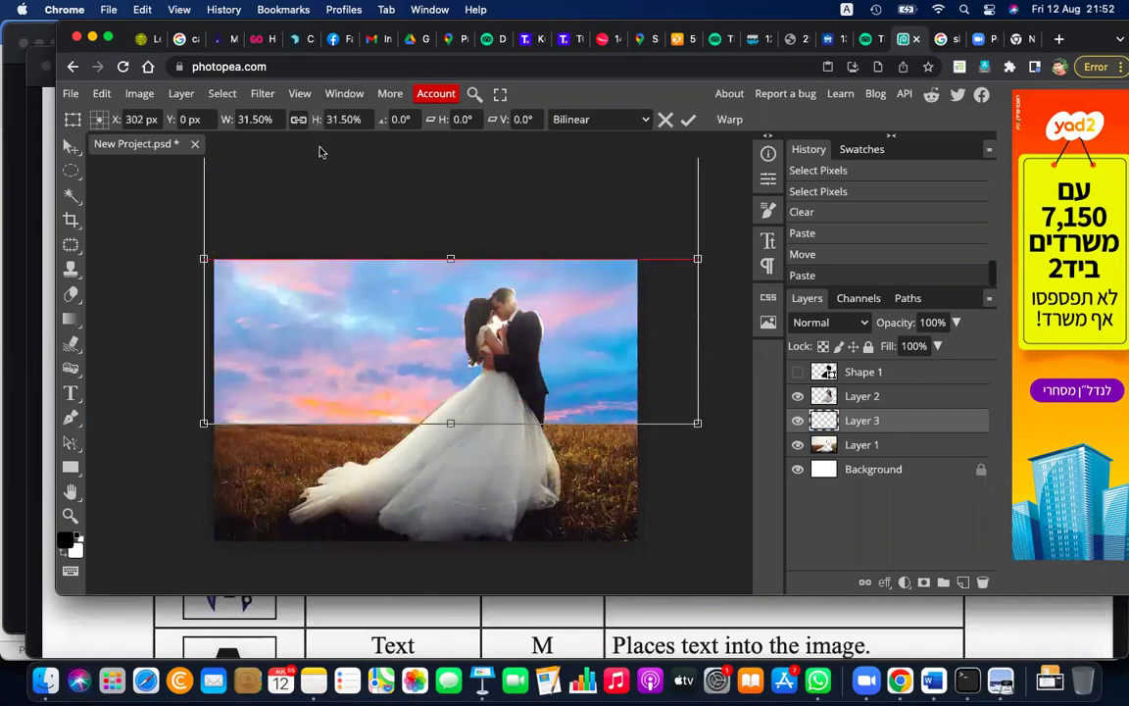
{"action": "key", "text": "Return"}
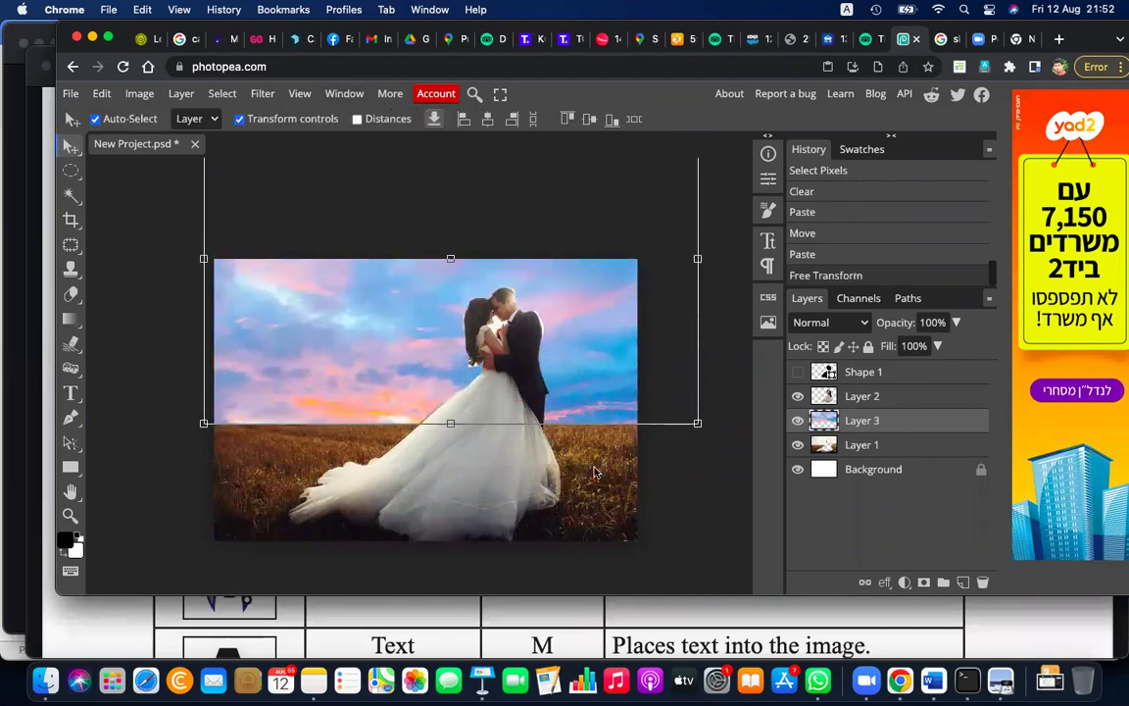
Step: Try Multiply, Overlay and Soft Light blend modes on the sky layer, settling on Multiply
{"action": "left_click", "coordinate": [850, 444]}
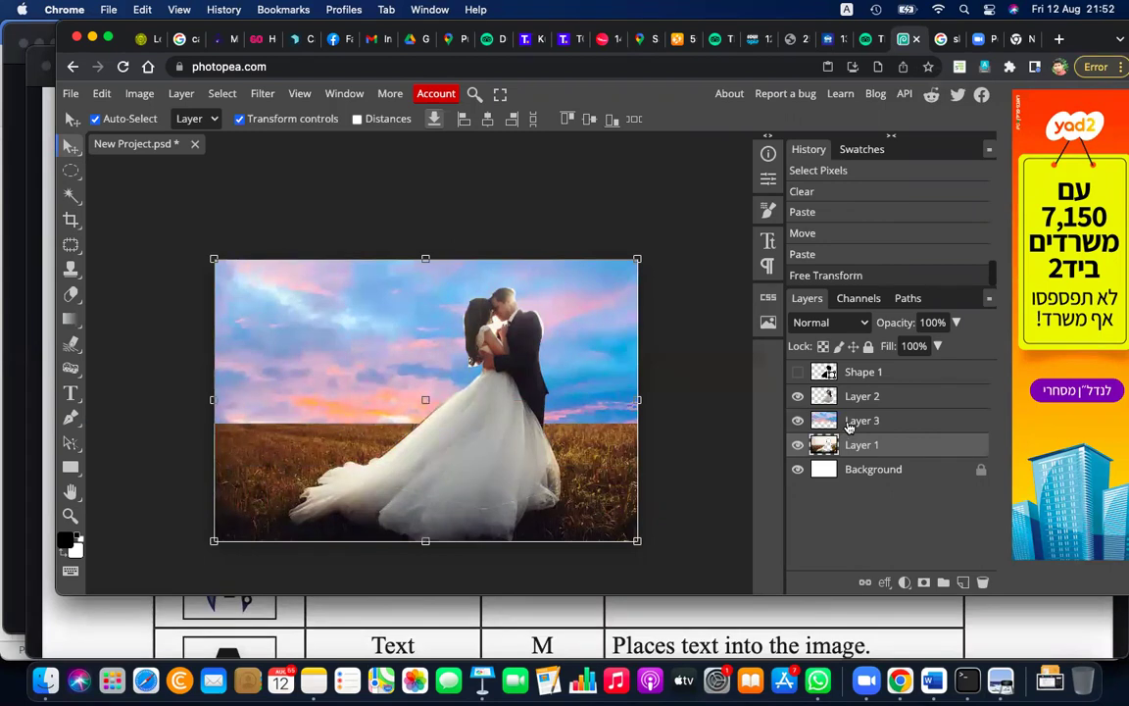
{"action": "left_click", "coordinate": [848, 424]}
{"action": "left_click", "coordinate": [829, 323]}
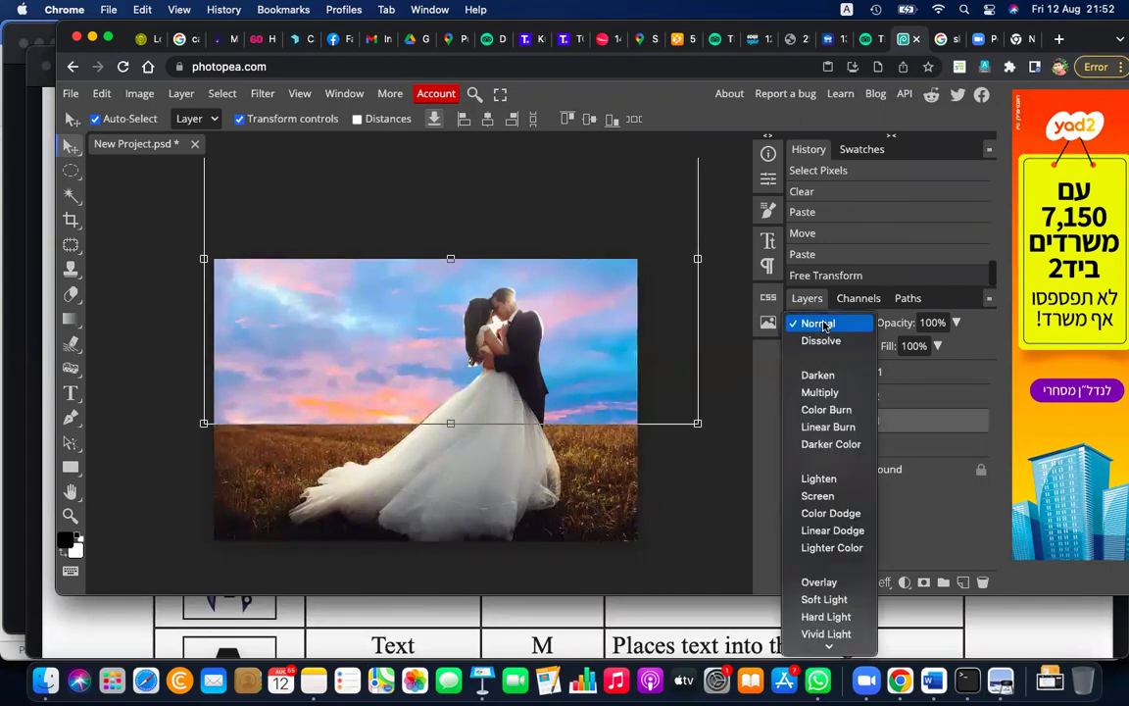
{"action": "left_click", "coordinate": [824, 392]}
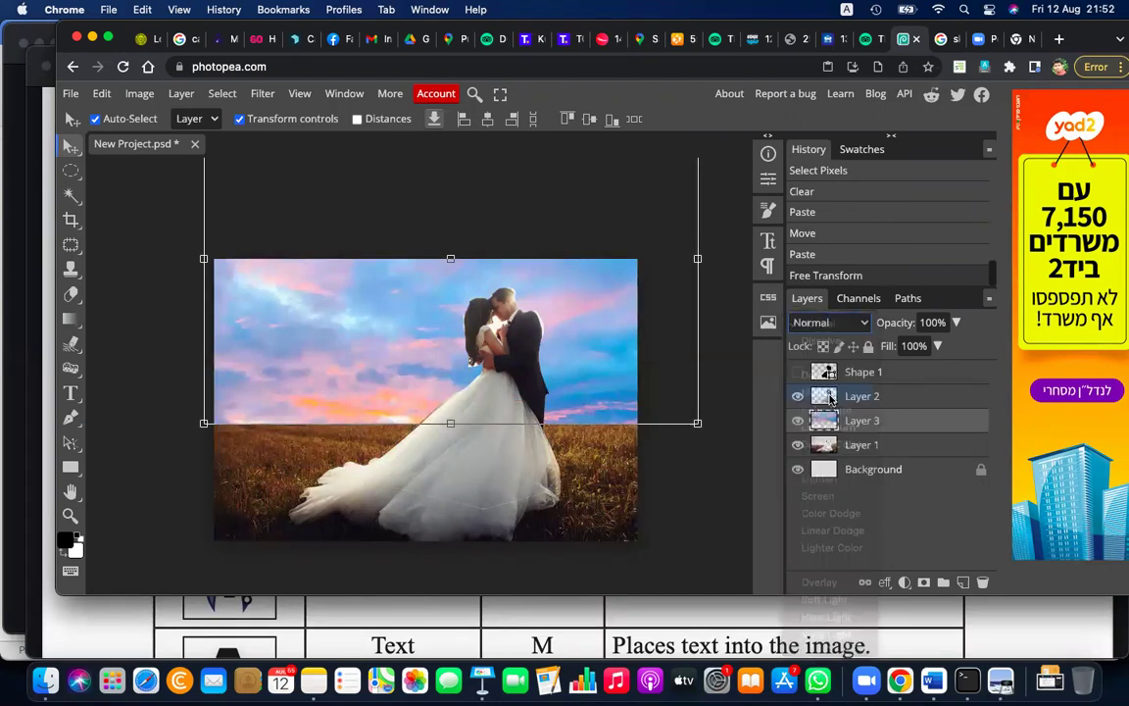
{"action": "left_click", "coordinate": [849, 324]}
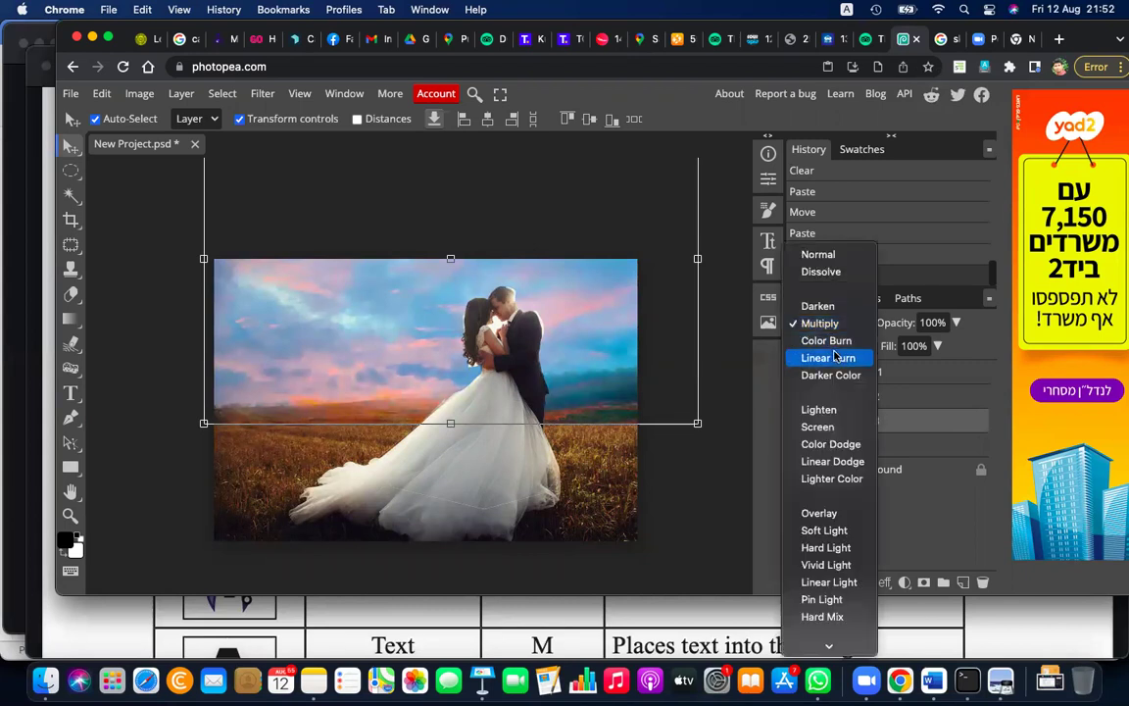
{"action": "left_click", "coordinate": [818, 512]}
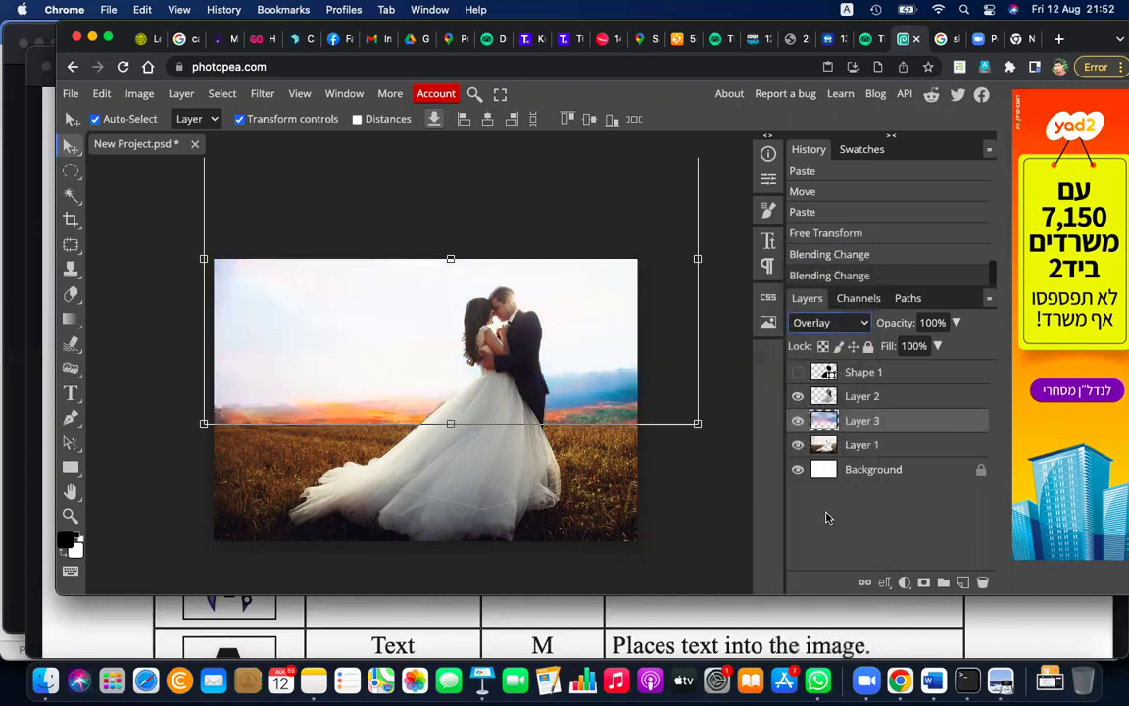
{"action": "left_click", "coordinate": [831, 322]}
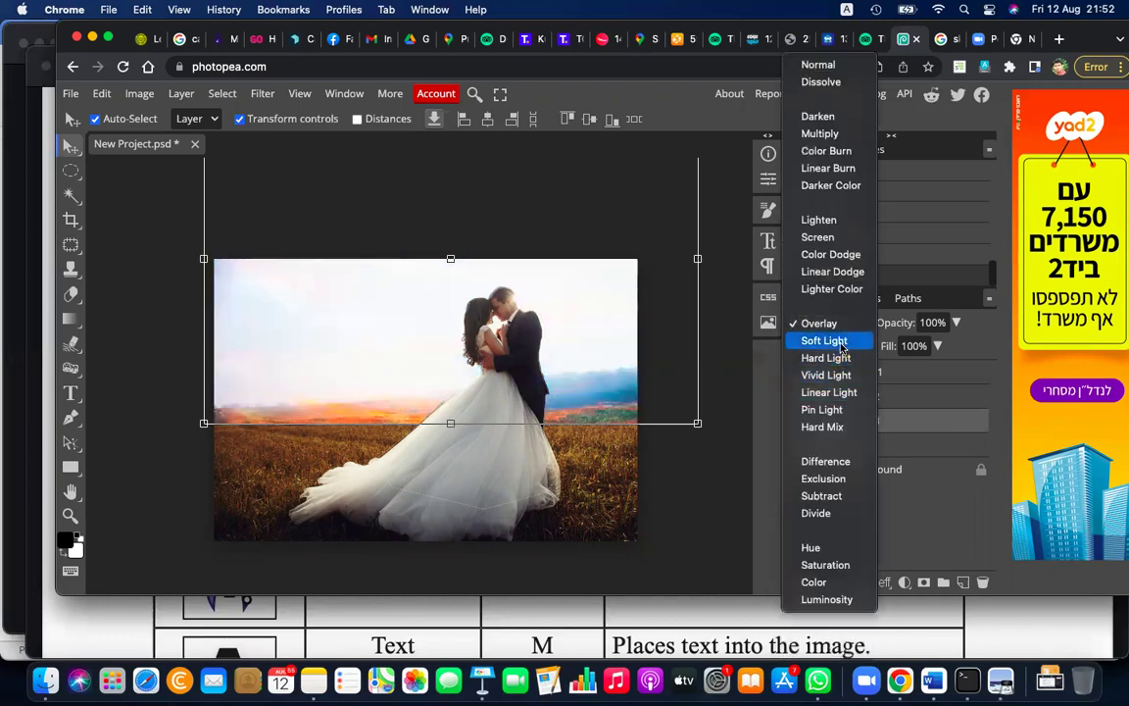
{"action": "left_click", "coordinate": [826, 340]}
{"action": "left_click", "coordinate": [849, 324]}
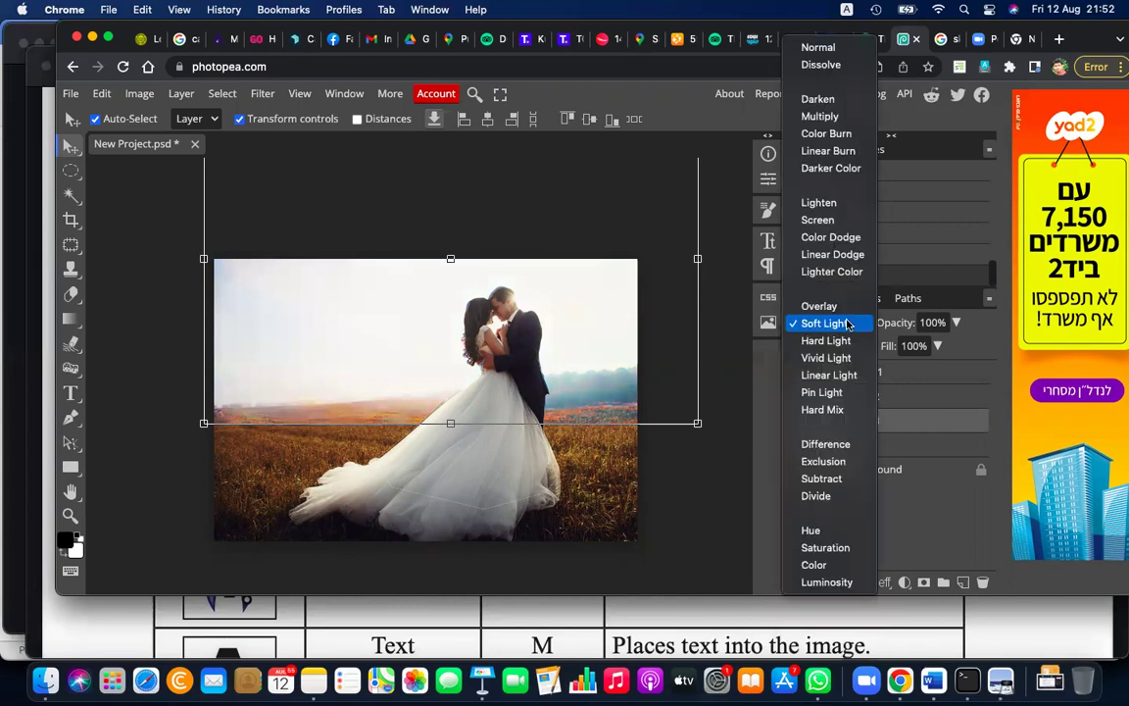
{"action": "left_click", "coordinate": [838, 115]}
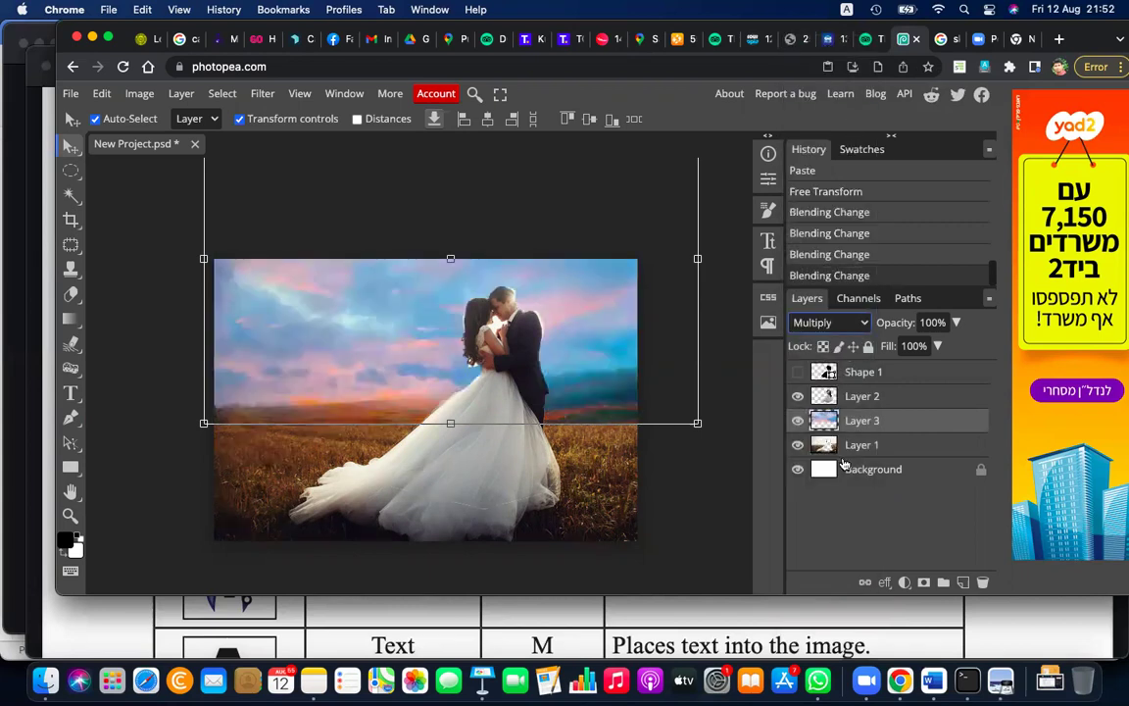
Step: Rearrange Layer 2 and sky Layer 3 so the couple cut-out sits above the pink clouds
{"action": "left_click", "coordinate": [853, 446]}
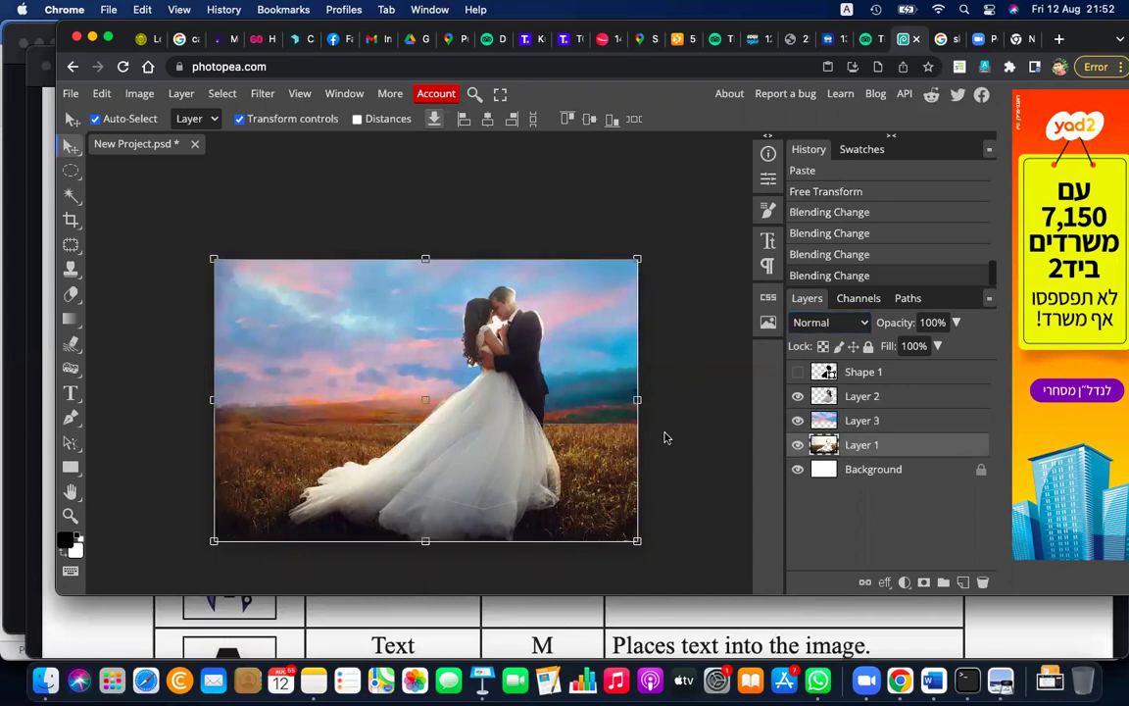
{"action": "scroll", "coordinate": [663, 437], "scroll_direction": "up", "scroll_amount": 5}
{"action": "scroll", "coordinate": [664, 437], "scroll_direction": "up", "scroll_amount": 5}
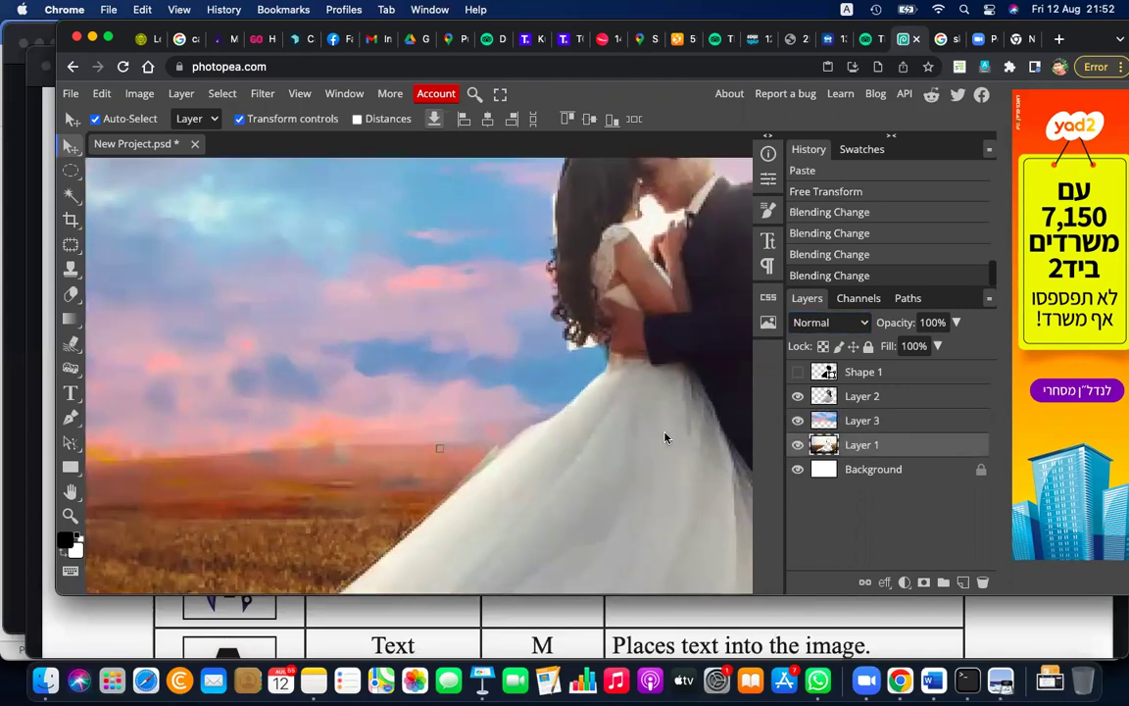
{"action": "scroll", "coordinate": [663, 437], "scroll_direction": "up", "scroll_amount": 2}
{"action": "scroll", "coordinate": [664, 437], "scroll_direction": "up", "scroll_amount": 3}
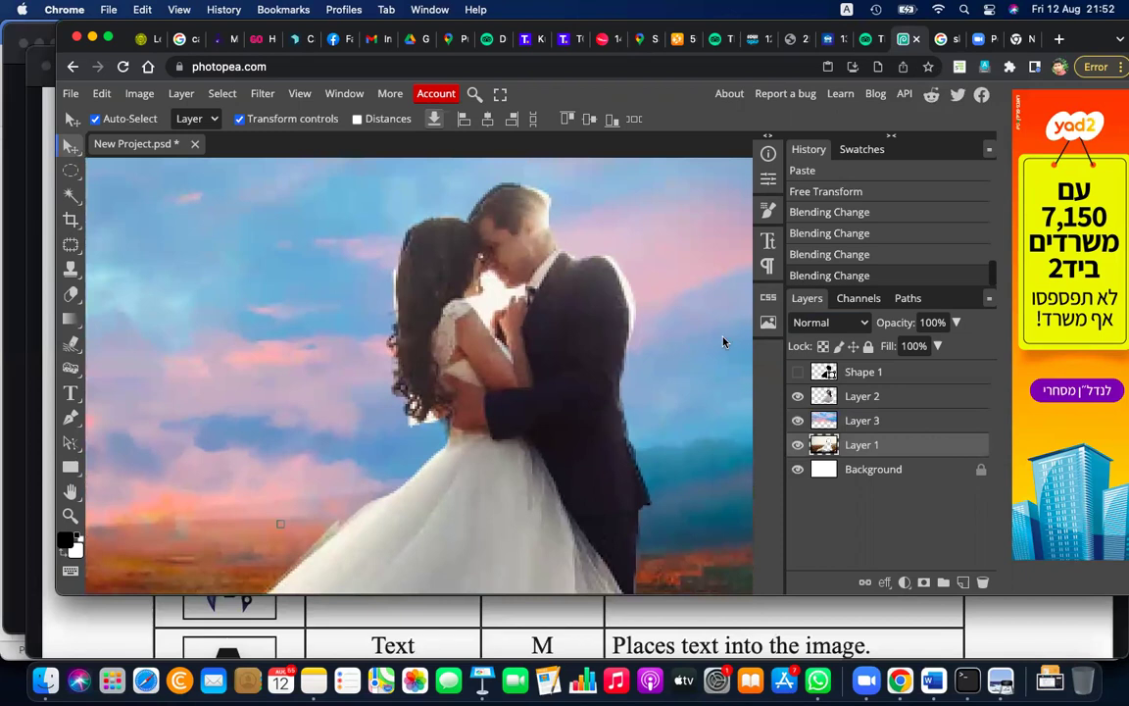
{"action": "left_click_drag", "start_coordinate": [848, 396], "coordinate": [844, 444]}
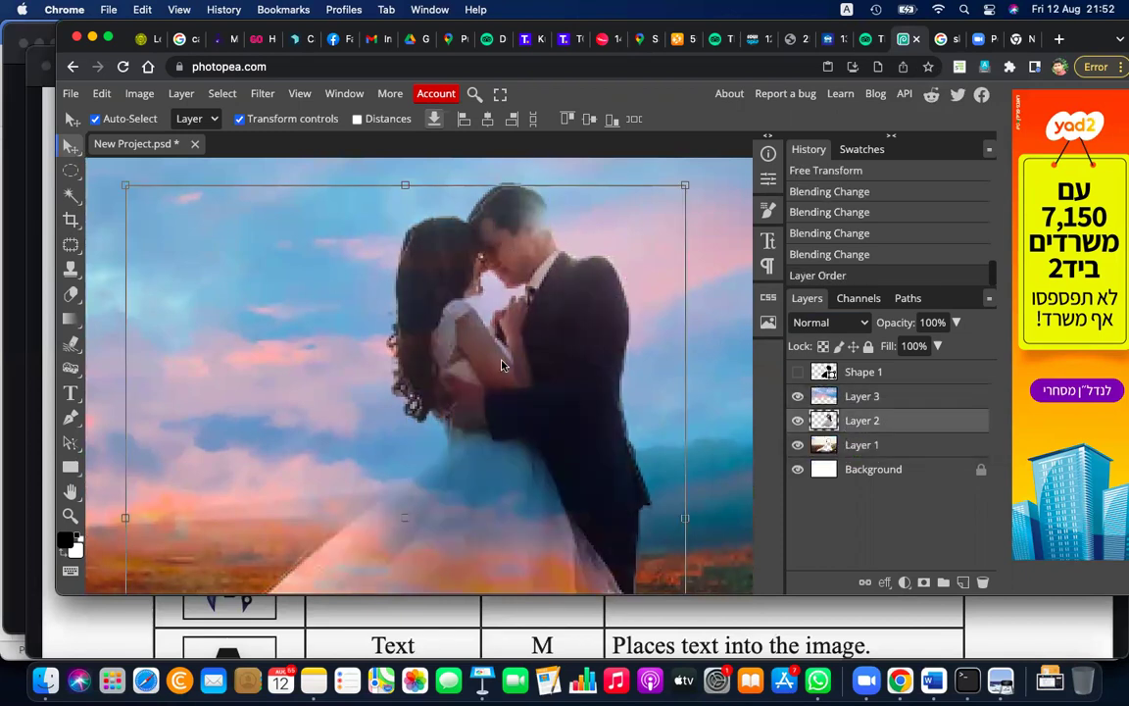
{"action": "scroll", "coordinate": [499, 426], "scroll_direction": "down", "scroll_amount": 2}
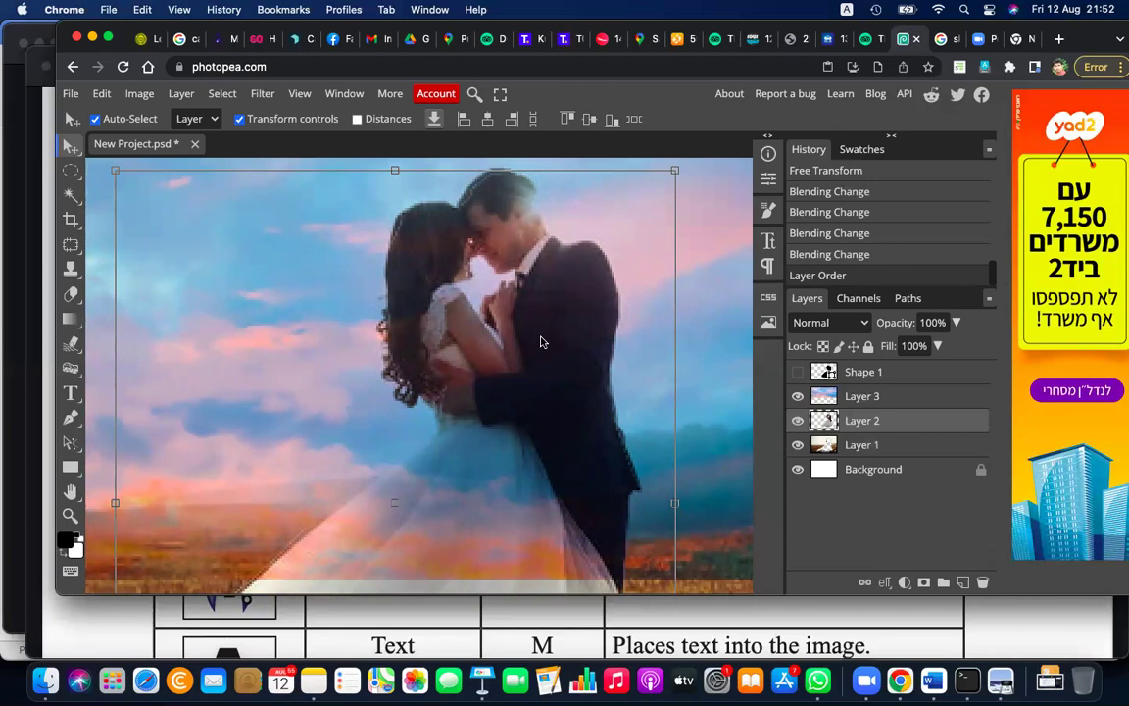
{"action": "key", "text": "ctrl+minus"}
{"action": "key", "text": "ctrl+minus"}
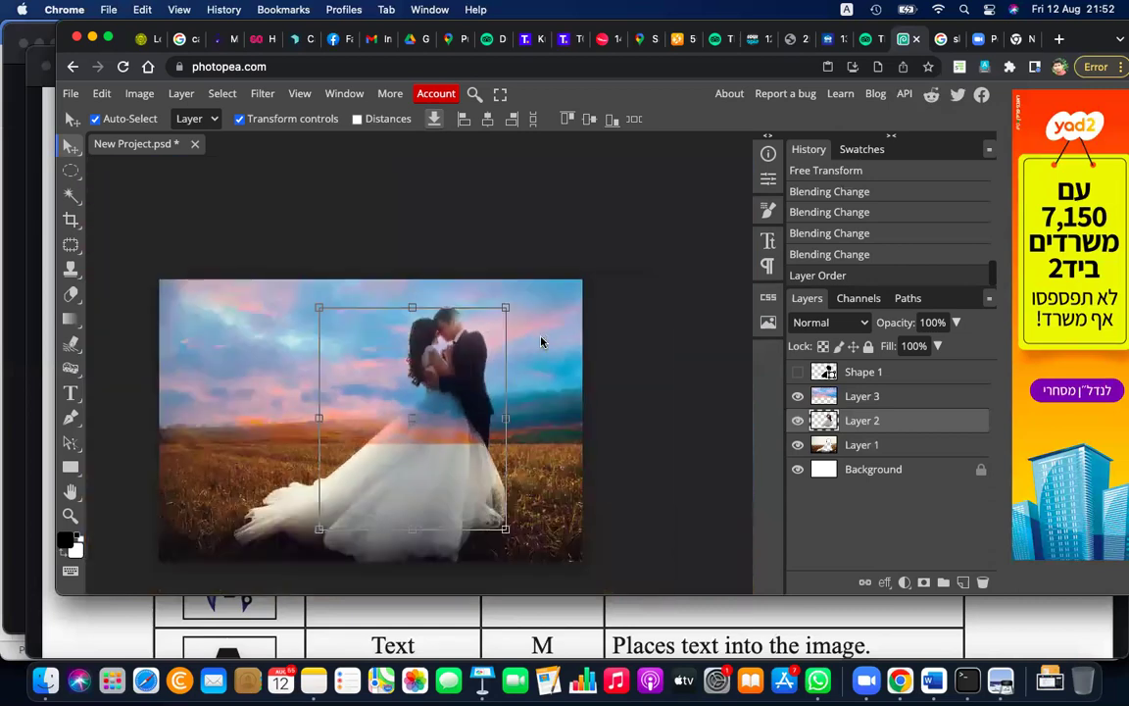
{"action": "left_click_drag", "start_coordinate": [826, 420], "coordinate": [826, 394]}
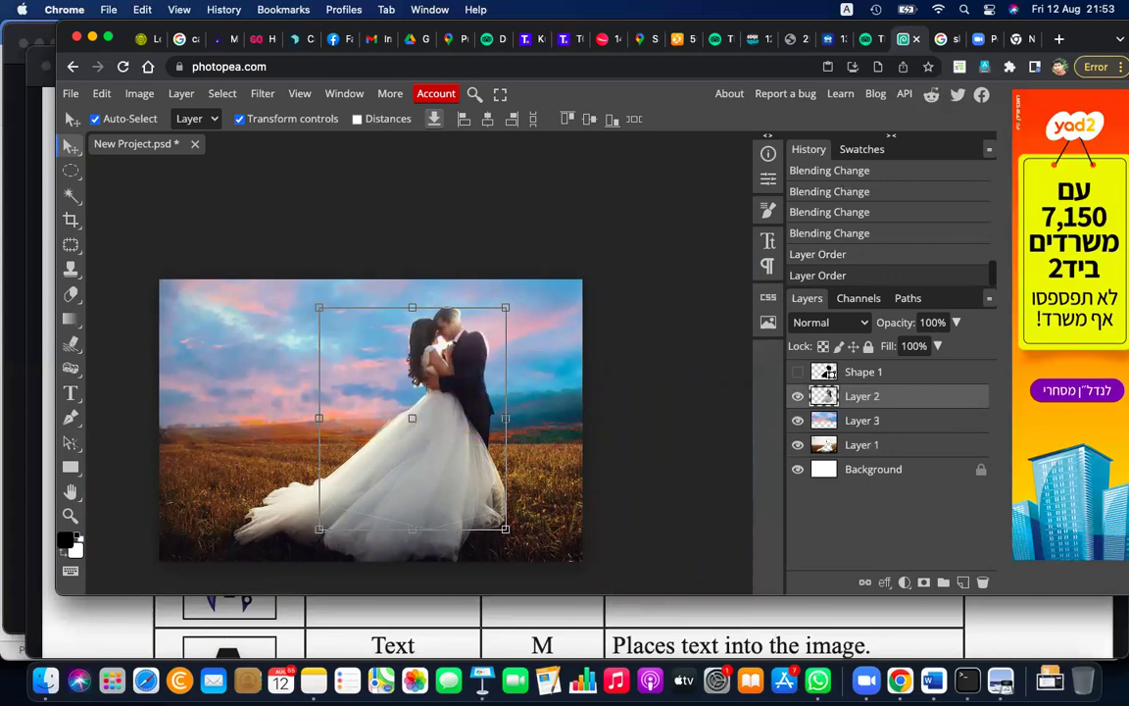
{"action": "left_click", "coordinate": [836, 322]}
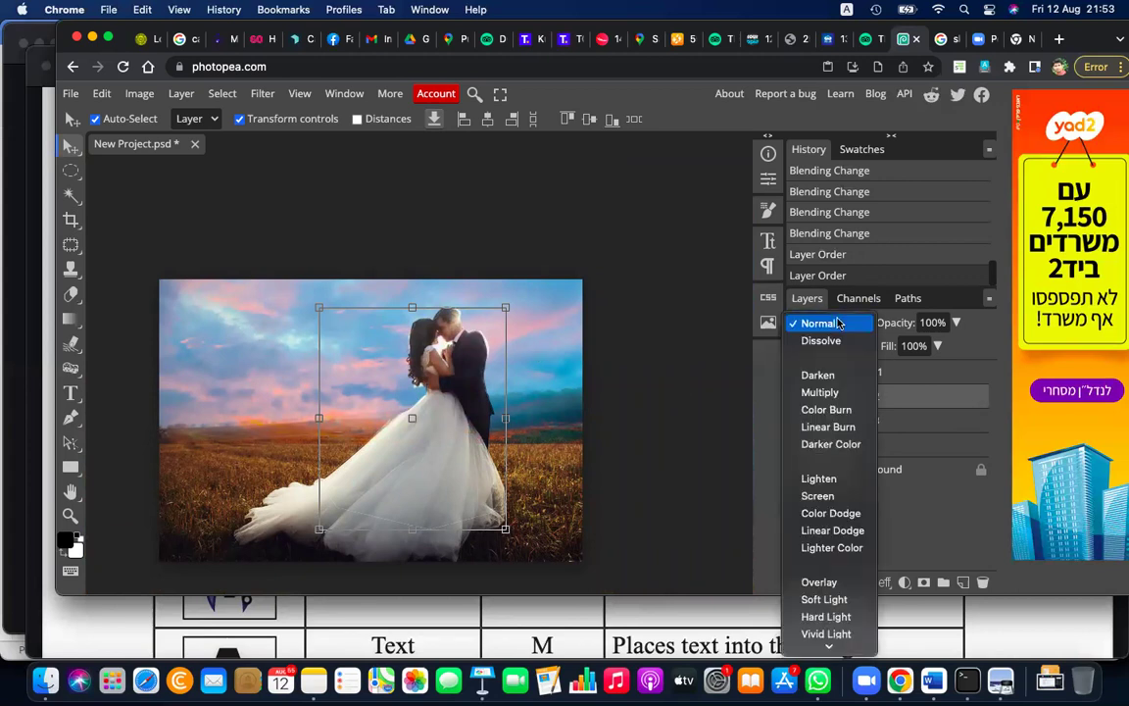
{"action": "left_click", "coordinate": [823, 392]}
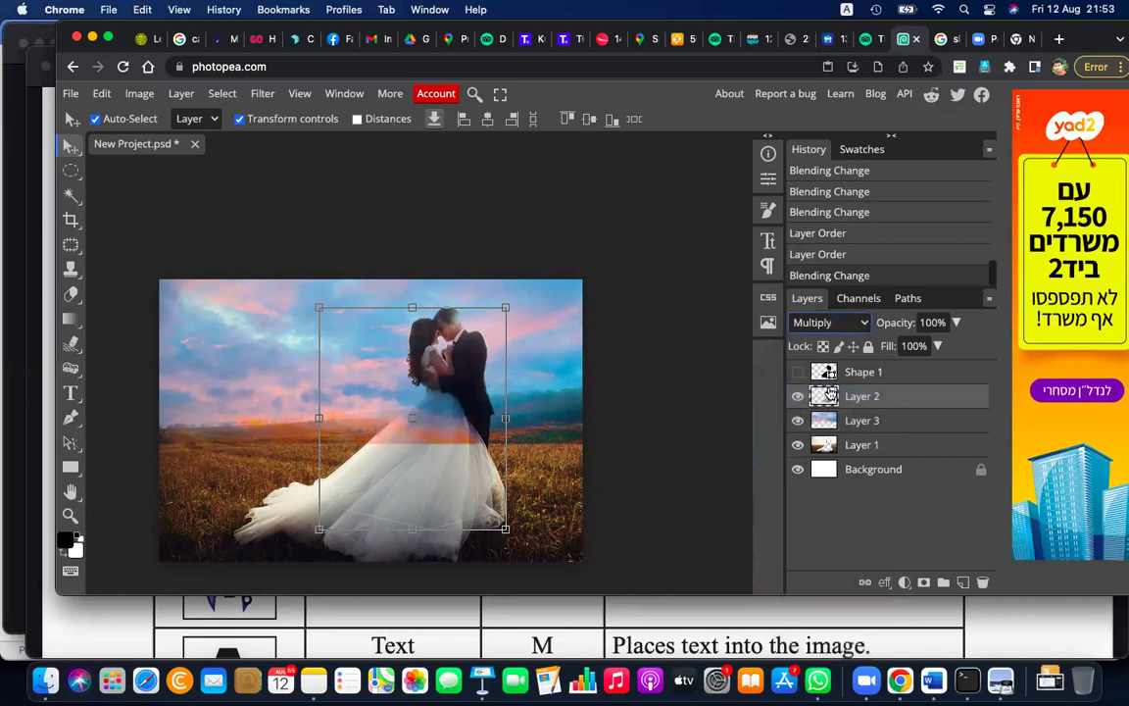
{"action": "left_click", "coordinate": [831, 323]}
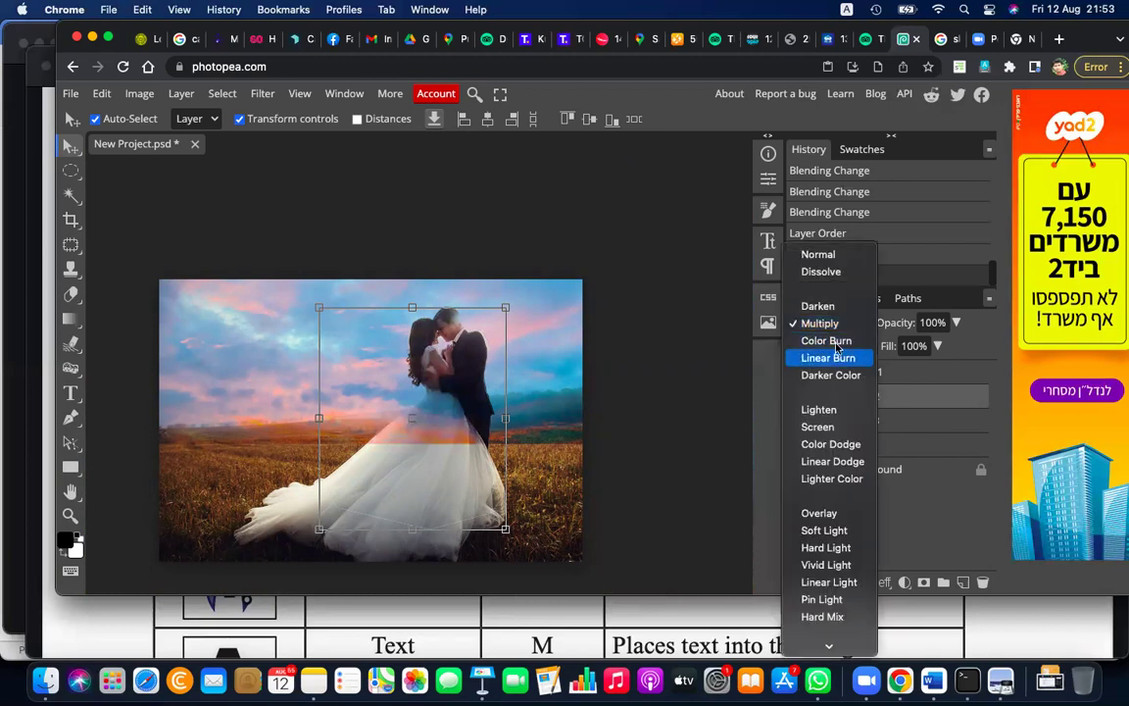
{"action": "left_click", "coordinate": [838, 341]}
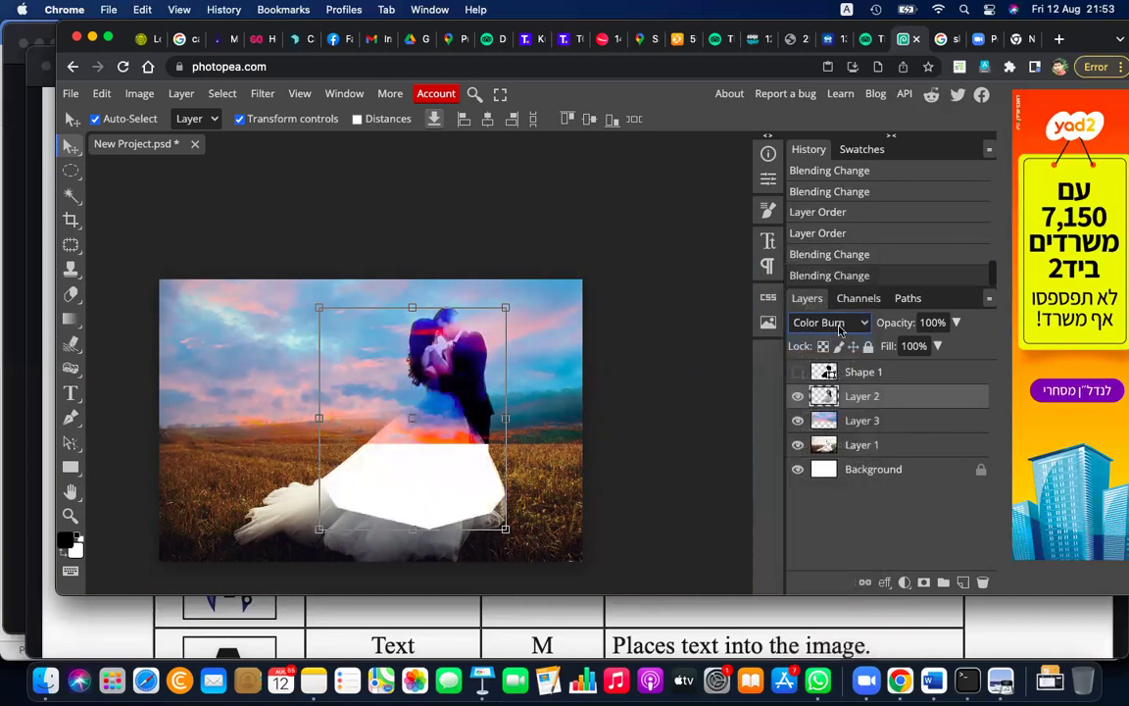
{"action": "left_click", "coordinate": [839, 330]}
{"action": "left_click", "coordinate": [835, 510]}
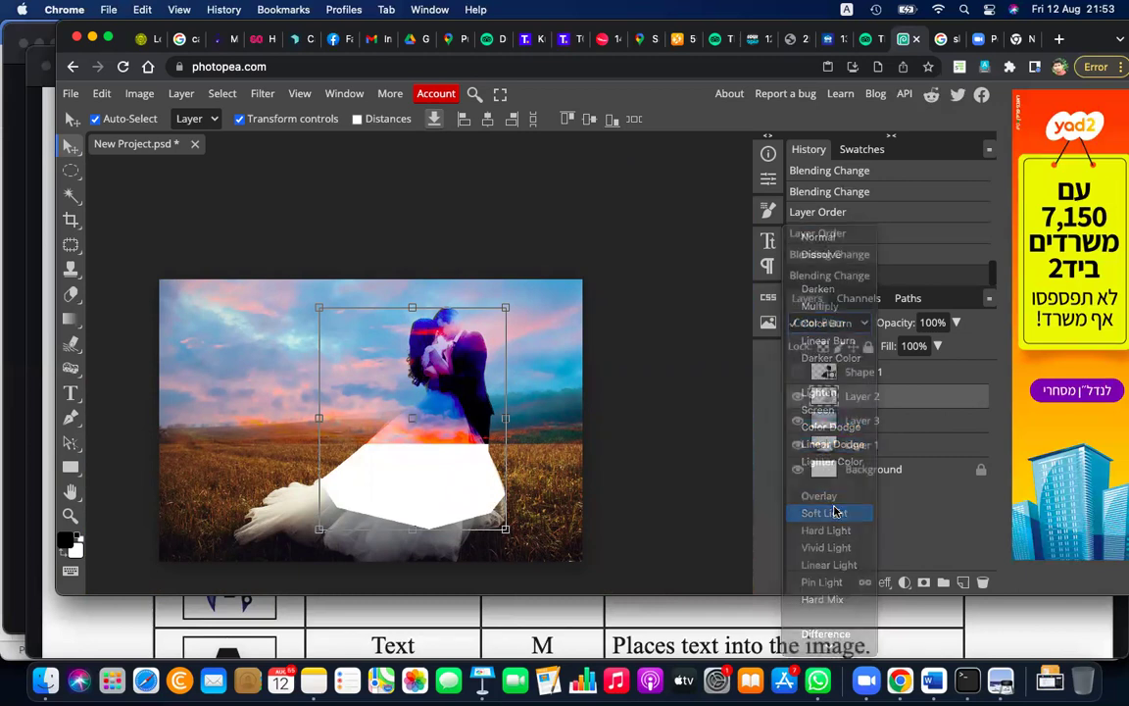
{"action": "left_click", "coordinate": [841, 324]}
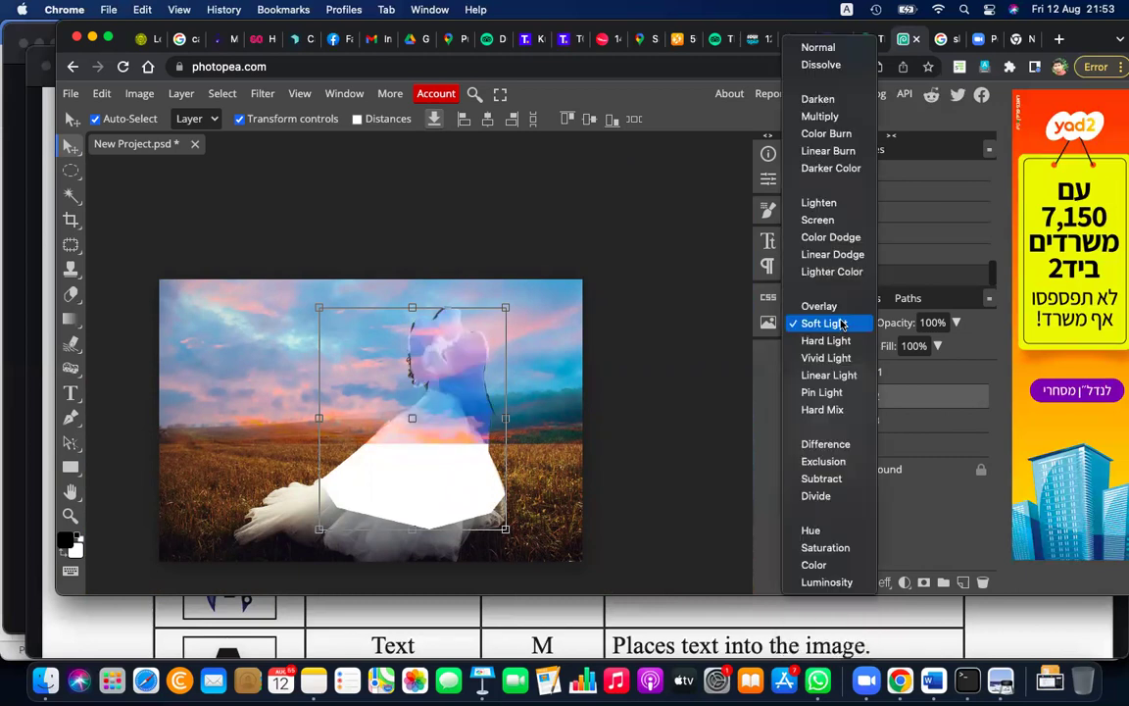
{"action": "left_click", "coordinate": [841, 343]}
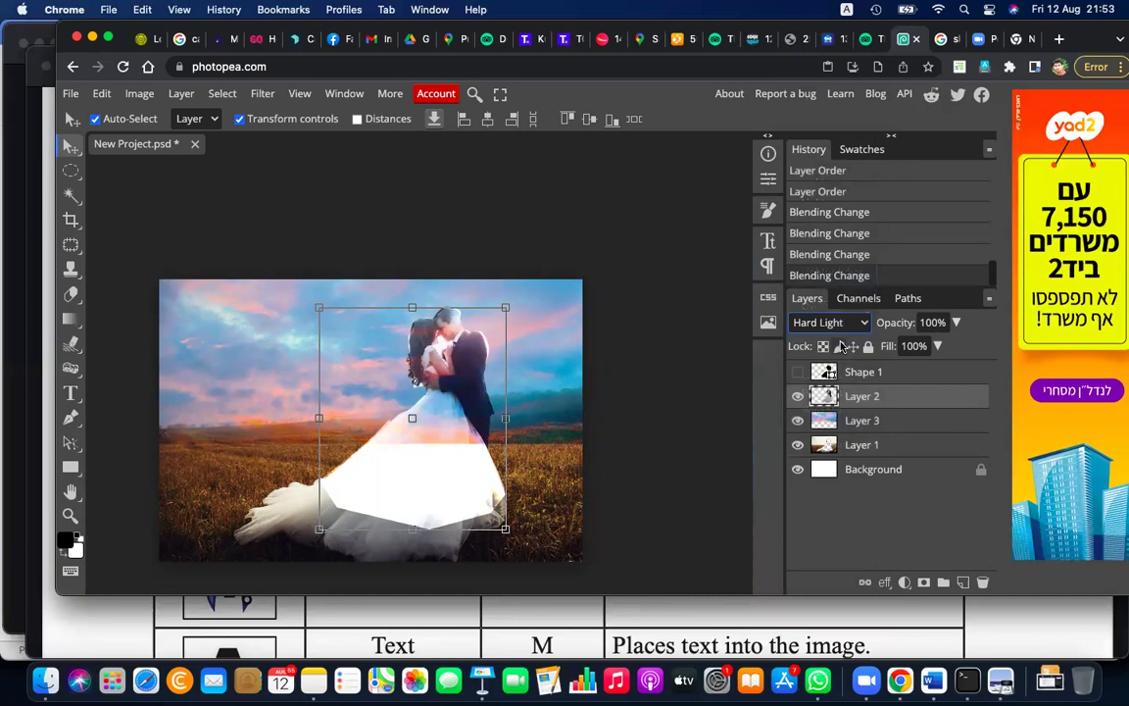
{"action": "left_click", "coordinate": [838, 326]}
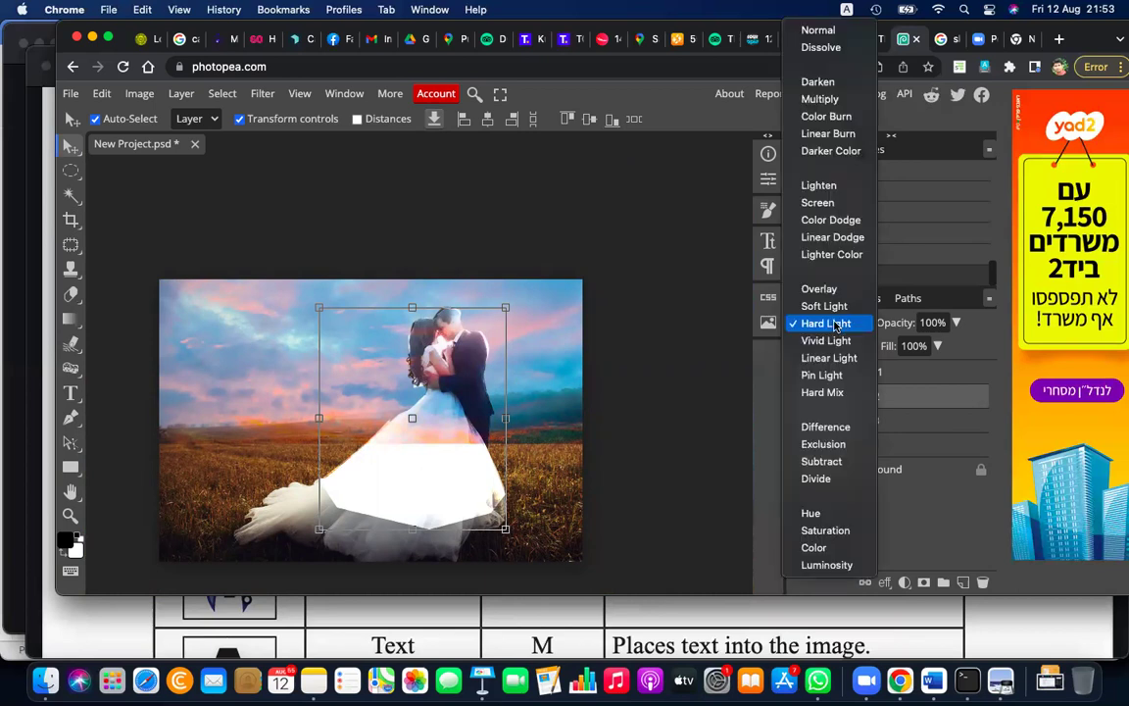
{"action": "left_click", "coordinate": [819, 31]}
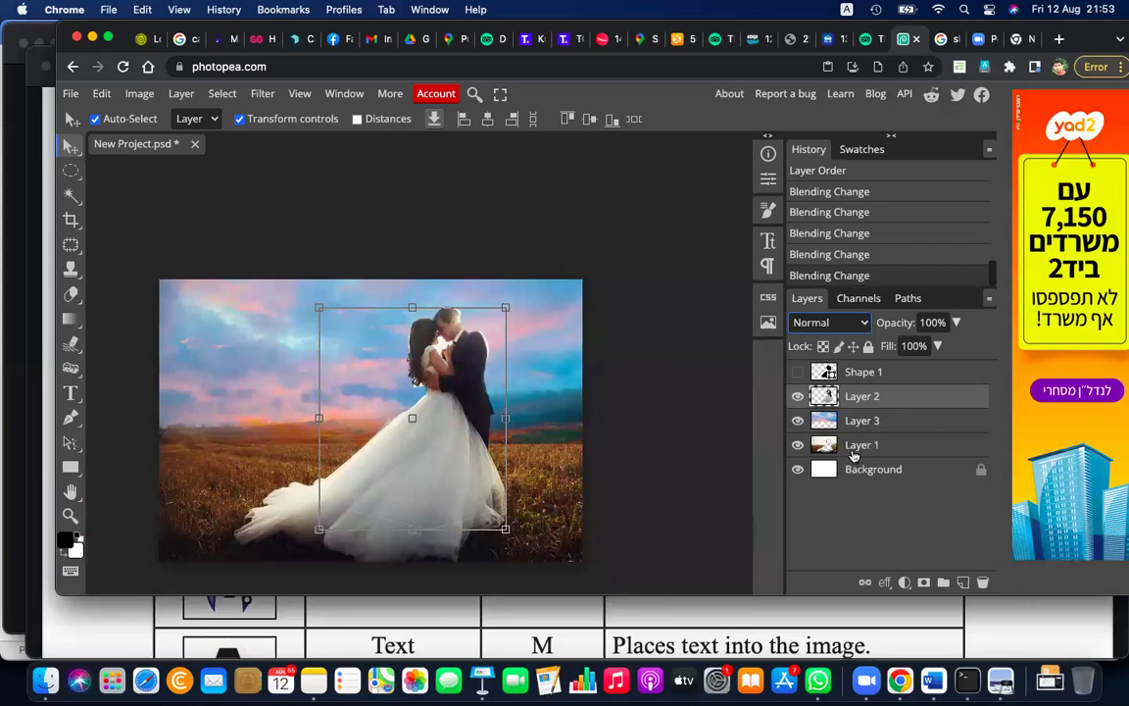
{"action": "left_click", "coordinate": [853, 446]}
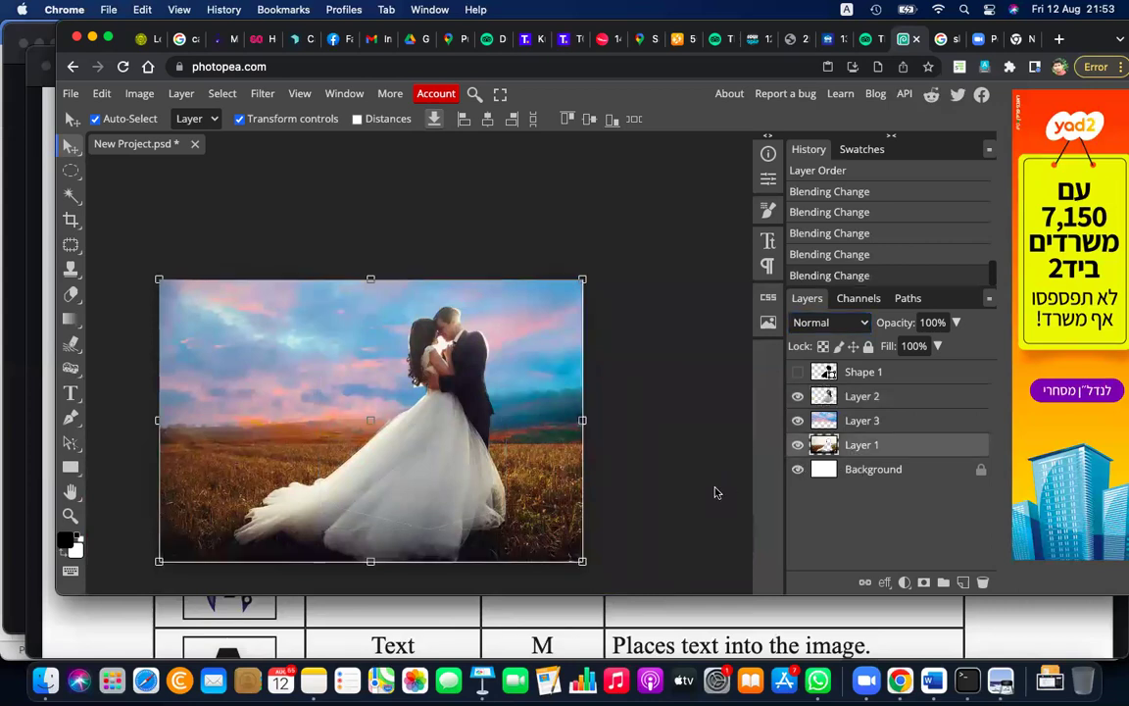
Step: Deselect, zoom in, and erase fringe beside the groom's shoulder with the Eraser
{"action": "key", "text": "ctrl+d"}
{"action": "left_click", "coordinate": [867, 470]}
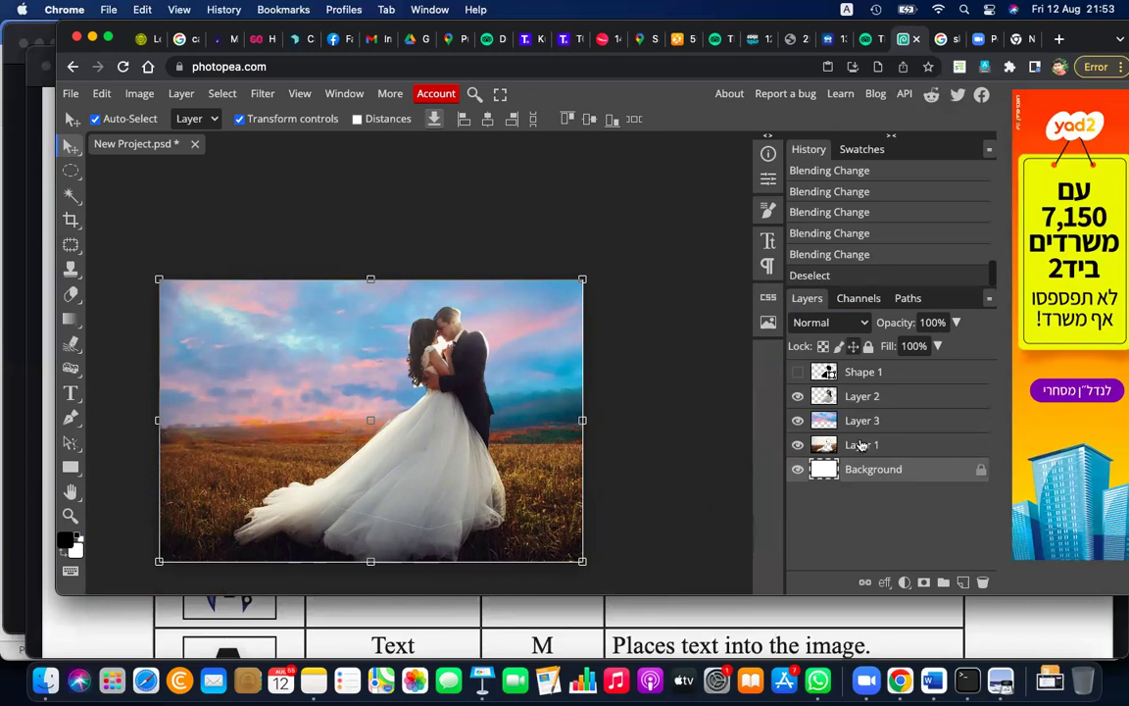
{"action": "key", "text": "ctrl+plus"}
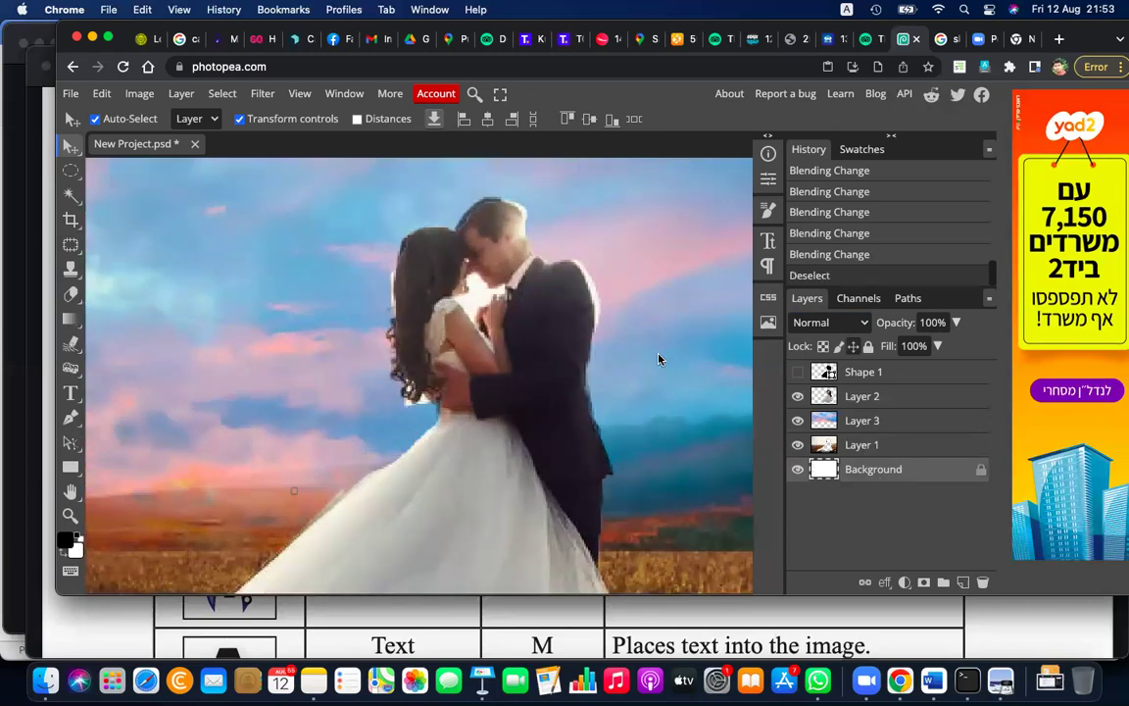
{"action": "key", "text": "ctrl+minus"}
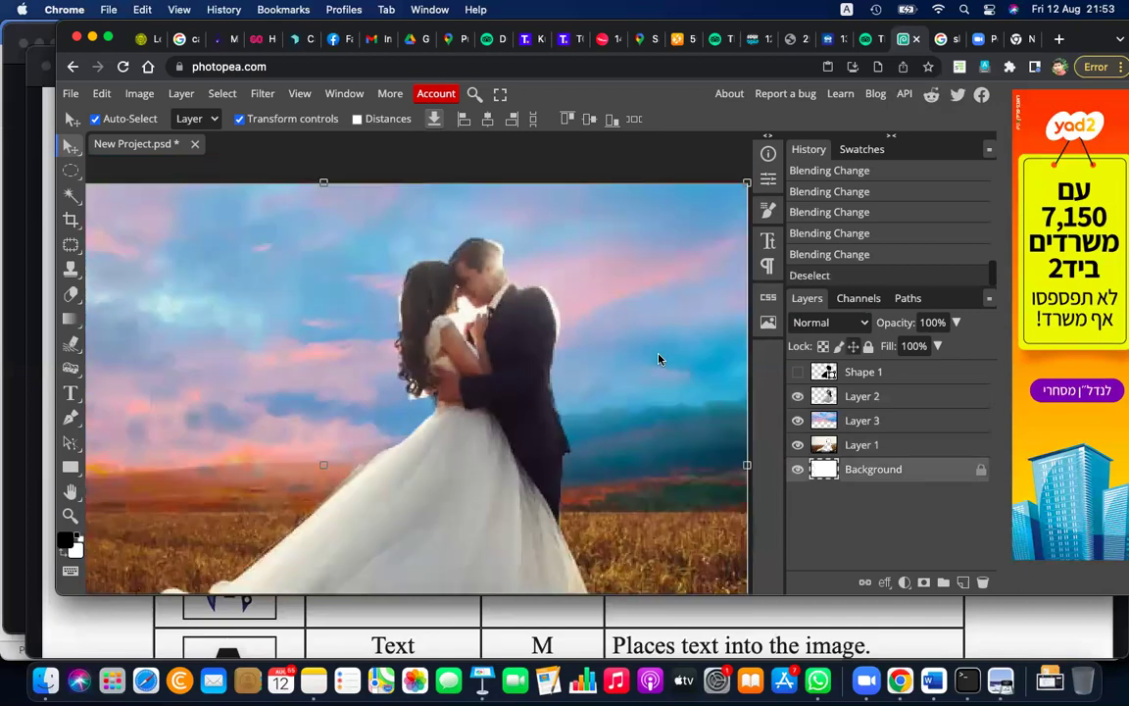
{"action": "key", "text": "e"}
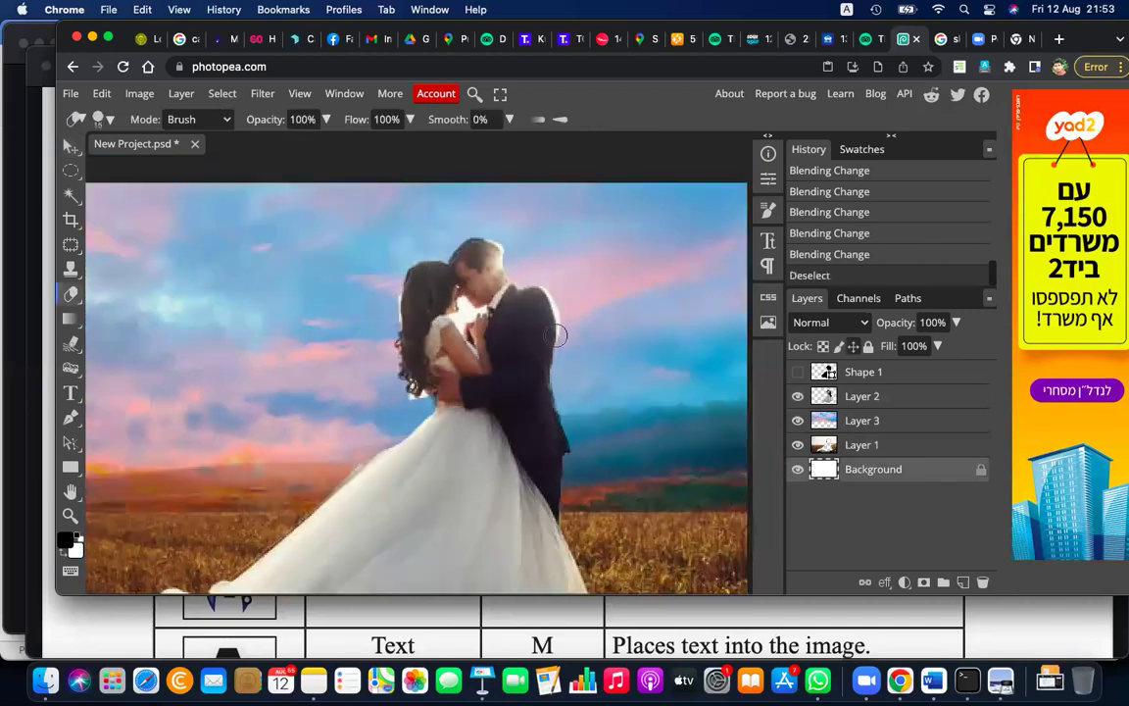
{"action": "left_click_drag", "start_coordinate": [569, 301], "coordinate": [567, 329]}
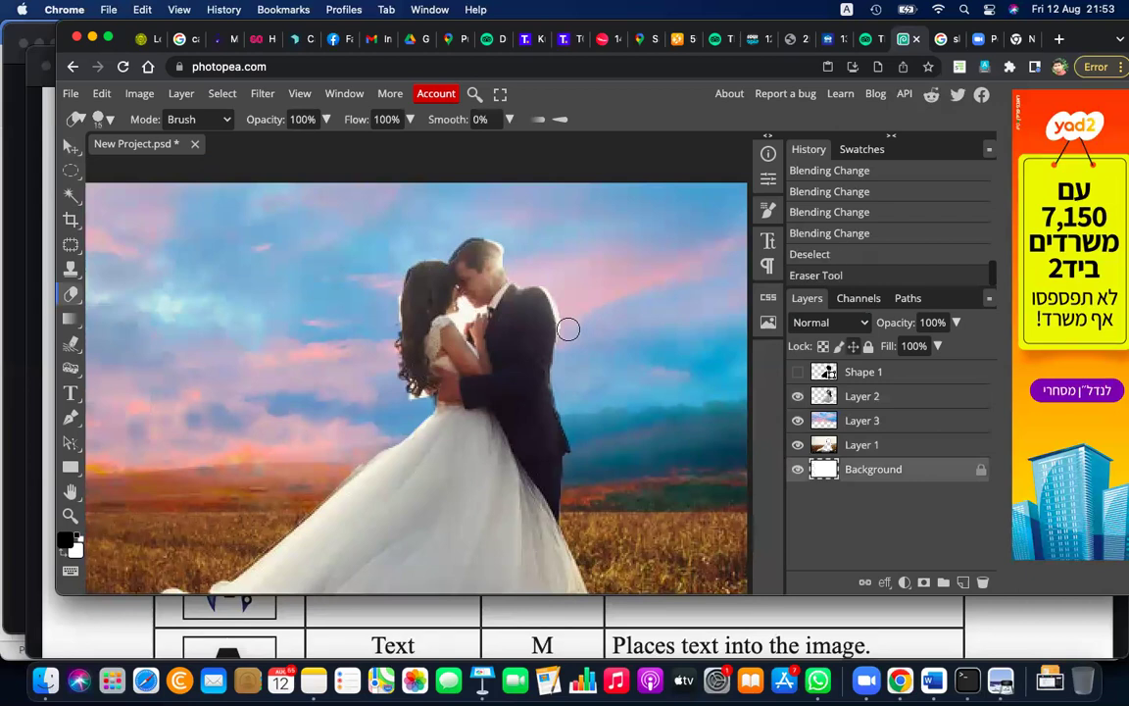
Step: On Layer 2, erase fringe around the groom's head and bride's hair using a smaller brush
{"action": "left_click", "coordinate": [863, 395]}
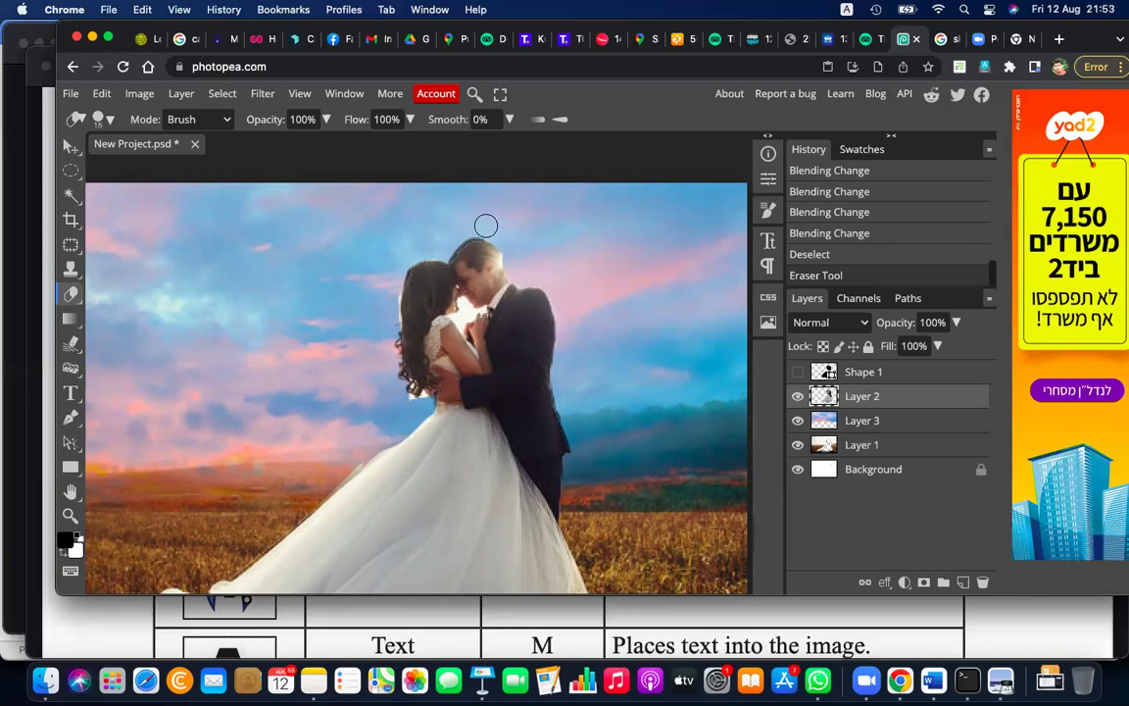
{"action": "left_click", "coordinate": [431, 243]}
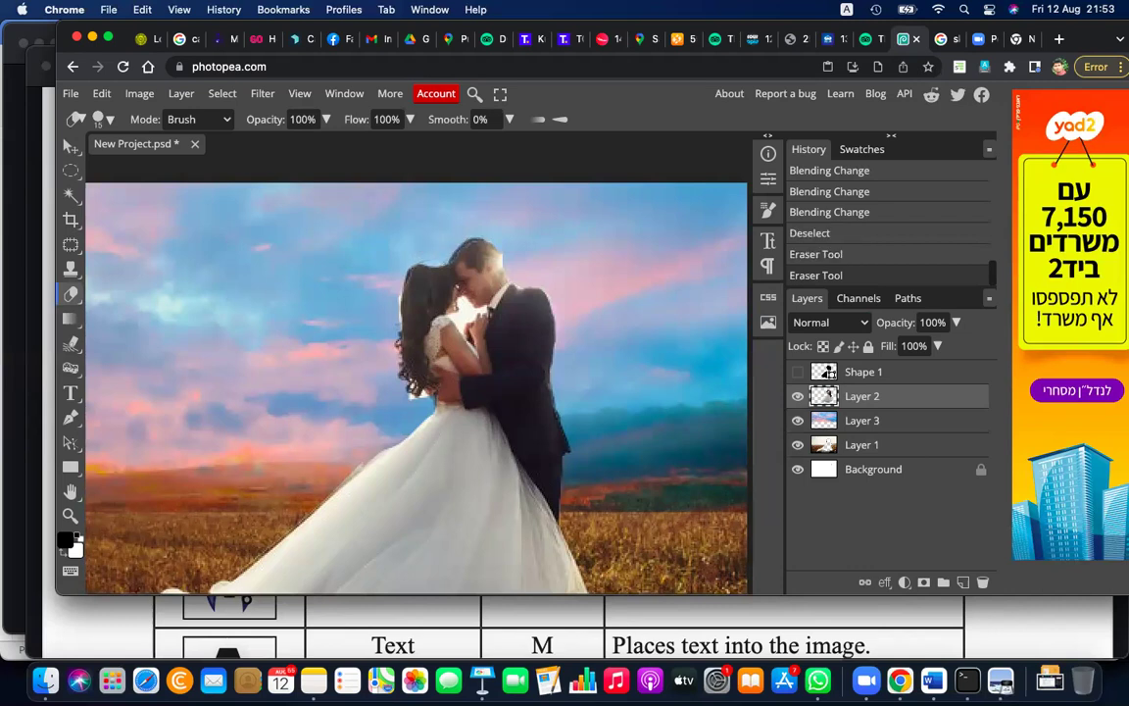
{"action": "key", "text": "ctrl+z"}
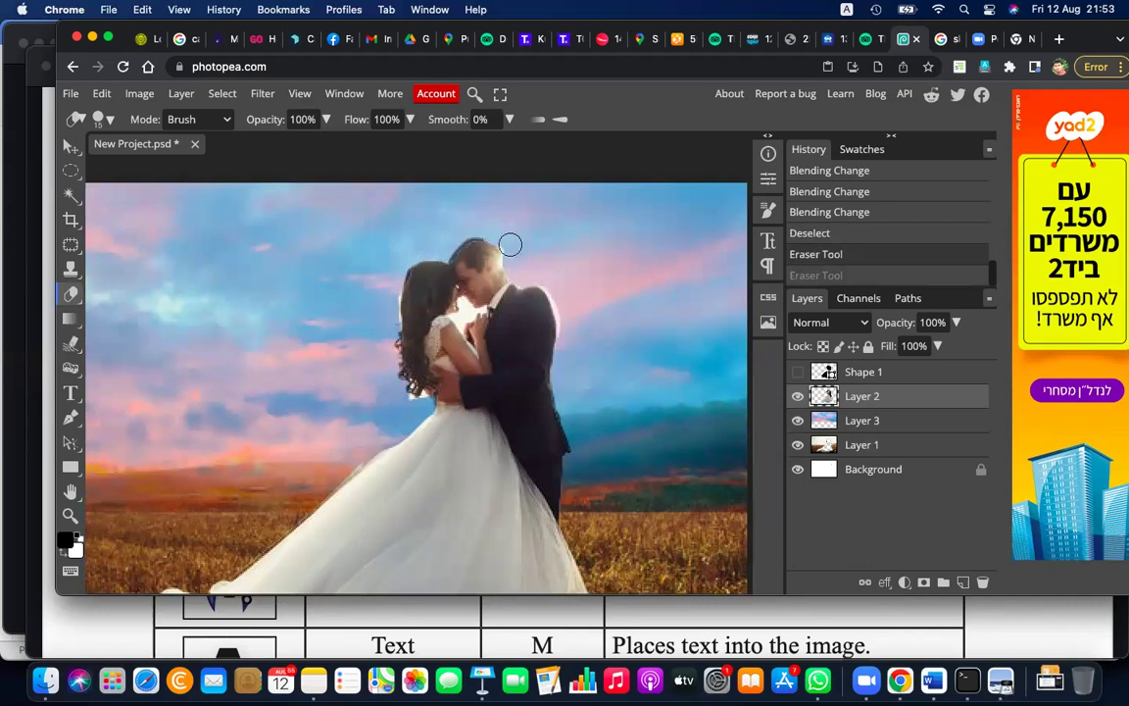
{"action": "left_click", "coordinate": [493, 254]}
{"action": "key", "text": "ctrl+z"}
{"action": "key", "text": "ctrl+shift+z"}
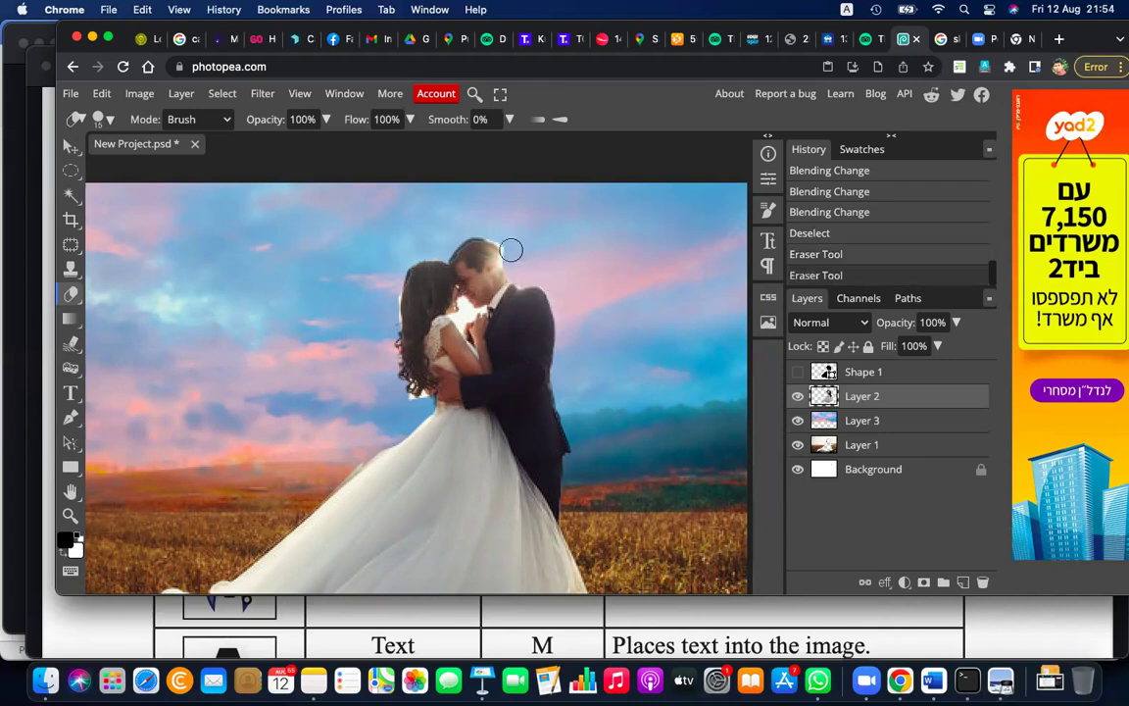
{"action": "left_click_drag", "start_coordinate": [493, 227], "coordinate": [491, 229]}
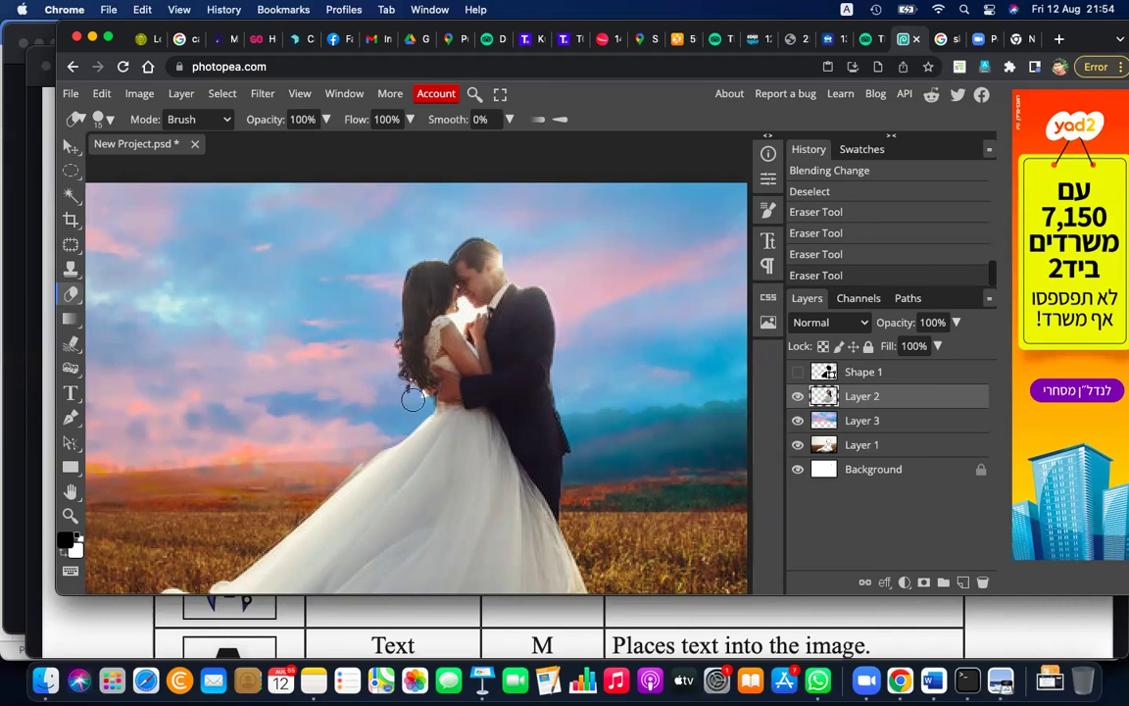
{"action": "left_click_drag", "start_coordinate": [408, 393], "coordinate": [385, 389]}
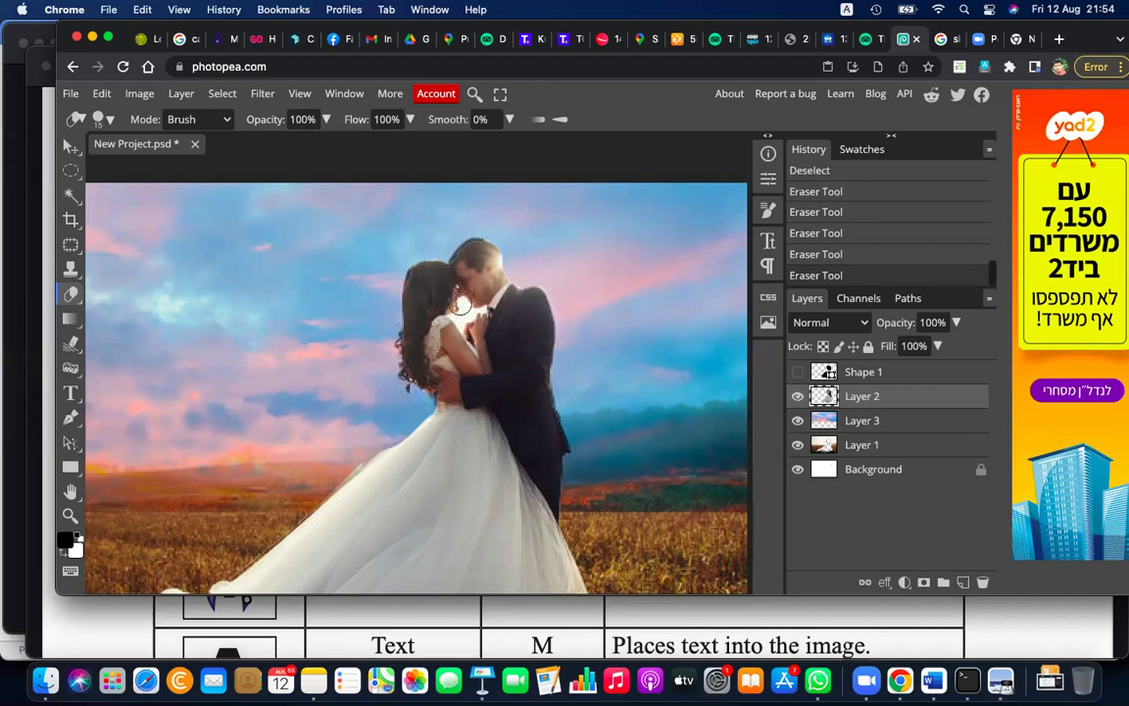
{"action": "key", "text": "bracketleft"}
{"action": "key", "text": "bracketleft"}
{"action": "key", "text": "bracketleft"}
{"action": "left_click_drag", "start_coordinate": [459, 303], "coordinate": [461, 297]}
{"action": "left_click_drag", "start_coordinate": [483, 310], "coordinate": [433, 278]}
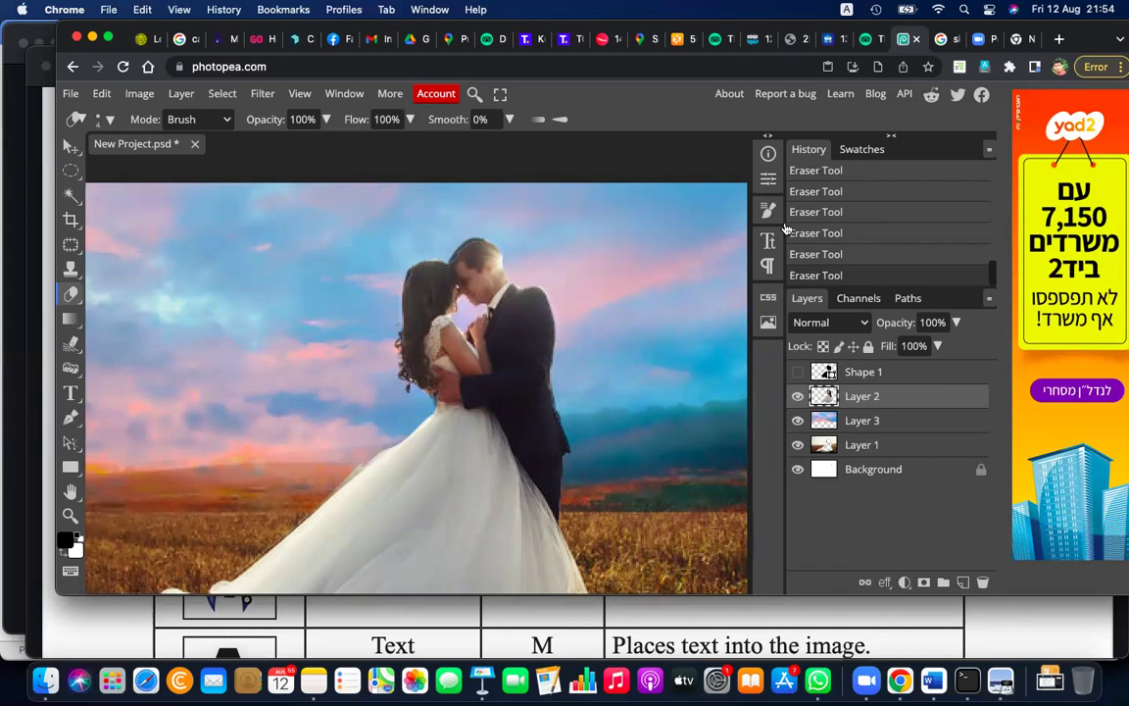
{"action": "key", "text": "ctrl+minus"}
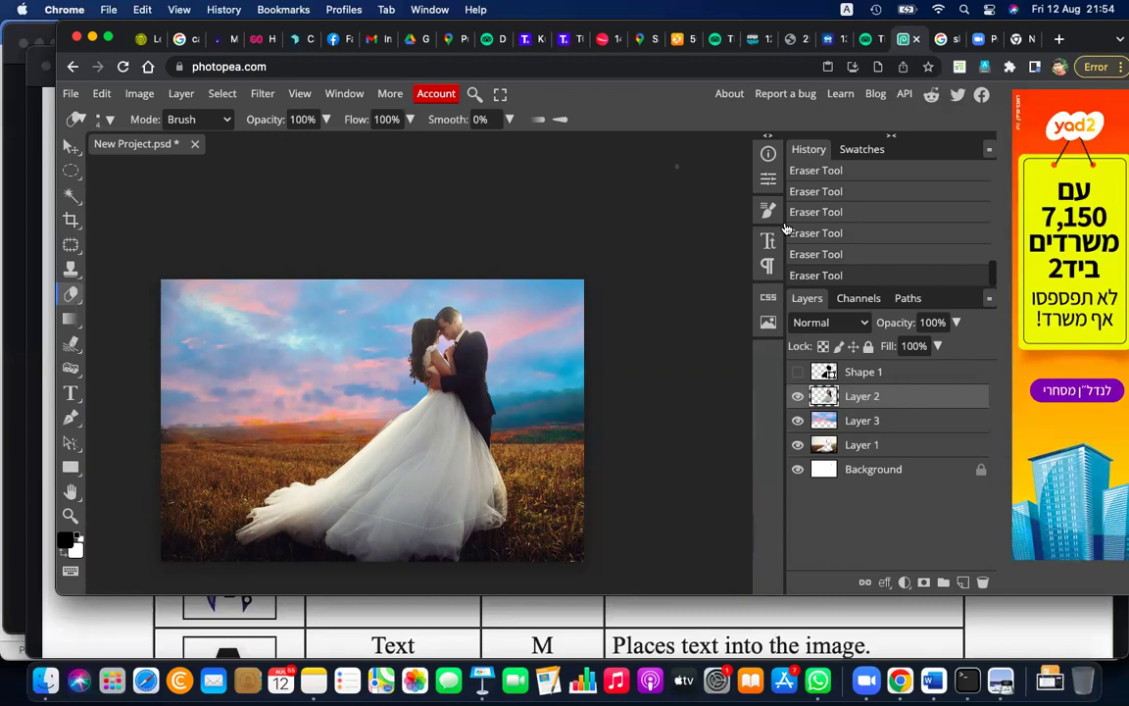
{"action": "left_click", "coordinate": [1000, 679]}
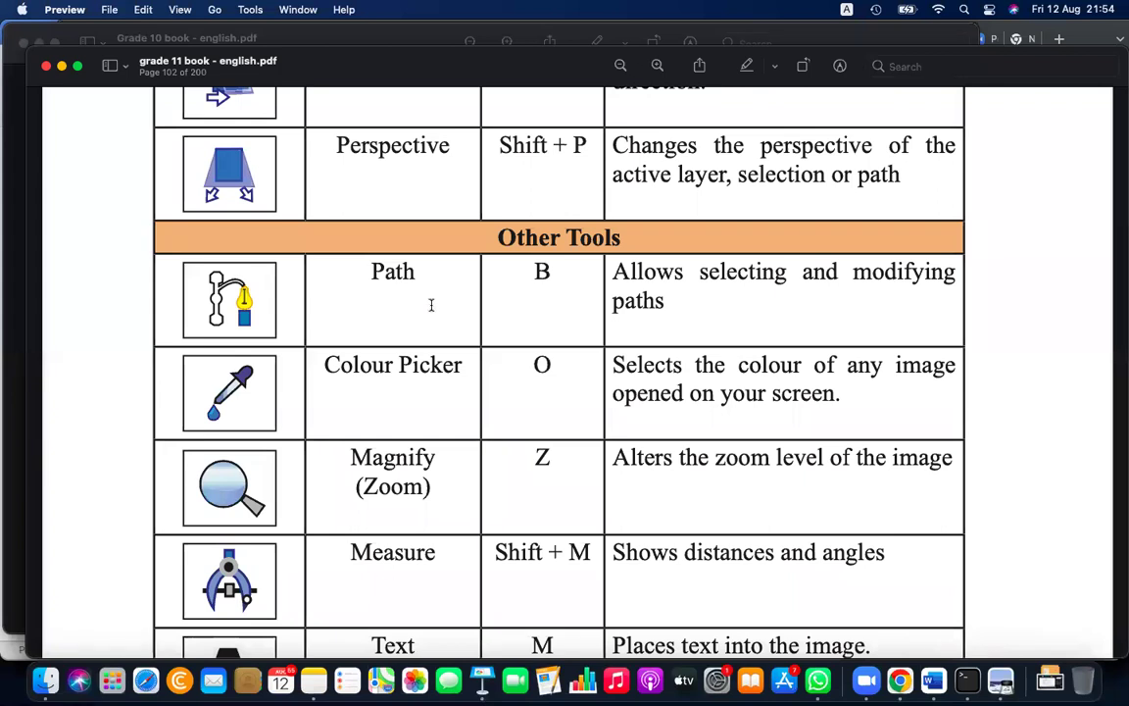
{"action": "key", "text": "super+Tab"}
{"action": "key", "text": "super+Tab"}
{"action": "key", "text": "super+Tab"}
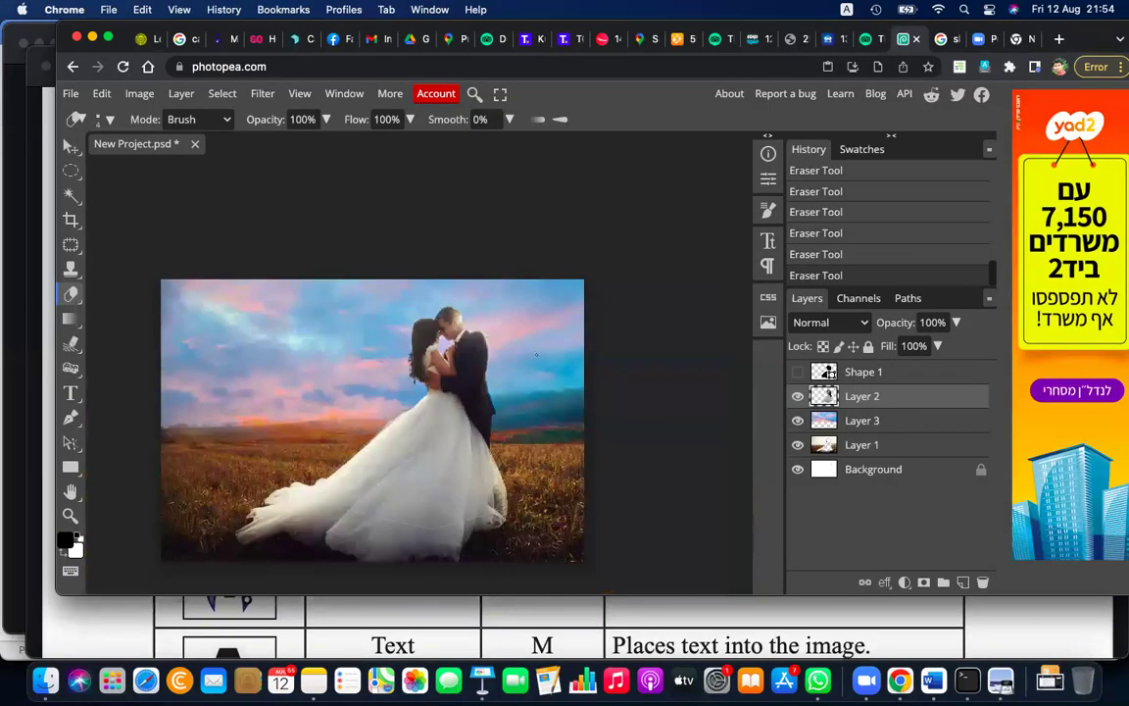